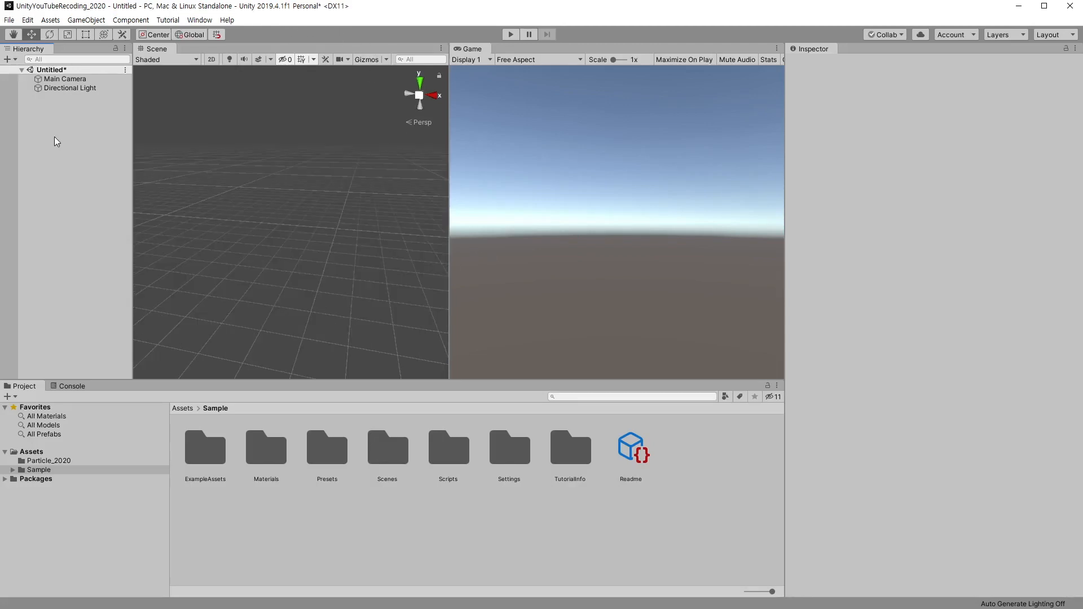
Step: Create a new Particle System from the effects objects in the scene hierarchy
right_click(54, 136)
click(60, 100)
right_click(80, 144)
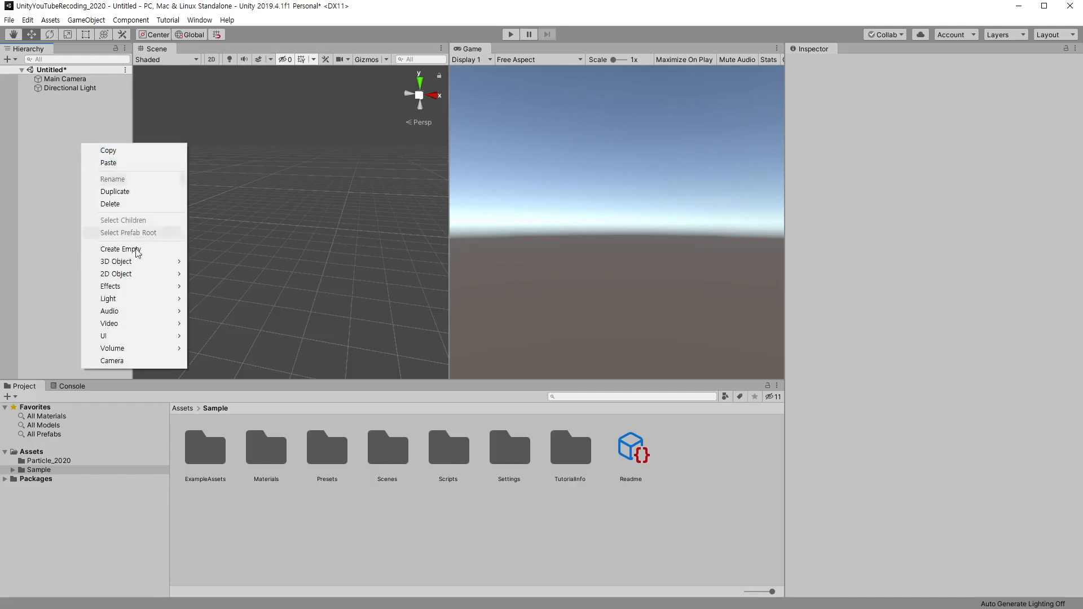
mouse_move(127, 287)
click(218, 288)
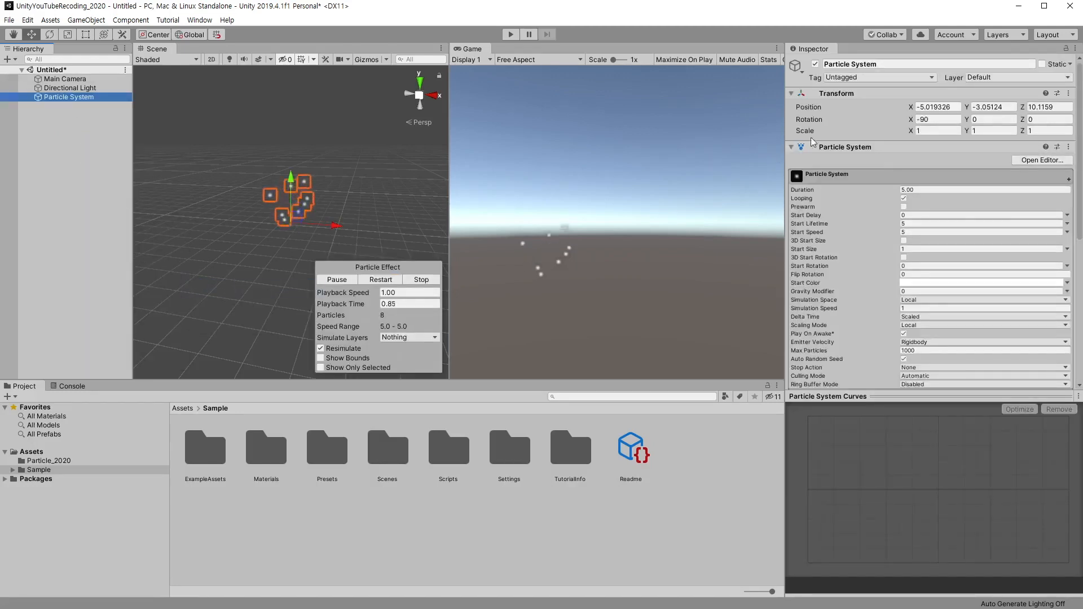
Step: Set the Particle System's position to X 0, Y 0, Z 0
text(0)
key(Tab)
text(0)
key(Tab)
text(0)
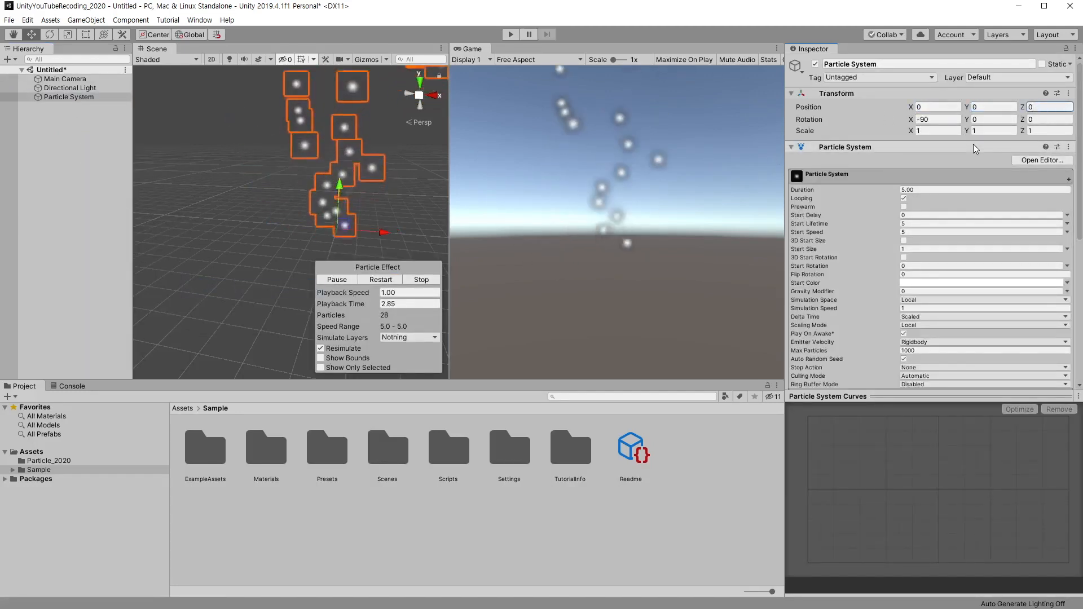
Step: Frame the whole particle effect in the scene and enlarge the settings area by shrinking the Particle System Curves preview
middle_drag(352, 202, 254, 193)
scroll(333, 218, down, 8)
middle_drag(332, 218, 299, 203)
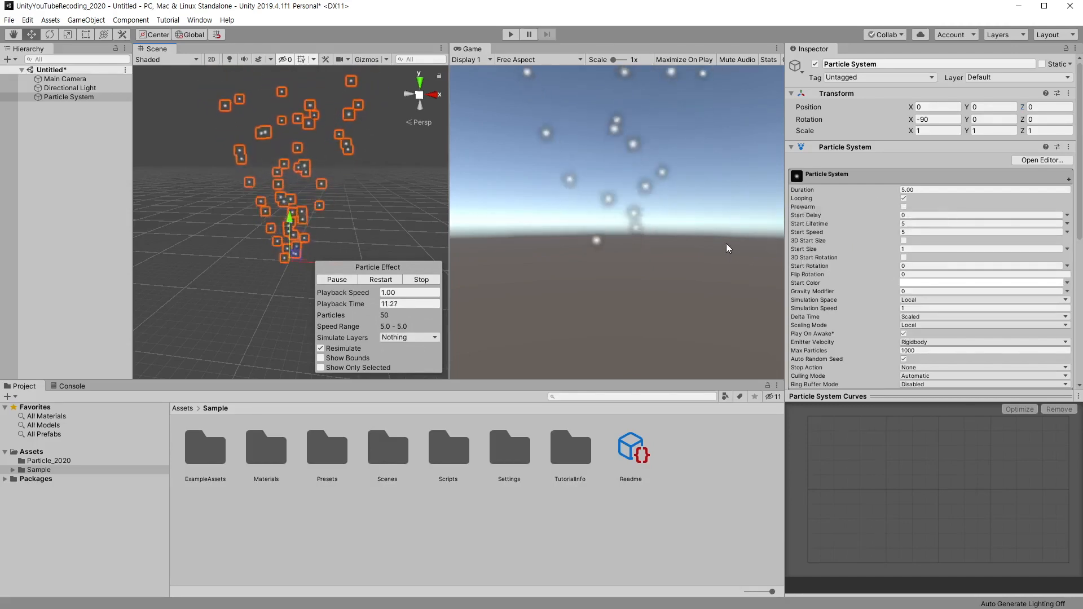
drag(831, 388, 832, 433)
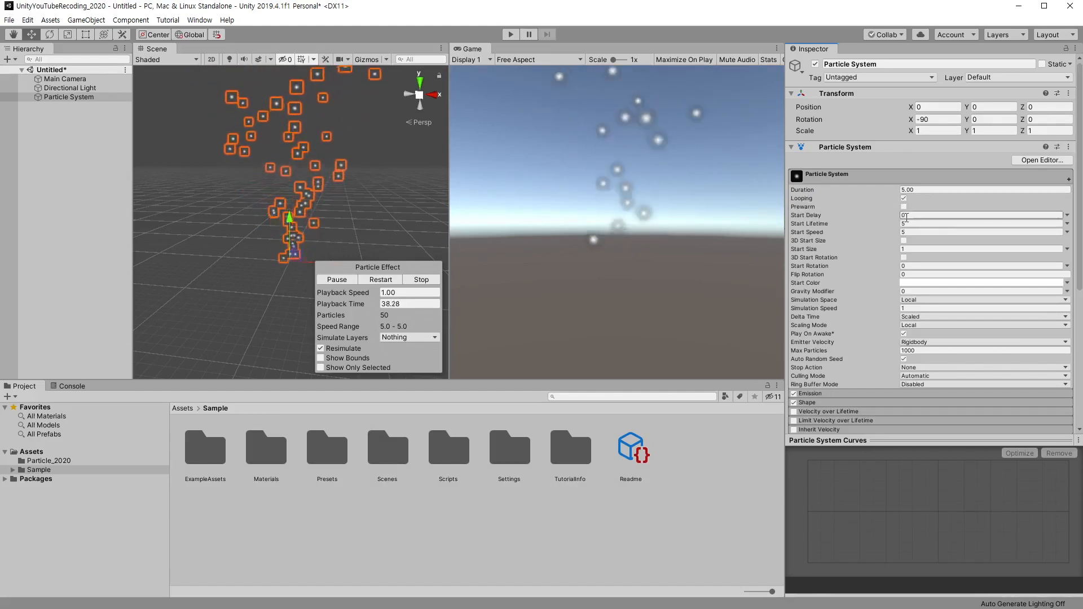
Step: Switch Looping off and on again to compare the particle playback, and restart the effect preview with Looping on
click(936, 197)
click(919, 198)
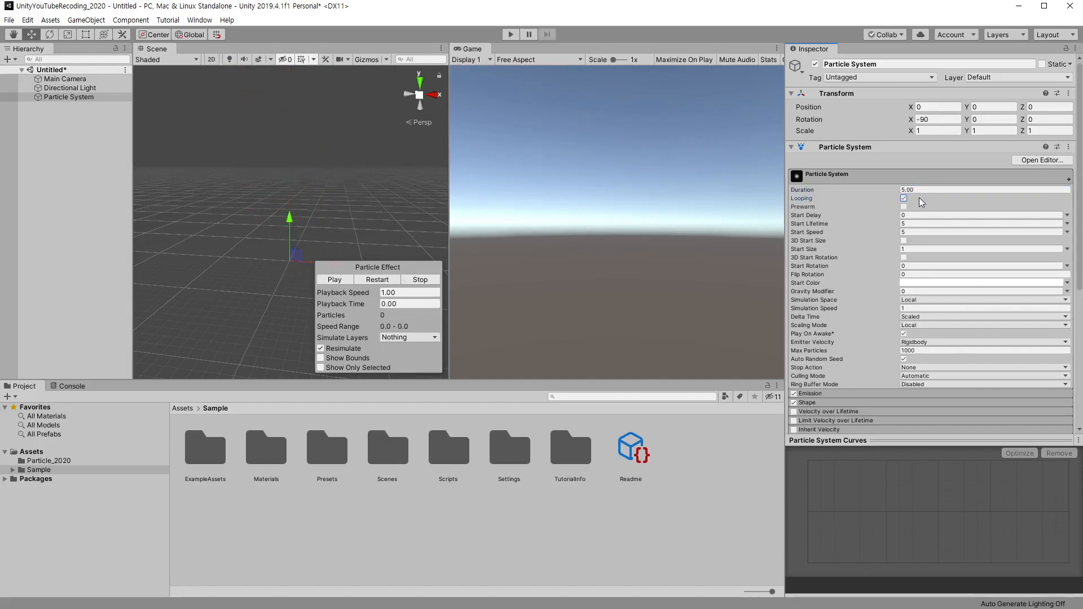
click(936, 189)
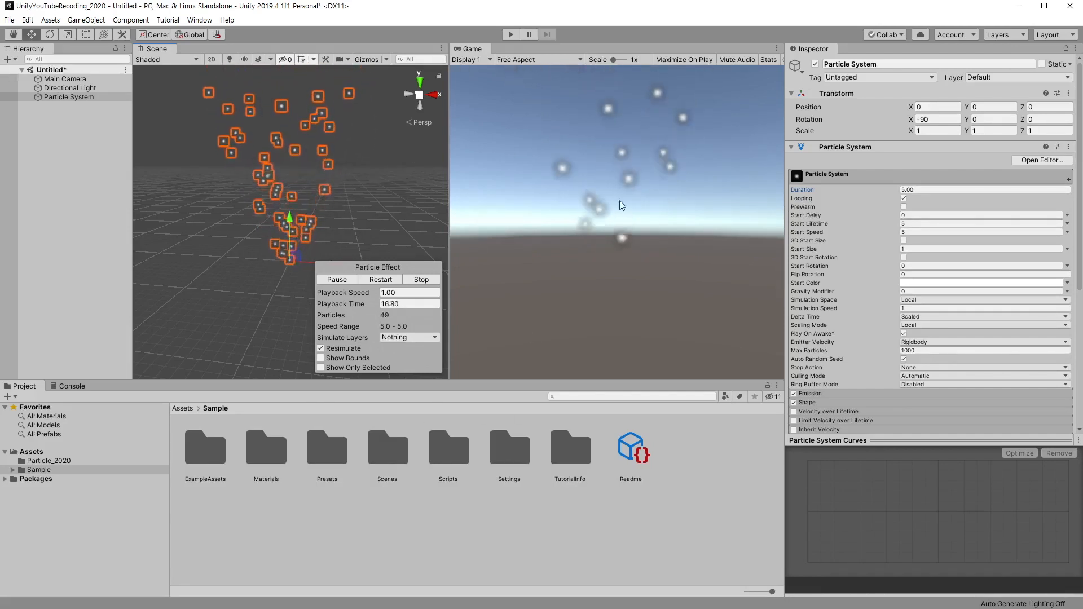
click(904, 198)
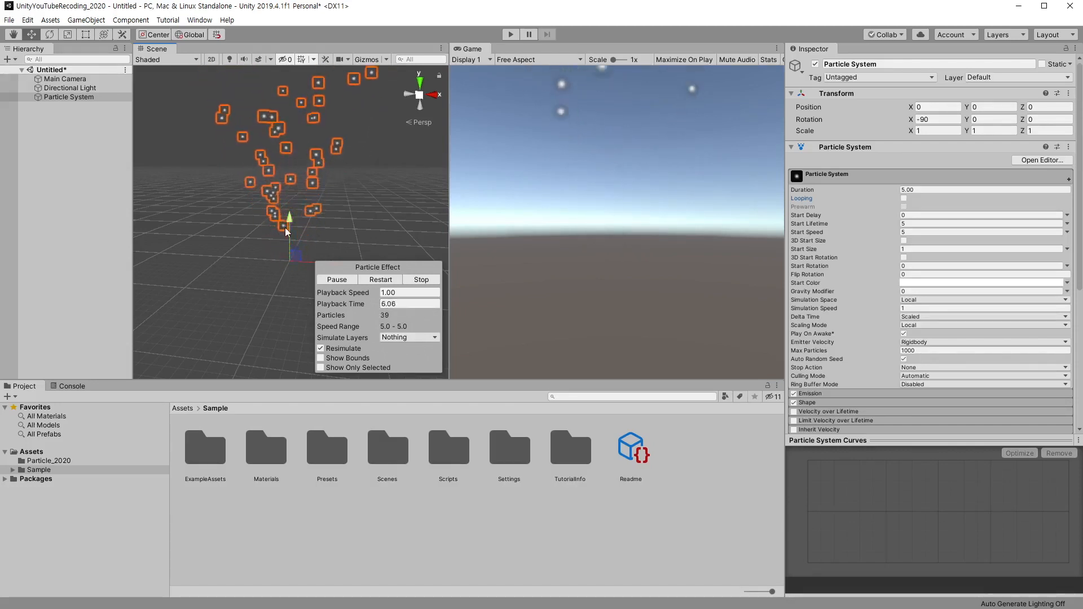
alt+drag(303, 245, 313, 194)
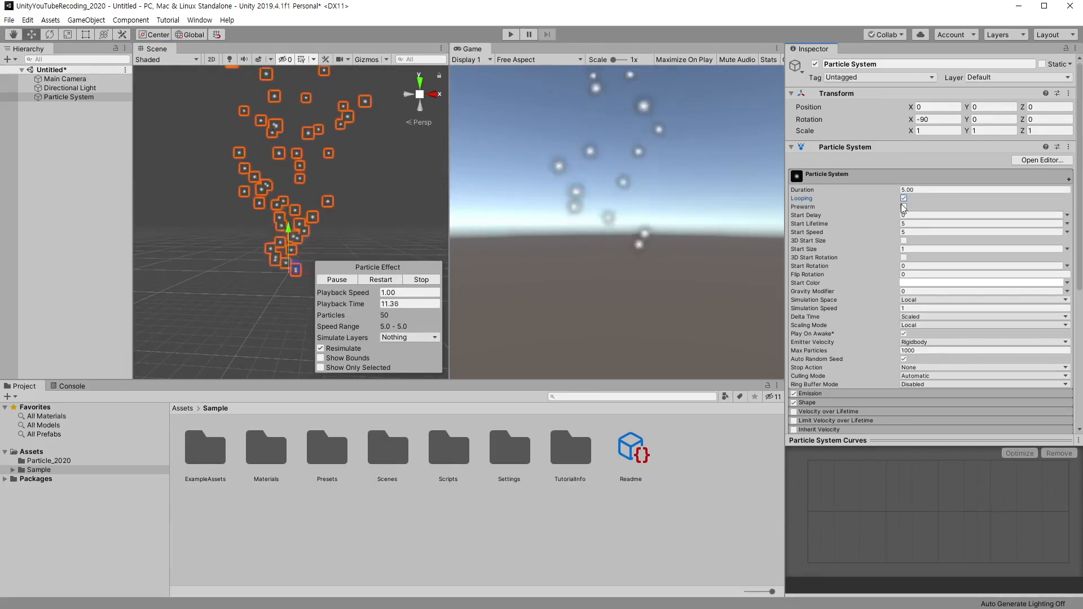
click(904, 199)
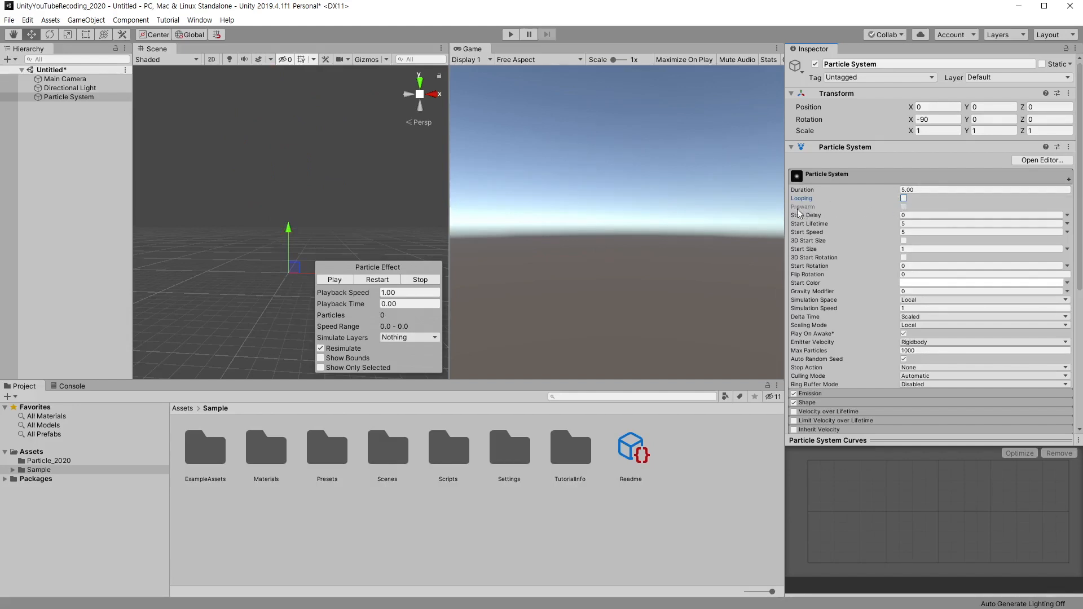
click(904, 199)
click(378, 279)
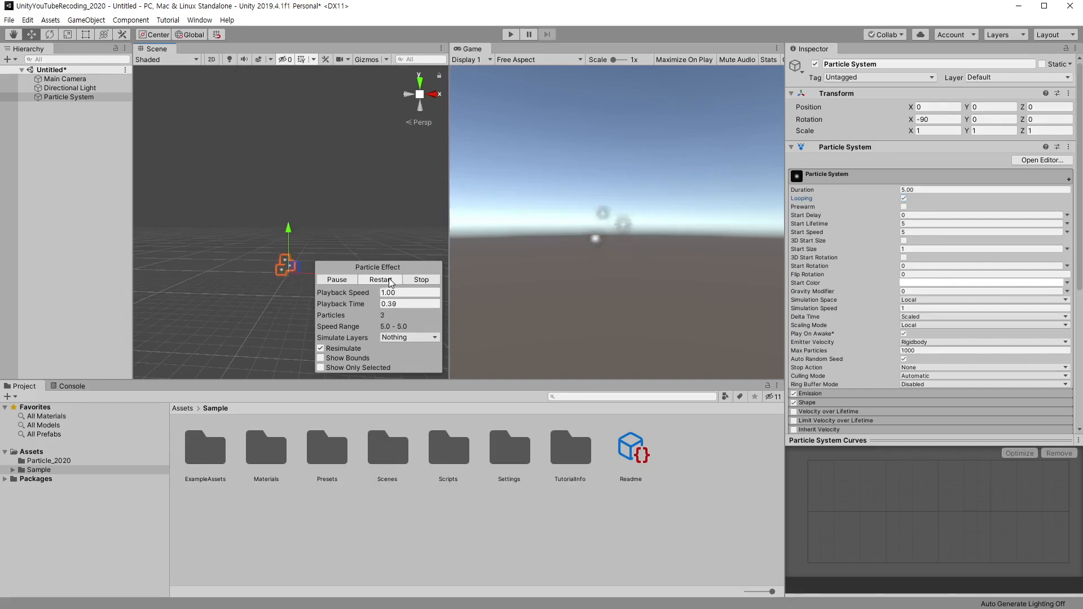
Step: Enable Prewarm on the Particle System and restart the effect preview to check how emission begins
click(903, 206)
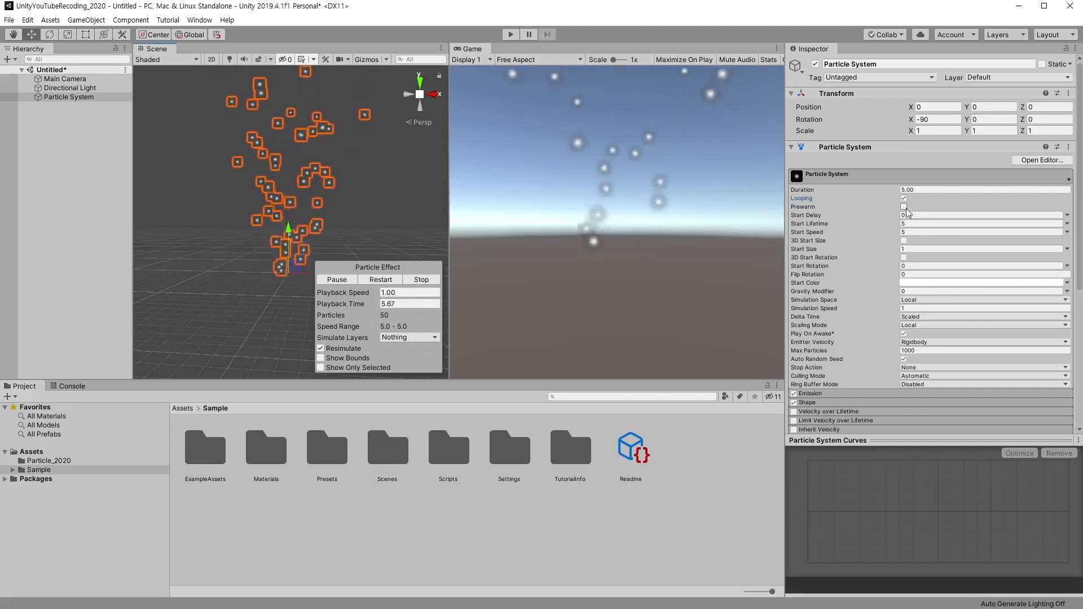
click(383, 280)
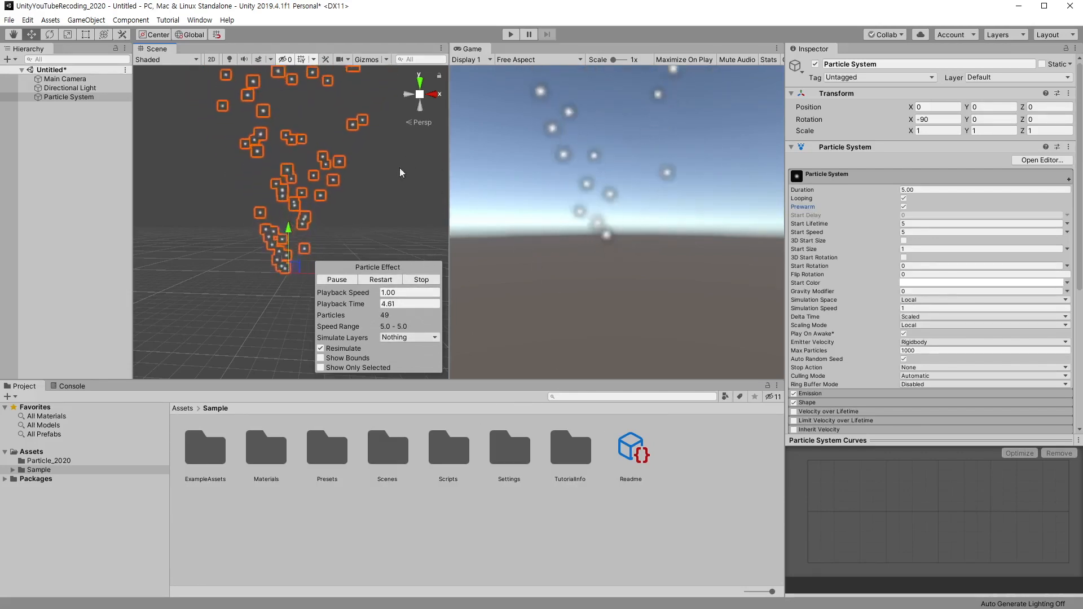
click(380, 281)
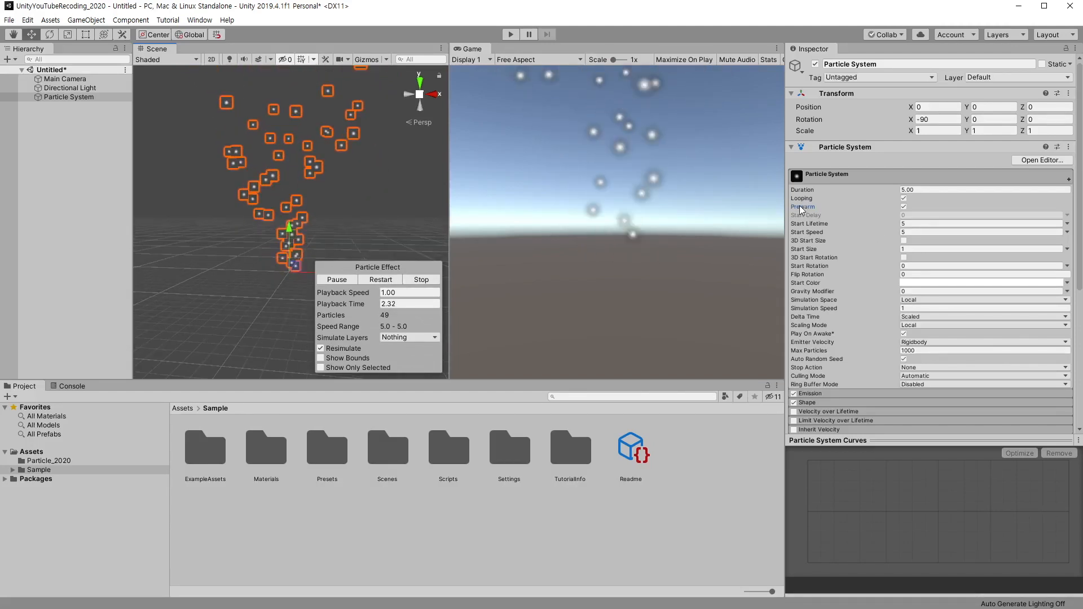
mouse_move(800, 210)
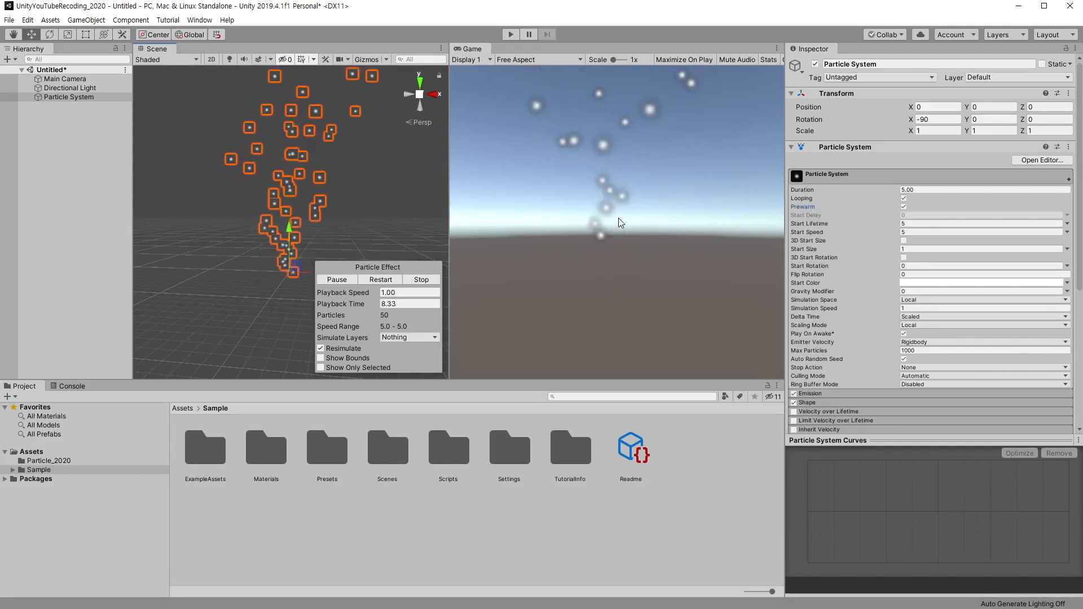
mouse_move(861, 198)
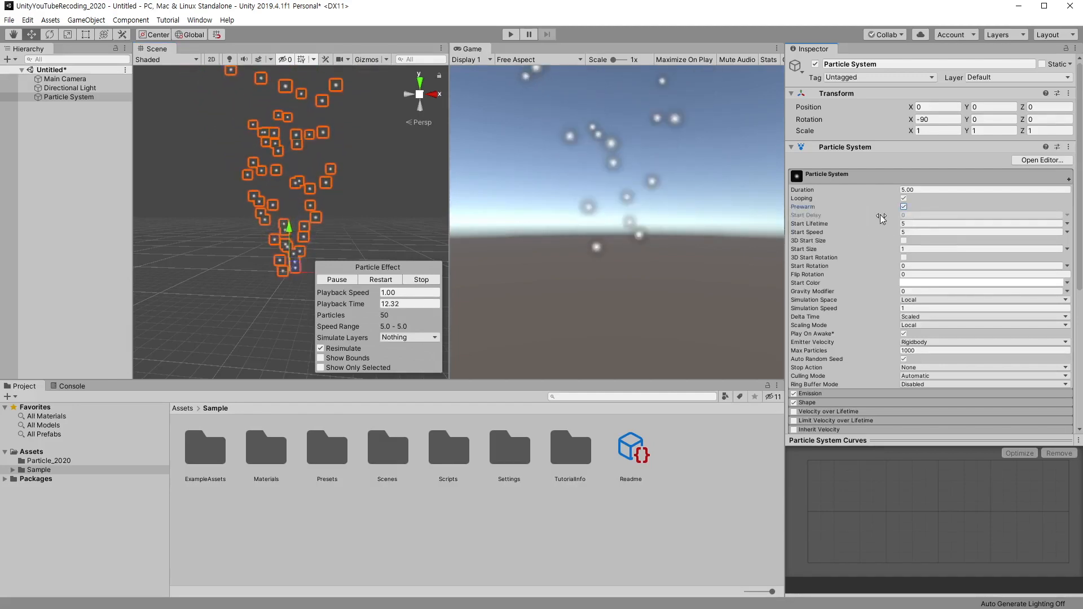
Step: Compare the effect without and with Prewarm by toggling it and restarting the preview, leaving Prewarm off
click(904, 207)
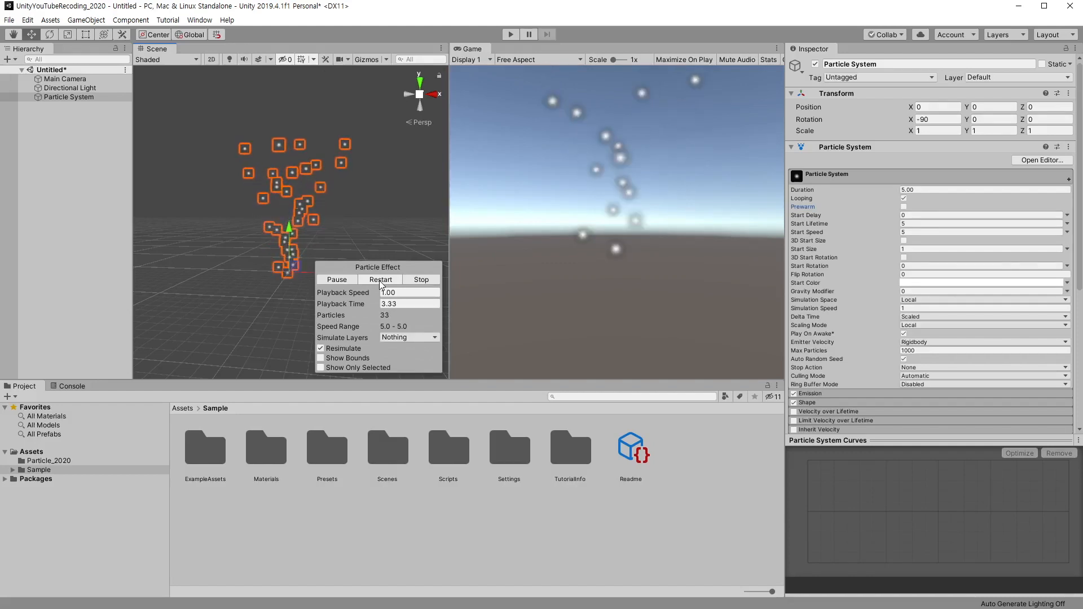
click(904, 206)
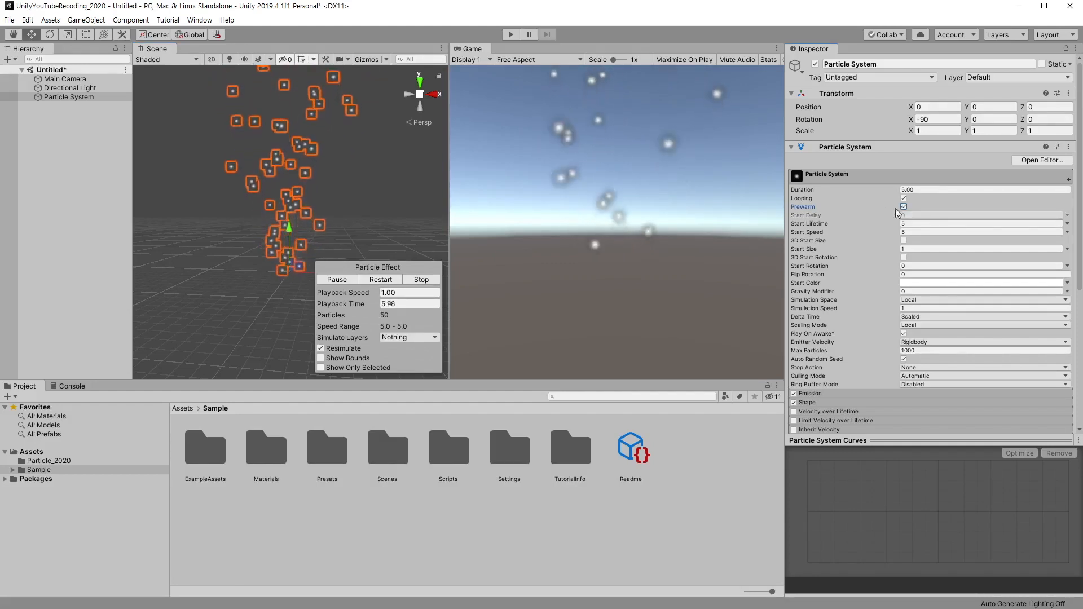
click(384, 281)
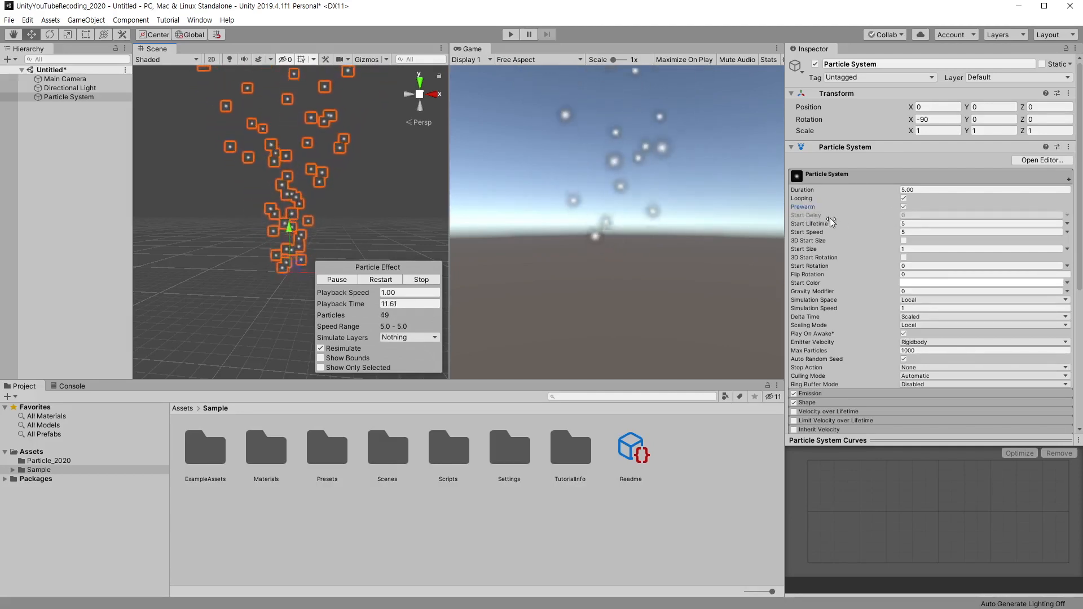
click(904, 207)
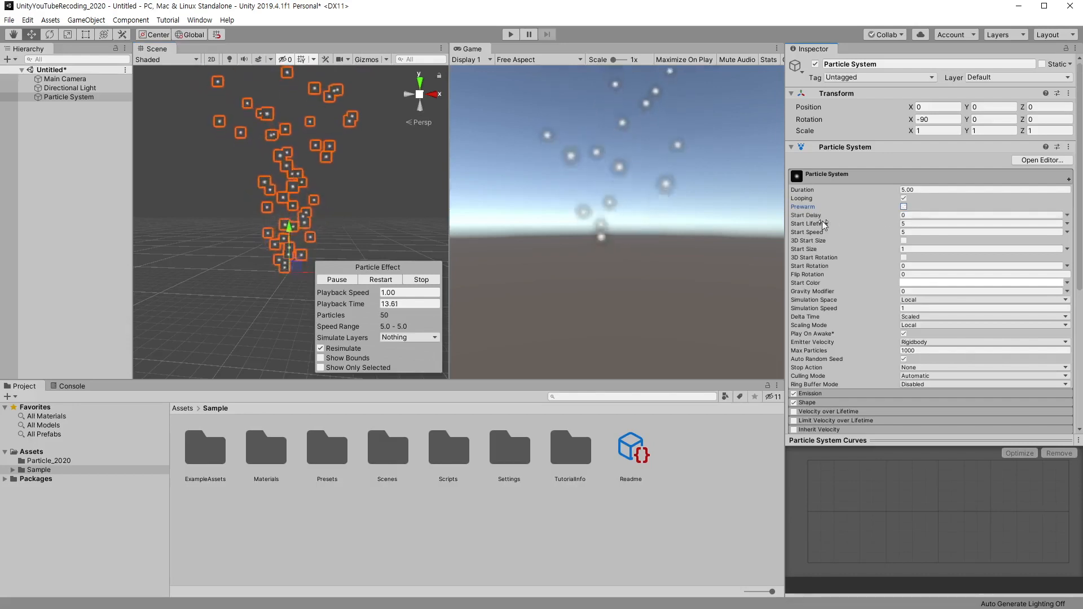
Step: Set the Start Delay to 1, and switch Prewarm on and off again to test how it affects the delay
click(925, 215)
text(1)
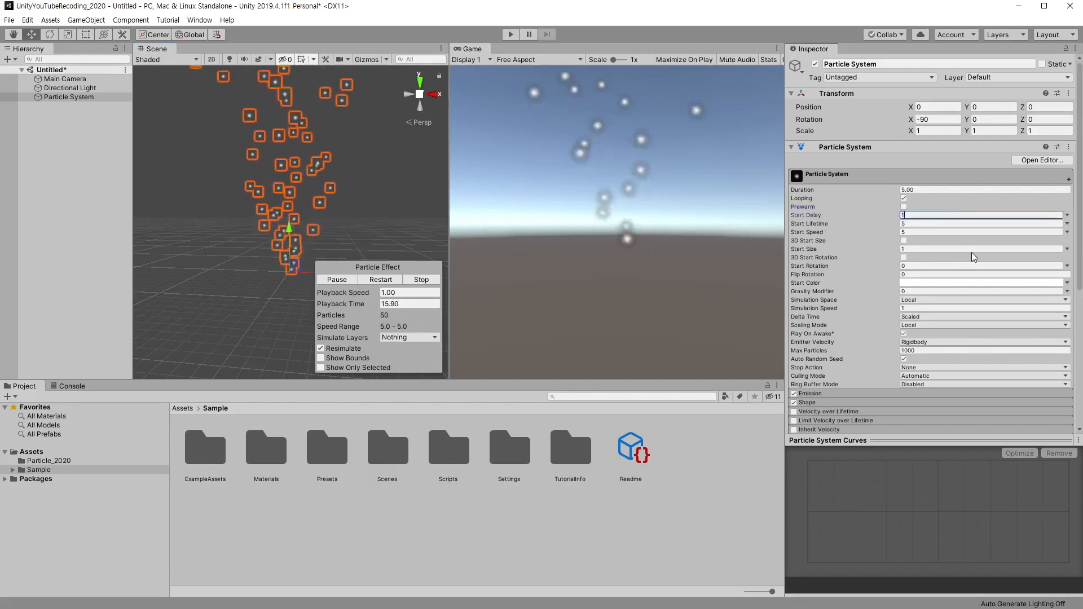
key(Return)
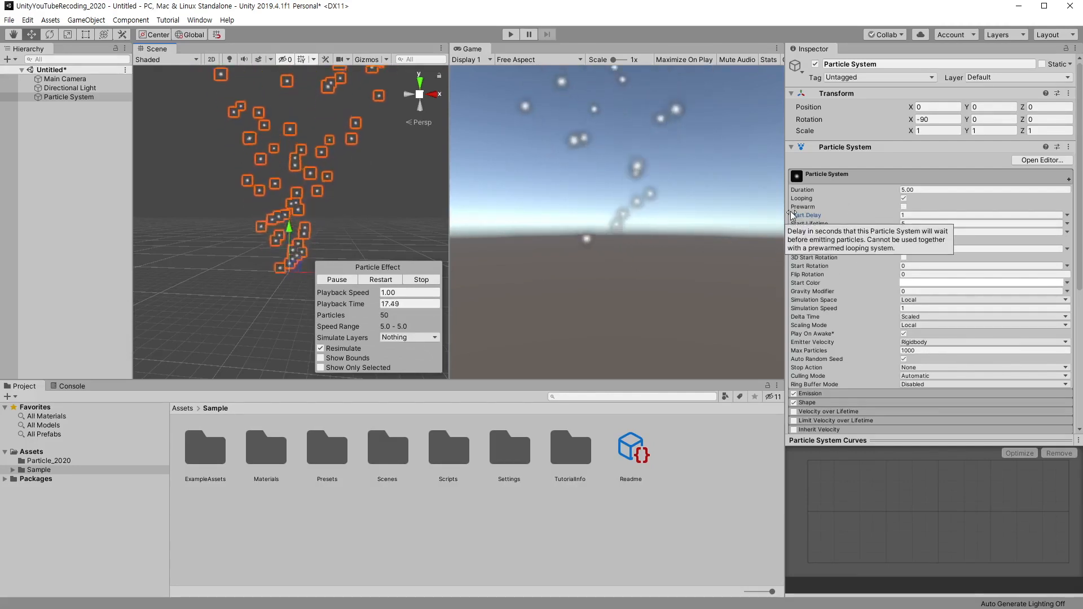
click(904, 206)
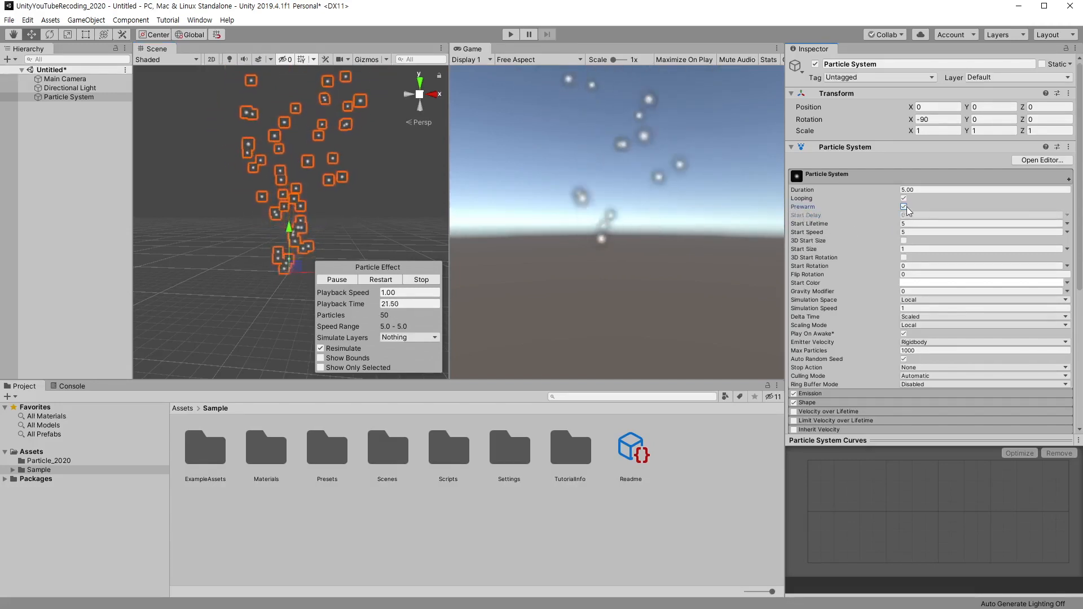
click(903, 206)
click(925, 215)
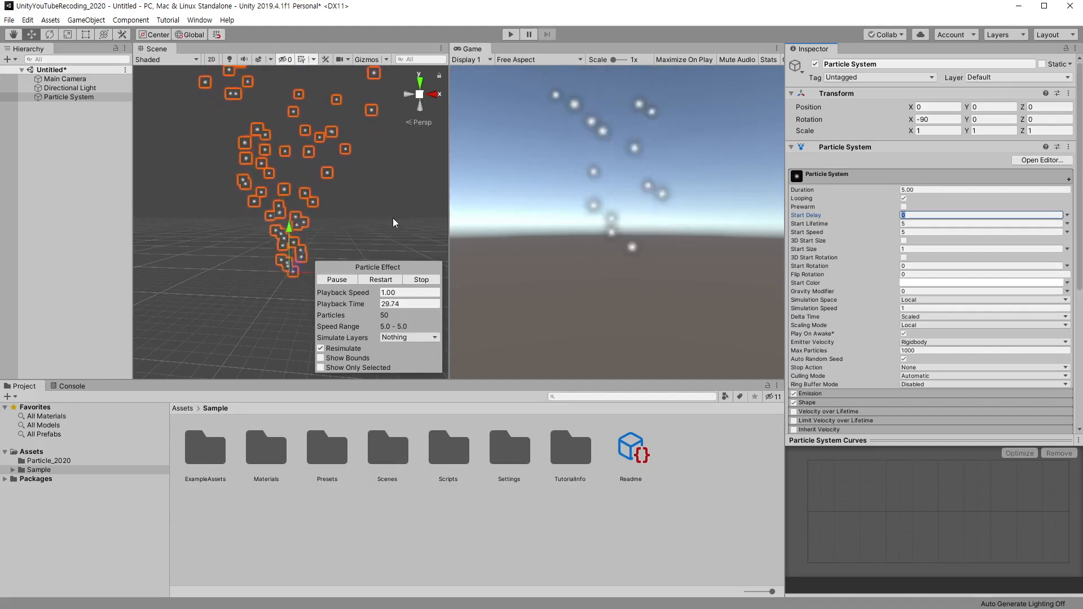
Step: Set the Particle System's Start Lifetime to 1
click(929, 223)
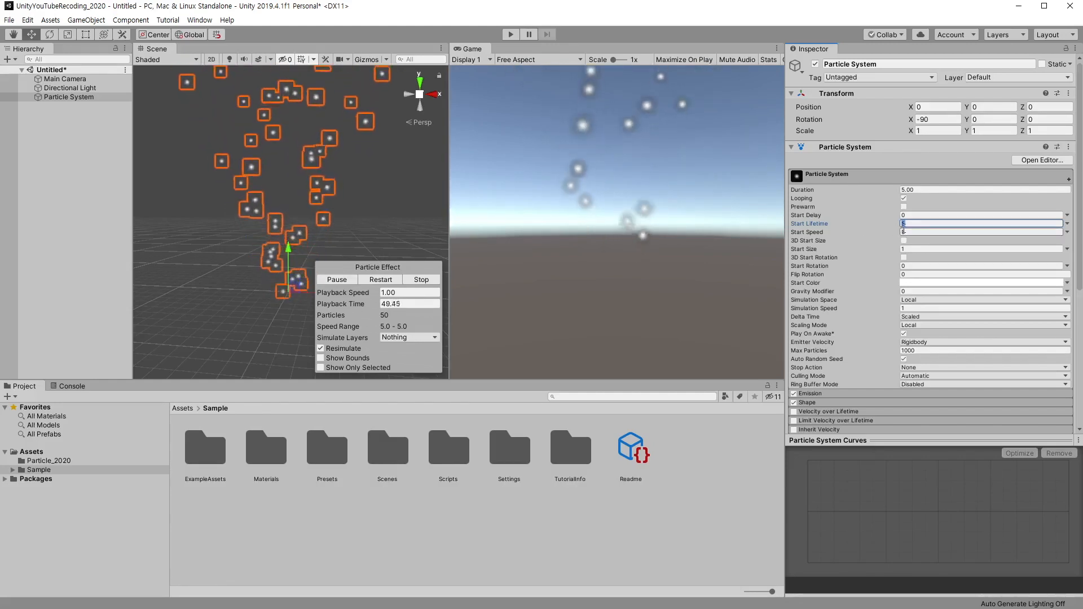
click(924, 225)
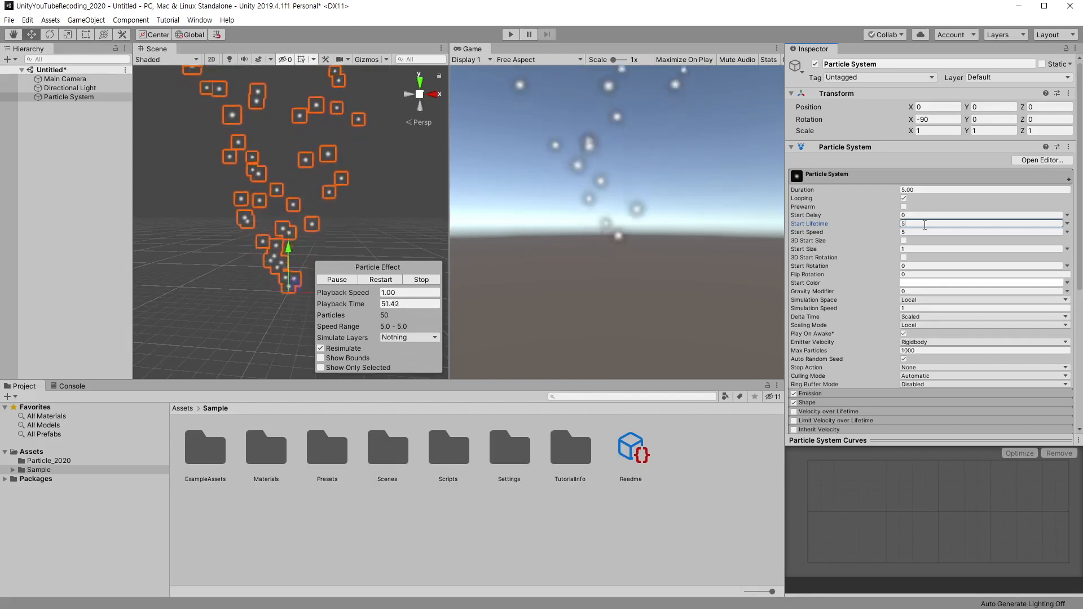
key(BackSpace)
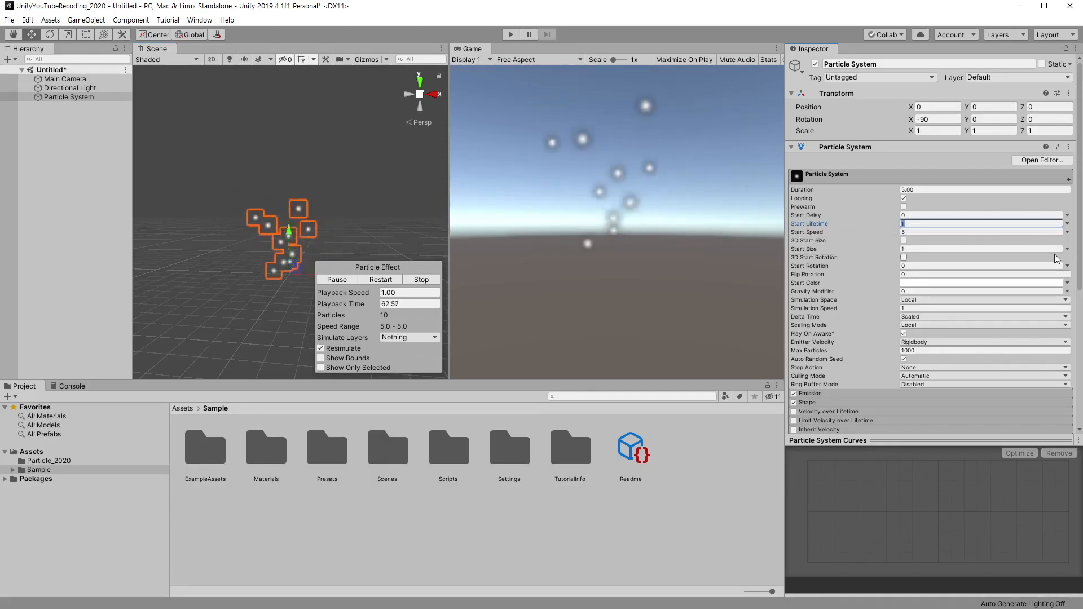
Step: Change Start Lifetime to Random Between Two Constants and set its first value to 2
click(1067, 223)
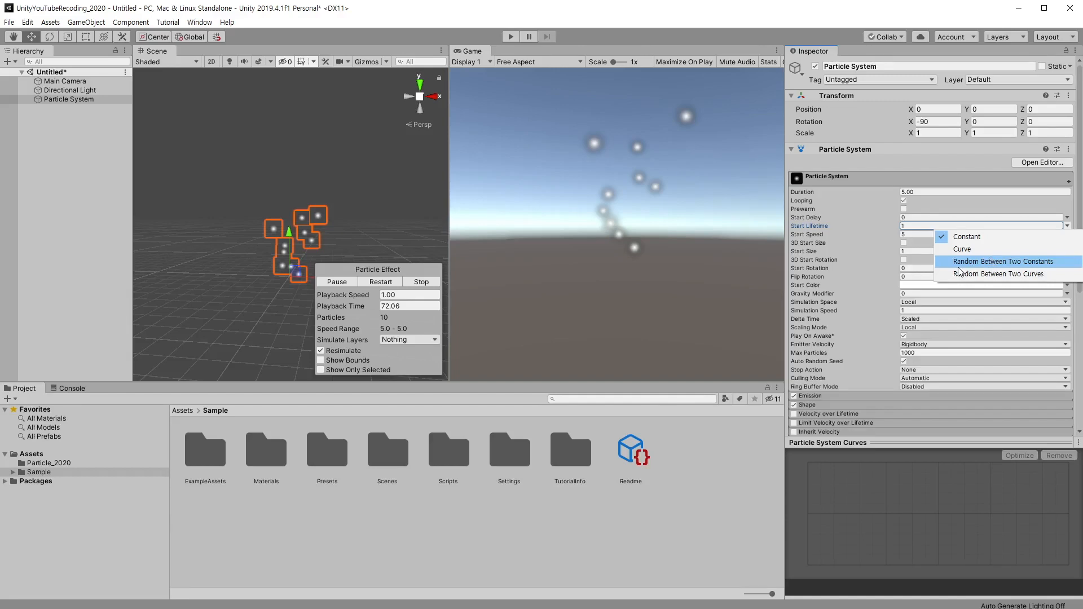
click(1010, 261)
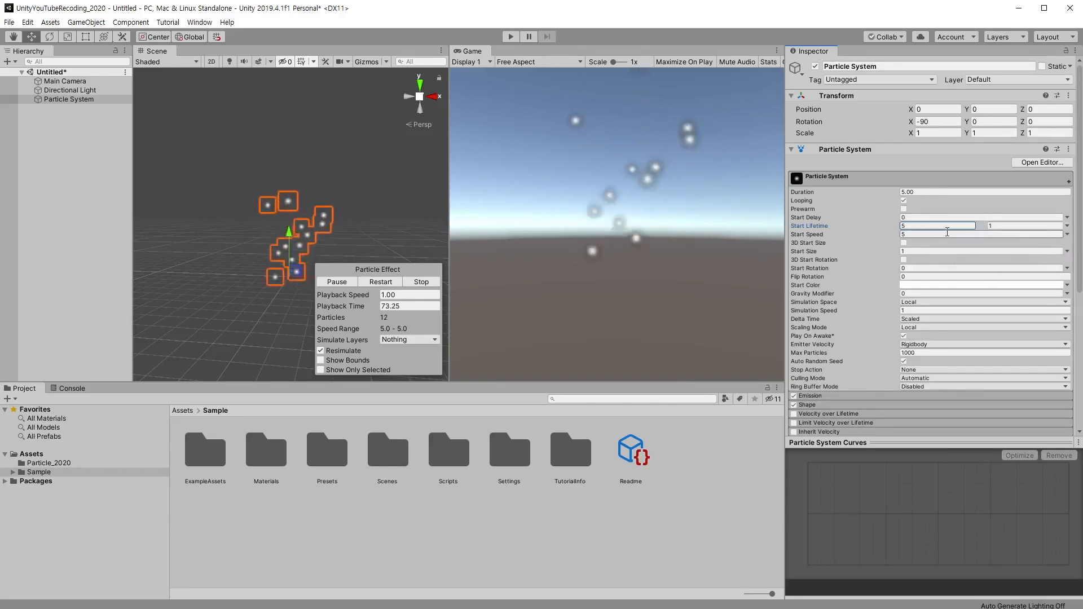
click(918, 225)
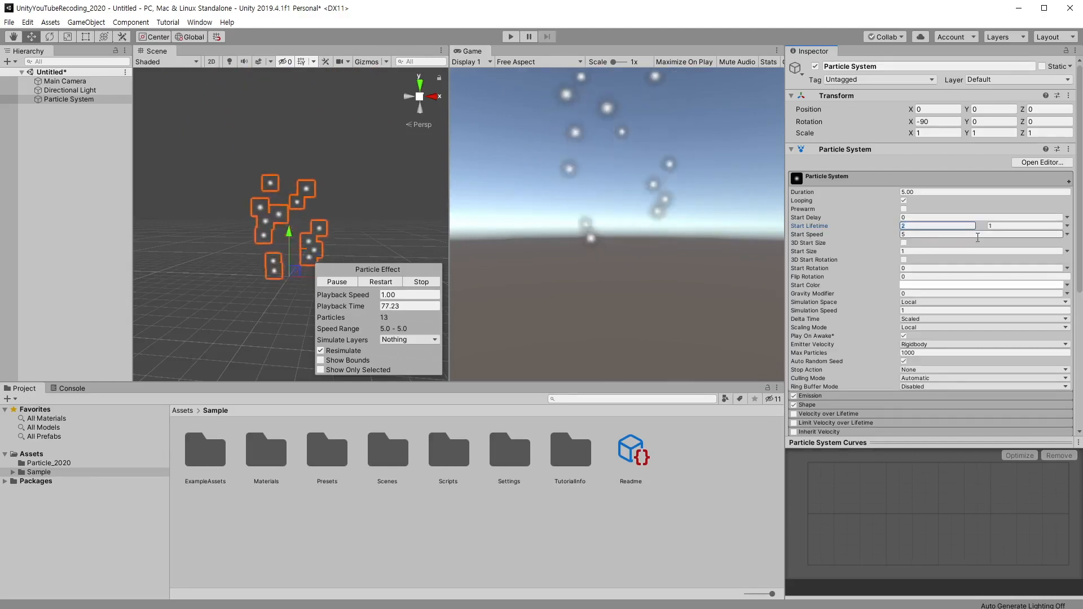
text(2)
key(Tab)
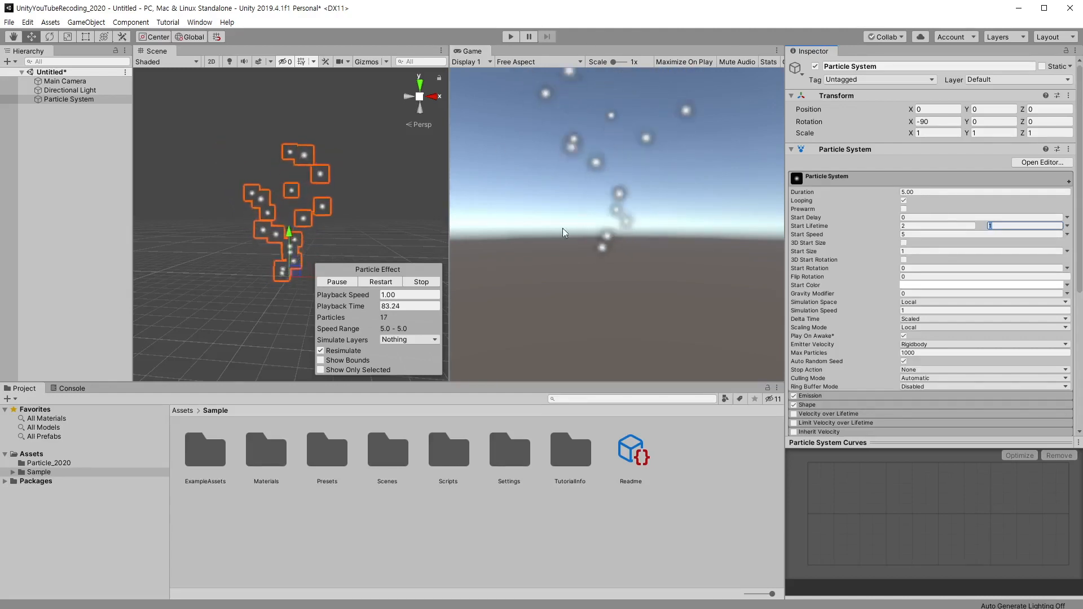
Step: Try the Curve and Random Between Two Curves modes for Start Lifetime, and return it to Constant
click(1066, 226)
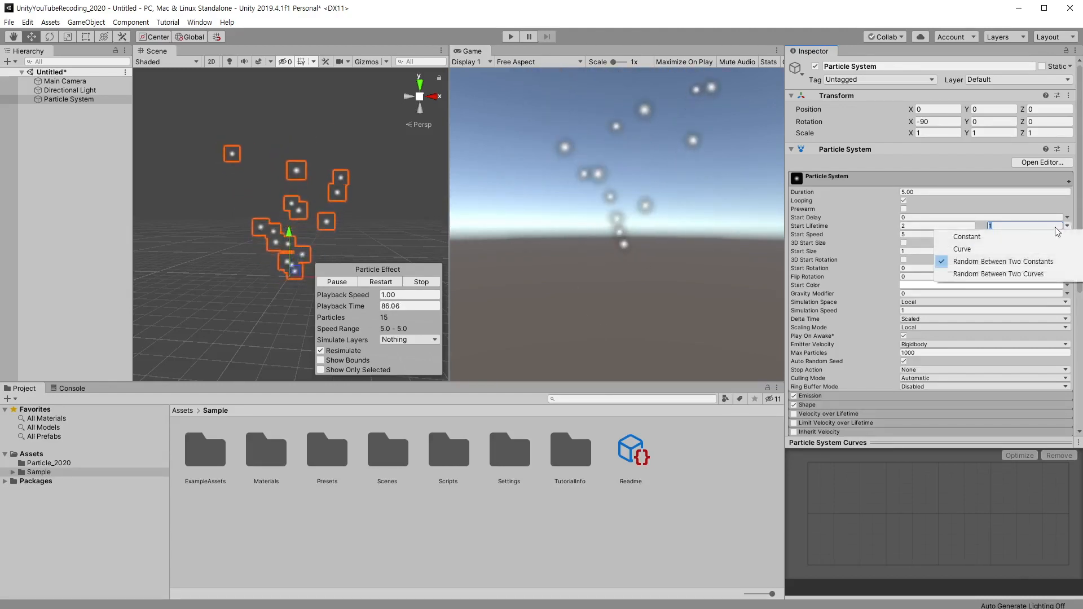
click(979, 250)
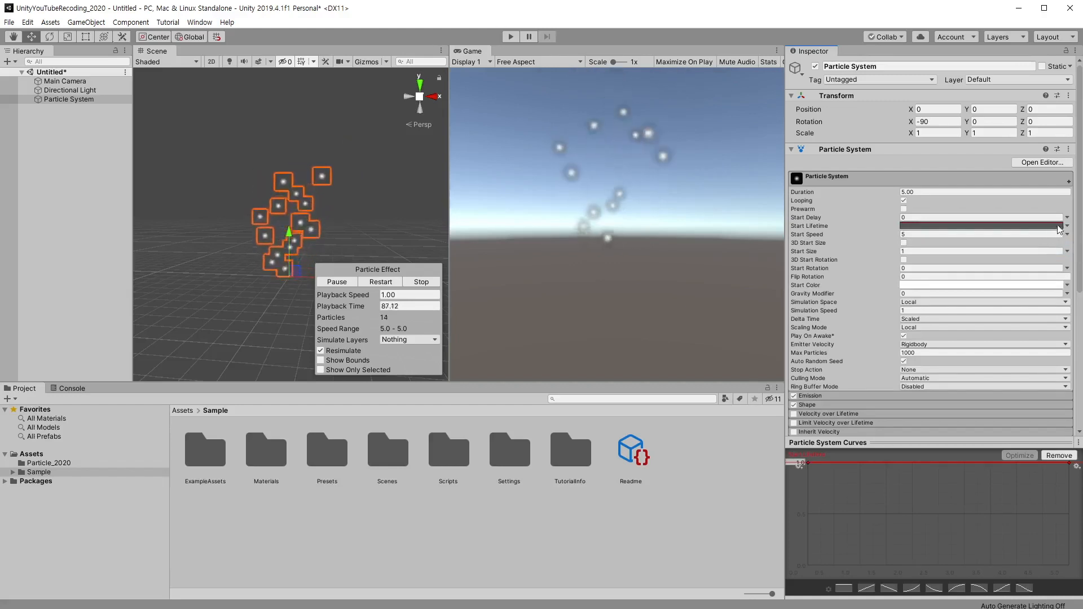
click(1066, 226)
click(991, 278)
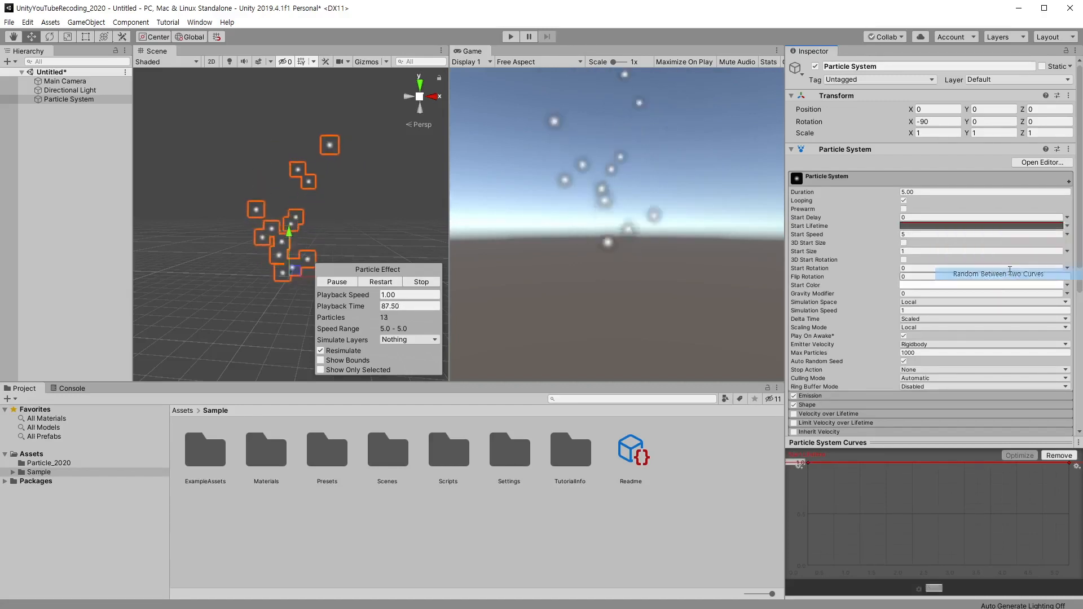
click(1066, 226)
click(1043, 237)
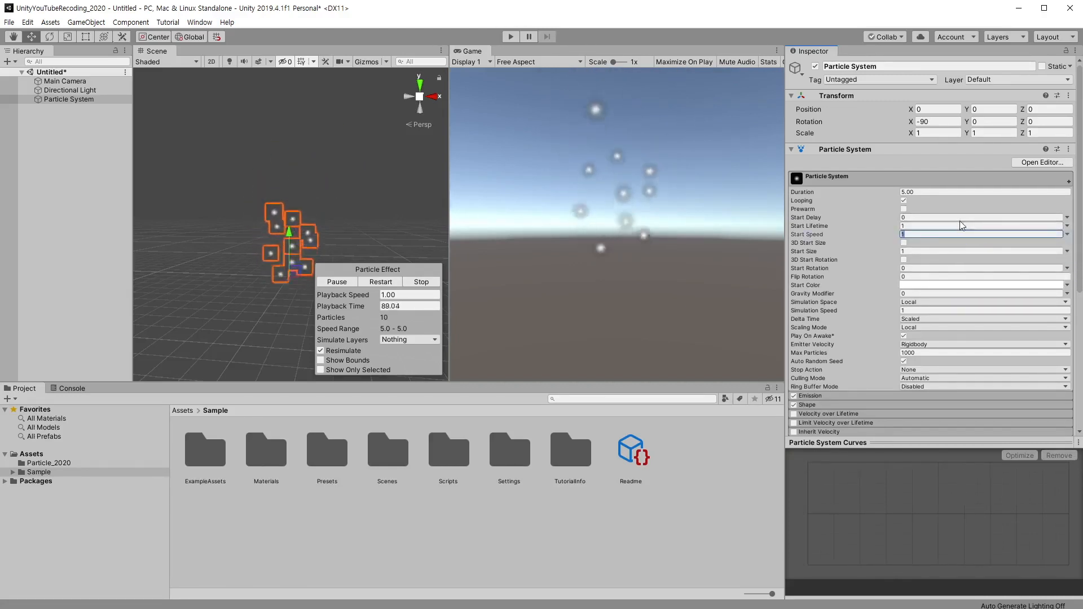
Step: Try the Random Between Two Constants mode for Start Delay, and return it to Constant
click(1067, 217)
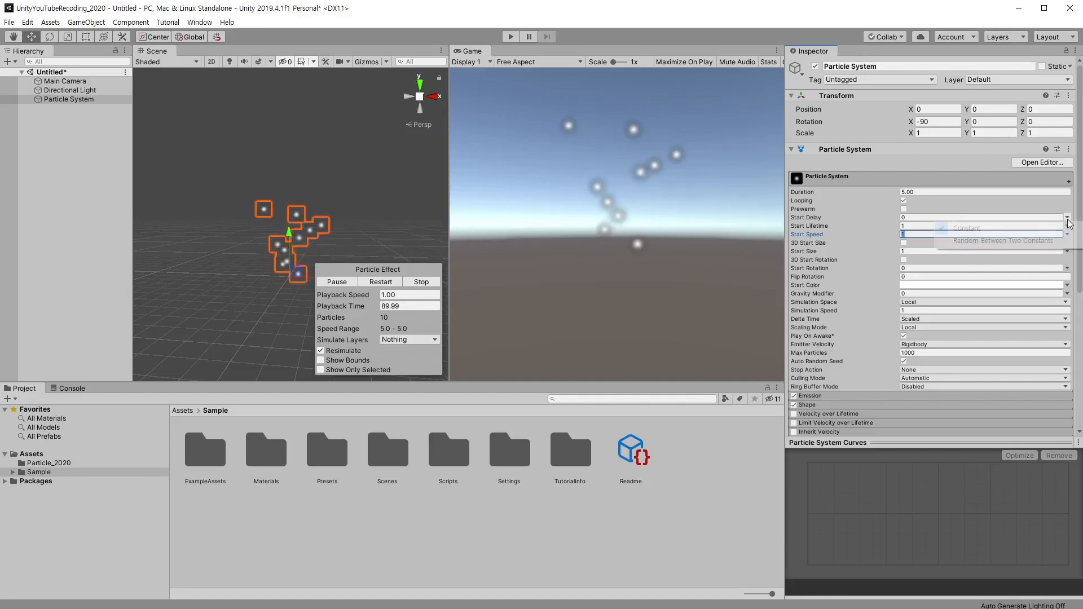
click(999, 242)
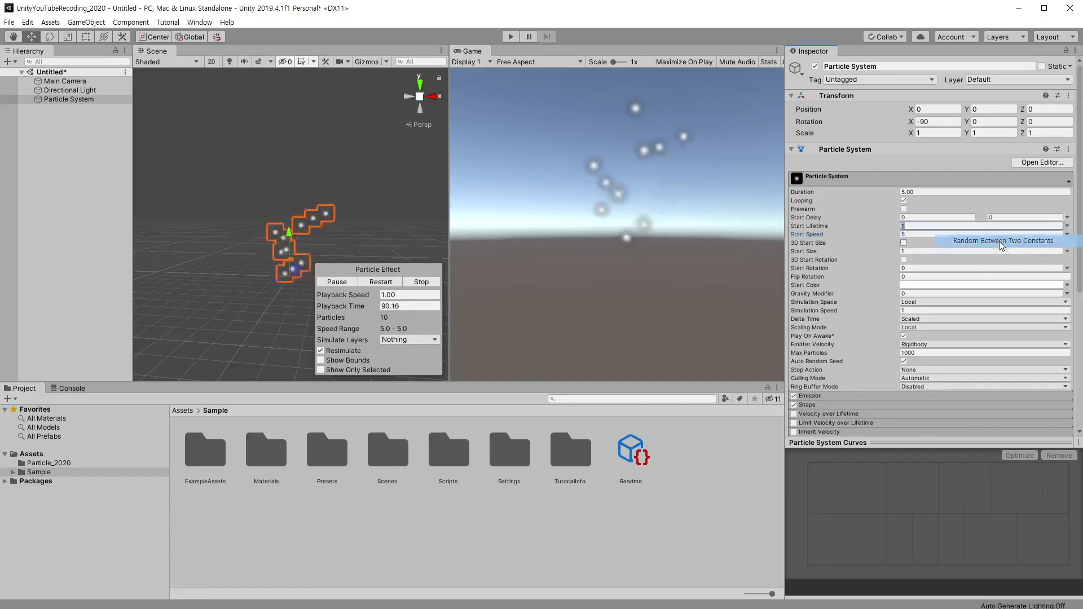
click(1066, 217)
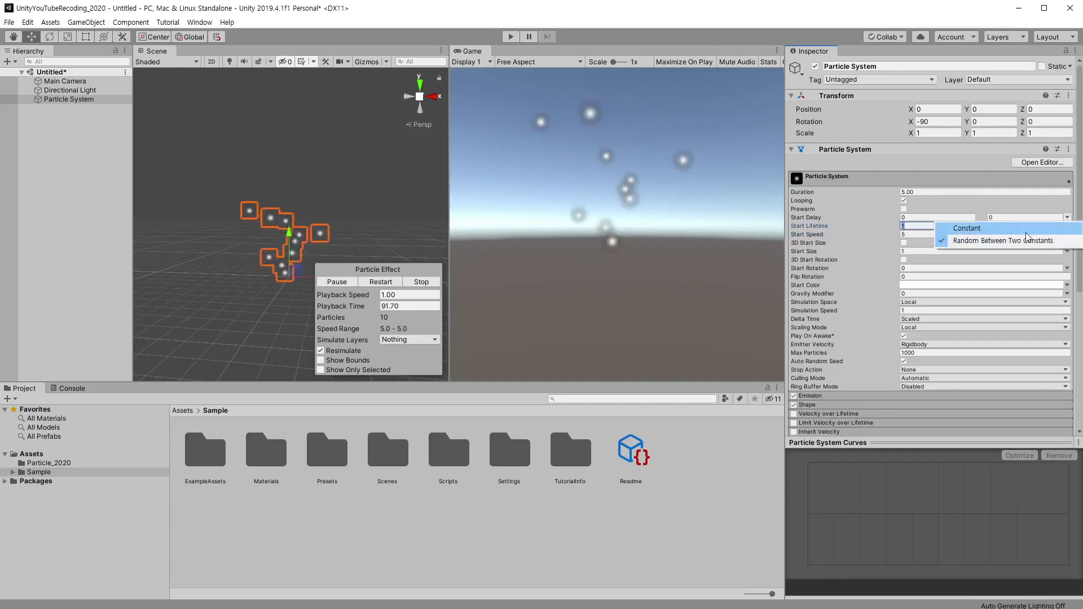
click(970, 231)
Step: Switch Start Lifetime to Curve mode and apply the linear descending preset running from 1.0 to 0.0
click(1066, 225)
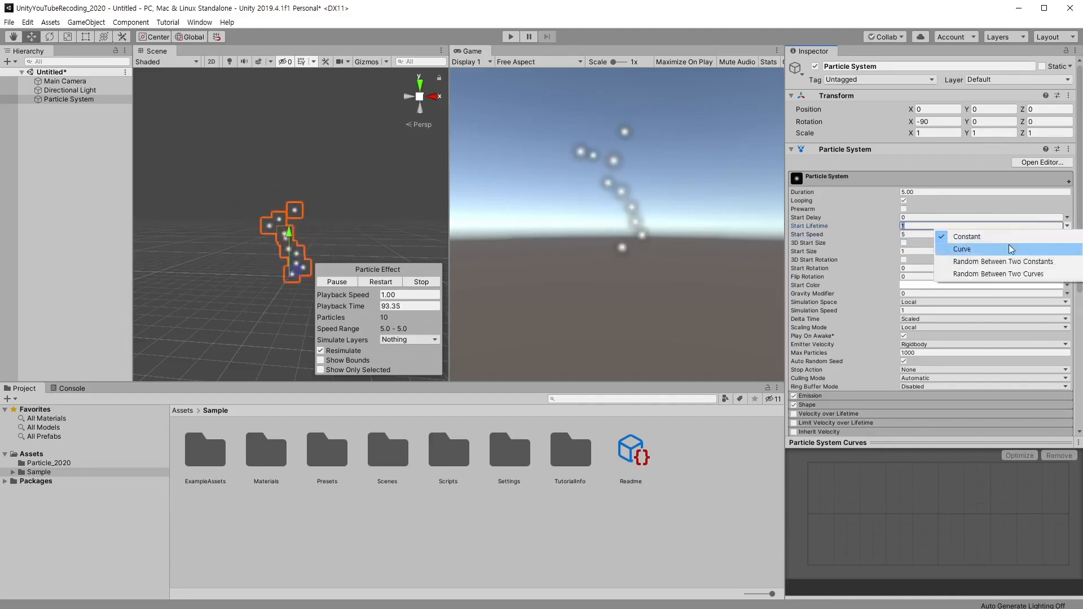
click(976, 248)
click(890, 588)
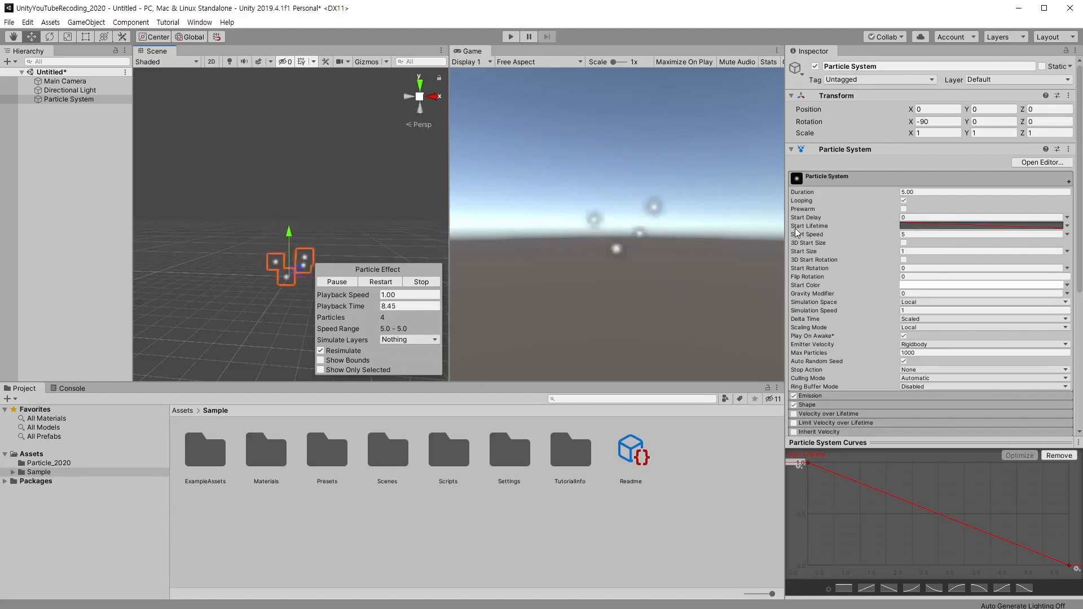
Step: Try a Duration of 3 with the lifetime curve, and set the Duration back to 5
click(840, 192)
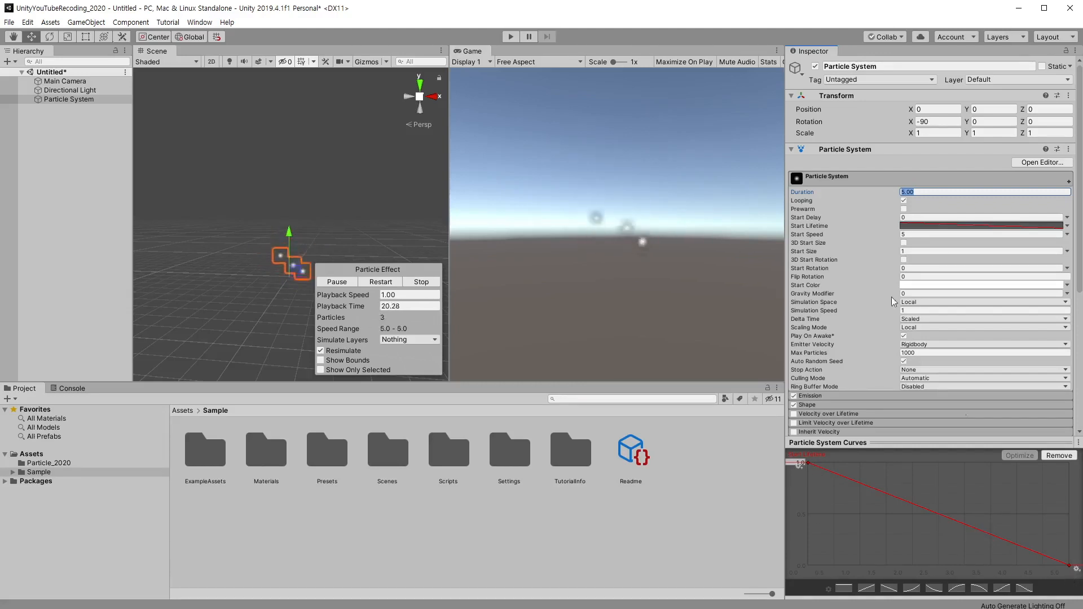
text(3.00)
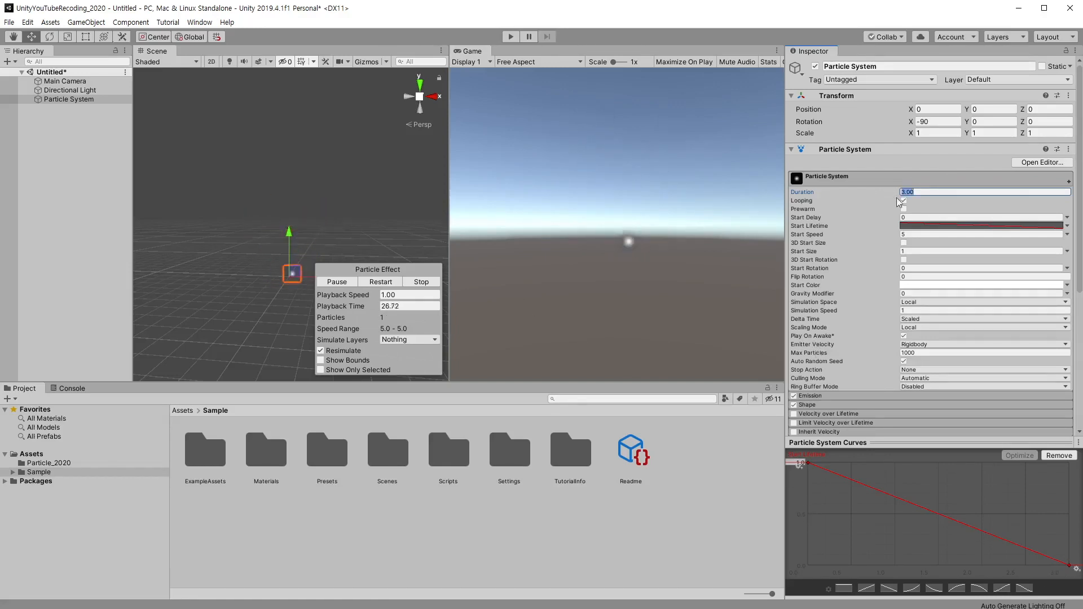
text(5)
key(Return)
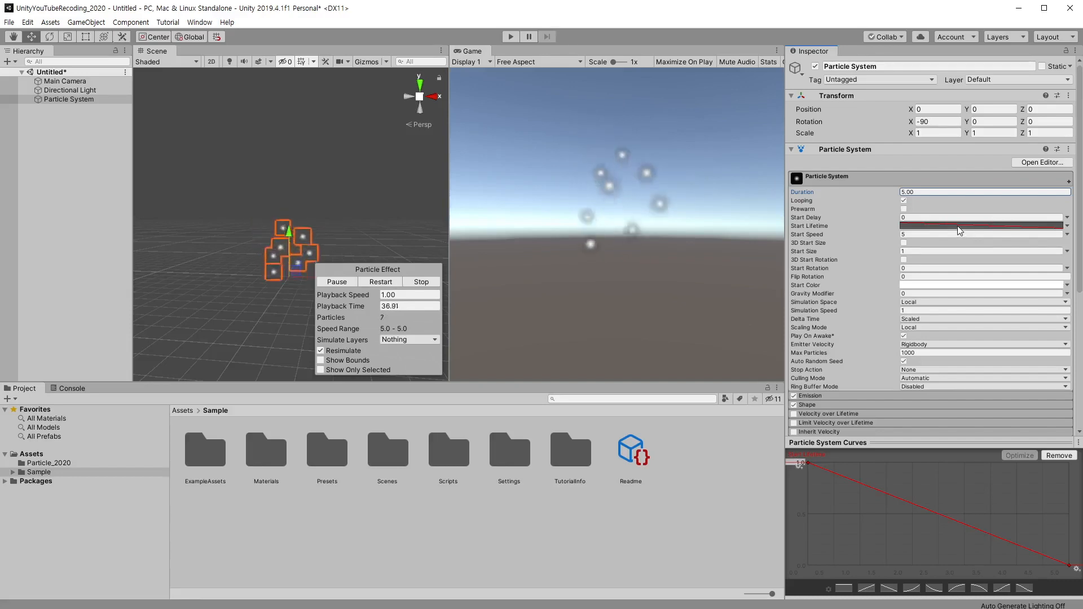
Step: Turn Looping off, set Start Lifetime to Random Between Two Curves, and lower the upper curve's end and the lower curve's start
click(904, 201)
click(1066, 226)
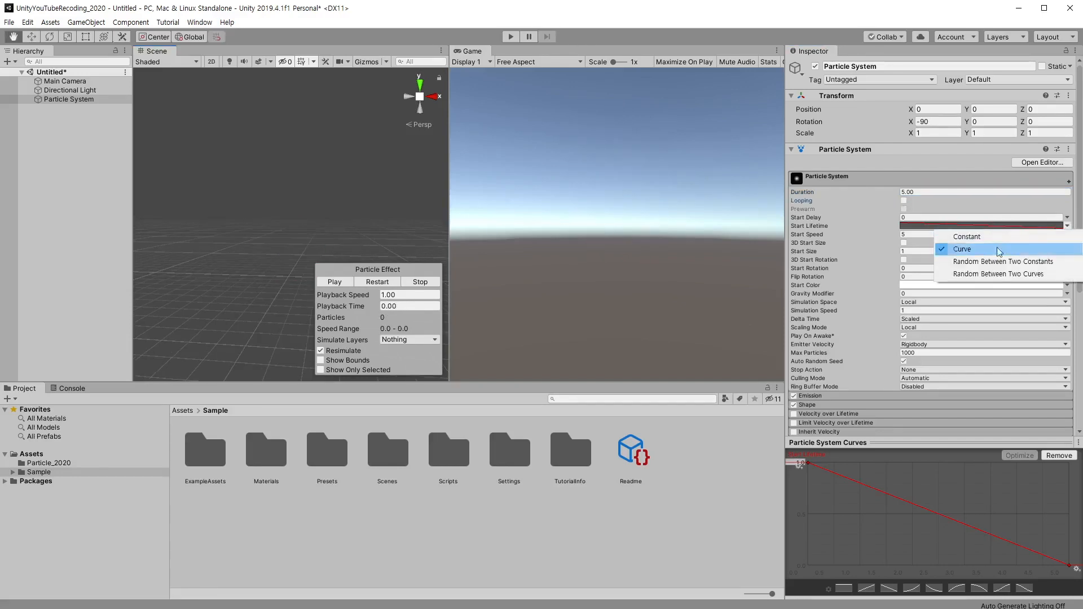
click(975, 275)
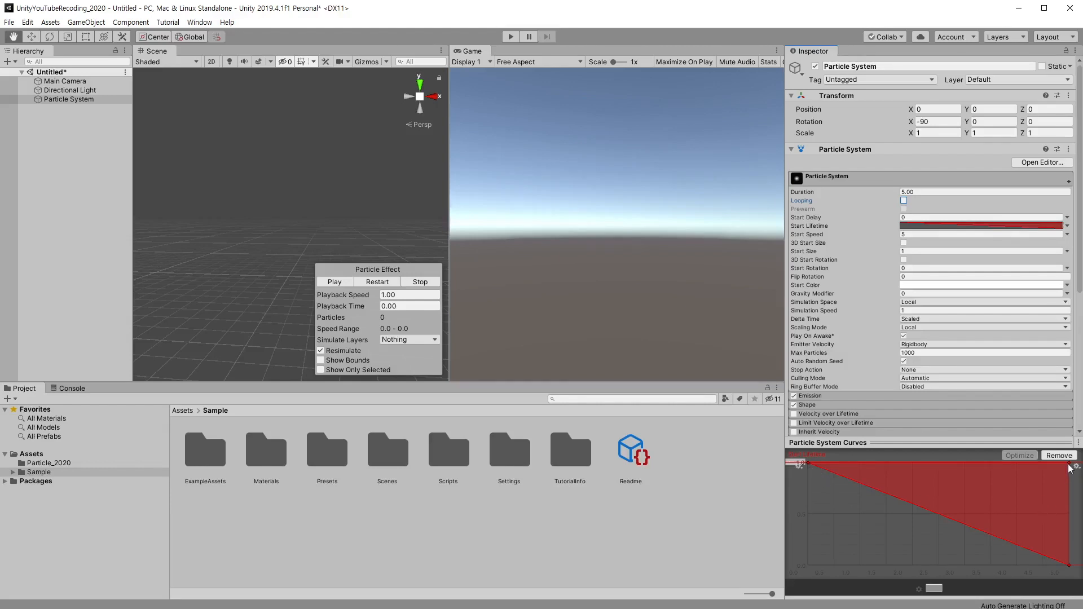
drag(1078, 509, 1078, 544)
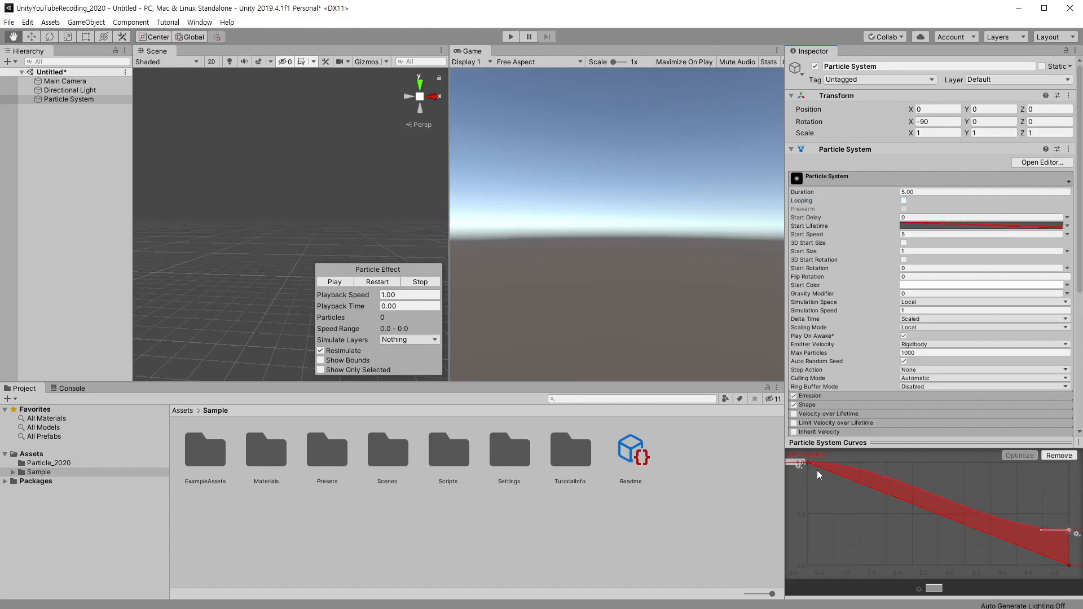
drag(838, 461, 833, 459)
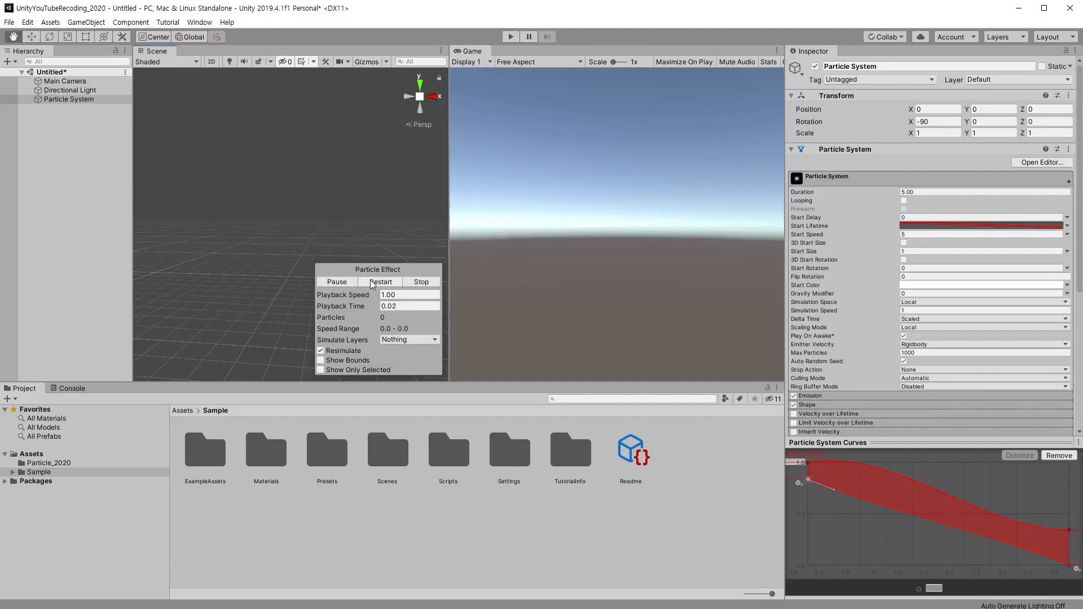
Step: Turn Looping back on and return Start Lifetime to Constant, briefly trying Curve mode again
click(904, 200)
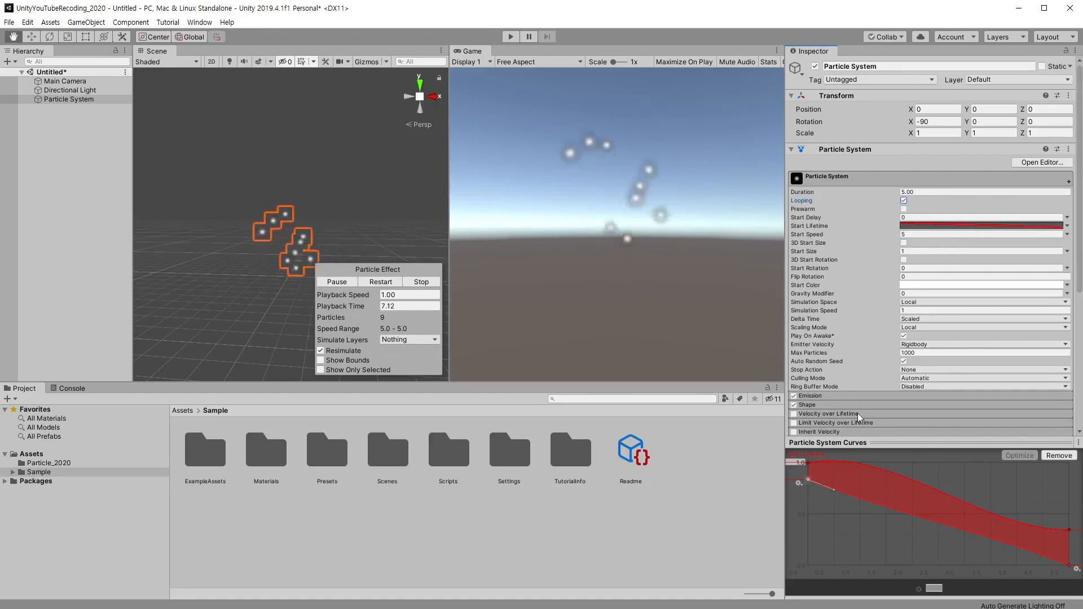
click(1068, 226)
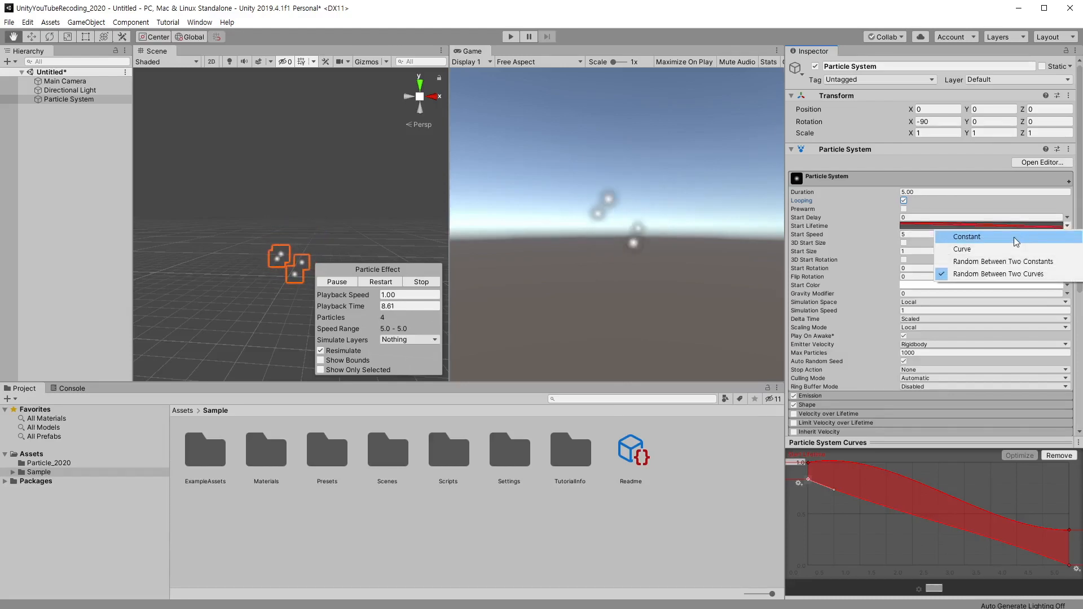
click(1009, 238)
click(1068, 227)
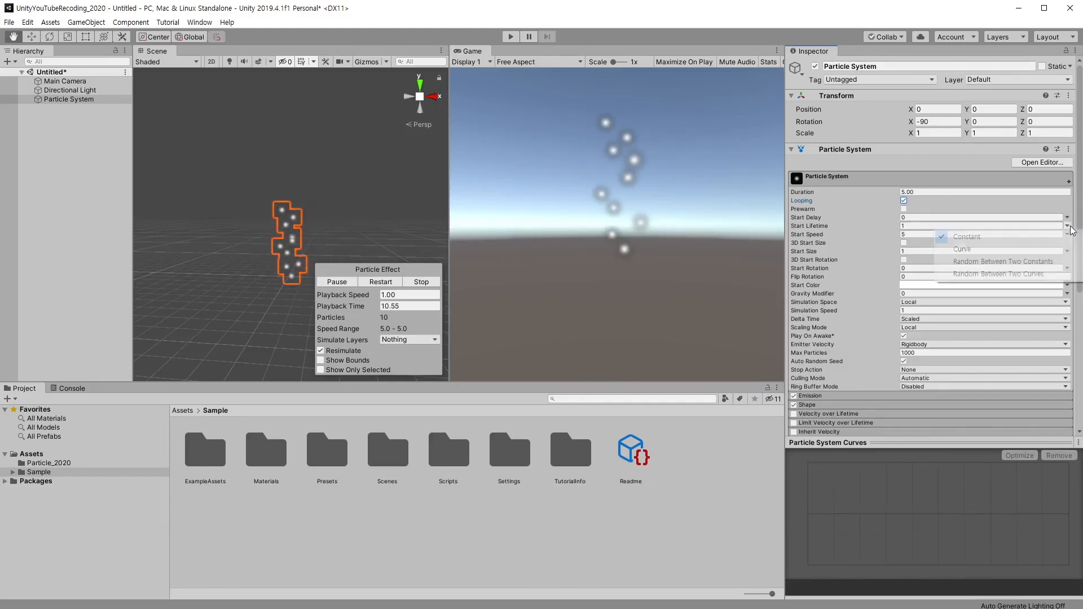
click(1000, 249)
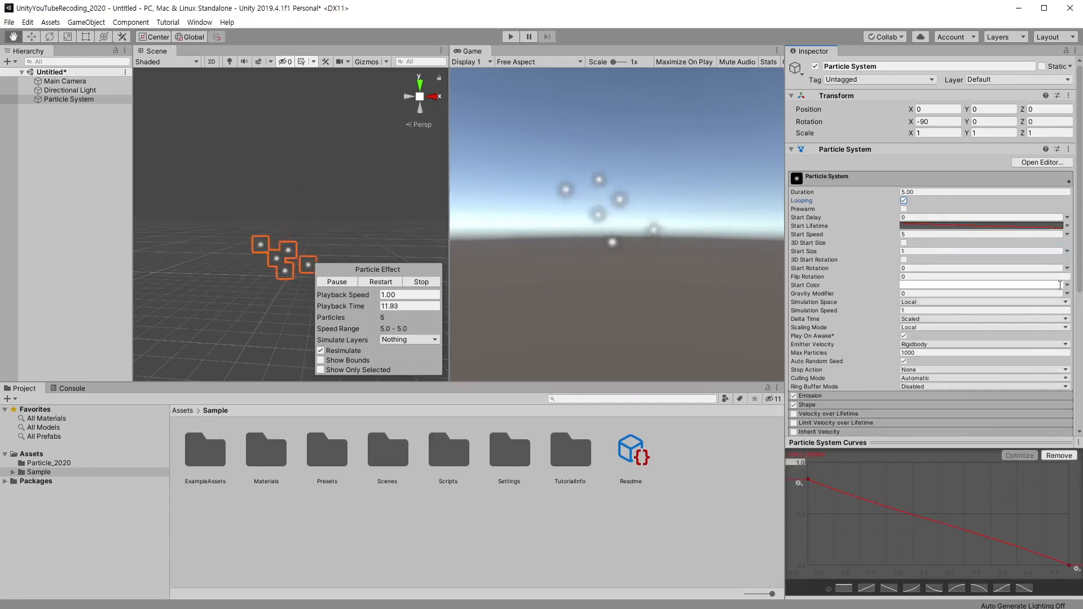
click(1066, 226)
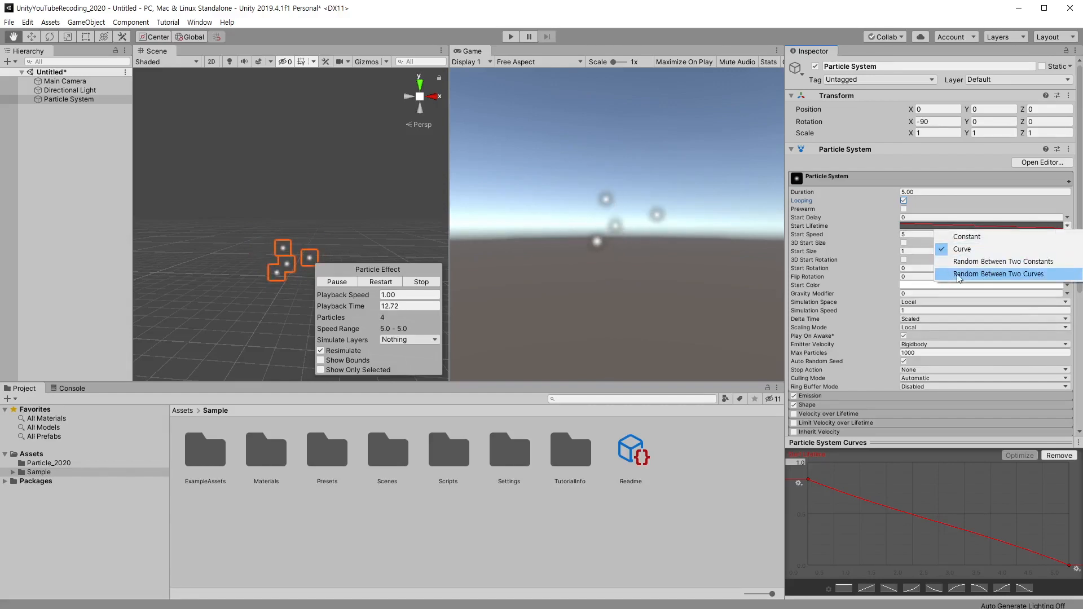
click(967, 237)
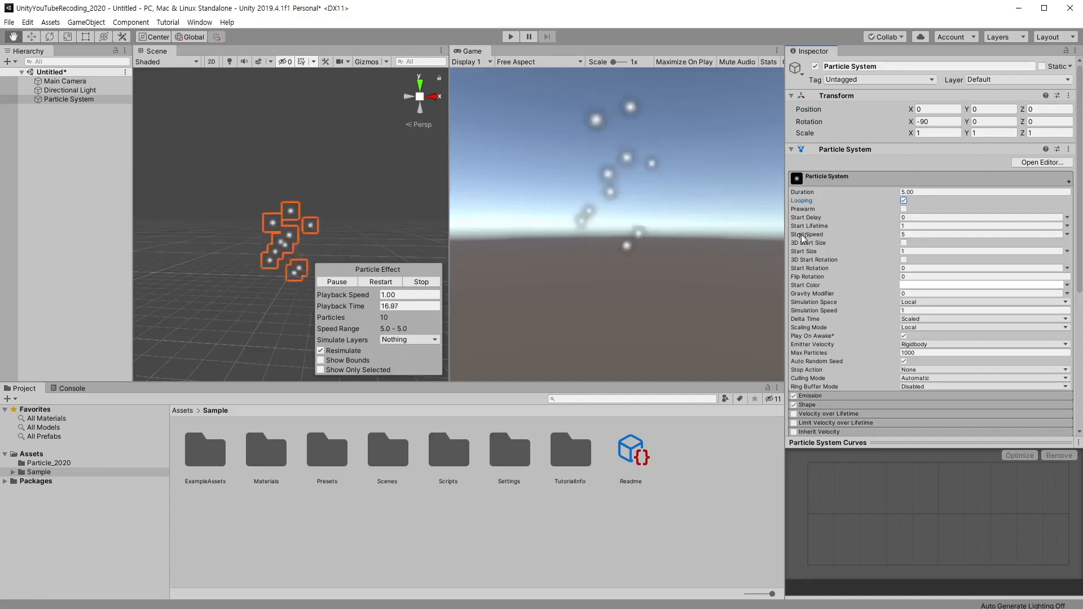
Step: Set the Particle System's Start Lifetime to 5
click(916, 226)
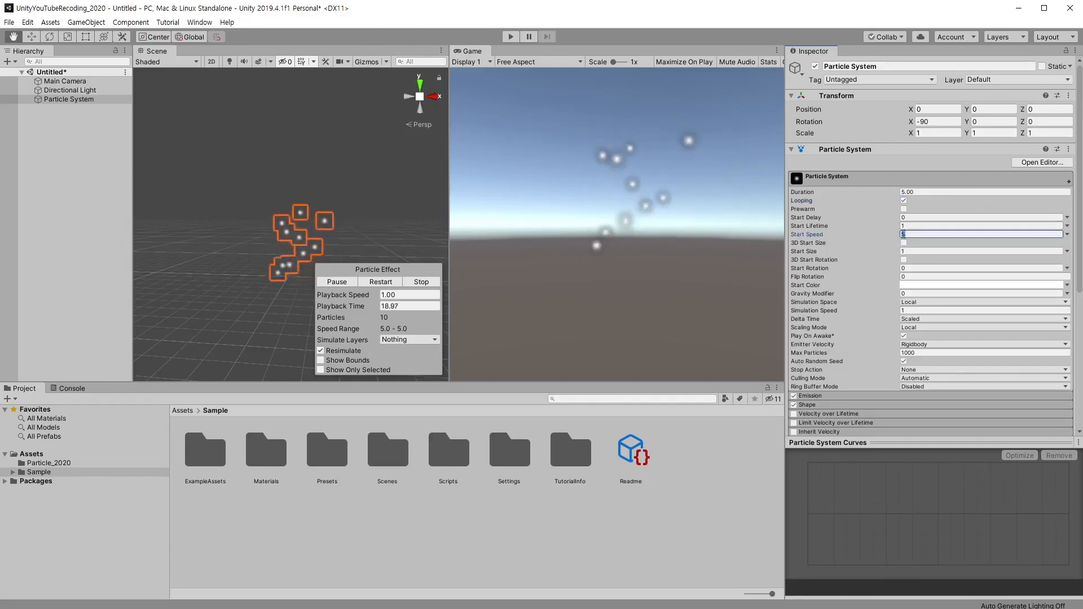
text(5)
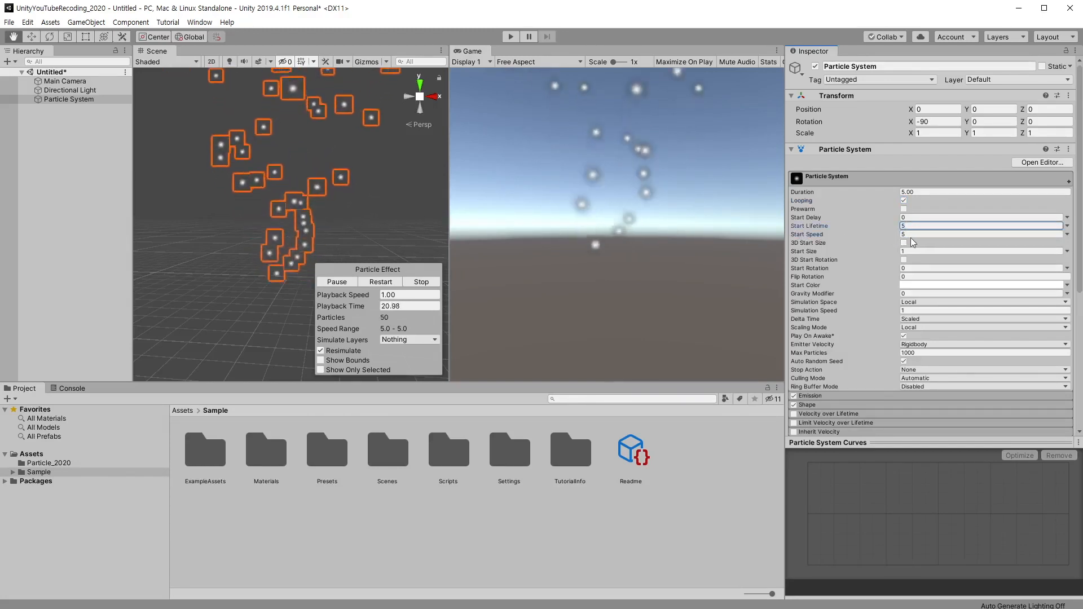
Step: Try Start Speed values of 10 and 0, and set it back to 5
click(918, 235)
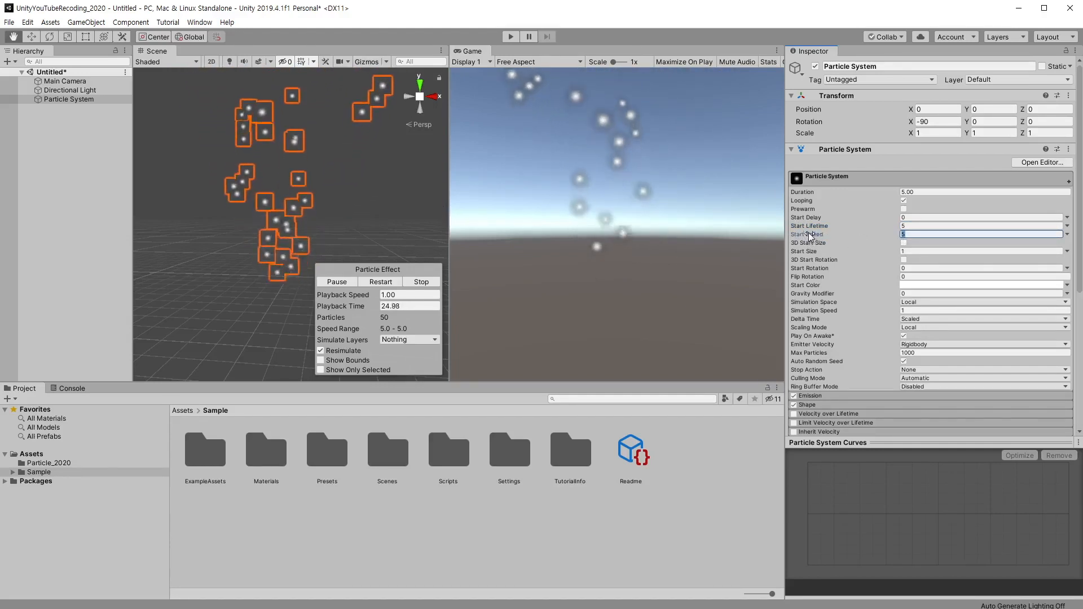
text(10)
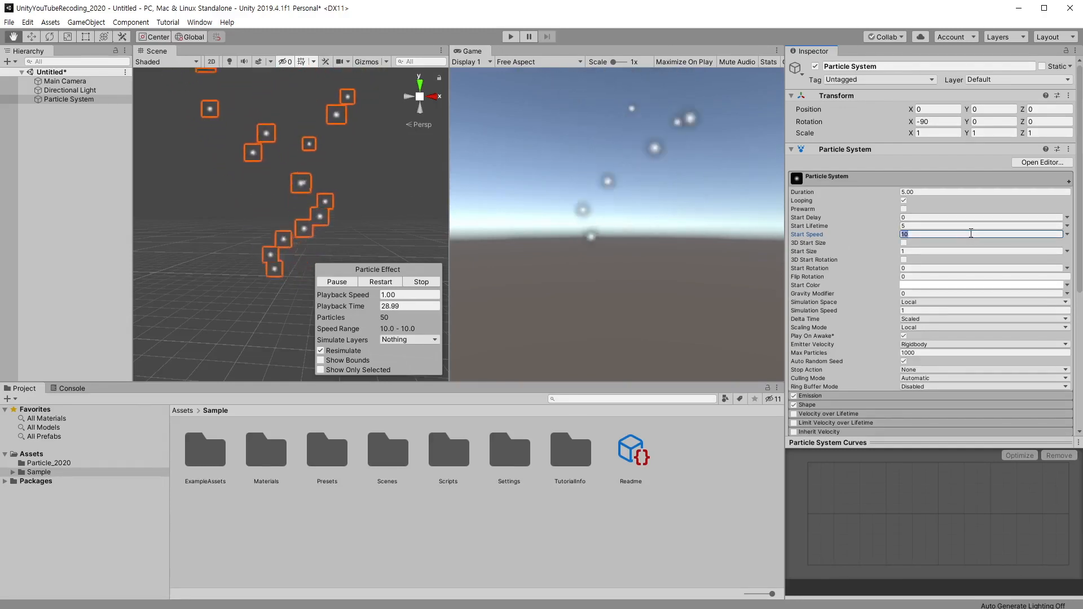
key(BackSpace)
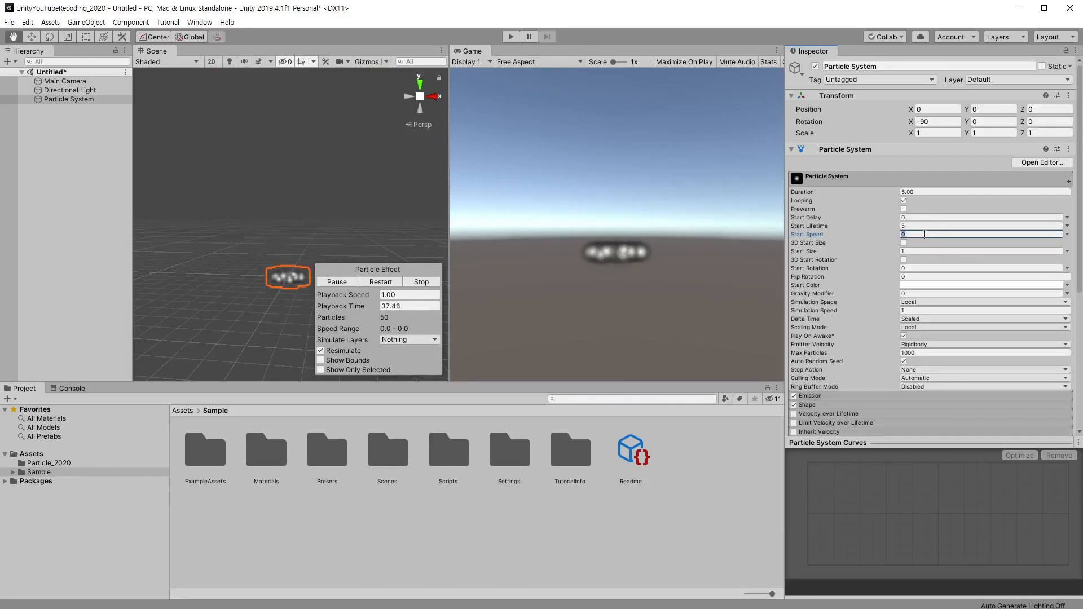
text(5)
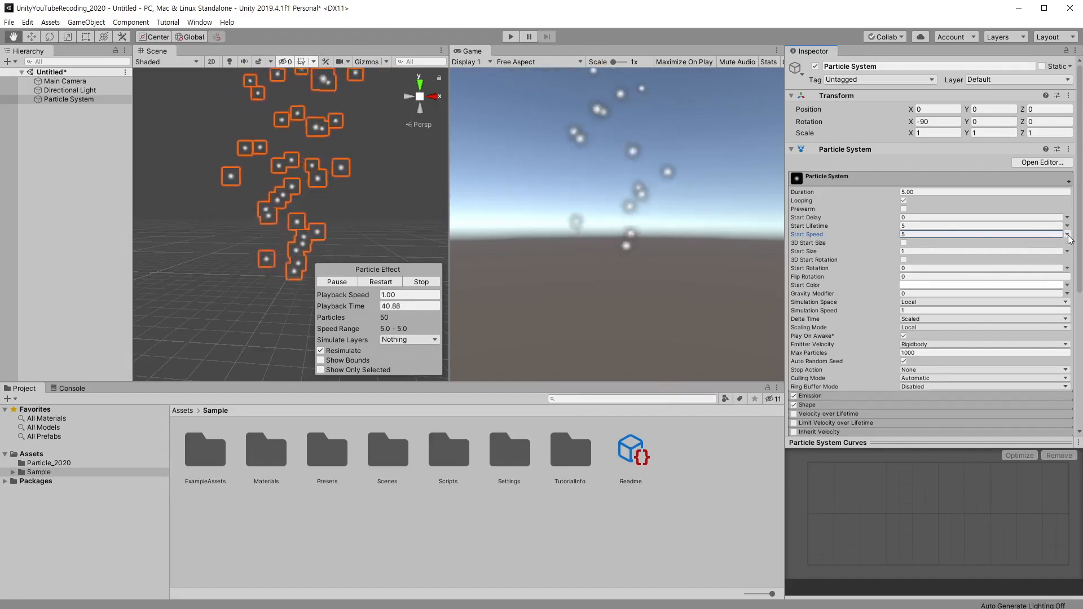
Step: Switch Start Speed to Curve mode, restart the particle effect to test it, and return Start Speed to Constant
click(1067, 235)
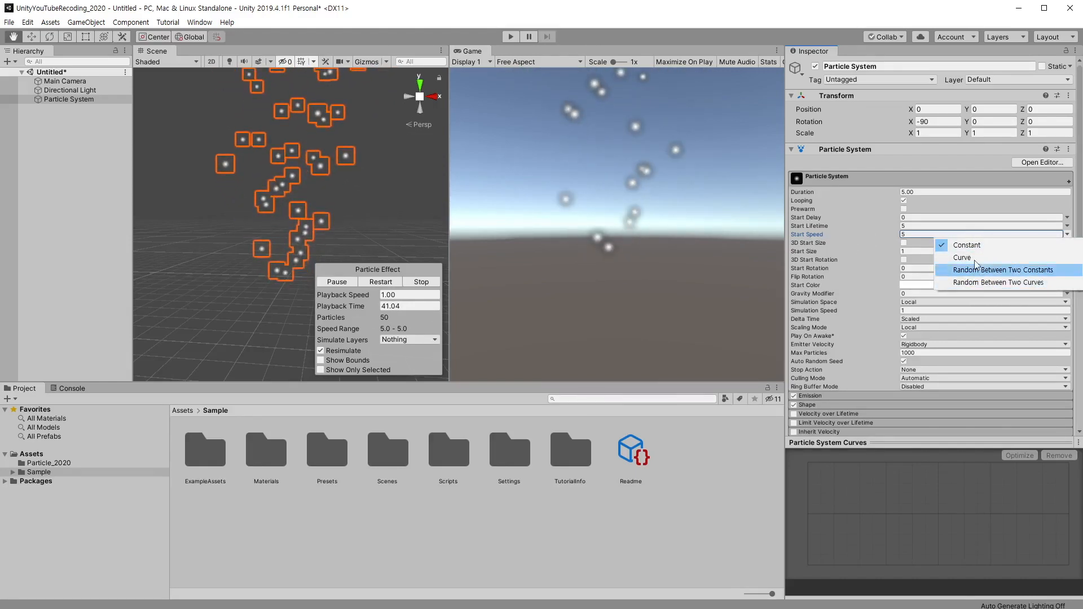
click(922, 182)
click(926, 192)
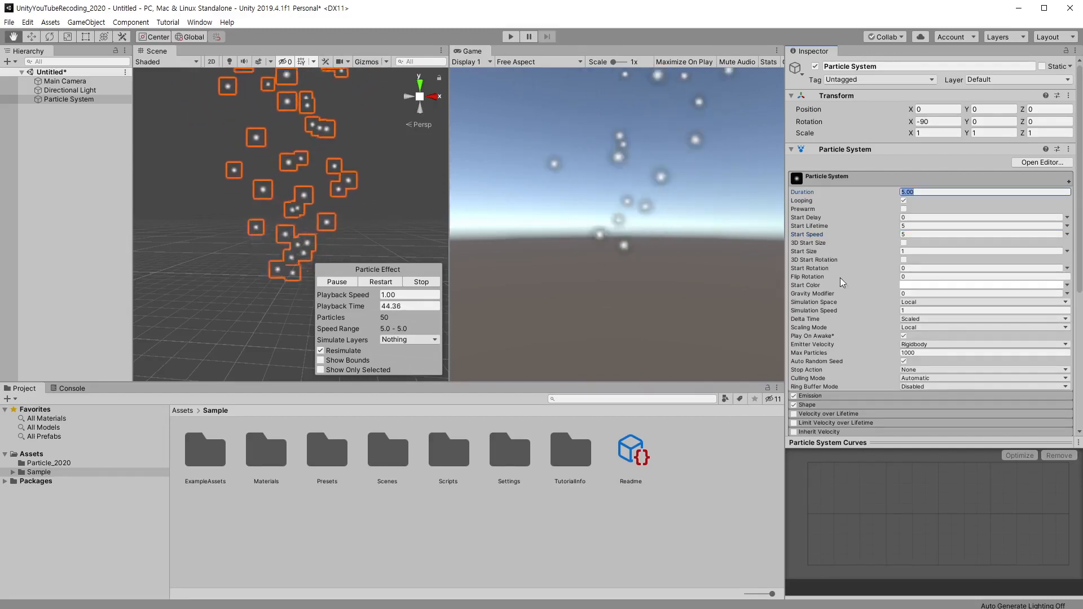
click(1068, 234)
click(997, 261)
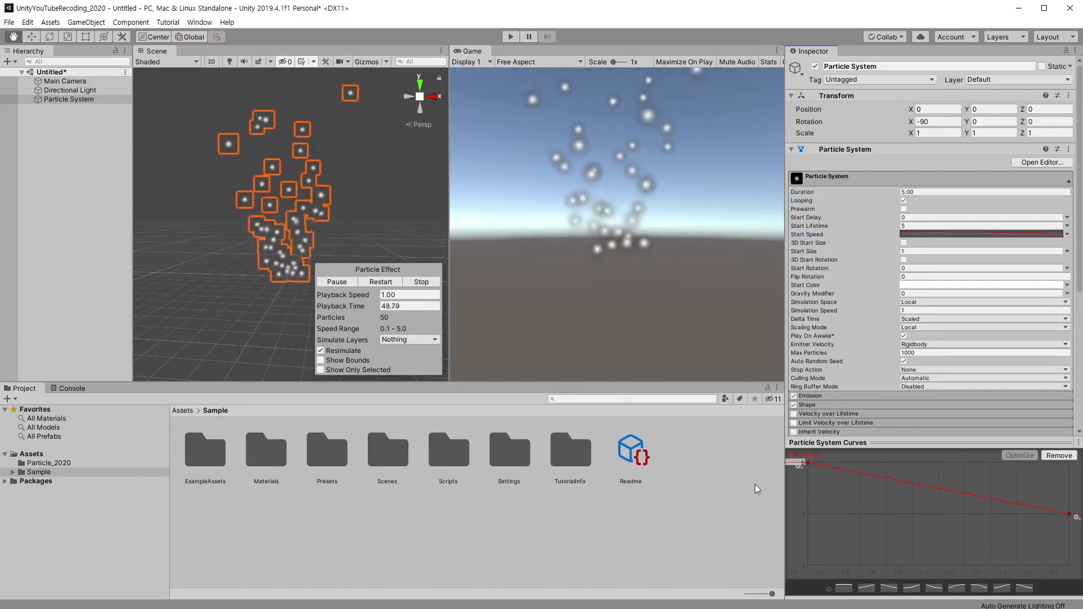
click(370, 282)
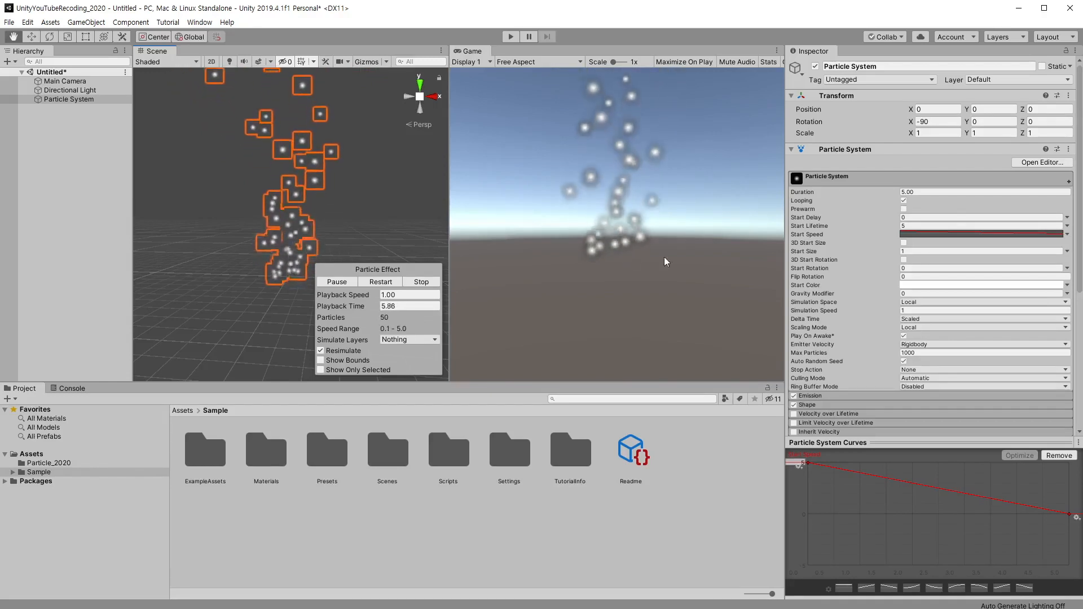
click(1067, 234)
click(1010, 246)
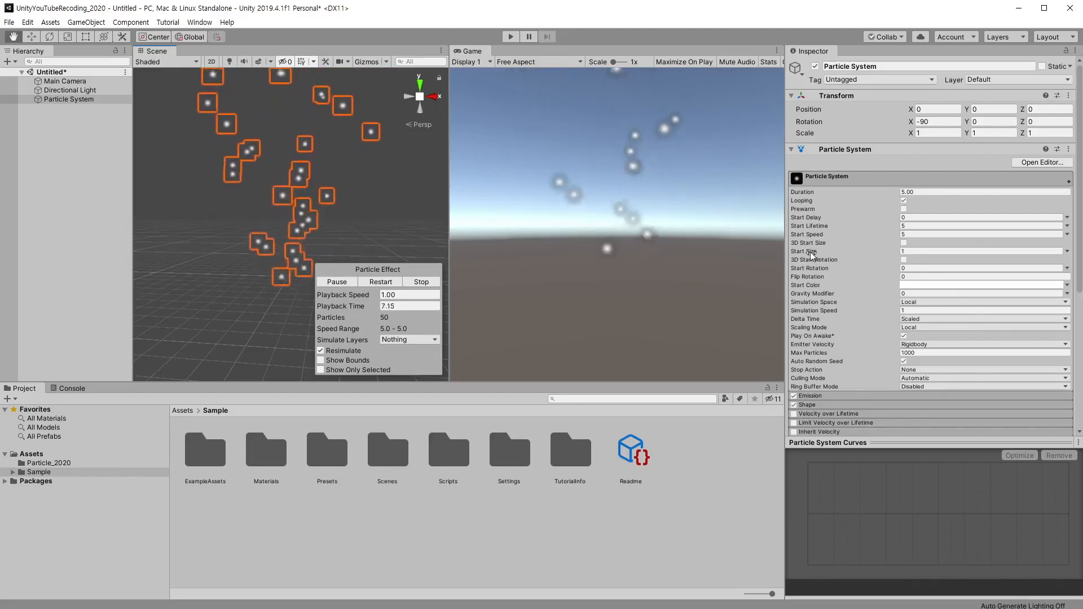
Step: Increase Start Size to about 5.09, then make it Random Between Two Constants with values 1 and 6
drag(811, 253, 974, 254)
click(1067, 251)
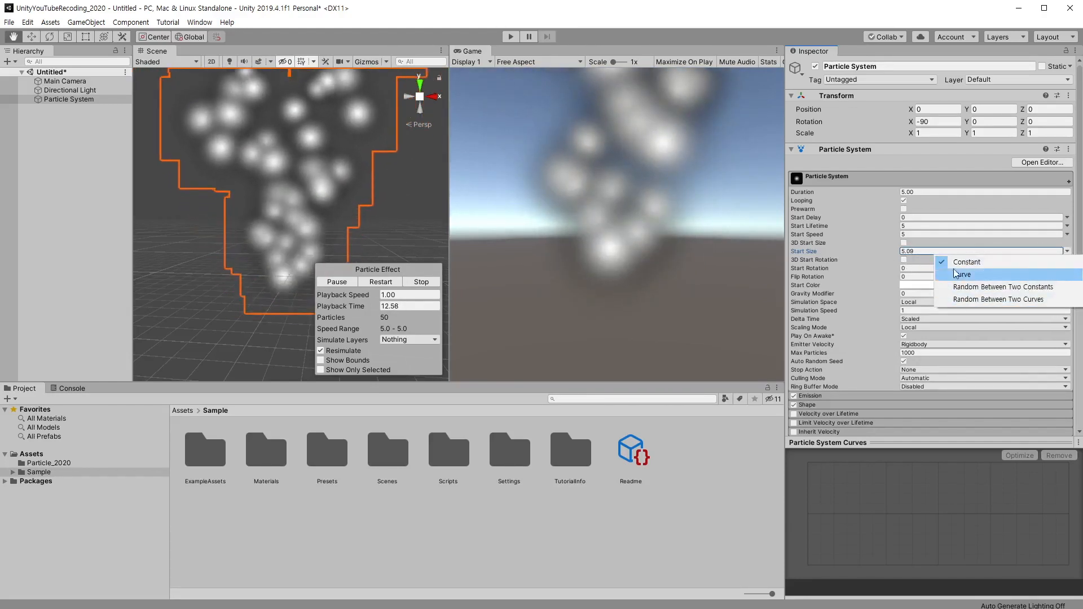
click(994, 285)
click(1022, 251)
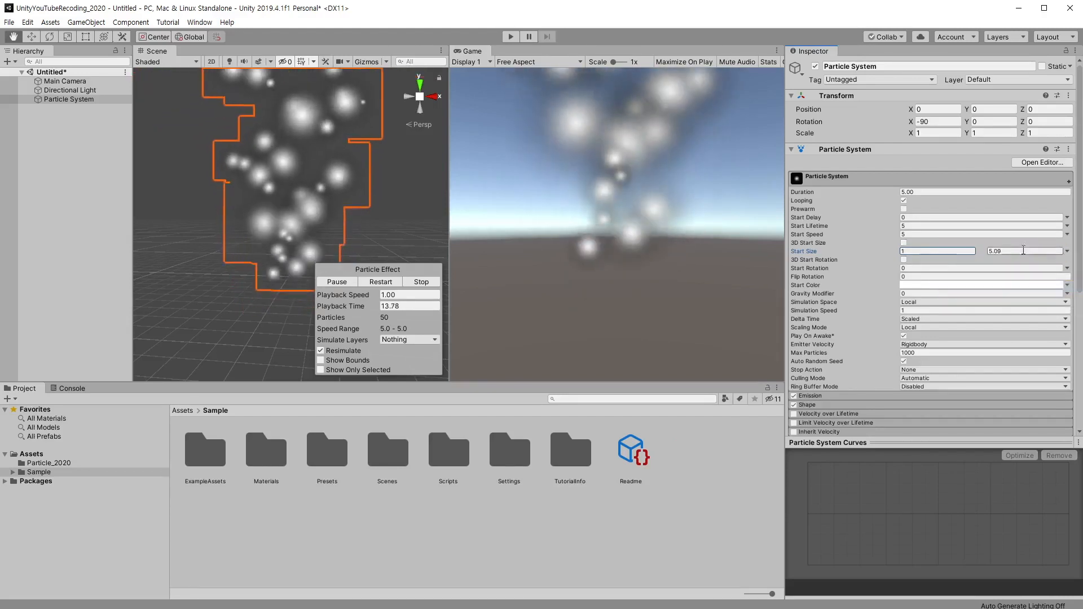
text(6)
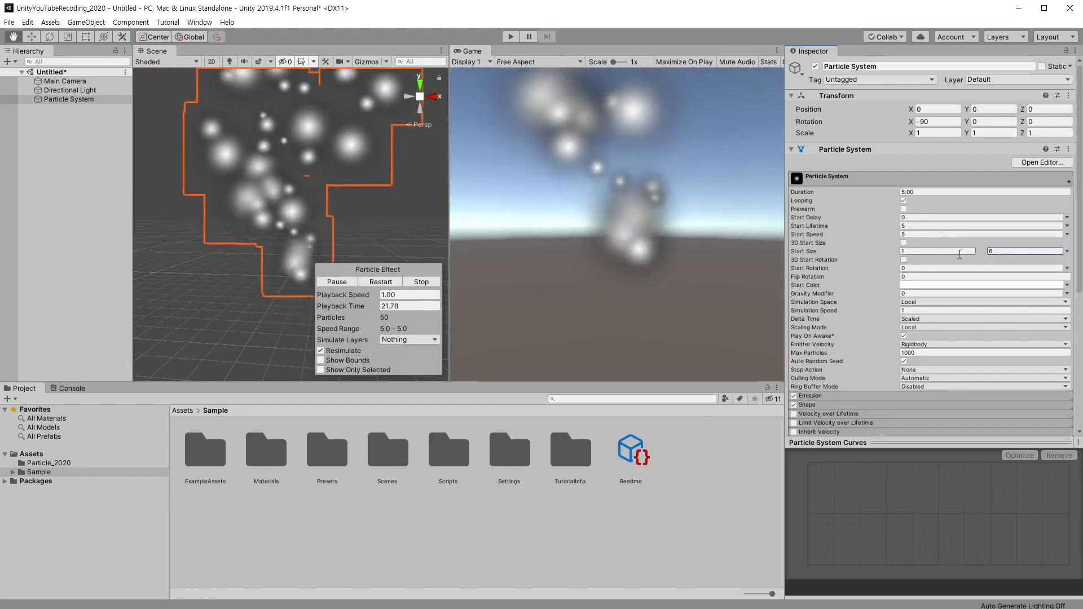
Step: Try Curve mode for Start Size with a descending curved preset
click(1067, 251)
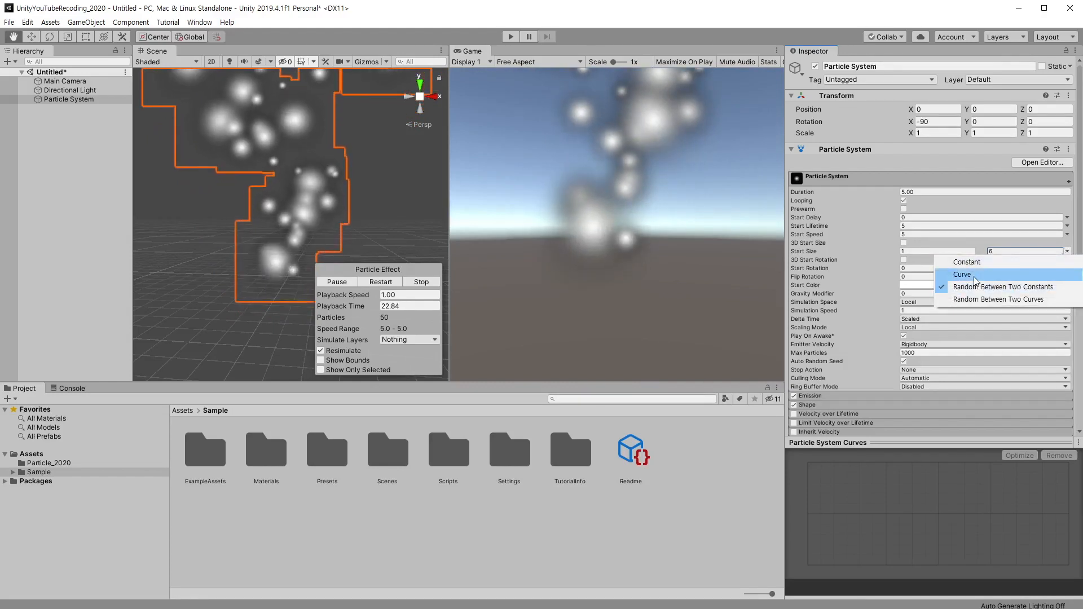
click(970, 275)
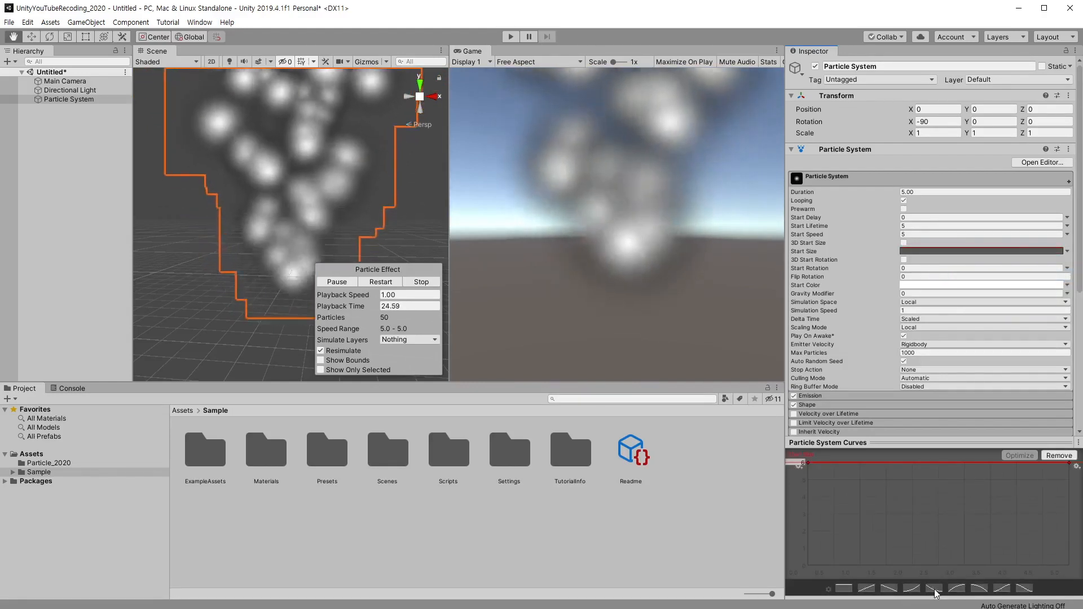
click(933, 587)
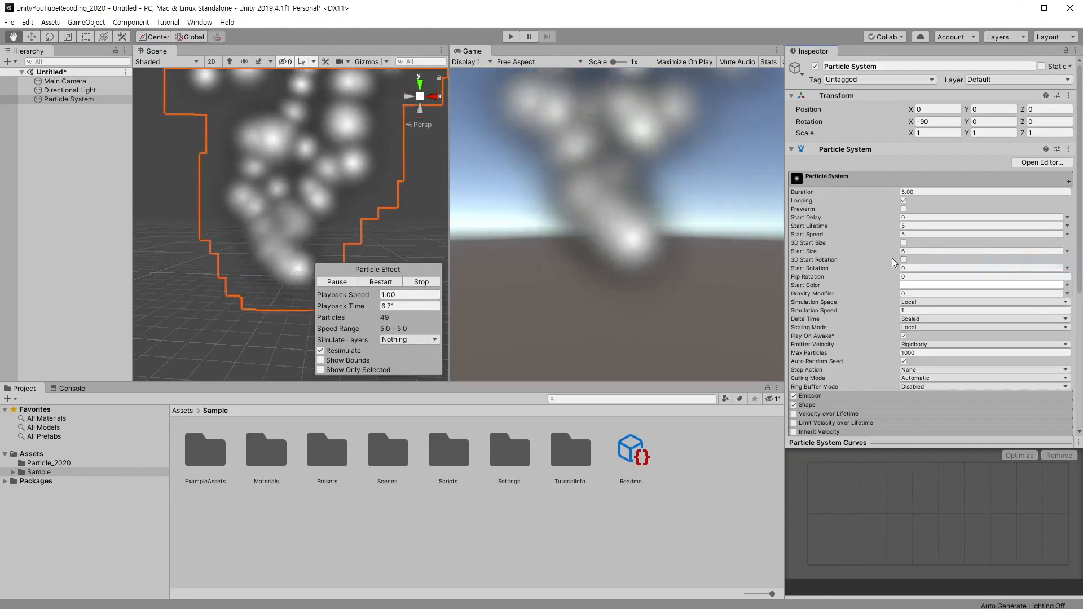
Step: Set Start Size to 1, then enable 3D Start Size with X at 4.92 and Y at 1.28
click(925, 252)
text(1)
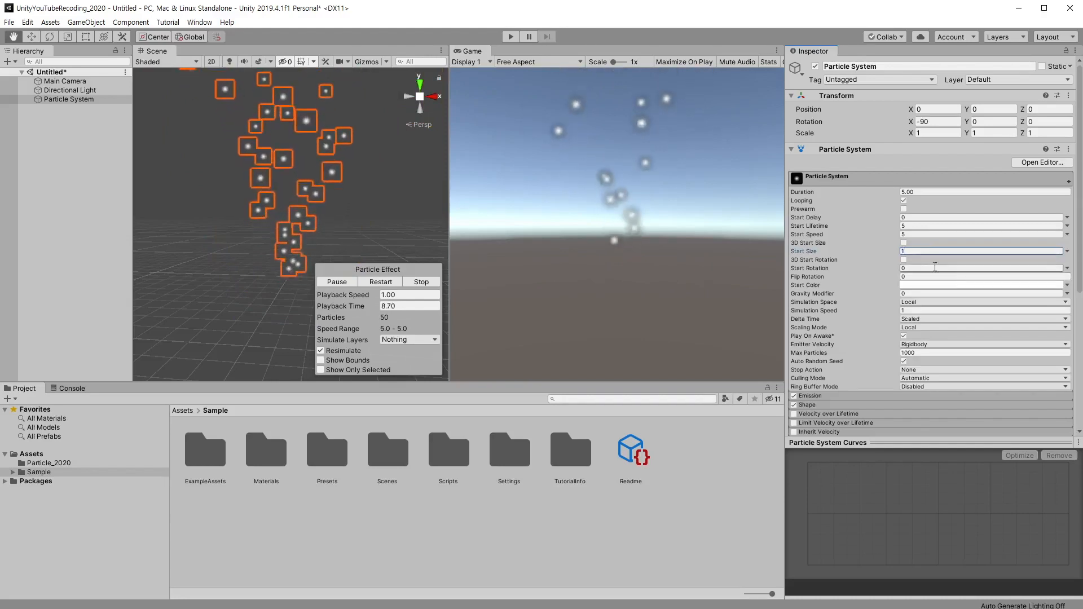
click(904, 242)
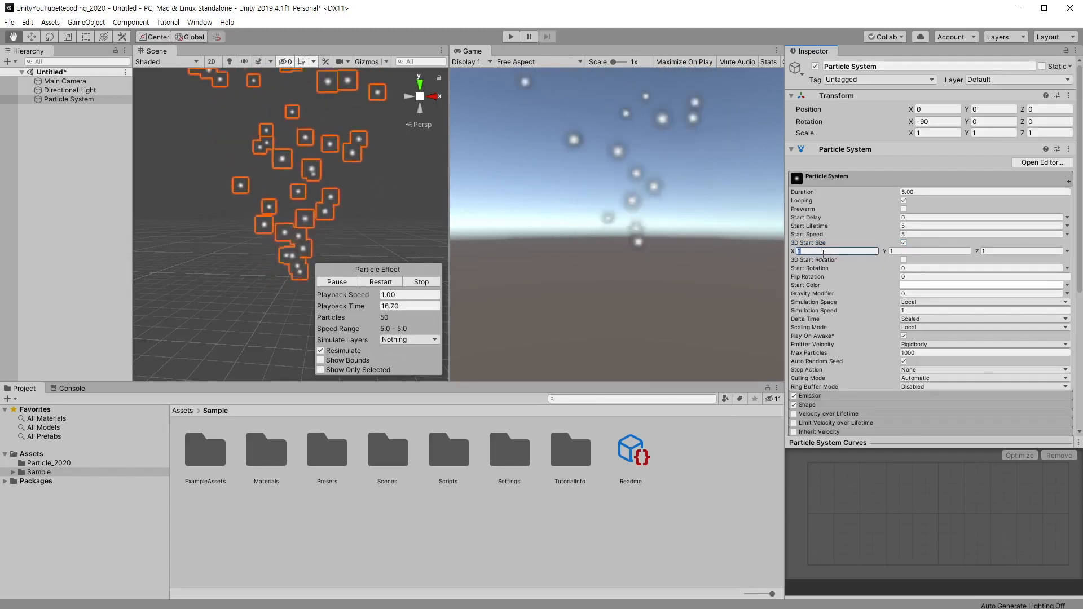
text(2.75)
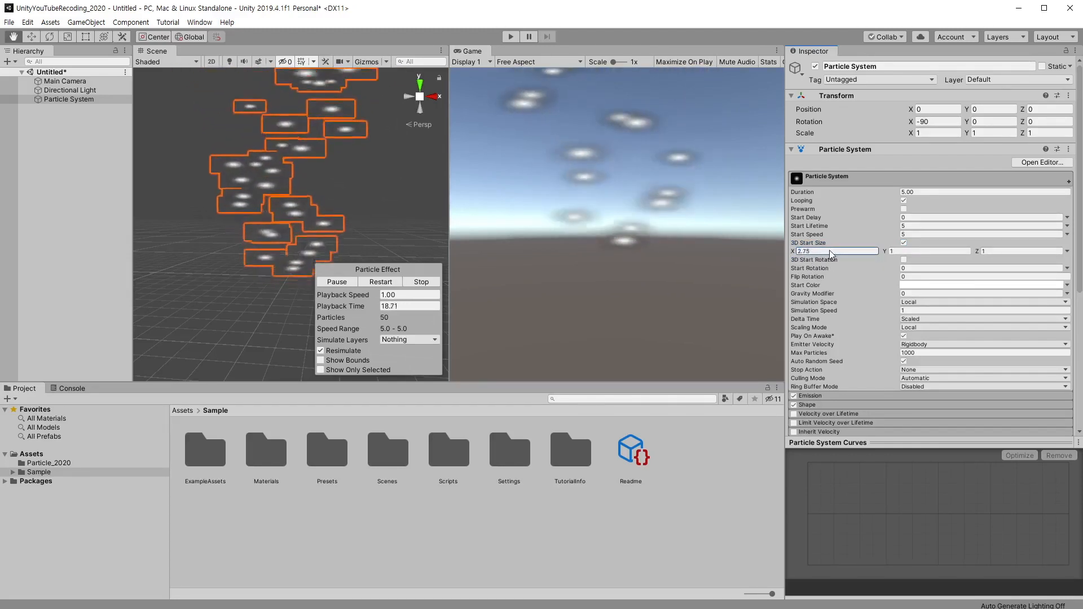
drag(883, 252, 797, 252)
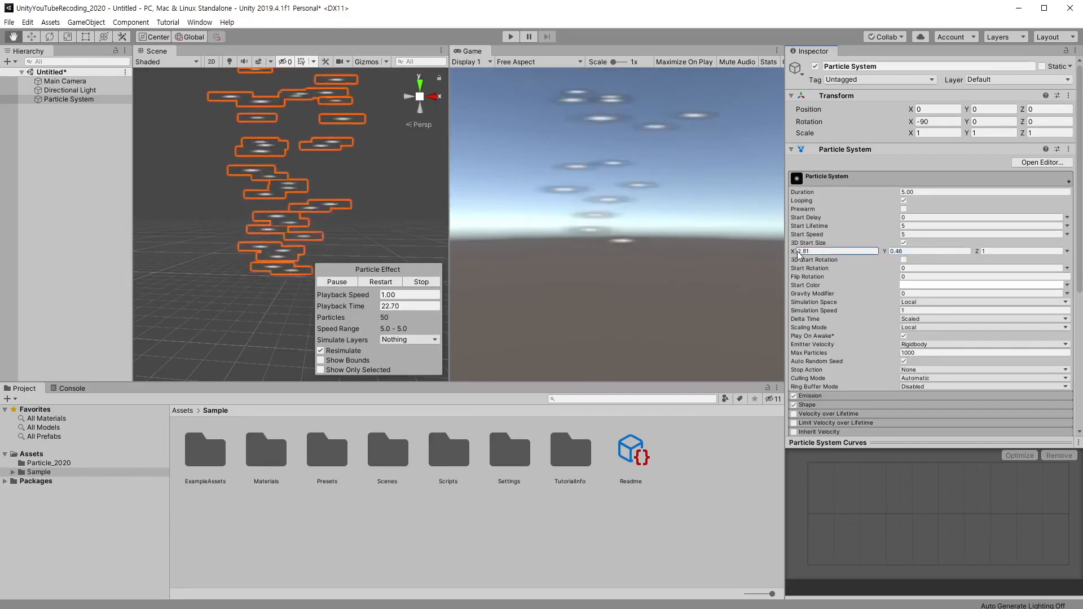
drag(882, 250, 890, 255)
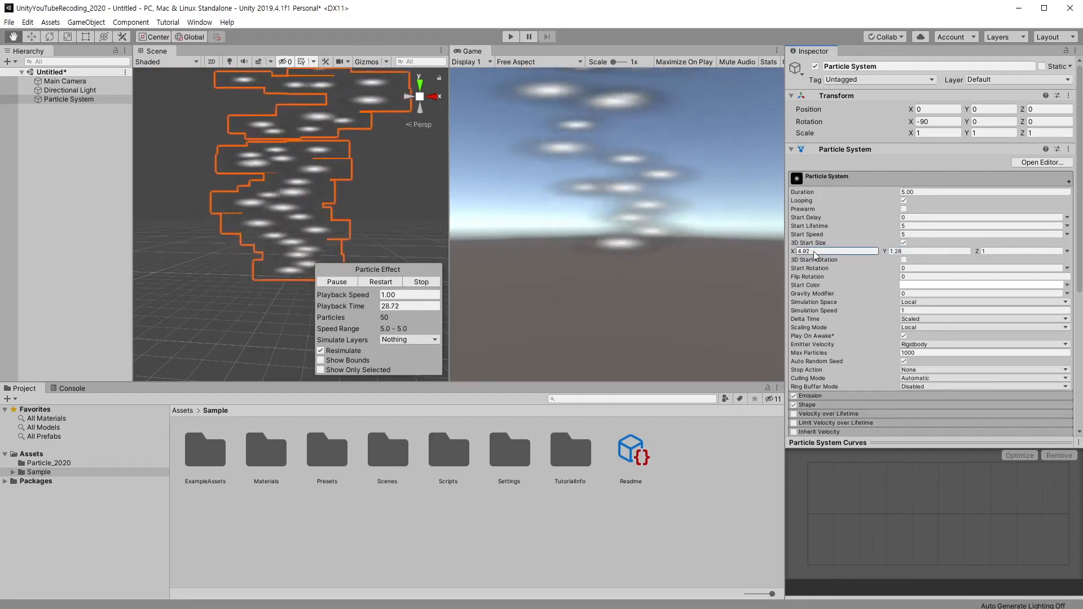
Step: Try Random Between Two Constants for the 3D Start Size and adjust the second set of axis values
click(1067, 251)
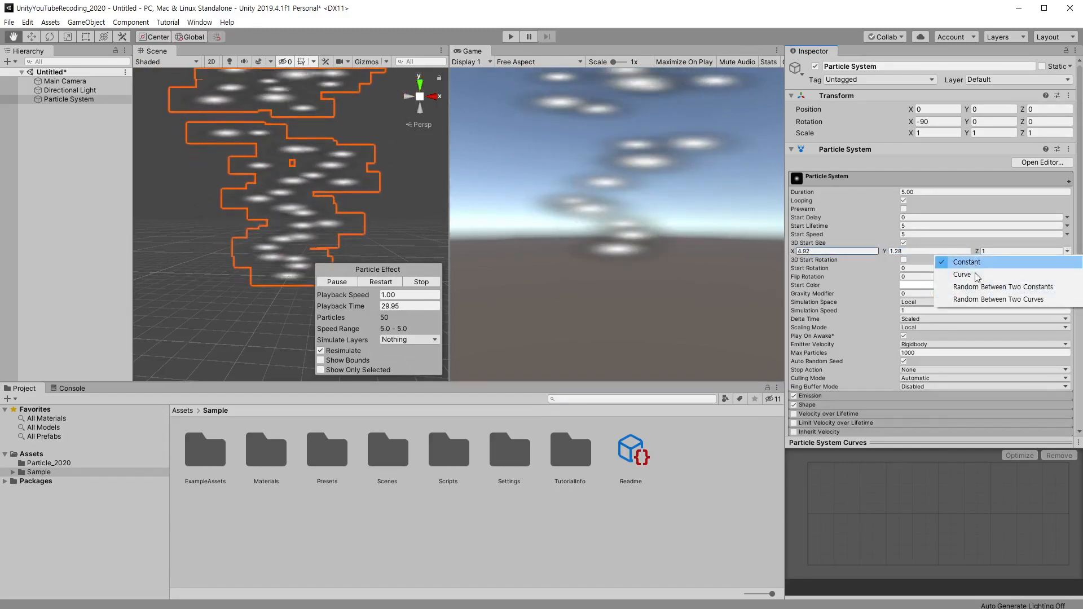
click(959, 287)
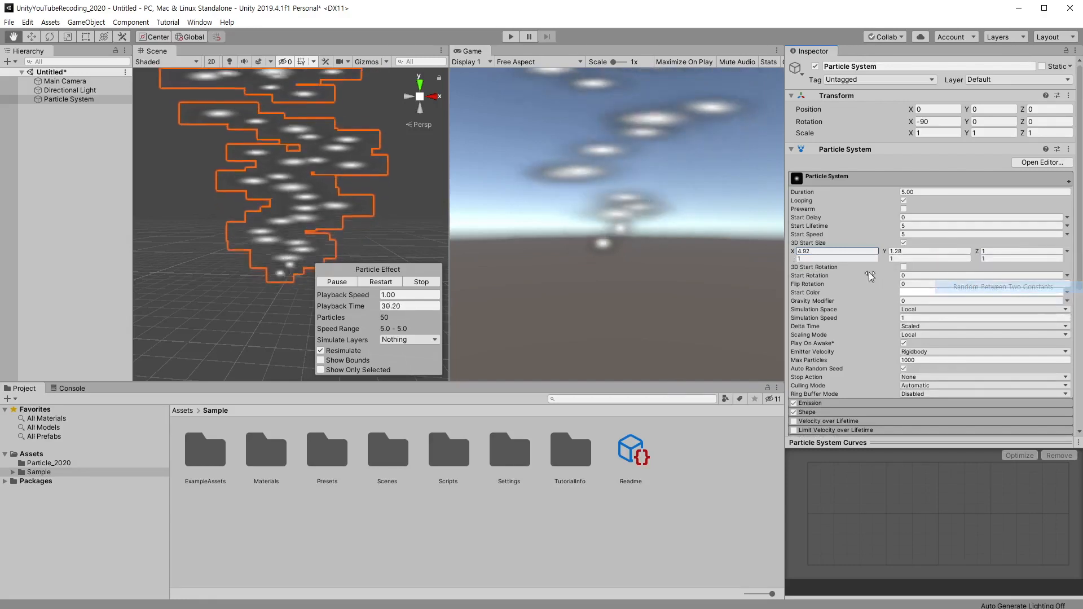
click(800, 259)
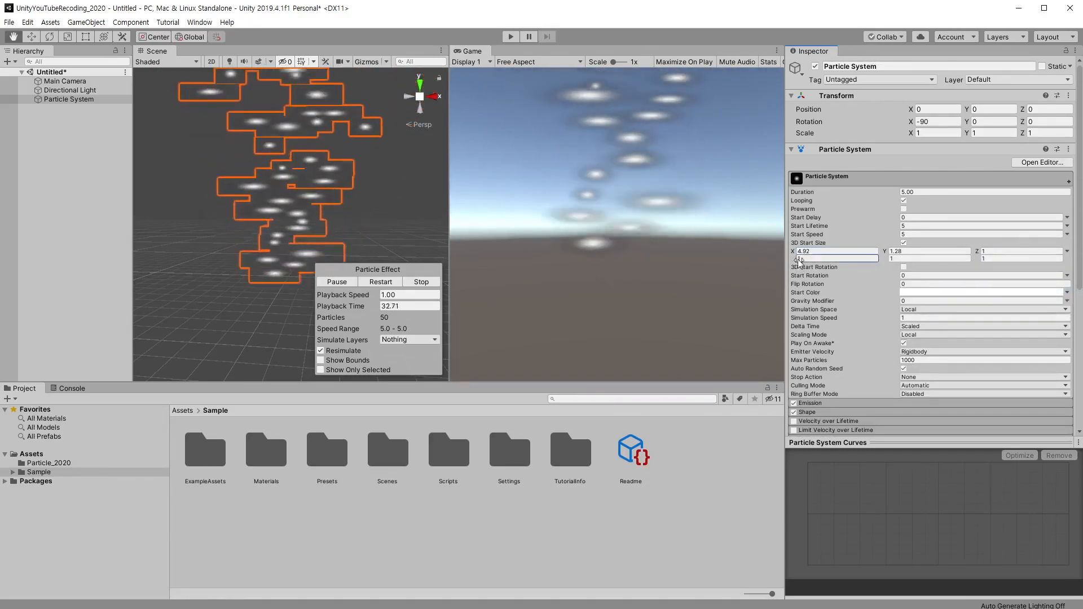
drag(817, 260, 979, 256)
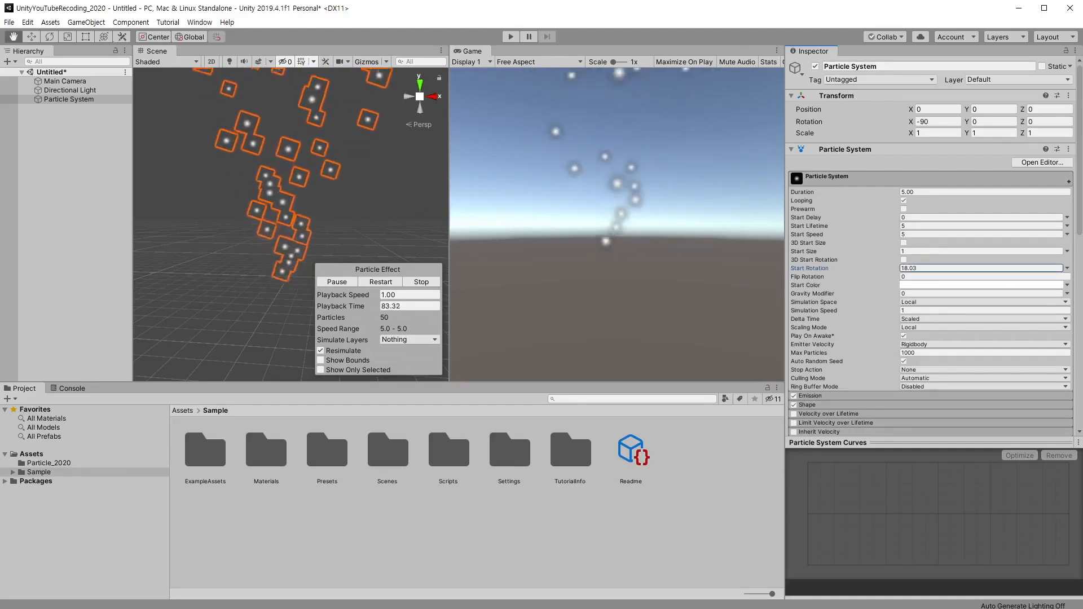
Step: Increase Start Rotation to about 101, then make it Random Between Two Constants with values 200 and 400
drag(267, 167, 935, 276)
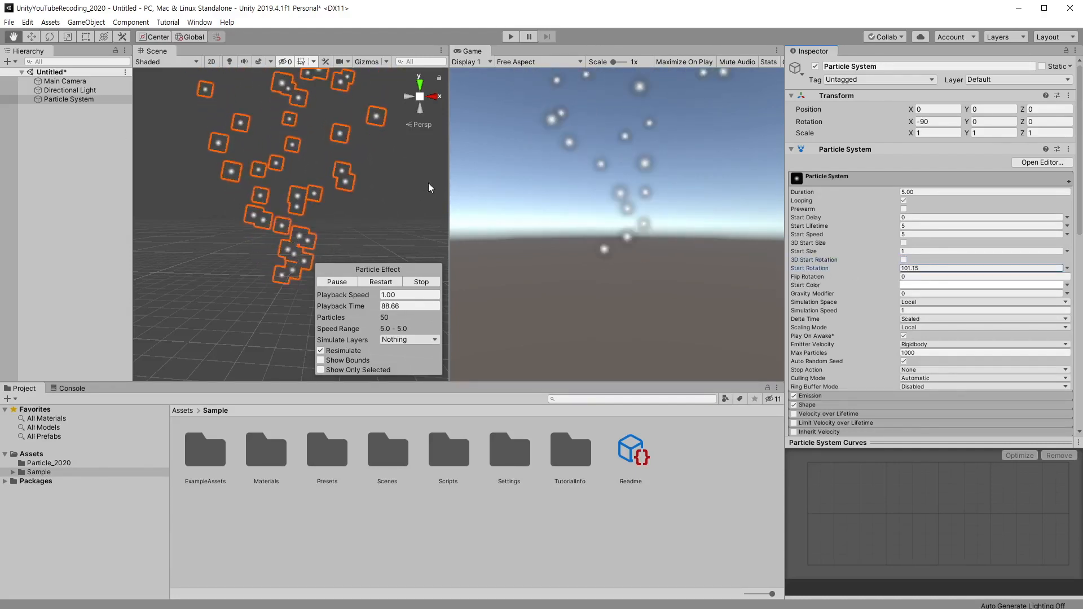
click(1067, 270)
click(971, 303)
text(200)
key(Tab)
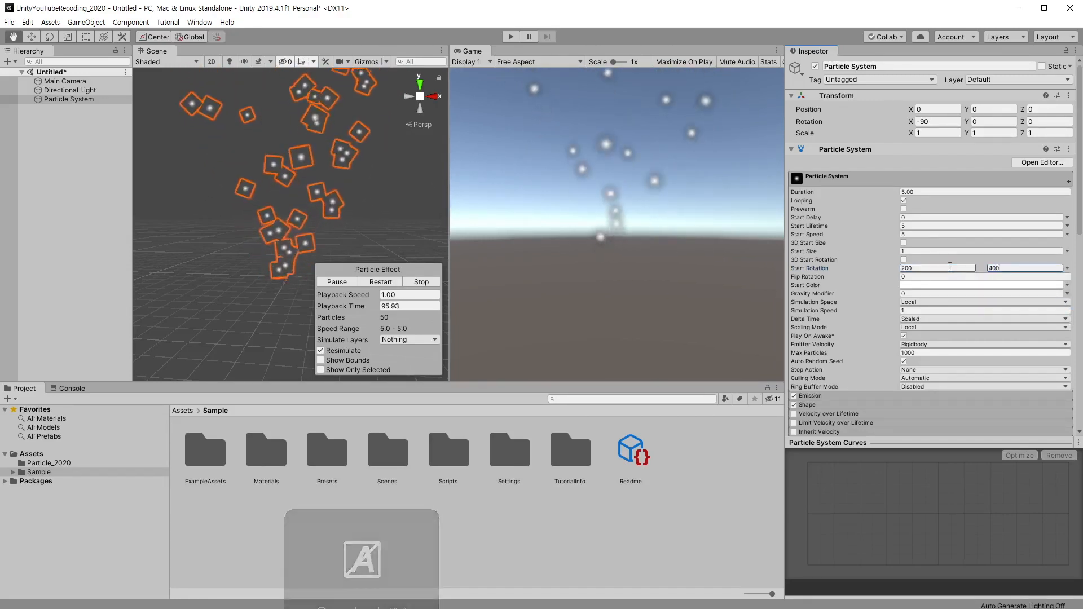
text(400)
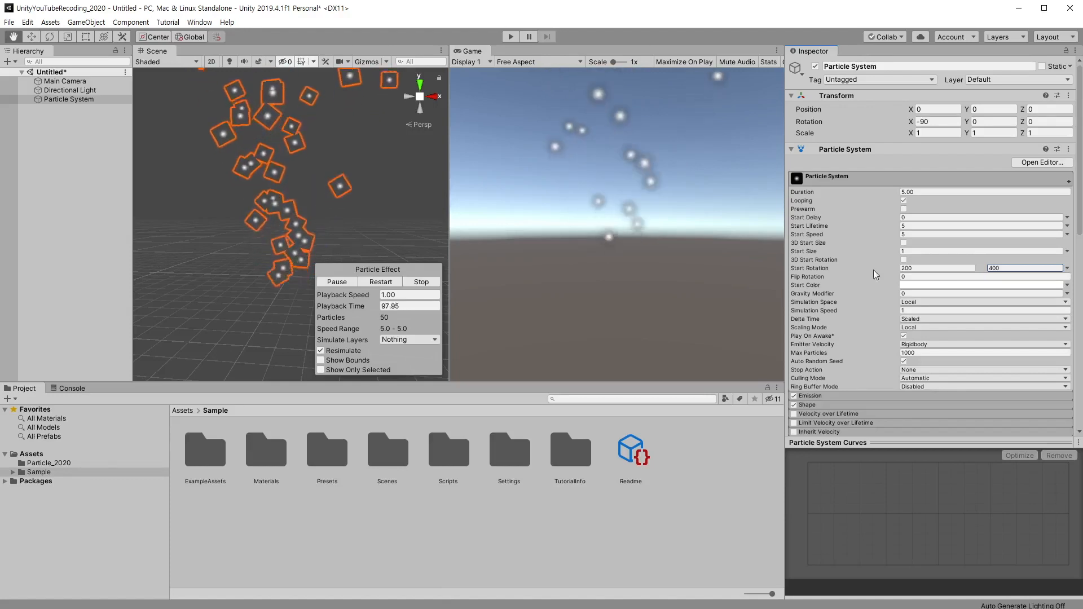
Step: Enable 3D Start Rotation and switch its axis values to Constant mode
click(904, 260)
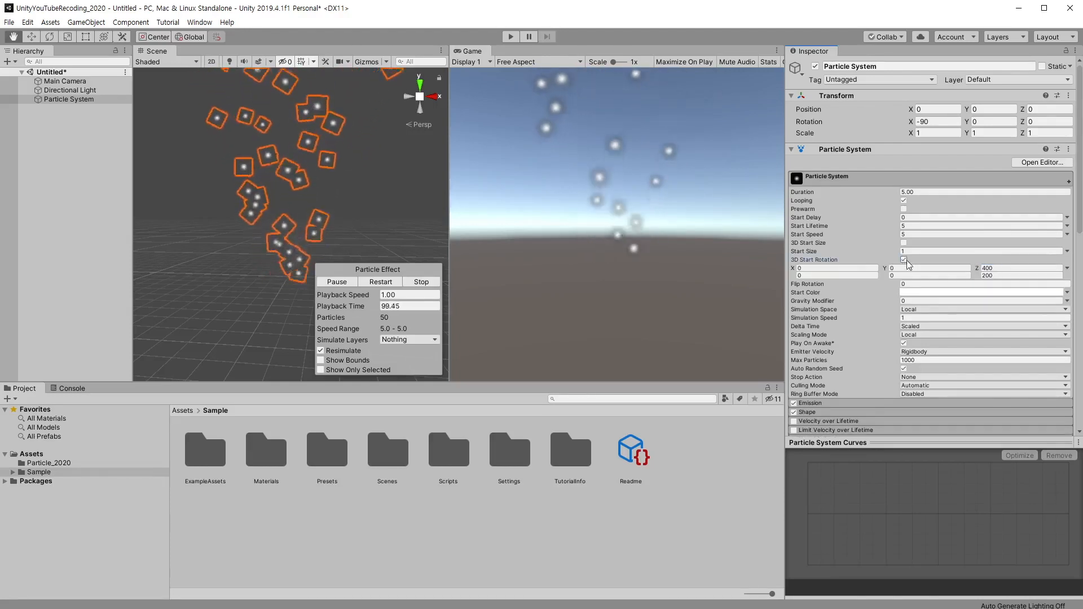
click(1067, 268)
click(939, 283)
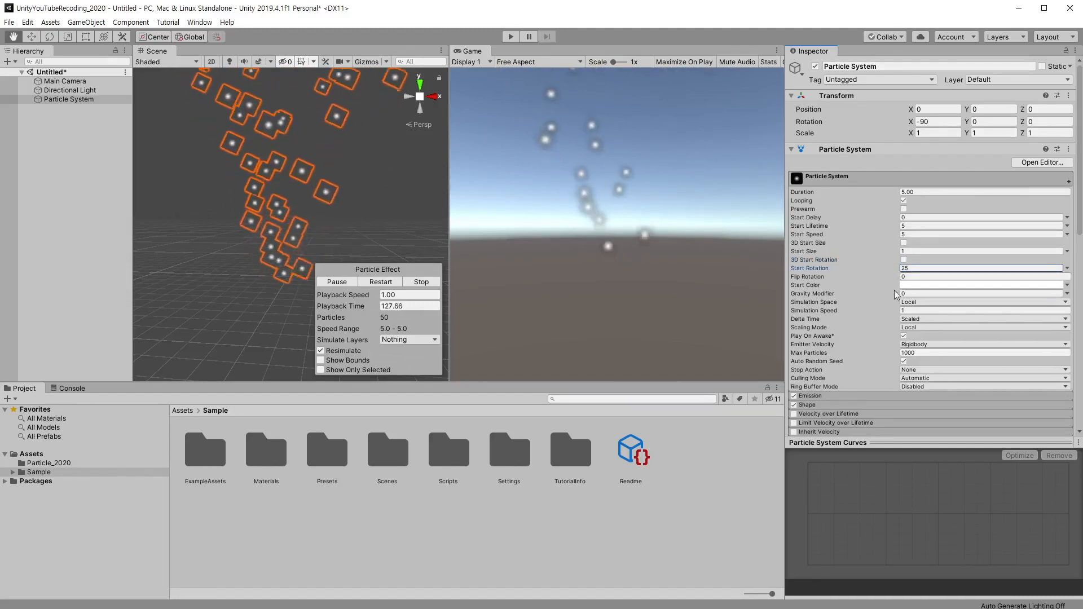
Step: Try Flip Rotation values of 1 and 0.5
click(918, 277)
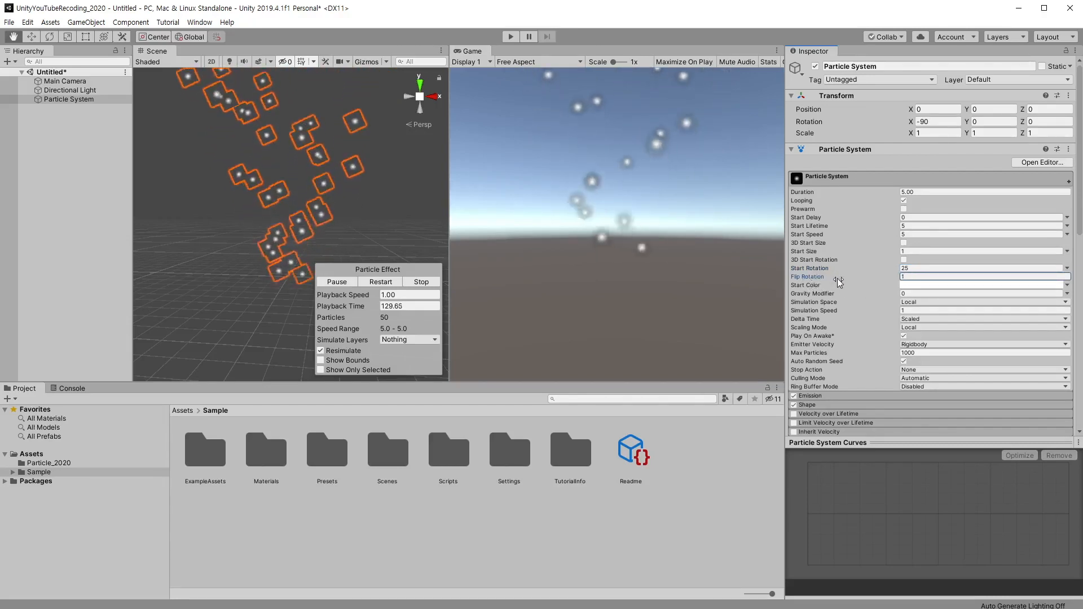
mouse_move(869, 290)
mouse_down()
mouse_move(845, 289)
mouse_move(858, 288)
mouse_up()
click(925, 276)
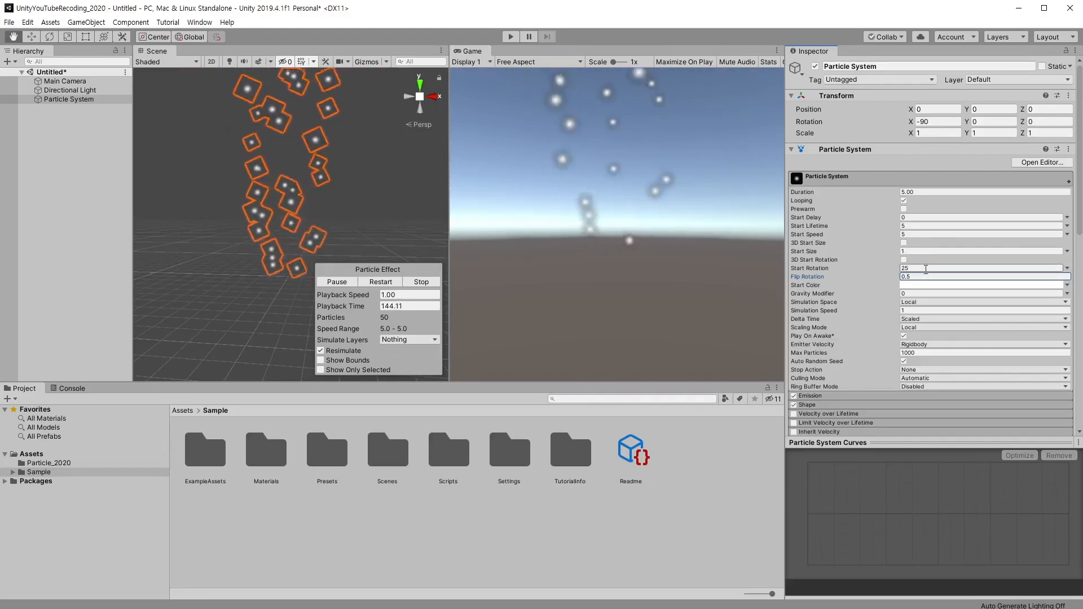
Step: Reset both Start Rotation and Flip Rotation to 0
click(925, 269)
text(0)
click(922, 276)
text(0)
Step: Try Random Between Two Constants for Start Rotation with values -150 and 1400
click(1066, 268)
click(995, 302)
click(924, 268)
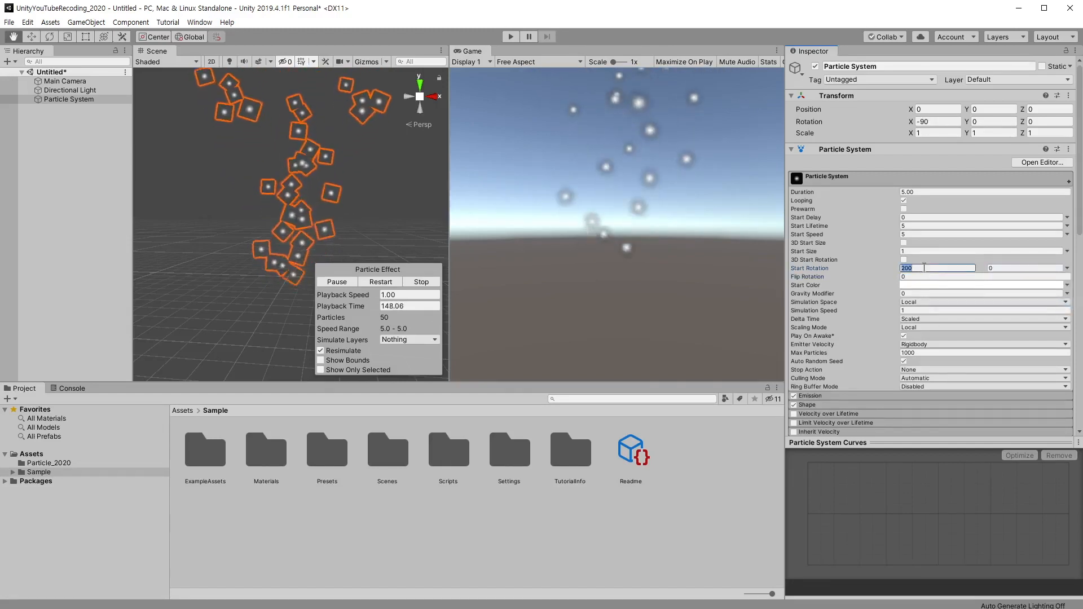
text(-150)
key(Tab)
text(1400)
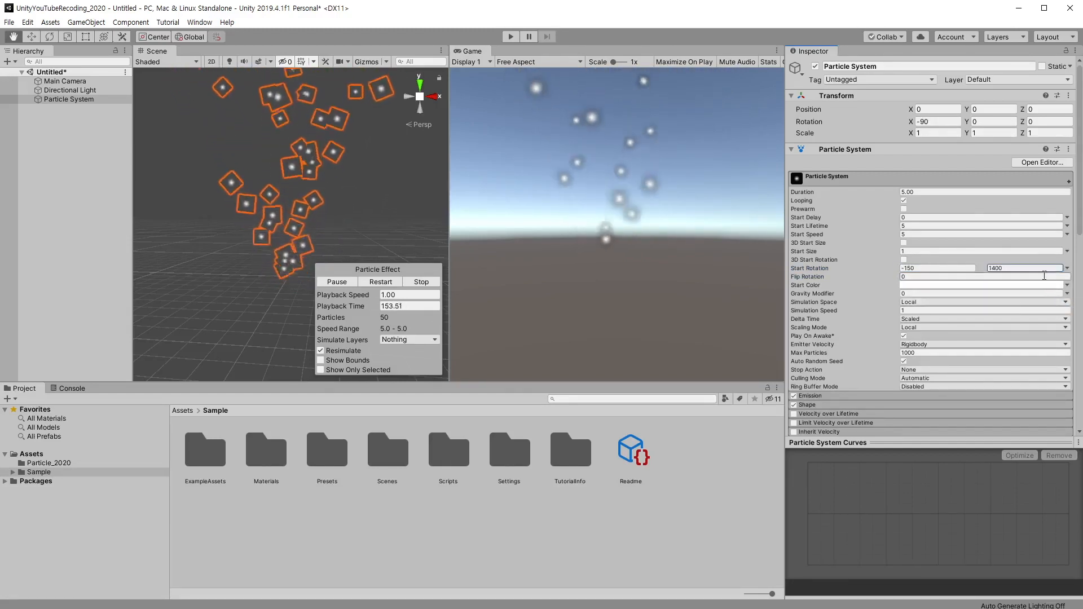
Step: Return Start Rotation to Constant mode with a value of 0
click(1067, 268)
click(959, 275)
click(807, 278)
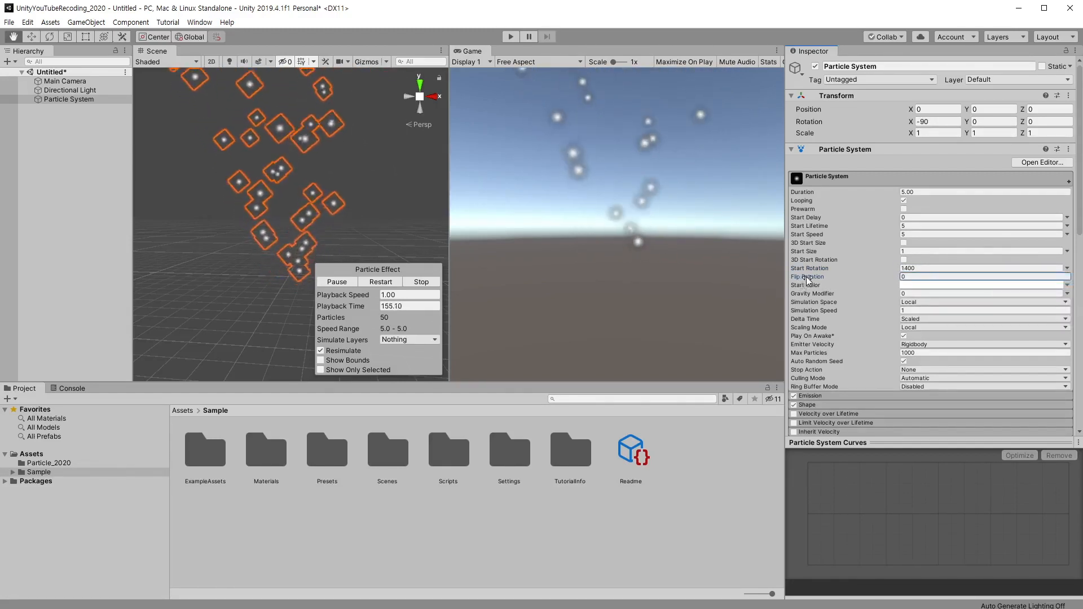
click(925, 269)
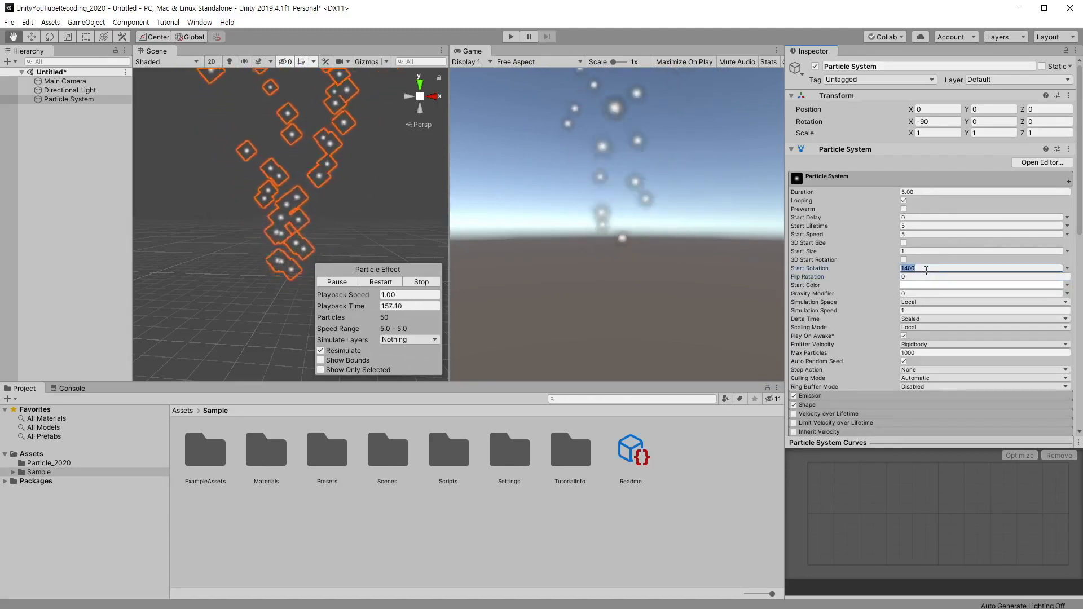
text(0)
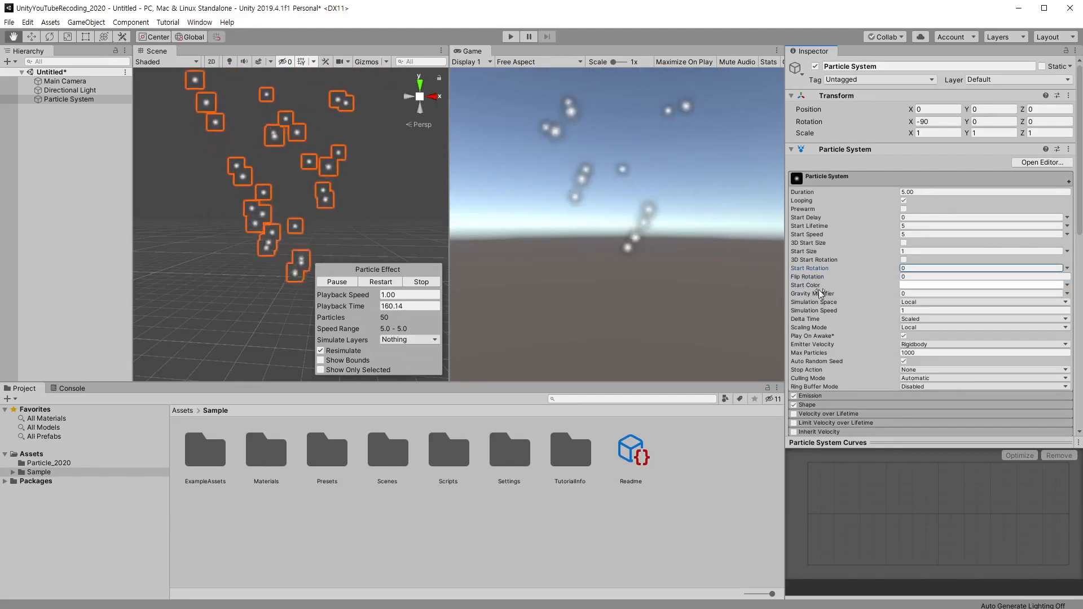
Step: Change Start Color to orange, hexadecimal FFB200
click(919, 285)
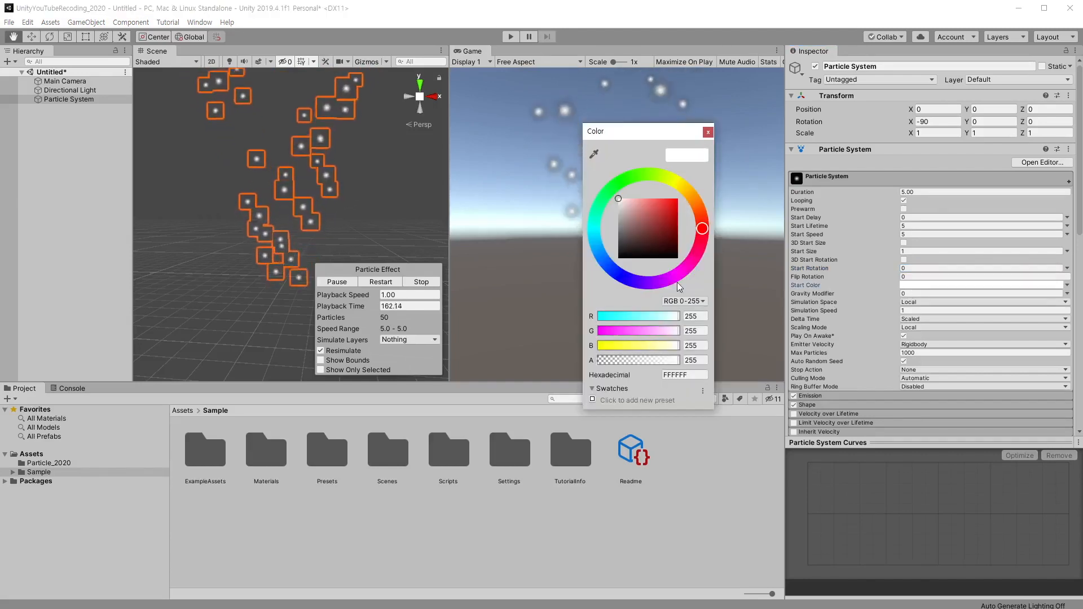
mouse_move(656, 199)
mouse_down()
mouse_move(680, 194)
mouse_move(676, 206)
mouse_move(688, 169)
mouse_up()
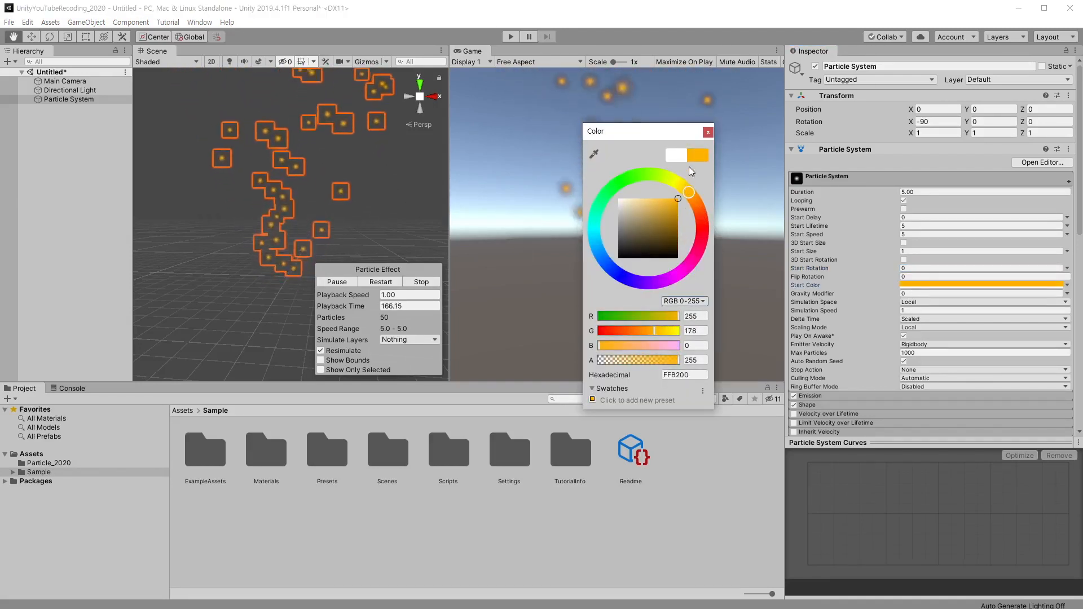
click(708, 133)
Step: Try Gradient mode for Start Color and look at its gradient editor without editing the gradient
click(1067, 285)
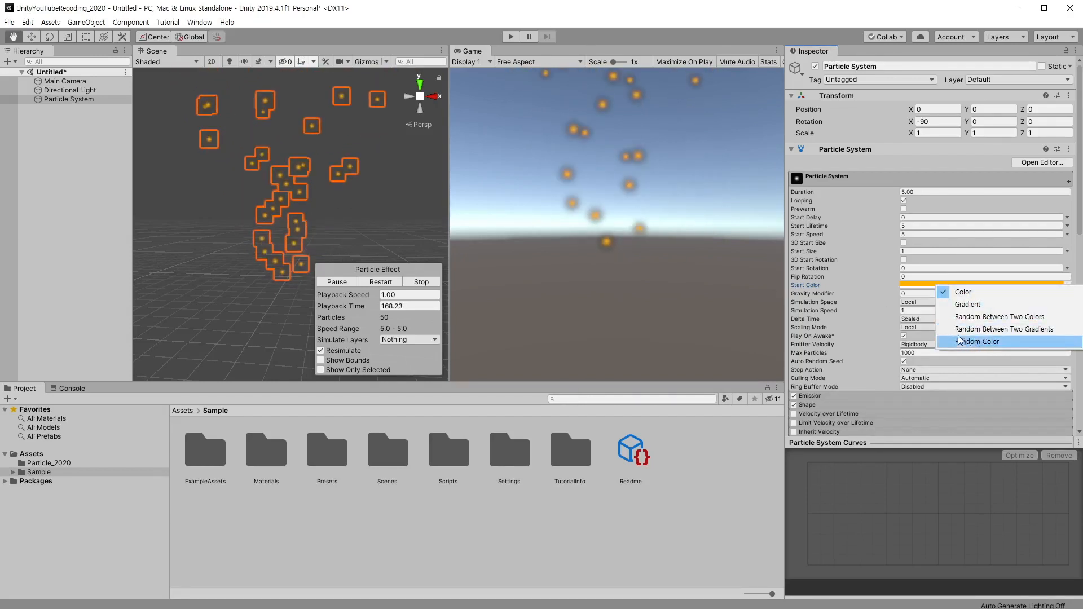
click(984, 302)
click(943, 285)
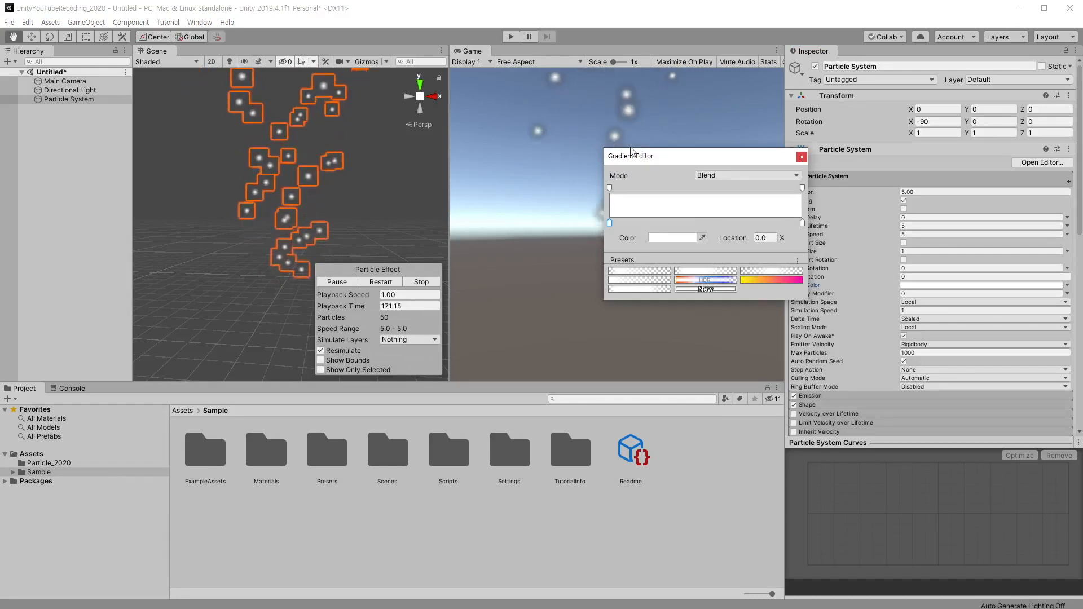
click(801, 158)
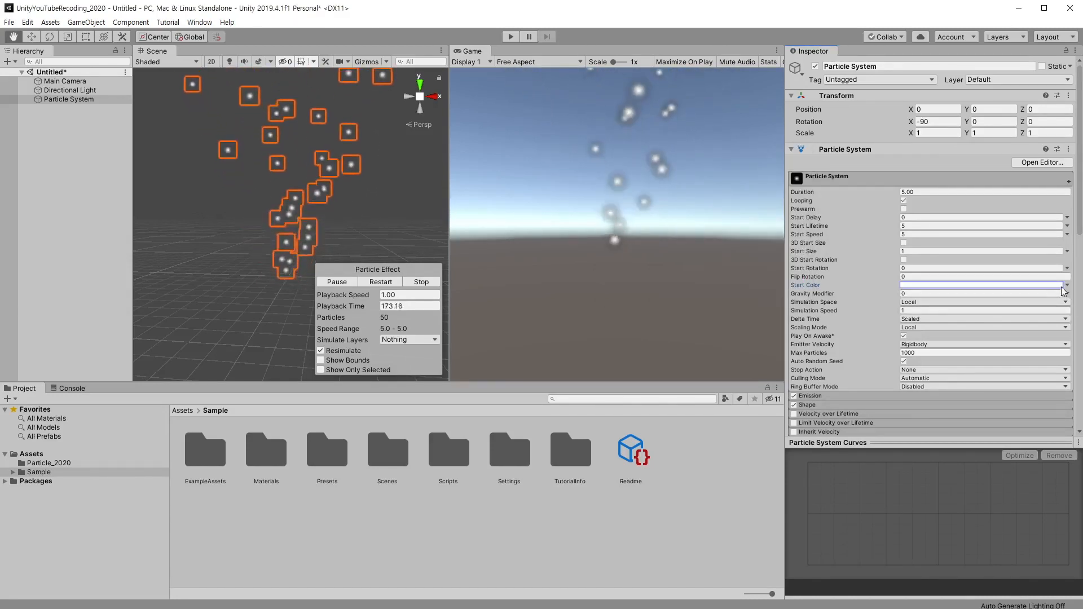
Step: Return Start Color to single Color mode and review the selected color in the color picker
click(1067, 285)
click(975, 291)
click(959, 285)
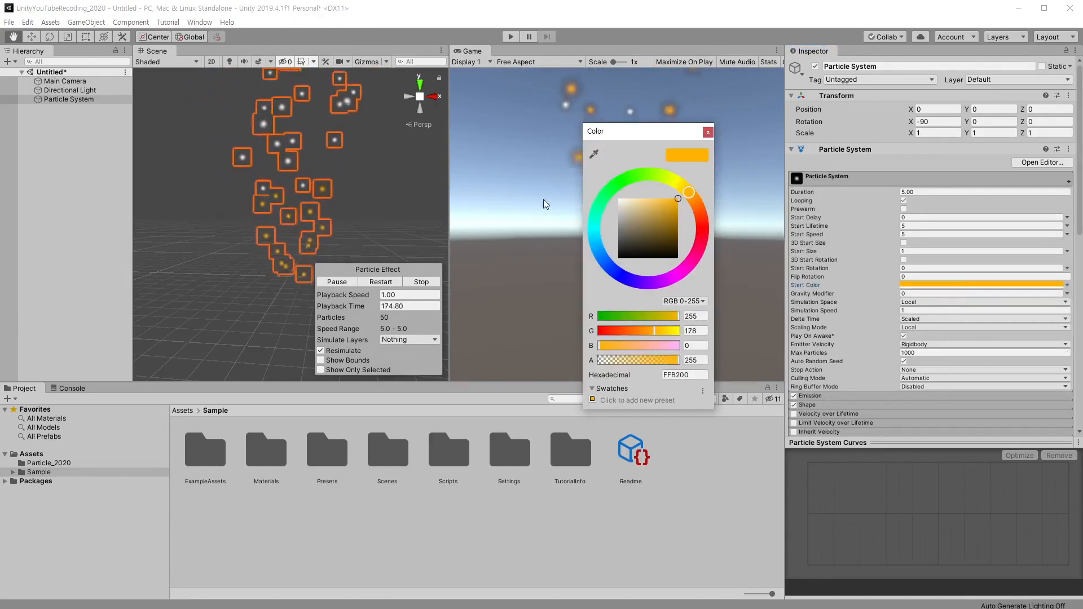
click(708, 132)
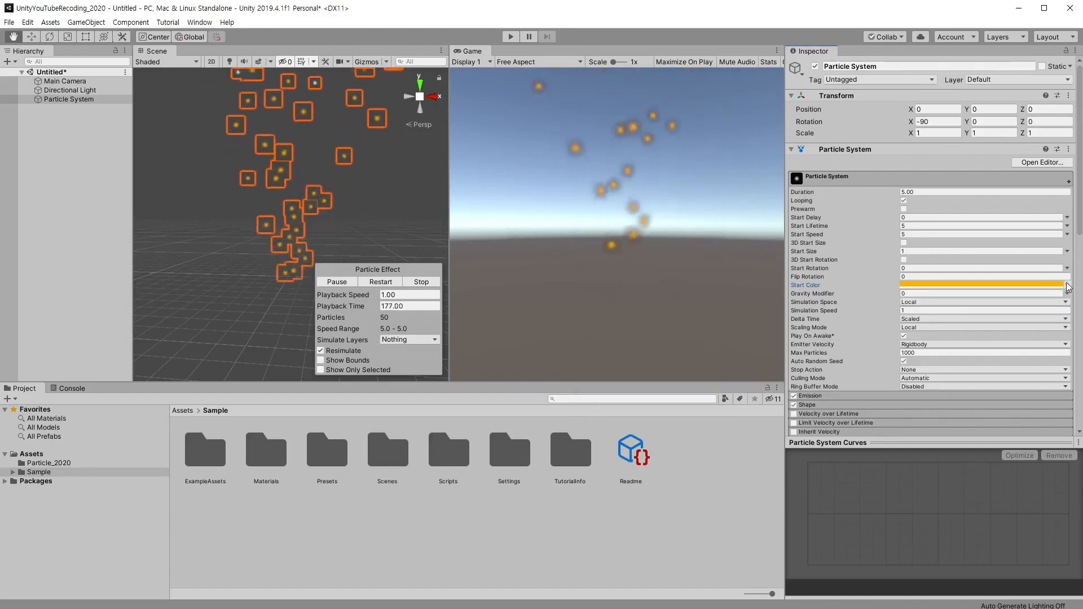
Step: Set Start Color to a Gradient using the yellow-to-magenta preset, and restart the particle effect to test it
click(1066, 285)
click(976, 303)
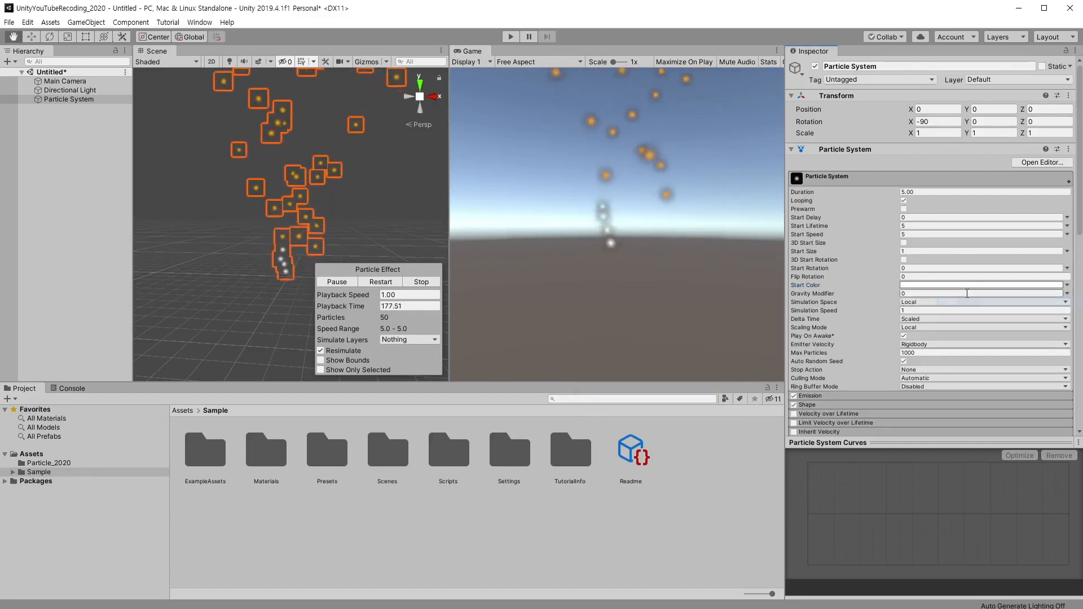
click(908, 284)
click(772, 280)
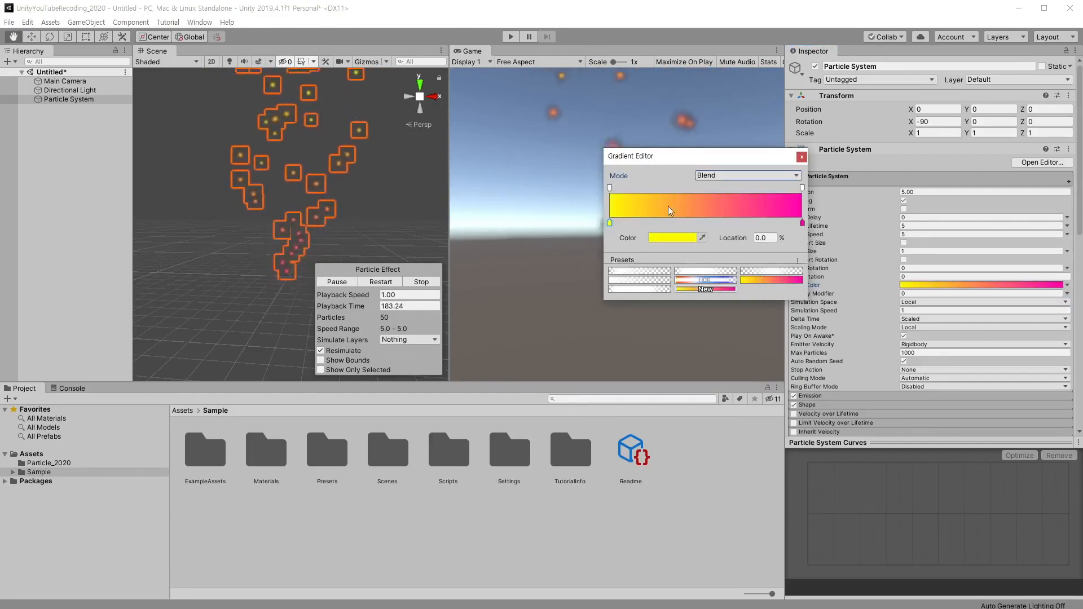
click(804, 156)
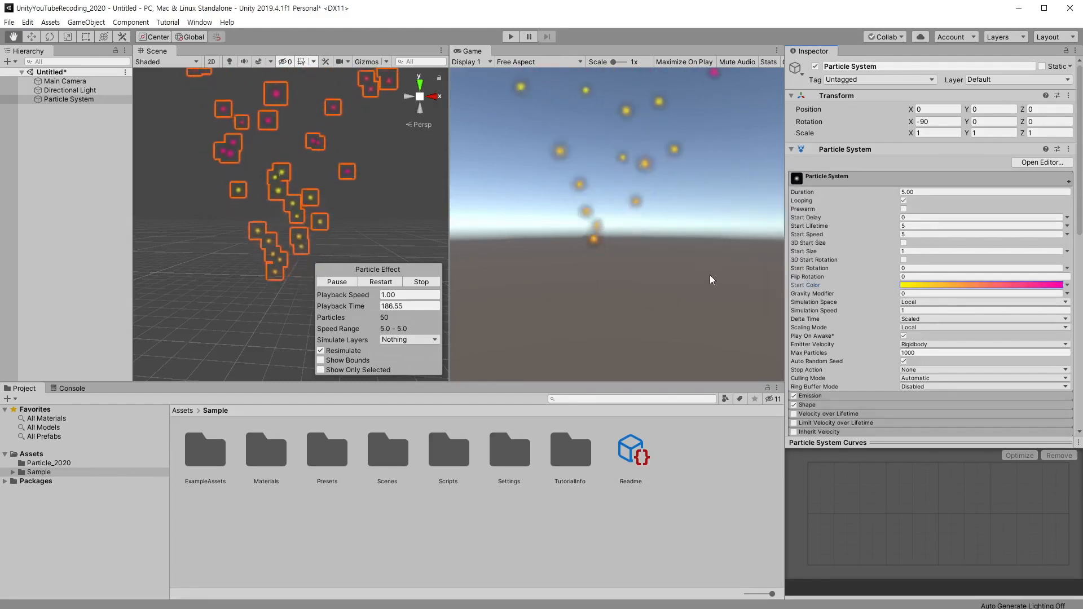
click(382, 282)
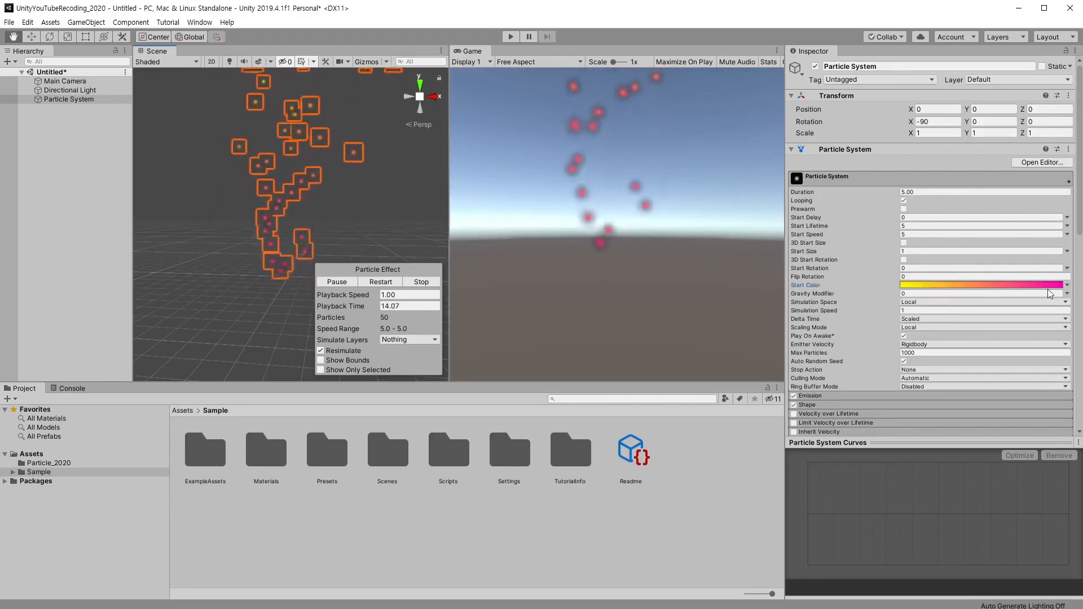
Step: Try Start Color as Random Between Two Colors and Random Between Two Gradients, and switch it to Random Color
click(1067, 286)
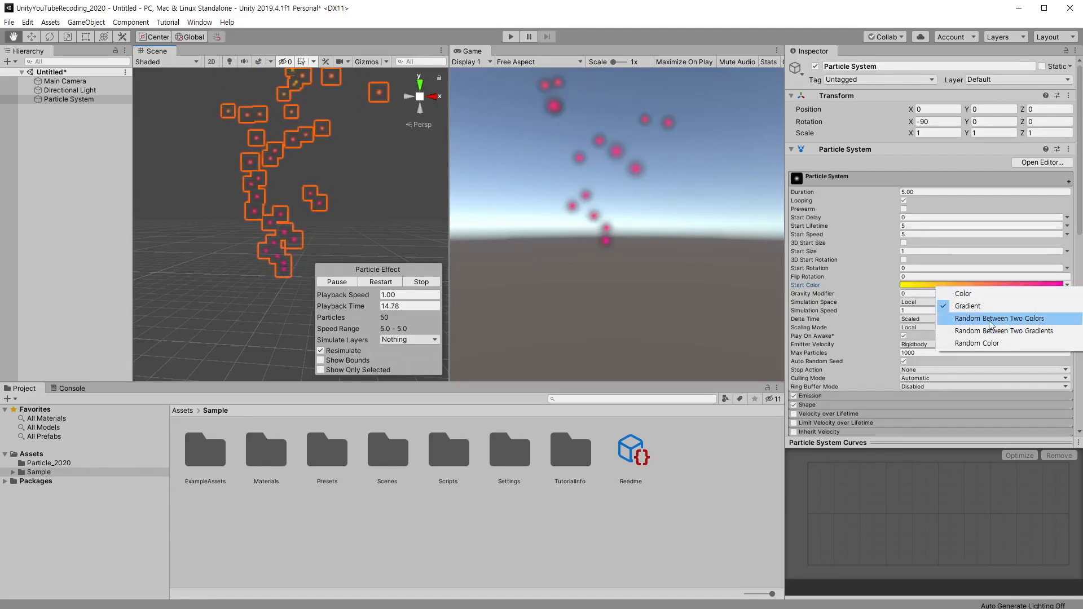
click(991, 319)
click(1066, 285)
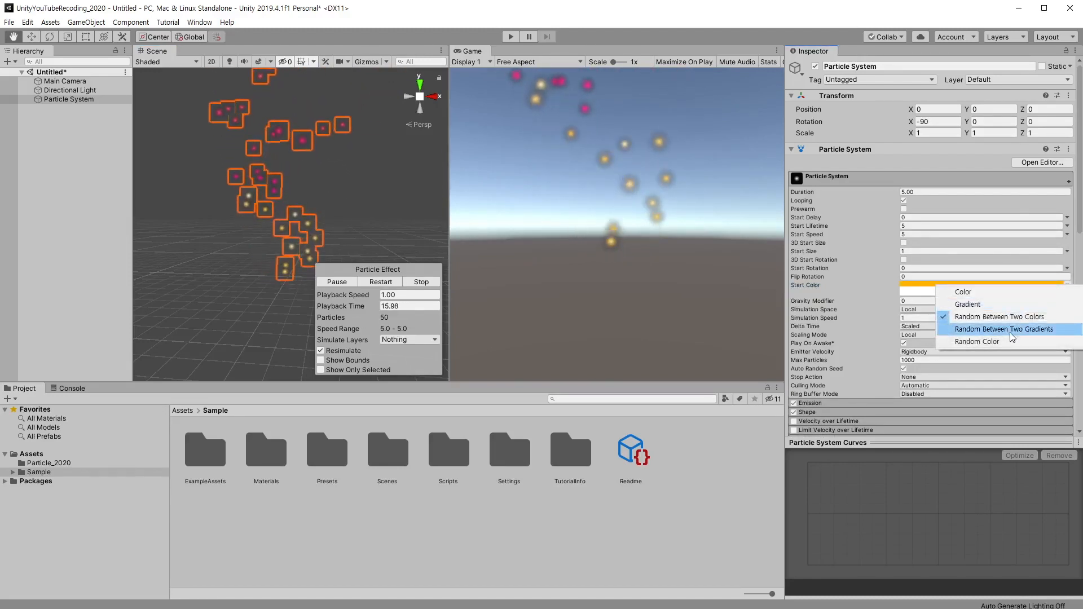
click(1004, 329)
click(1066, 285)
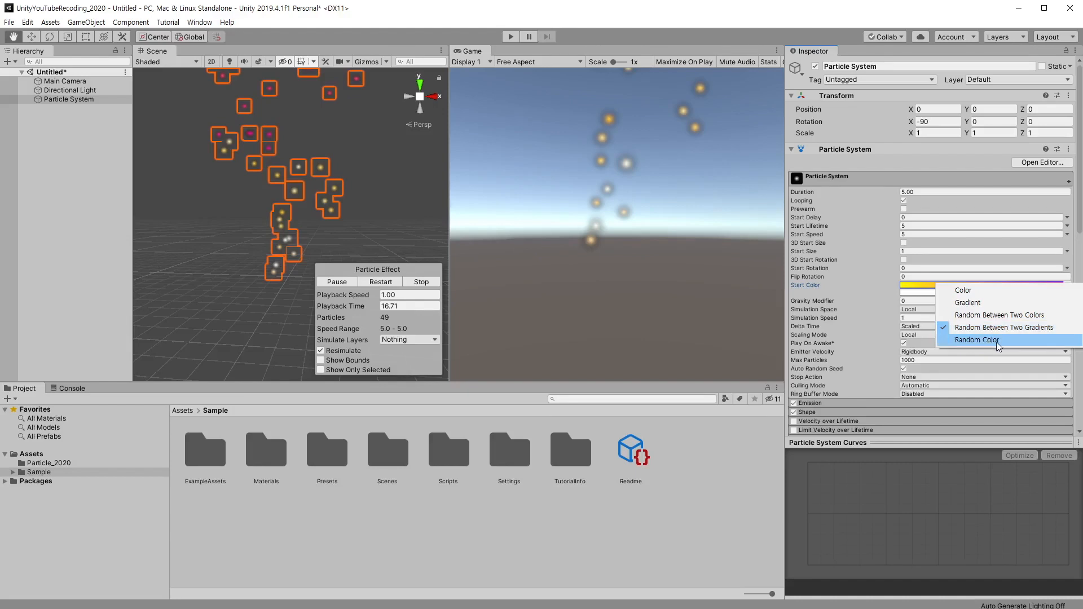
click(997, 340)
Step: Add three color keys to the Start Color gradient, at about 24%, 48% and 72.5%
click(956, 286)
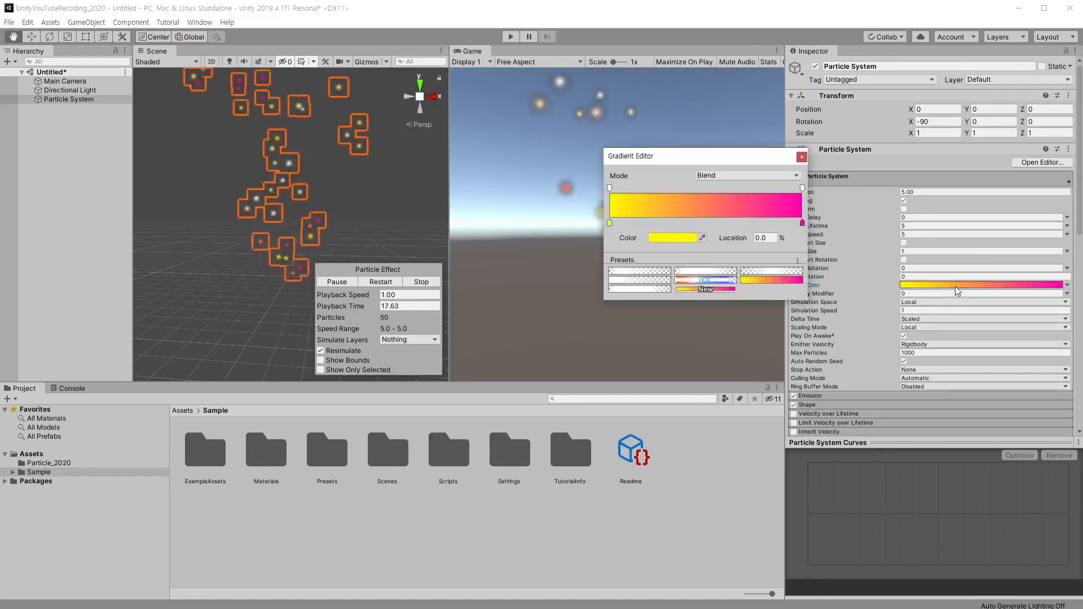
click(656, 223)
click(702, 222)
click(749, 222)
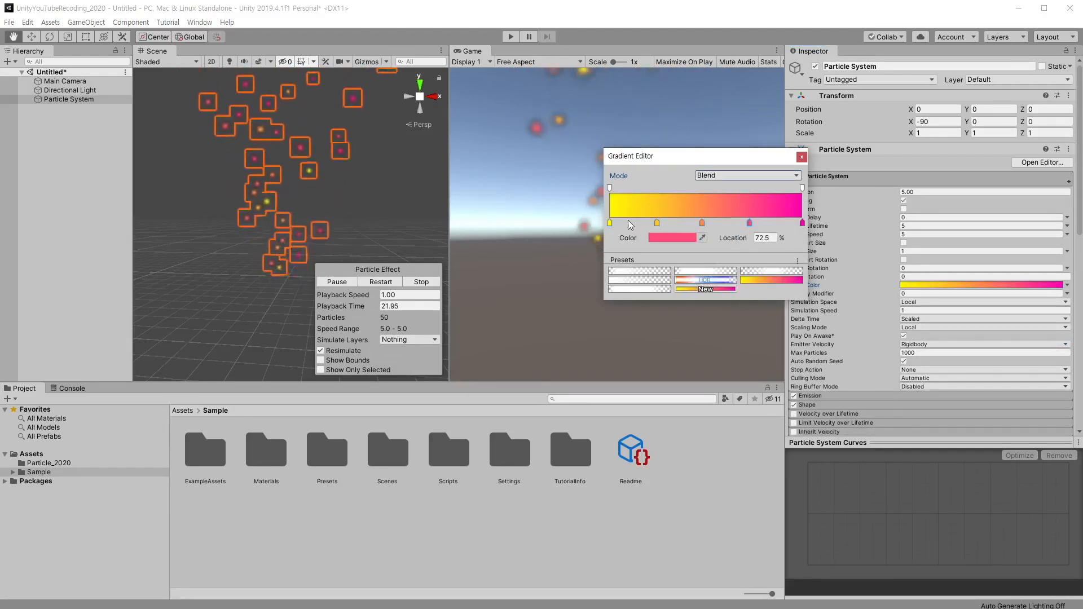
Step: Recolor the gradient key at 24% to red, hexadecimal FF3122, and the key at 48% to pink
click(657, 223)
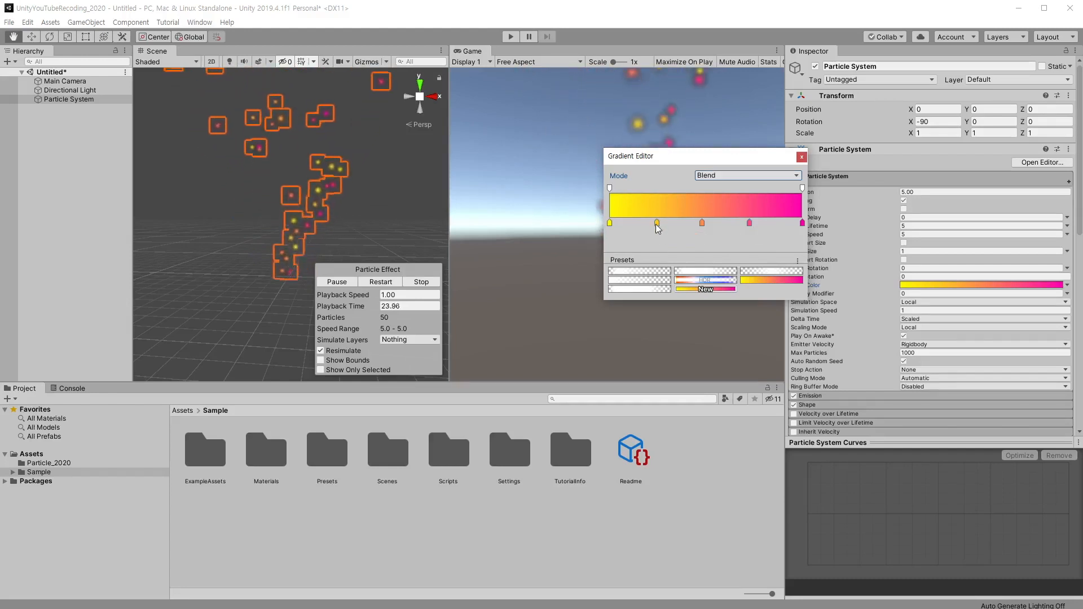
click(667, 236)
drag(689, 186, 717, 210)
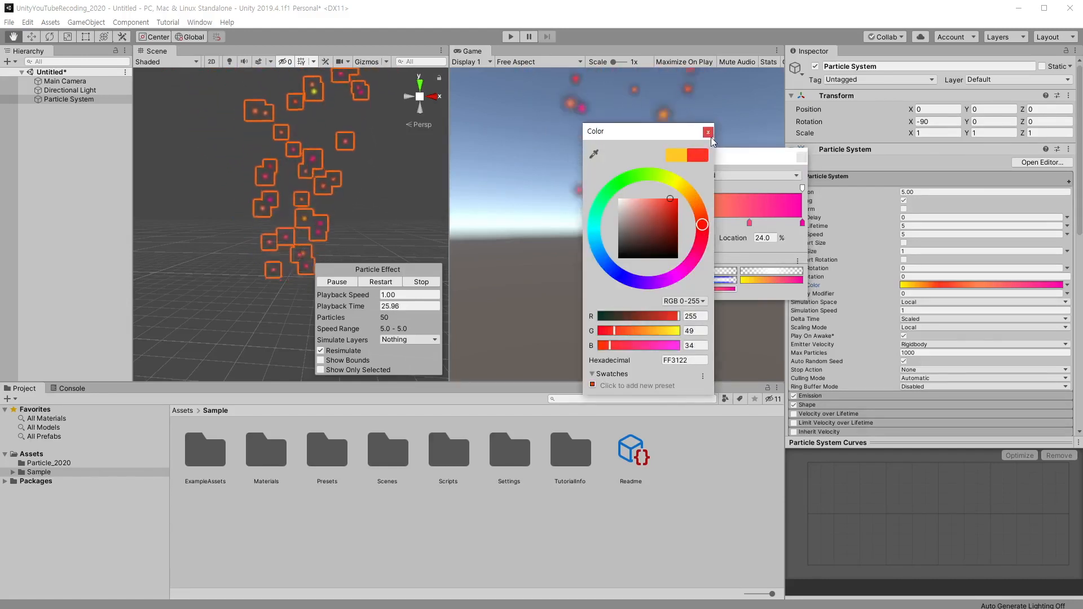
click(708, 132)
click(701, 223)
click(689, 237)
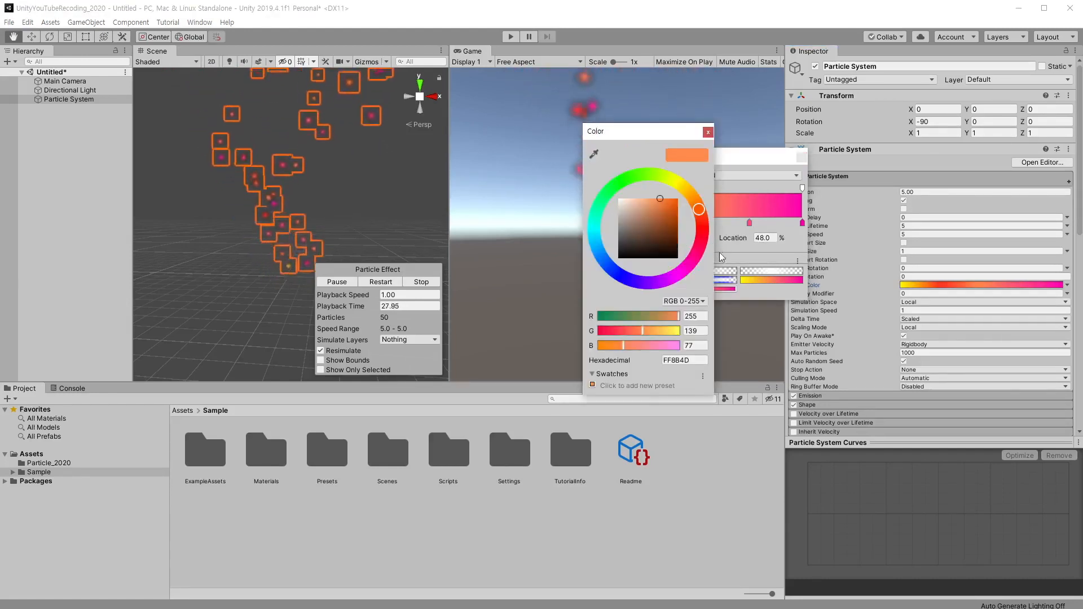
click(687, 269)
click(707, 133)
Step: Recolor the gradient key at 72.5% to purple and the end key to blue, hexadecimal 008FFF
click(748, 224)
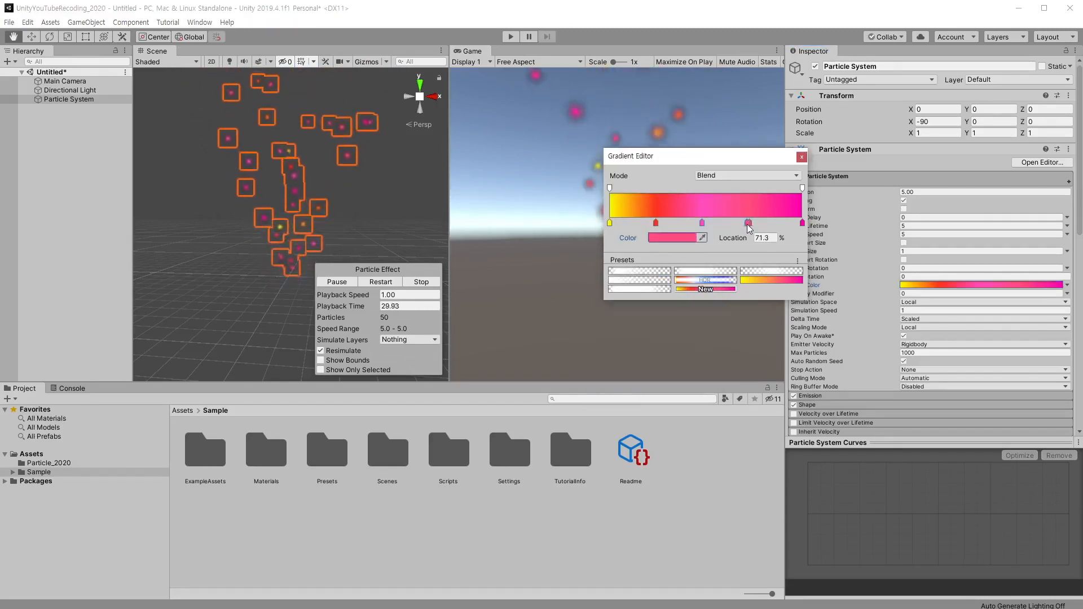
drag(748, 224, 750, 223)
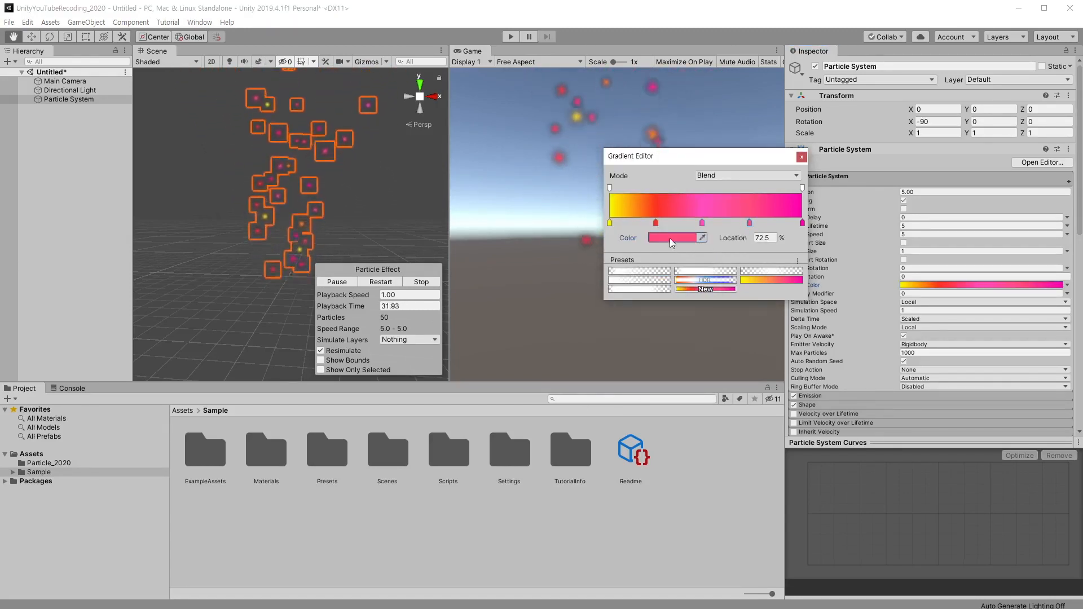
click(669, 238)
click(653, 282)
click(709, 132)
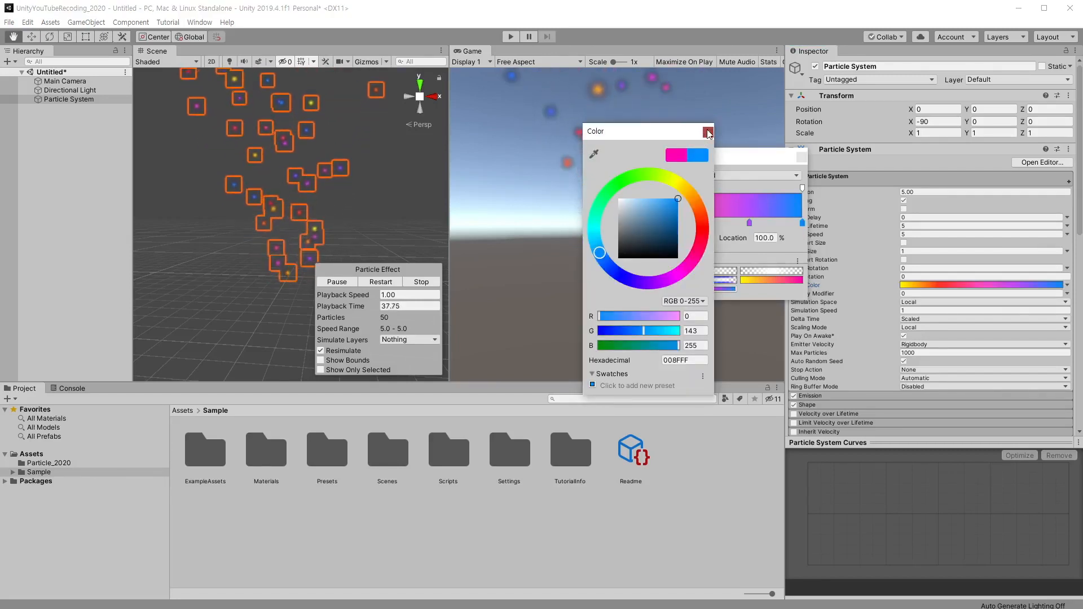
click(708, 133)
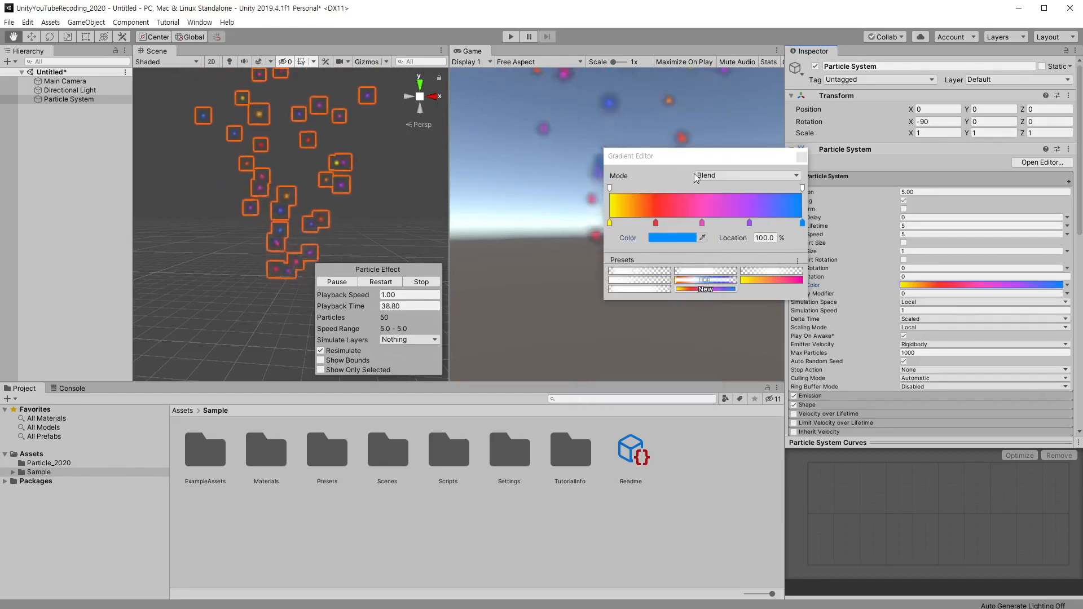
Step: Set the gradient mode to Fixed and shift the color keys toward the end, placing the red key at 31% and the purple key at 76.9%
click(724, 175)
click(739, 203)
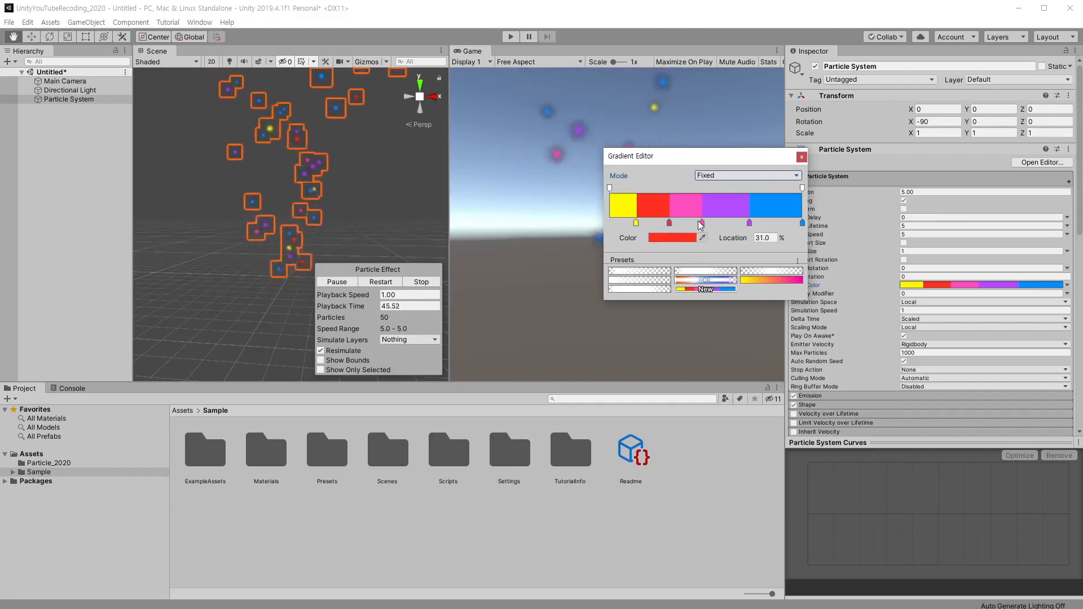
drag(701, 222, 757, 222)
Step: Compare the gradient in Blend mode, return it to Fixed mode, and close the gradient editor
click(721, 175)
click(723, 191)
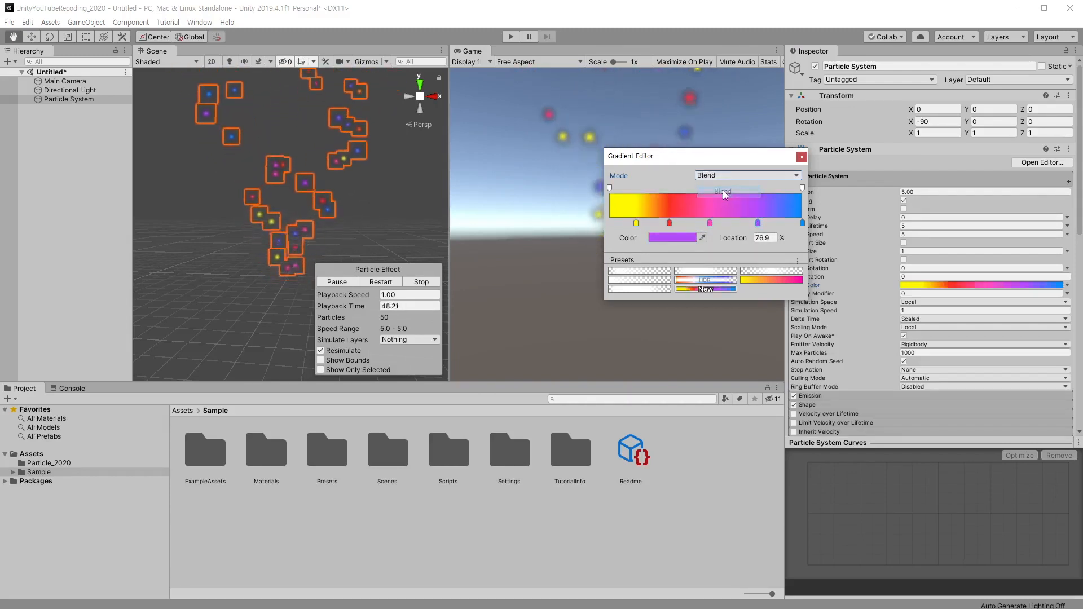
click(719, 175)
click(729, 204)
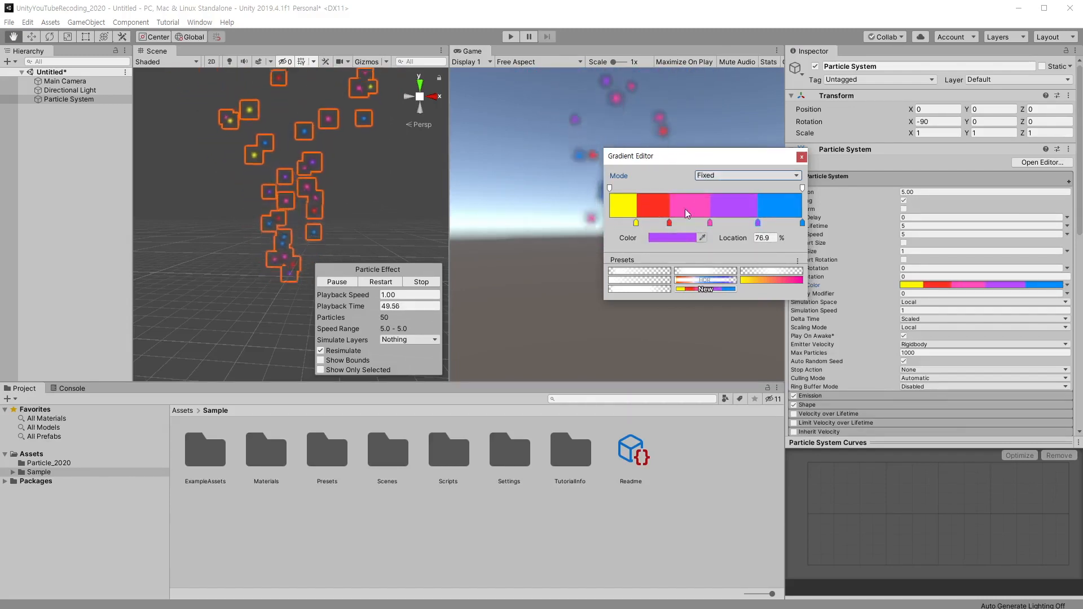
click(802, 158)
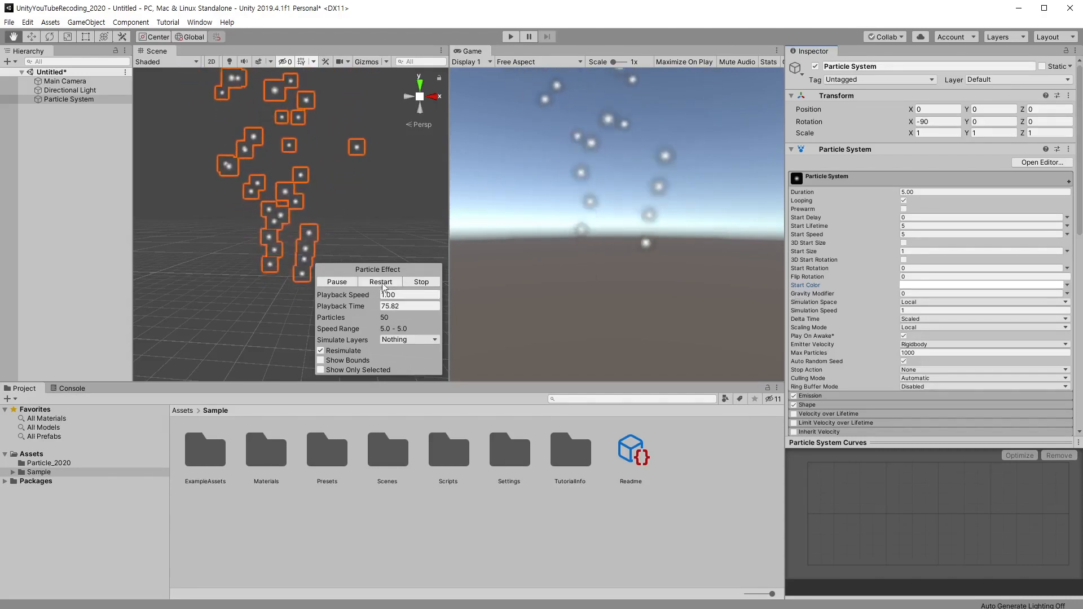
Step: Restart the particle effect and raise Gravity Modifier to about 1.57
click(381, 282)
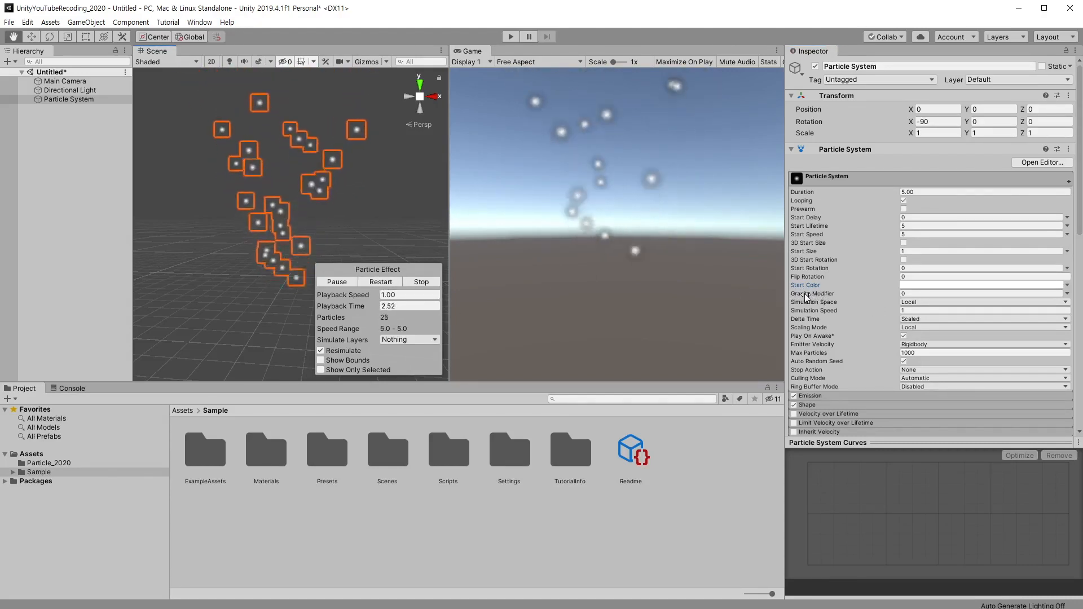
mouse_move(806, 296)
mouse_down()
mouse_move(841, 293)
mouse_move(817, 296)
mouse_up()
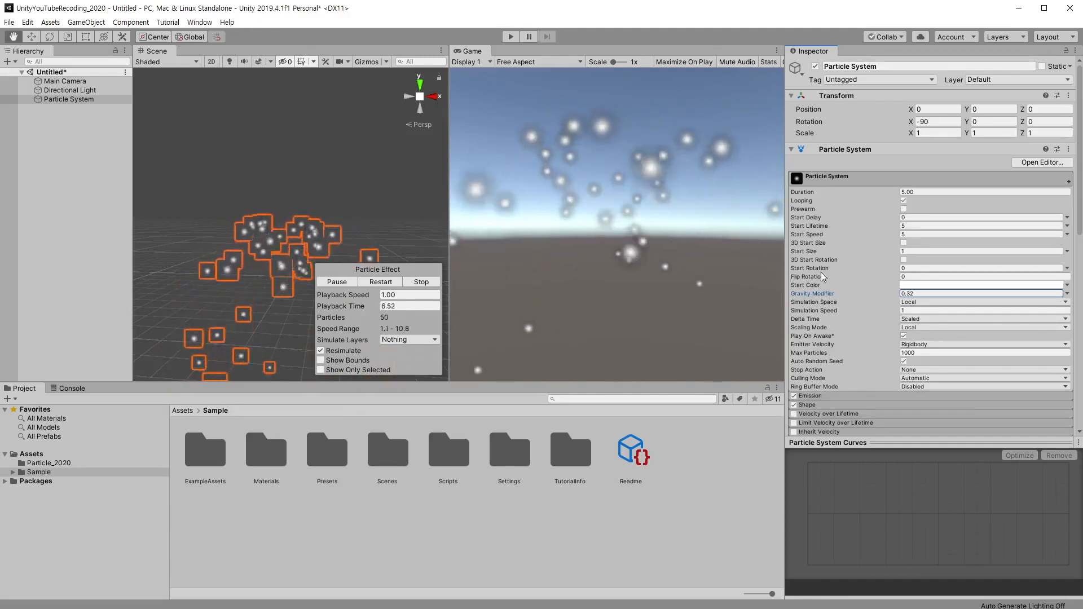
drag(818, 293, 847, 291)
Step: Set Gravity Modifier to Random Between Two Constants, with values 1 and 3
click(1067, 294)
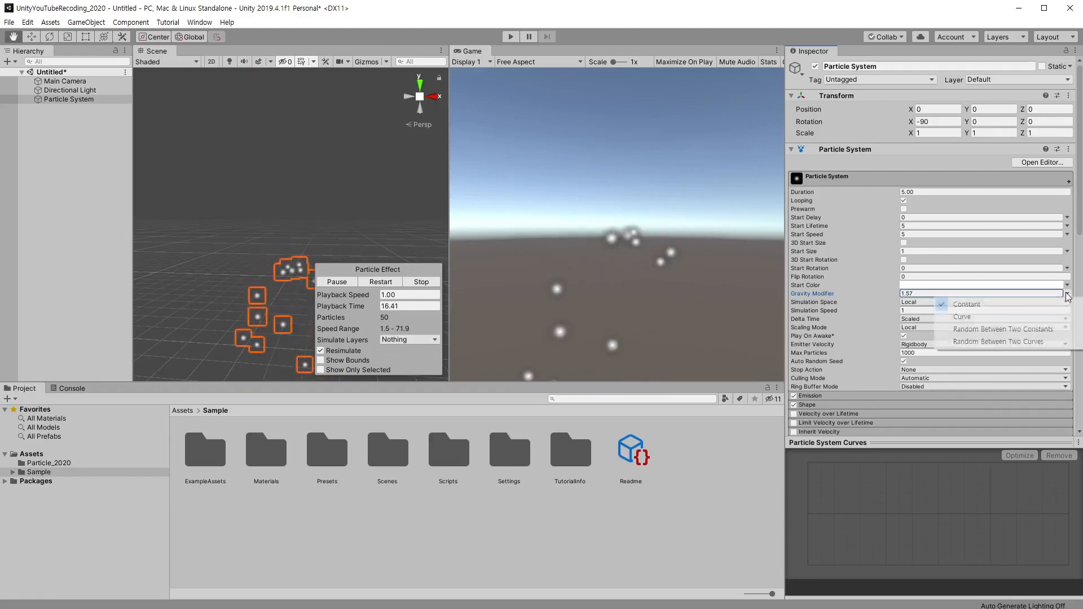
click(985, 330)
click(930, 294)
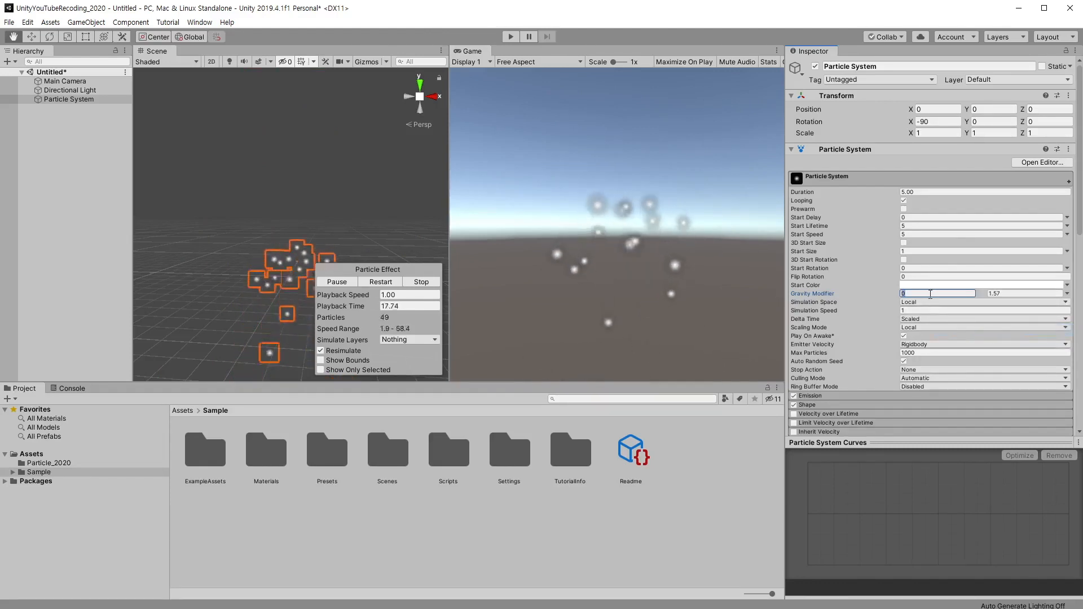
text(2)
key(Tab)
text(3)
click(926, 296)
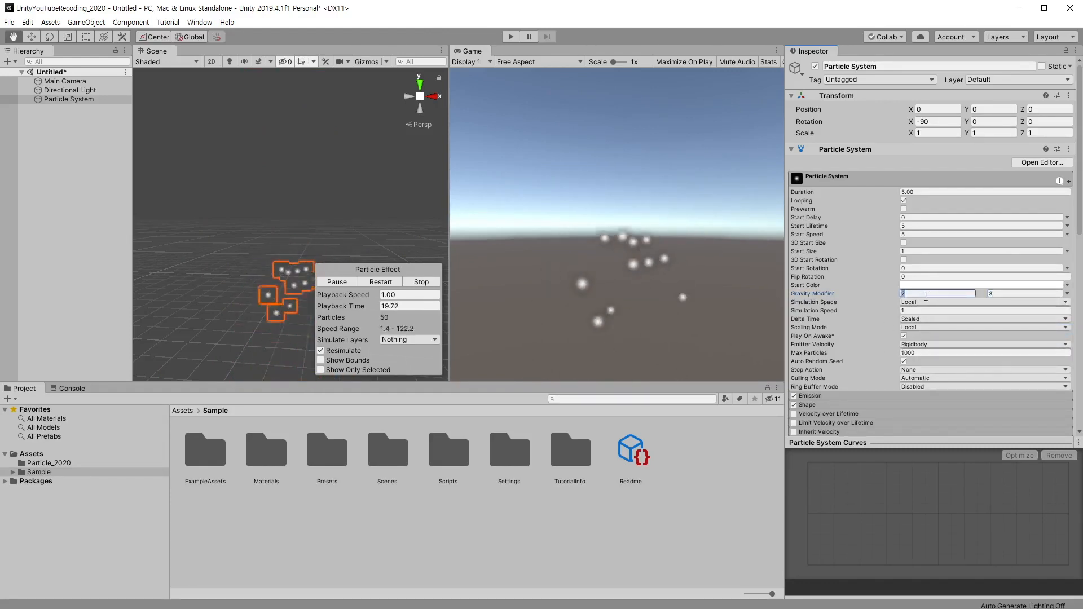
text(1)
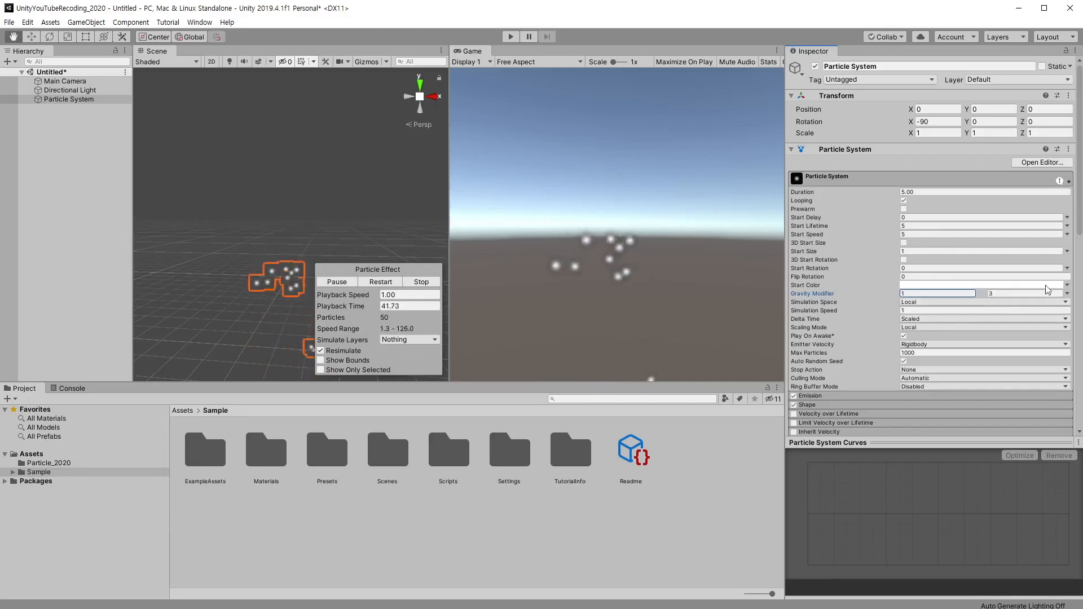
Step: Return Gravity Modifier to a Constant of 0, and review the Simulation Space options while keeping Local
click(1068, 294)
click(1034, 304)
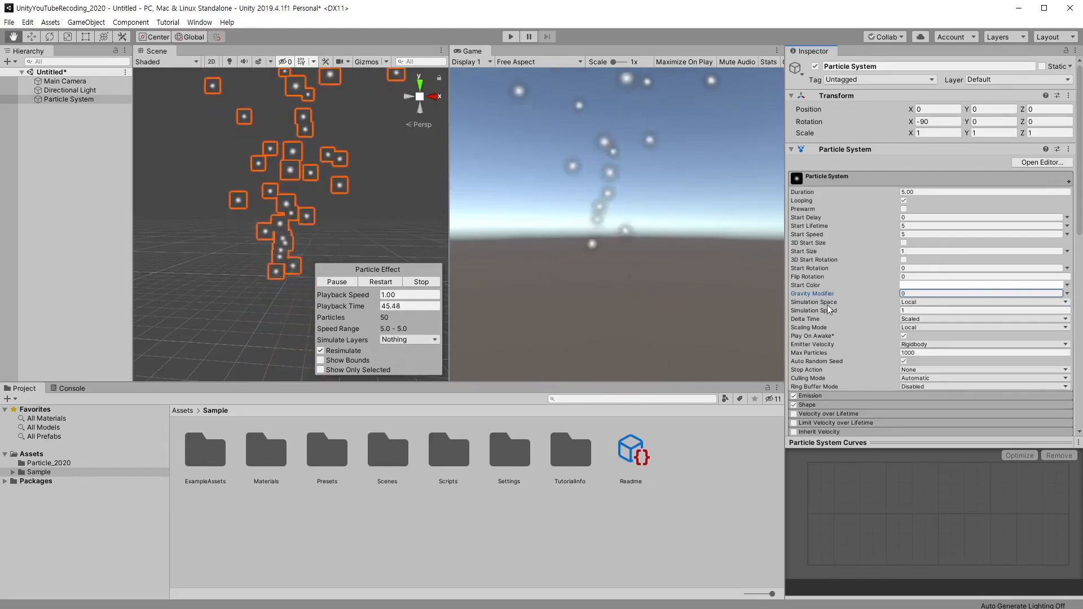
click(917, 303)
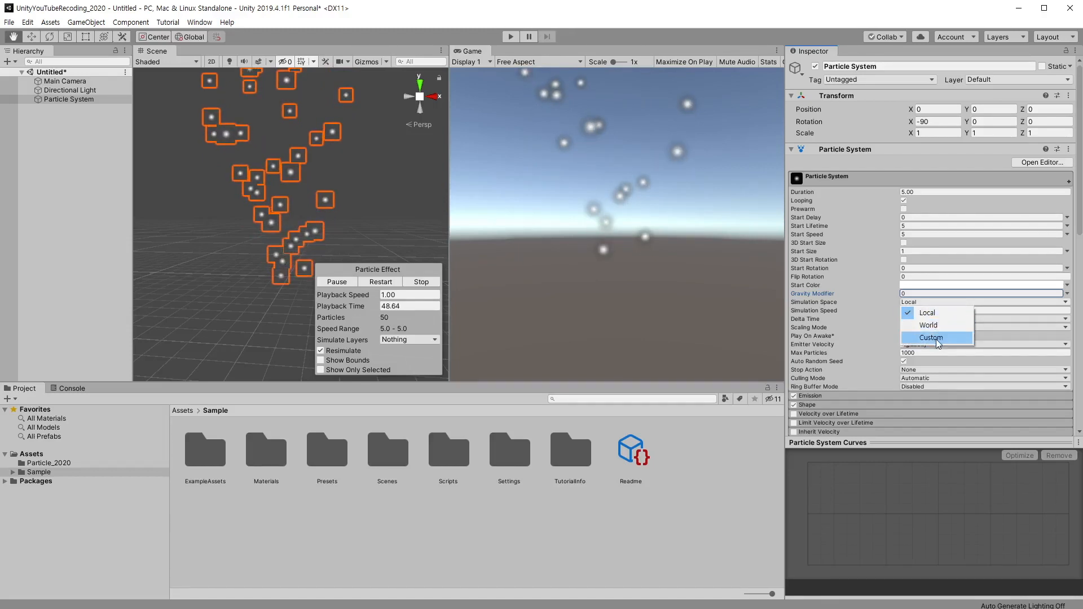
click(938, 313)
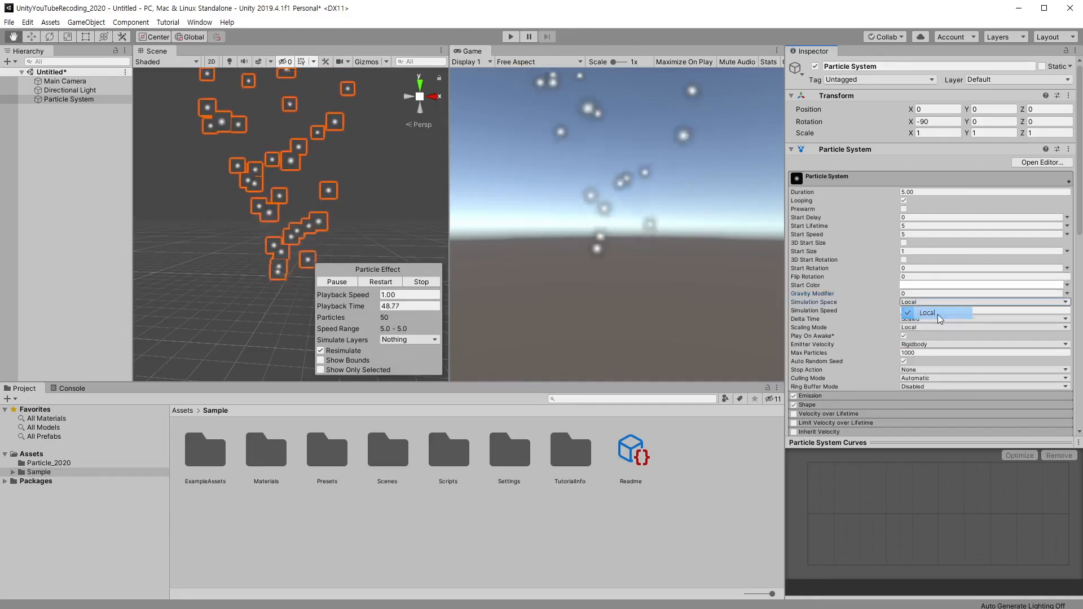
Step: Activate the Move tool, compare the particle system's handles in Global and Local orientation ending on Local, and select its X rotation value
click(33, 38)
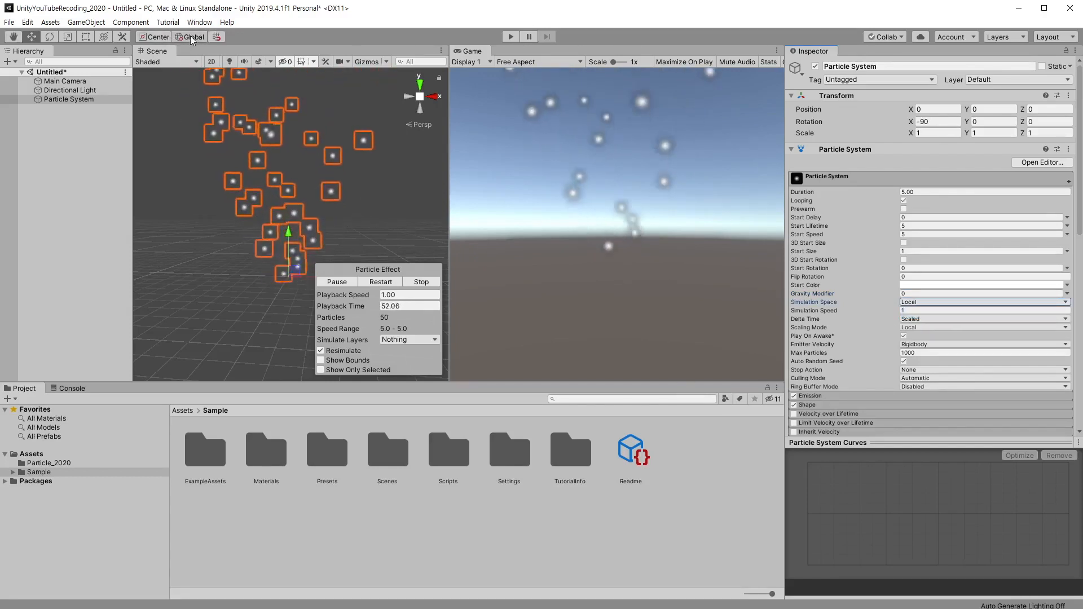
click(191, 37)
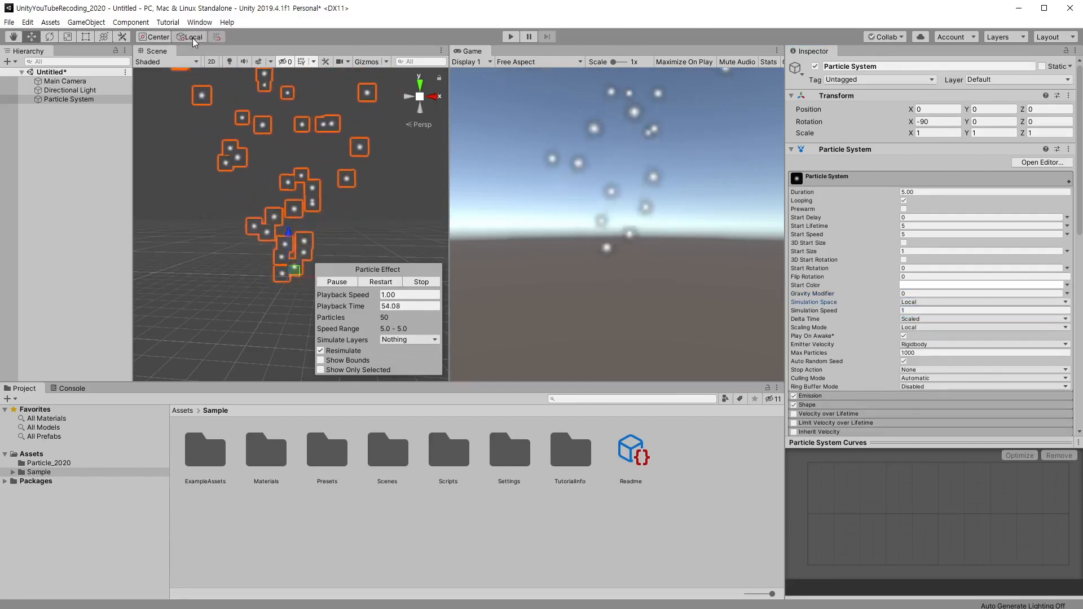
click(192, 37)
alt+drag(313, 251, 292, 268)
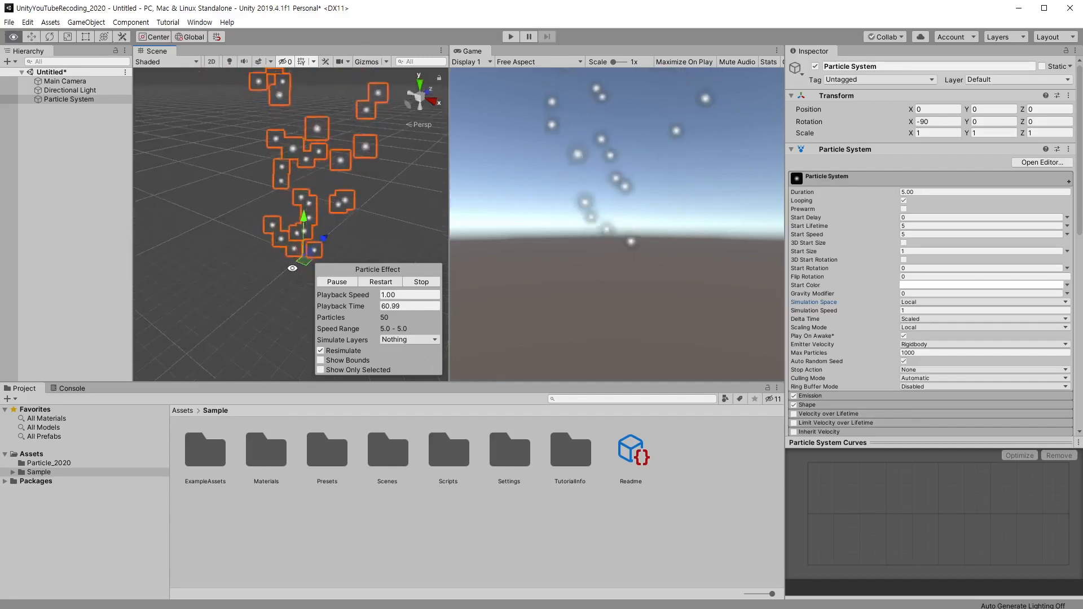
scroll(294, 267, down, 5)
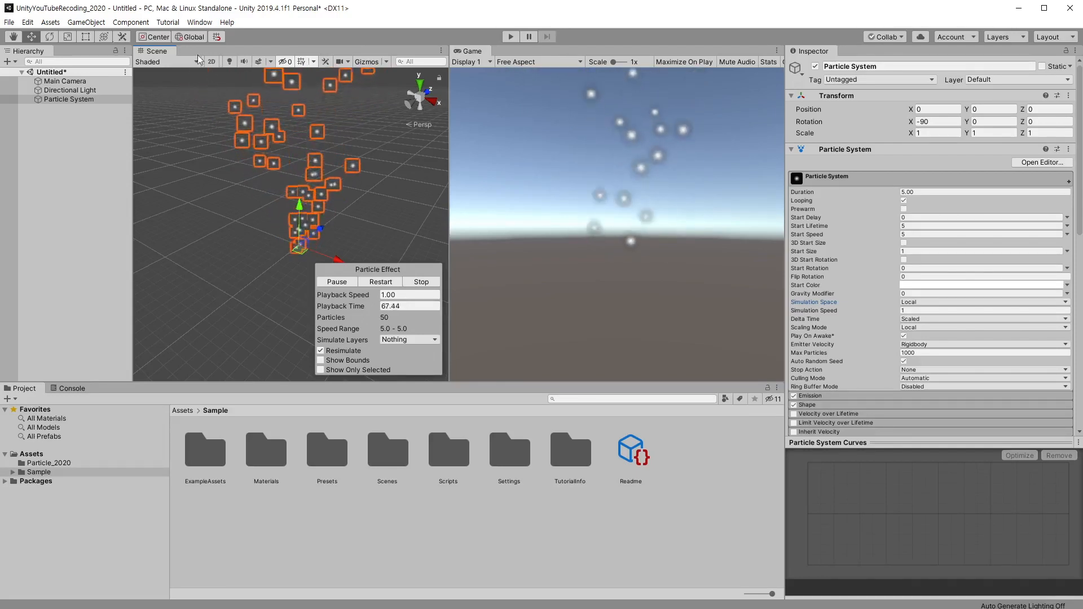
click(190, 37)
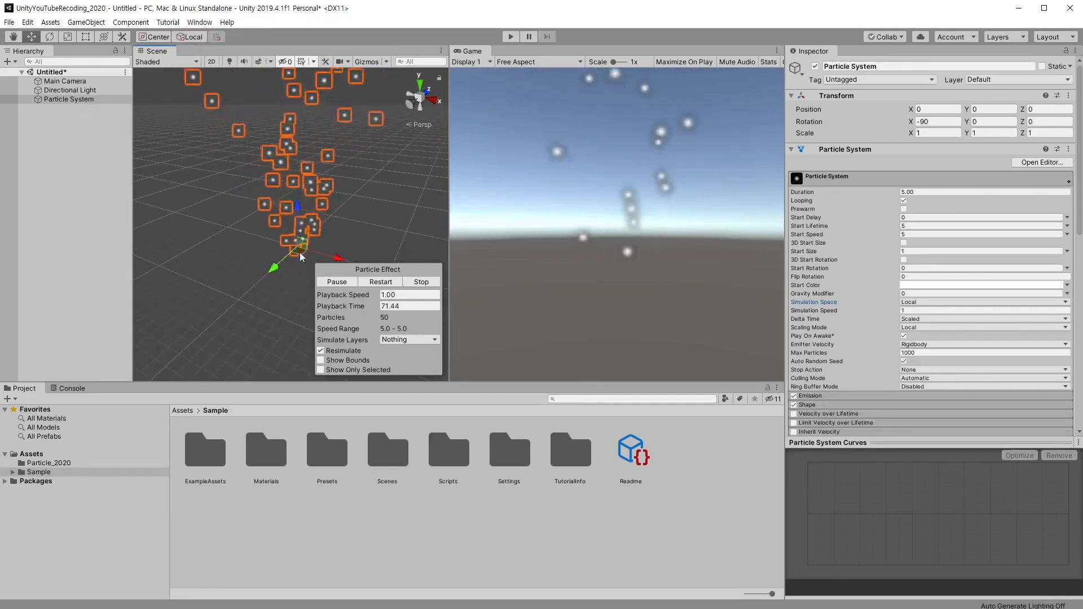
click(190, 36)
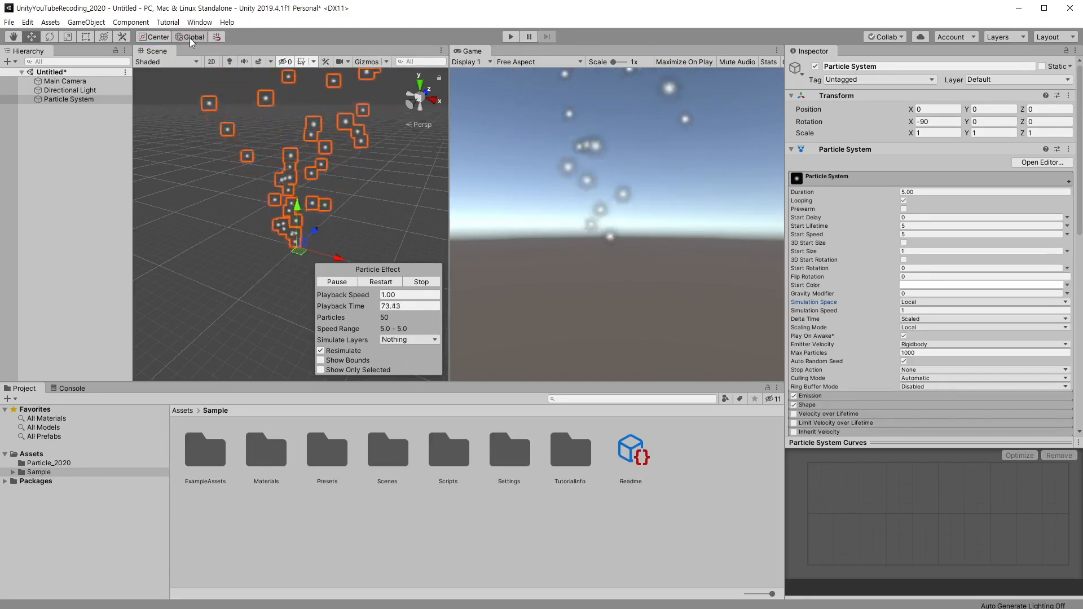
click(190, 37)
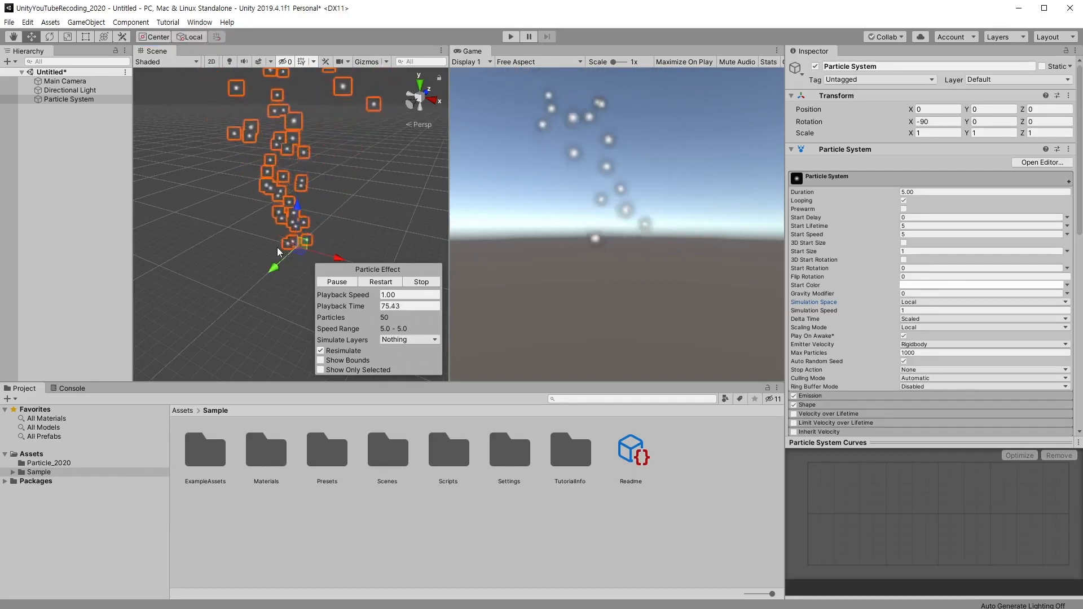
click(185, 39)
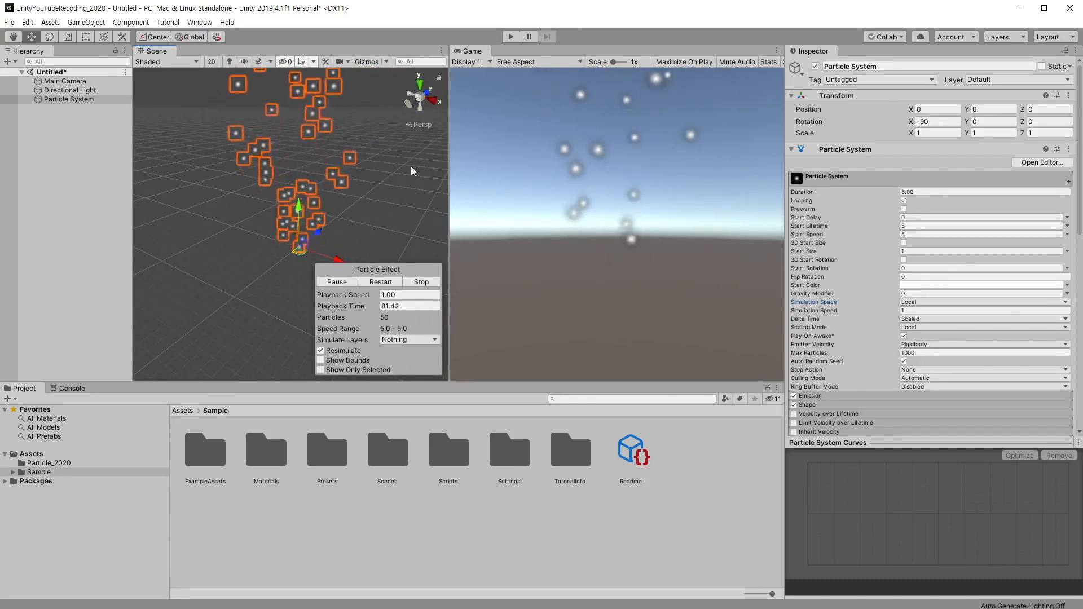
click(190, 37)
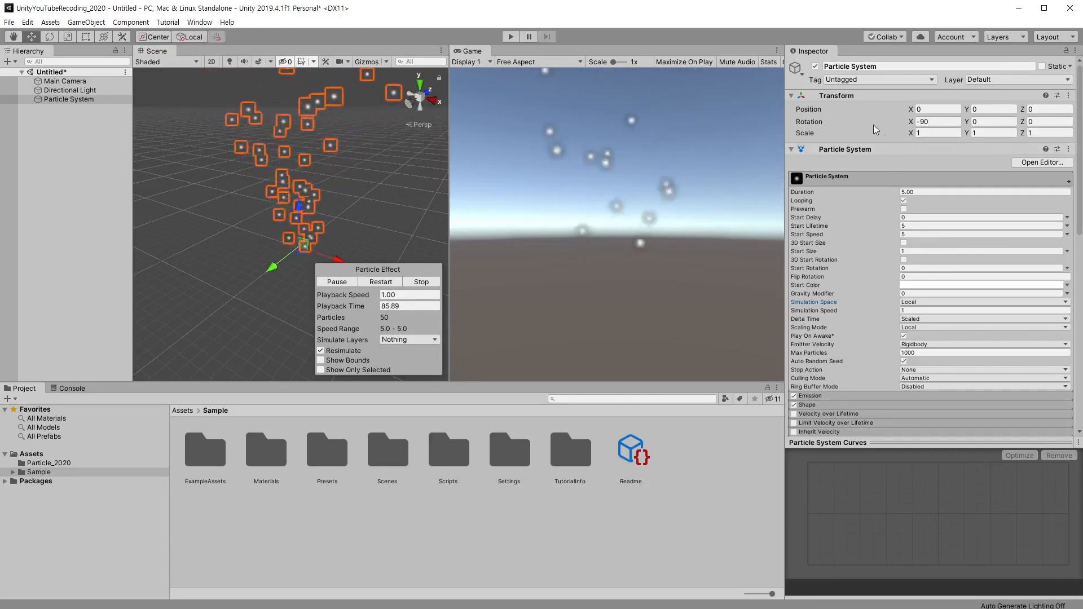
click(939, 122)
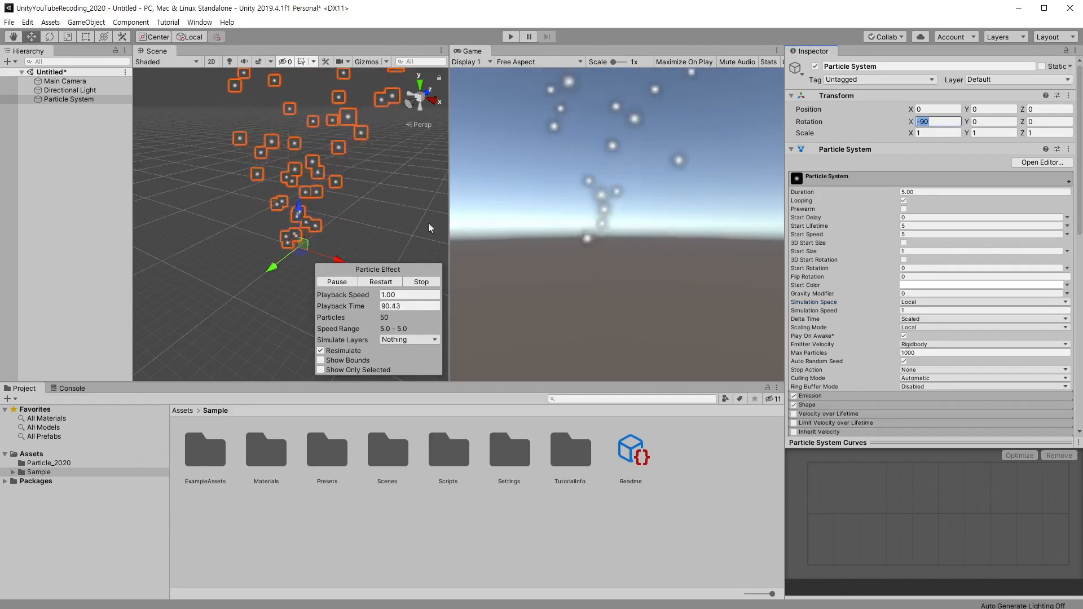
Step: Keep Simulation Space at Local, move the particle system across the ground plane, and undo the move
alt+drag(428, 222, 401, 210)
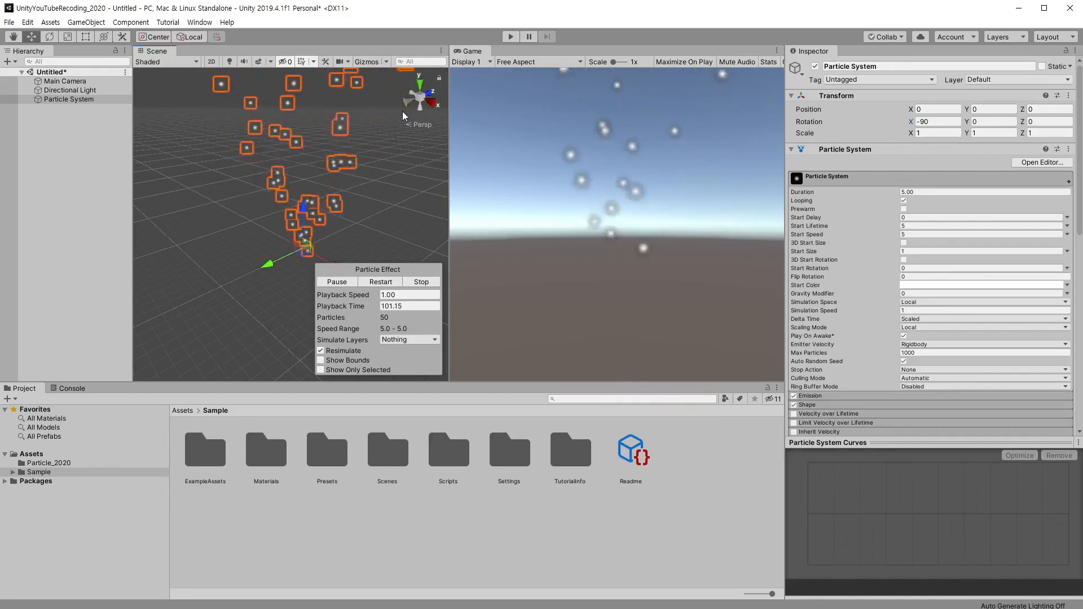
alt+drag(308, 239, 252, 272)
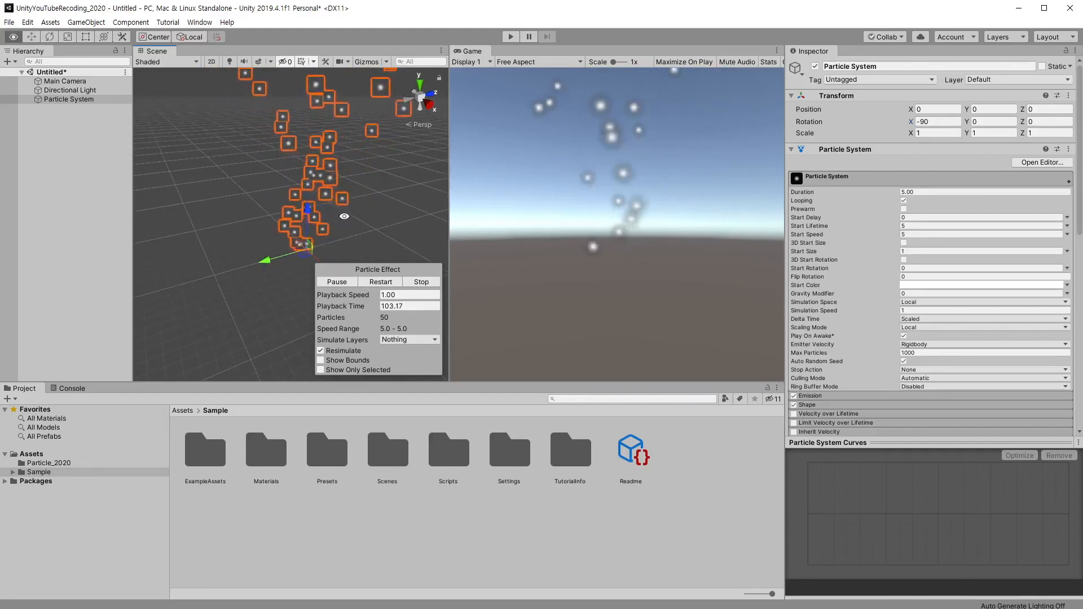
alt+drag(344, 216, 415, 217)
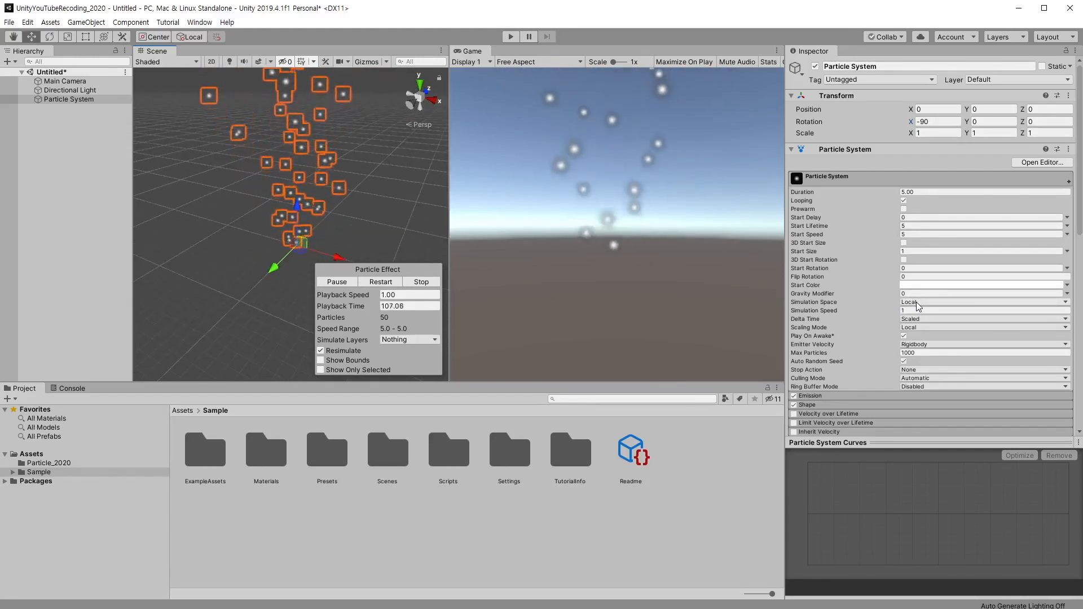
click(916, 302)
click(909, 312)
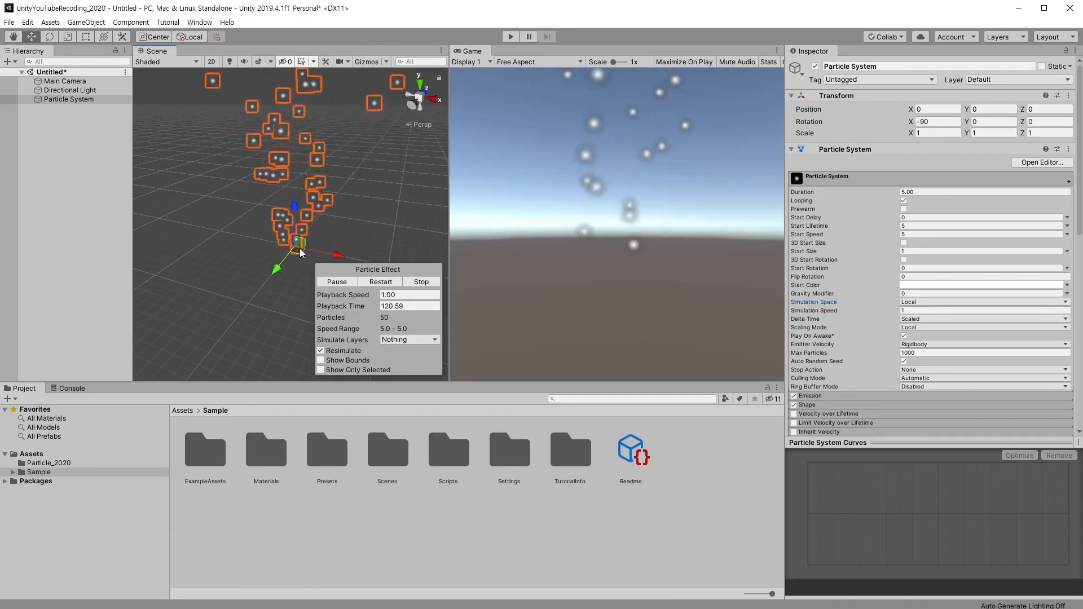
drag(300, 248, 259, 235)
key(ctrl+z)
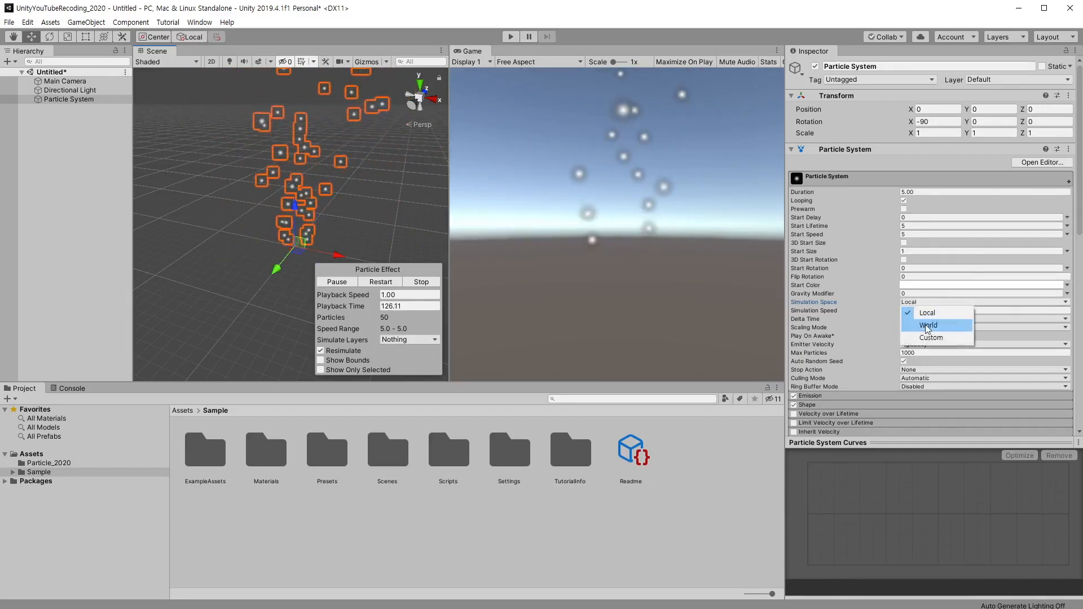
Step: Set Simulation Space to World, move the particle system around the ground plane to see its trail, and undo the moves
click(928, 326)
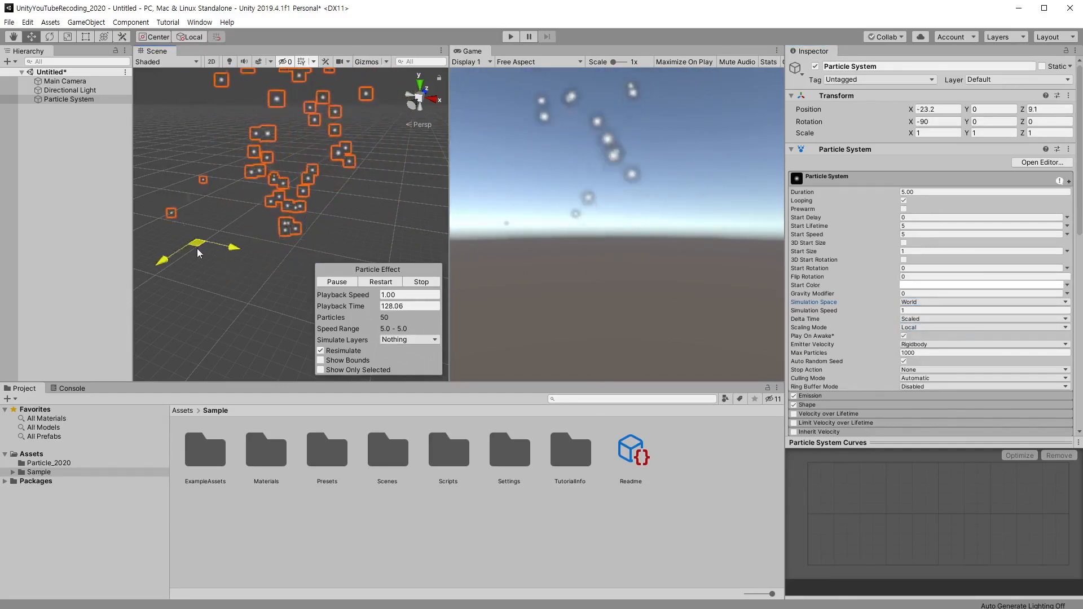
drag(276, 231, 282, 206)
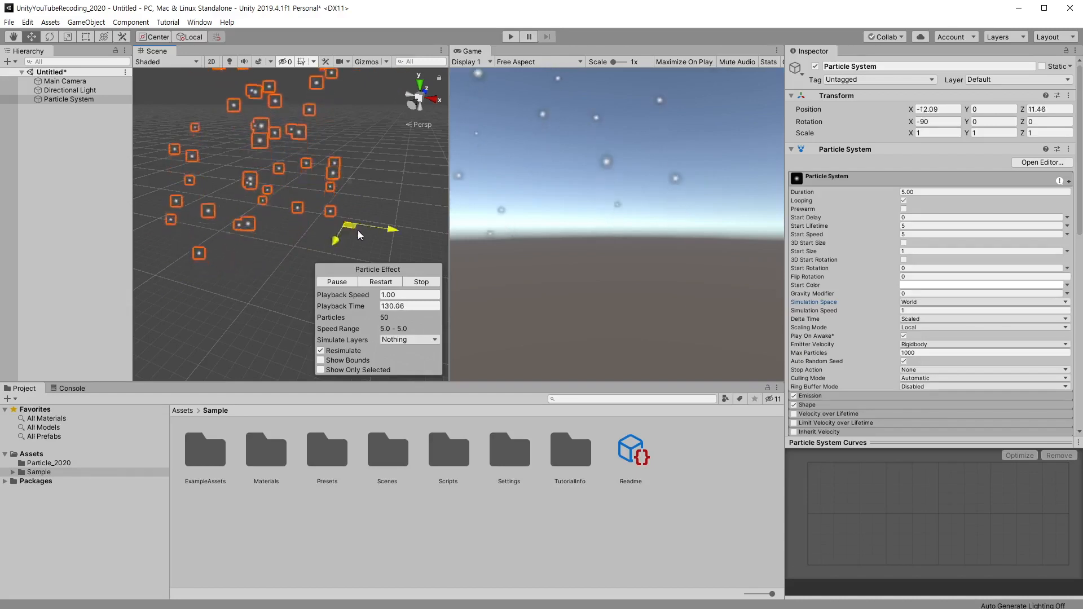
drag(220, 275, 323, 246)
key(ctrl+z)
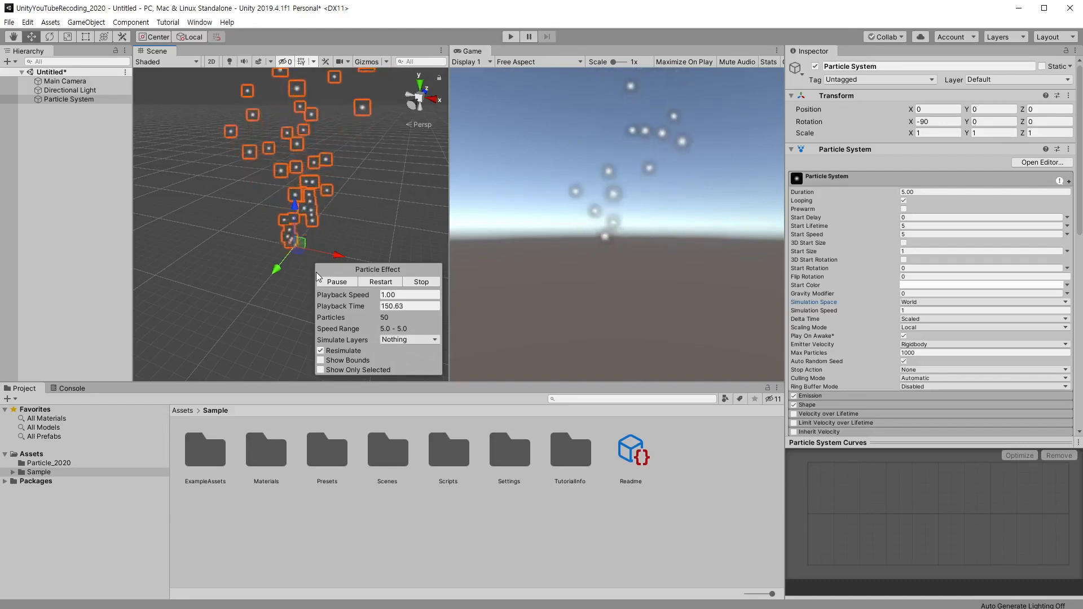
Step: Switch Simulation Space back to Local and move the particle system along its depth axis for comparison
click(914, 302)
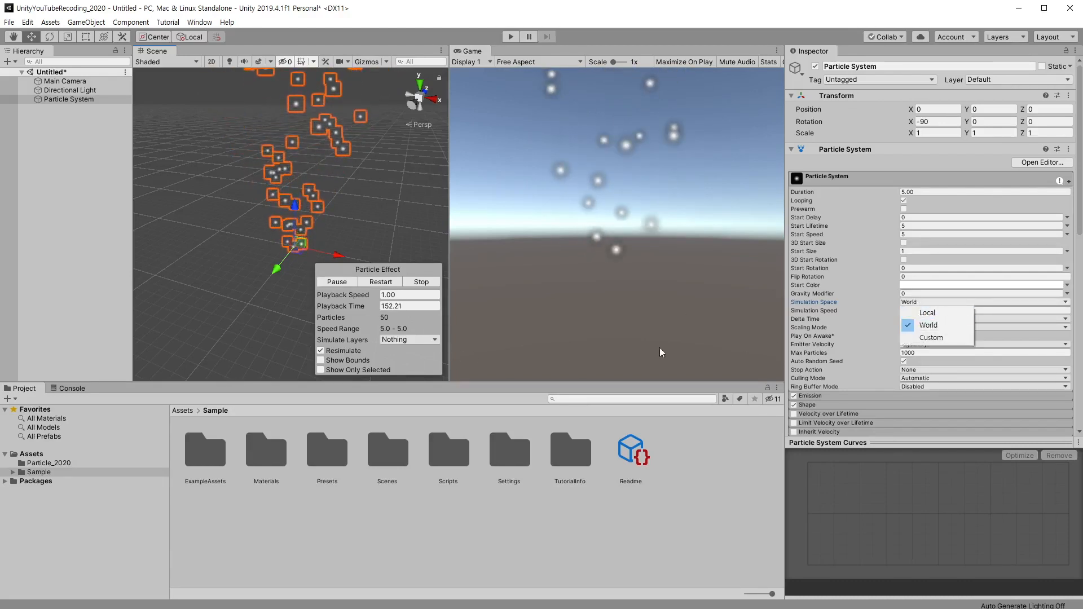
click(935, 313)
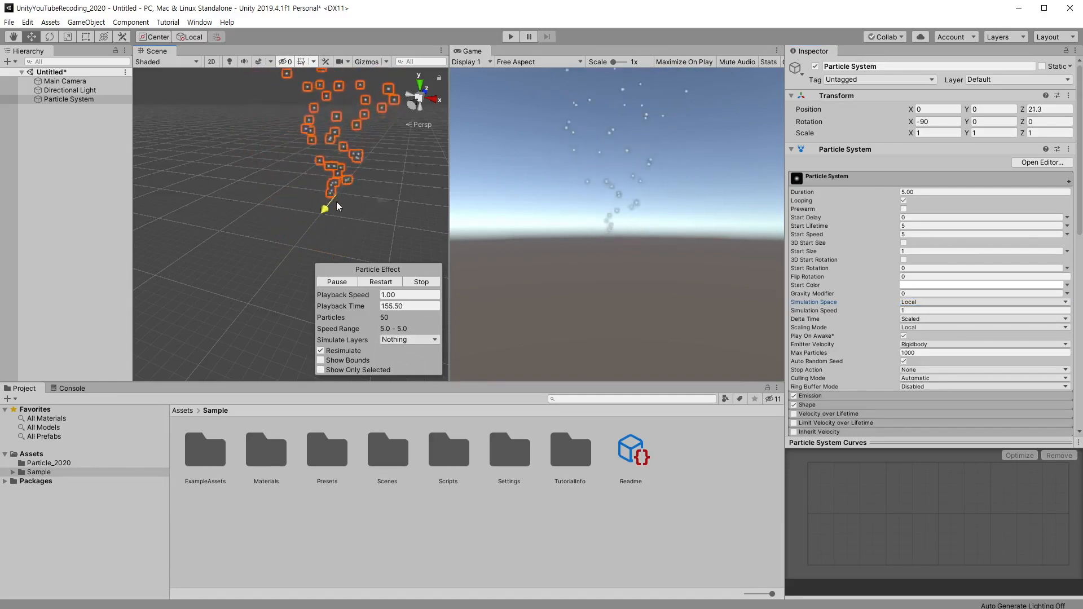
drag(337, 201, 363, 199)
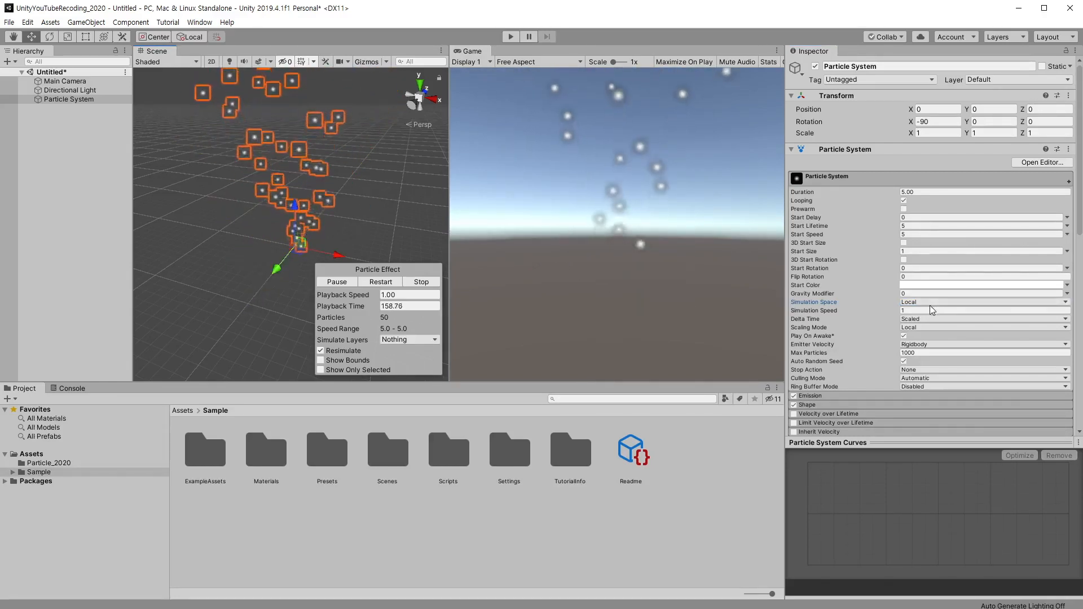
Step: Set Simulation Space to World, shift the particle system along Z, undo the move, and return Simulation Space to Local
click(930, 325)
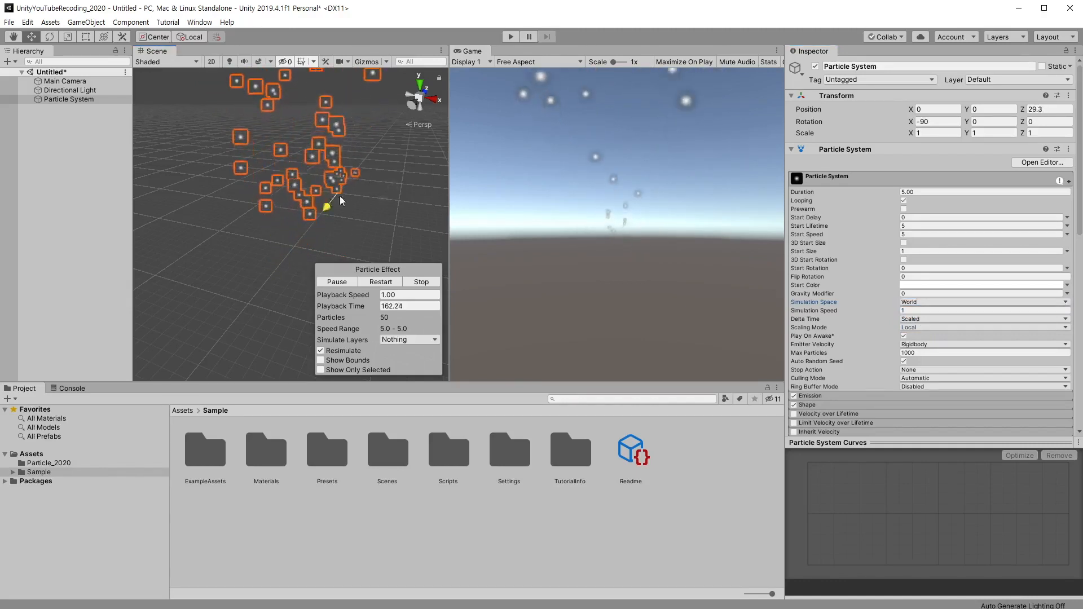
drag(320, 224, 338, 191)
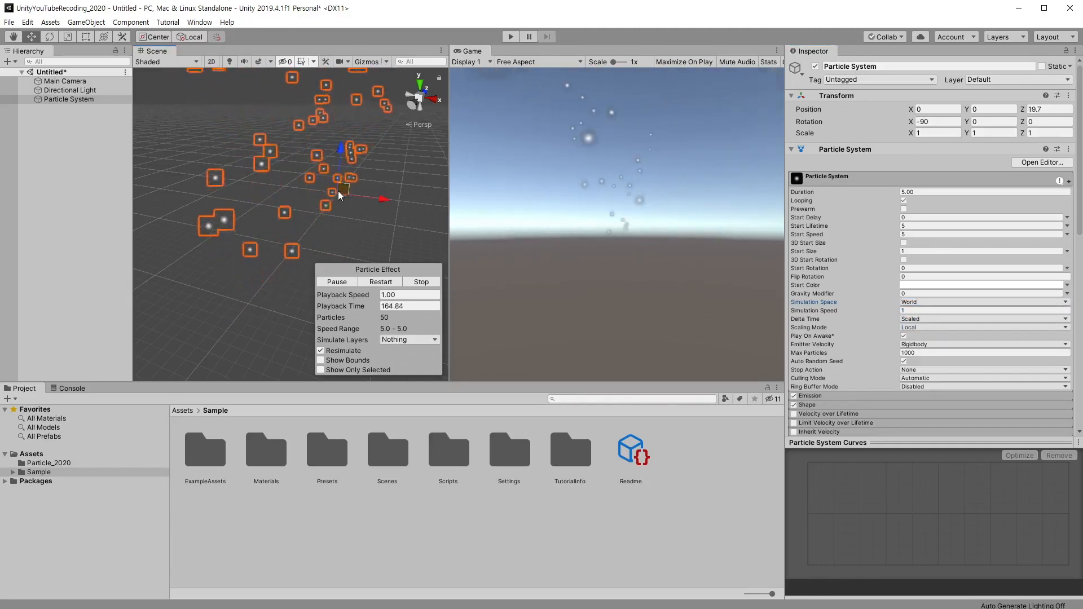
key(ctrl+z)
click(948, 302)
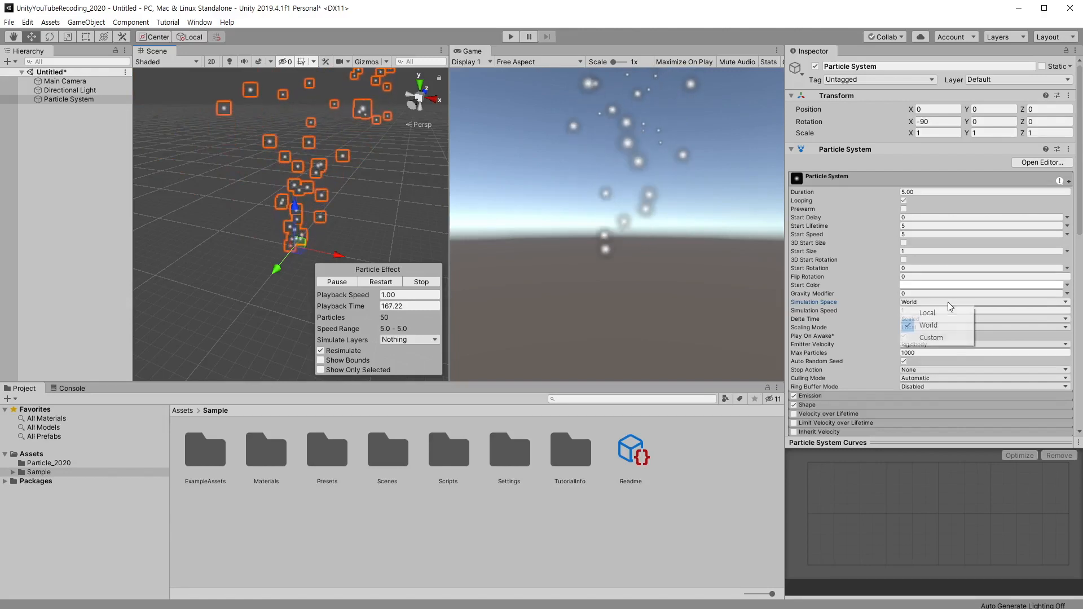
click(948, 311)
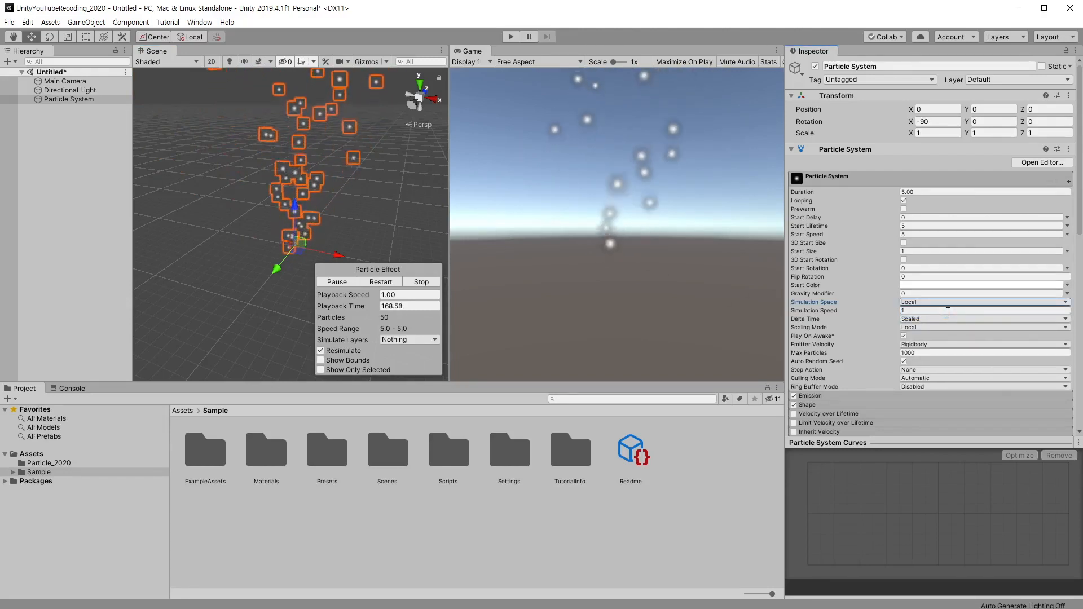
Step: Set Simulation Space to Custom, and add a 3D Cube to the scene
click(948, 302)
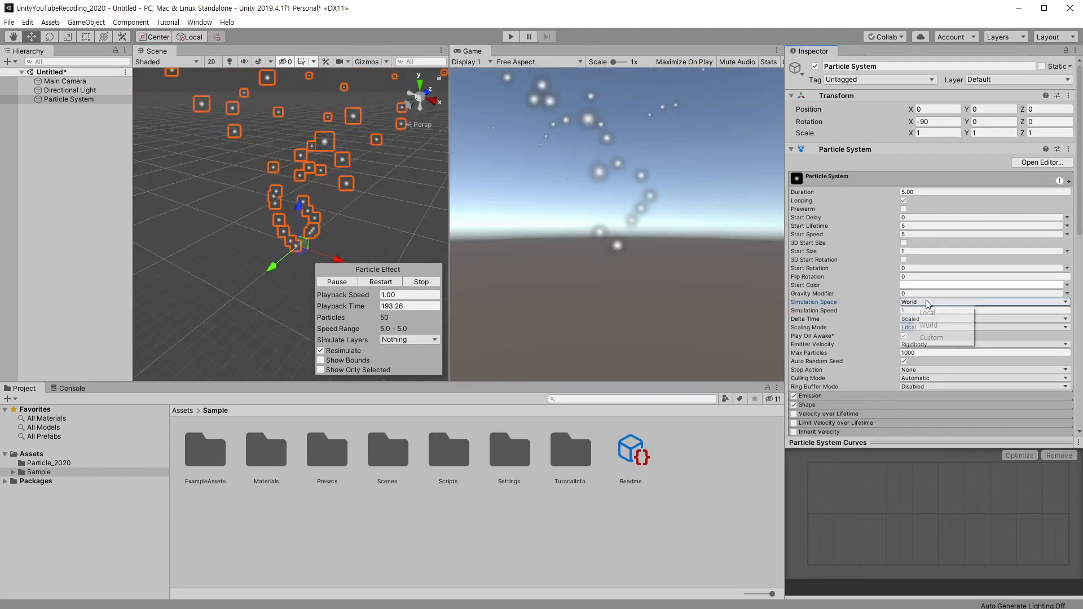
click(925, 329)
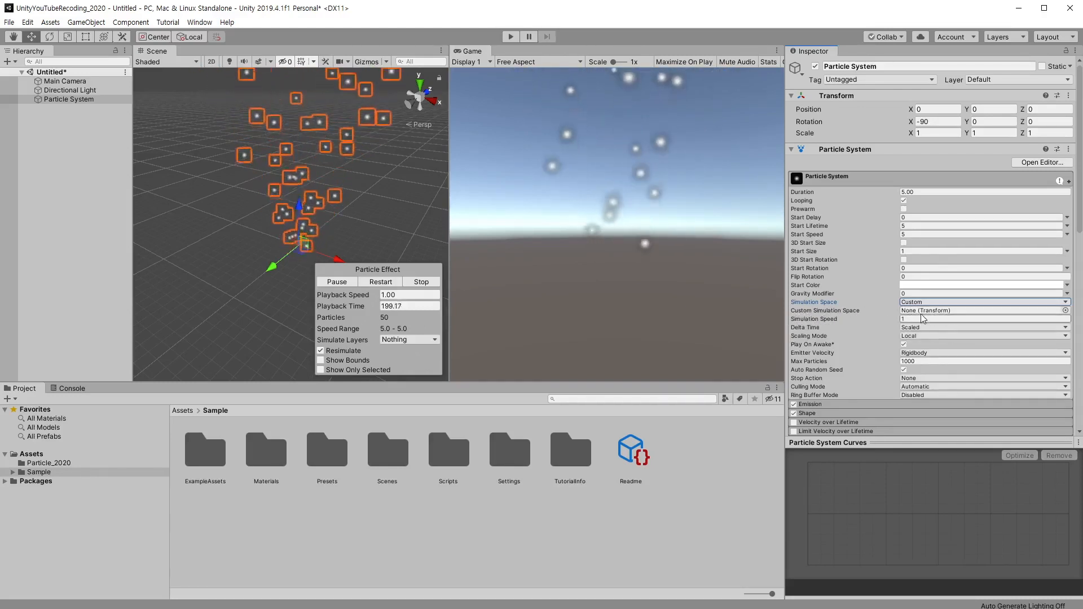
click(49, 150)
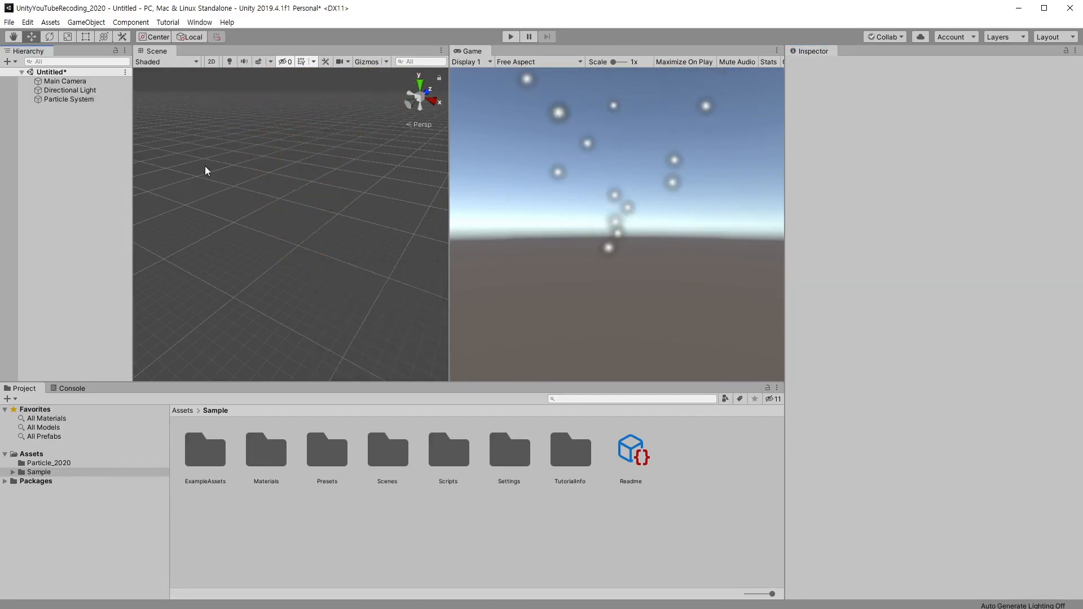
right_click(56, 160)
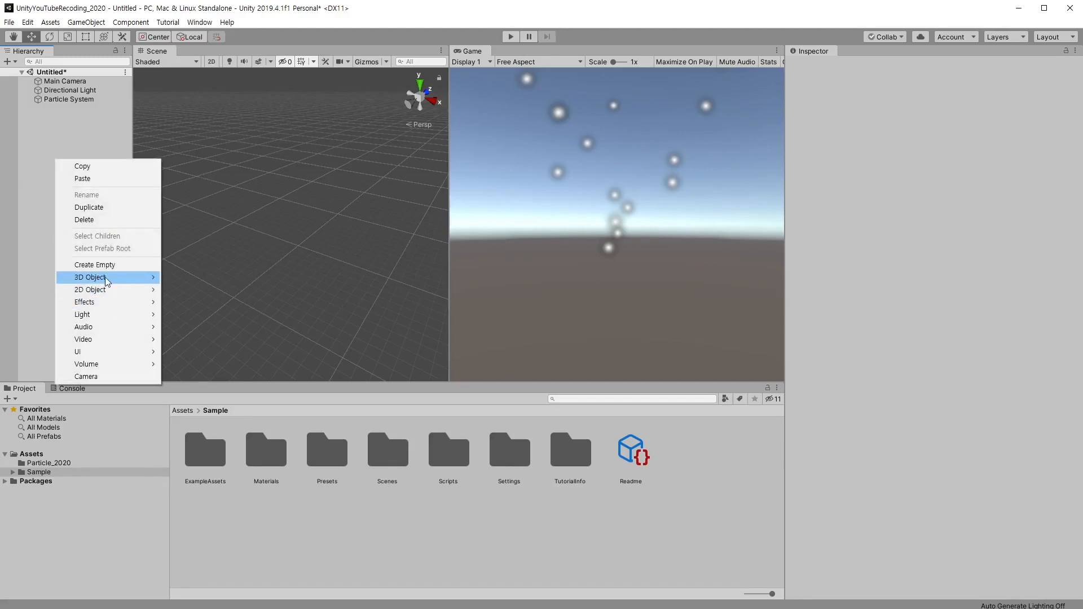
mouse_move(105, 276)
click(180, 278)
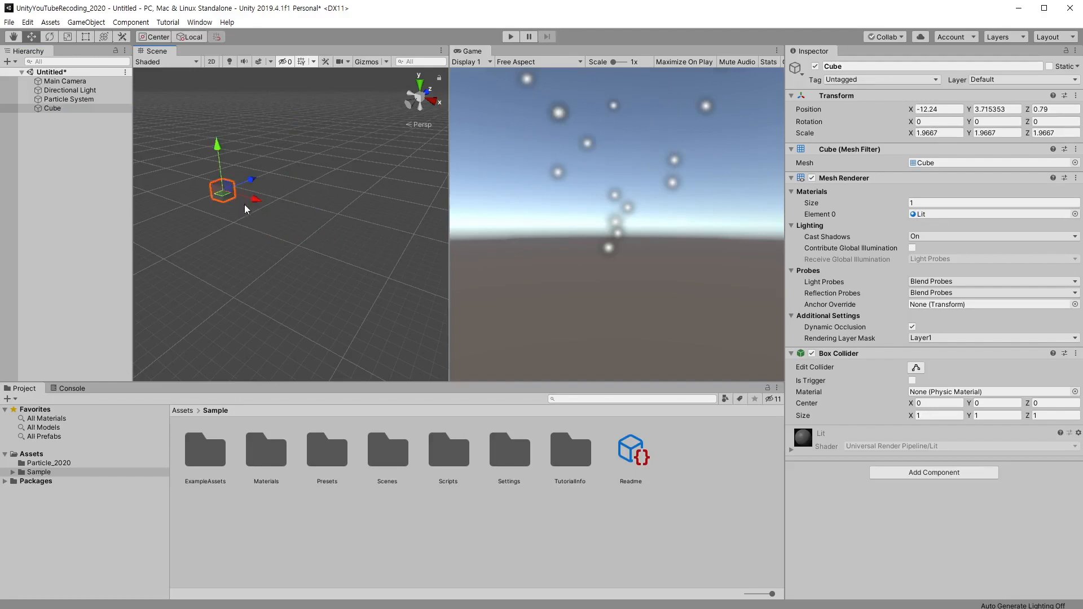
Step: Select the Particle System and set its Simulation Speed to 0.2
click(69, 99)
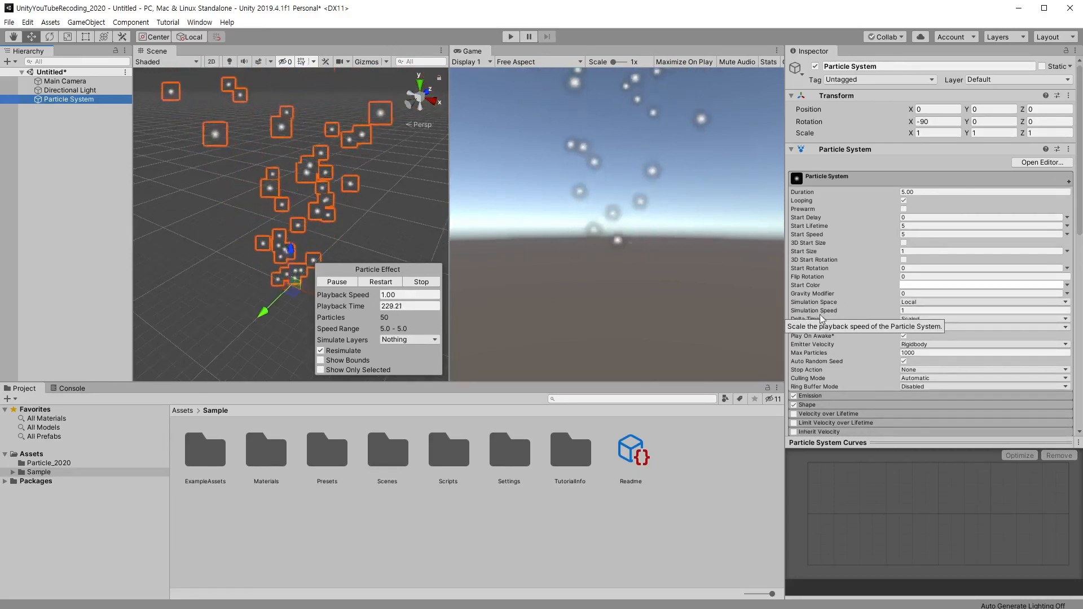
alt+drag(242, 238, 312, 180)
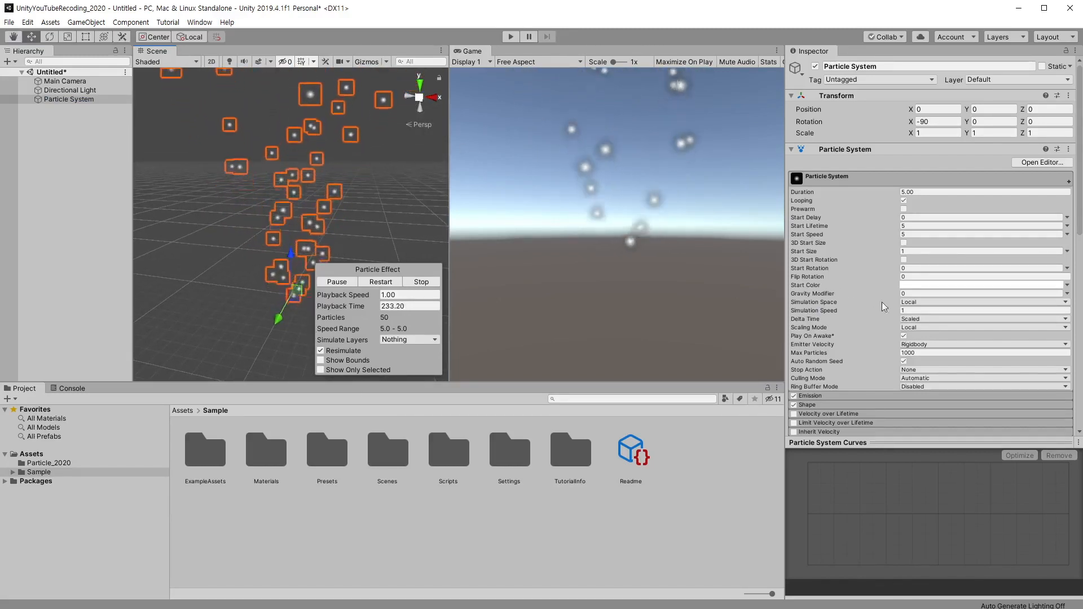
drag(813, 310, 899, 310)
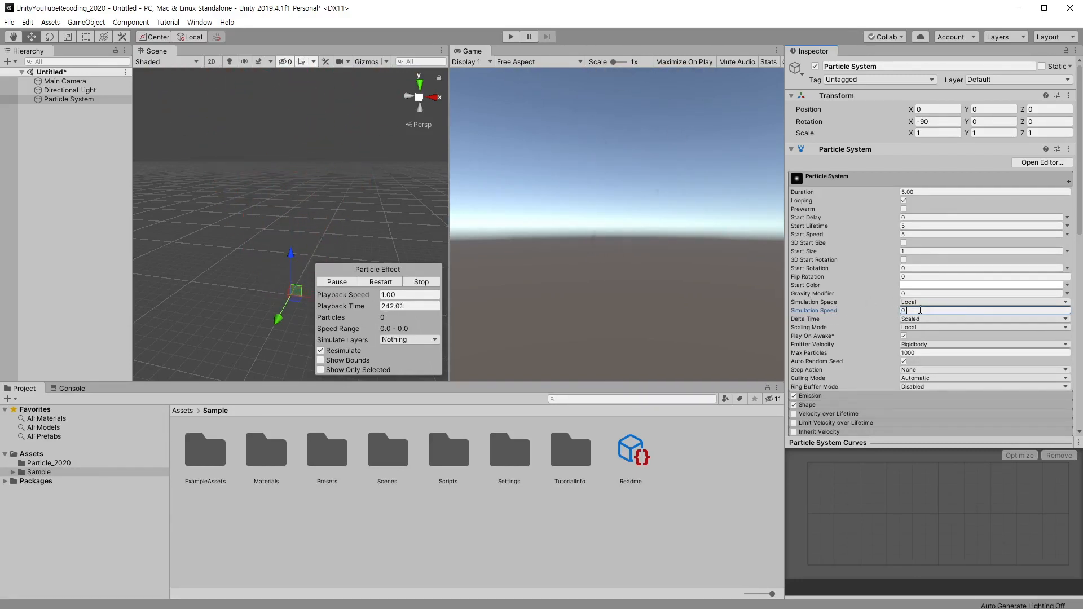
text(.2)
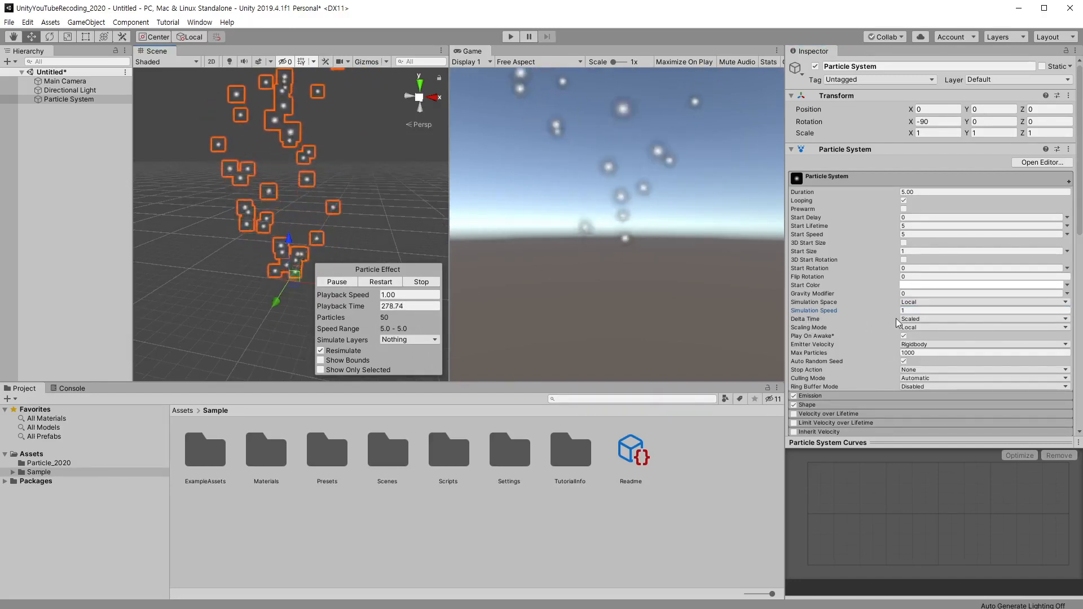
Step: Review the Delta Time and Scaling Mode options, keeping Delta Time at Scaled and Scaling Mode at Local
click(908, 320)
click(935, 331)
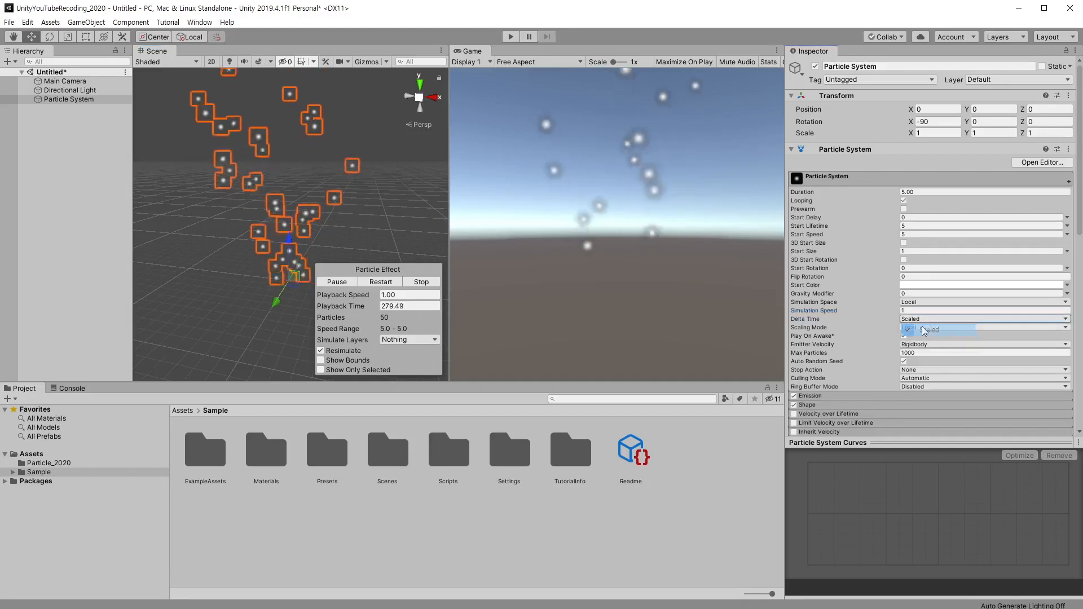
click(915, 320)
click(940, 327)
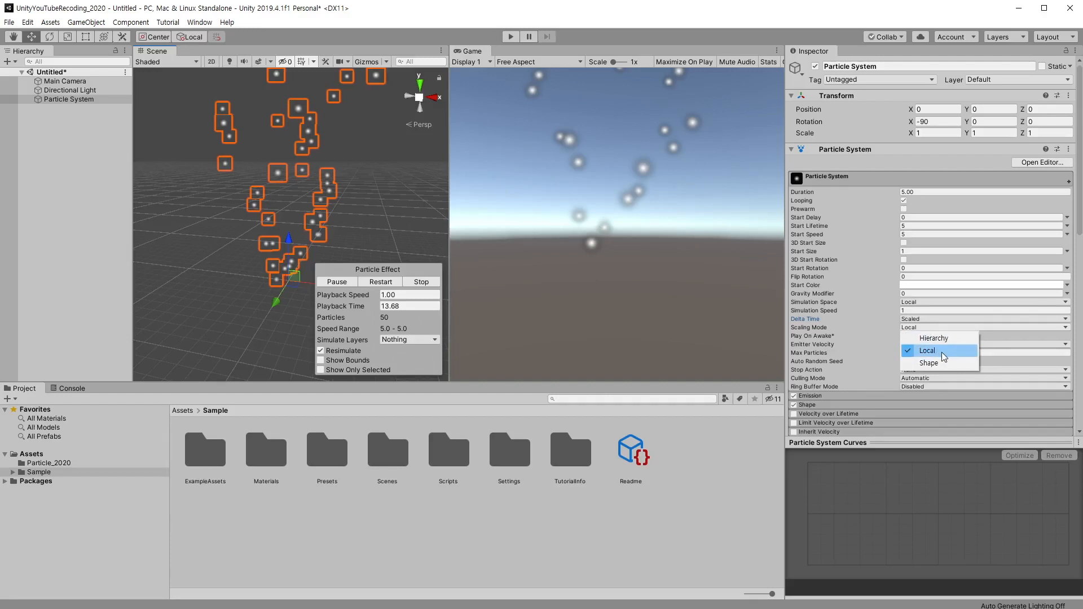
click(941, 351)
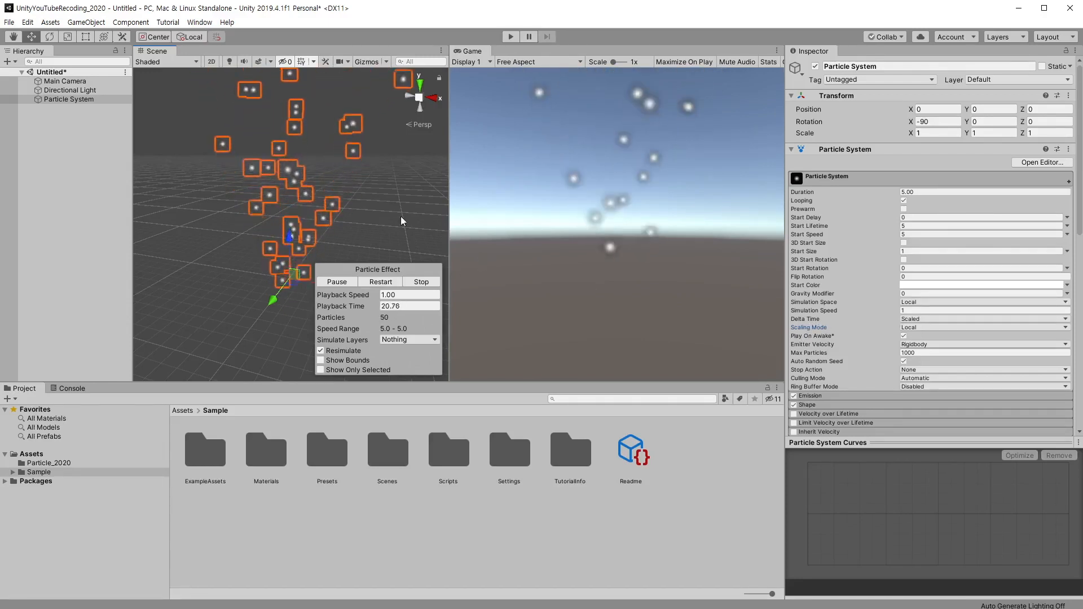
Step: Activate the Scale tool and enlarge the particle system uniformly to a scale of about 2.2
alt+drag(314, 237, 313, 219)
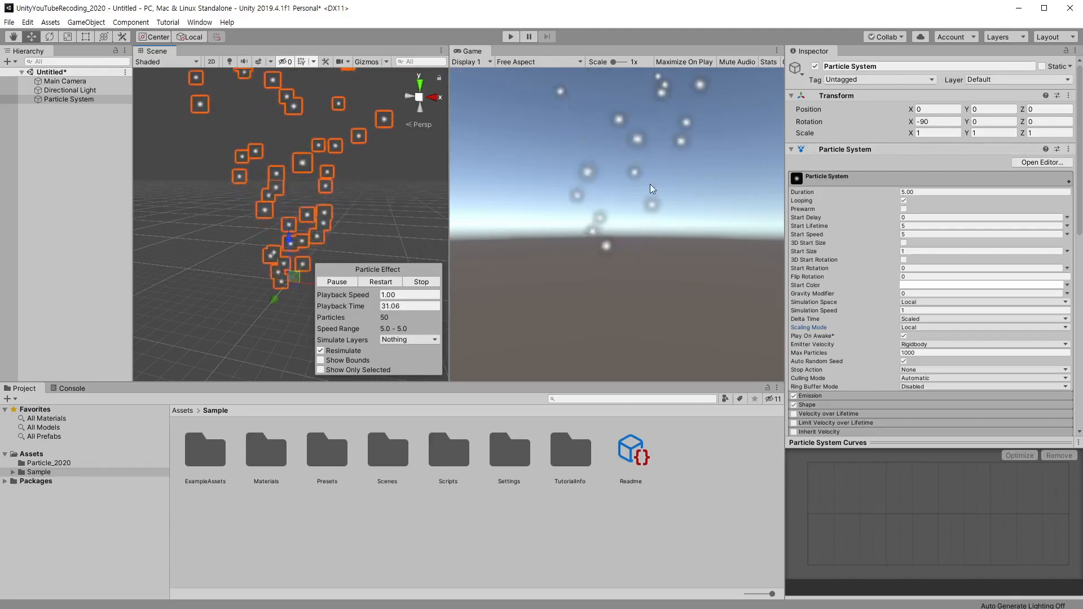
key(r)
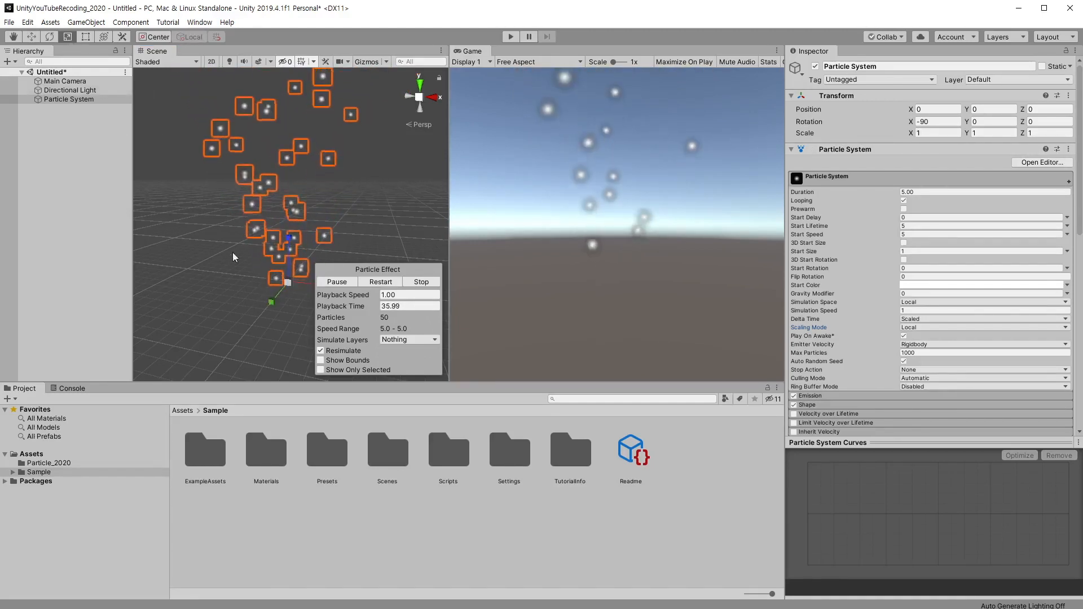
drag(288, 282, 285, 231)
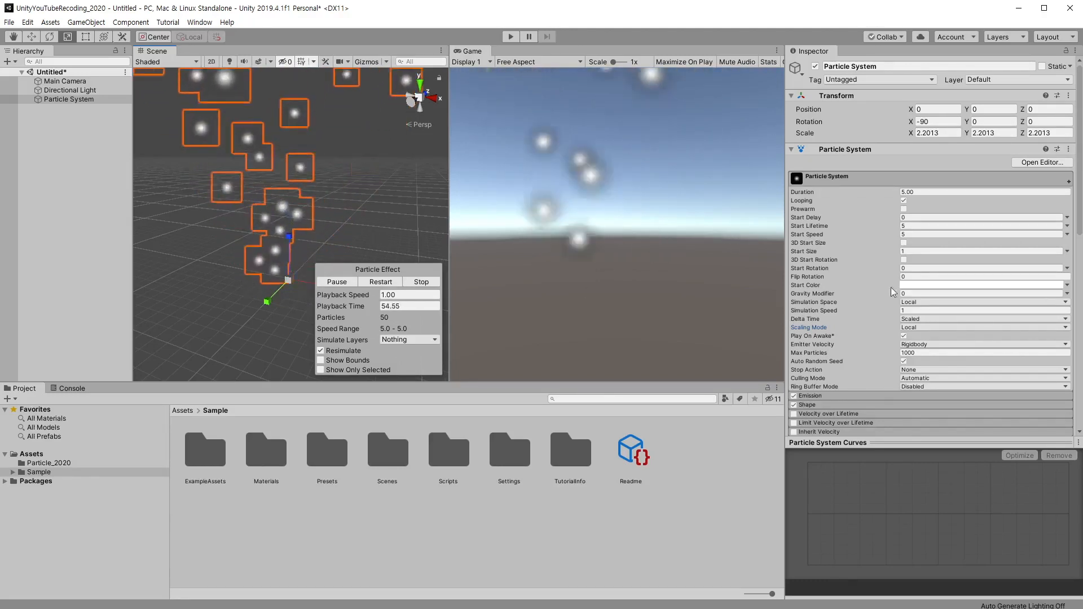
Step: Set Scaling Mode to Hierarchy and reset the particle system's scale to 1 on X, Y and Z
click(927, 328)
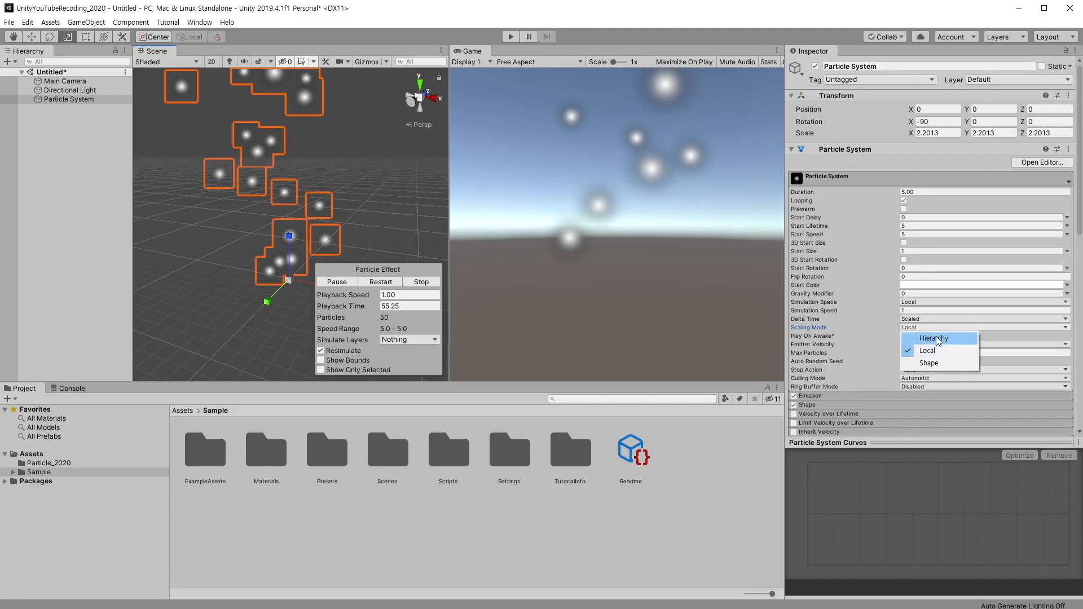
click(935, 339)
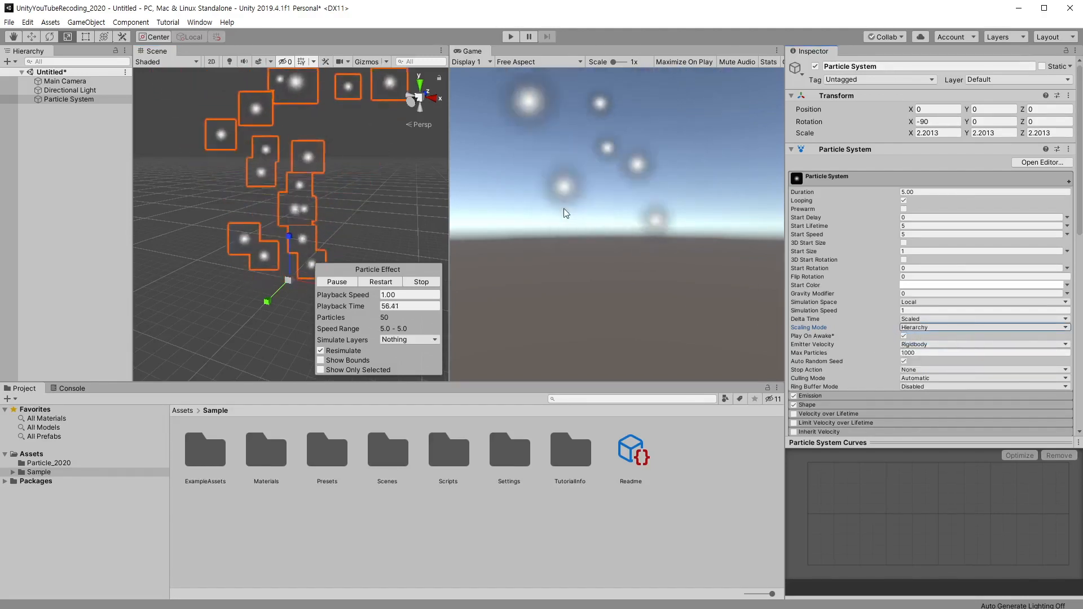
click(948, 133)
text(1)
key(Tab)
text(1)
key(Tab)
text(1)
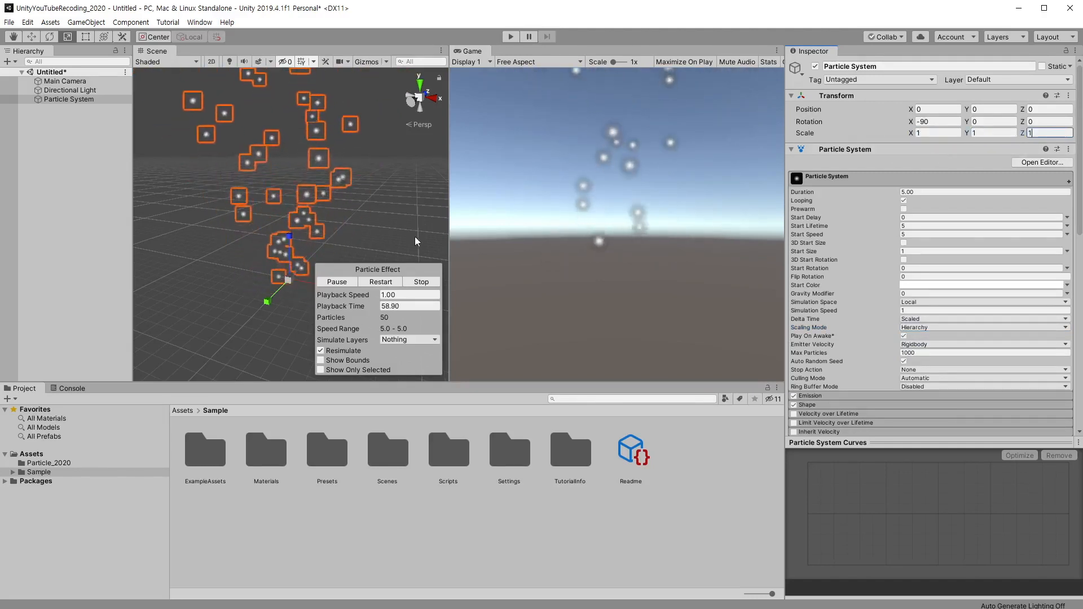
Step: Create an empty GameObject at the root of the scene hierarchy
click(85, 152)
right_click(77, 141)
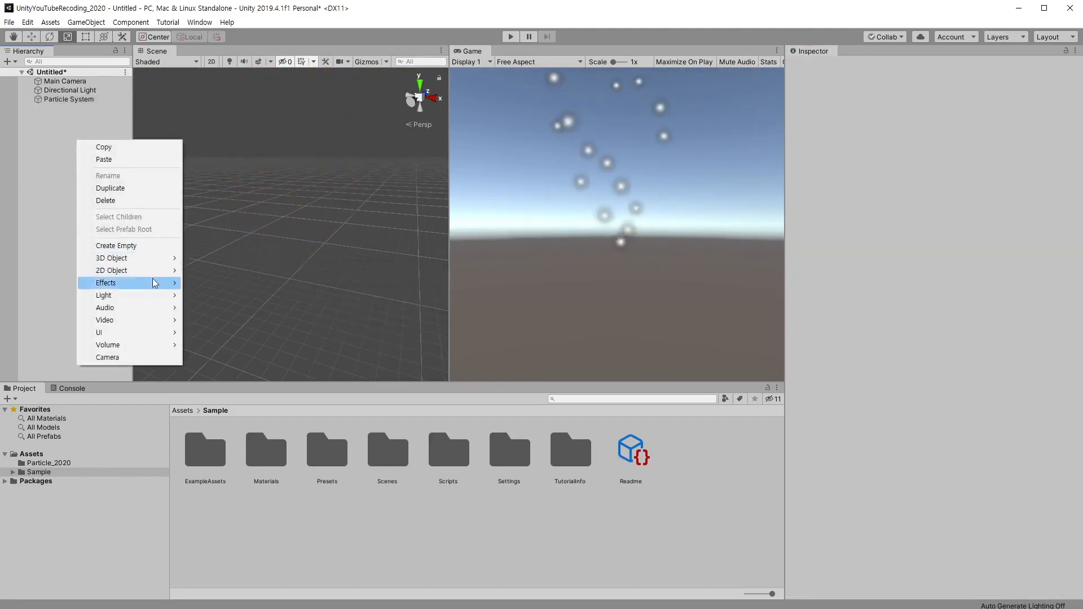
click(140, 247)
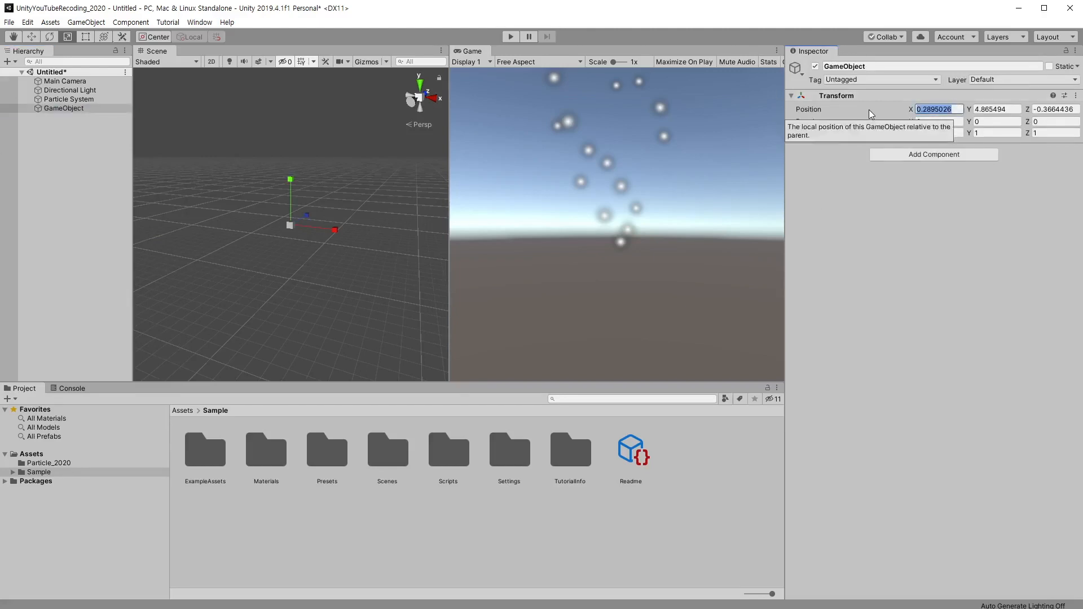
Step: Set the empty GameObject's position to 0 on X, Y and Z and make the particle system its child
text(0)
key(Tab)
text(0)
key(Tab)
text(0)
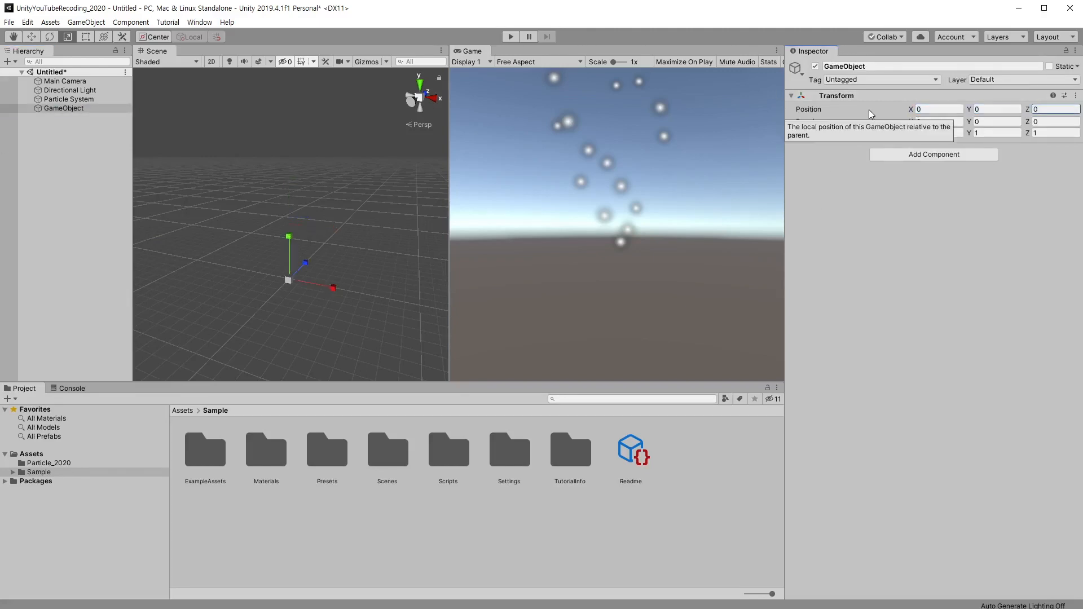
drag(74, 98, 74, 108)
click(74, 101)
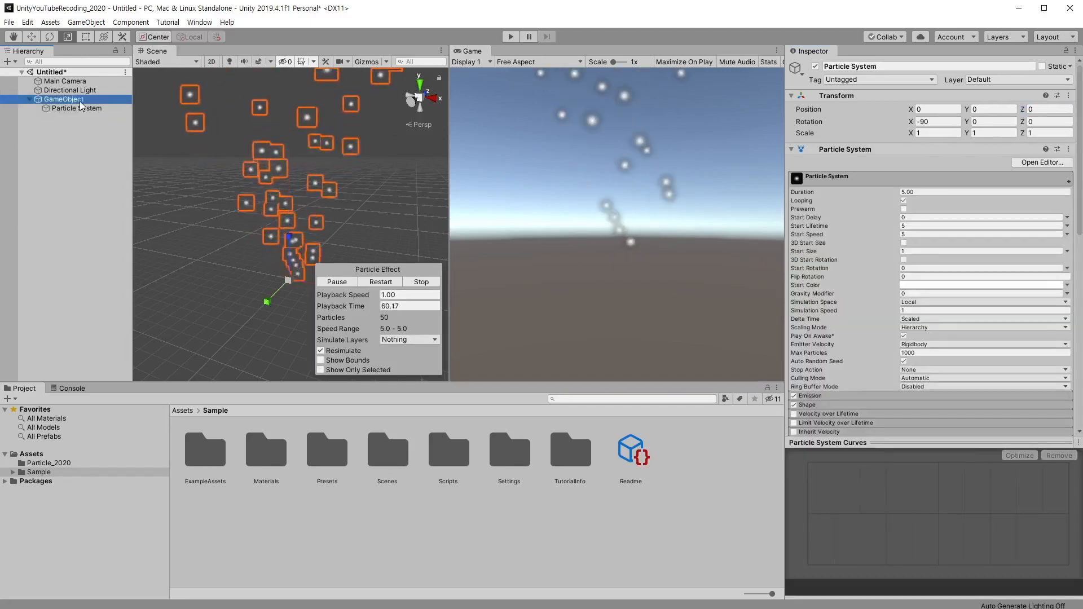
Step: Enlarge the child particle system uniformly to a scale of about 1.37 and set its Scaling Mode to Local
click(86, 108)
drag(286, 280, 280, 209)
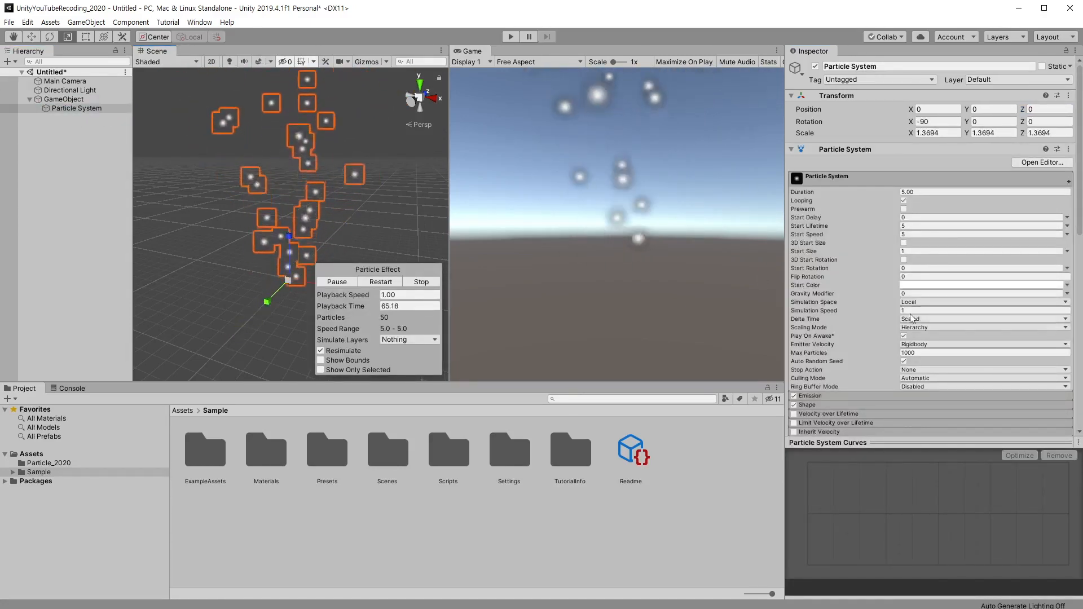
click(935, 327)
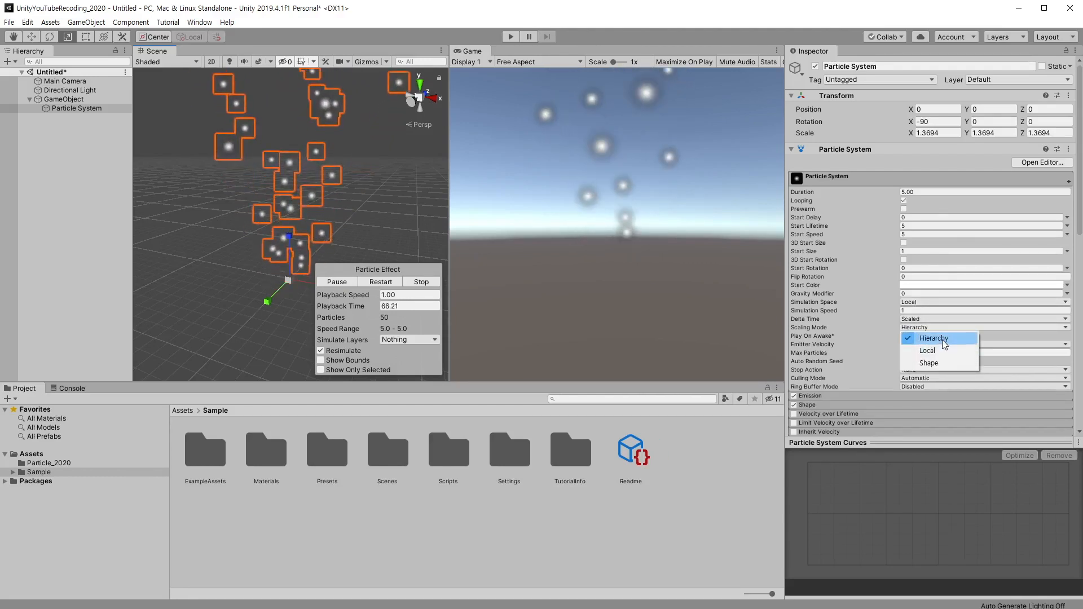
click(944, 344)
click(932, 328)
click(928, 351)
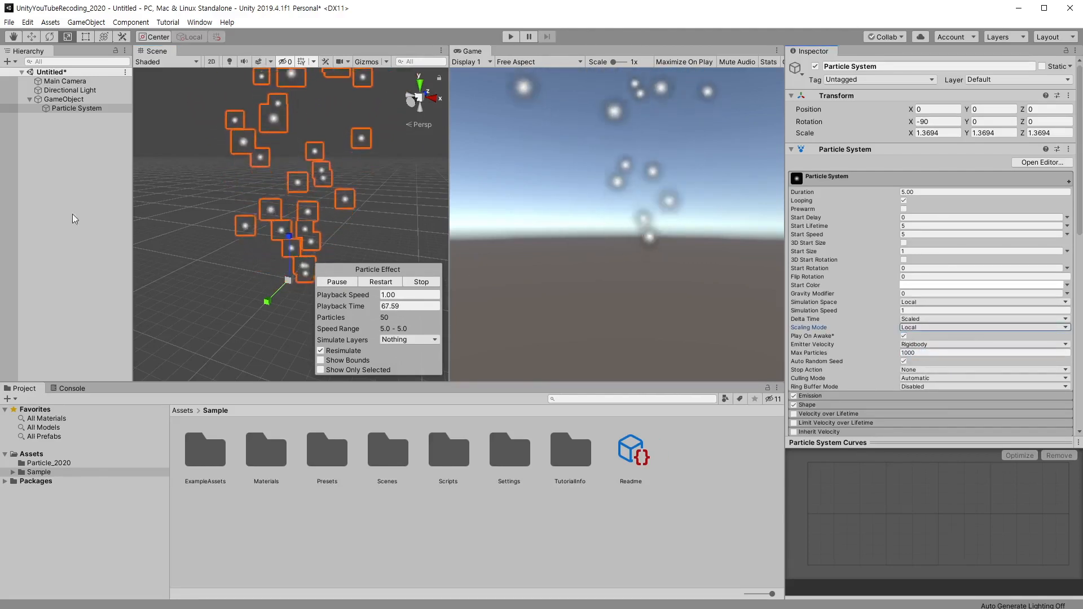
Step: Try a Scale X of 14 on the particle system and reset its scale to 1 on all axes
click(936, 133)
text(14)
key(Tab)
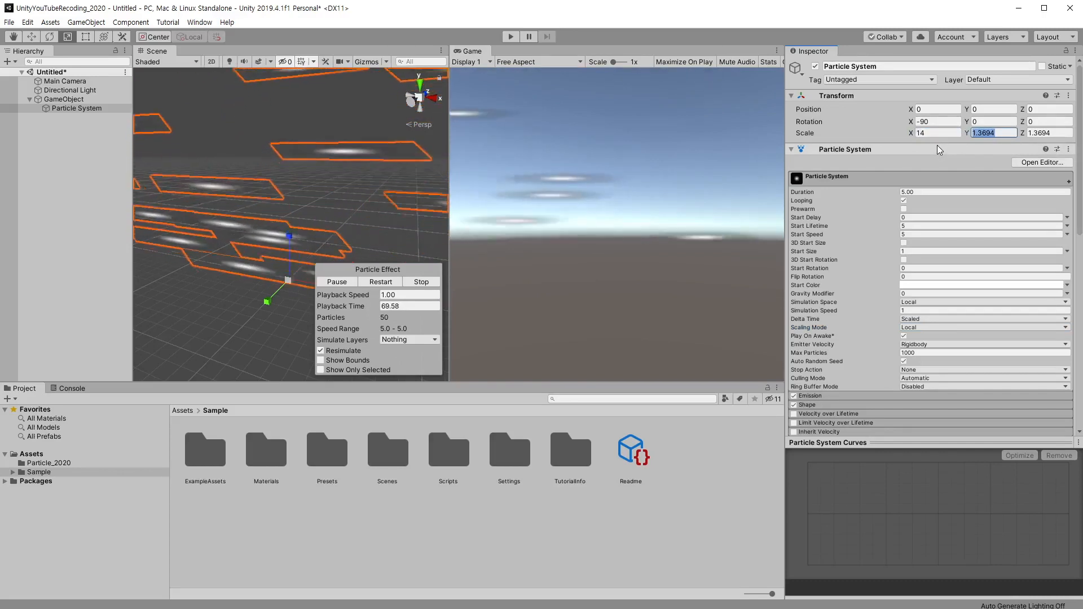
key(shift+Tab)
text(1)
key(Tab)
text(1)
key(Tab)
text(1)
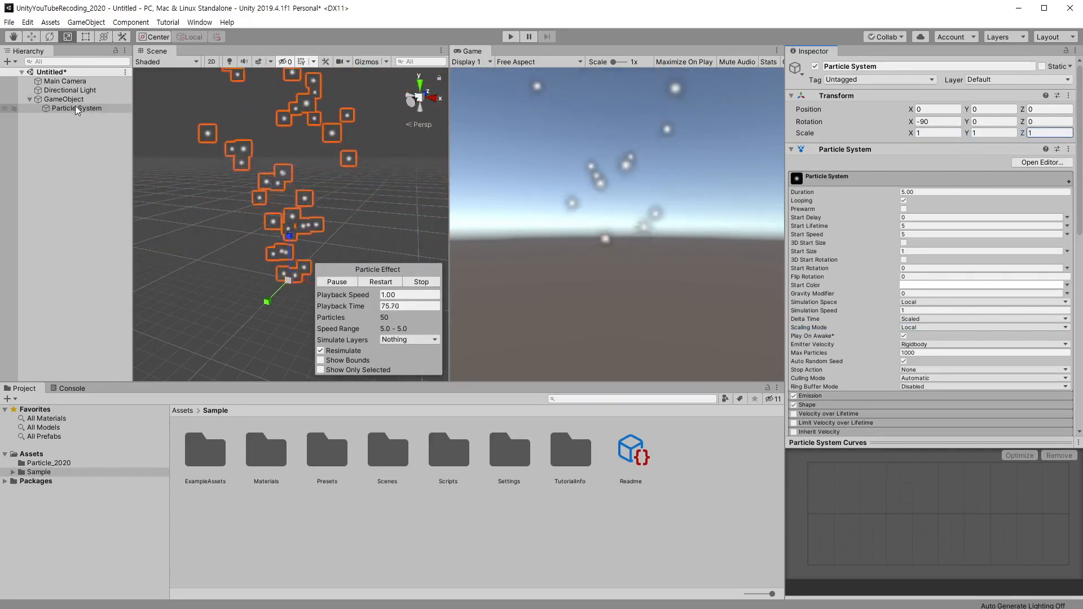
Step: Scale the parent GameObject up uniformly to about 2.19 in the scene
click(50, 100)
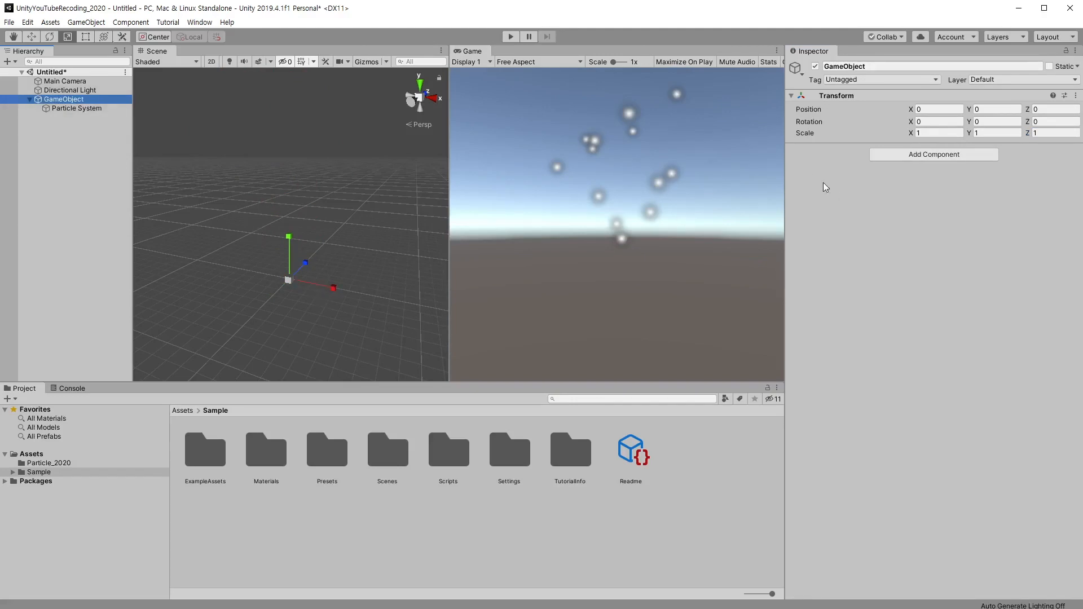
drag(291, 280, 311, 254)
drag(286, 206, 274, 195)
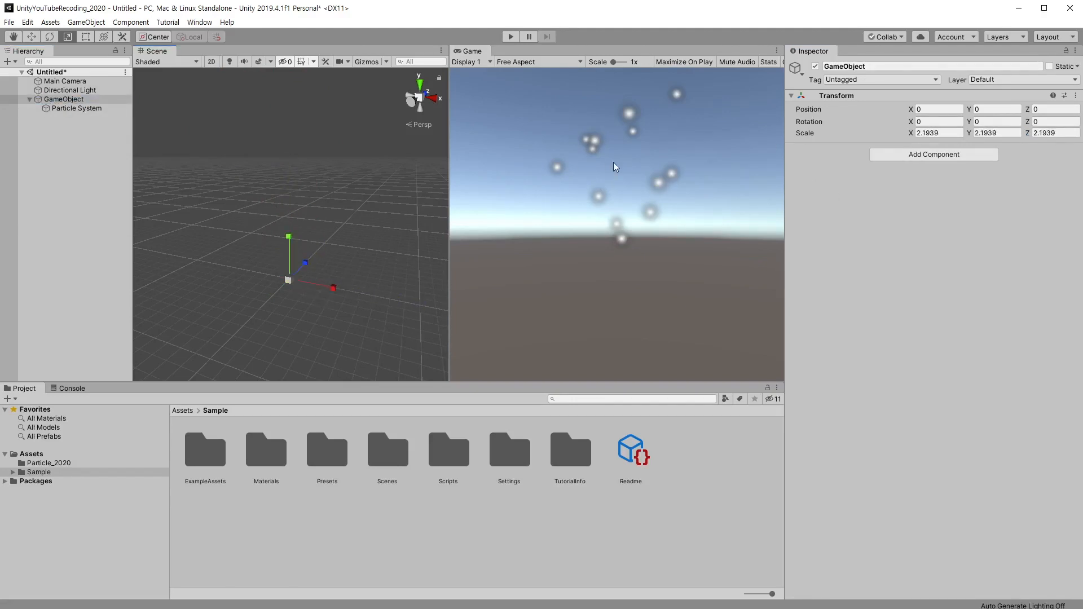
Step: Compare the parent and child scale values and set the particle system's Scaling Mode to Hierarchy
click(76, 108)
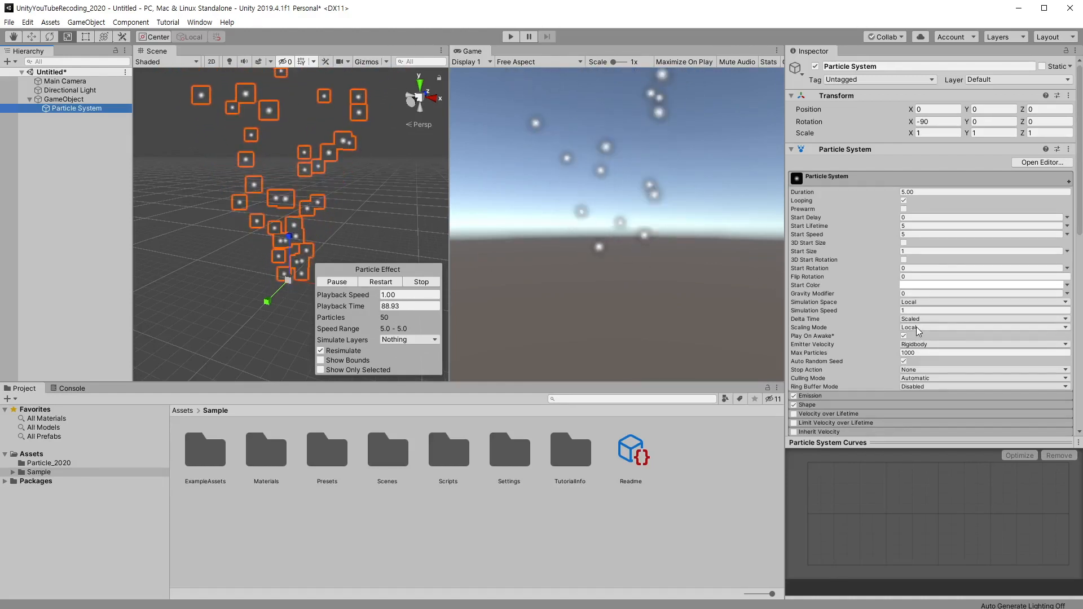
click(91, 99)
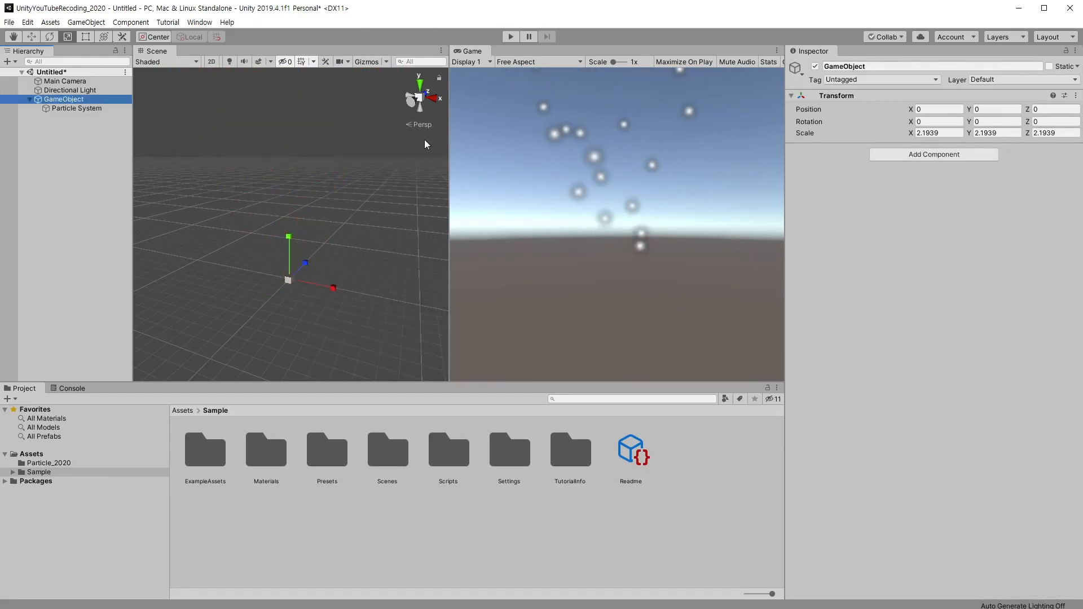
key(Down)
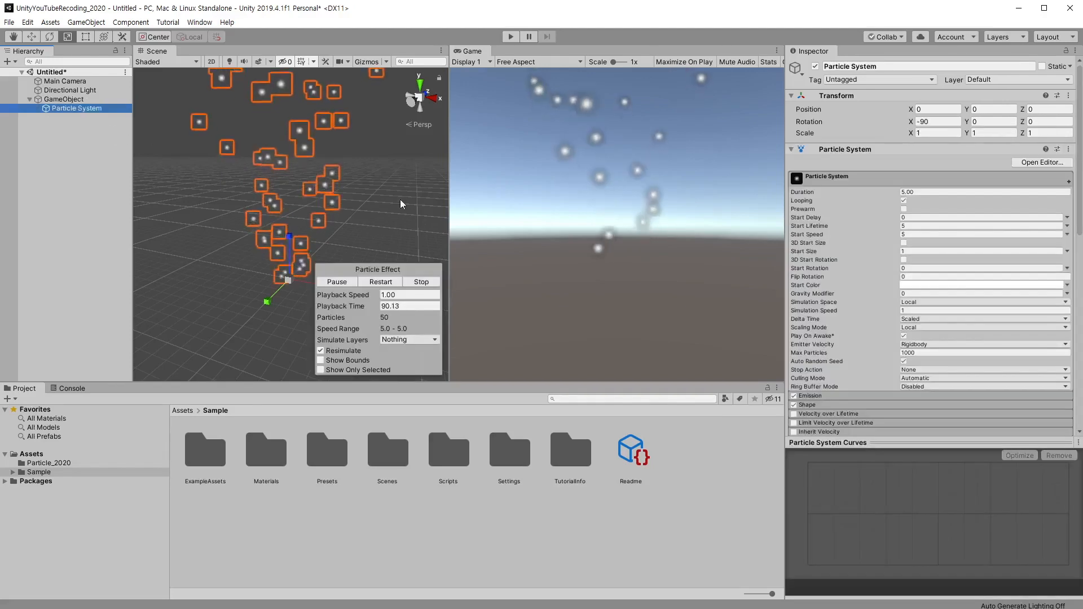
click(911, 328)
click(931, 338)
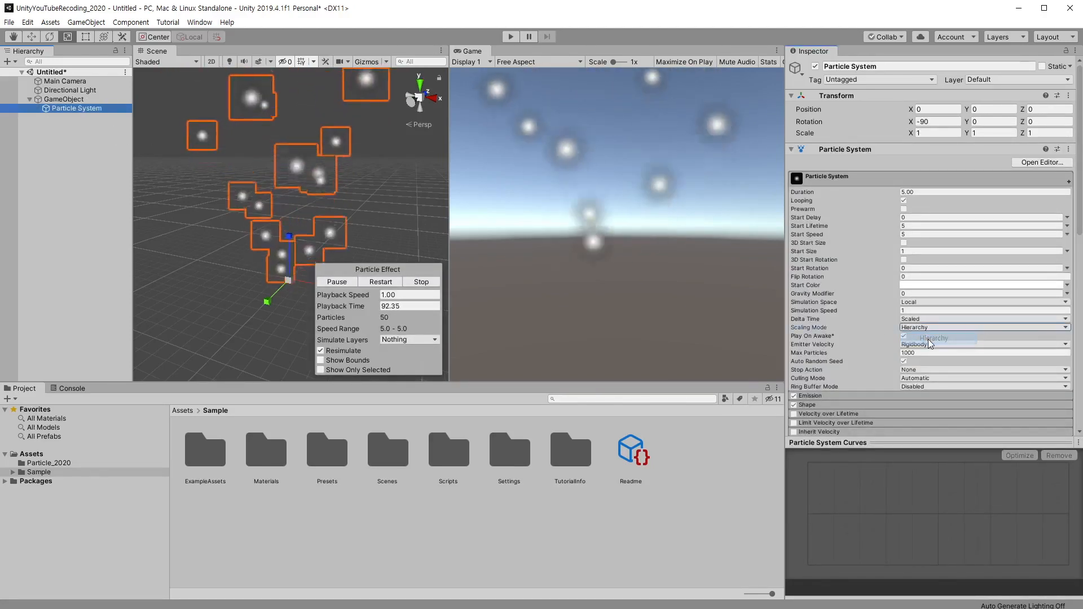
Step: Enlarge the parent GameObject further and set the child particle system's Scaling Mode back to Local
key(Up)
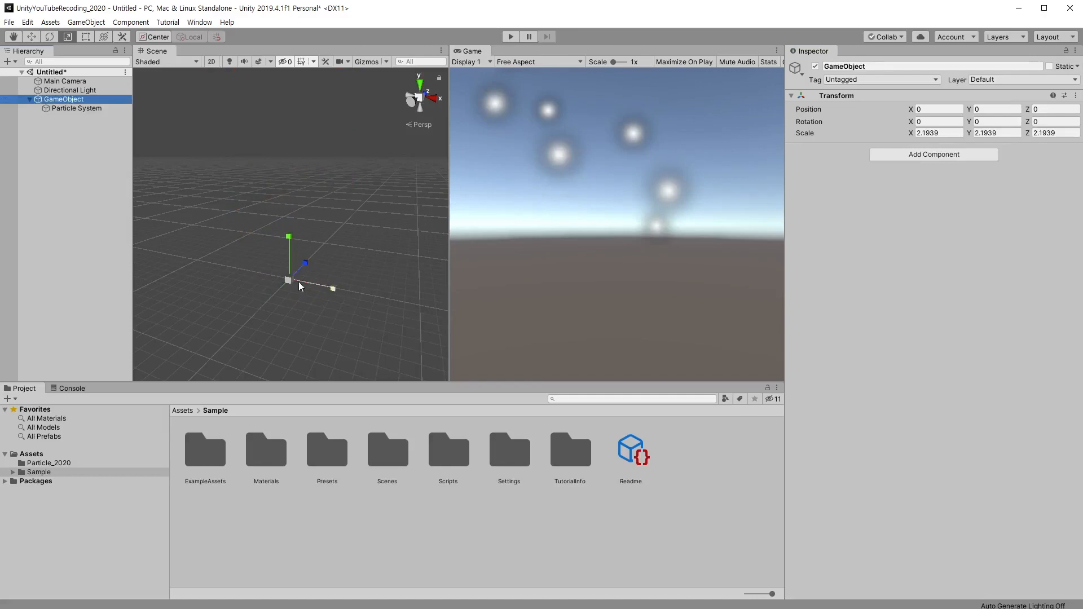
drag(299, 282, 273, 267)
click(88, 108)
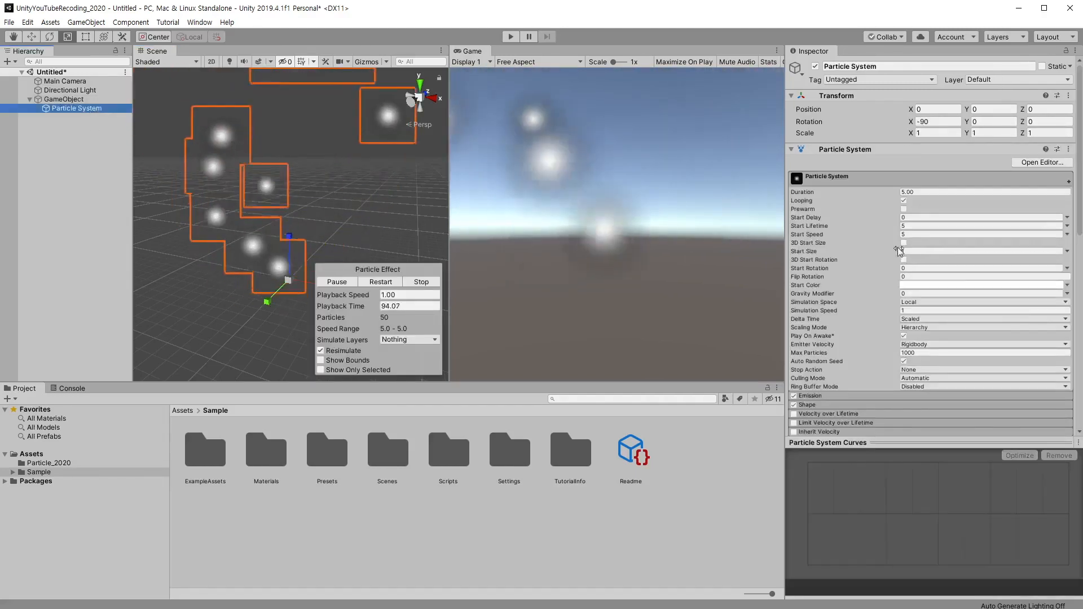
click(928, 328)
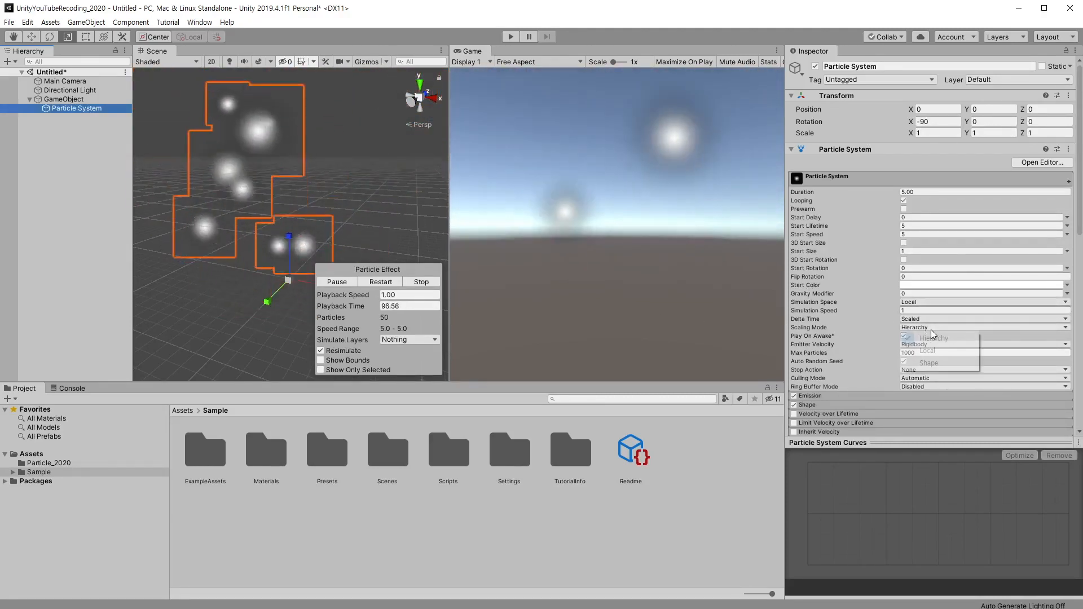
click(927, 350)
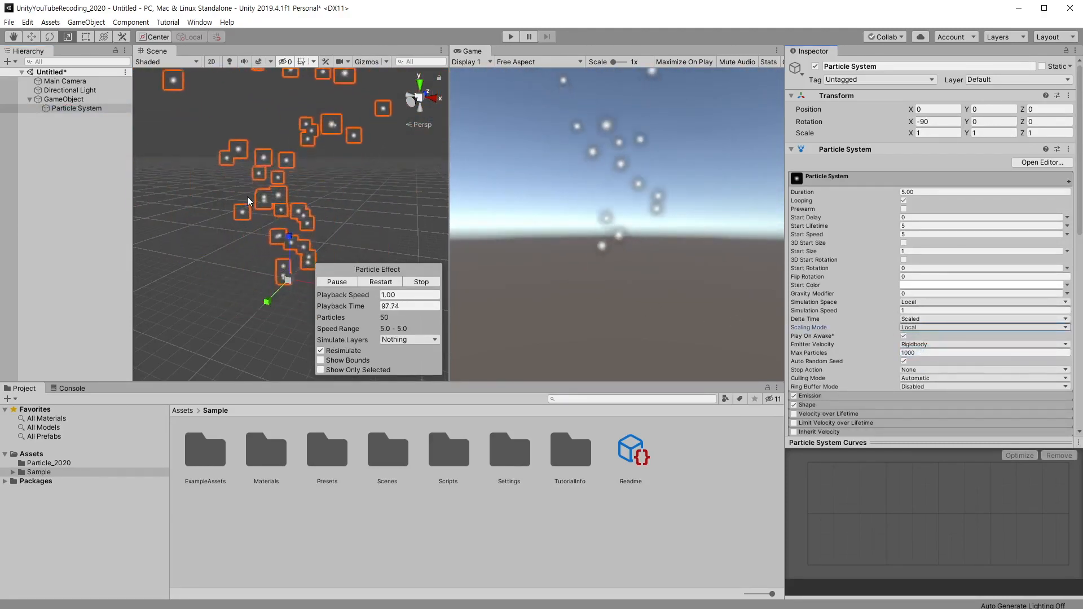
Step: Rescale the parent GameObject uniformly to about 4.99 with the child particle system in Local scaling mode
click(76, 100)
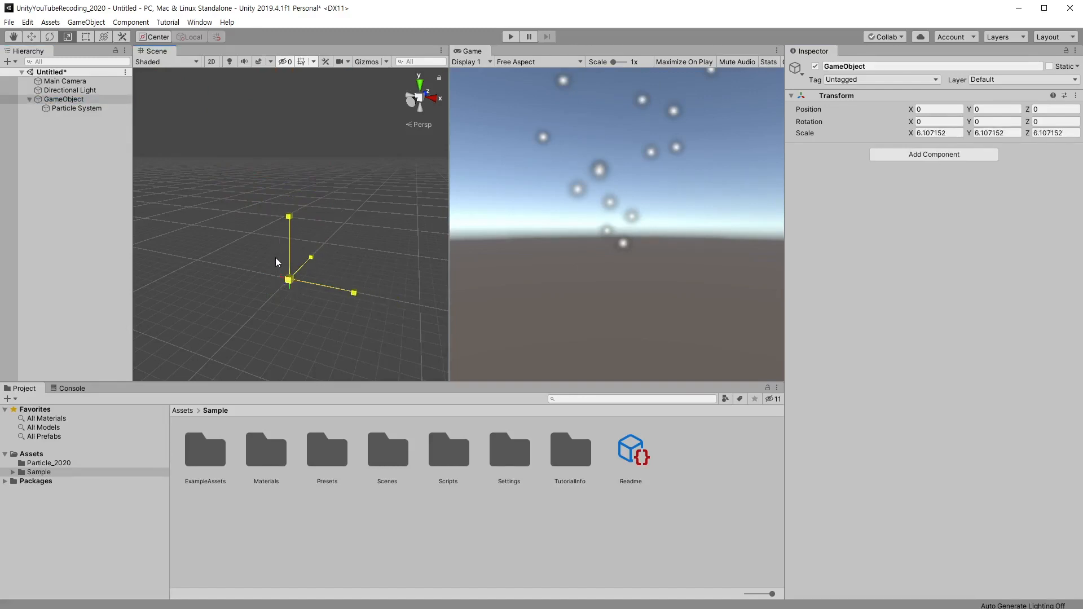
click(79, 109)
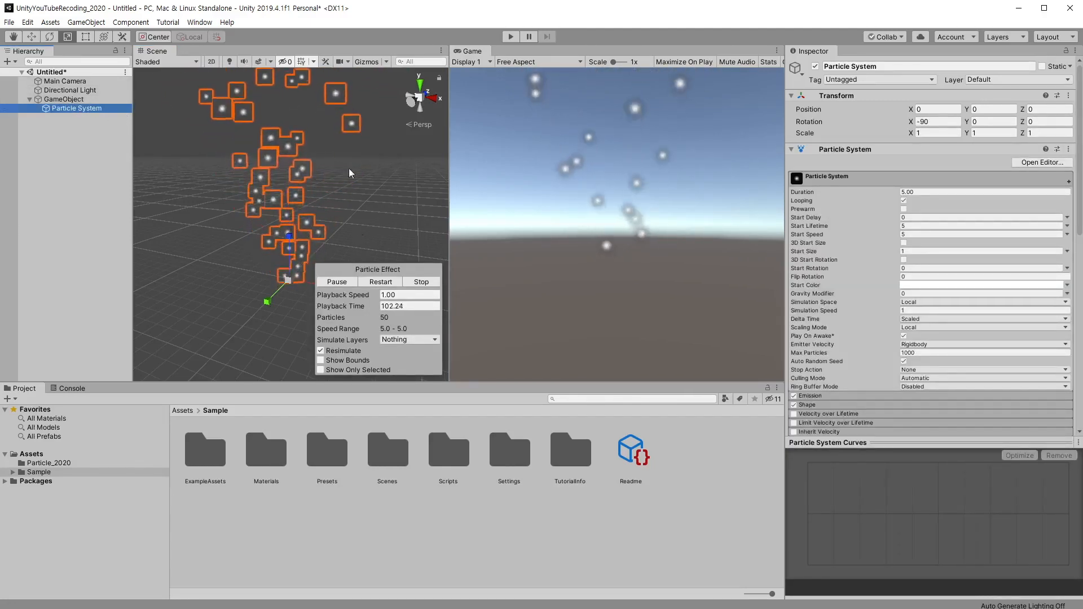
click(63, 99)
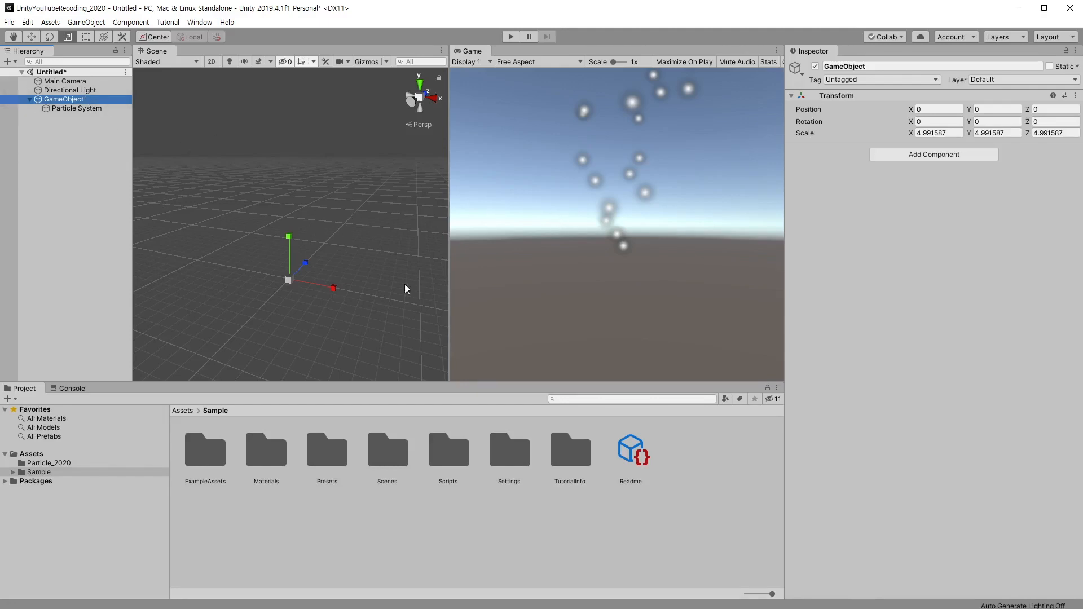
drag(294, 280, 297, 244)
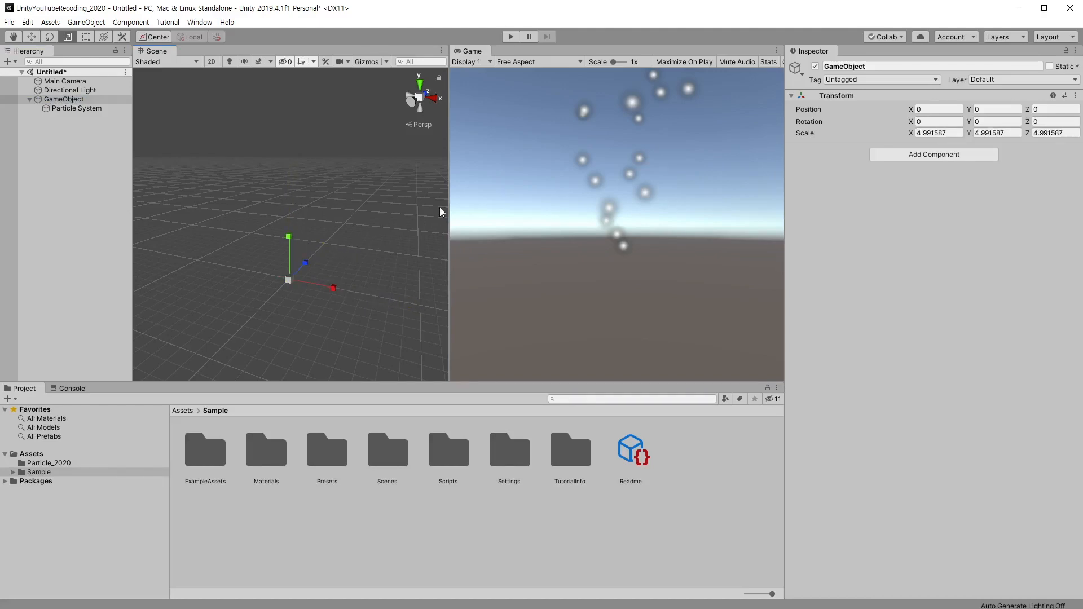
Step: Switch the child particle system's Scaling Mode to Hierarchy, followed by Shape
click(91, 109)
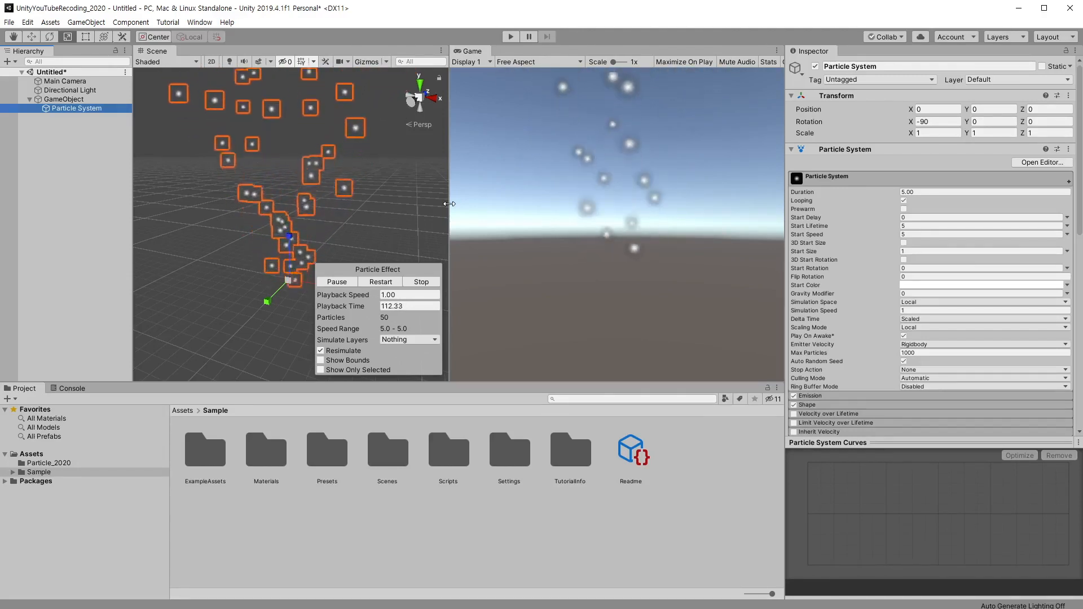
click(914, 327)
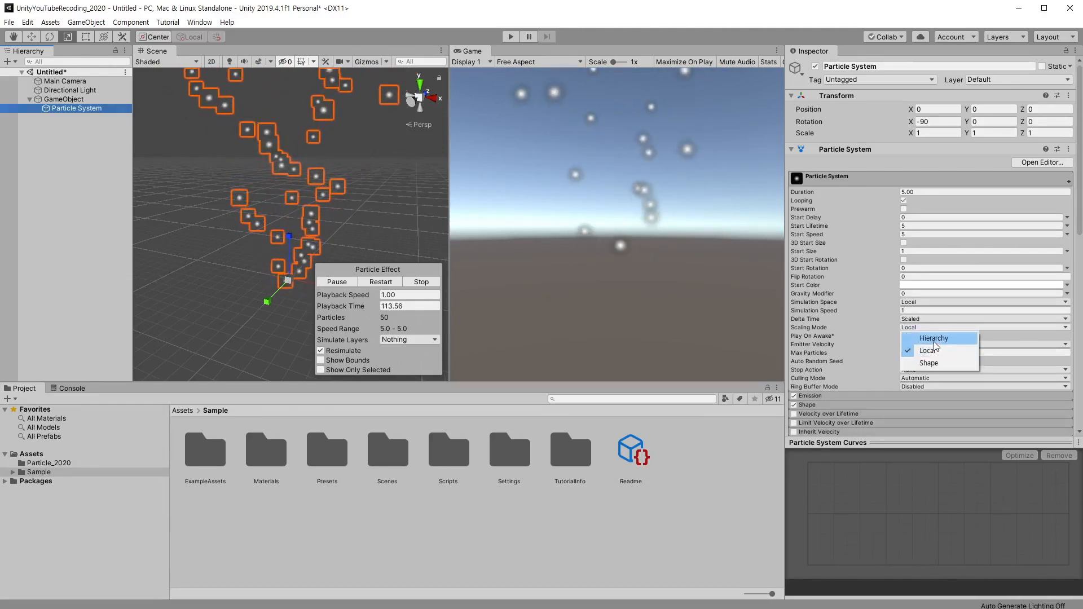
click(934, 339)
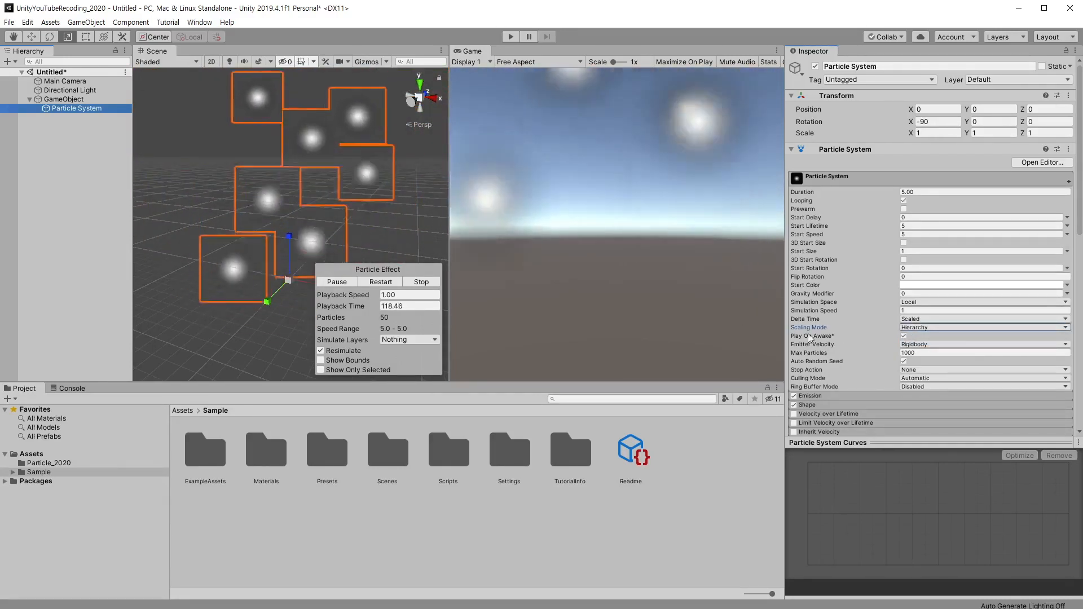
click(912, 327)
click(923, 360)
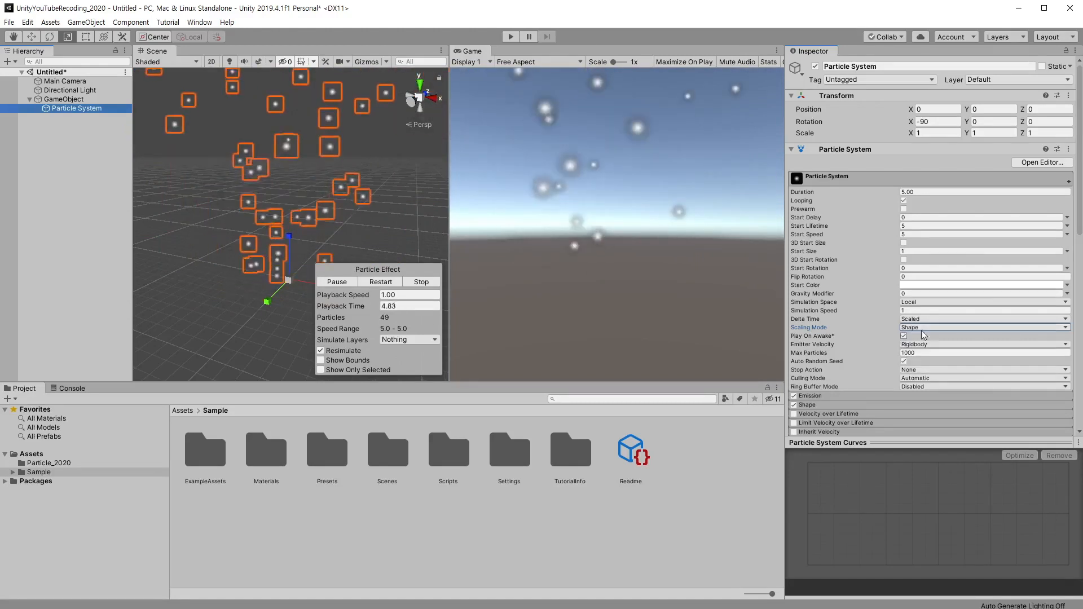
Step: Move the particle system out of its parent to the scene root and delete the empty GameObject
click(88, 100)
click(87, 108)
drag(87, 107, 83, 181)
click(82, 101)
key(Delete)
click(78, 101)
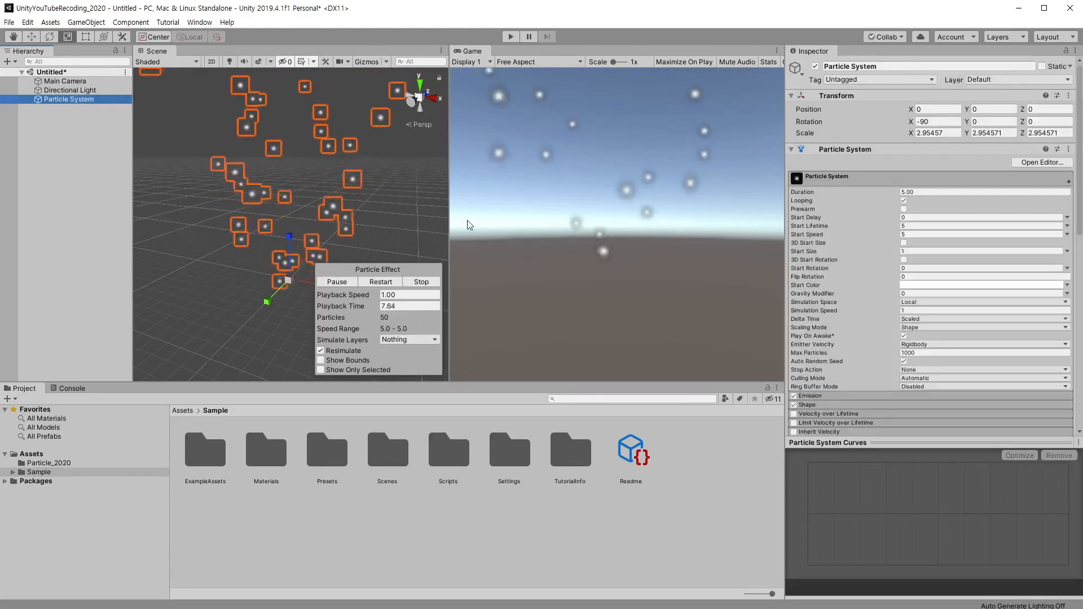
Step: Scale the particle system uniformly to about 9.86 in Shape mode and to about 1.76 in Local mode
drag(289, 280, 236, 102)
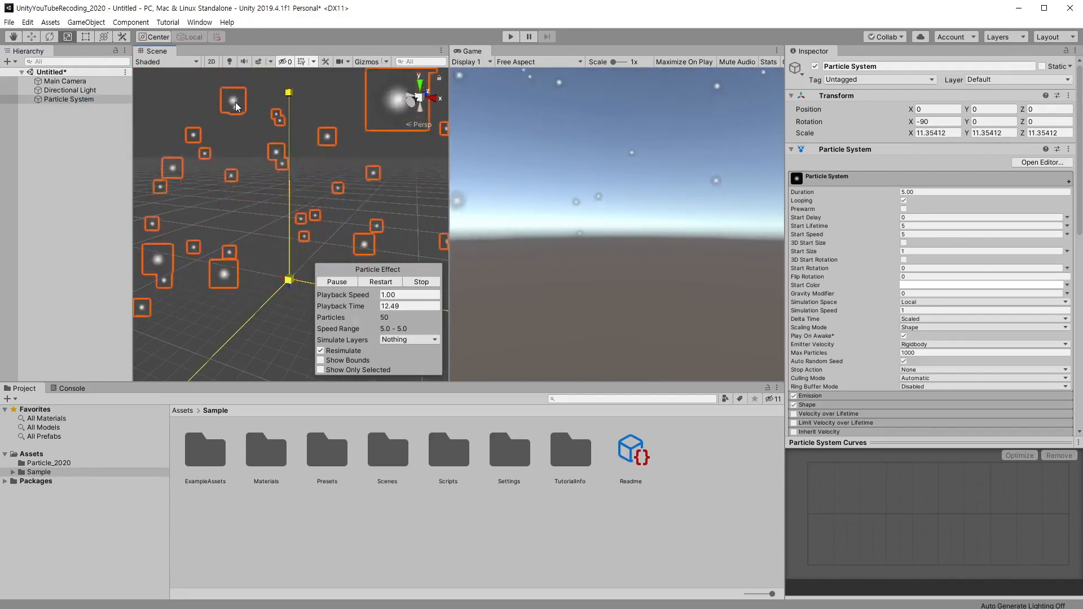
click(911, 327)
click(918, 347)
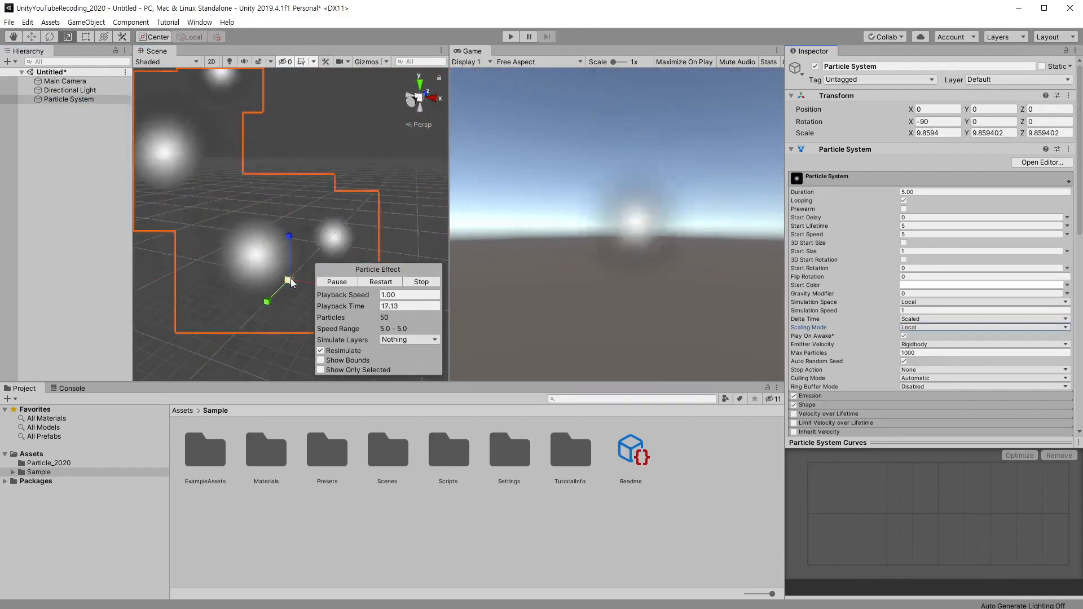
drag(288, 281, 305, 328)
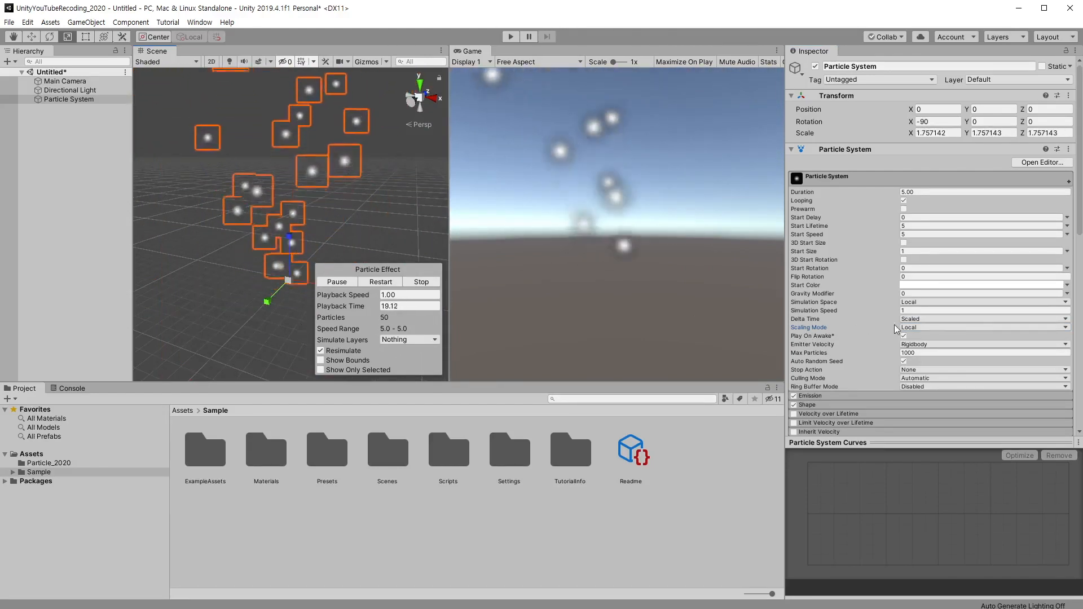
Step: Set Scaling Mode to Shape and vary the particle system's uniform scale in the scene
click(925, 327)
drag(290, 283, 252, 235)
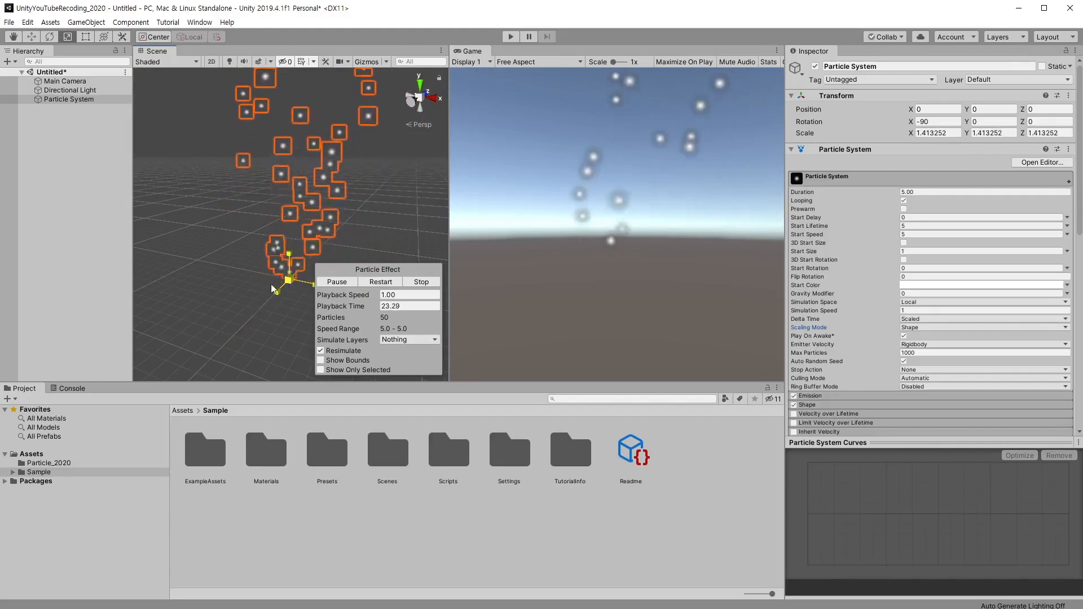
drag(274, 300, 212, 158)
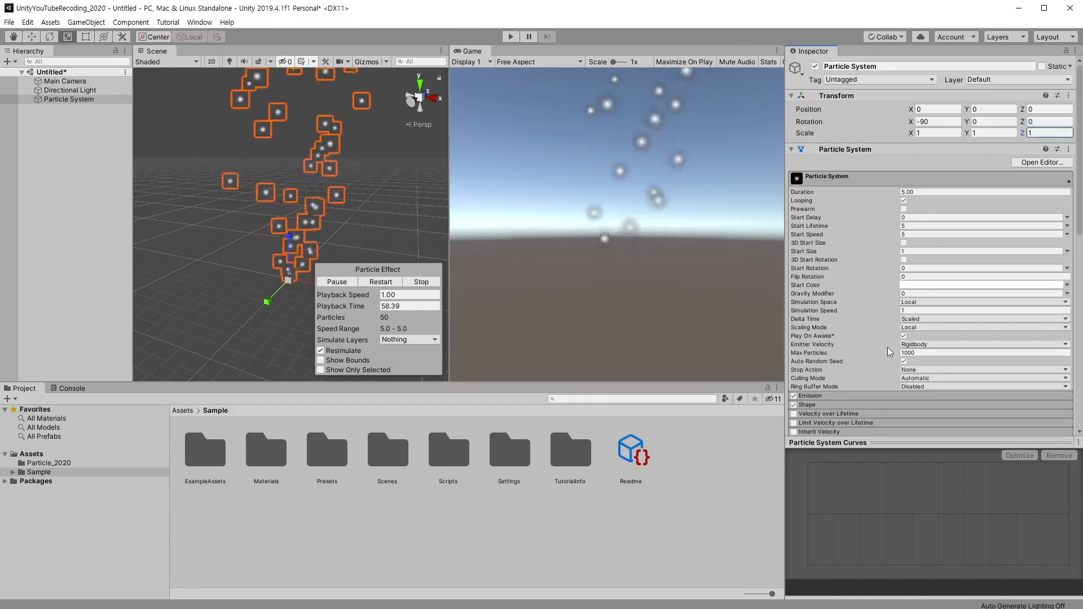
Step: Review the Emitter Velocity options, keeping Rigidbody, and set Max Particles to 10
click(925, 345)
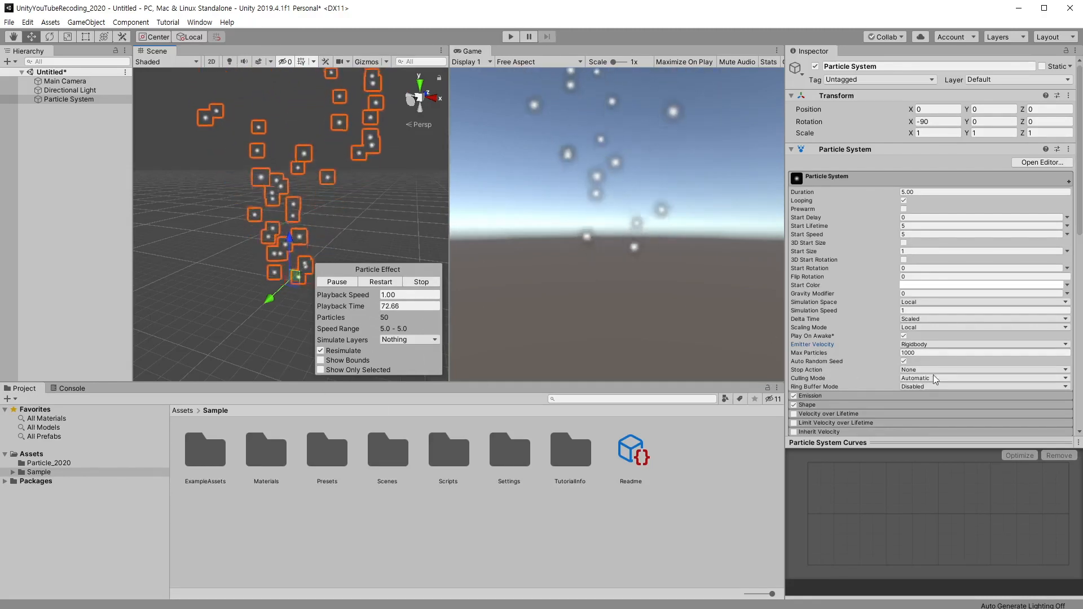
click(948, 353)
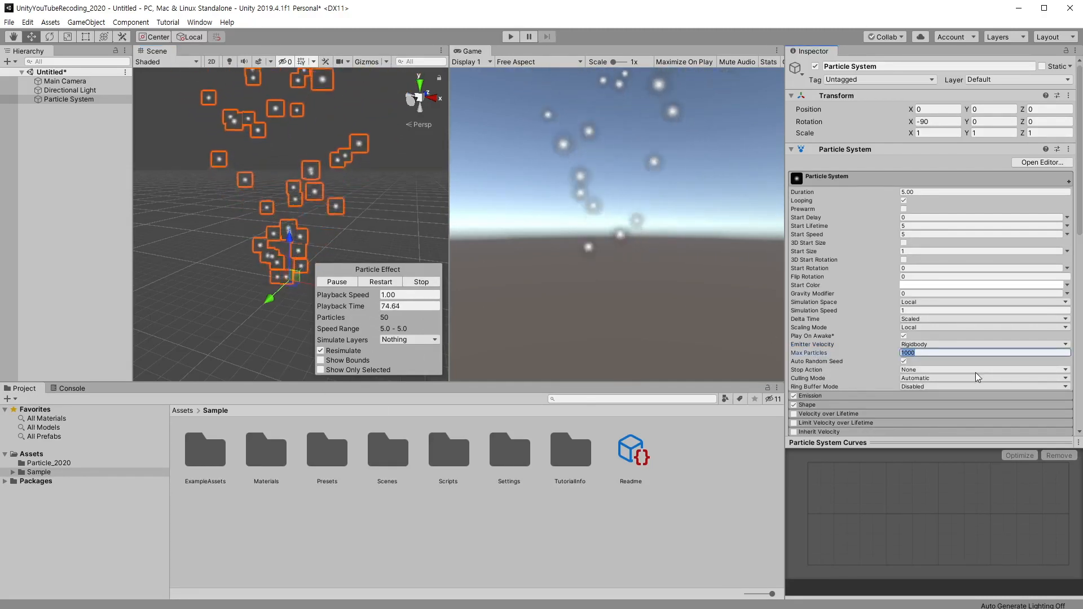
text(10)
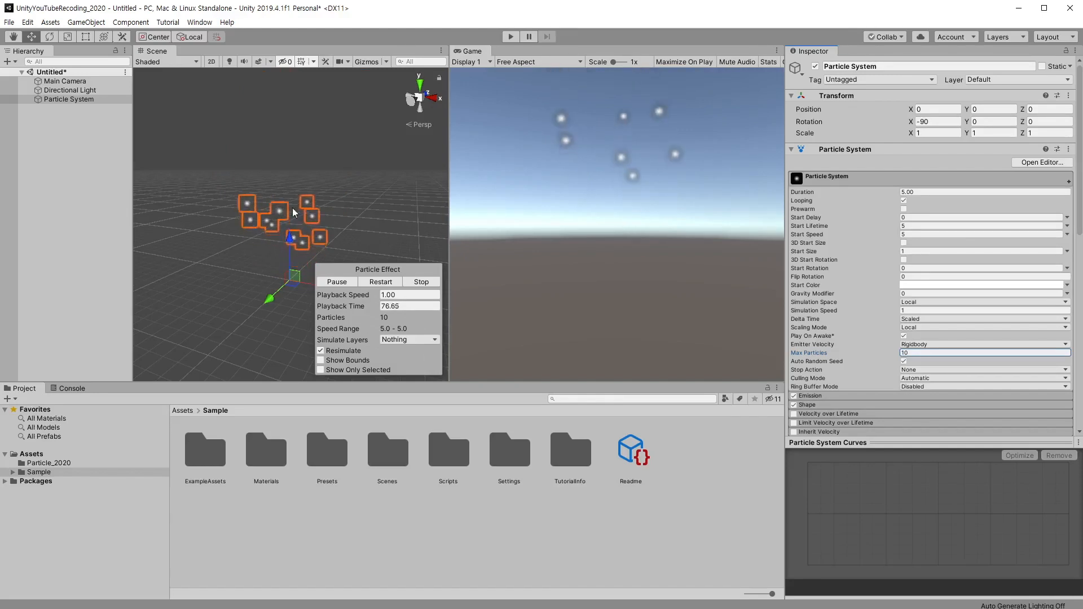
Step: Set Max Particles to 1000, try a limit of 30, and restore it to 1000
click(946, 353)
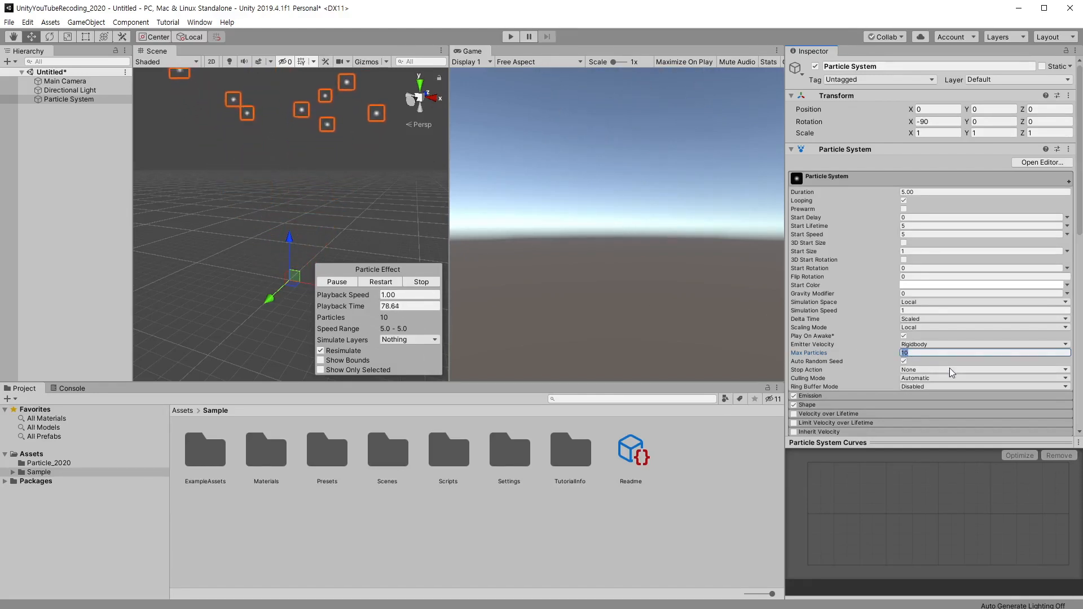
text(1000)
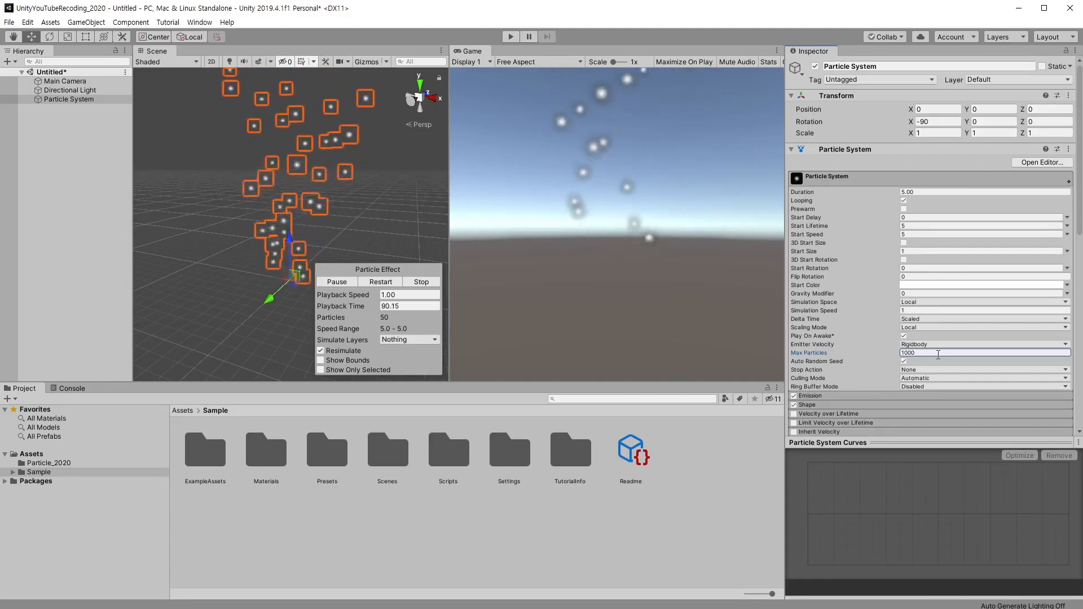
click(938, 355)
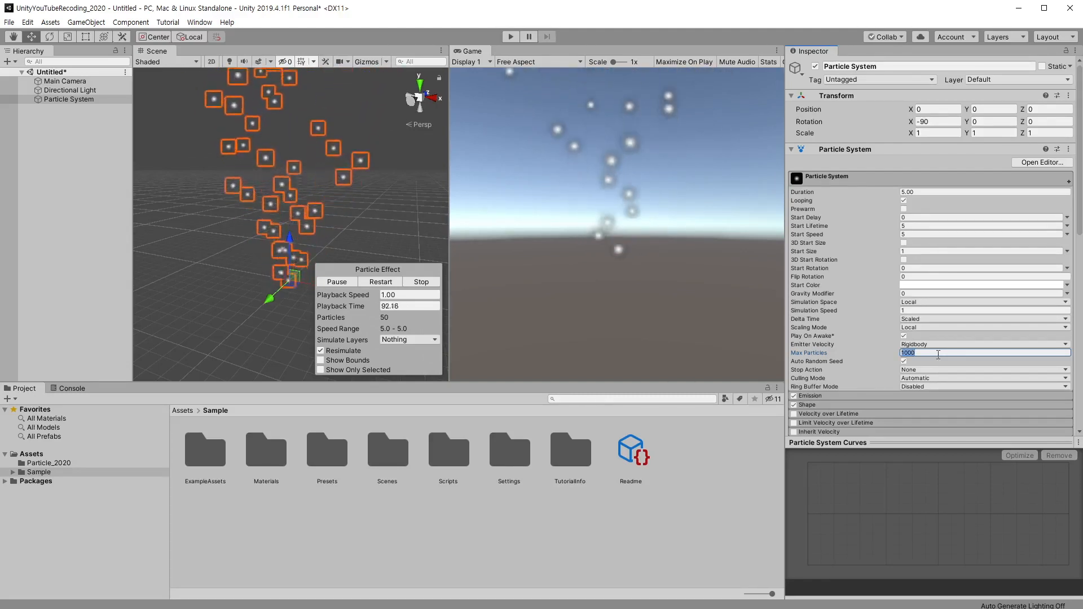
text(30)
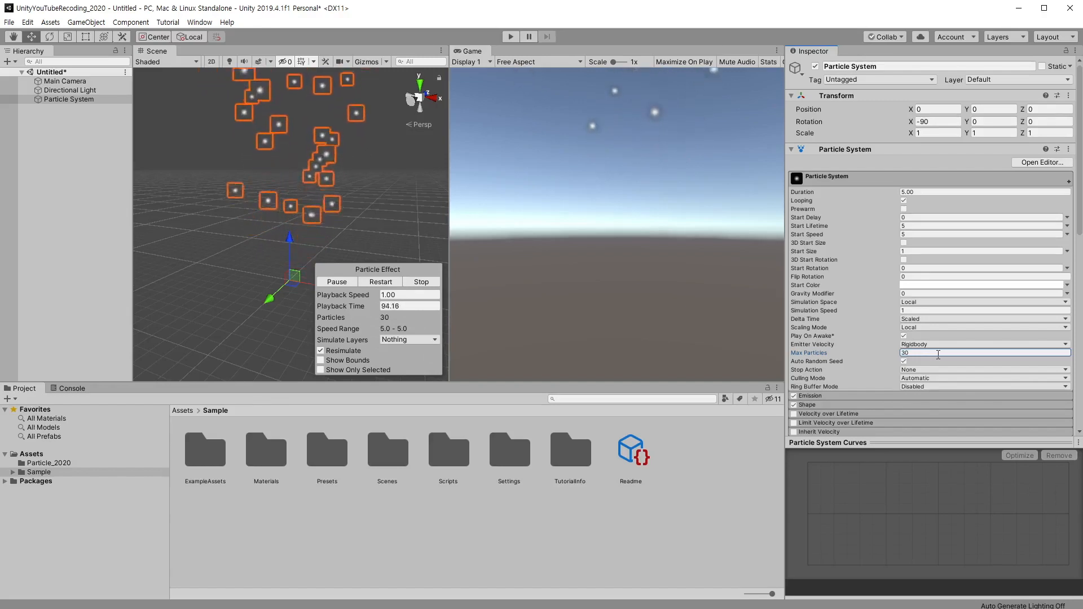
scroll(855, 265, down, 4)
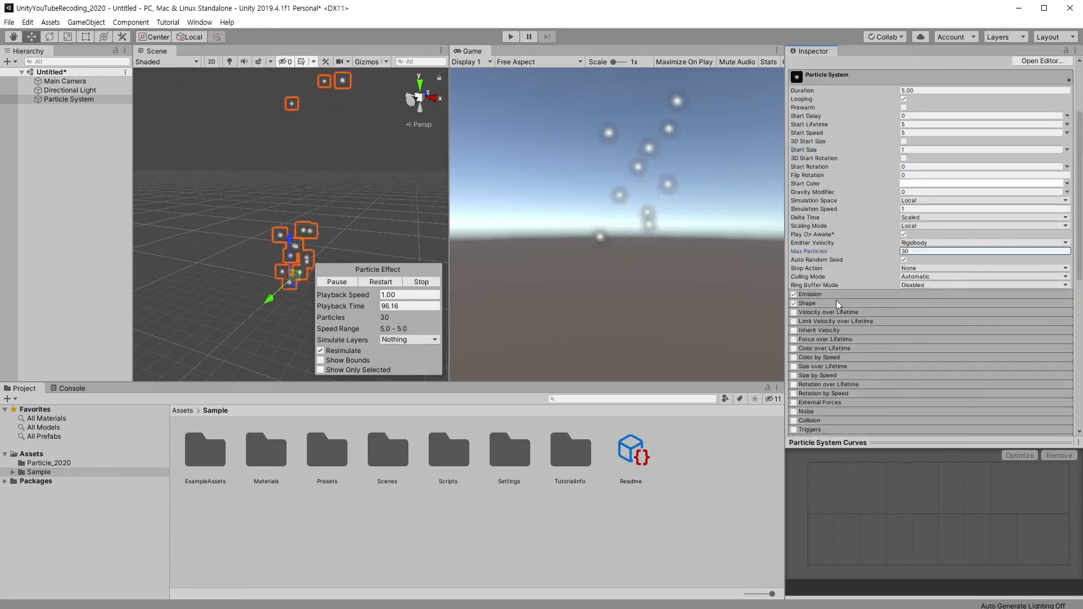
scroll(836, 300, up, 4)
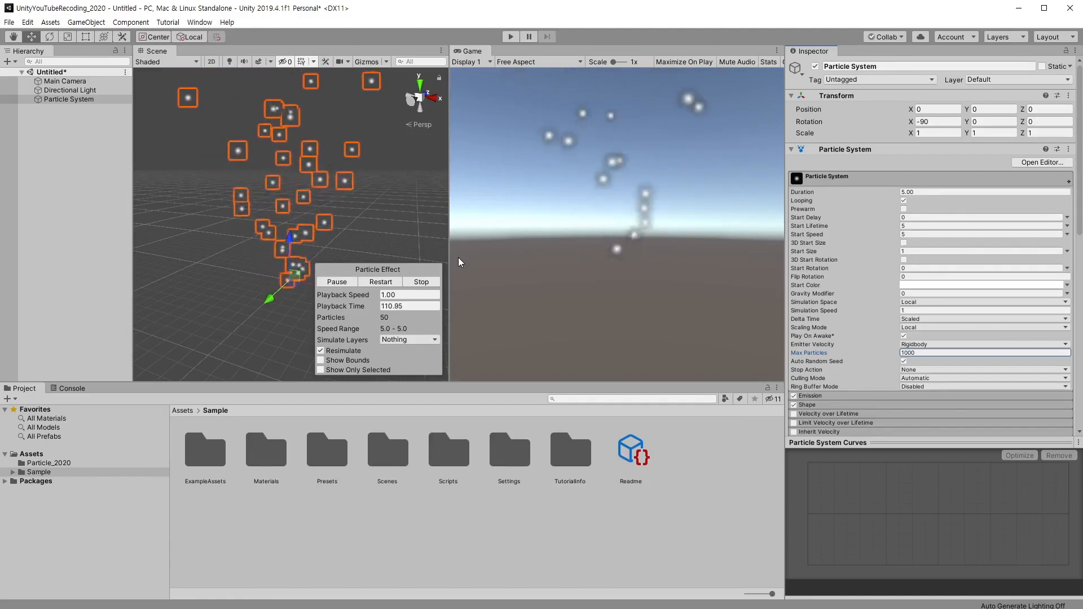
Step: Disable Auto Random Seed, leaving Random Seed at 0, and restart the particle simulation
click(904, 362)
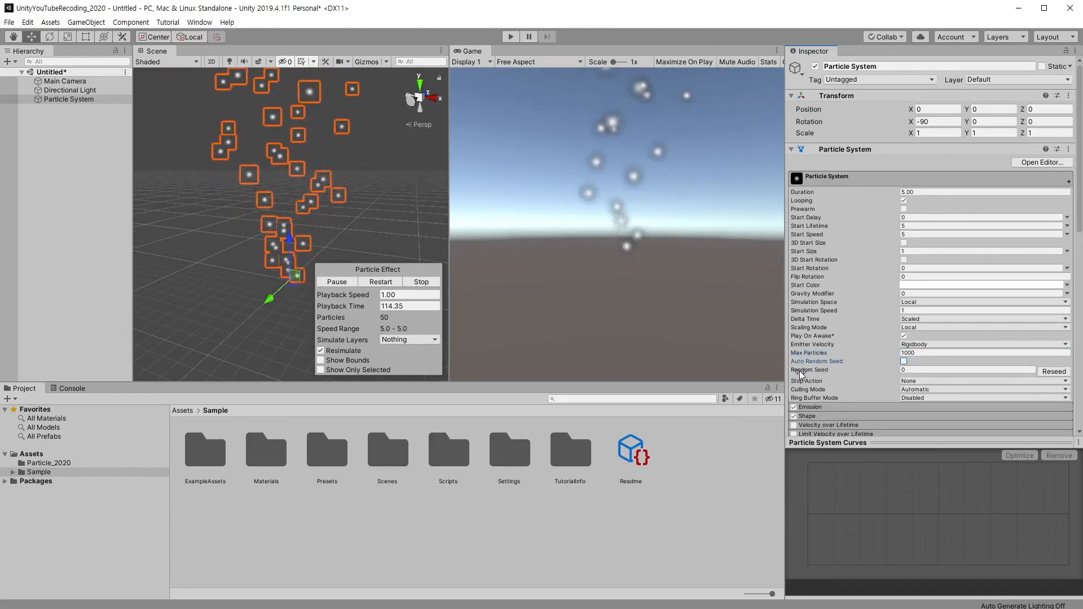
click(934, 370)
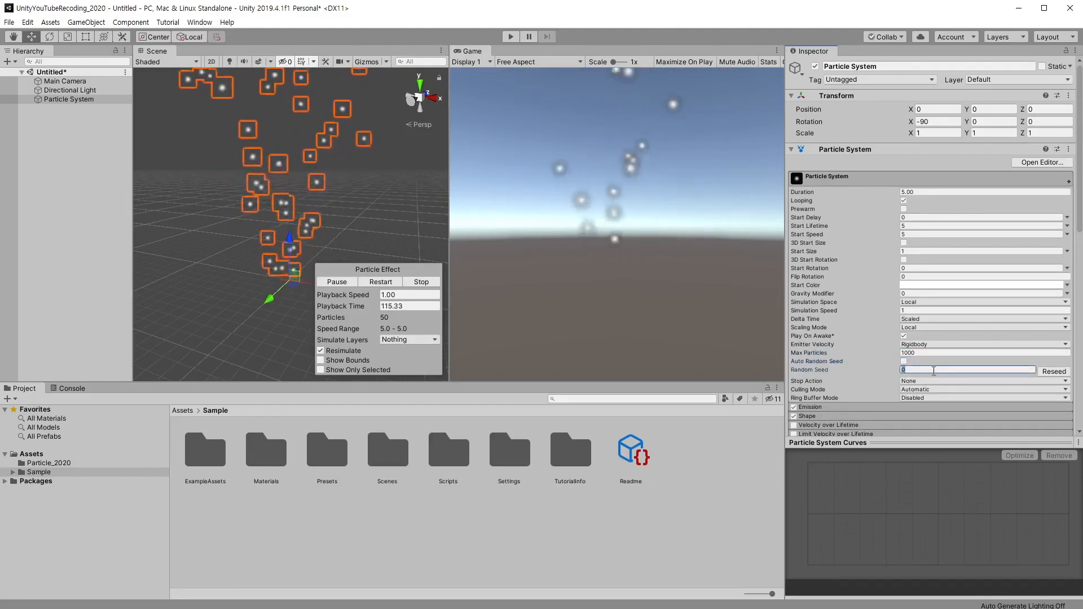
click(381, 282)
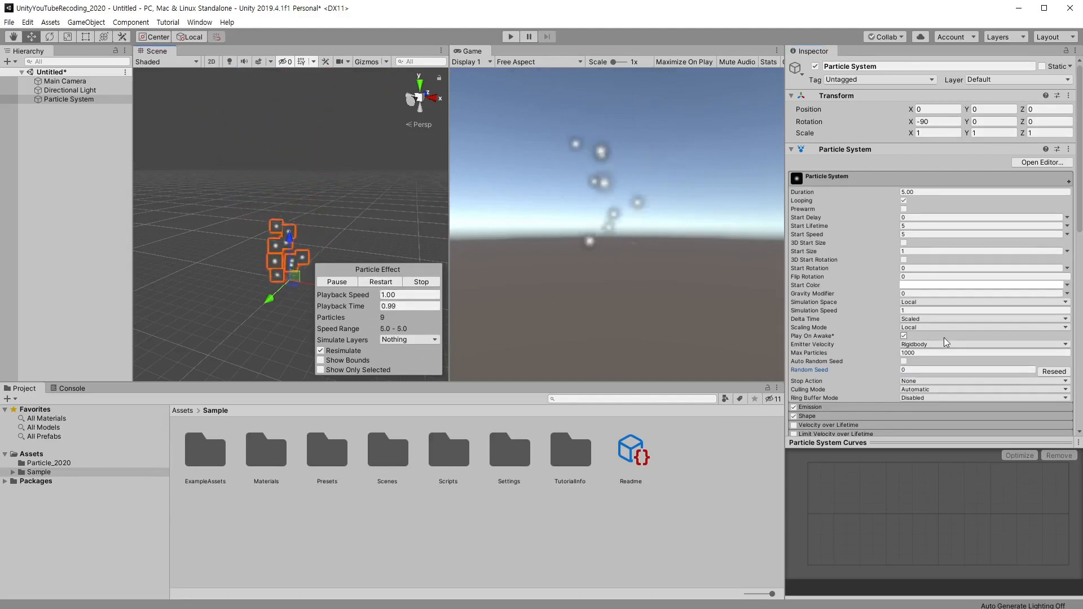
Step: Change the emitter shape to Sphere in the Shape module and collapse the module
click(812, 416)
scroll(813, 416, down, 3)
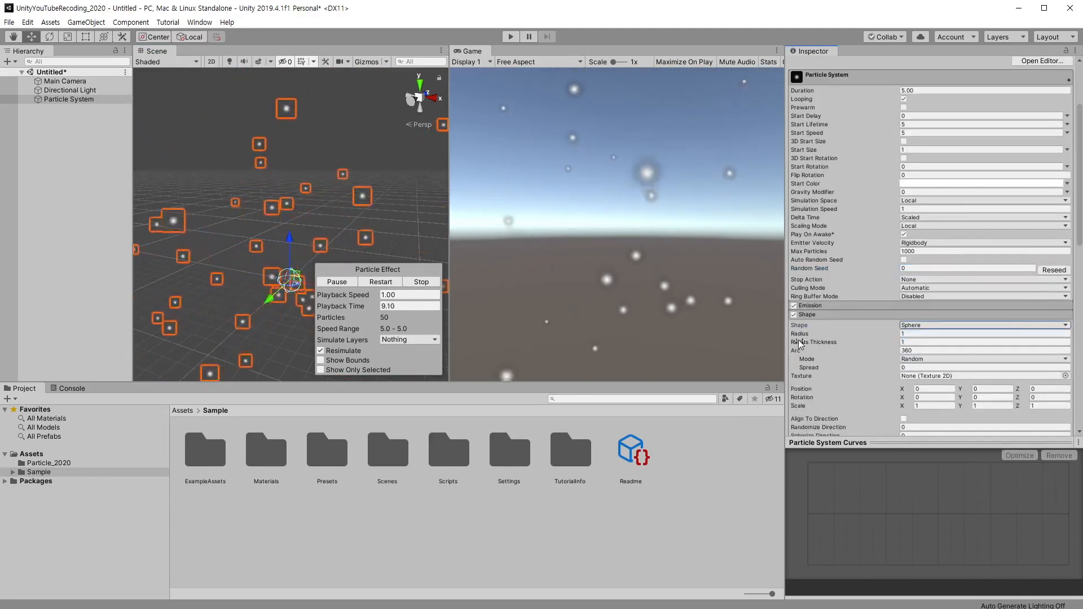
click(828, 315)
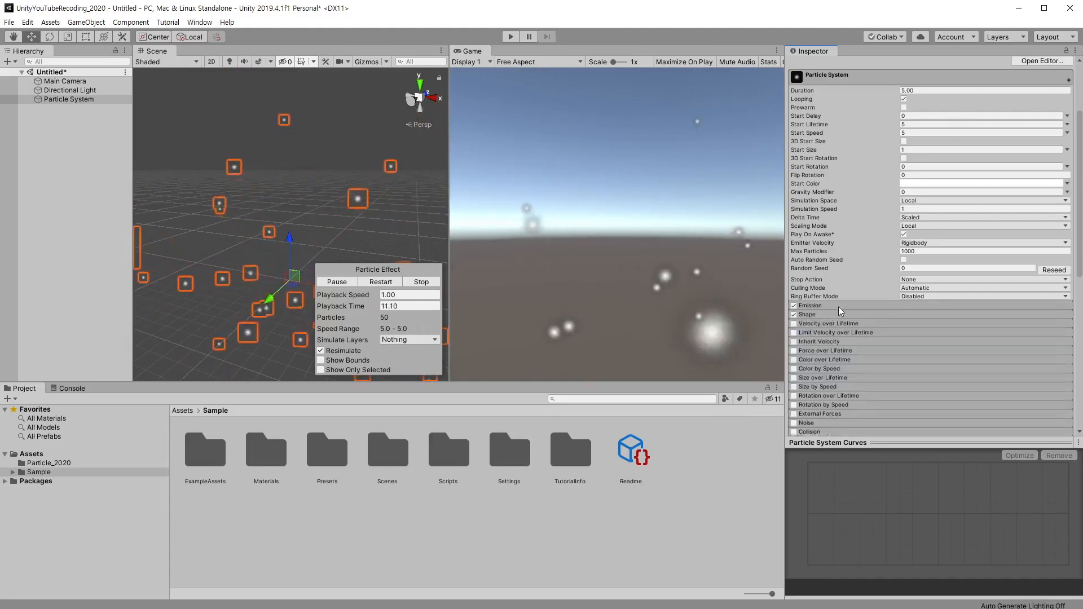
Step: Set Start Speed to 0 and restart the simulation to see the stationary particles in the scene
click(928, 133)
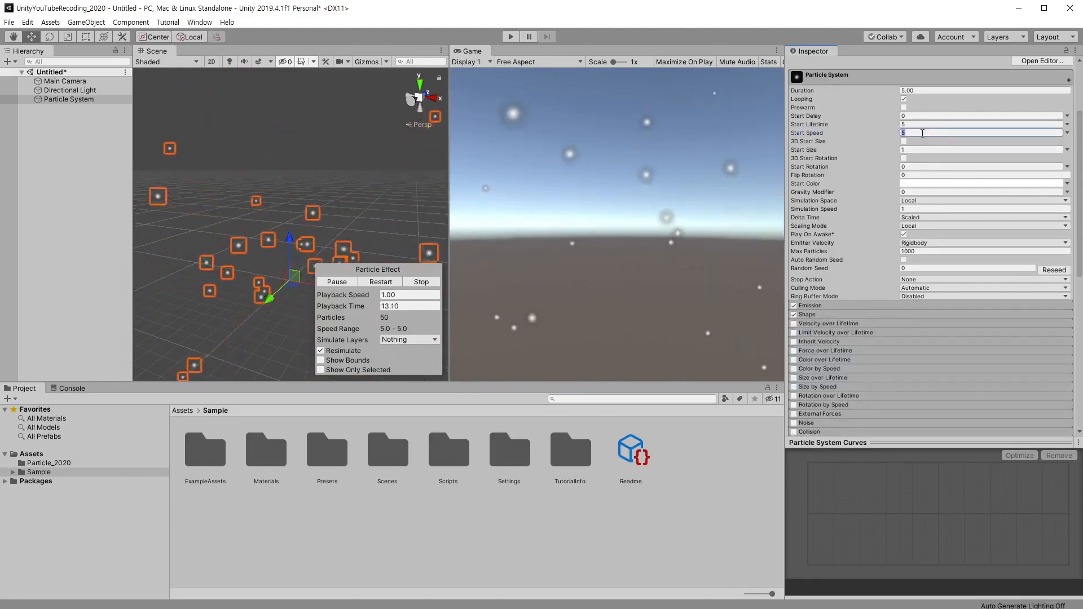
text(0)
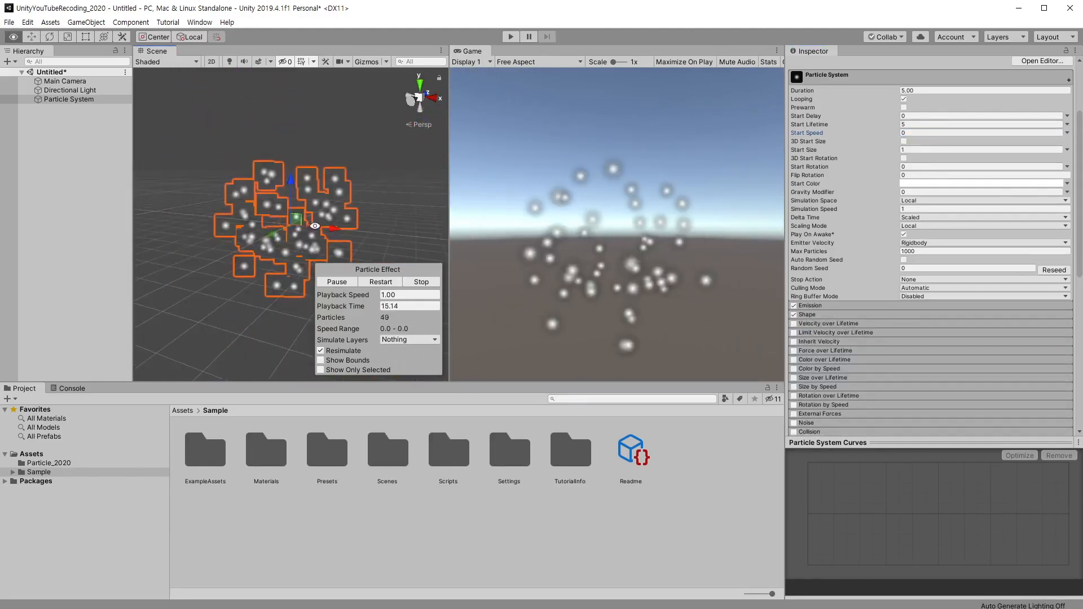
alt+drag(316, 249, 389, 237)
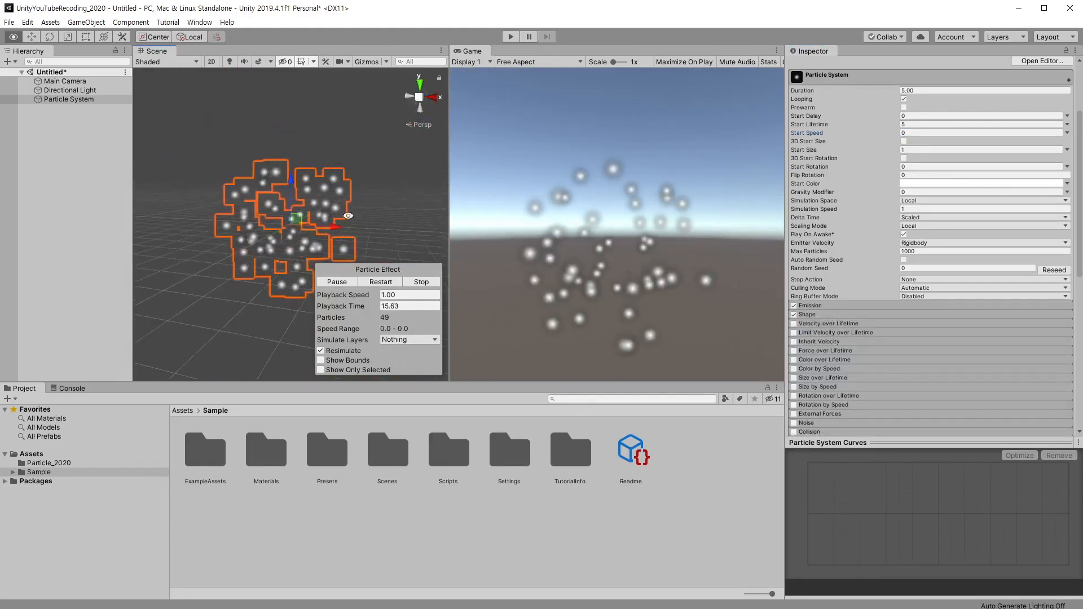
click(379, 282)
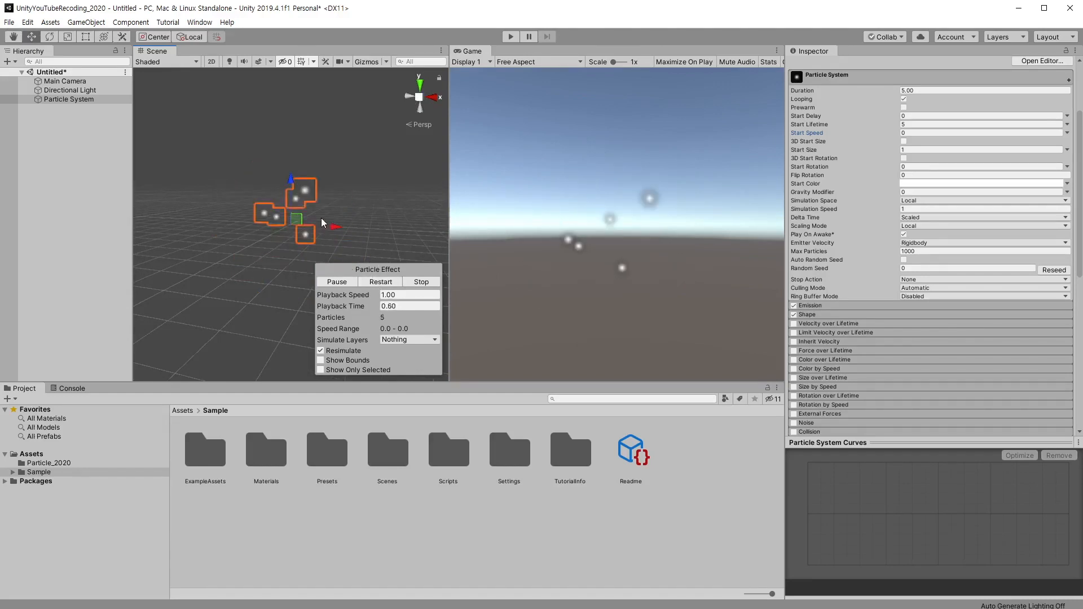
key(q)
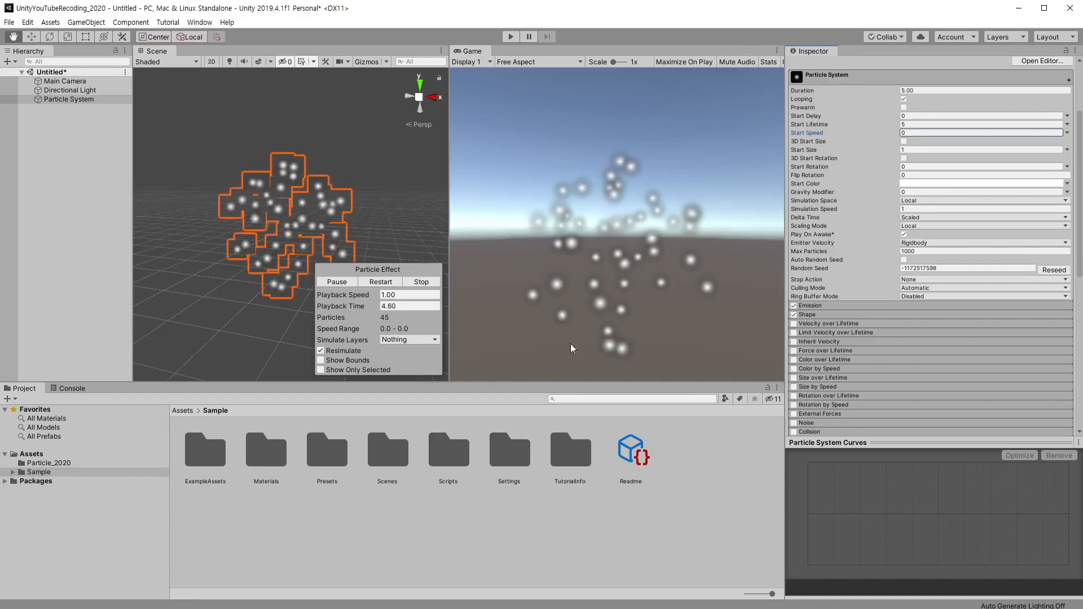
Step: Reseed the particle system repeatedly to compare the particle layouts of different random seeds
click(1054, 270)
click(1054, 270)
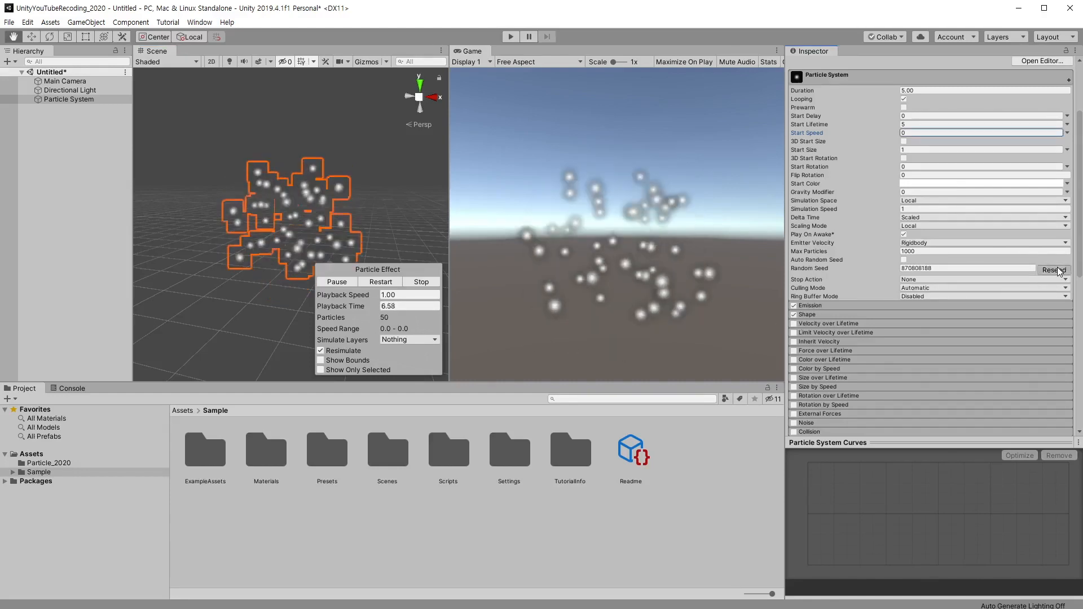
click(1053, 270)
click(1054, 270)
click(1054, 271)
click(1056, 271)
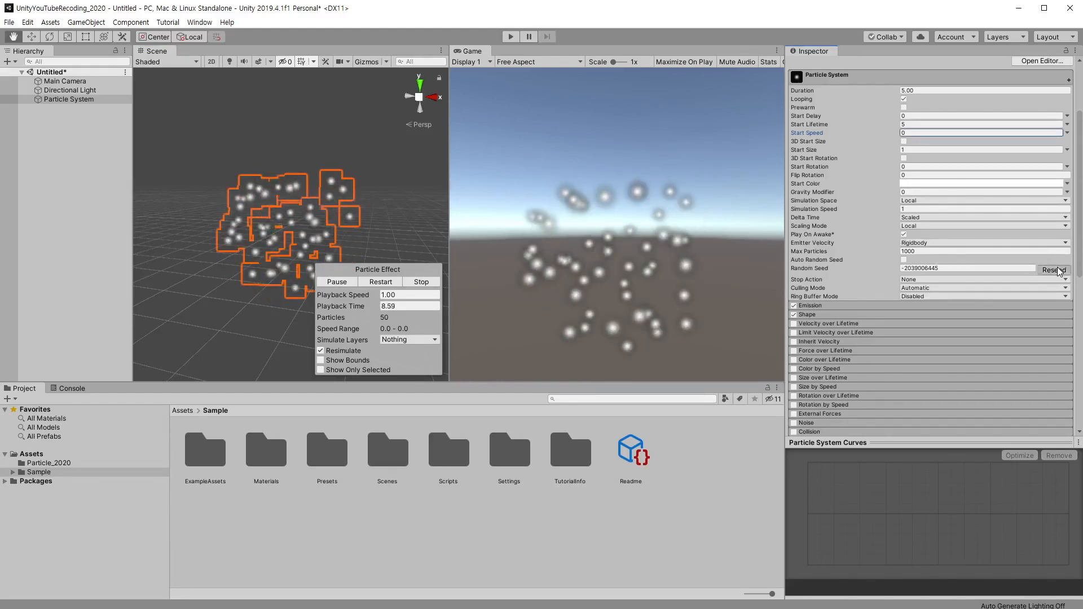
click(1056, 271)
click(1056, 270)
click(1056, 270)
click(1056, 270)
click(1056, 270)
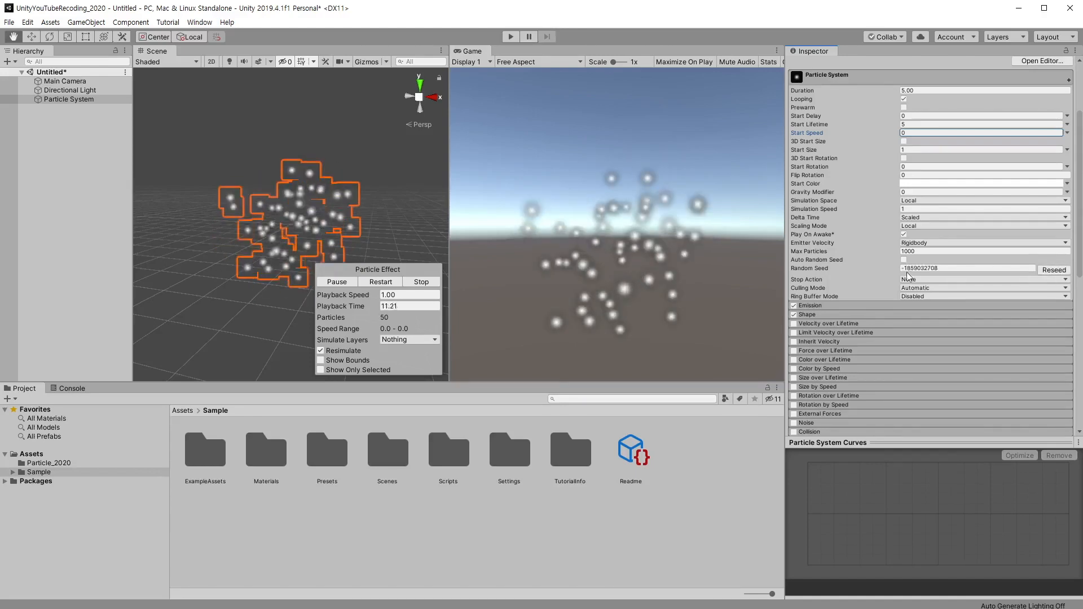
Step: Re-enable Auto Random Seed and restart the simulation several times to compare the particle layouts
click(903, 259)
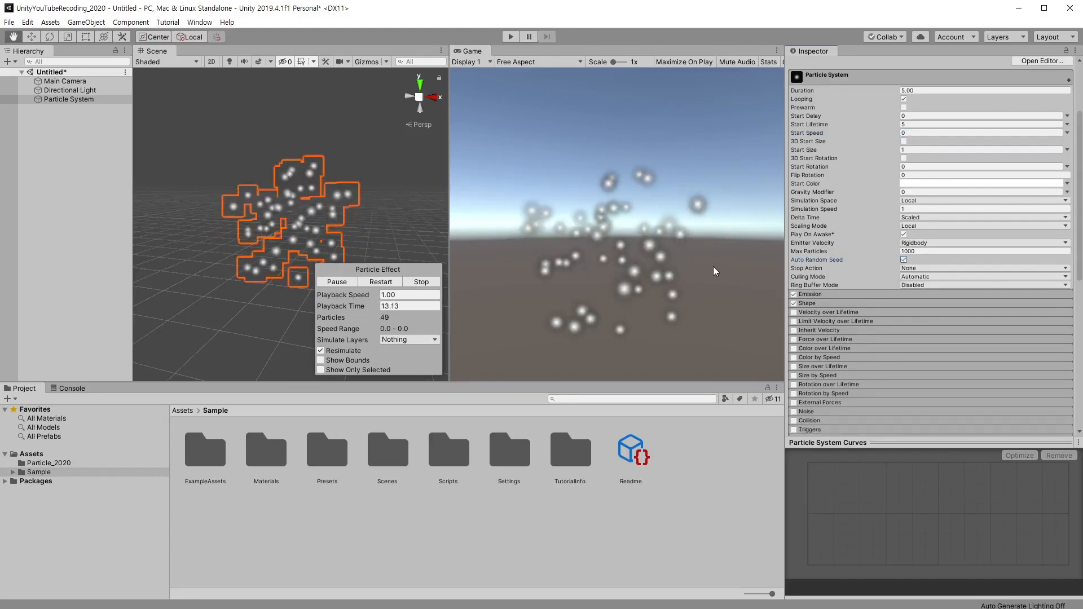
click(380, 281)
click(380, 282)
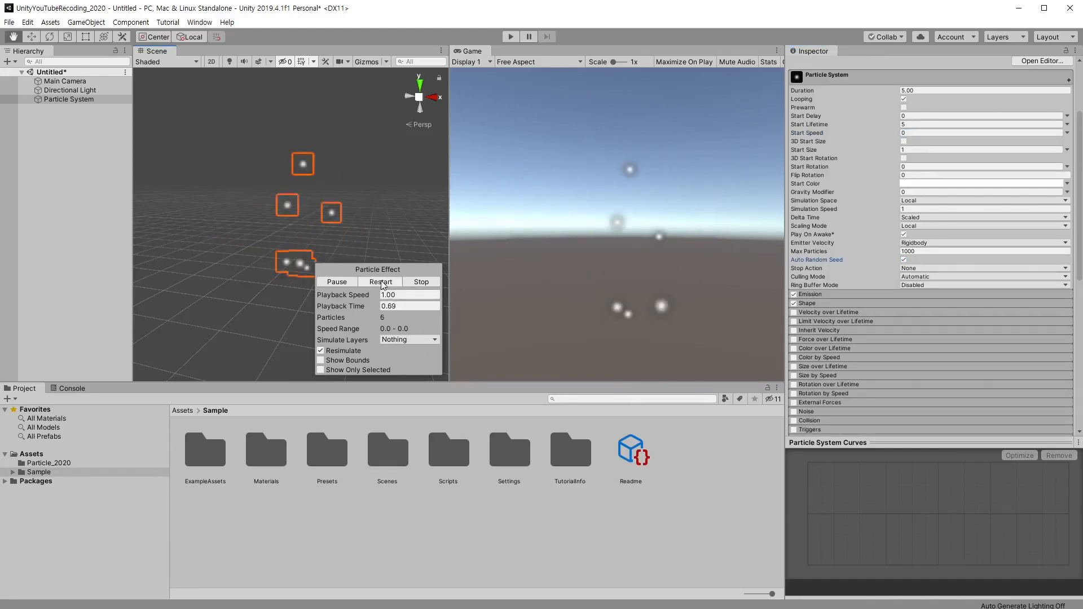
click(380, 281)
click(380, 282)
click(380, 282)
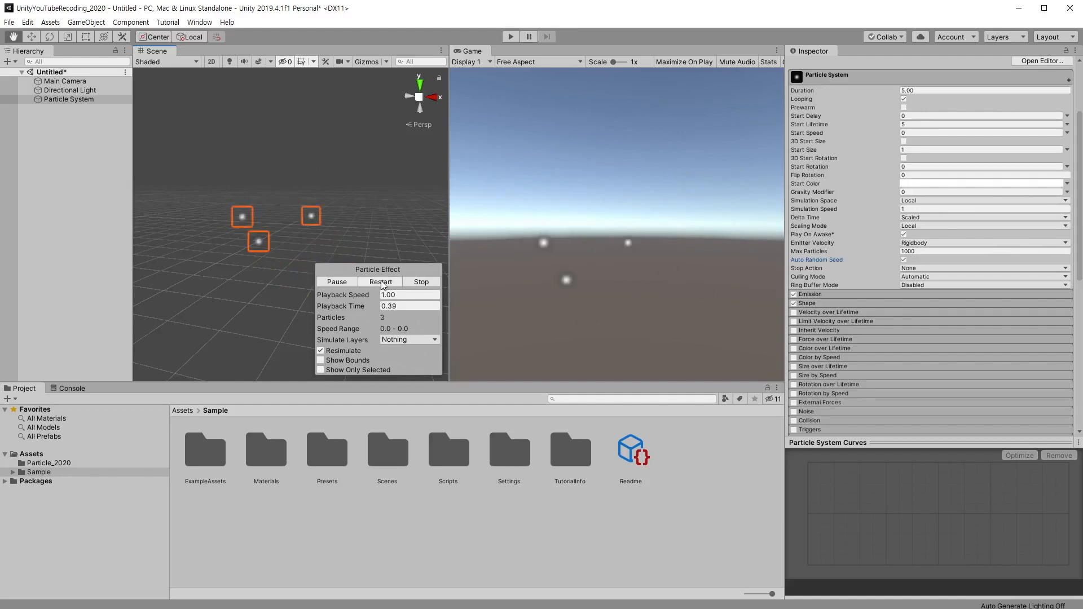
click(380, 282)
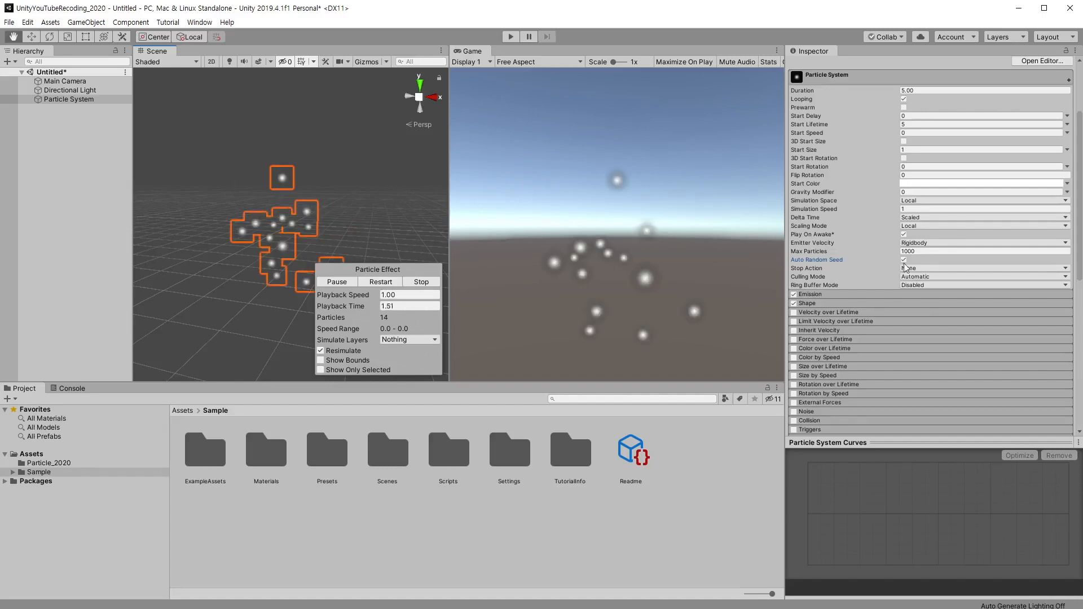
Step: Disable Auto Random Seed, restart the simulation several times to compare the particle layouts, and re-enable it
click(904, 261)
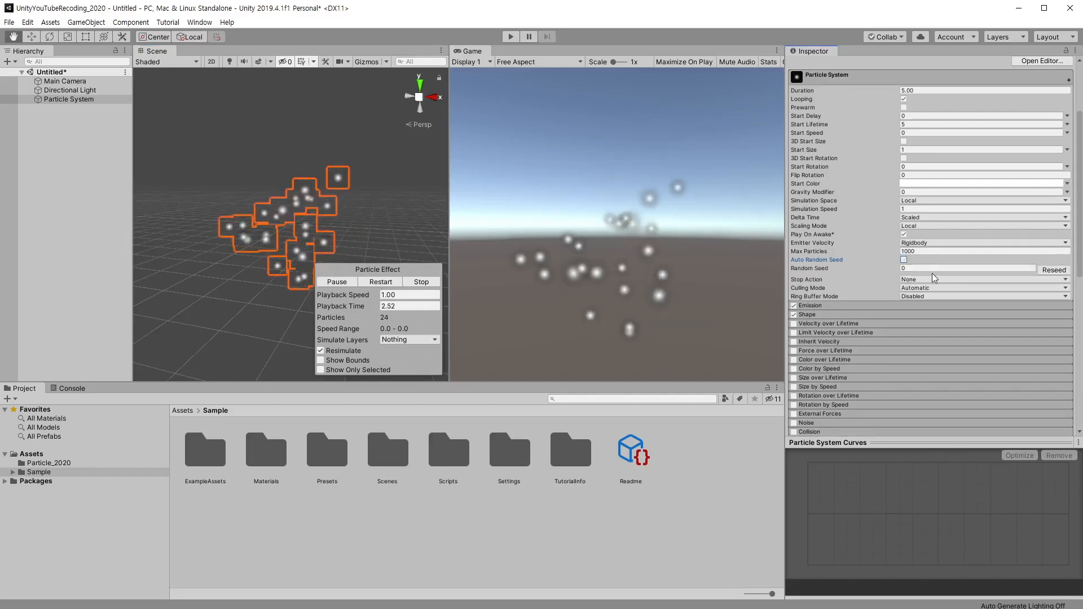
click(381, 283)
click(392, 282)
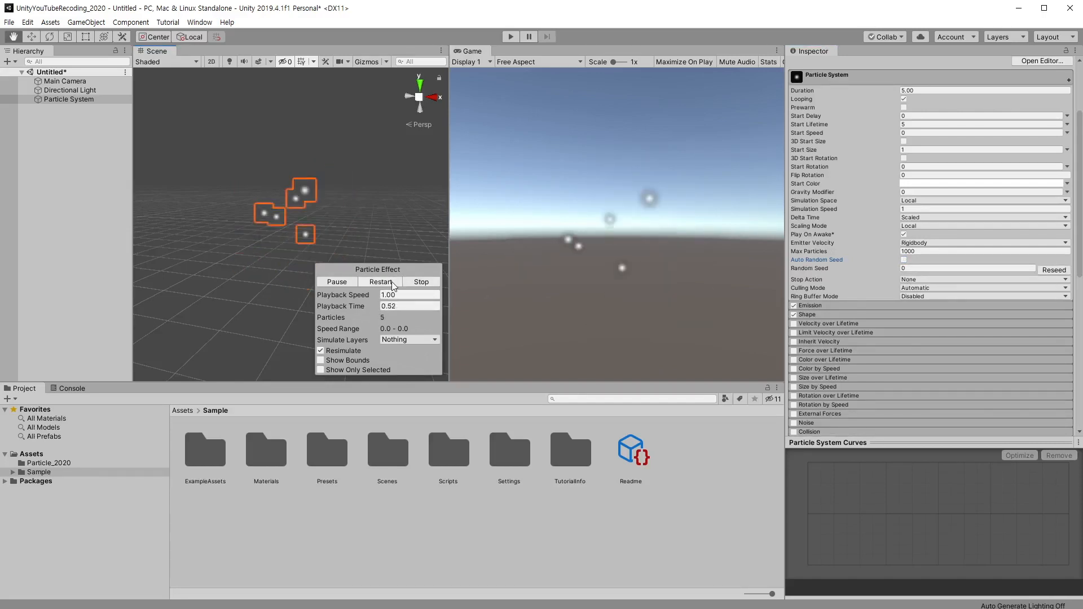
click(392, 282)
click(379, 283)
click(382, 285)
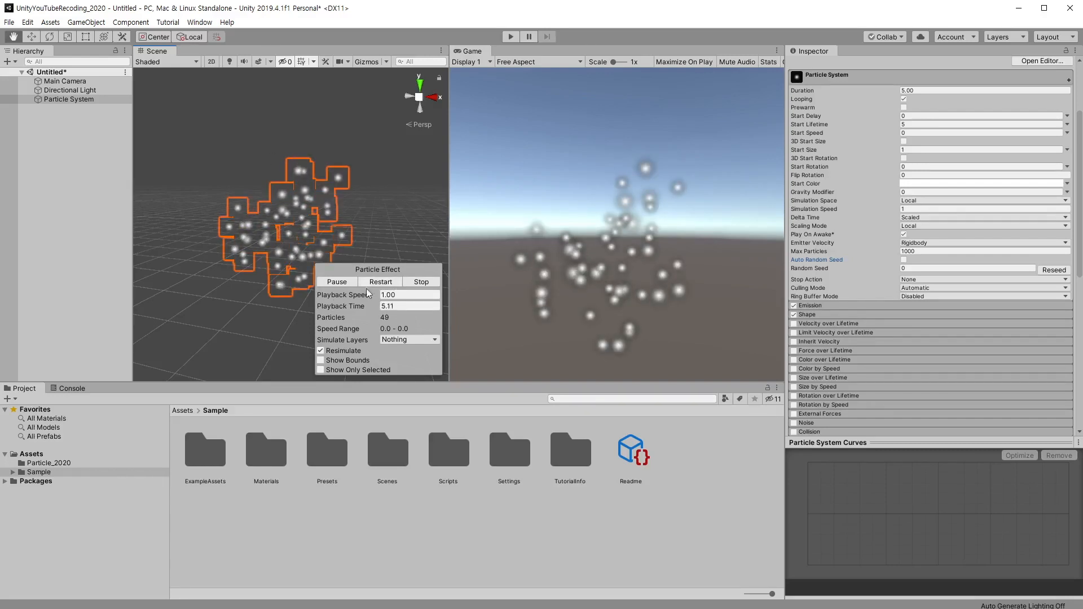
click(381, 282)
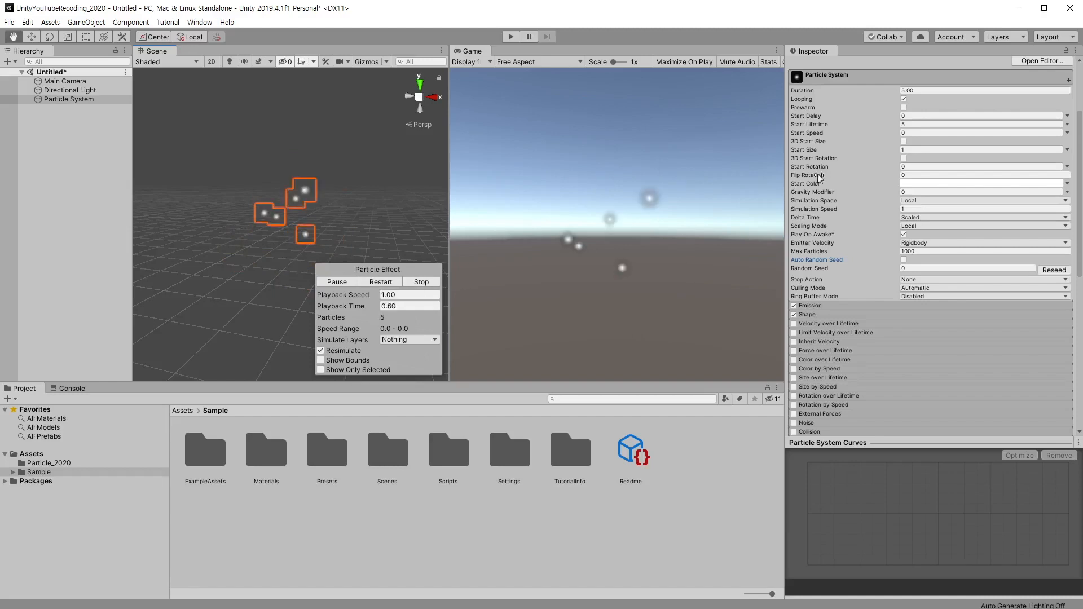
click(807, 260)
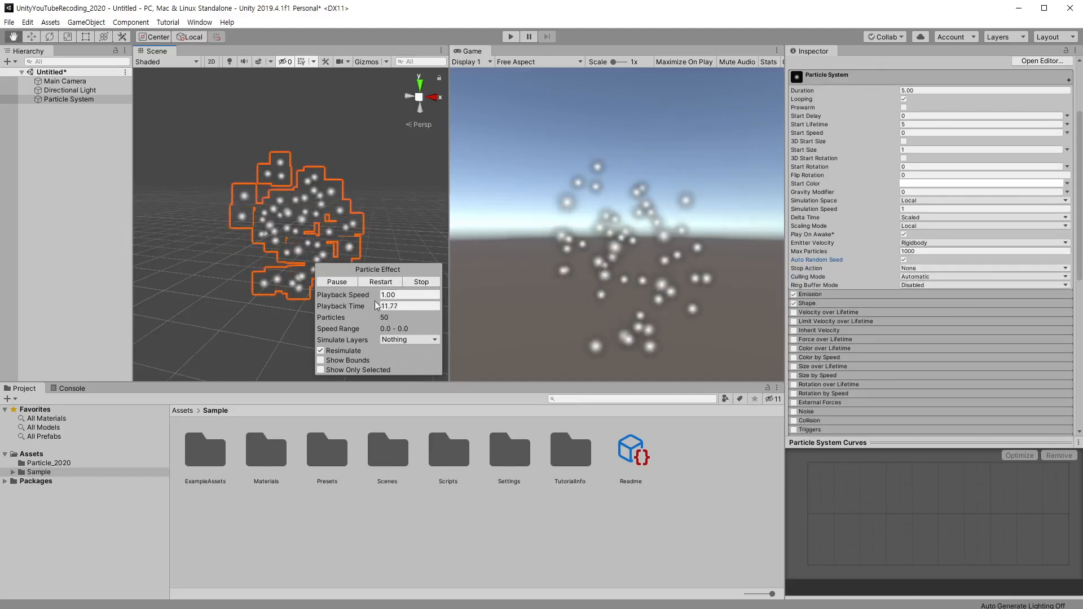
Step: Review the Stop Action options, keeping None, and toggle the particle system object's active state off and on
click(916, 269)
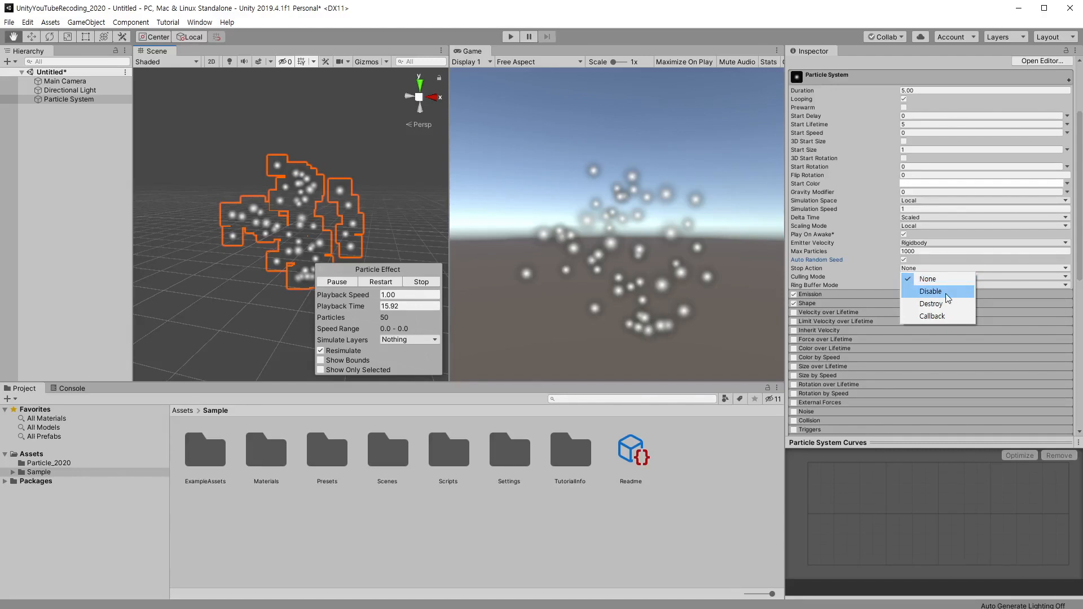
click(877, 178)
scroll(866, 172, up, 3)
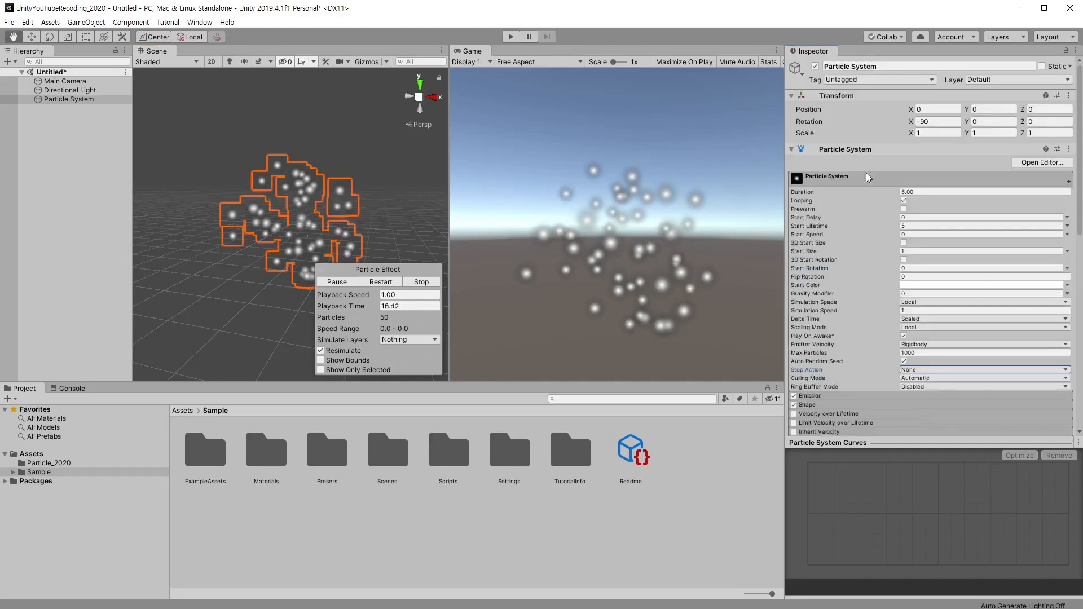
click(815, 66)
click(815, 67)
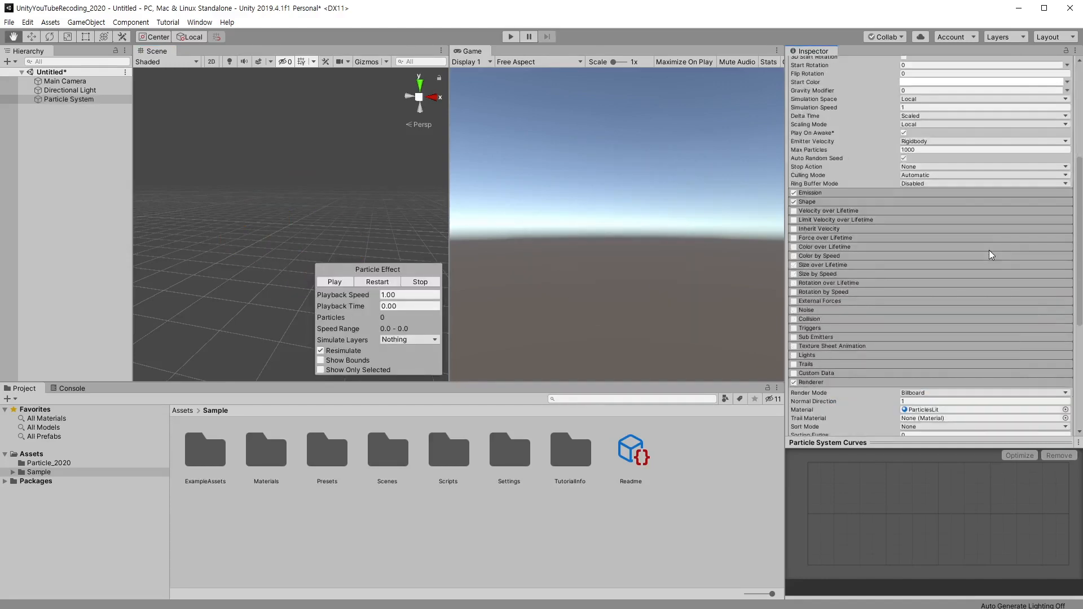
click(936, 369)
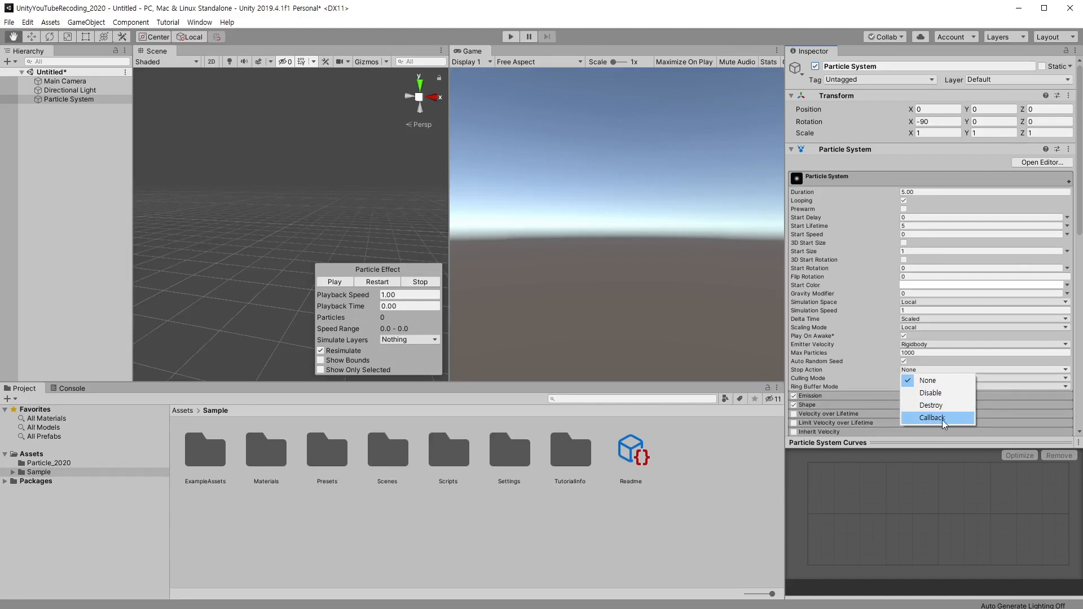
click(828, 379)
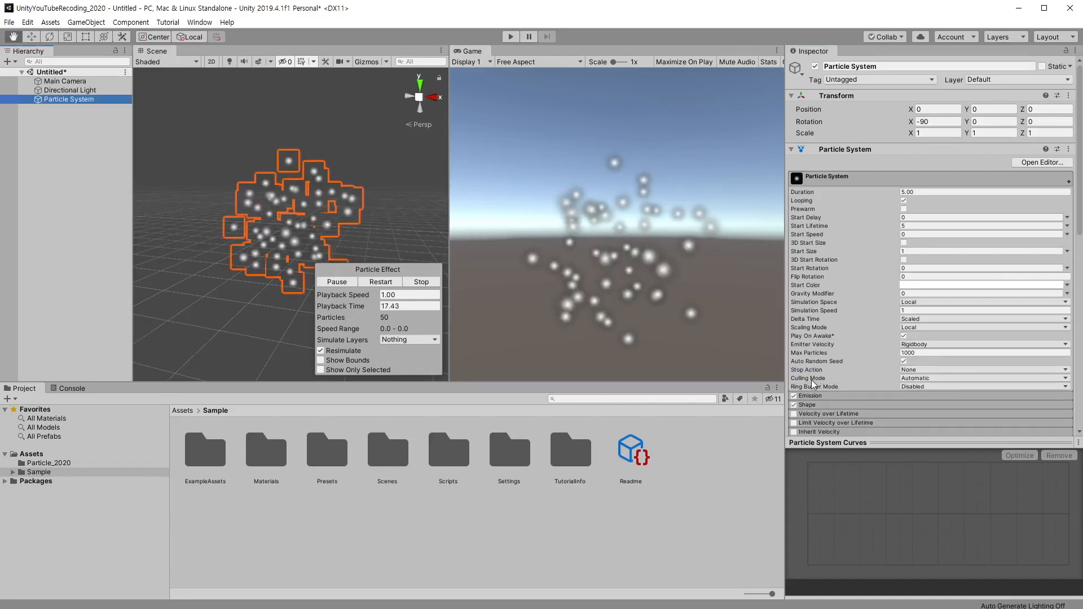
Step: Review the Culling Mode options and keep Automatic
click(915, 382)
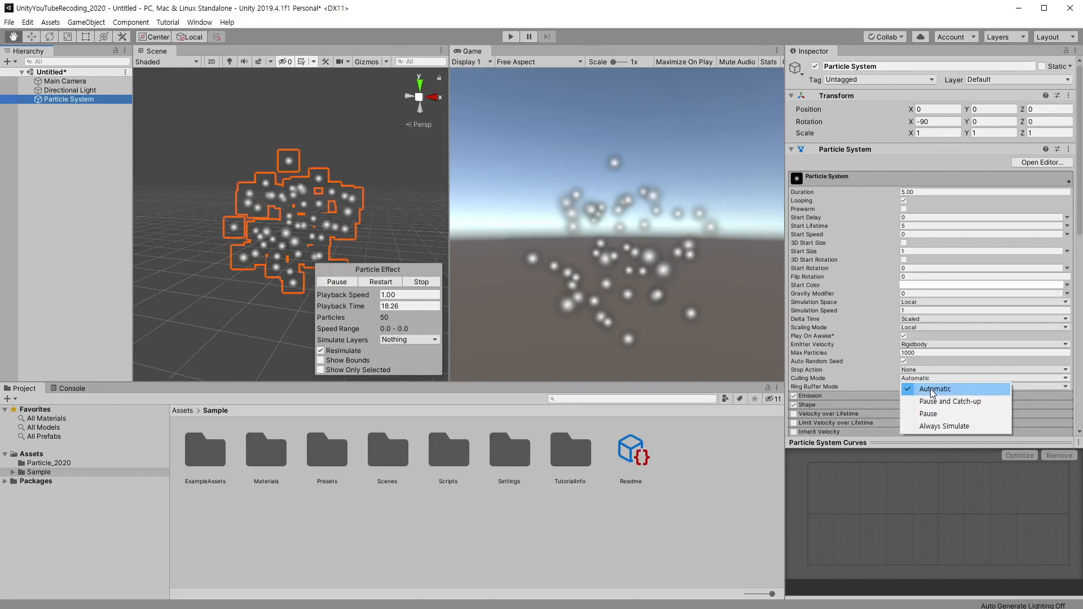
click(932, 389)
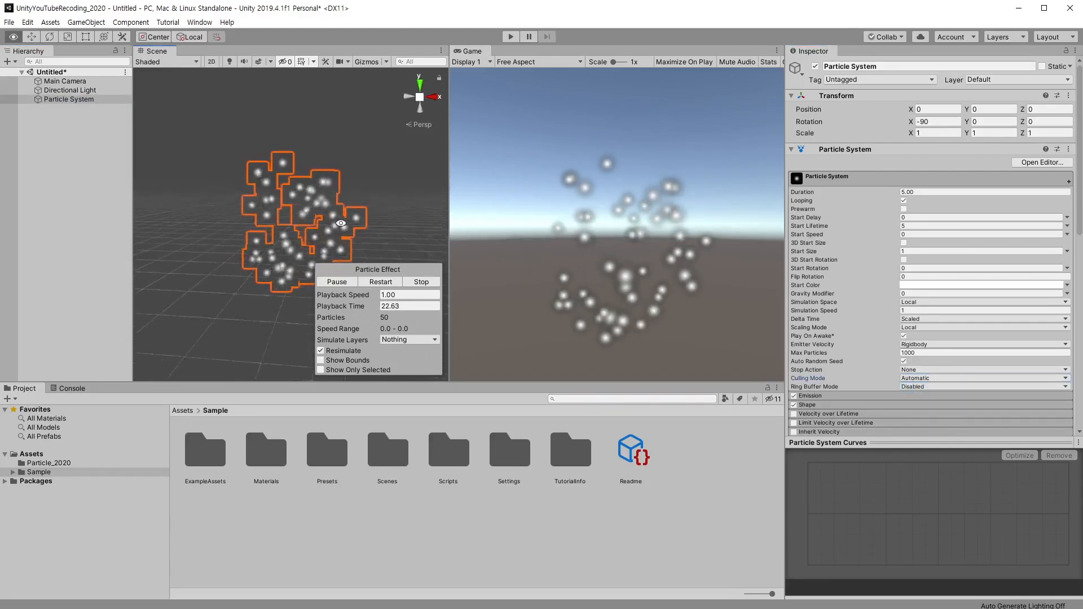
Step: Set the particle system's Duration to 1.00, turn off Looping, and restart the simulation to check the emission
alt+drag(341, 223, 523, 233)
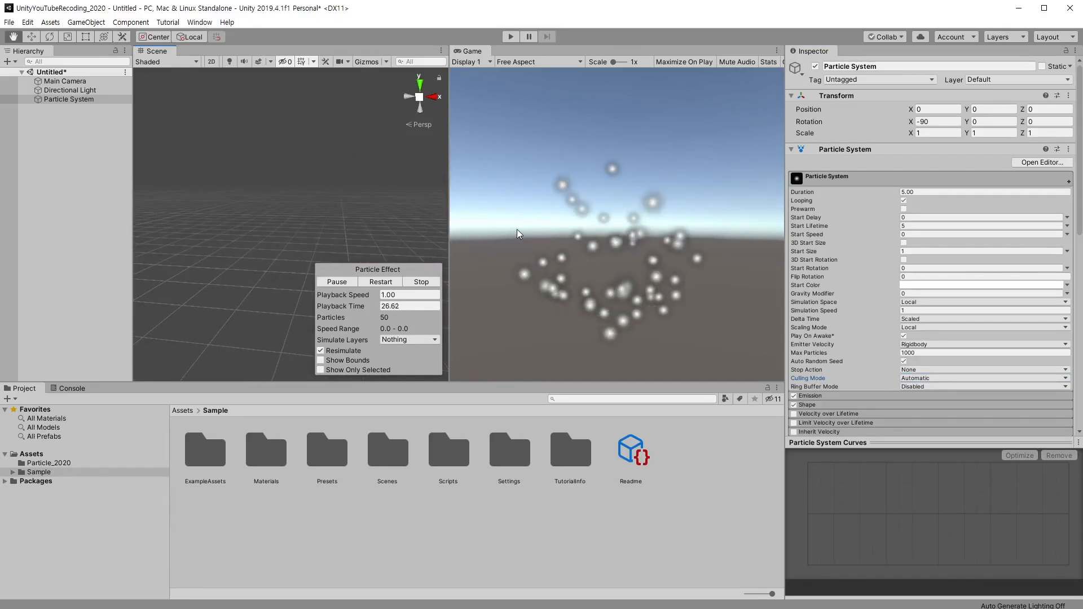
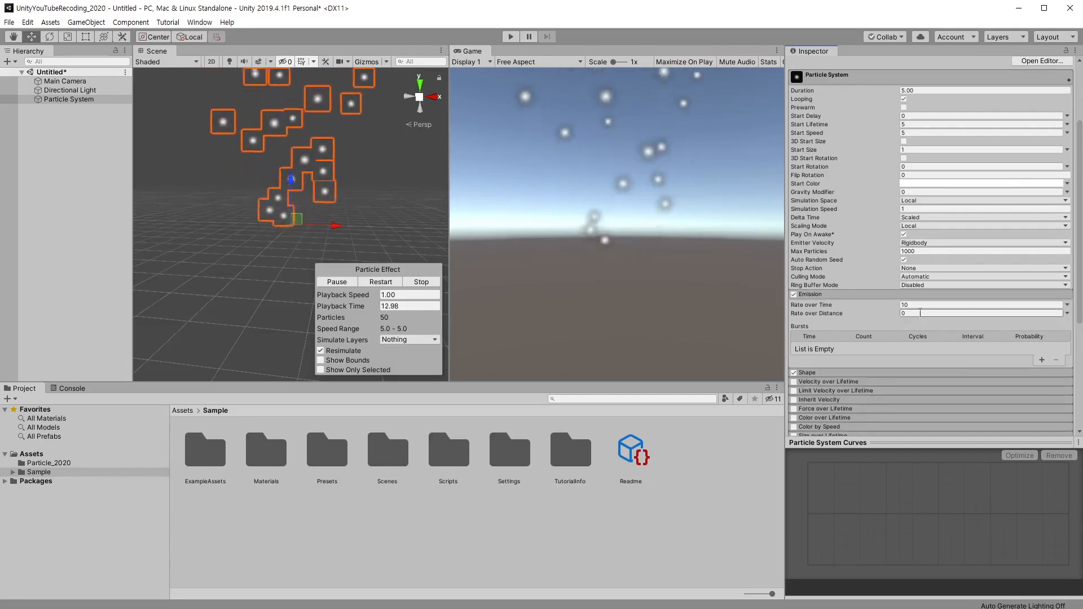
click(931, 90)
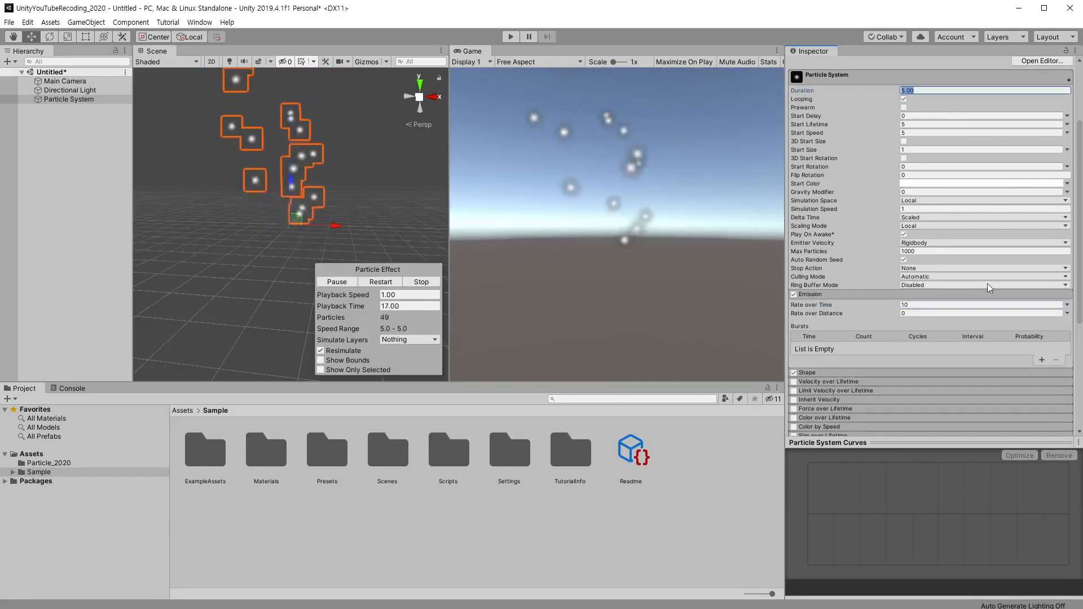
click(940, 304)
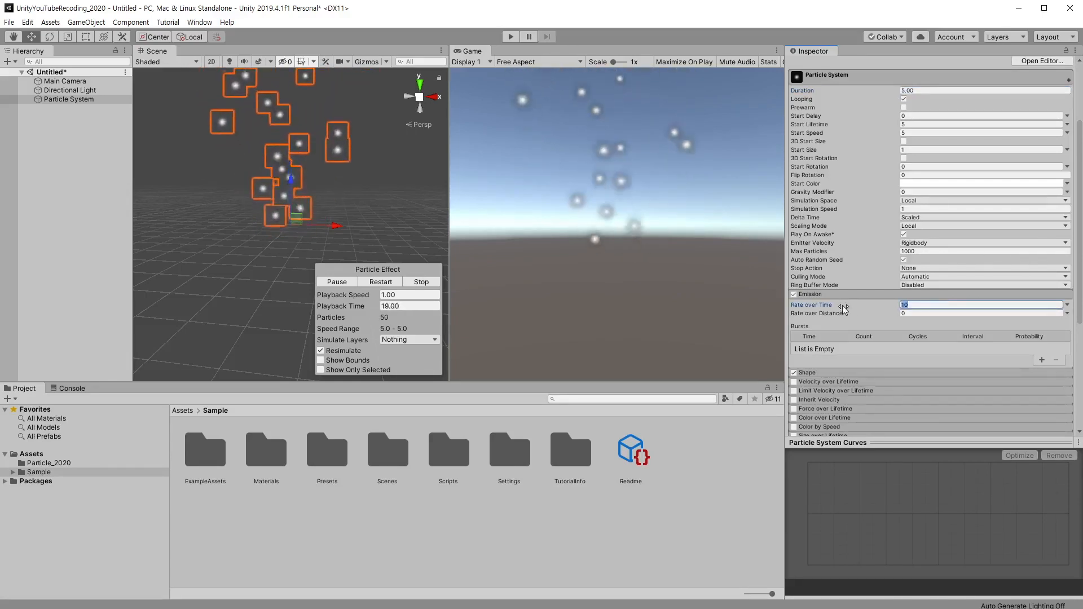
middle_drag(268, 226, 276, 269)
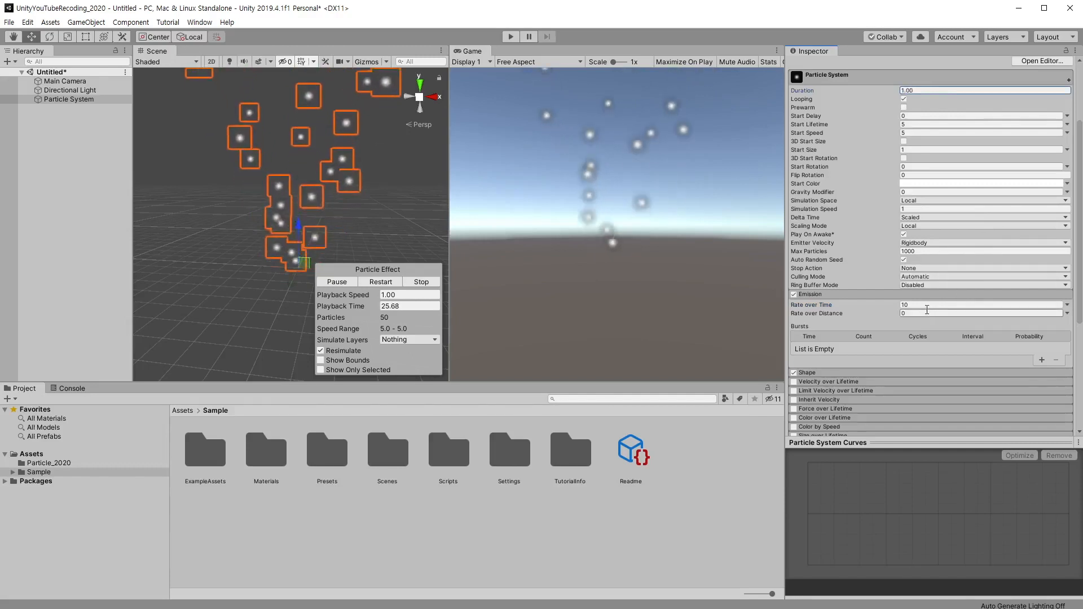
click(921, 305)
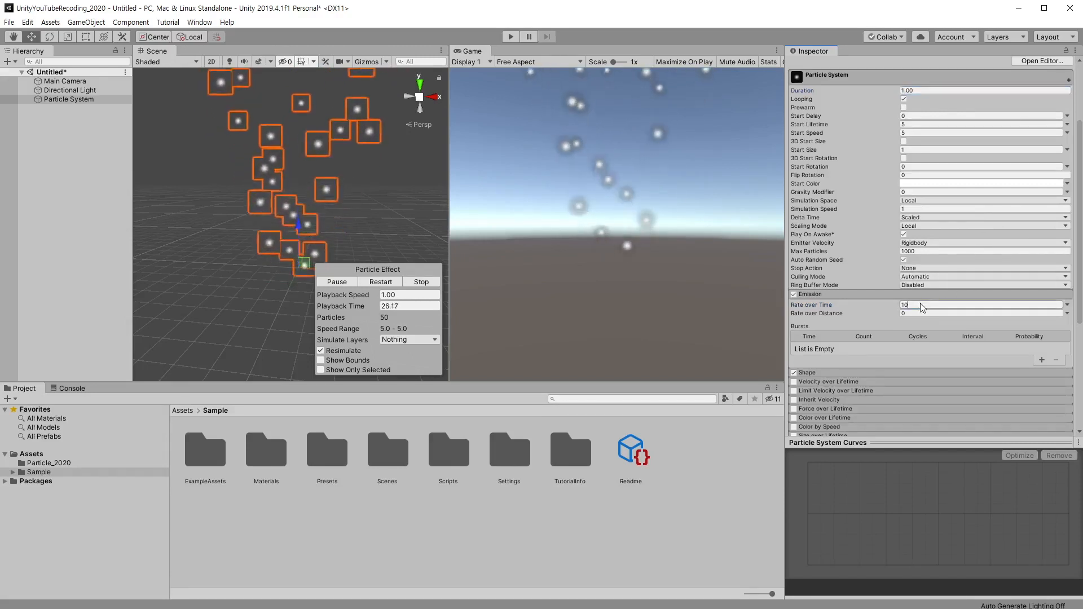
click(427, 281)
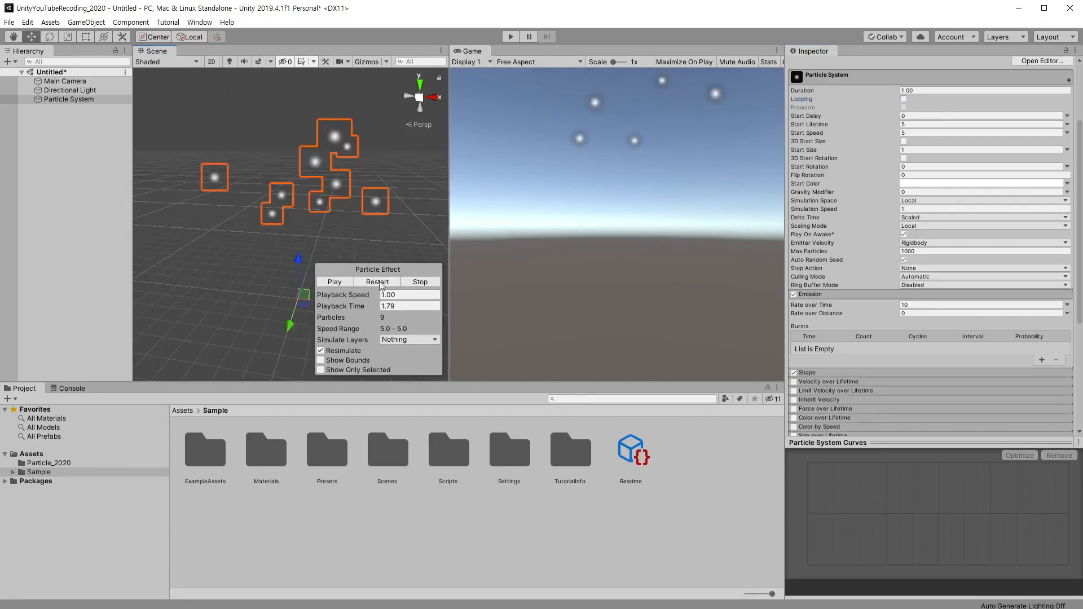
click(379, 283)
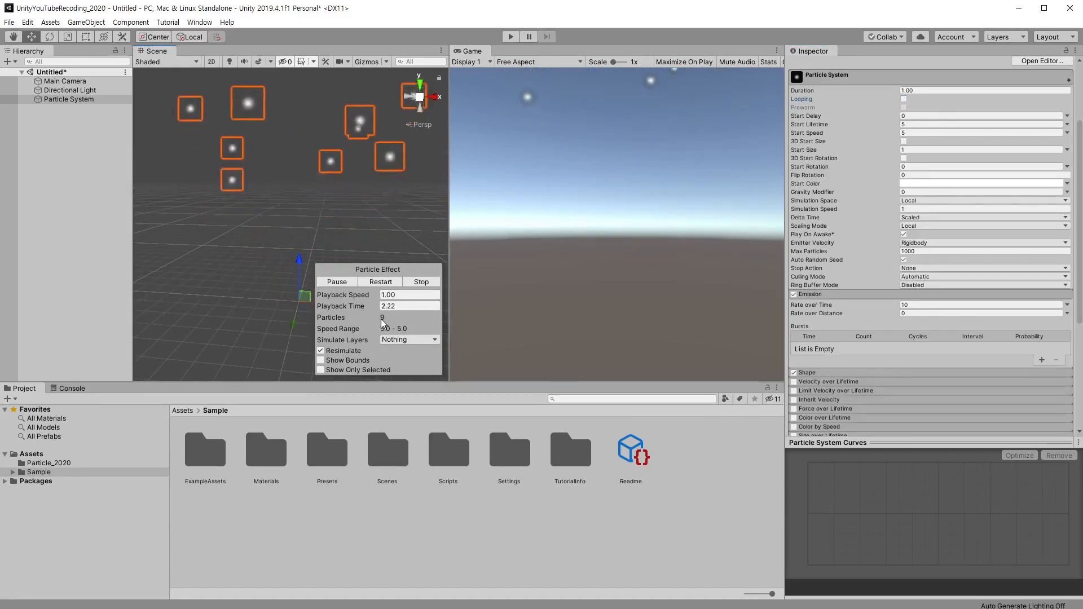
Step: Set Duration to 10 and Start Lifetime to 11, and restart the simulation to check the emitted particles
click(931, 89)
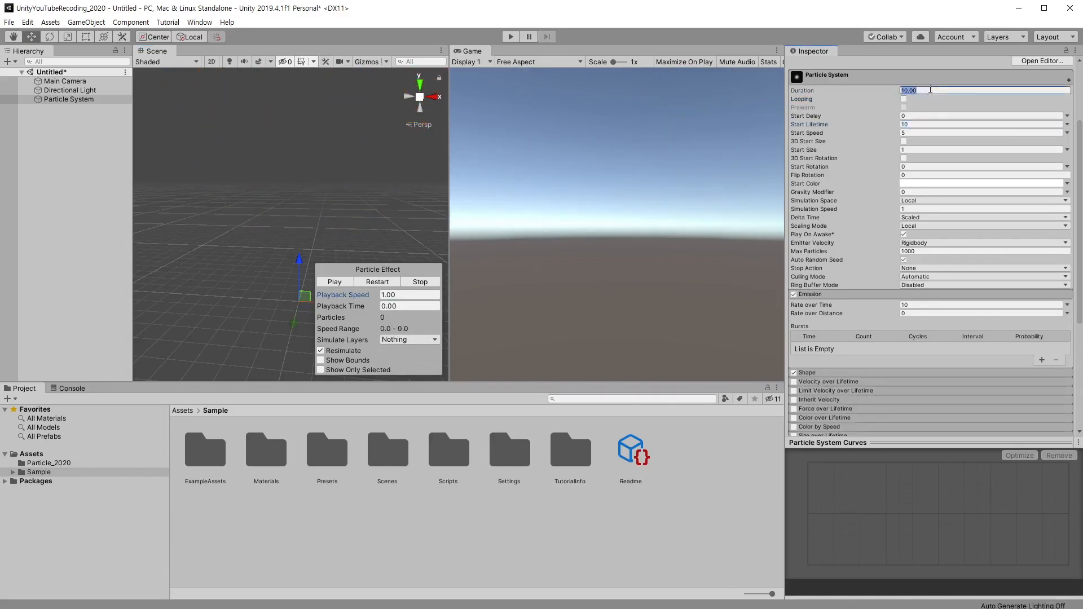
text(10)
click(938, 123)
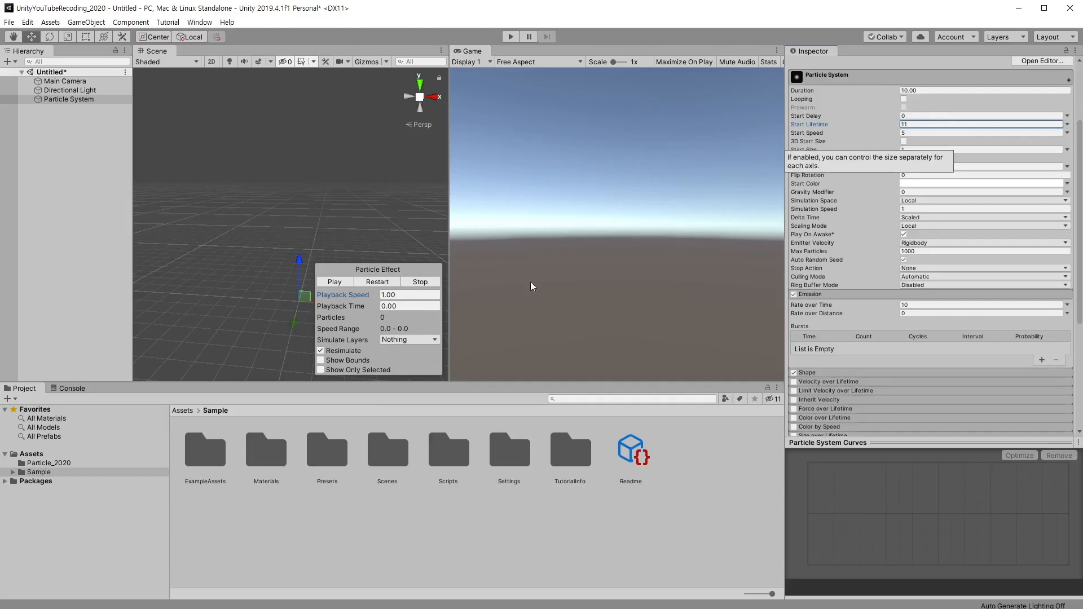
click(384, 286)
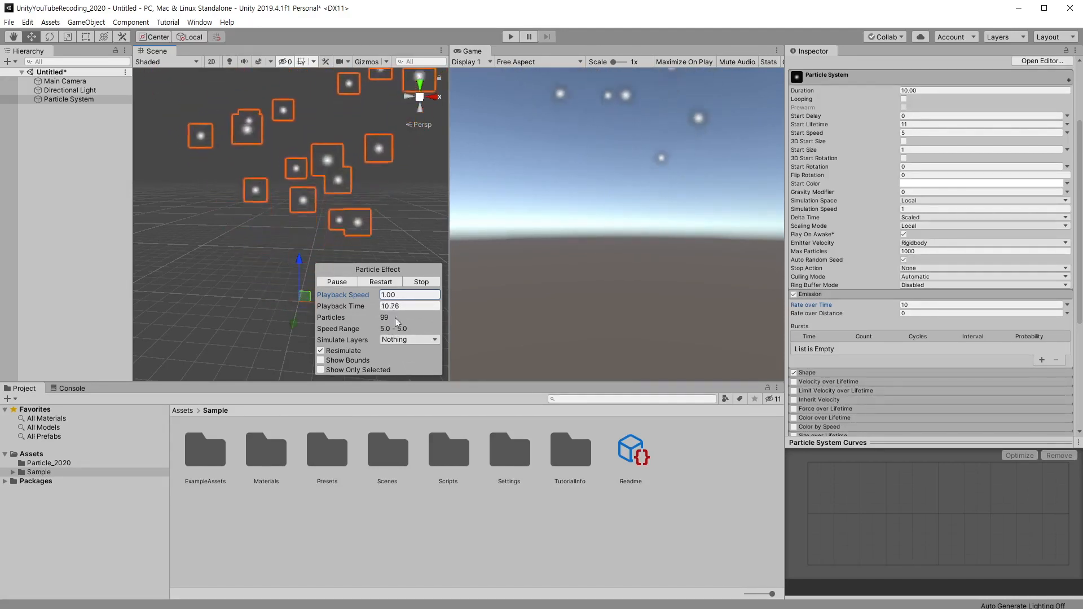
Step: Set Duration to 1.00 and turn Looping back on, stopping the running simulation
click(424, 283)
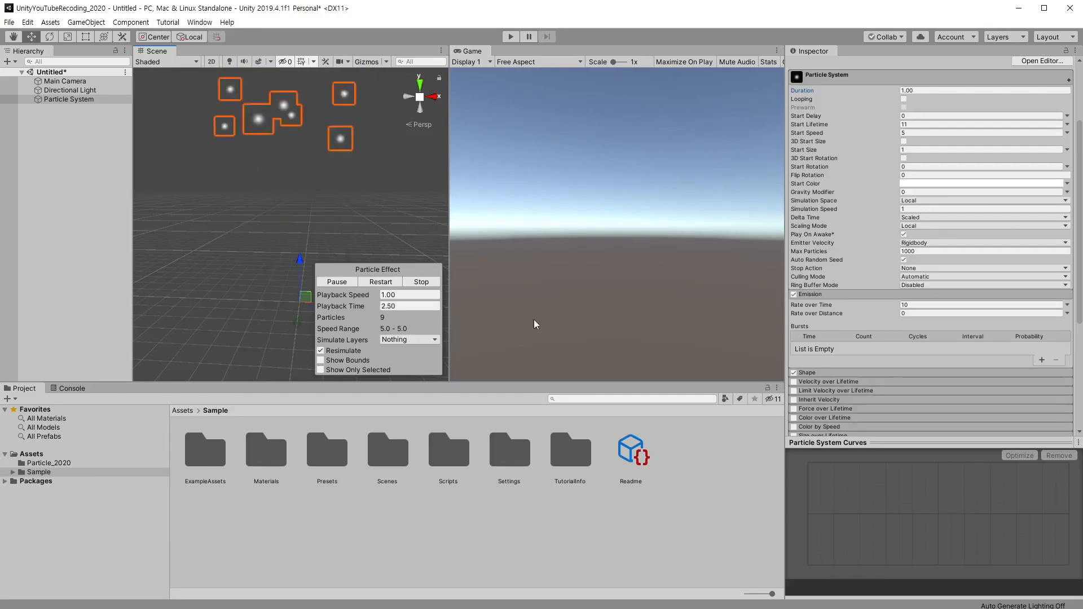
click(906, 99)
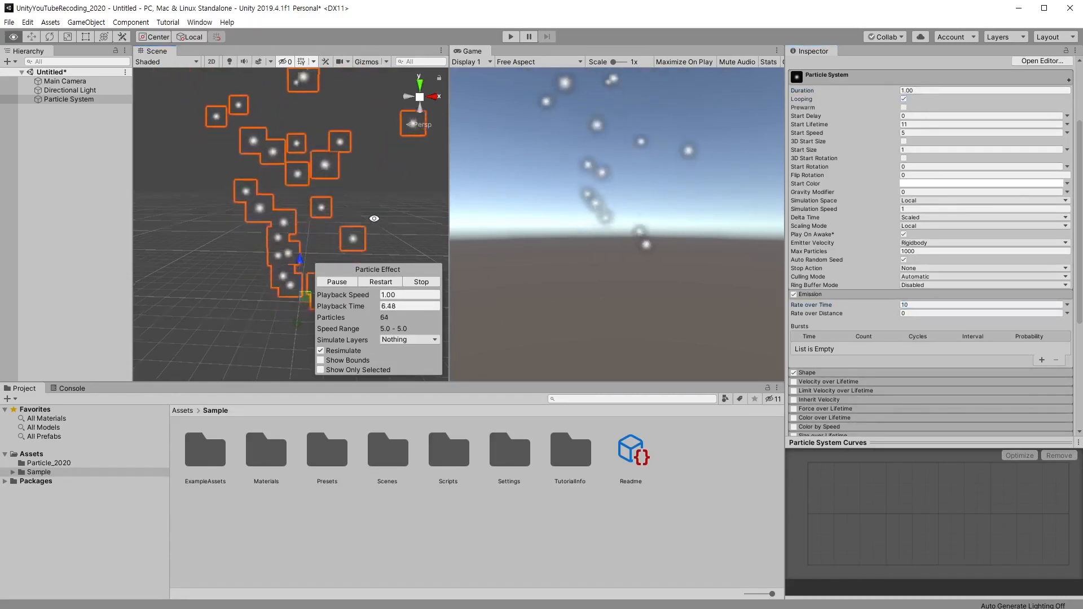
click(417, 282)
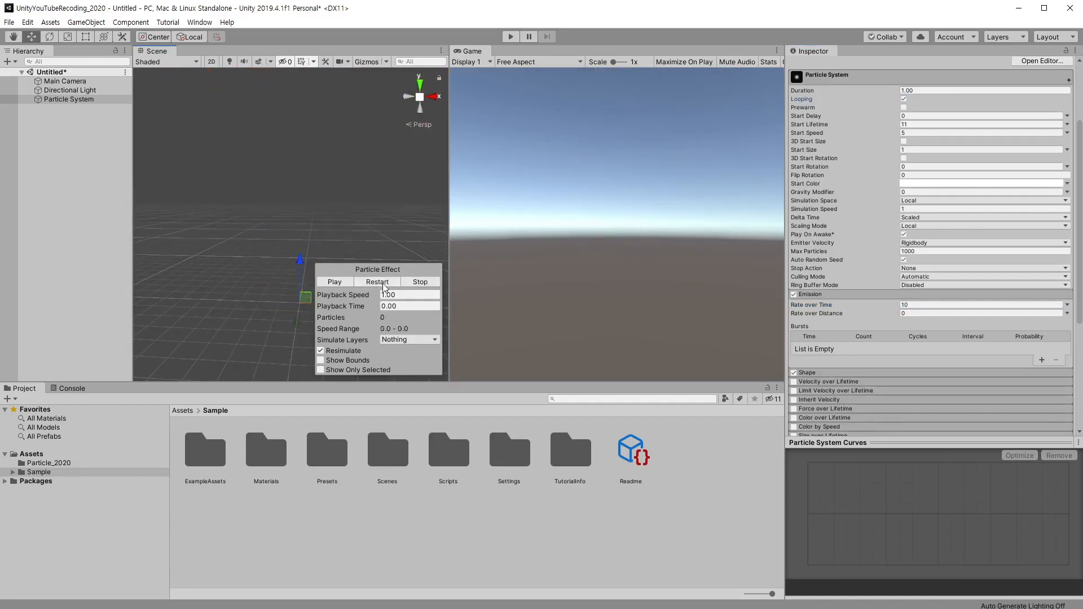
Step: Set the Emission module's Rate over Time to 3 and observe the slower emission in the scene
click(920, 304)
text(5)
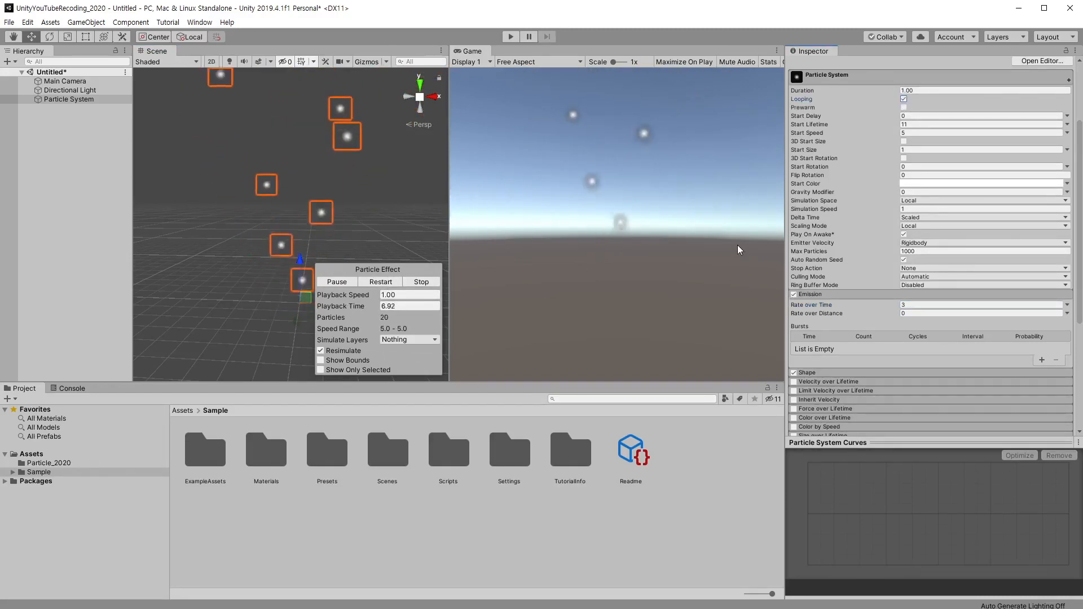
click(937, 305)
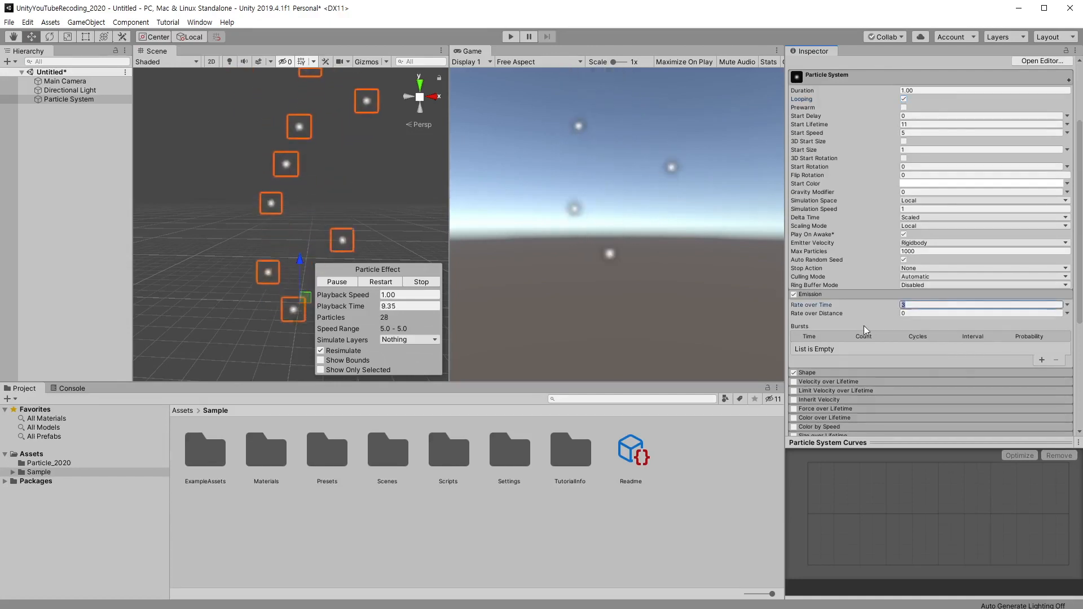
text(100)
key(BackSpace)
key(BackSpace)
key(BackSpace)
text(3)
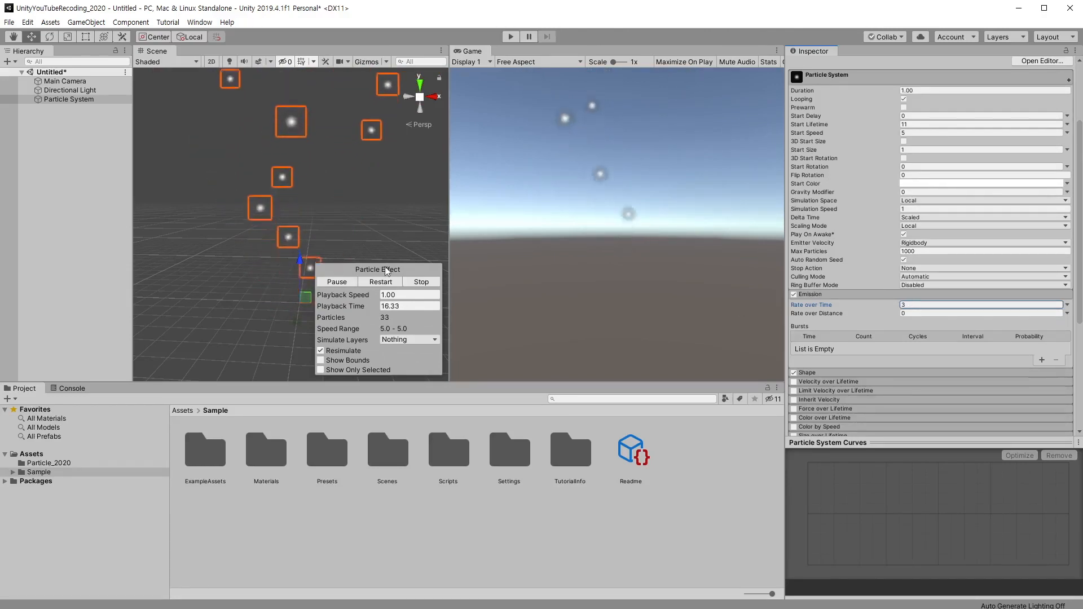
Step: Set the particles' Start Lifetime to 5
alt+drag(345, 244, 372, 253)
click(925, 125)
text(5)
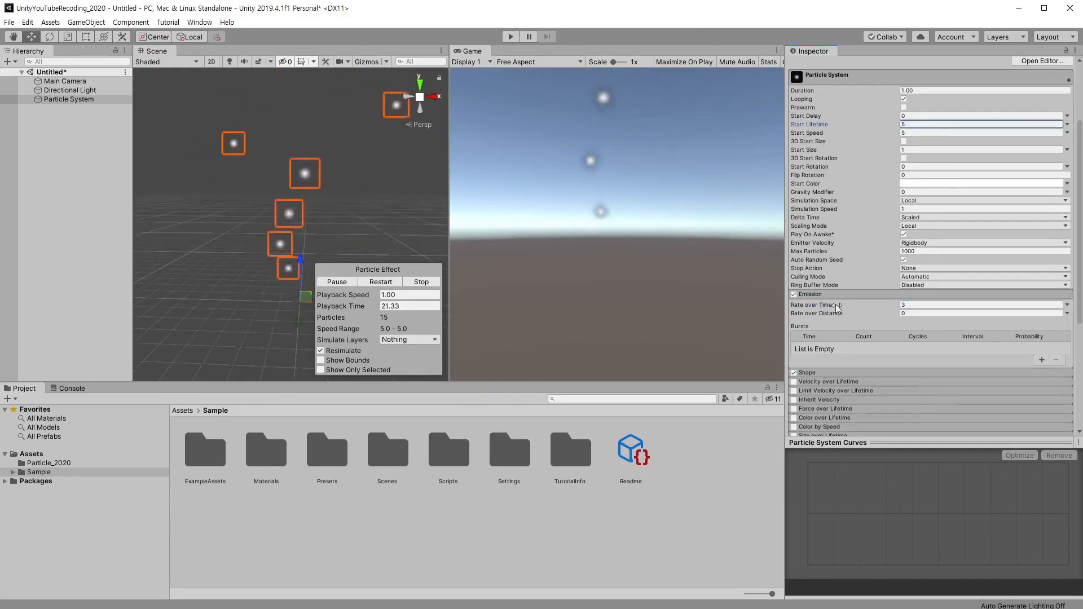
Step: Set Rate over Distance to 10 and Rate over Time to 0, and move the particle system in the scene to test distance emission
click(902, 314)
text(10)
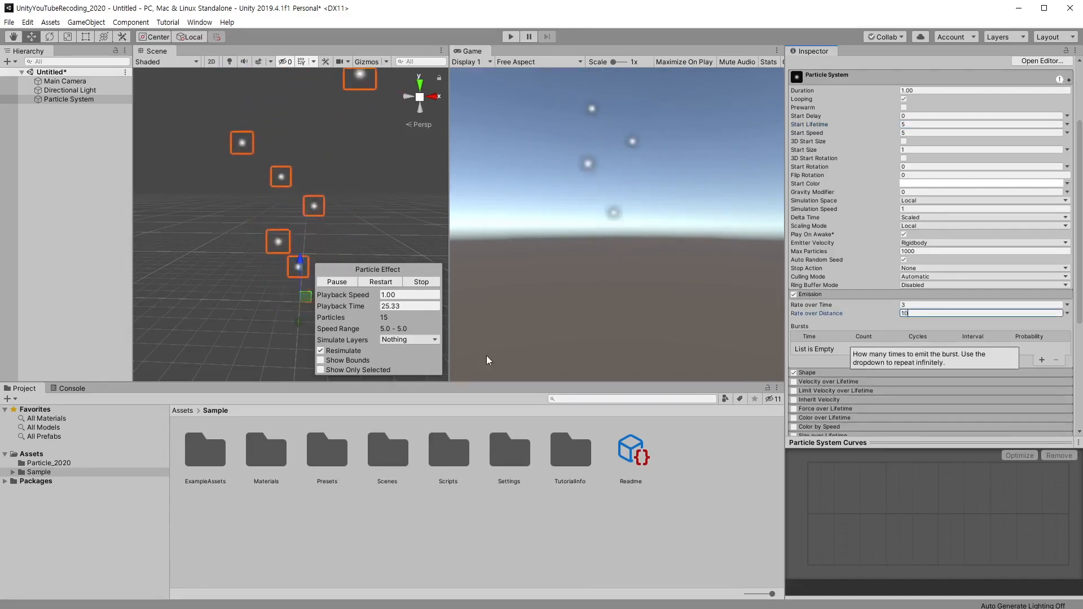
alt+drag(333, 223, 362, 241)
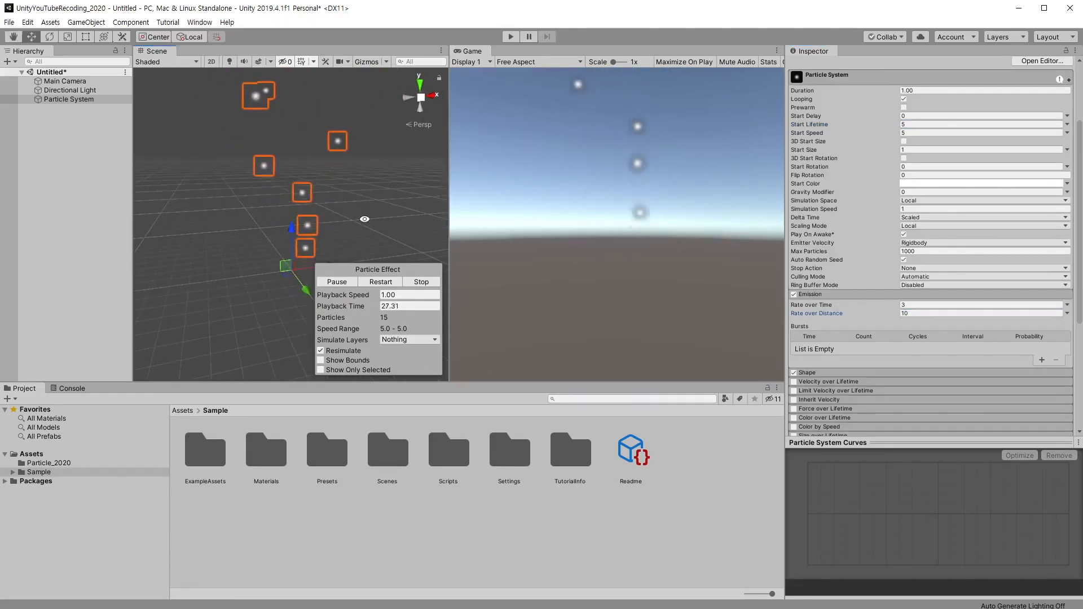
click(922, 304)
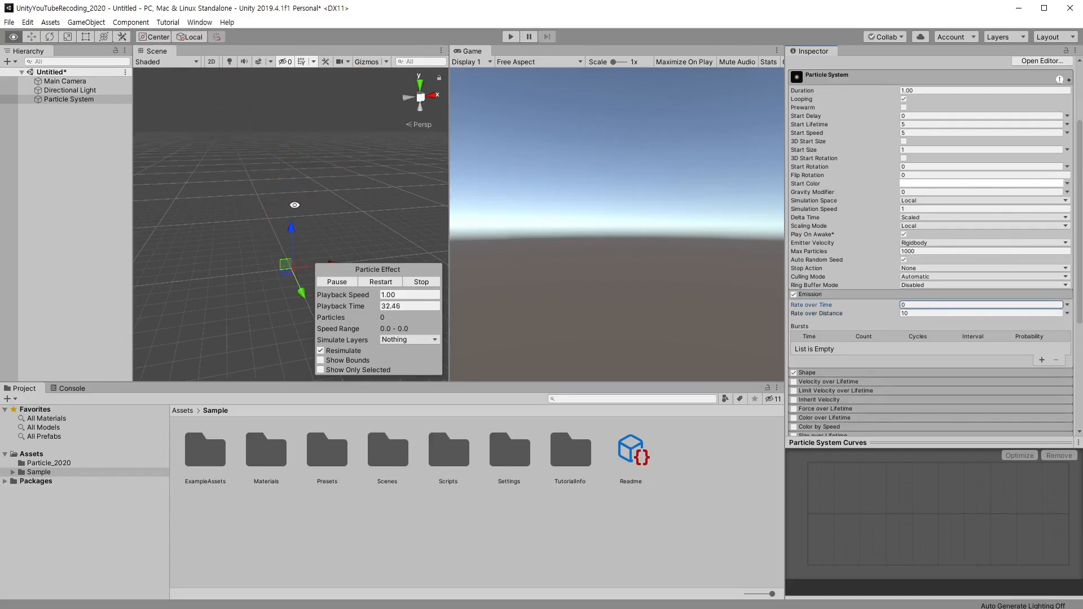
alt+drag(294, 204, 307, 210)
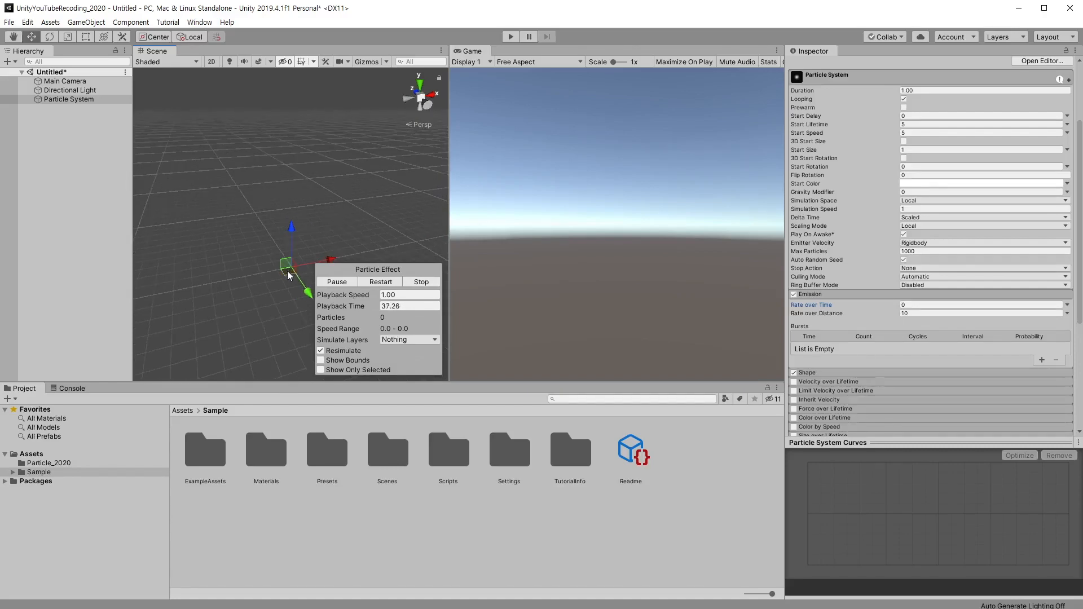
mouse_move(286, 271)
mouse_down()
mouse_move(330, 217)
mouse_move(214, 254)
mouse_move(325, 216)
mouse_move(285, 293)
mouse_move(242, 259)
mouse_move(314, 266)
mouse_move(288, 262)
mouse_up()
Step: Set Rate over Distance to 1 and move the particle system around the scene to emit particles
text(1)
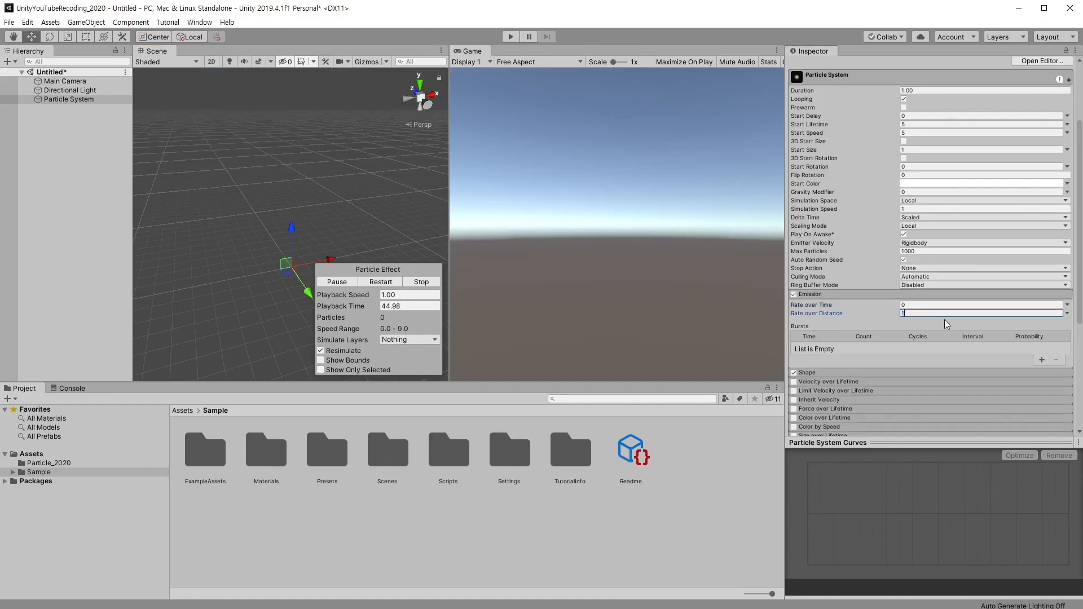
mouse_move(274, 189)
mouse_down()
mouse_move(307, 226)
mouse_move(350, 242)
mouse_move(288, 264)
mouse_up()
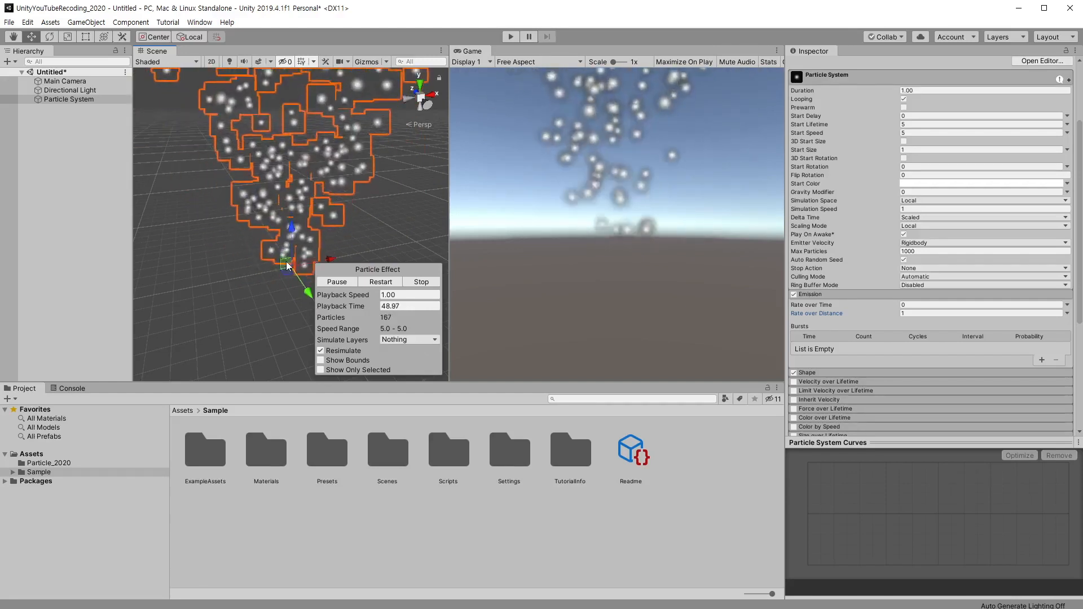
click(914, 314)
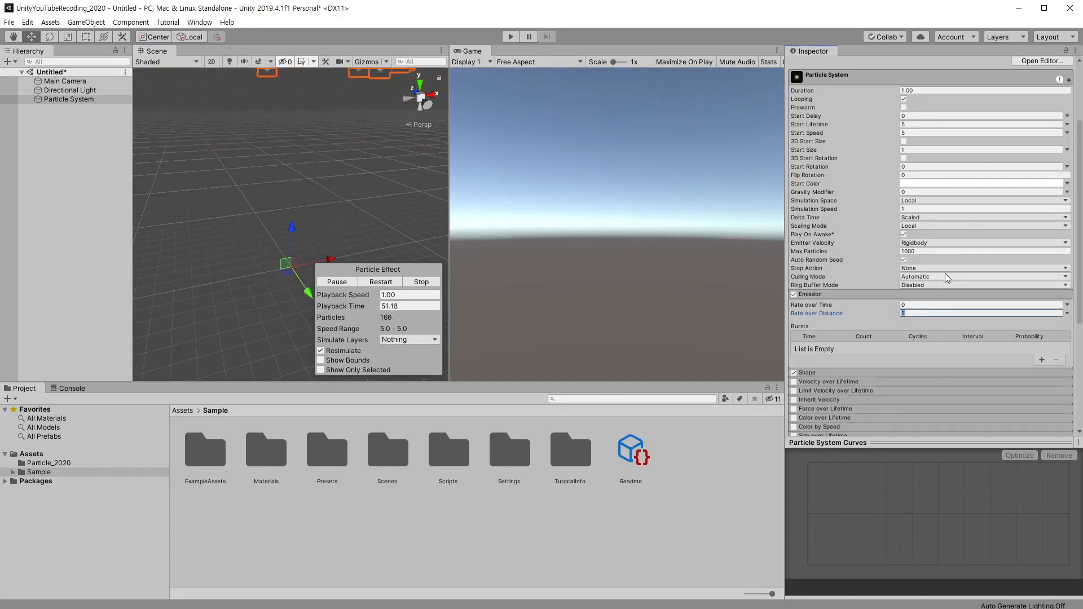
Step: Switch Simulation Space to World and move the particle system around the scene to leave a particle trail
click(920, 201)
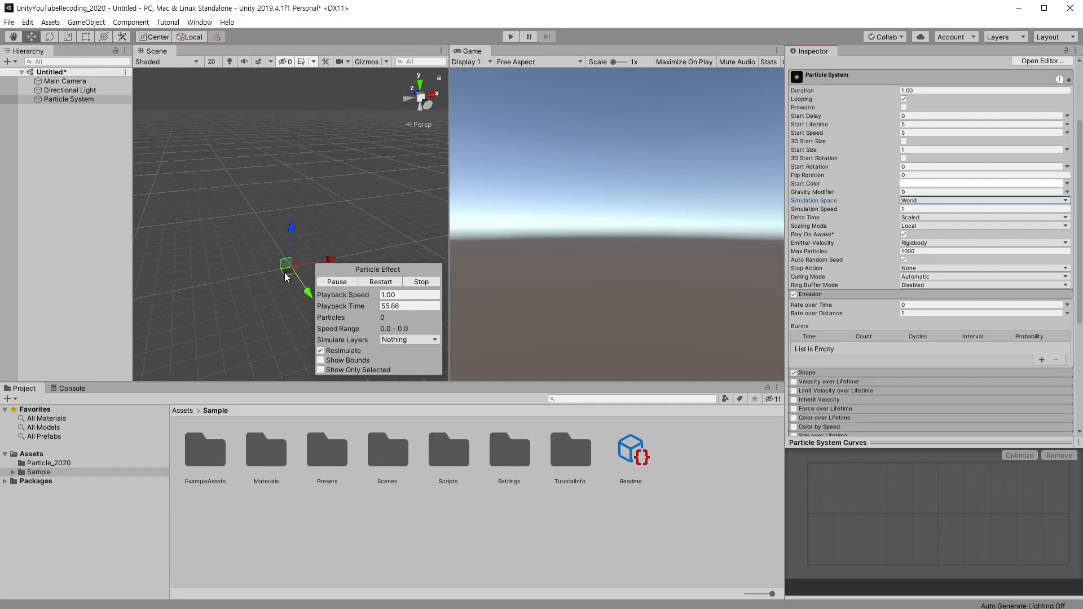
mouse_move(284, 272)
mouse_down()
mouse_move(289, 282)
mouse_move(229, 226)
mouse_move(235, 293)
mouse_move(255, 219)
mouse_move(254, 286)
mouse_move(243, 218)
mouse_move(194, 280)
mouse_move(298, 261)
mouse_move(228, 210)
mouse_move(294, 248)
mouse_move(299, 264)
mouse_up()
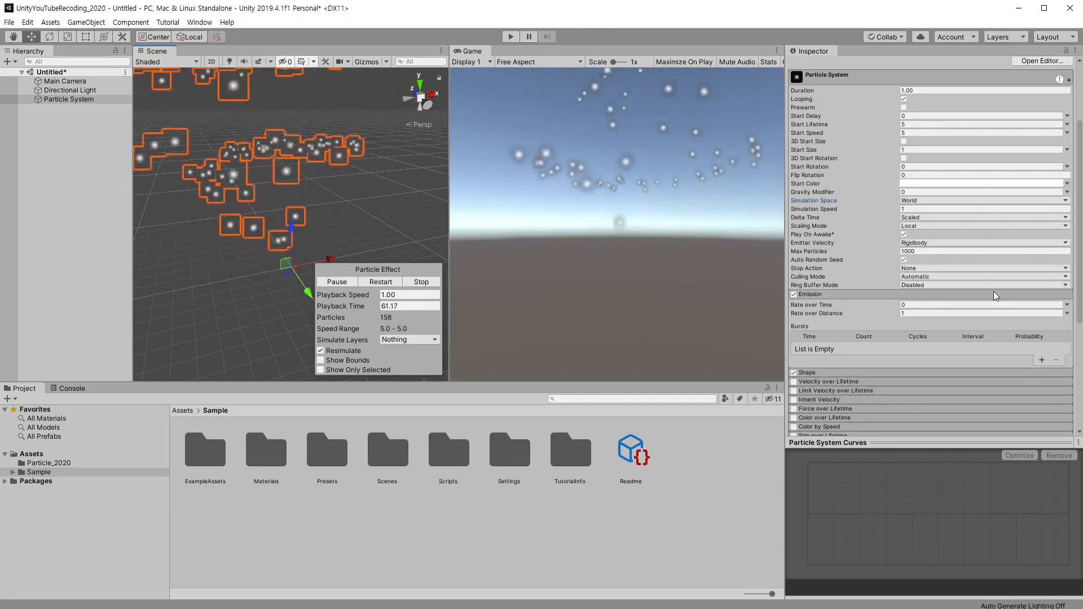
Step: Set the Emission module's Rate over Time to 10
click(934, 305)
text(10)
key(Return)
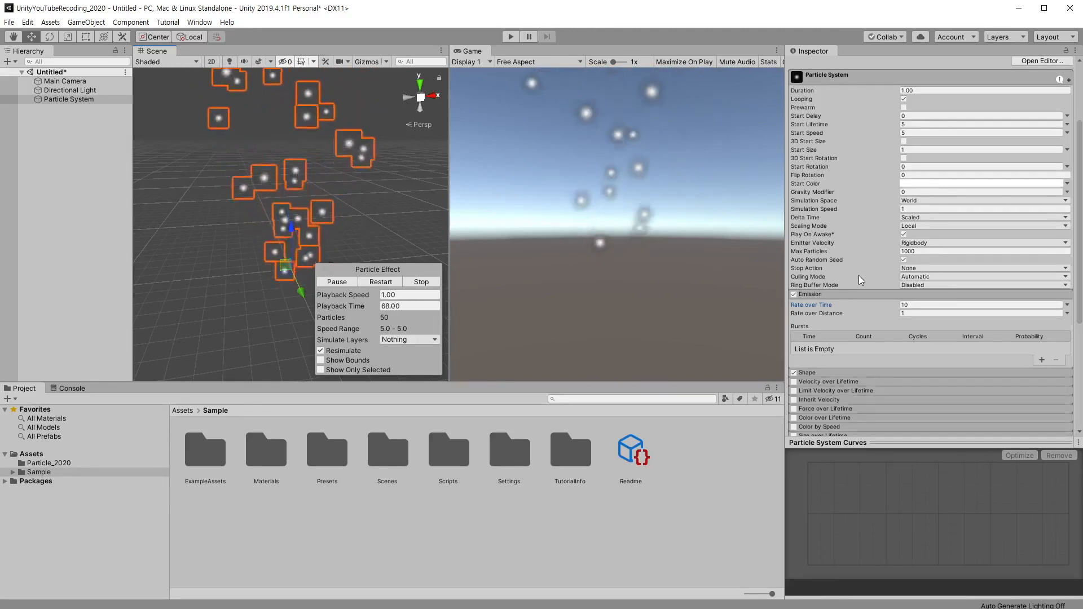
Step: Set the emission's Rate over Time to 0 and move the particle system sideways to test distance-based emission
click(919, 306)
text(0)
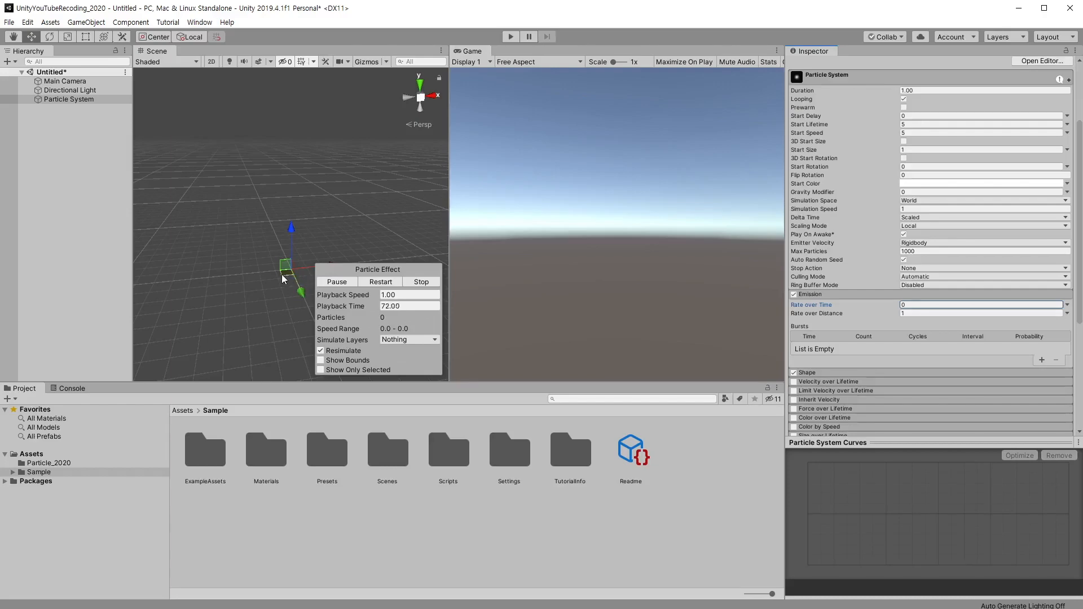
mouse_move(282, 274)
mouse_down()
mouse_move(203, 218)
mouse_move(316, 254)
mouse_move(208, 298)
mouse_move(164, 295)
mouse_move(251, 260)
mouse_move(285, 272)
mouse_move(188, 280)
mouse_move(308, 268)
mouse_move(237, 287)
mouse_move(305, 260)
mouse_move(317, 272)
mouse_up()
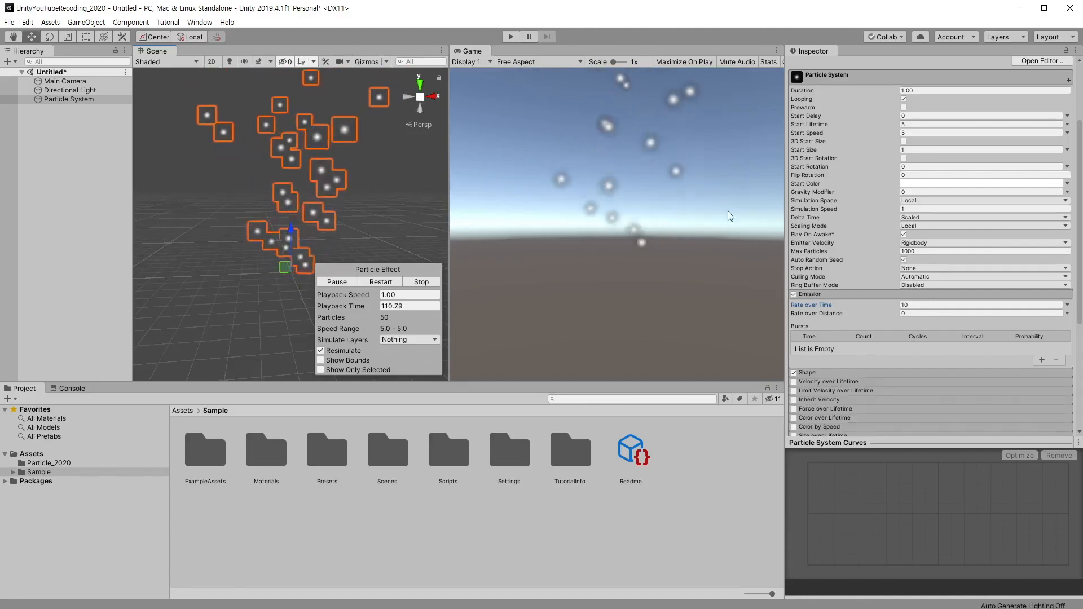
Step: Set Rate over Time to 0, add a burst of 30 particles at time 0, and replay the effect
click(920, 305)
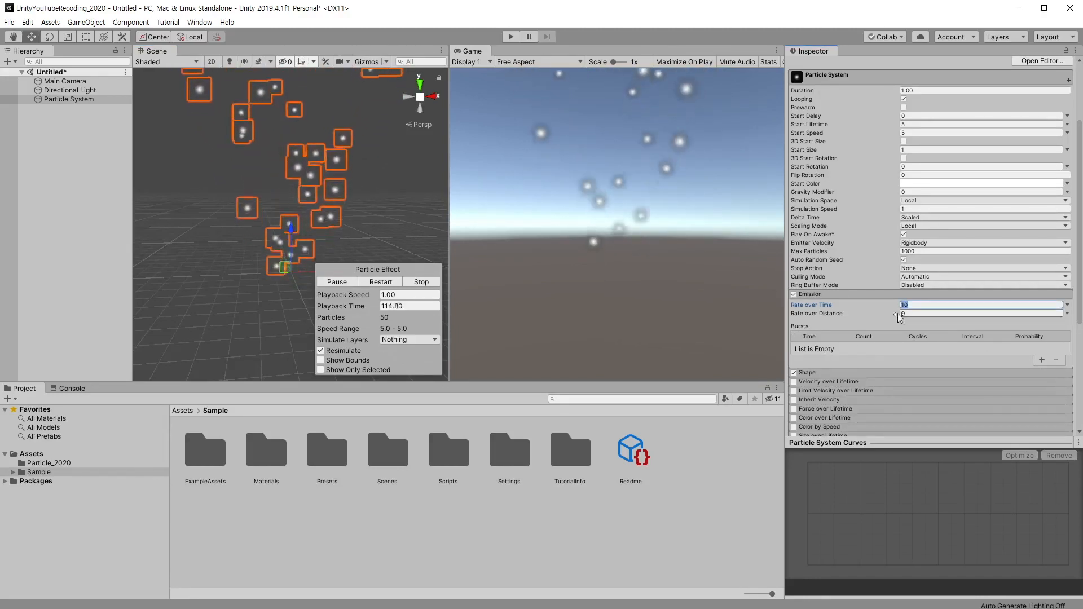
text(0)
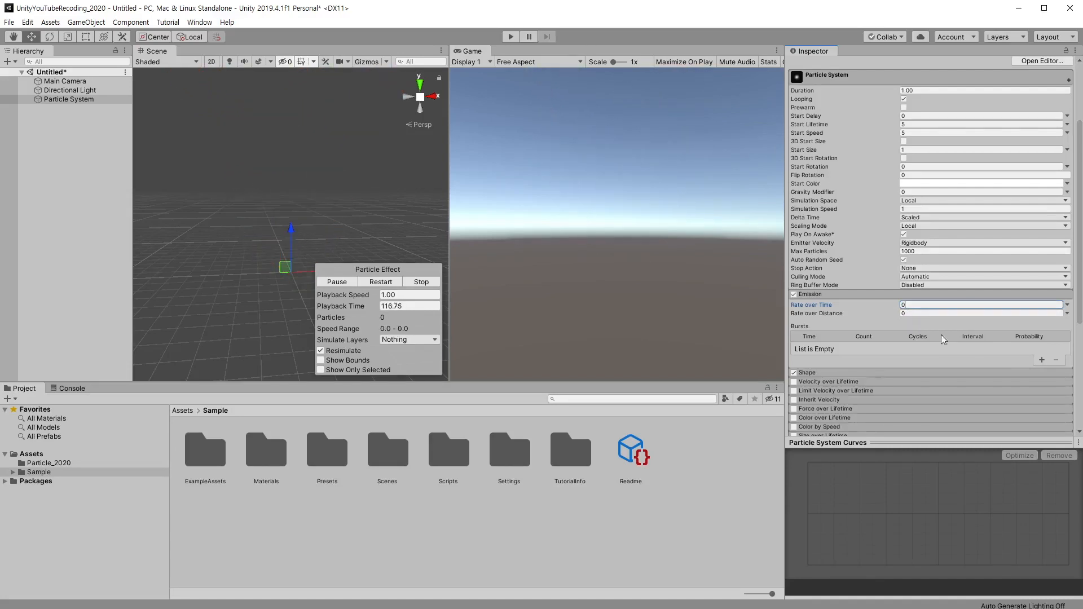
click(1041, 360)
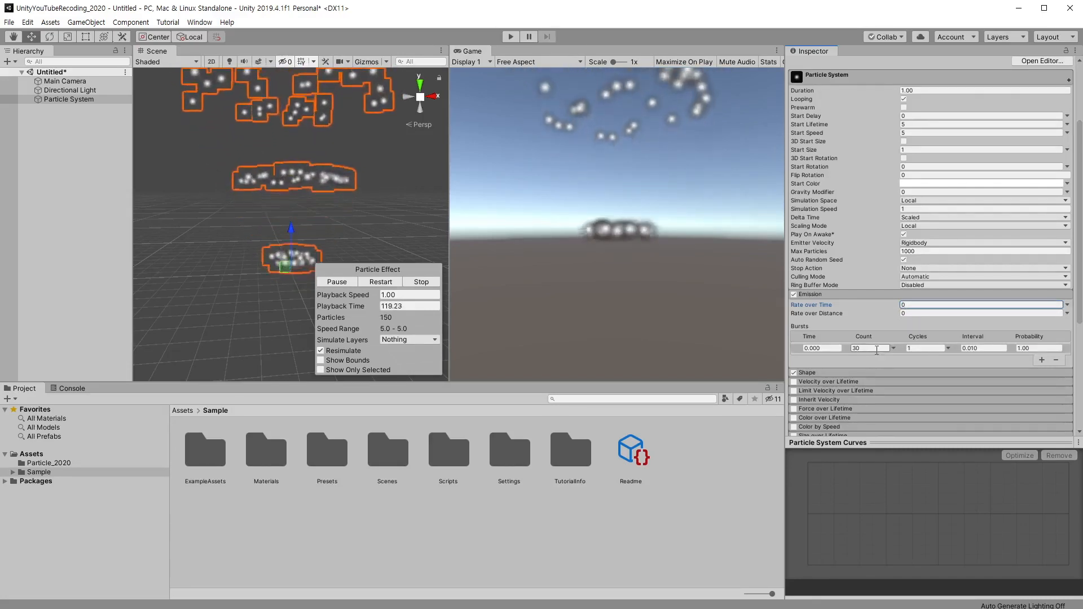
click(380, 283)
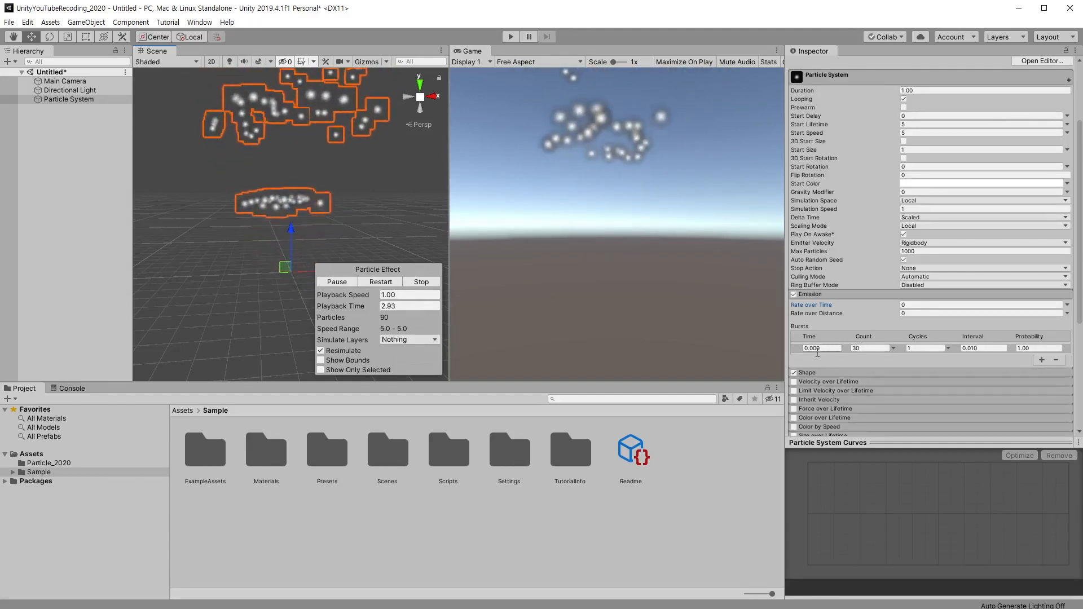
click(872, 349)
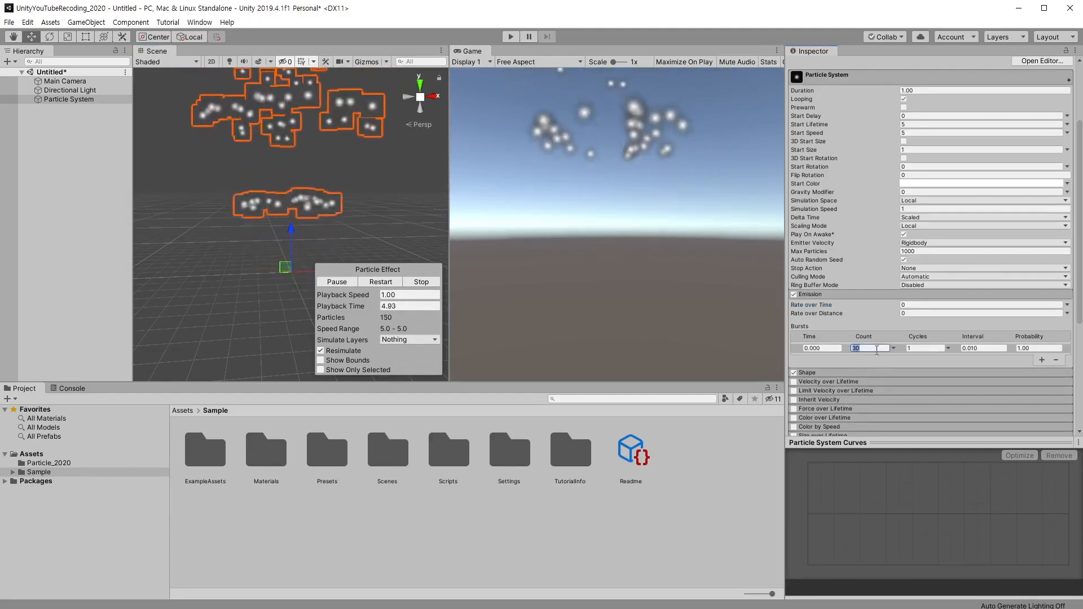
alt+drag(298, 294, 278, 278)
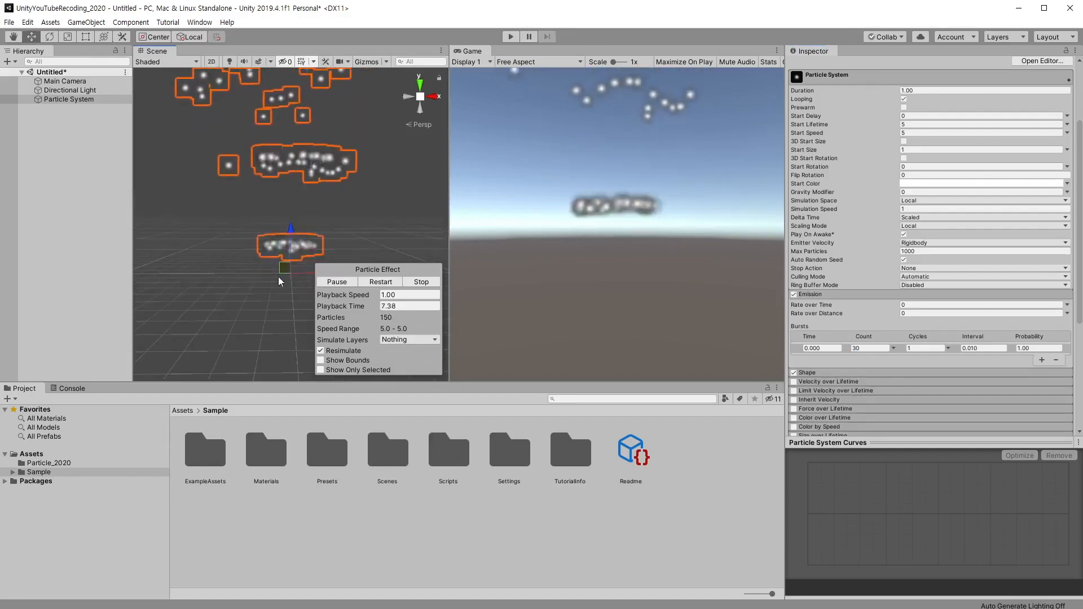
Step: Turn off Looping for the particle system and replay the single burst several times
click(904, 99)
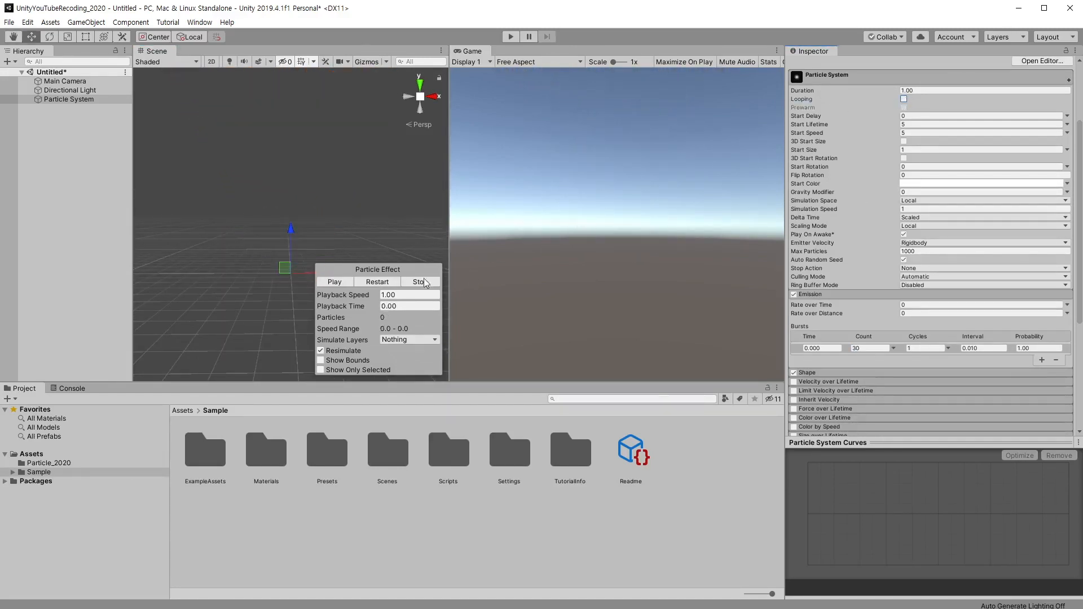
click(377, 284)
click(381, 283)
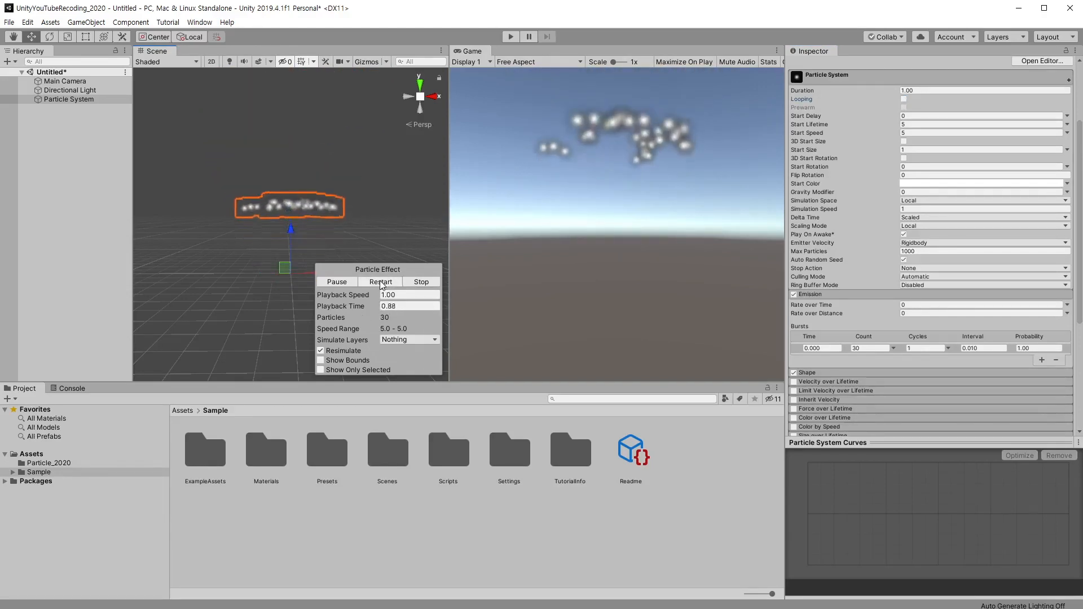
click(381, 283)
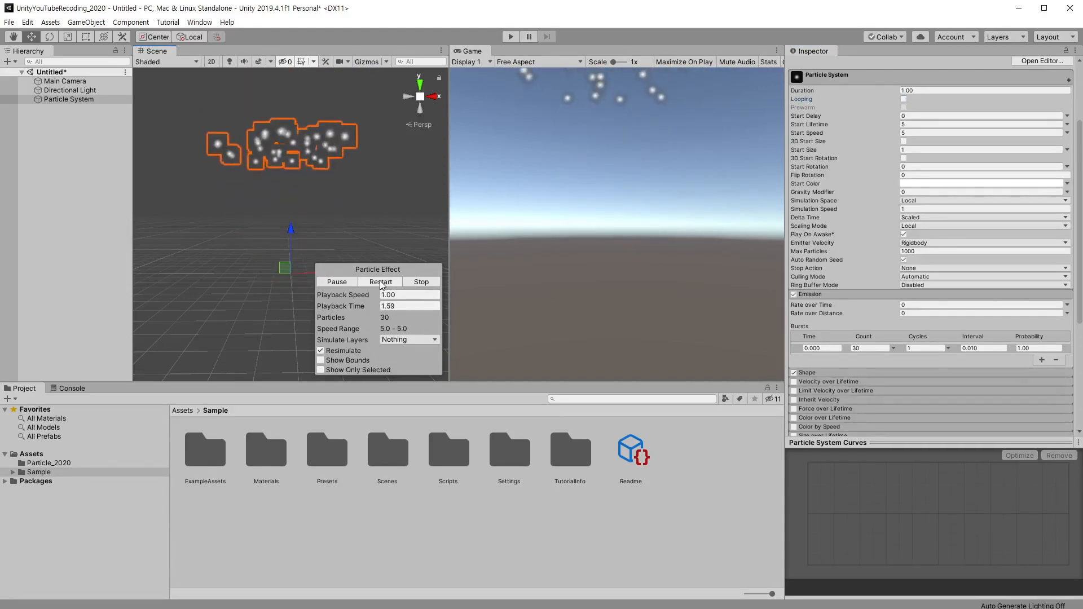
click(381, 283)
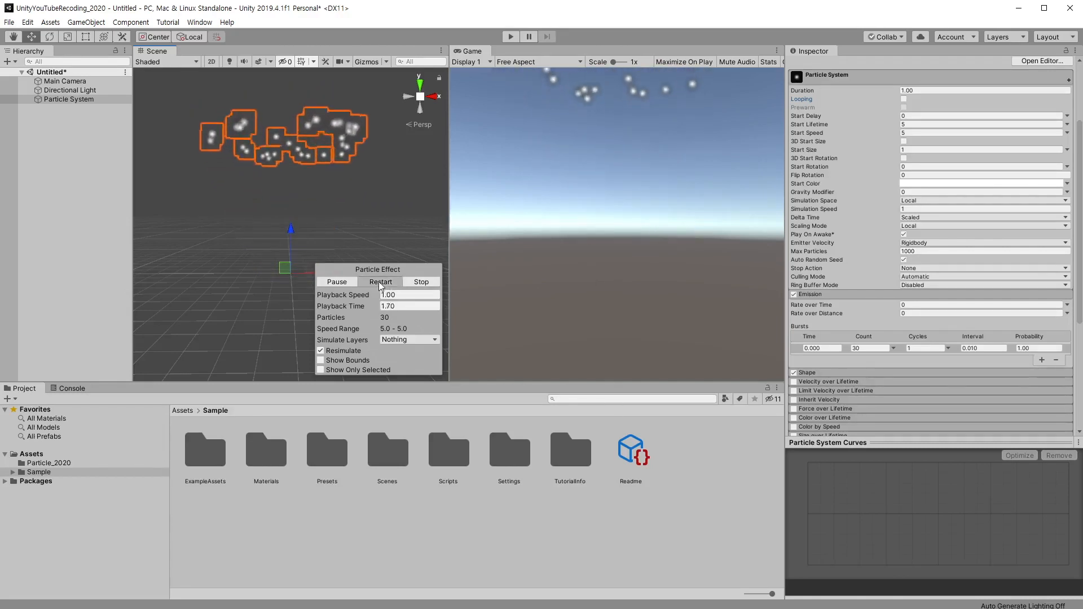
click(379, 284)
Step: Add two more bursts to the emission and set the second burst's time to 1
mouse_move(822, 232)
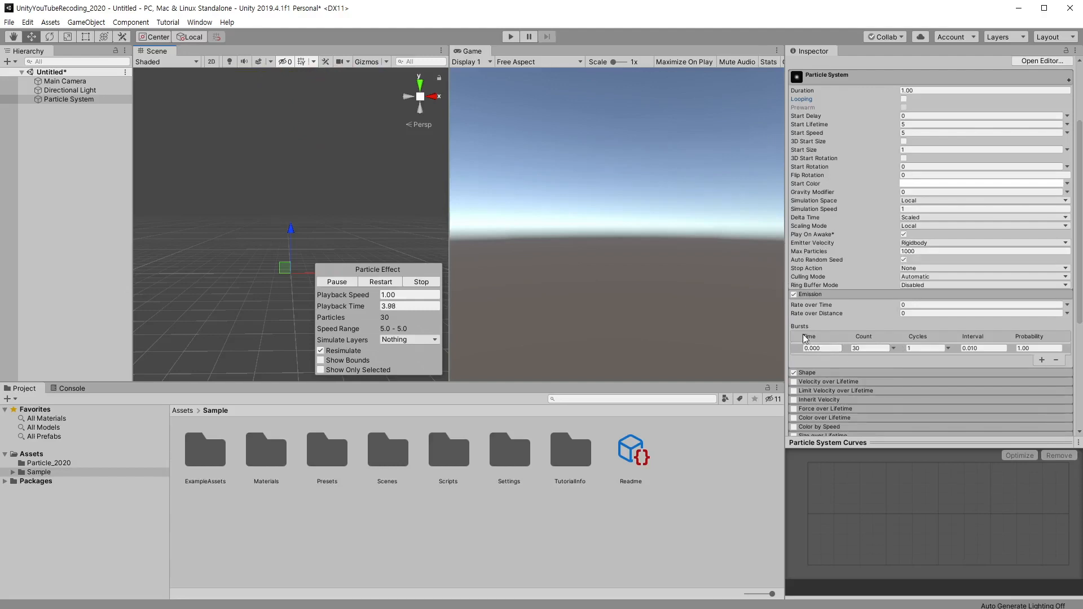
click(1042, 361)
click(1041, 369)
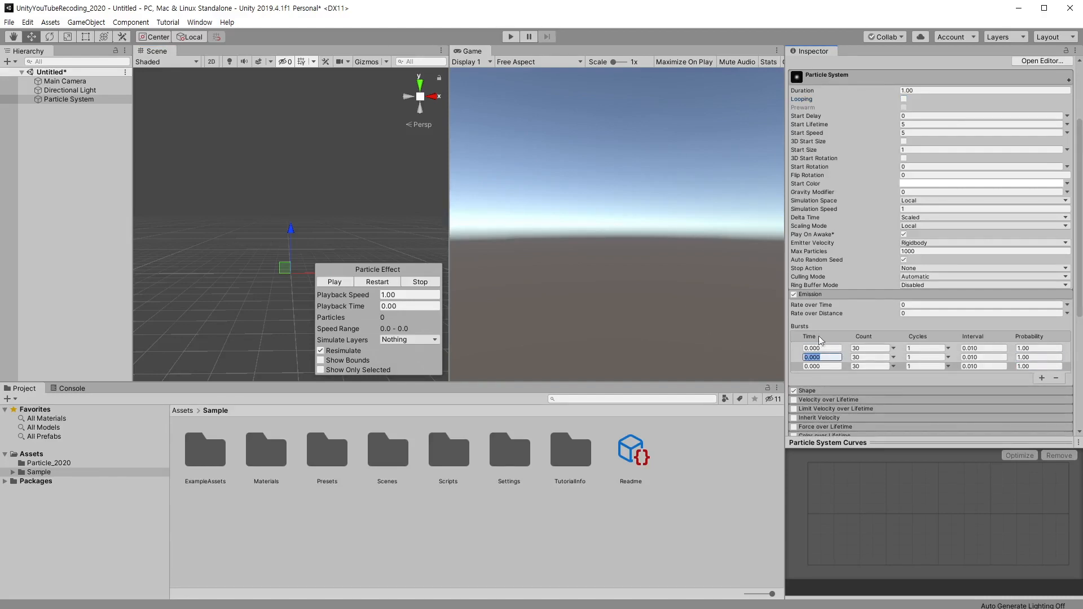
text(1)
key(Return)
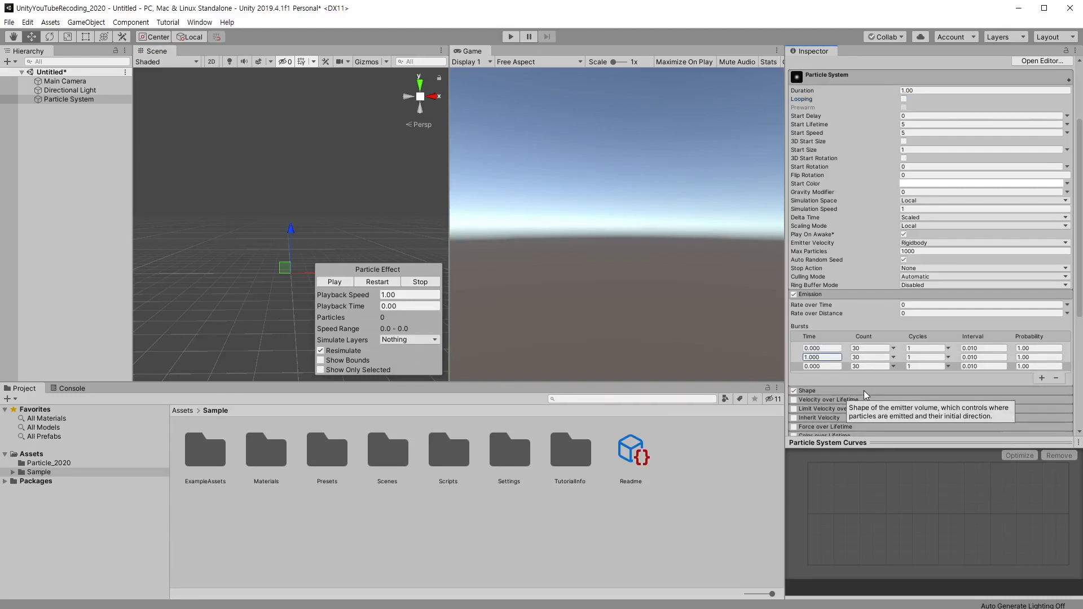
click(831, 366)
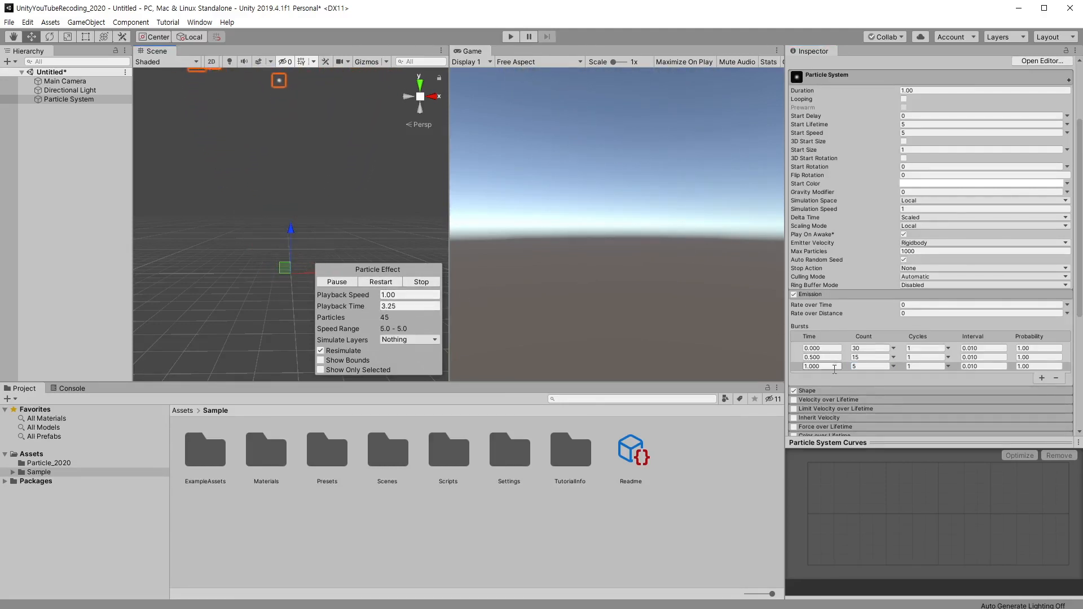
Step: Set the particle system's Duration to 2 and replay the effect to check the burst timing
click(944, 91)
text(2)
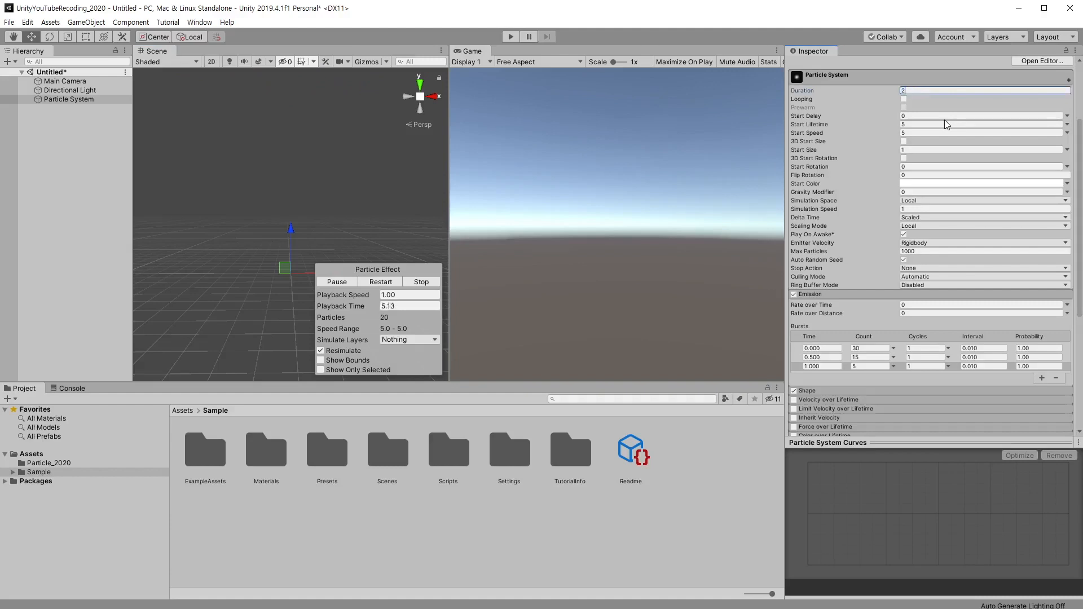
key(Return)
click(383, 287)
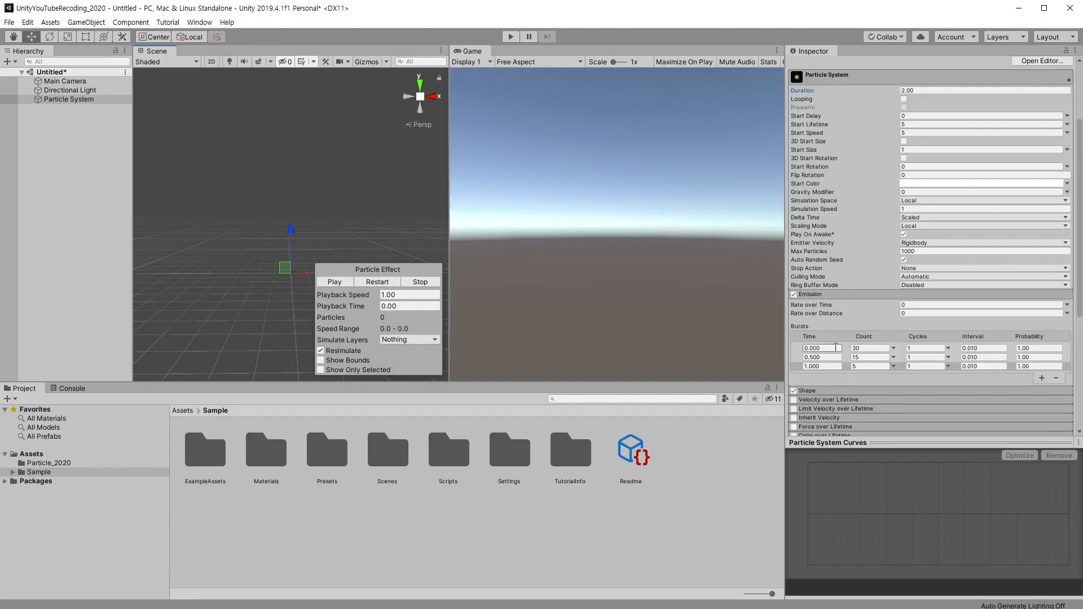
click(376, 283)
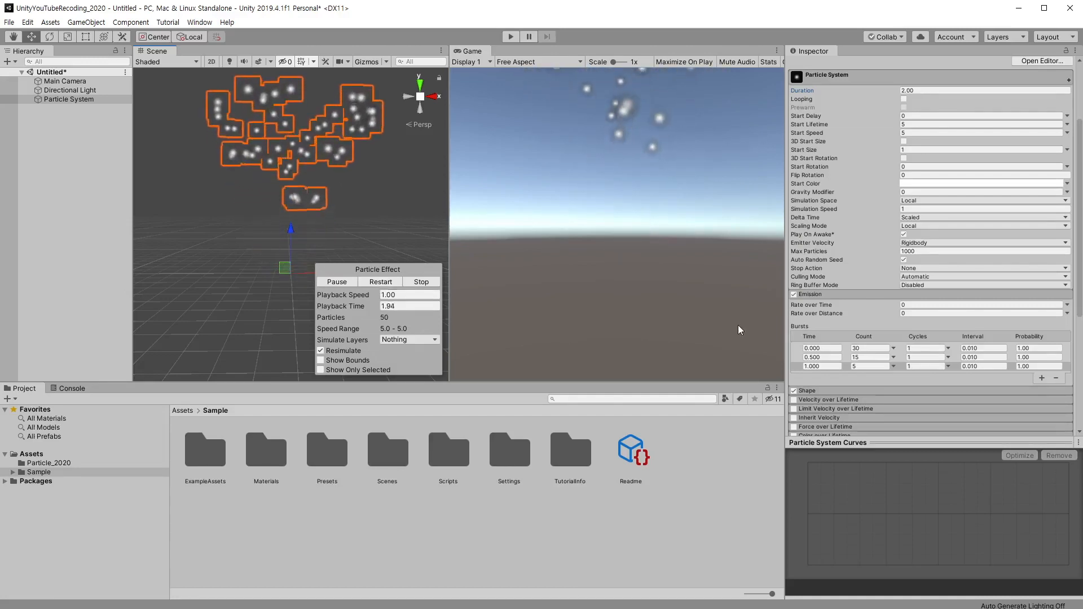
Step: Remove the bursts from the emission list, starting with the third one at time 1
click(814, 366)
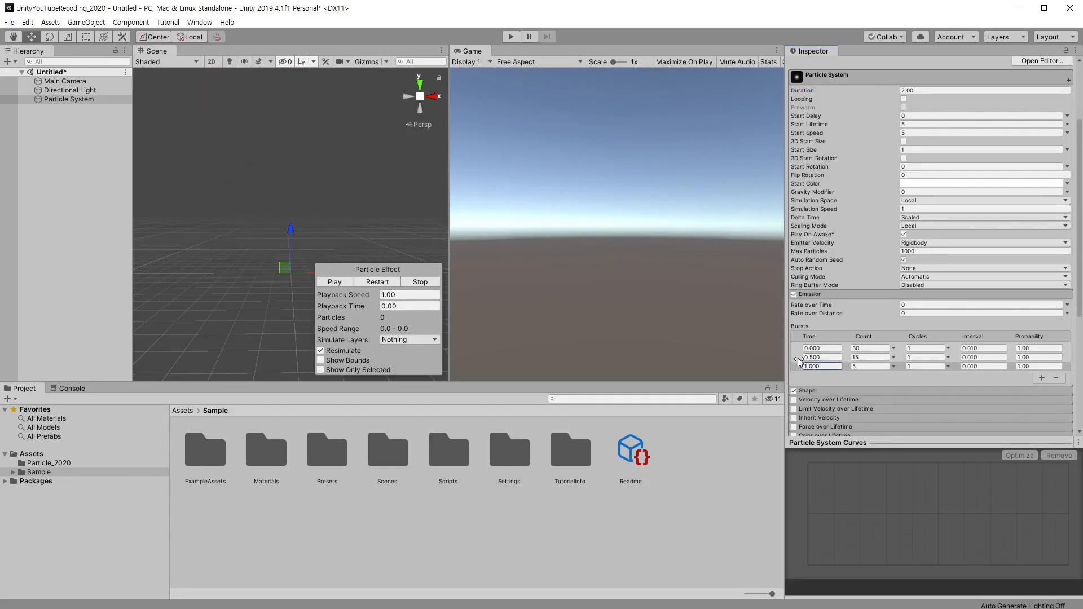
click(813, 367)
click(1055, 378)
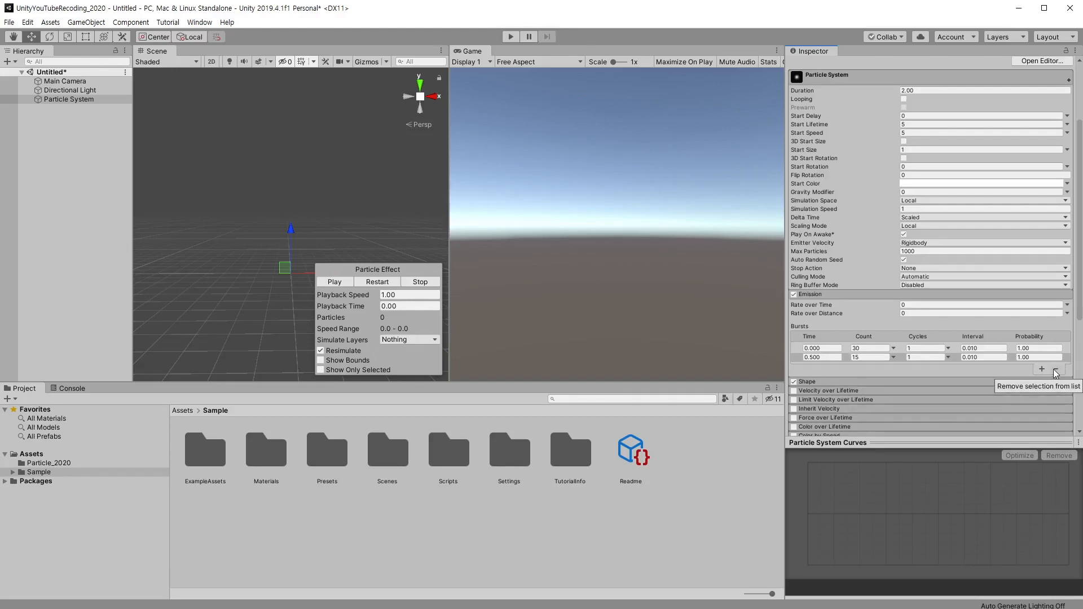
click(1054, 369)
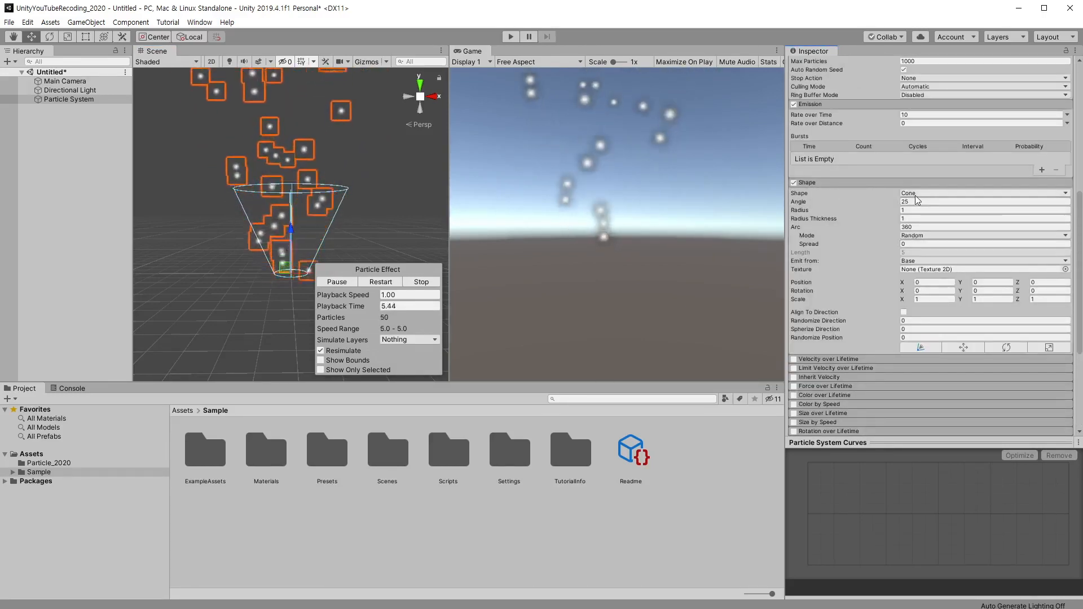
Step: Set the cone shape's Angle to 39.59 and its Radius to 1.78
scroll(291, 243, up, 3)
alt+drag(291, 242, 340, 244)
scroll(340, 245, up, 3)
middle_drag(340, 244, 323, 222)
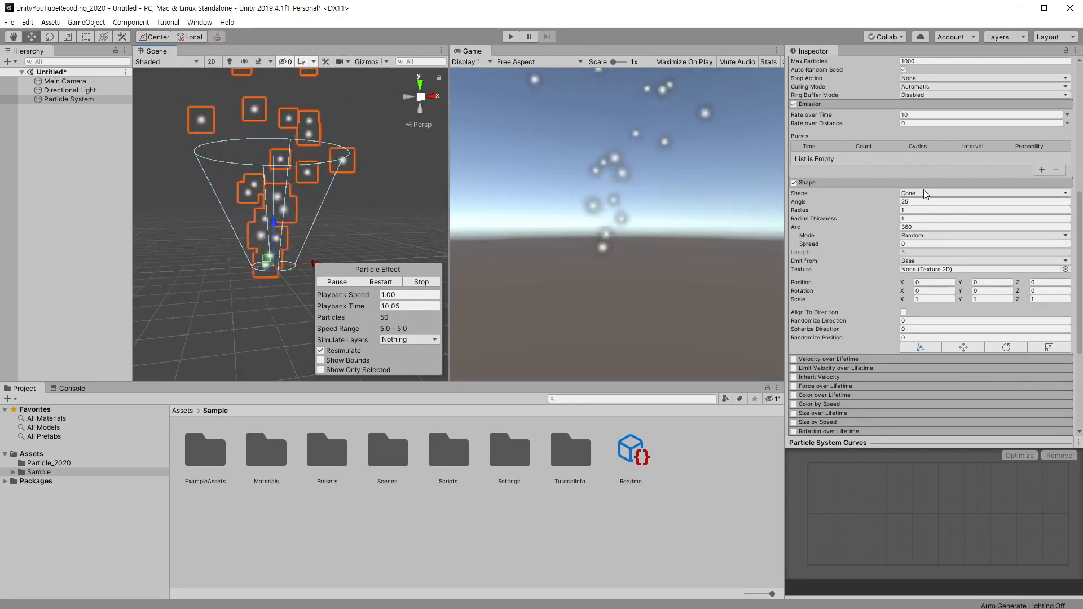
alt+drag(358, 212, 326, 231)
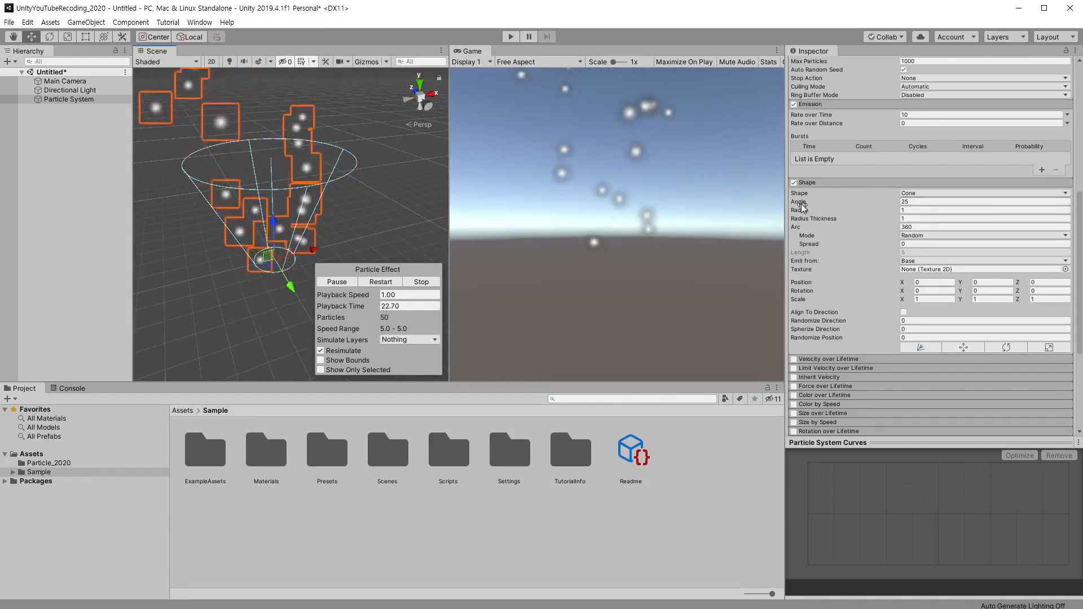
drag(801, 206, 875, 201)
drag(1015, 232, 1022, 271)
drag(894, 202, 777, 259)
Step: Try a Radius Thickness of 0 on the cone shape and return it to 1
drag(801, 210, 726, 228)
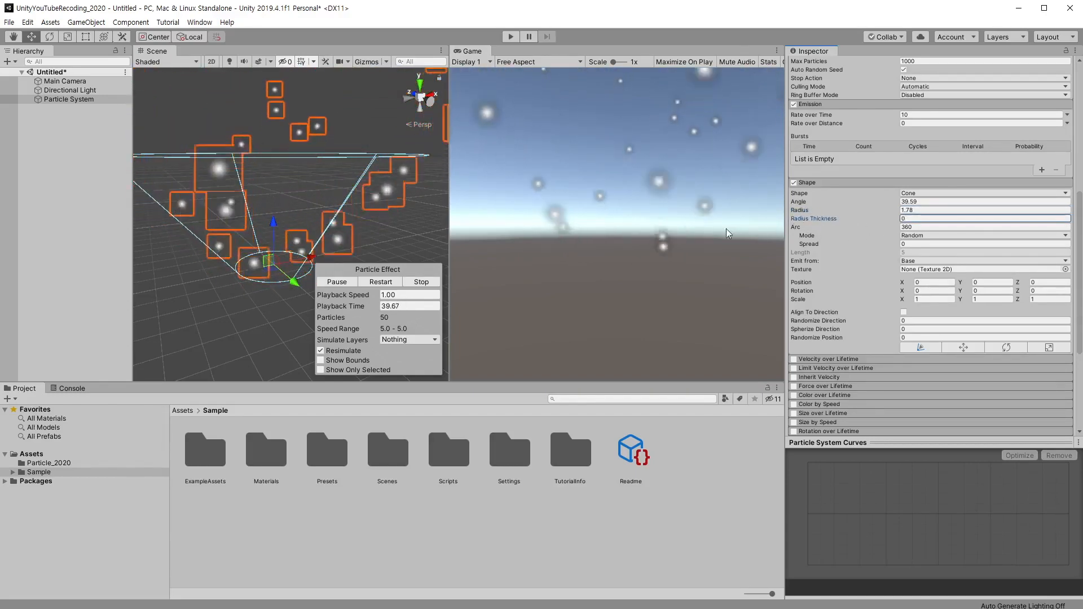
alt+drag(285, 173, 177, 201)
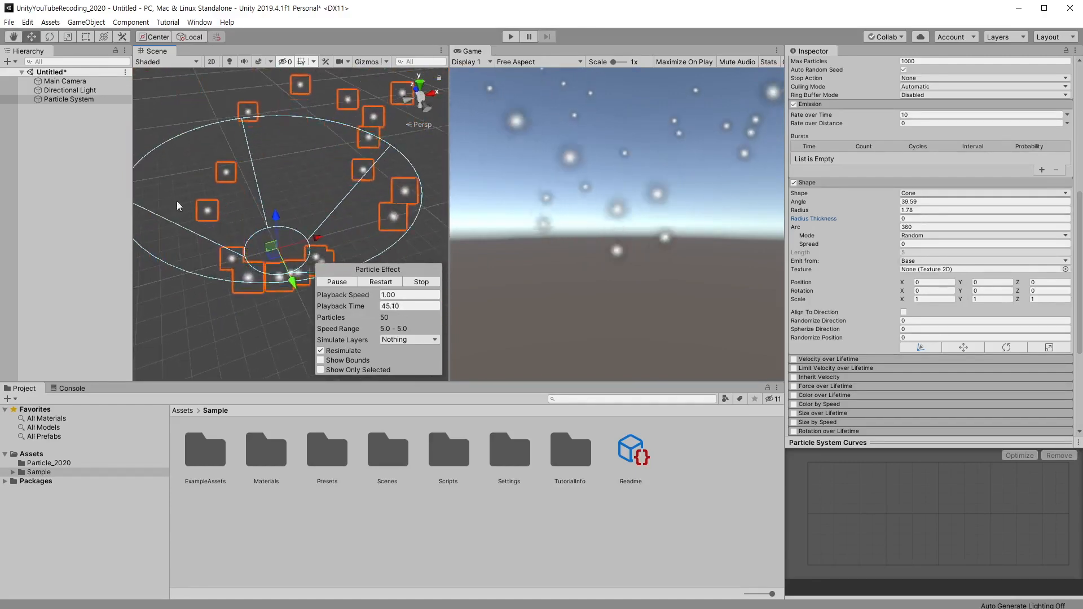
alt+drag(327, 265, 232, 202)
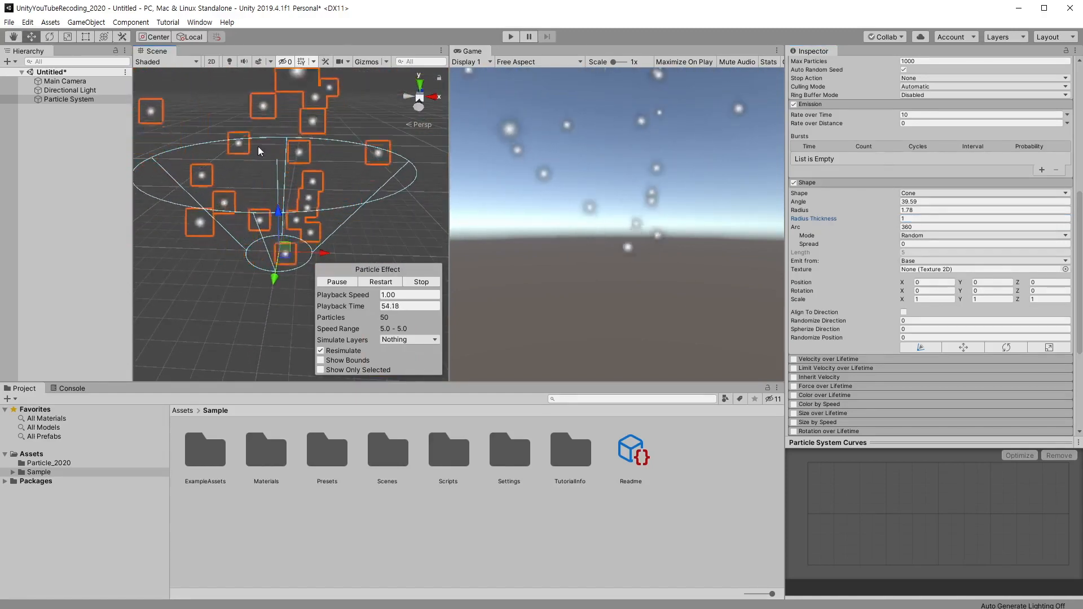
alt+drag(258, 146, 303, 183)
alt+drag(298, 224, 378, 169)
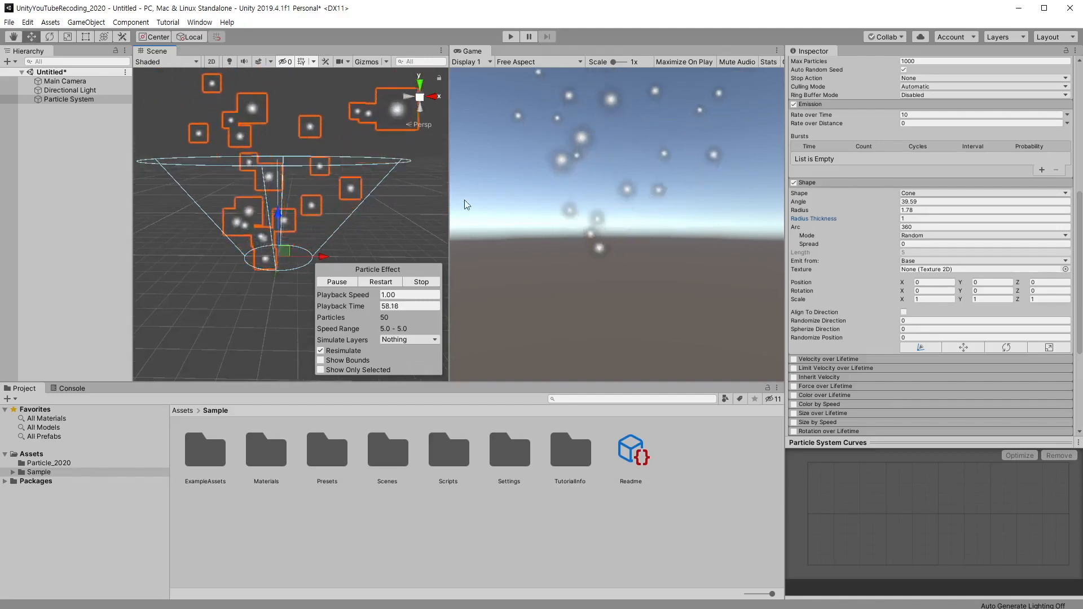
Step: Compare the cone's emission with Radius Thickness values of 0, 1 and 0.42
click(921, 219)
text(0)
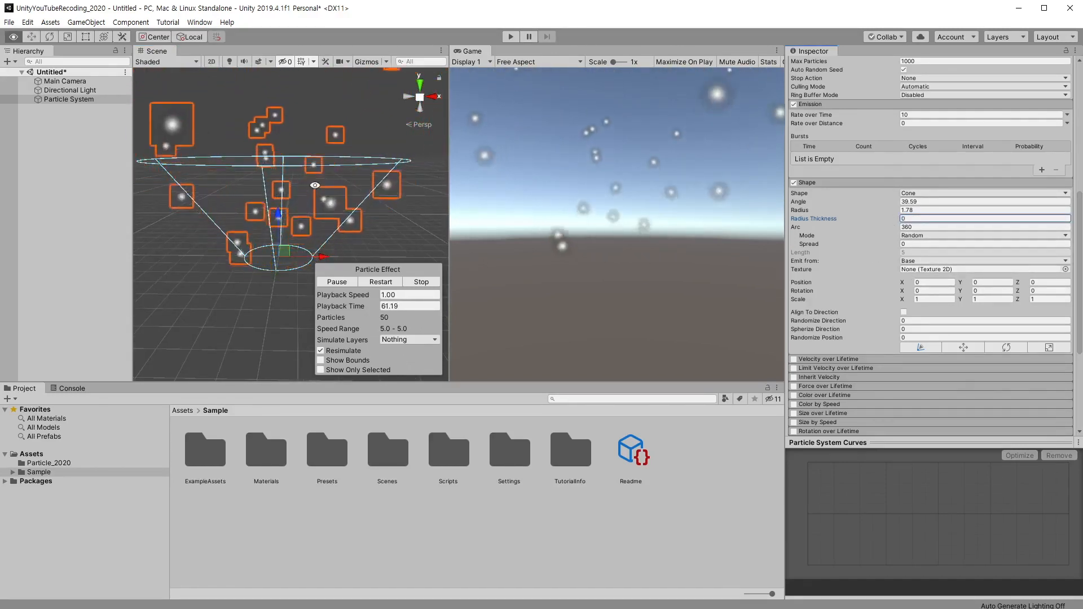
alt+drag(254, 220, 269, 261)
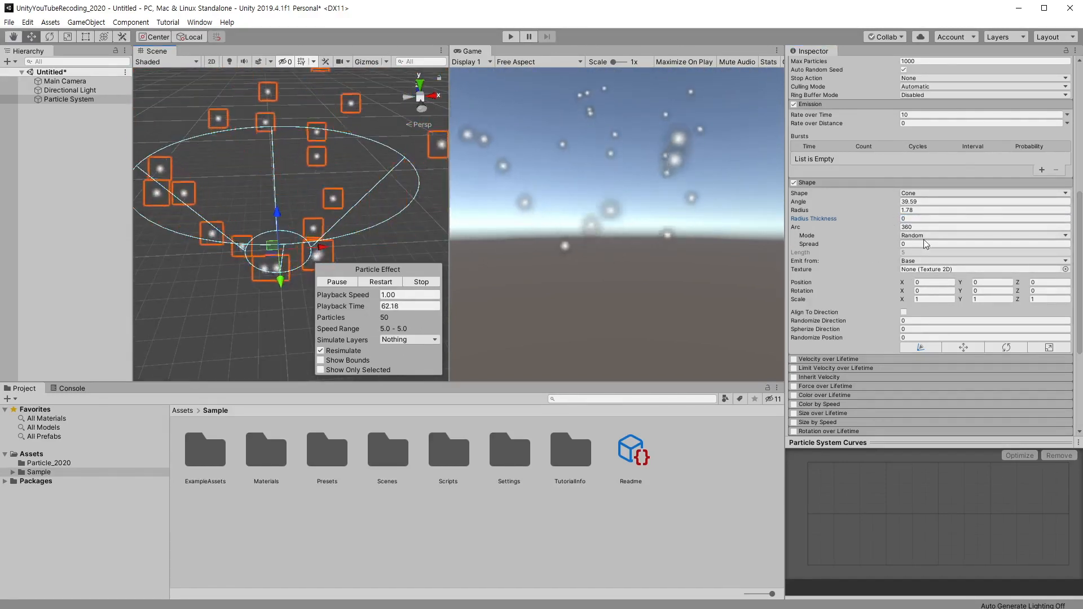
click(918, 219)
text(1)
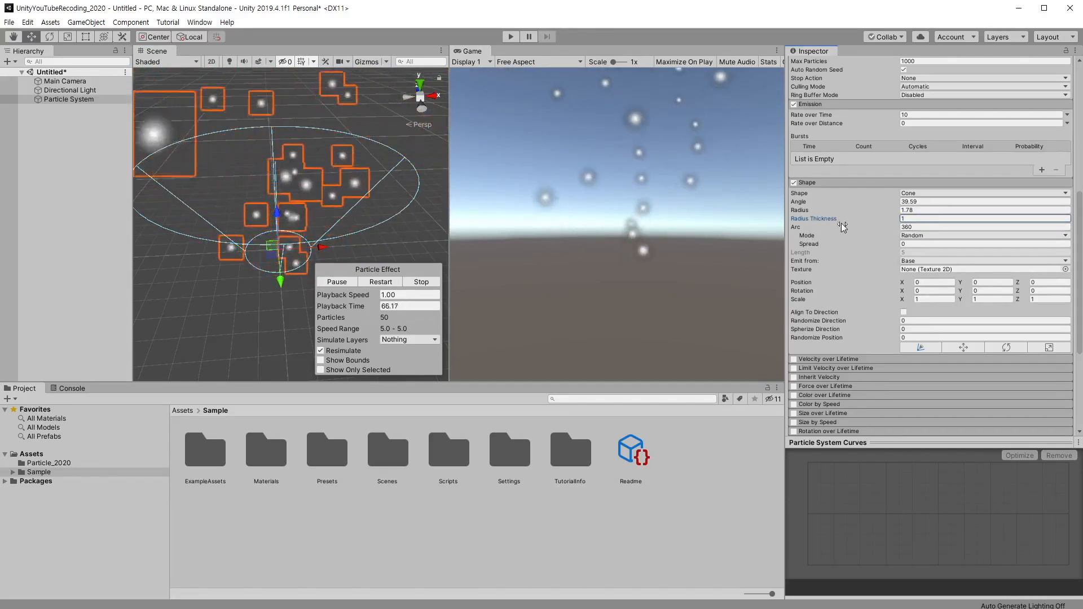
drag(831, 219, 819, 219)
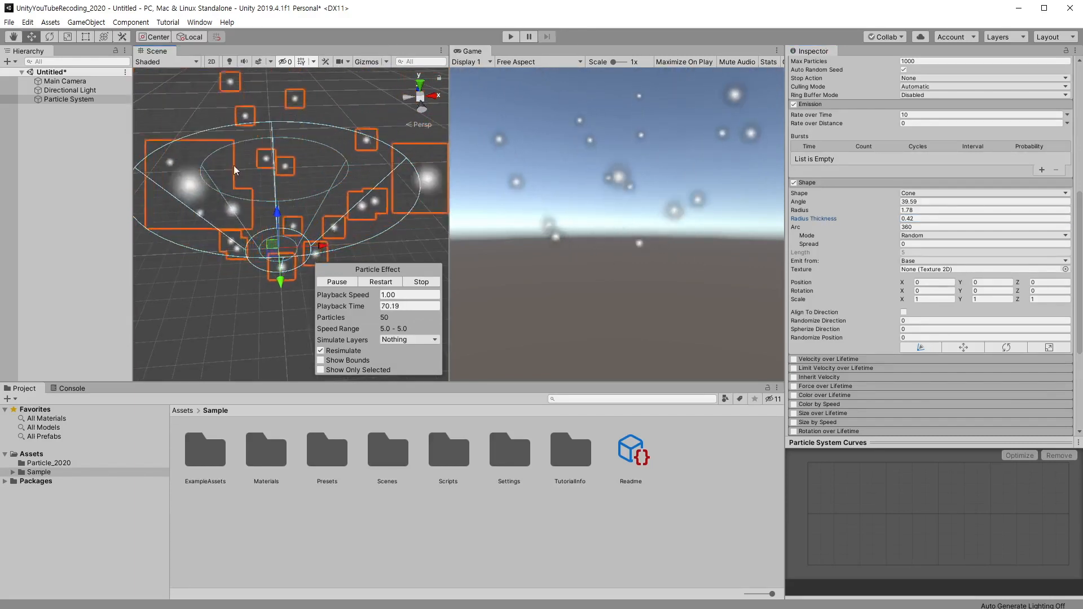
drag(821, 219, 743, 281)
Step: Set the cone shape's Arc to 180
alt+drag(297, 225, 231, 205)
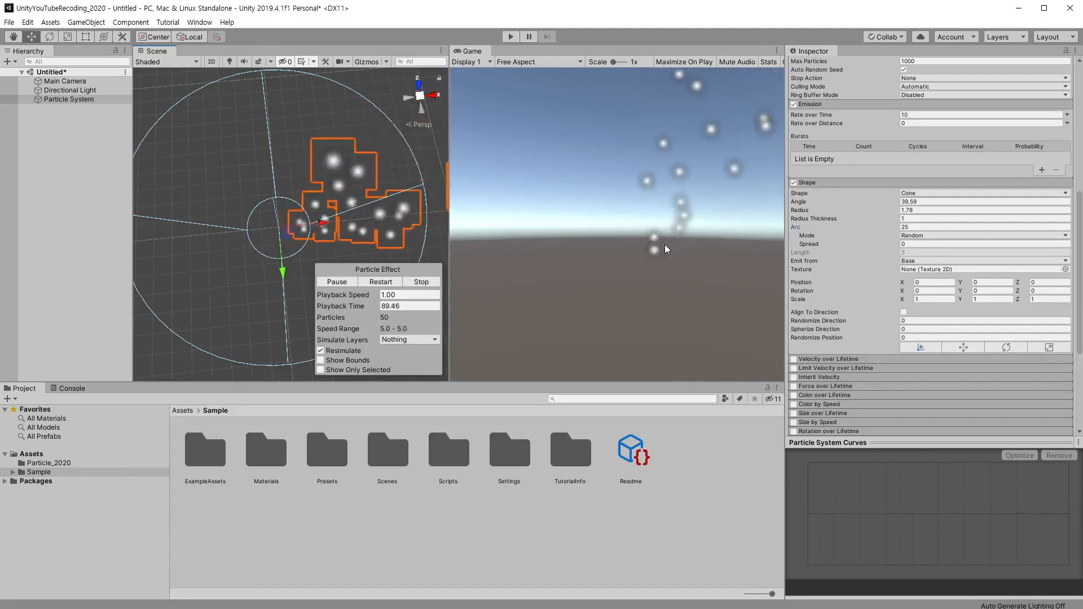
click(890, 228)
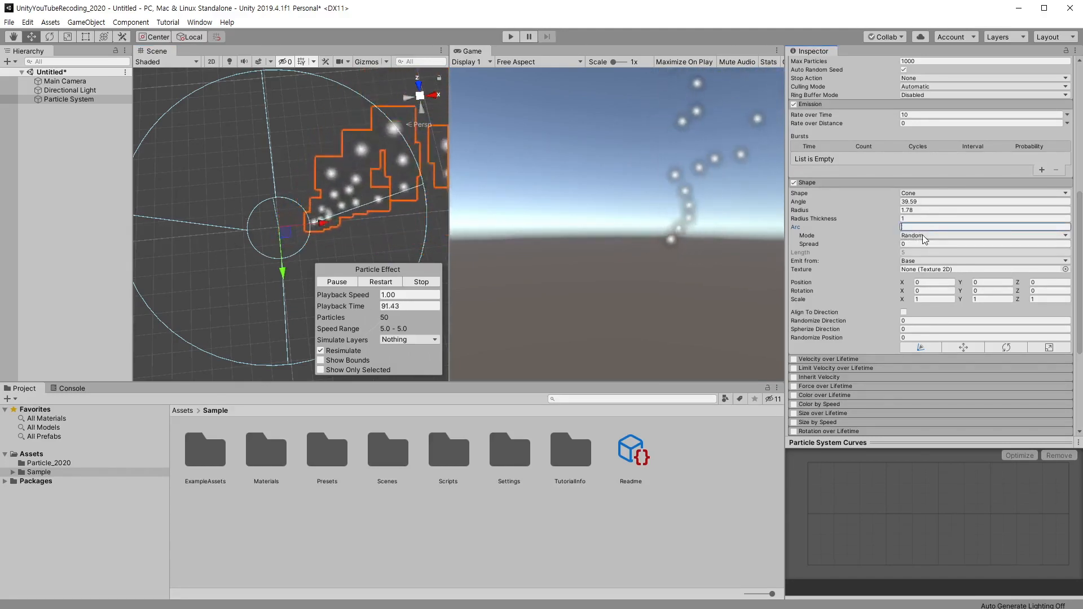
text(180)
key(Return)
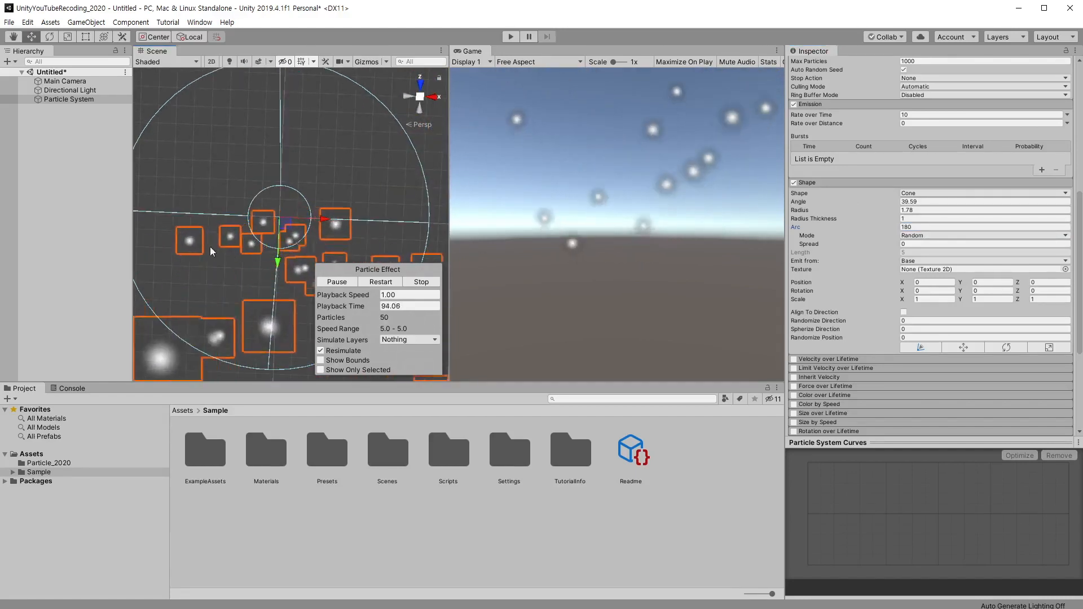
Step: Keep the full-circle Arc mode on Random and set the cone shape's Radius Thickness to 0
mouse_move(336, 240)
alt+mouse_down()
mouse_move(310, 242)
mouse_move(351, 234)
alt+mouse_up()
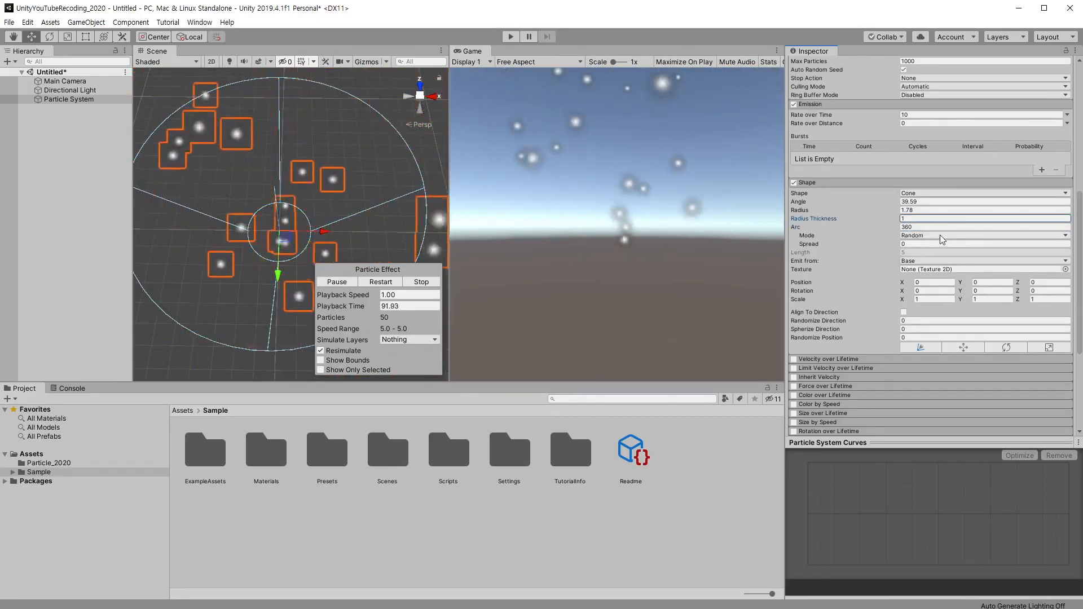
click(940, 235)
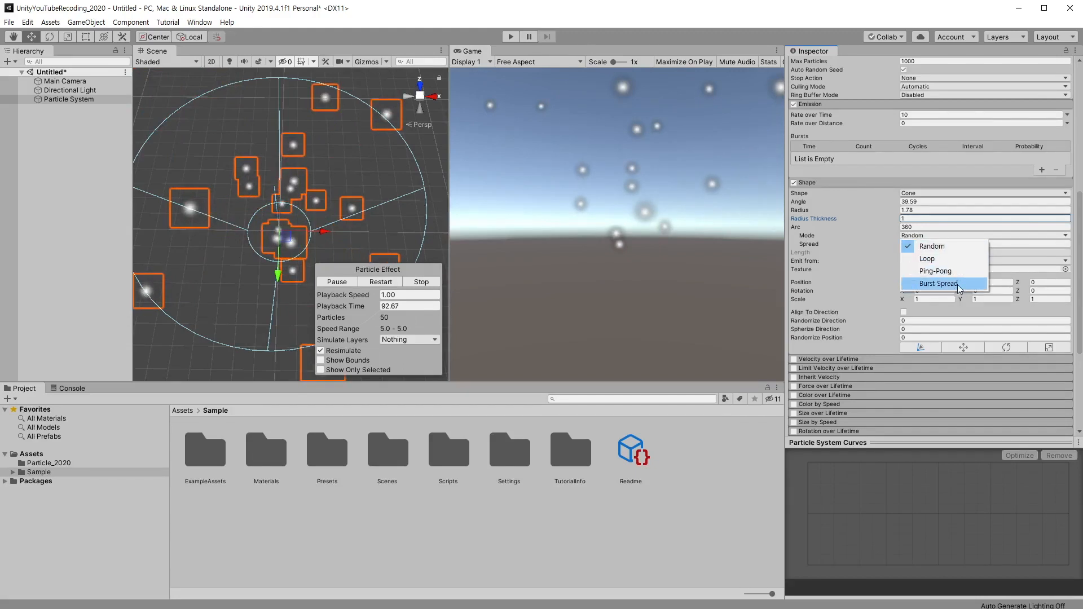
click(932, 247)
click(918, 219)
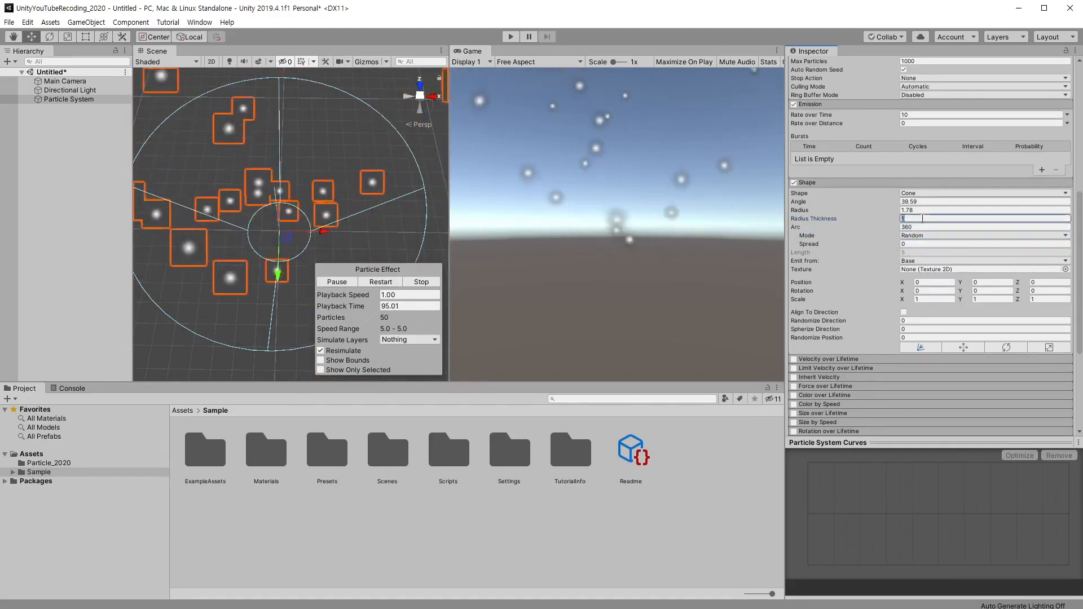
text(0)
alt+drag(345, 254, 417, 270)
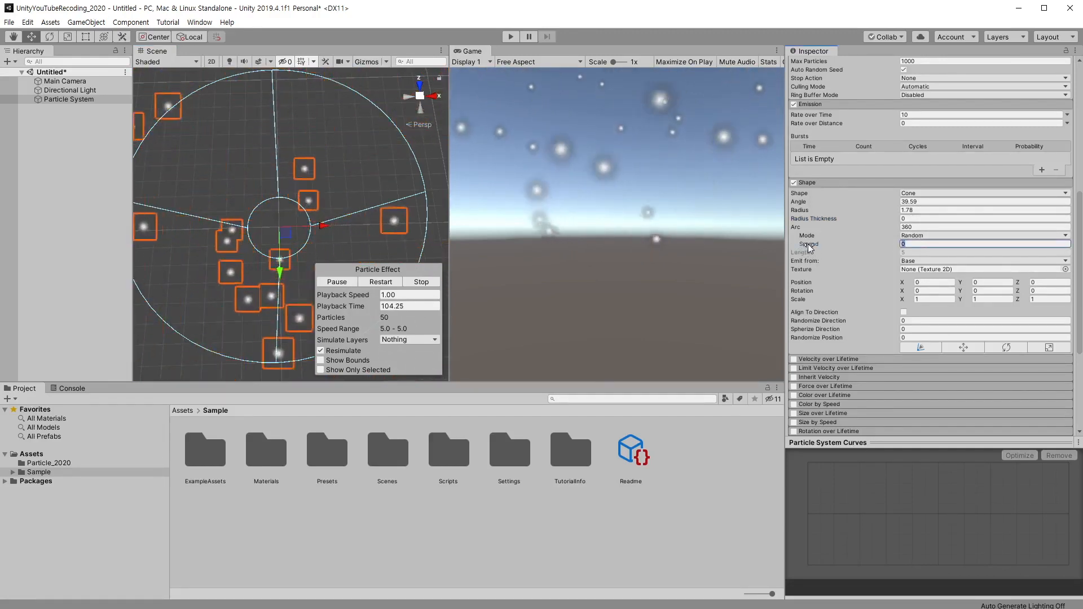
Step: Try Arc Spread values of 0.1 and 0.5 on the cone shape in Random mode
click(920, 243)
text(1)
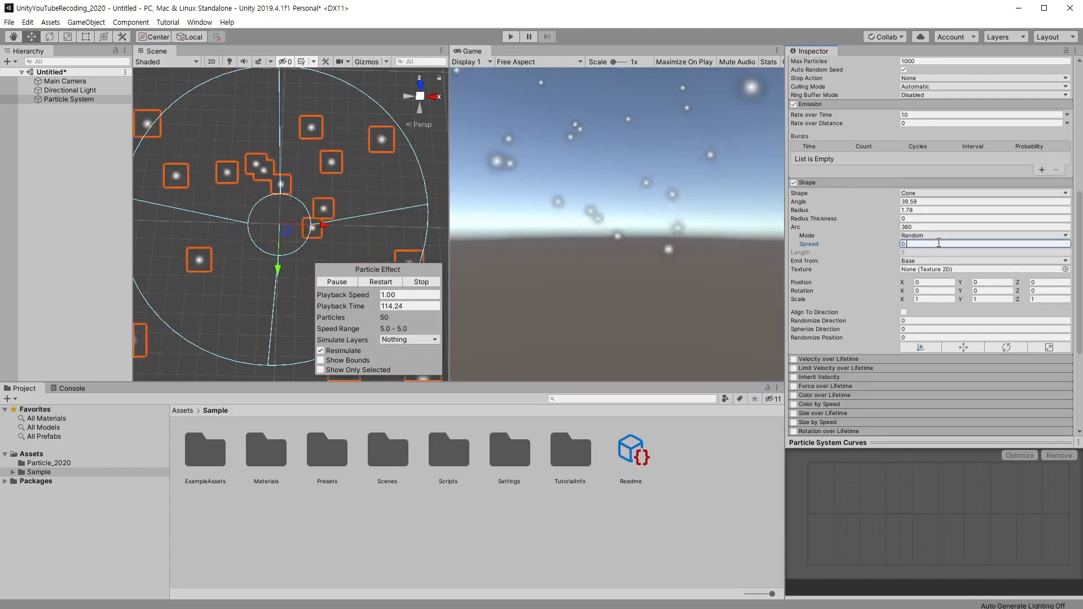
text(.1)
key(Return)
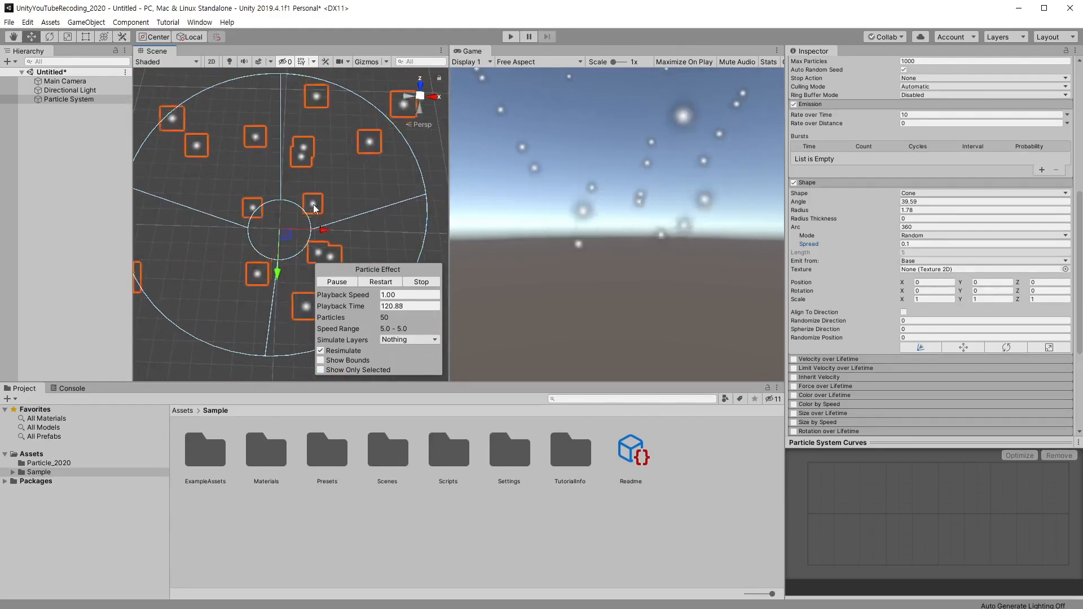
key(alt)
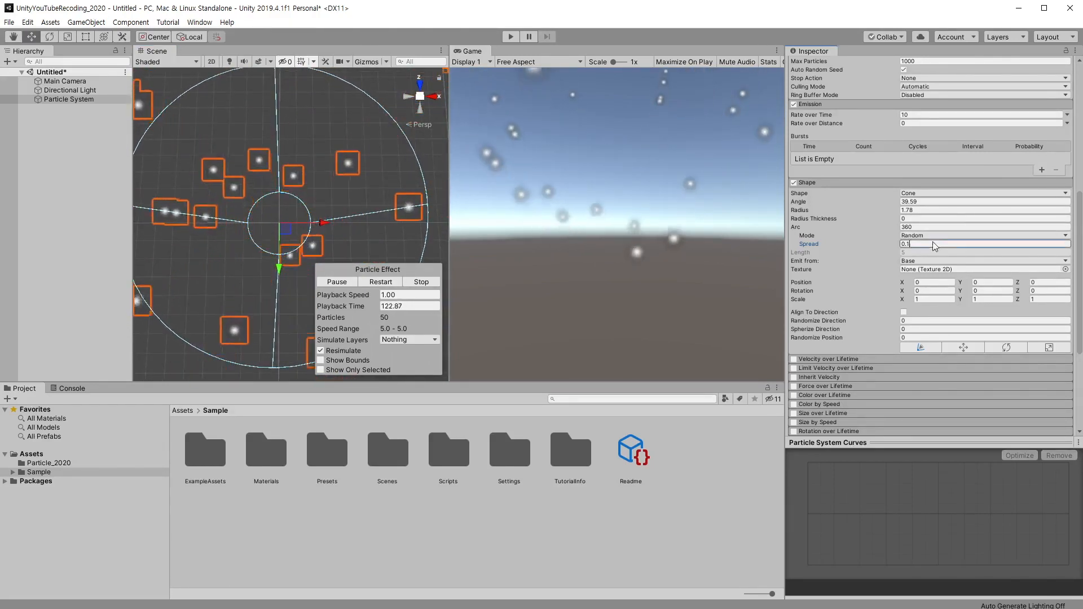
click(934, 244)
text(0.)
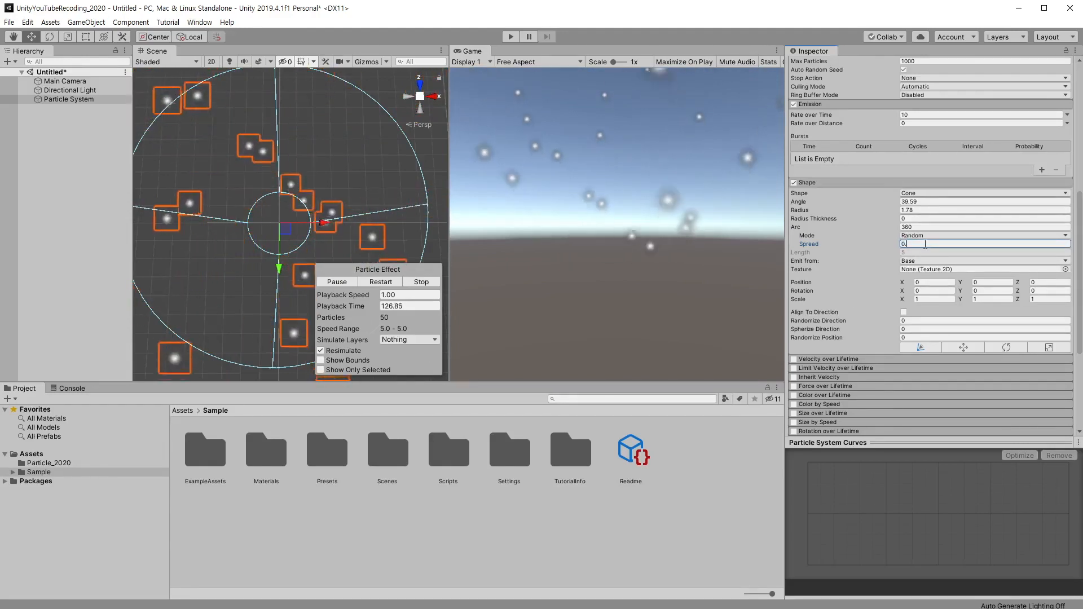
text(0.5)
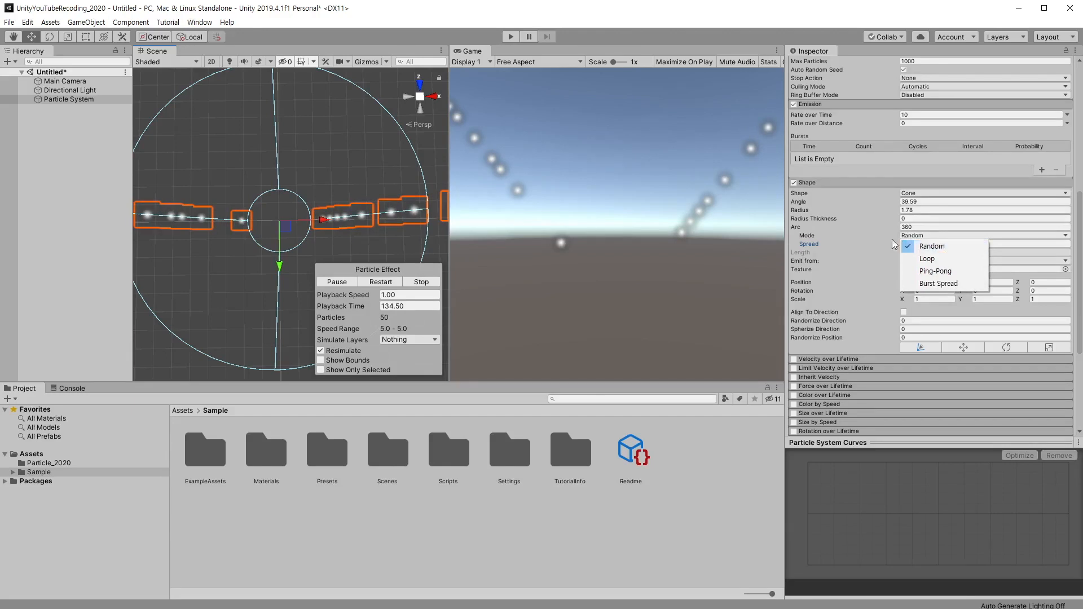
Step: Set the Arc mode to Loop with a Spread of 0.1 and a Speed of 1, and switch the mode to Ping-Pong
click(934, 259)
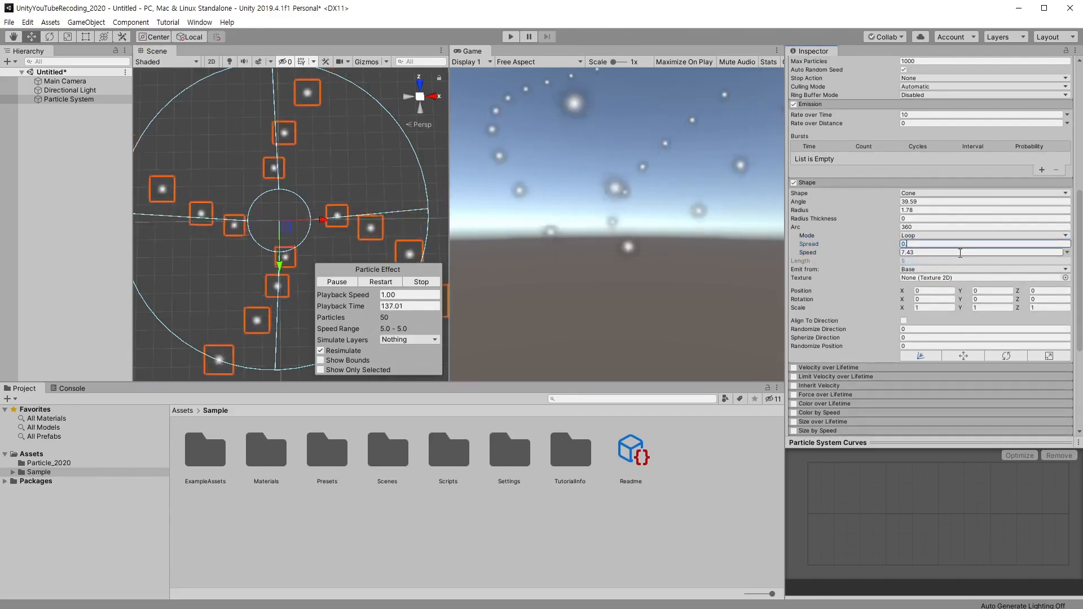
text(.1)
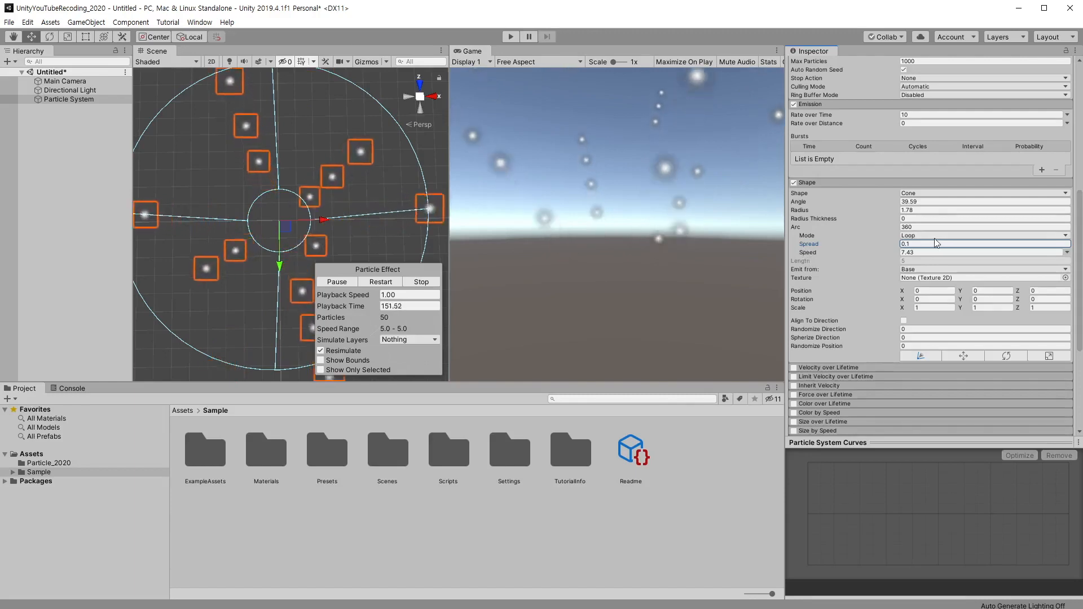
click(928, 253)
text(1)
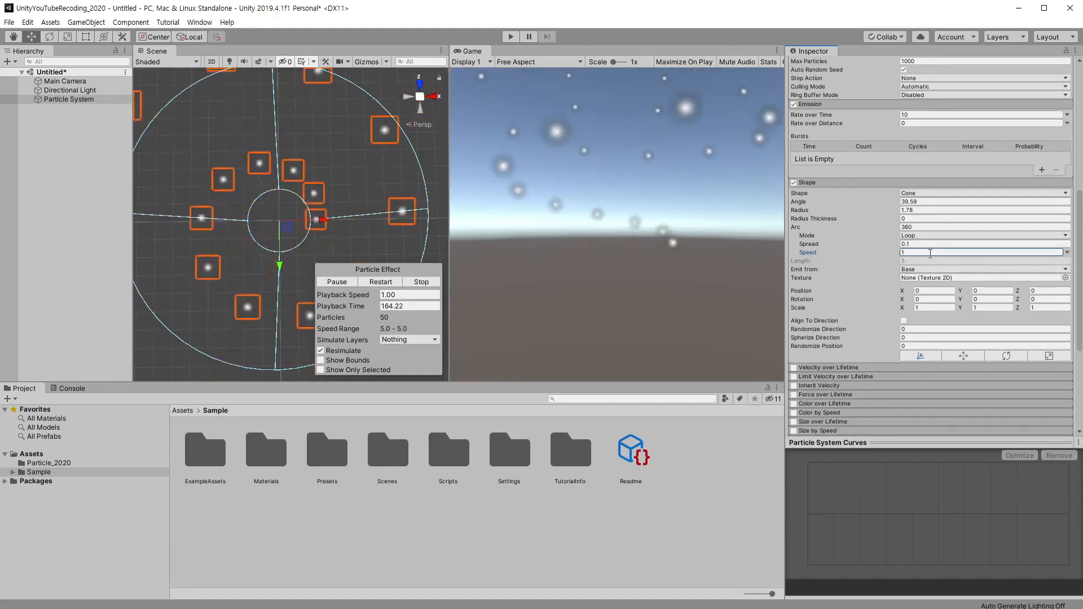
click(911, 236)
click(944, 272)
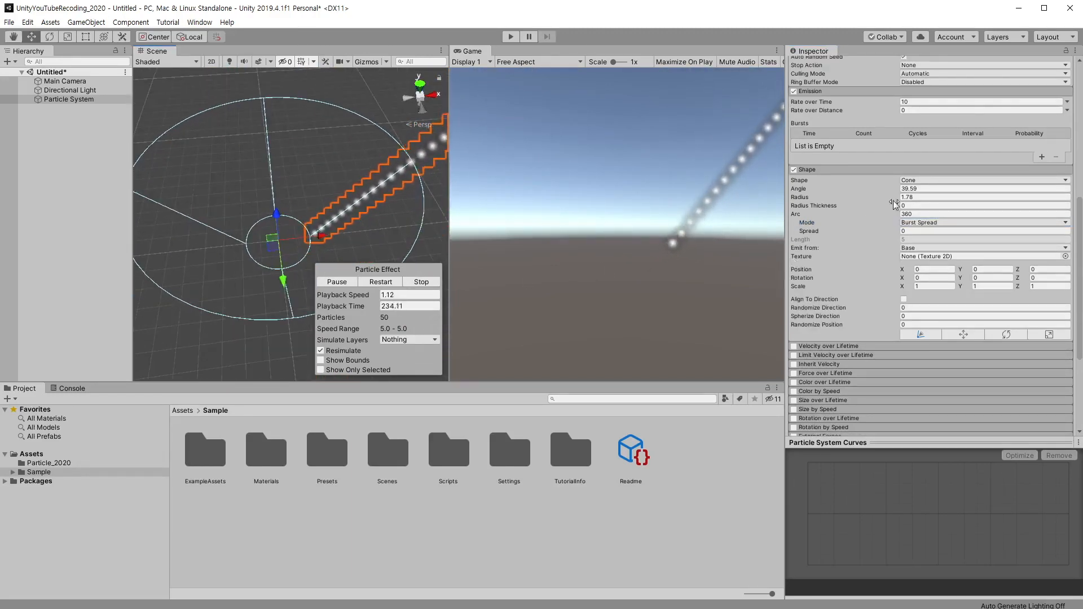
Step: Replace the continuous emission with a burst of 30 particles by setting Rate over Time to 0, and set the Duration to 1
scroll(894, 204, up, 6)
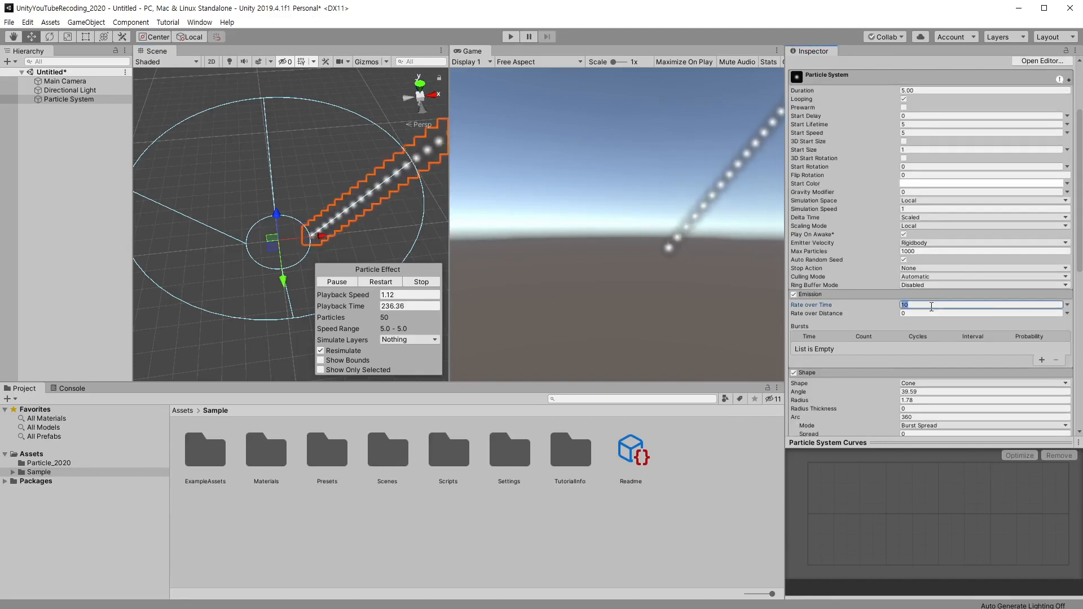
click(1042, 360)
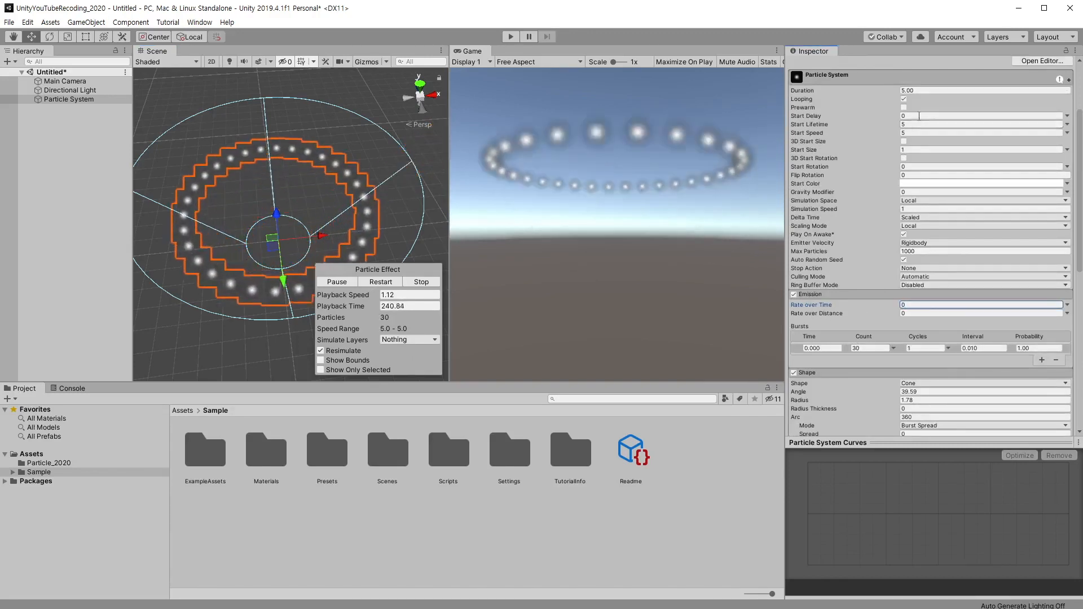
click(959, 90)
text(1)
key(Return)
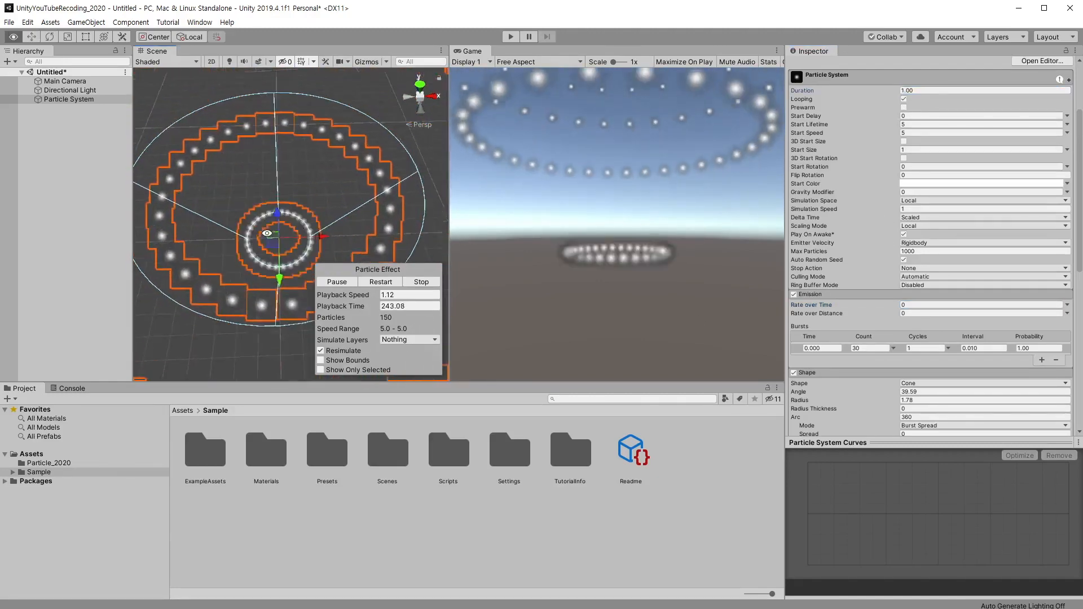
scroll(946, 223, down, 6)
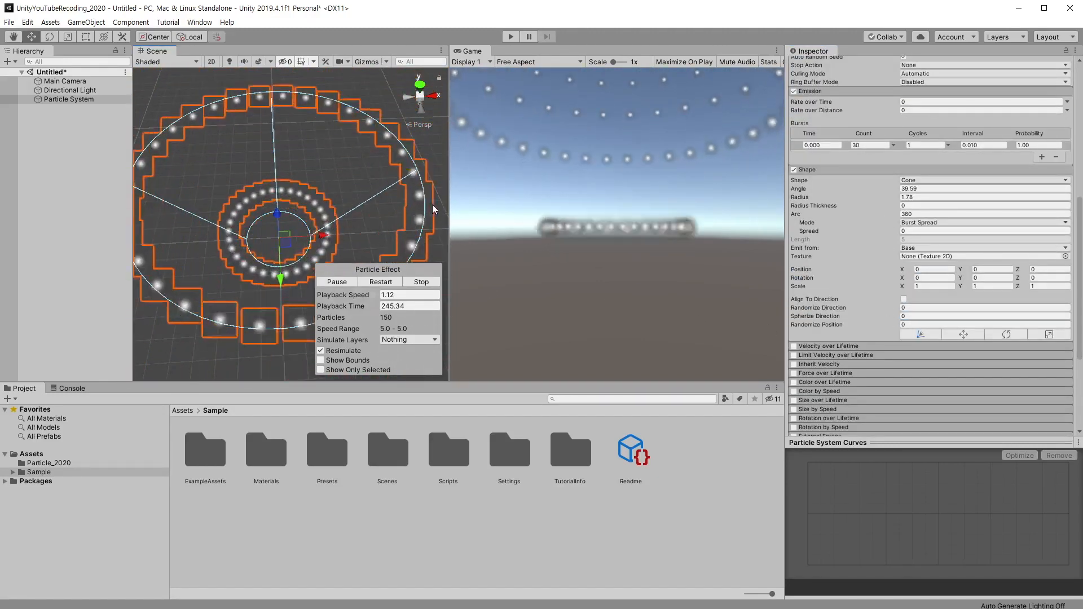
alt+drag(304, 187, 308, 255)
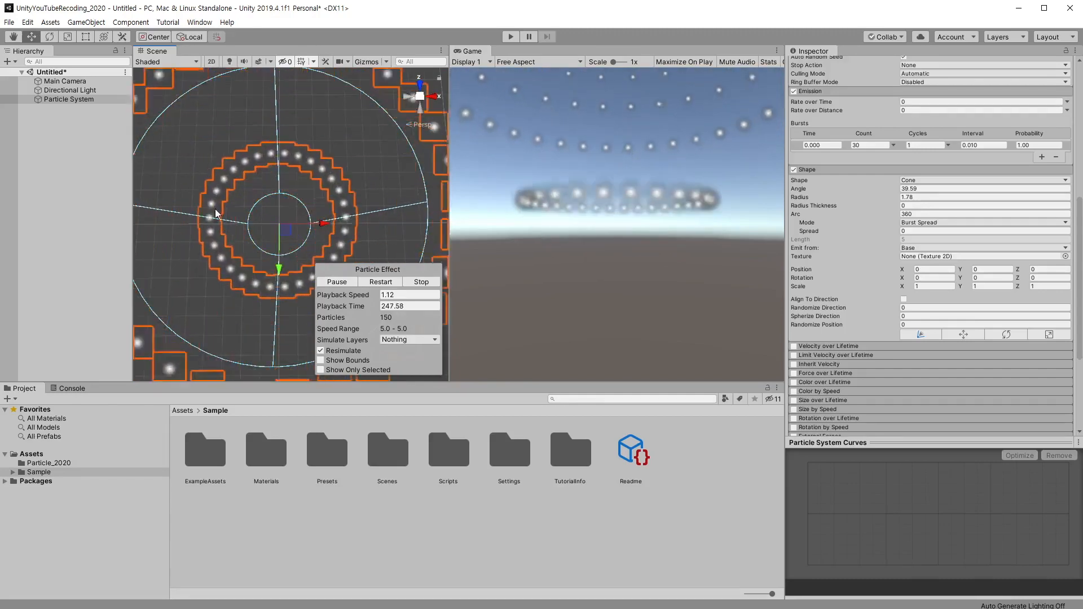
Step: Try Spread values of 0.1 and 0.16 in Burst Spread mode and return the Spread to 0
click(925, 231)
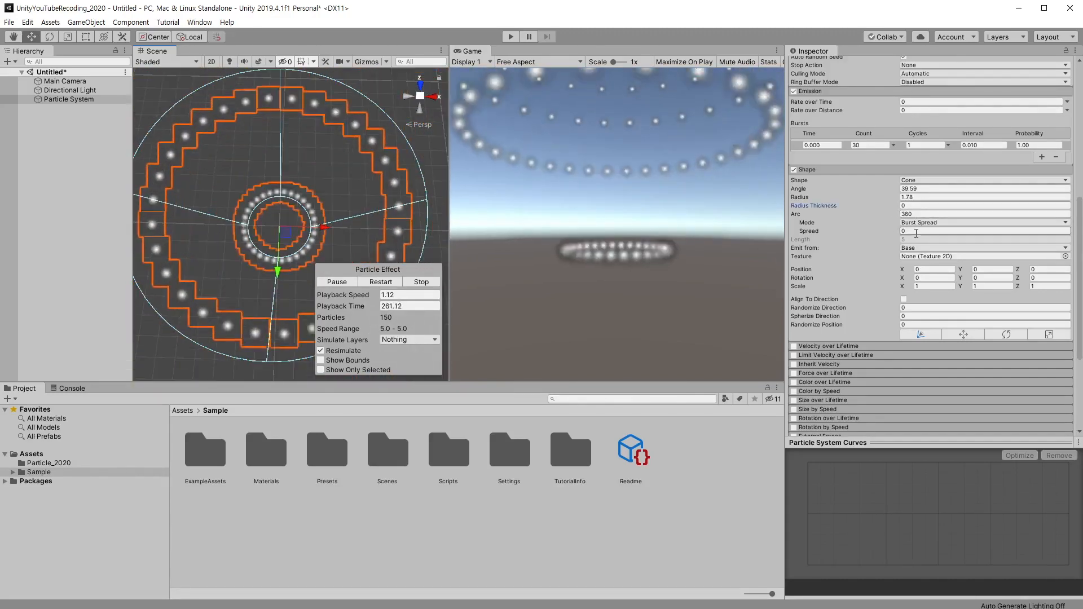
text(0.1)
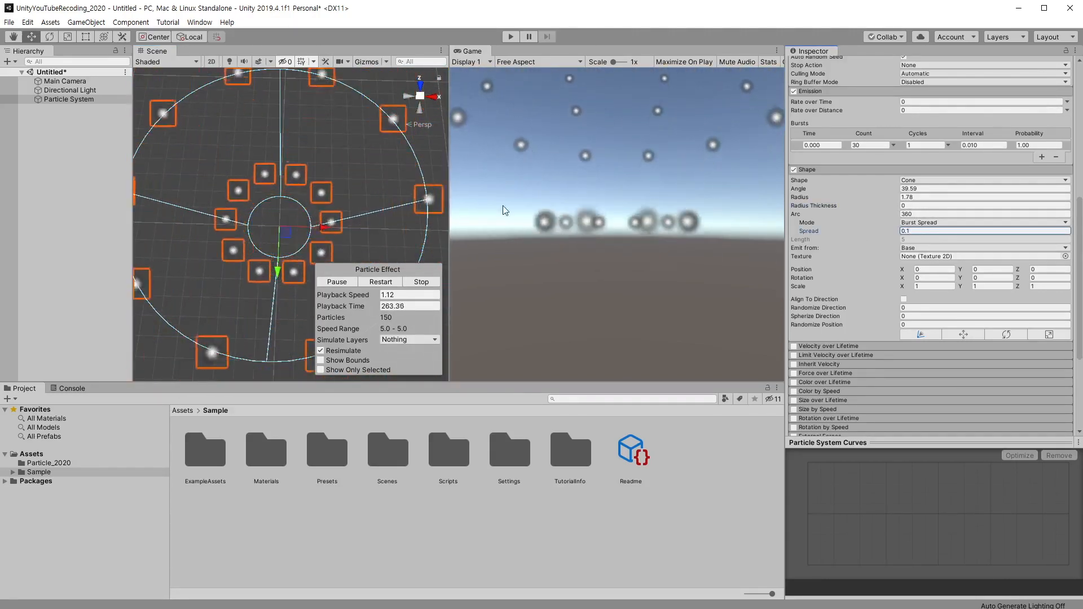
alt+drag(242, 174, 269, 267)
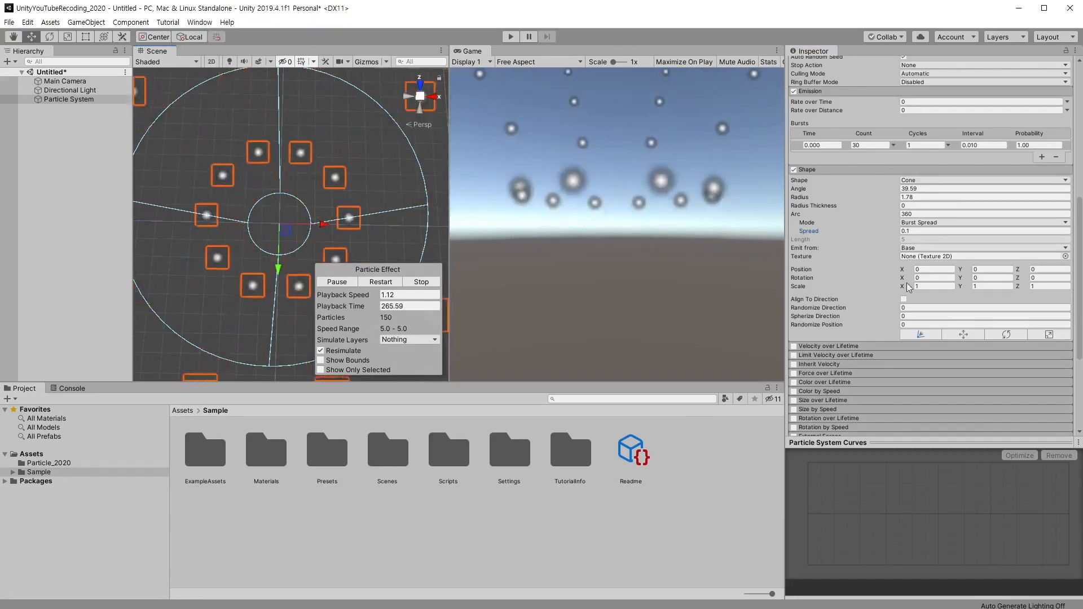
drag(810, 232, 814, 232)
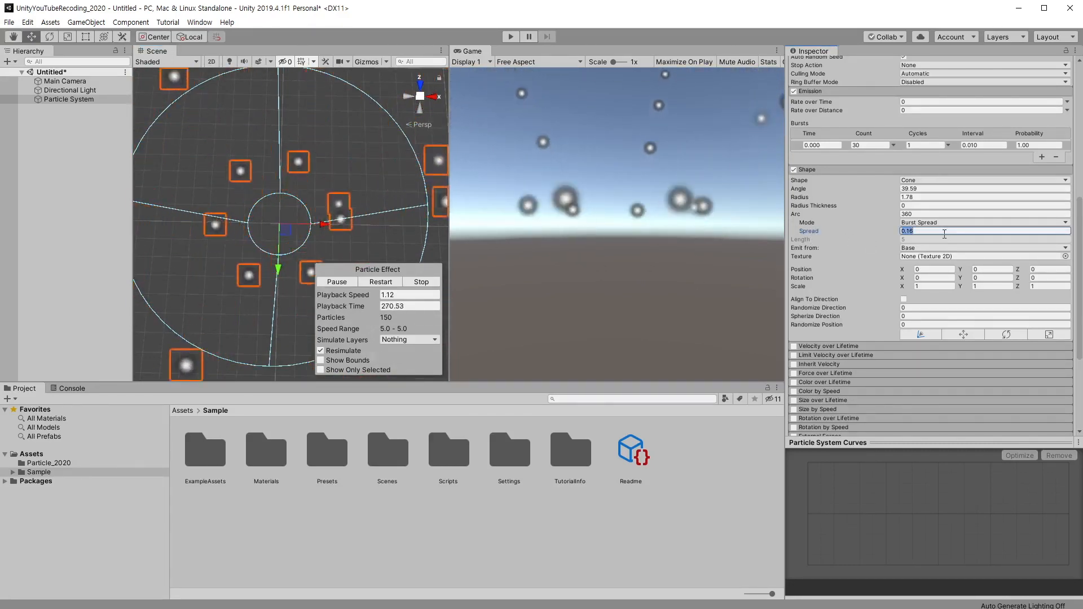
text(0)
alt+drag(341, 248, 313, 165)
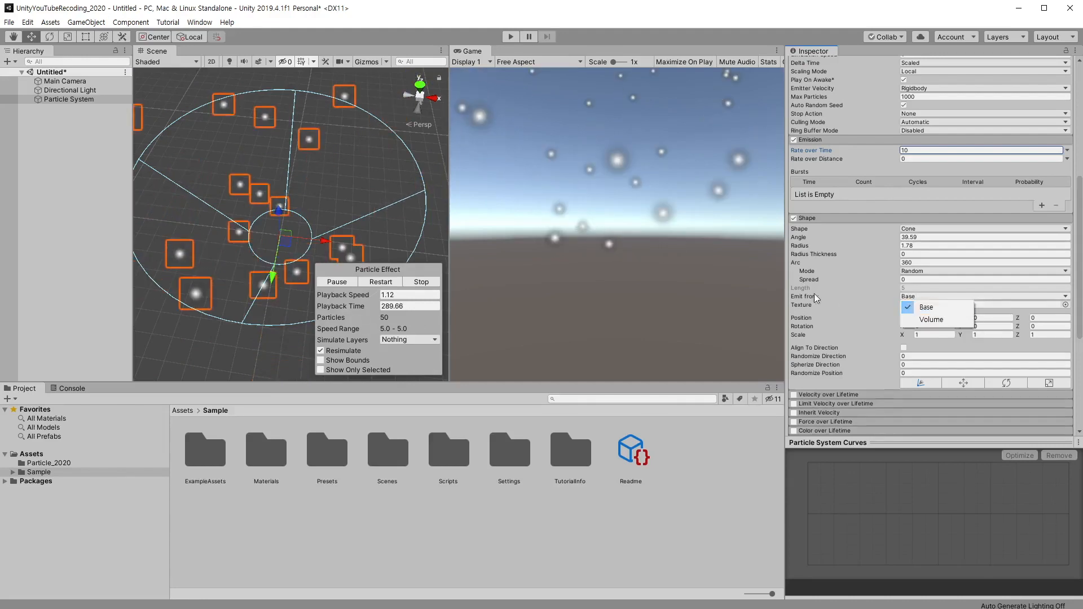
Step: Compare emitting from the cone's Base with emitting from its Volume, using a Length of 3.15 for the volume
click(931, 310)
alt+drag(293, 237, 287, 131)
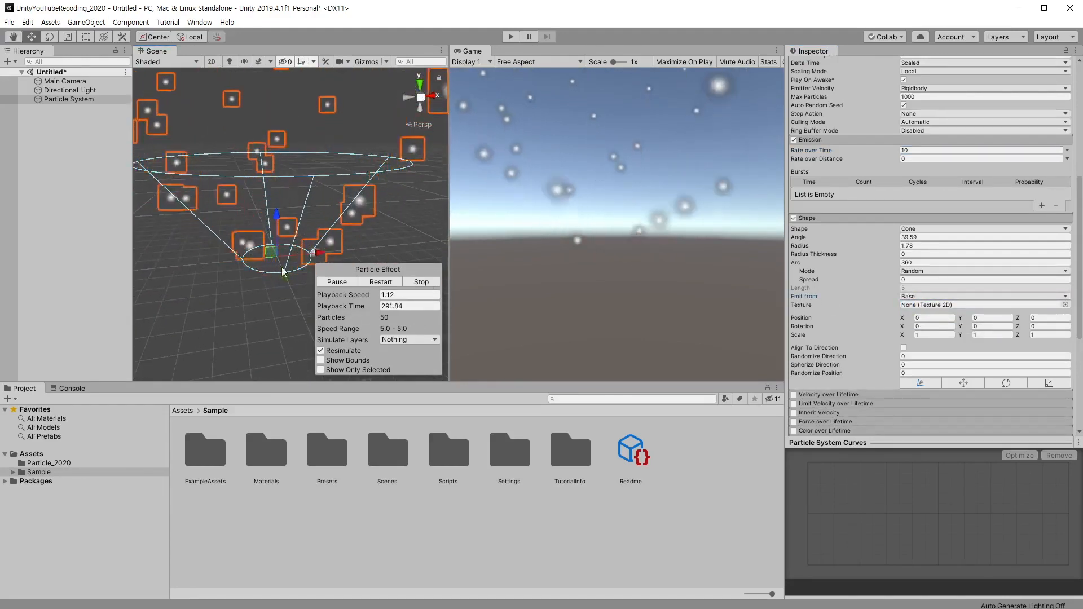
alt+drag(283, 272, 266, 271)
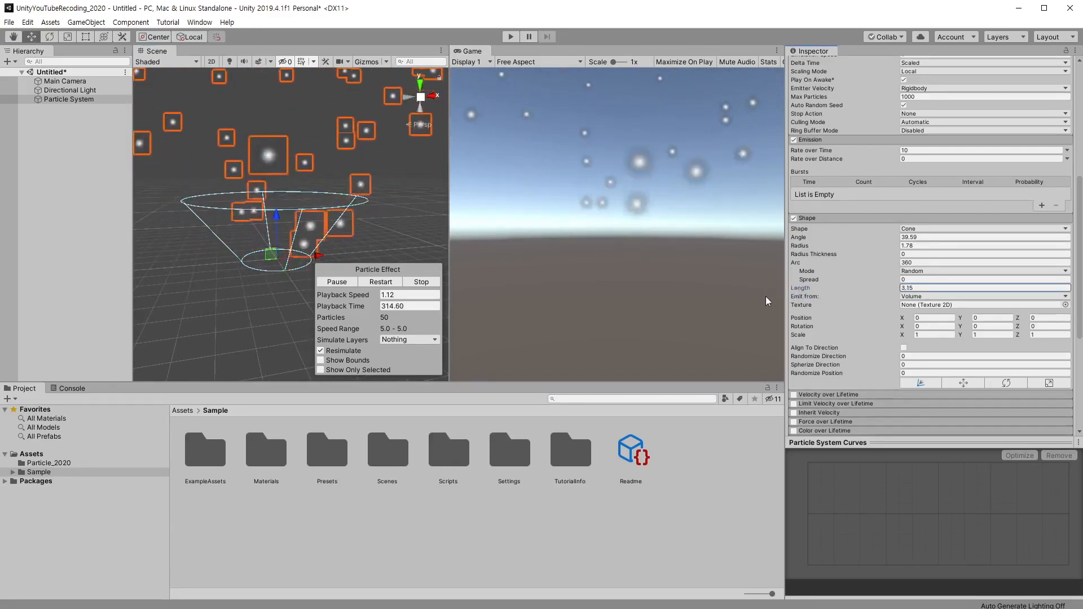
alt+drag(254, 272, 215, 241)
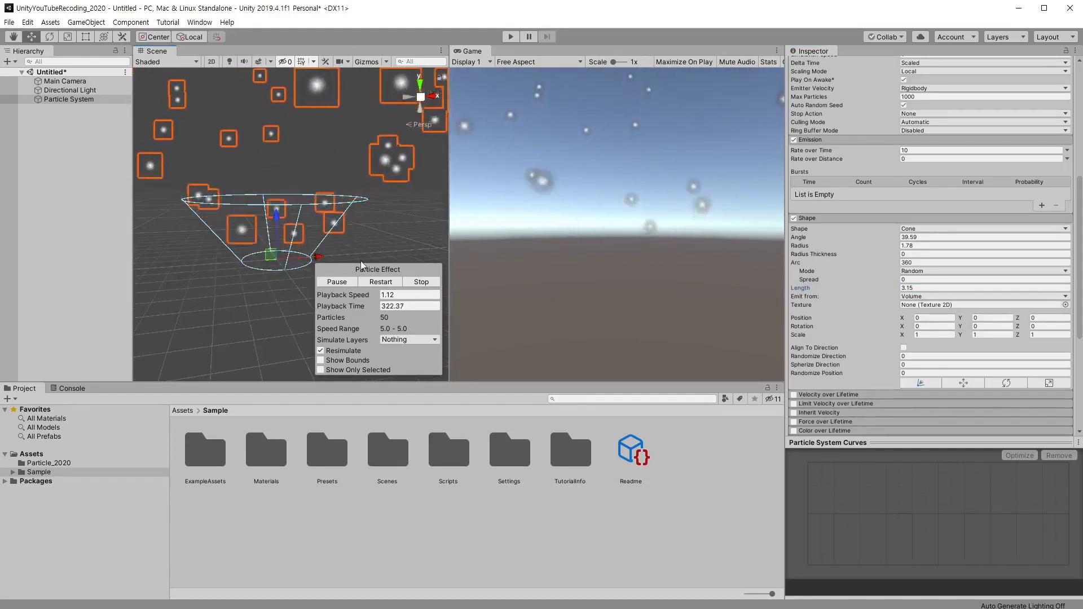
alt+drag(362, 265, 308, 238)
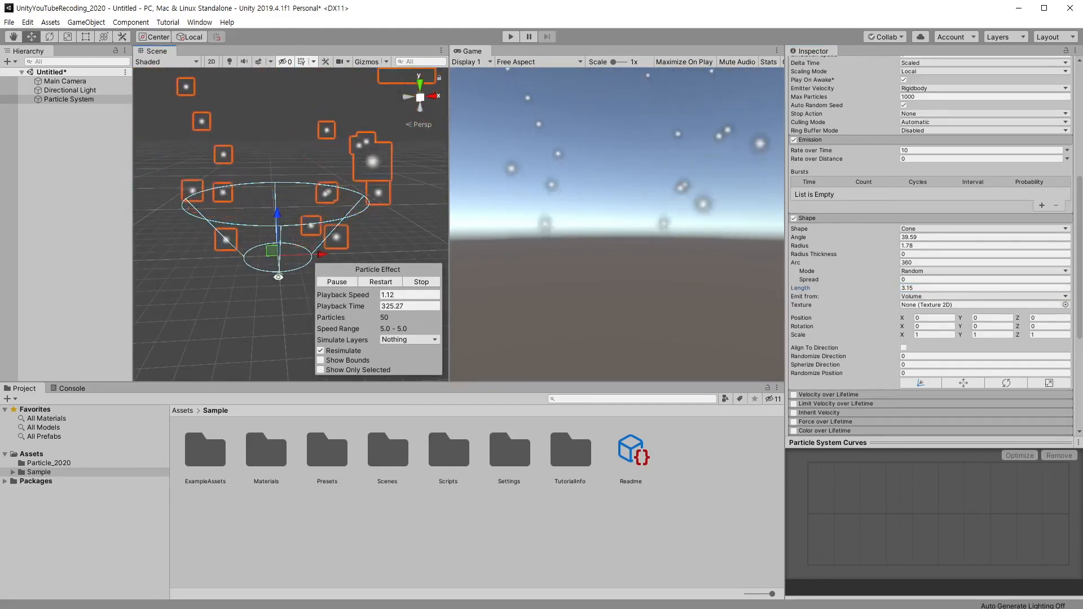
alt+drag(278, 277, 268, 239)
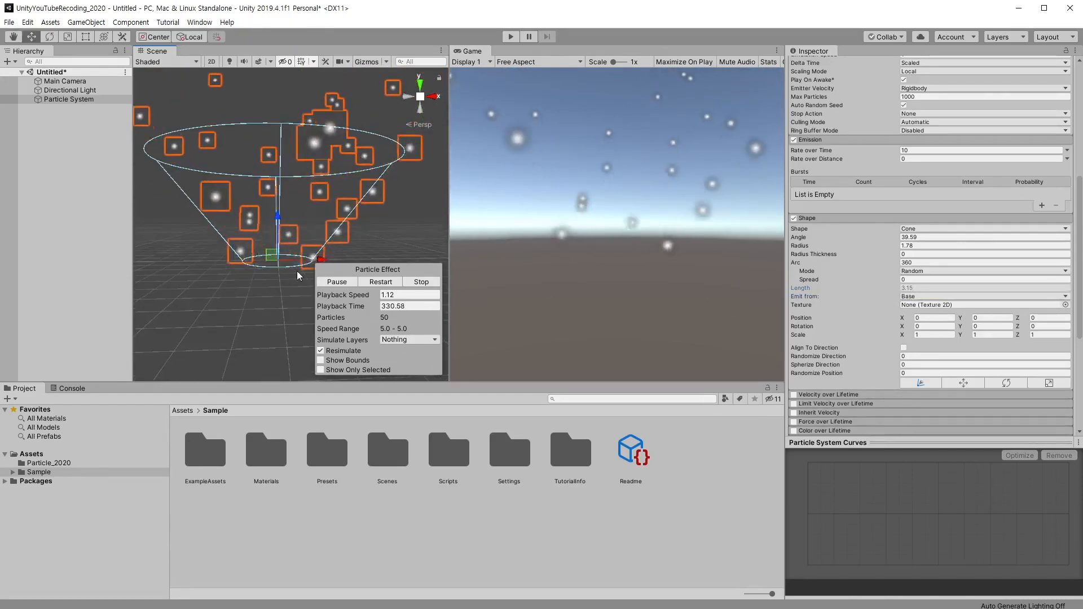
Step: Keep the Arc mode on Random, and try emitting from the cone's Volume before returning Emit from to Base
click(921, 271)
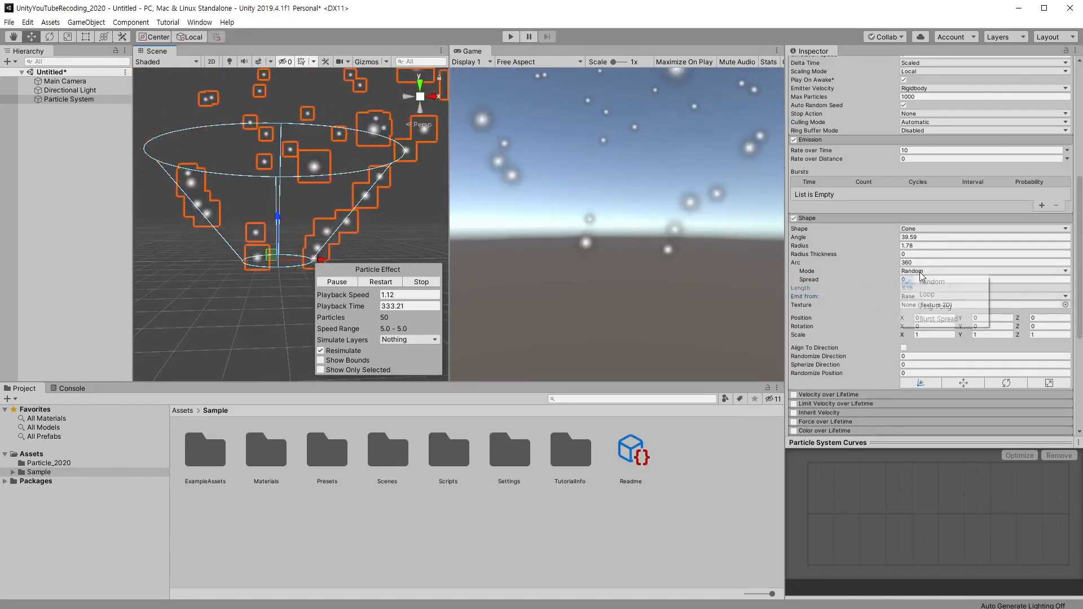
click(893, 289)
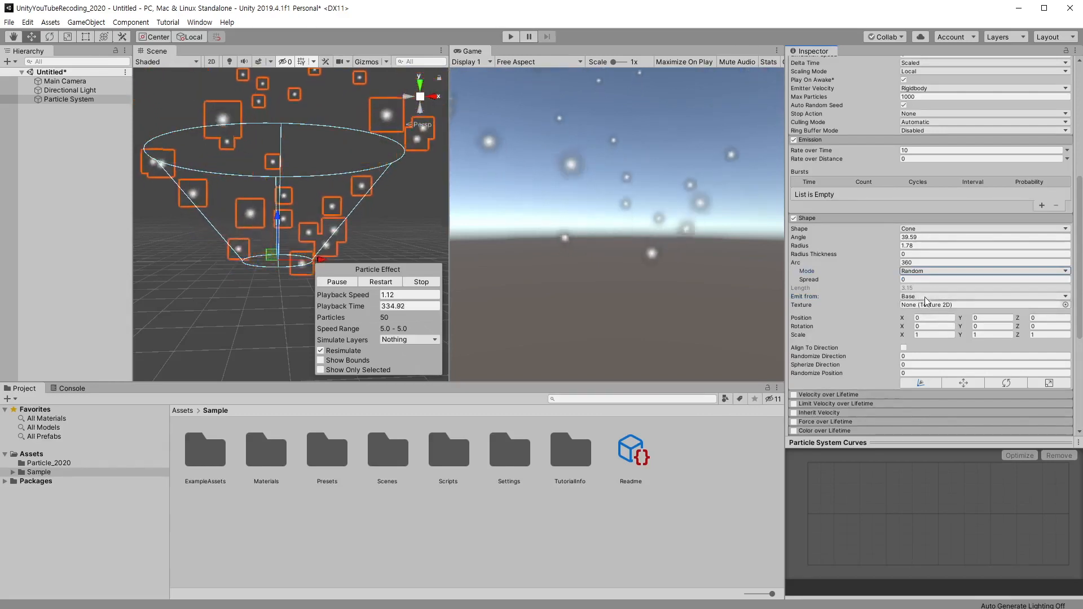
click(928, 297)
click(932, 319)
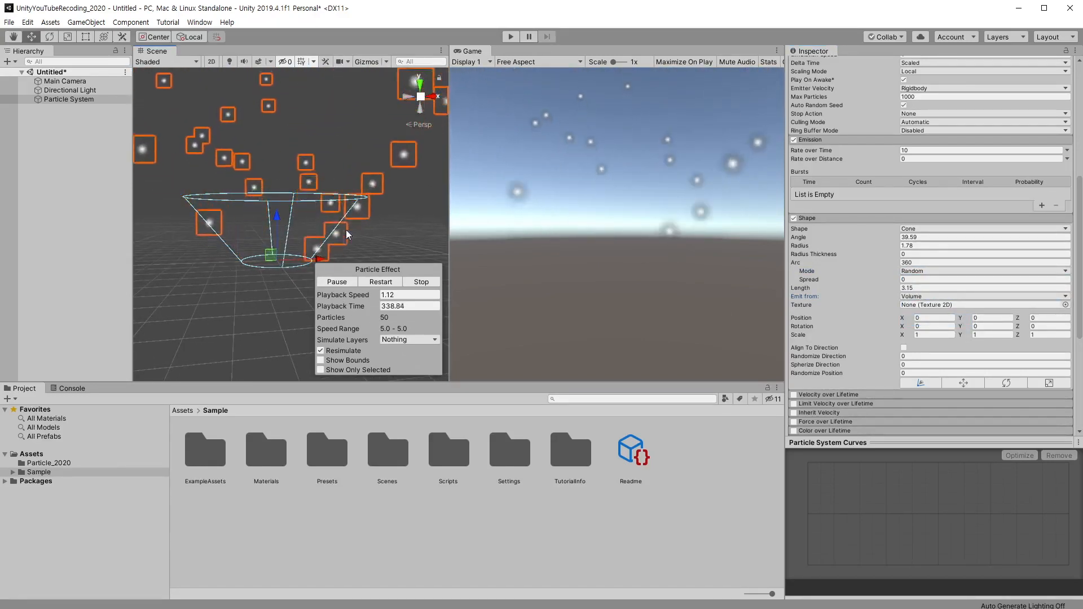
click(913, 296)
click(918, 306)
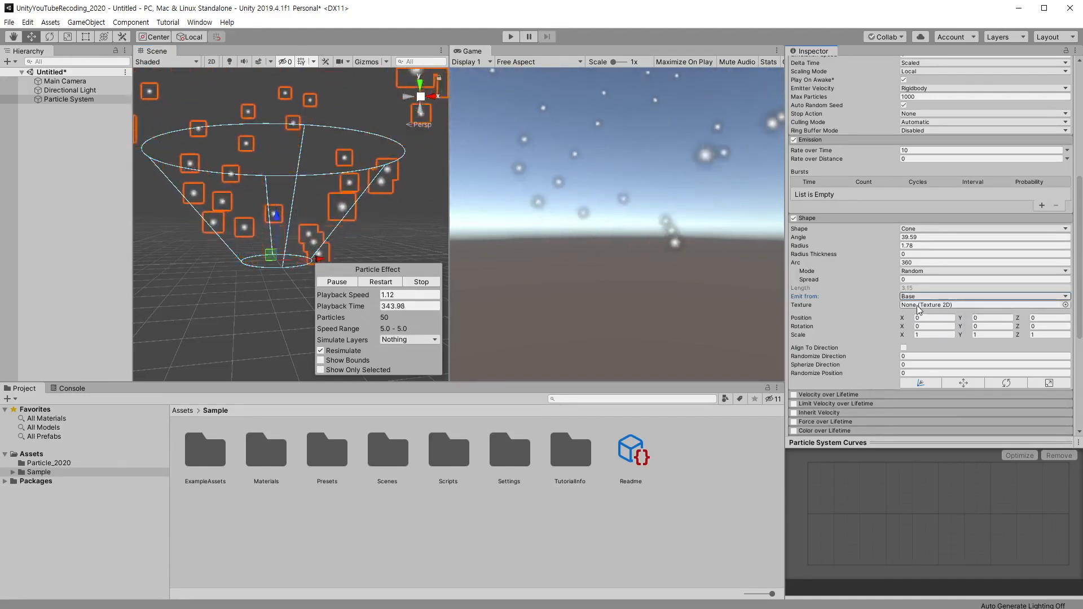
Step: Assign the Jigsaw_Albedo texture to the cone shape in the Shape module
click(1065, 305)
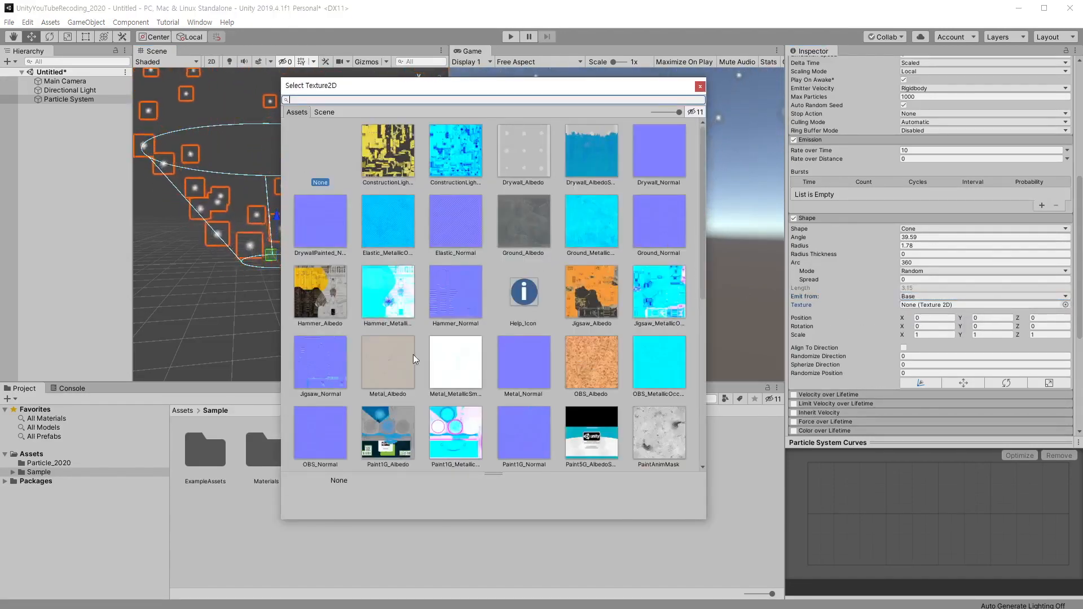
double_click(575, 299)
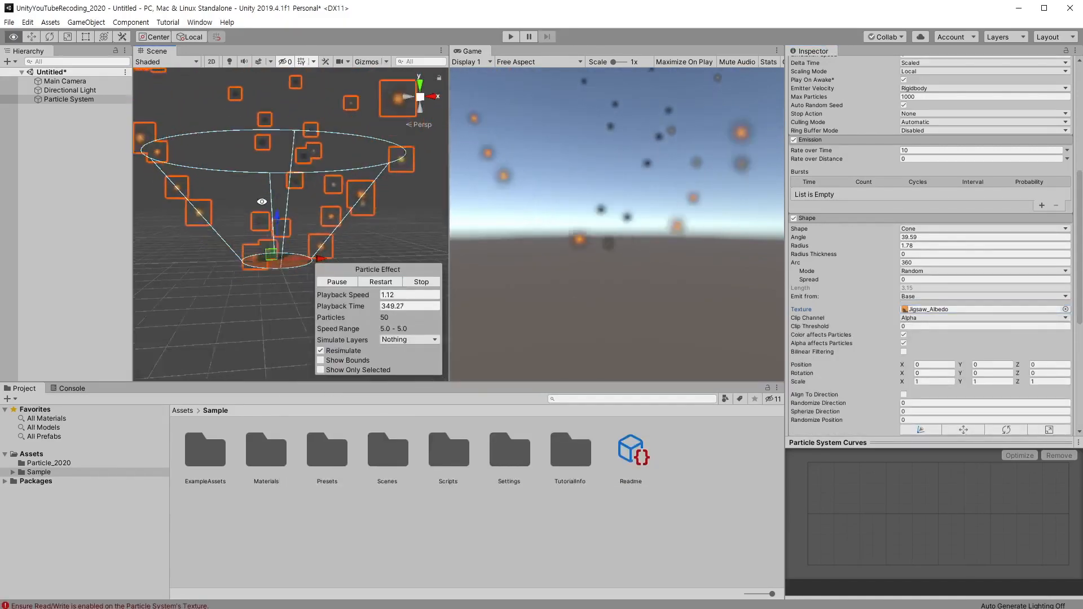
Step: Replace the cone shape's texture with Paintbrush_Albedo in the Shape module
click(1065, 309)
scroll(542, 305, down, 10)
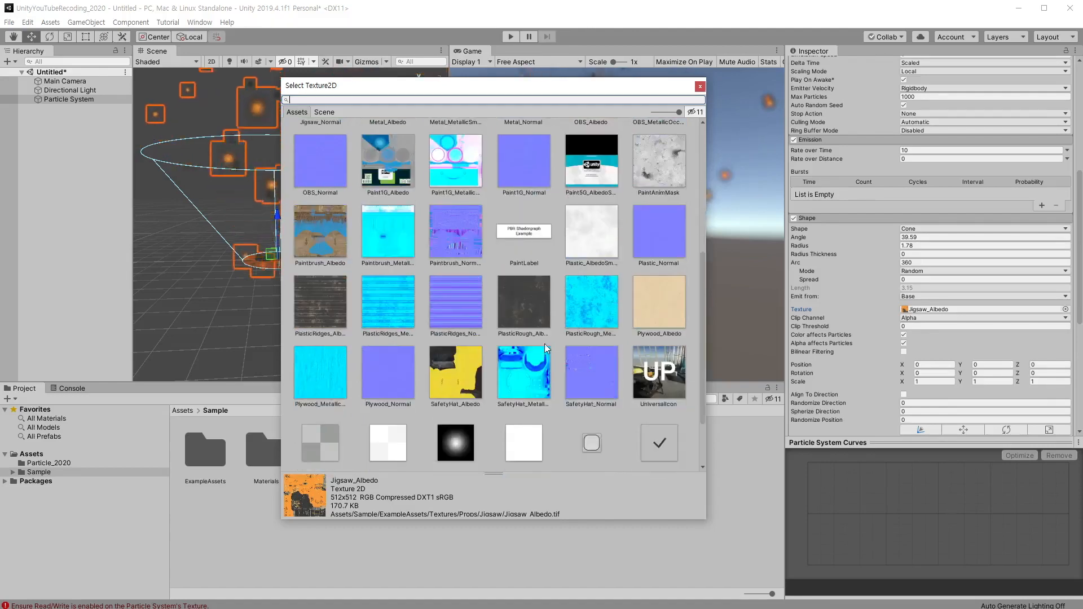
scroll(544, 343, up, 2)
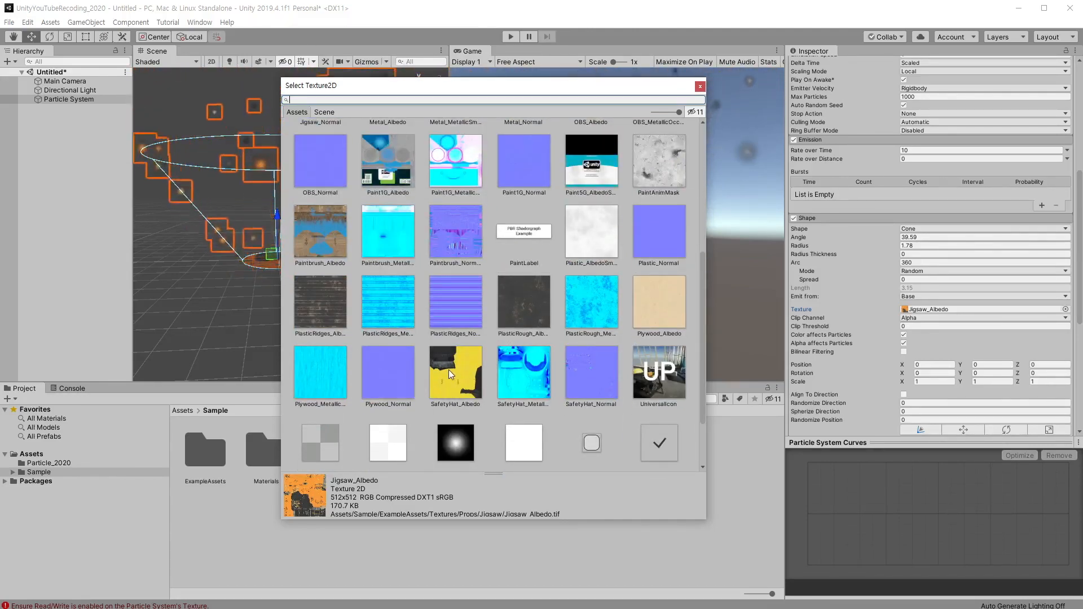
double_click(317, 233)
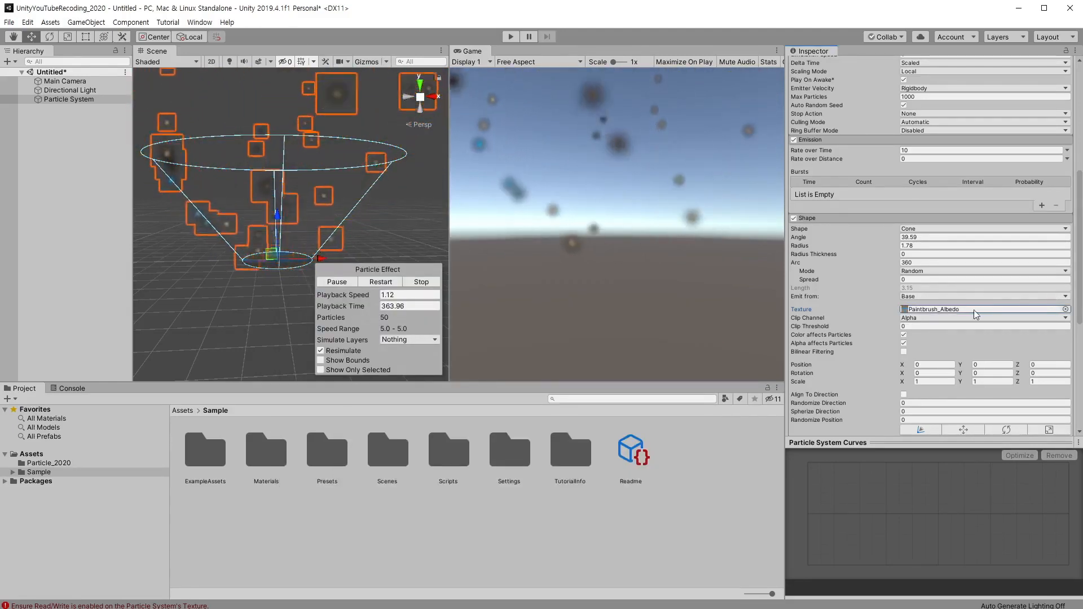
Step: Assign the ConstructionLight_MetallicOcculusionSmoothness texture to the cone shape and inspect it on the cone's base from above and up close
click(1065, 309)
scroll(652, 290, down, 2)
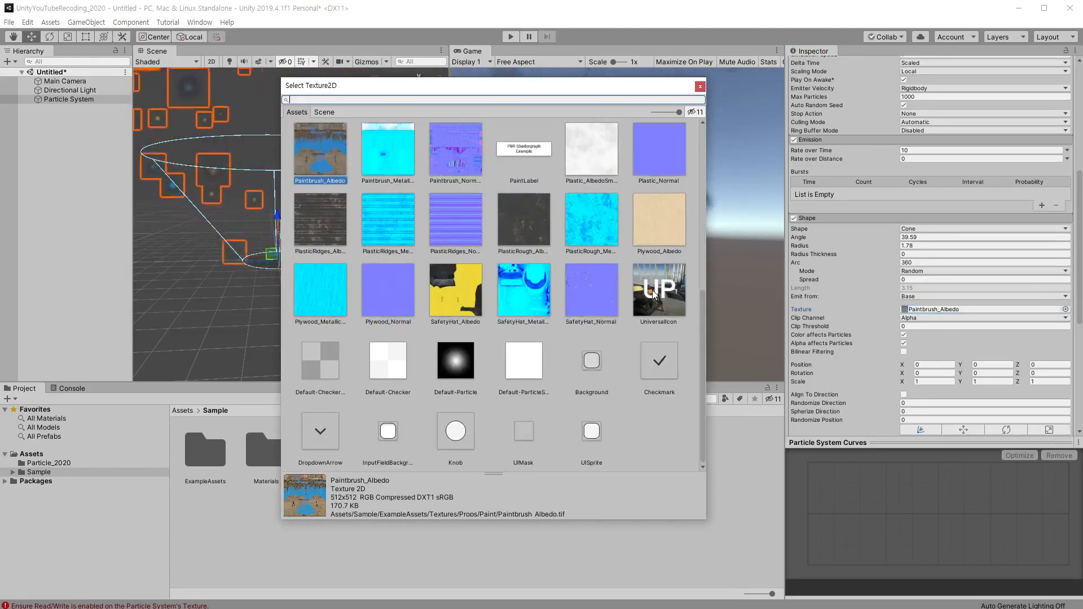
scroll(652, 290, up, 6)
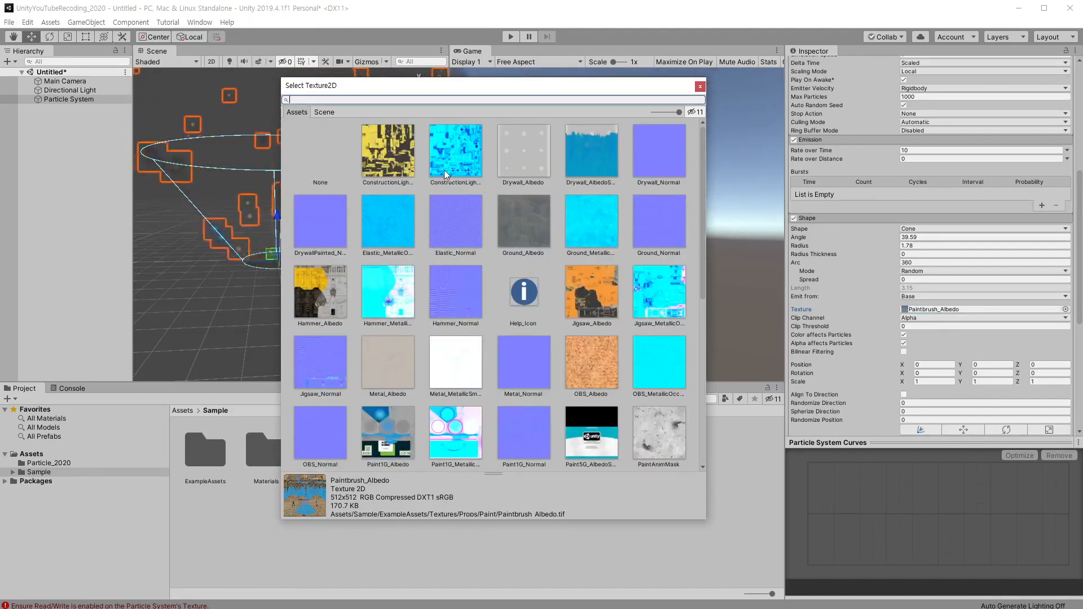
double_click(444, 170)
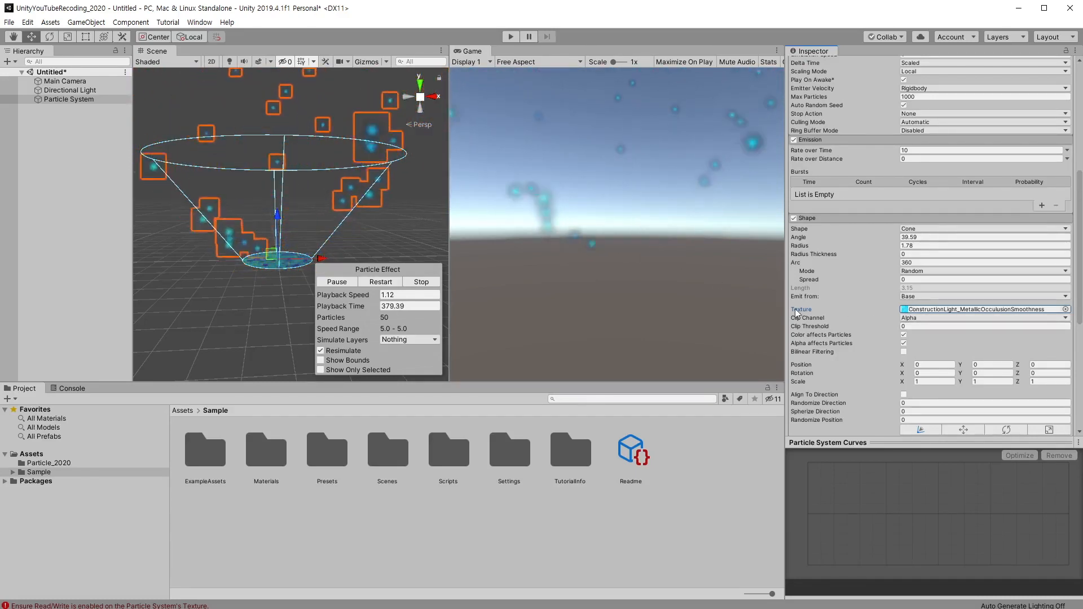
alt+drag(358, 215, 335, 349)
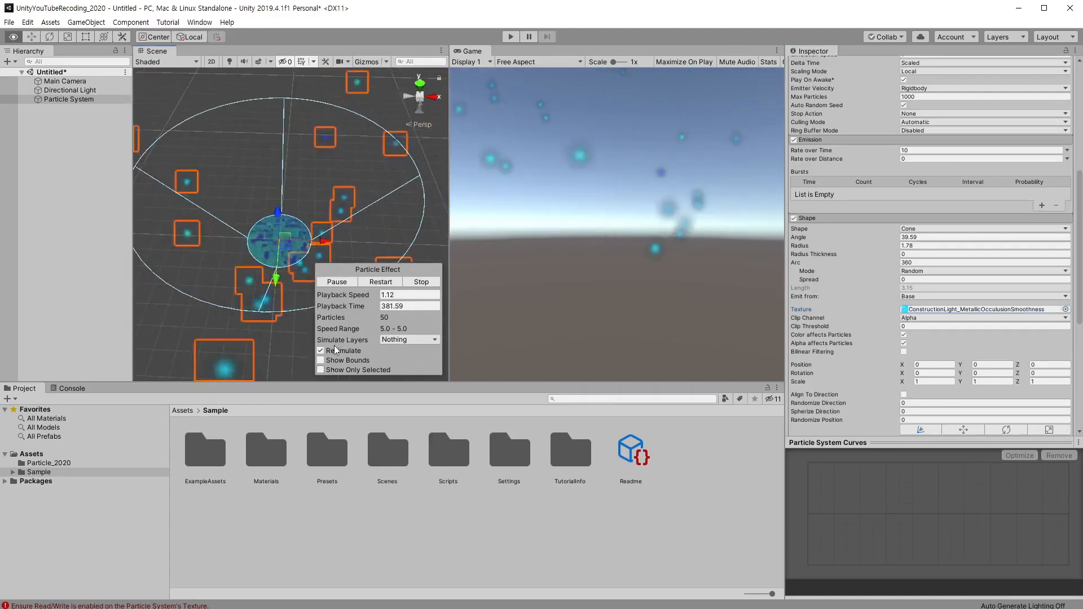
scroll(317, 249, up, 5)
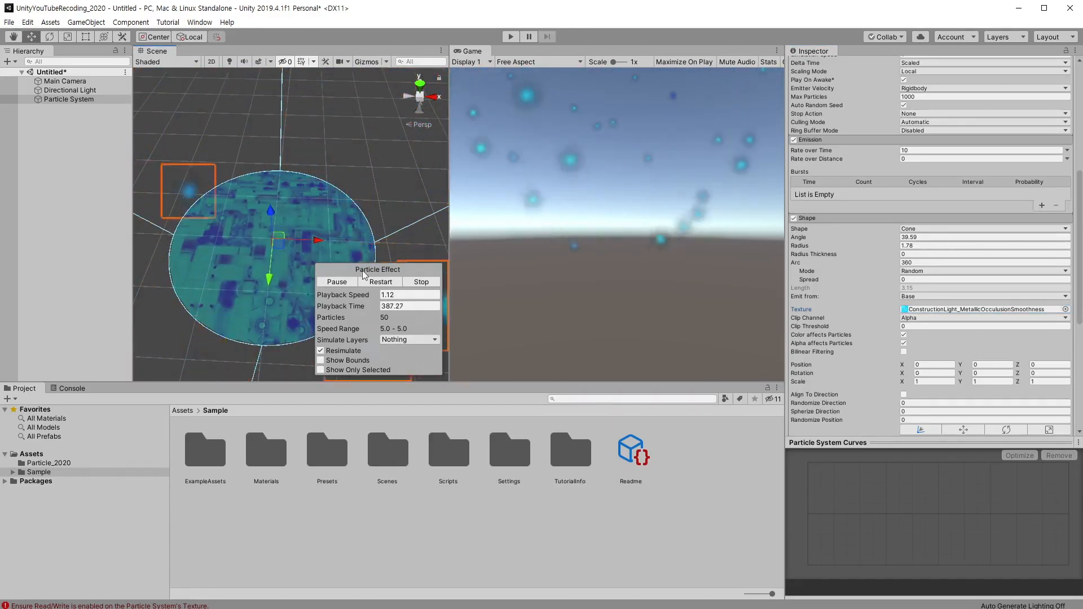
scroll(225, 264, down, 6)
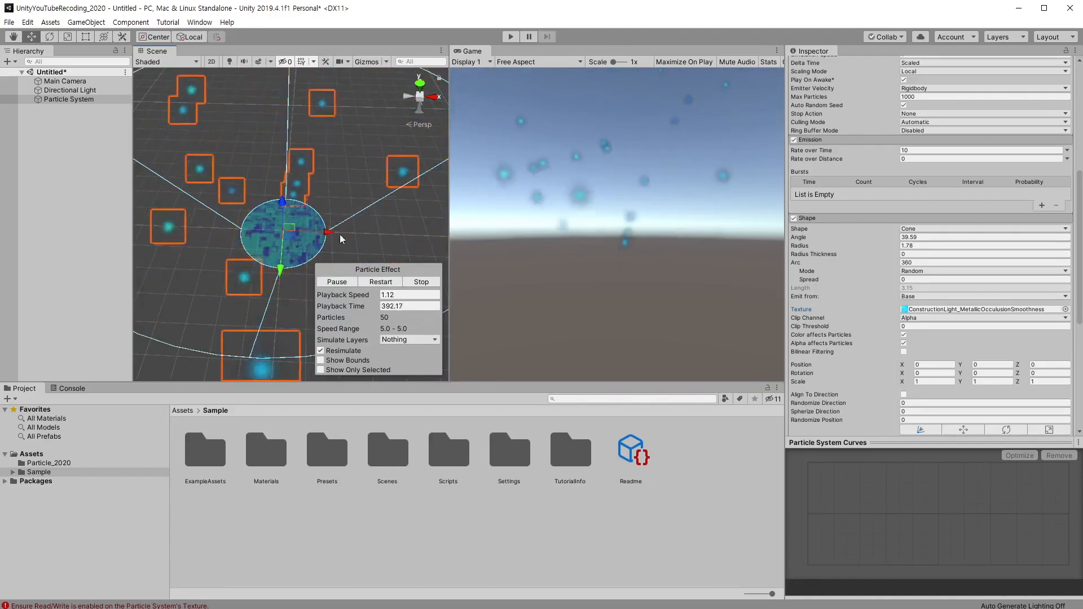
alt+drag(297, 236, 315, 195)
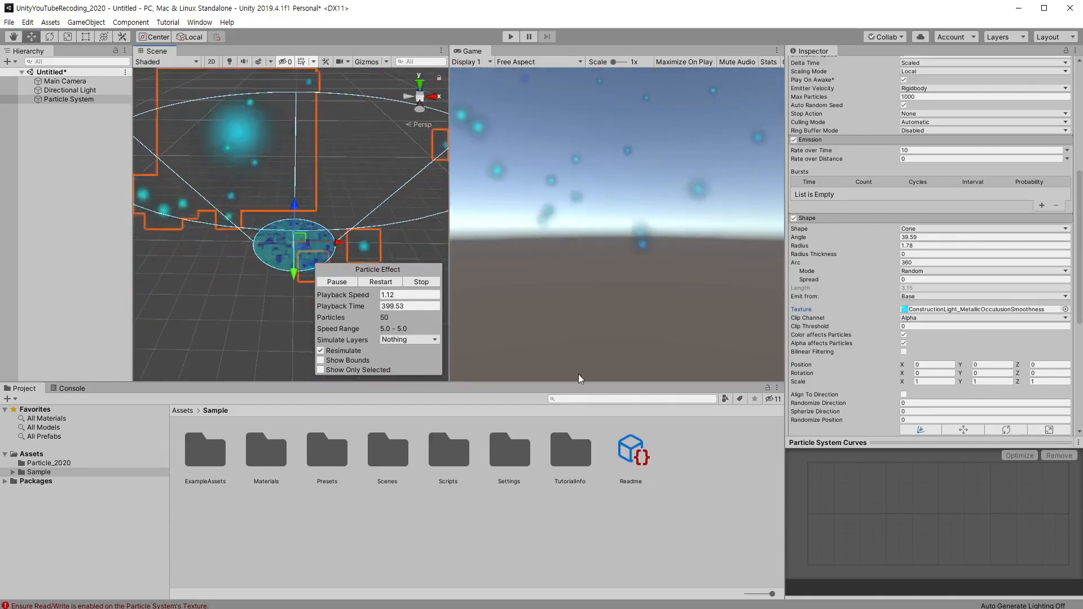
Step: Try the Red and Green clip channels for the shape texture, and remove the texture from the Shape module
click(940, 309)
click(945, 317)
click(934, 309)
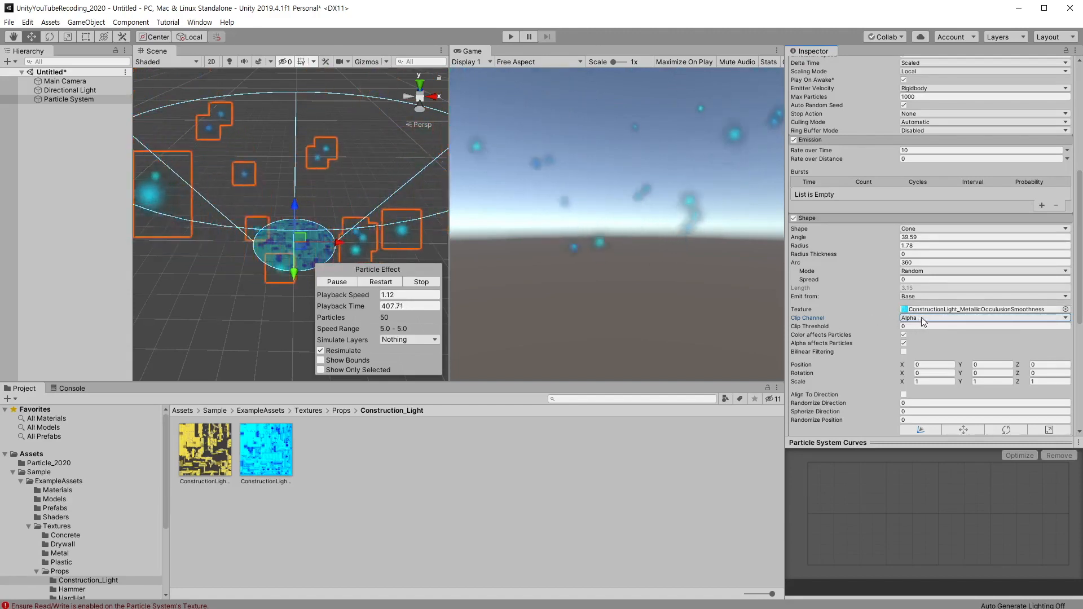
click(932, 320)
click(934, 328)
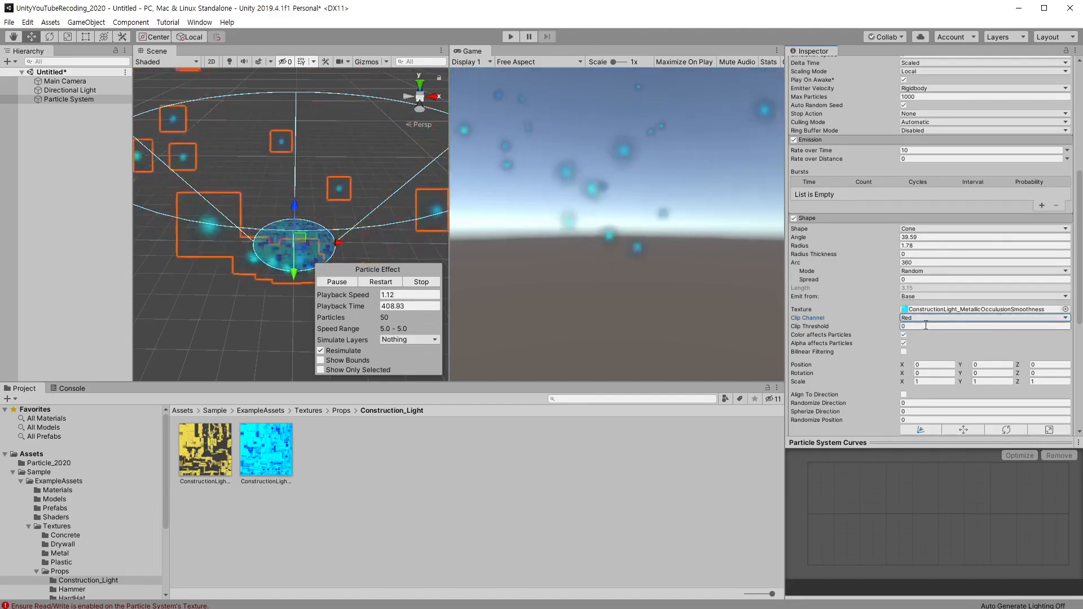
click(933, 318)
click(934, 337)
click(933, 319)
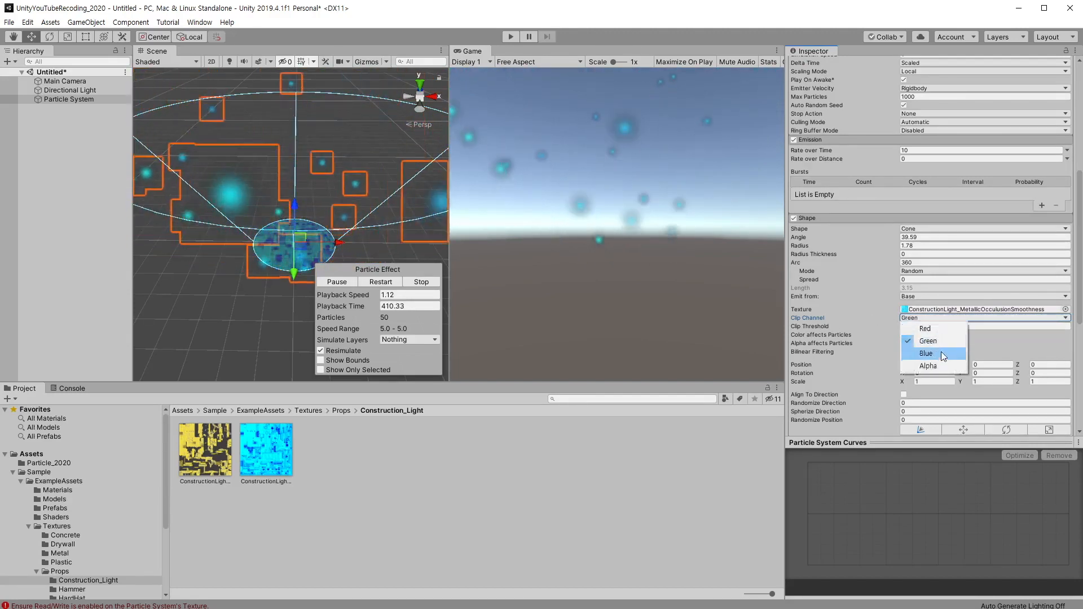
click(853, 334)
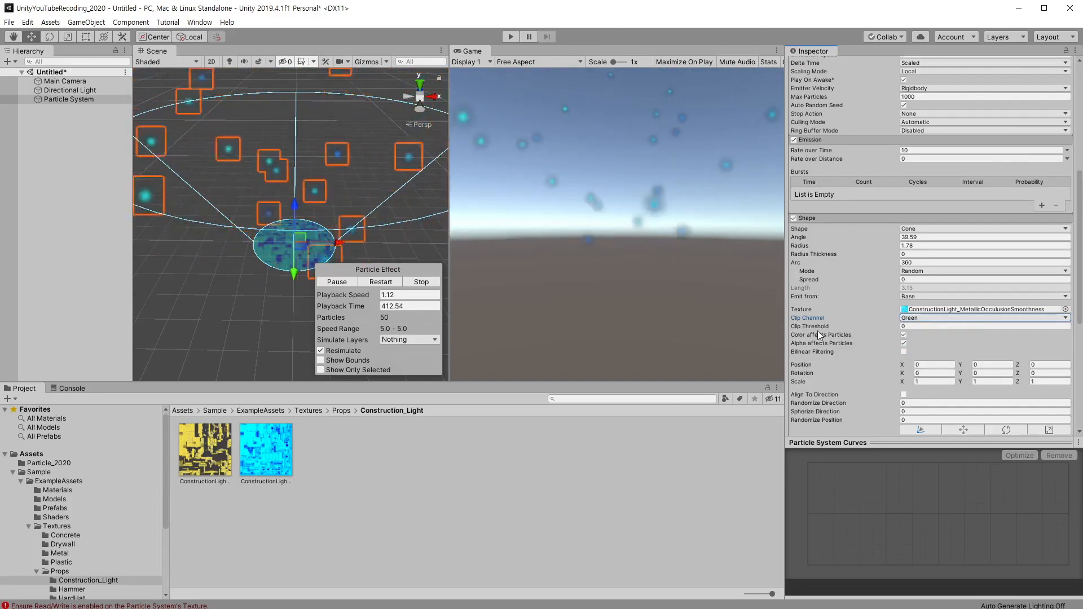
click(923, 310)
key(Delete)
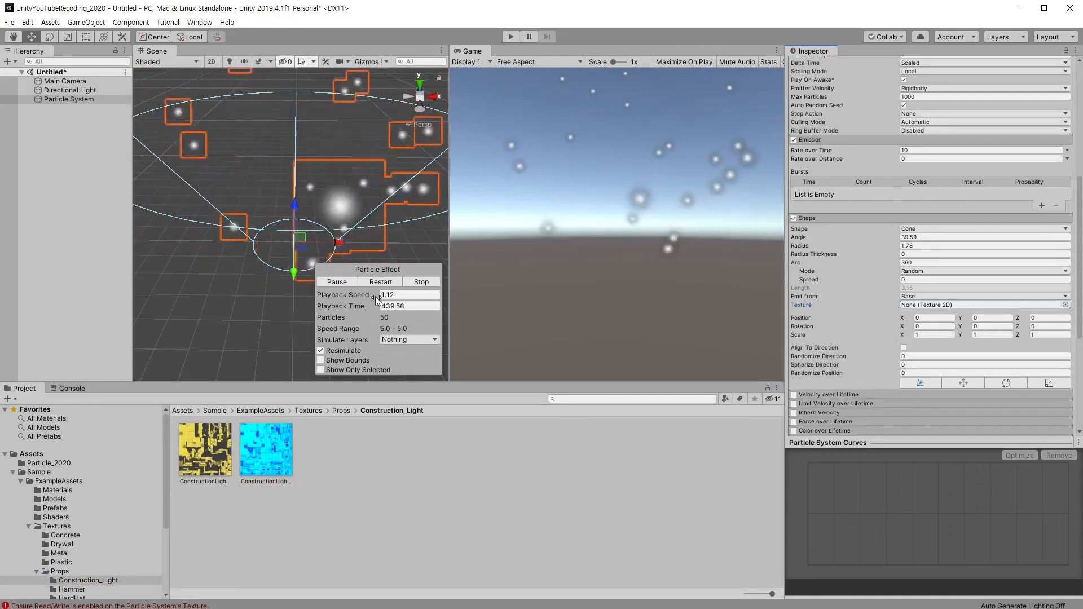
Step: Try offsetting the cone shape's Position along X and with a Y value of 1.53, and undo the offsets
click(926, 317)
text(0.45)
drag(920, 318, 961, 323)
key(ctrl+z)
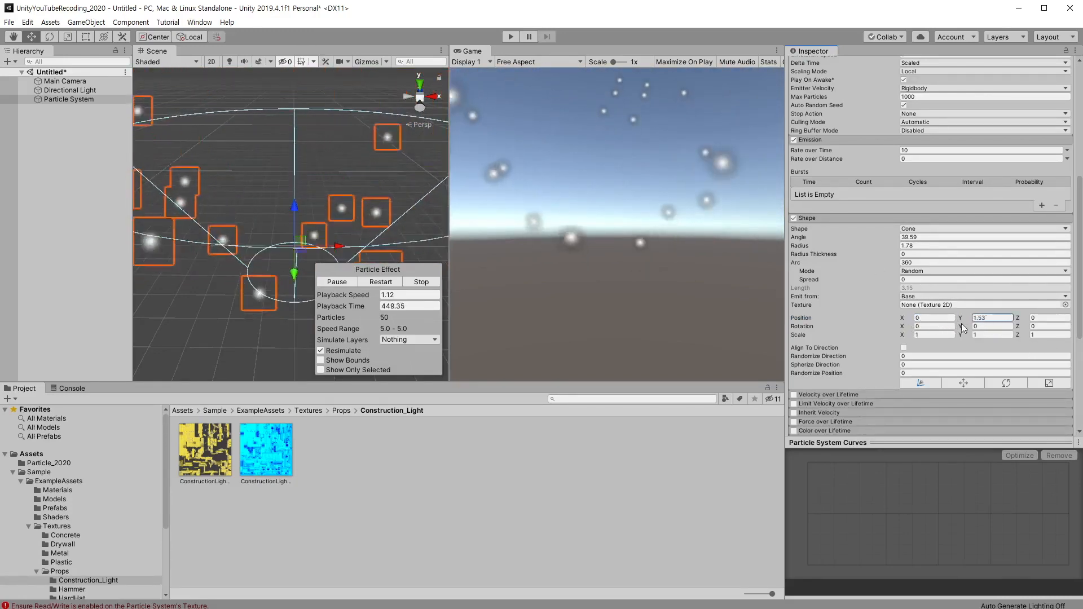
key(ctrl+z)
Step: Try the Scale tool on the particle system and a shape Scale X of 1.75, and restore the original scale
key(r)
alt+drag(291, 282, 367, 249)
key(ctrl+z)
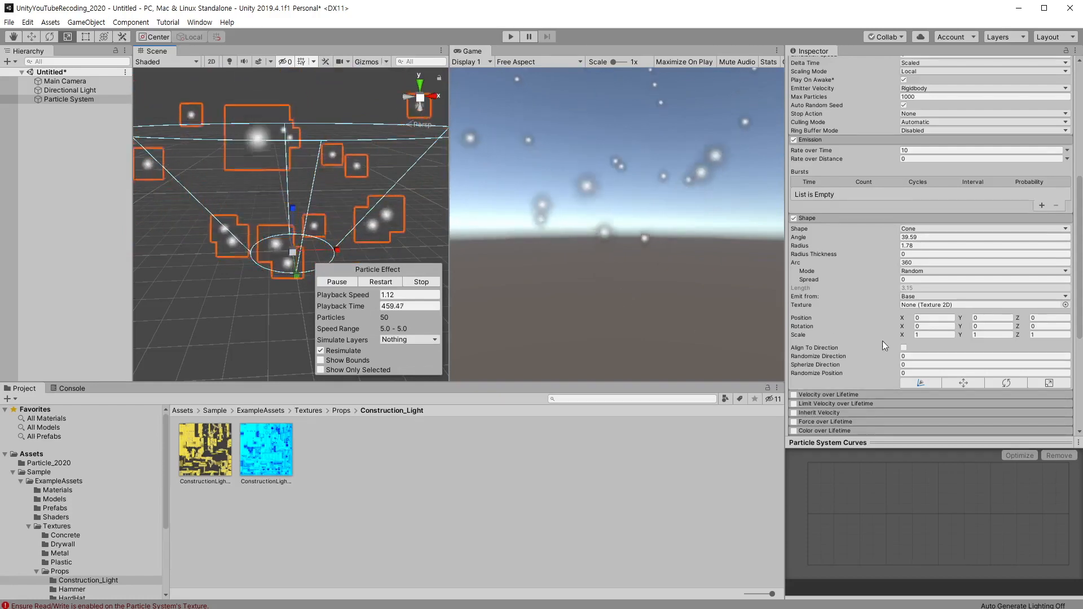
key(w)
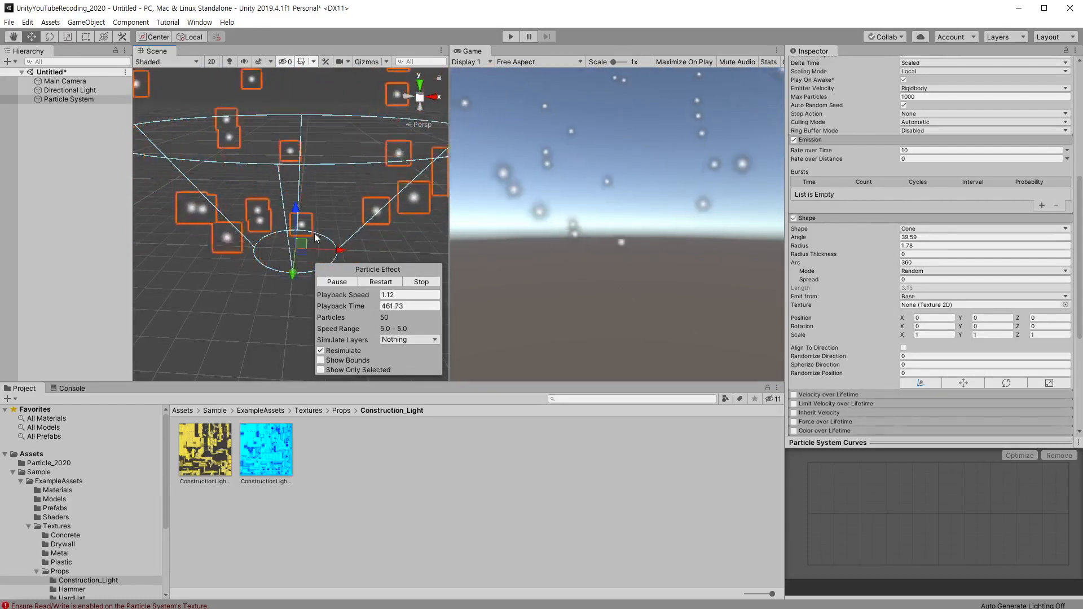
click(925, 334)
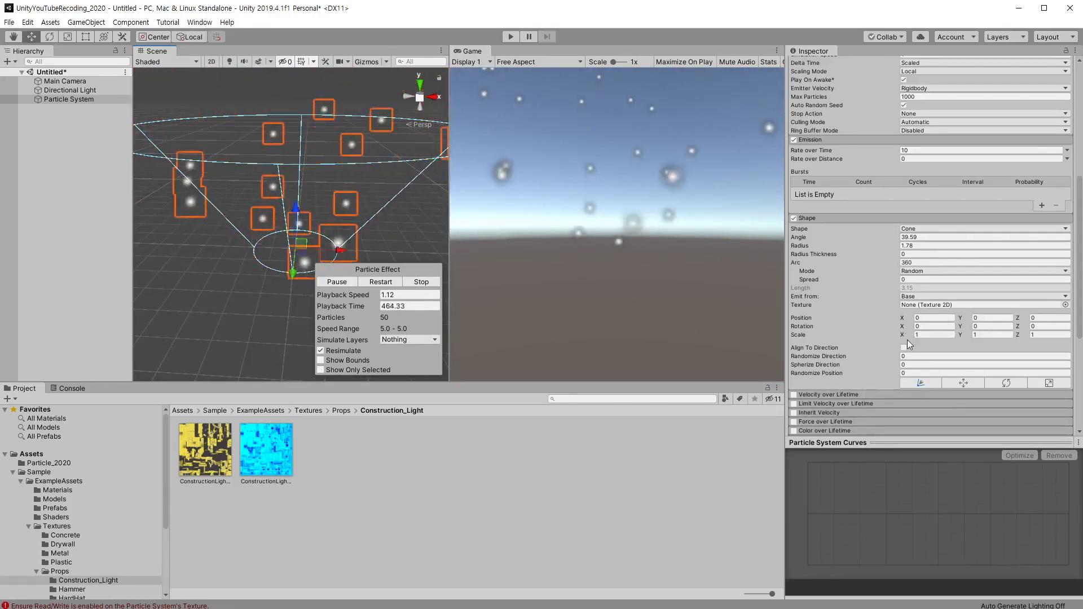
text(1.75)
drag(923, 337, 885, 342)
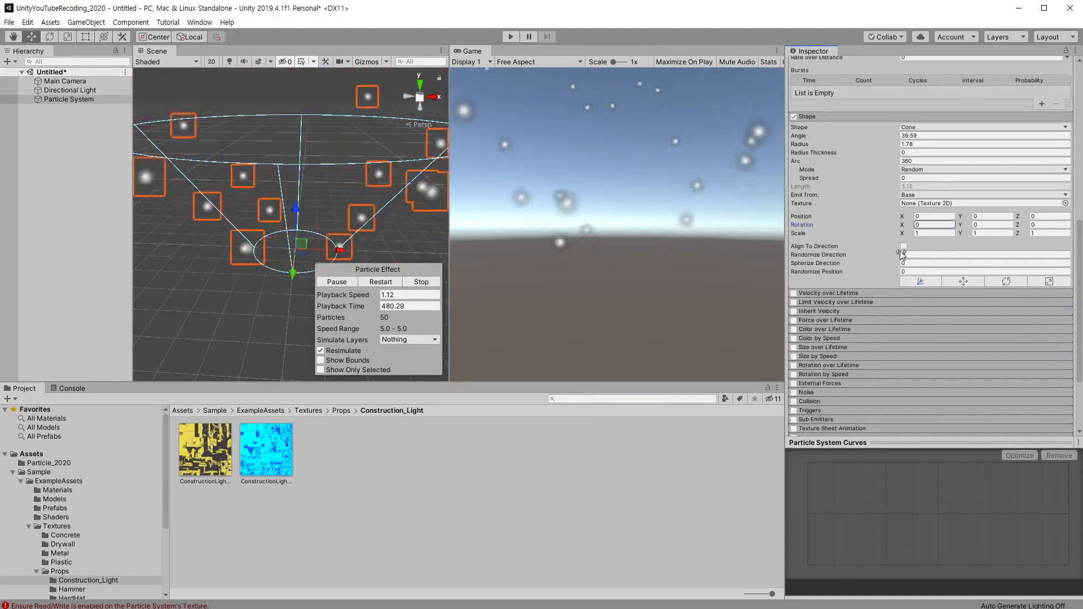
Step: Try Align To Direction on the cone's particles, inspect their orientation from several angles, and disable the option again
click(904, 246)
alt+drag(258, 224, 360, 161)
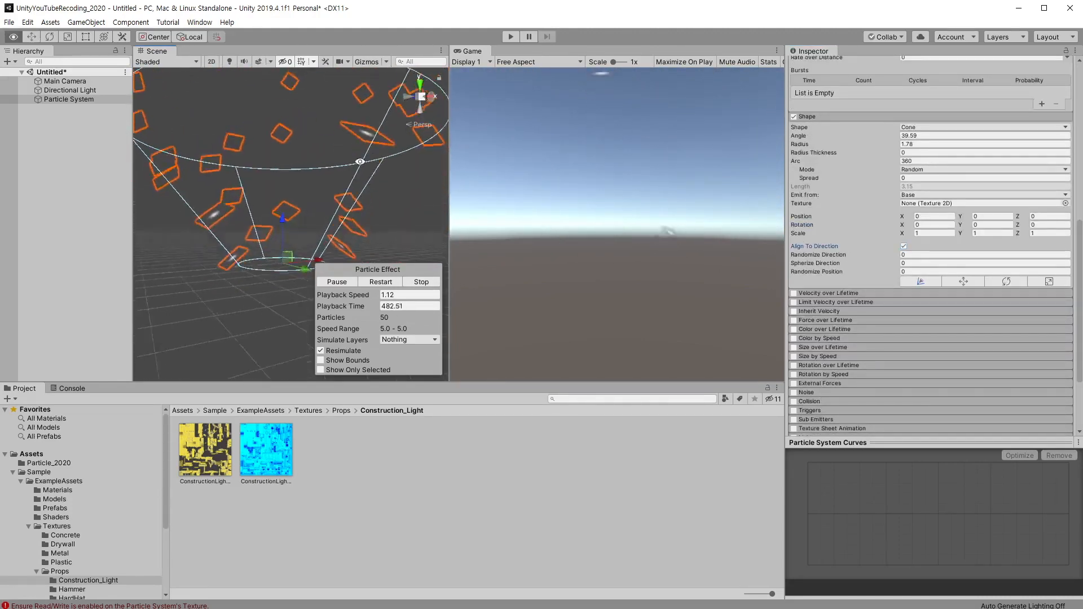
mouse_move(308, 255)
alt+mouse_down()
mouse_move(320, 256)
mouse_move(318, 233)
mouse_move(224, 240)
mouse_move(419, 343)
mouse_move(343, 202)
mouse_move(295, 271)
alt+mouse_up()
alt+drag(337, 239, 334, 177)
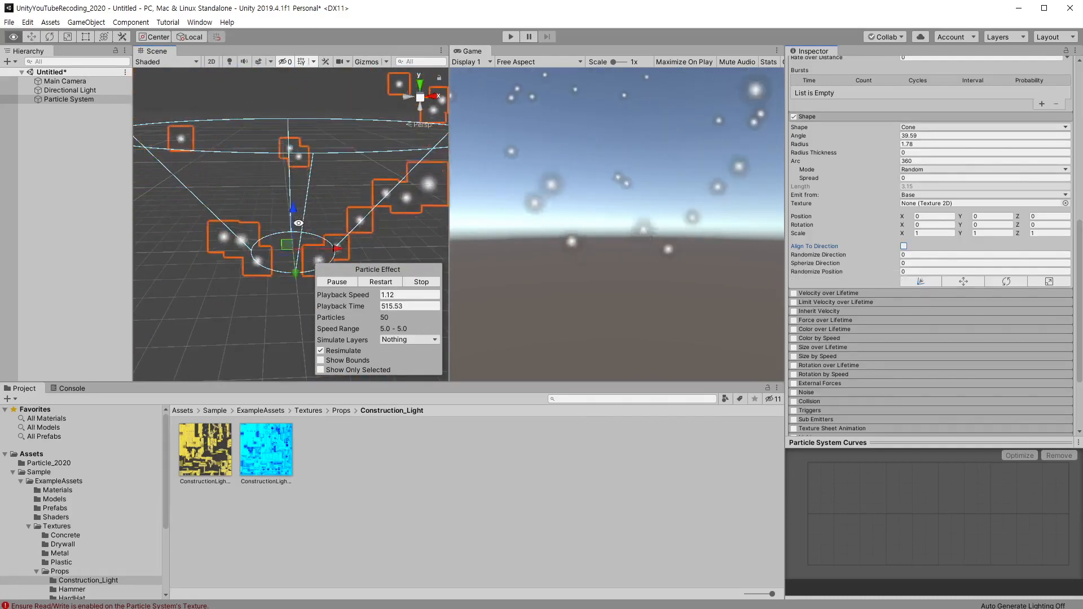
alt+drag(299, 223, 285, 206)
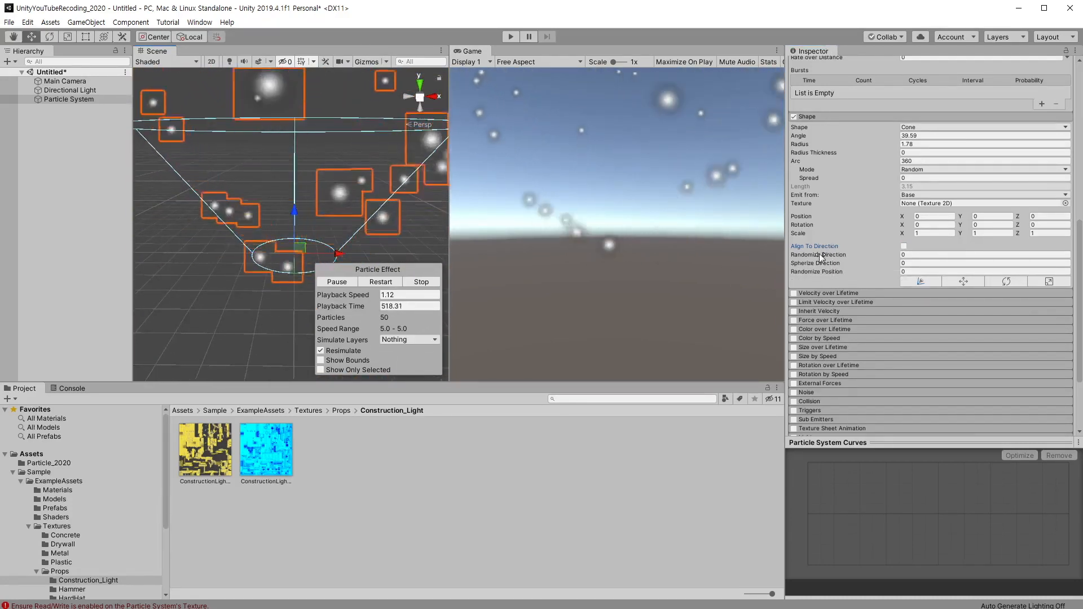
Step: Try Randomize Direction and a Spherize Direction of 1 on the cone shape, and return both to 0
drag(832, 256, 887, 266)
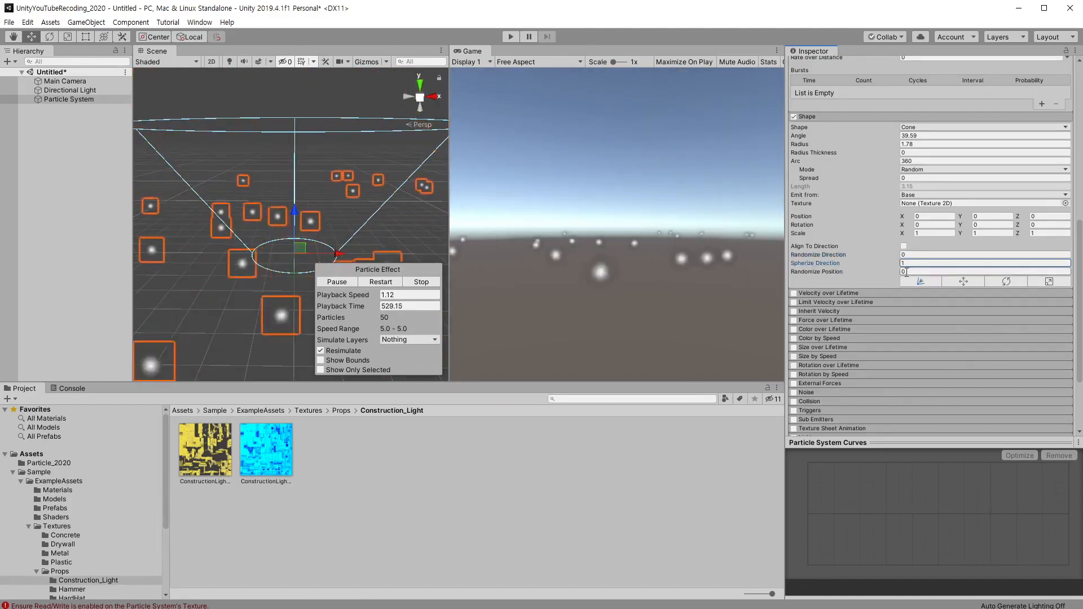
alt+drag(284, 256, 269, 239)
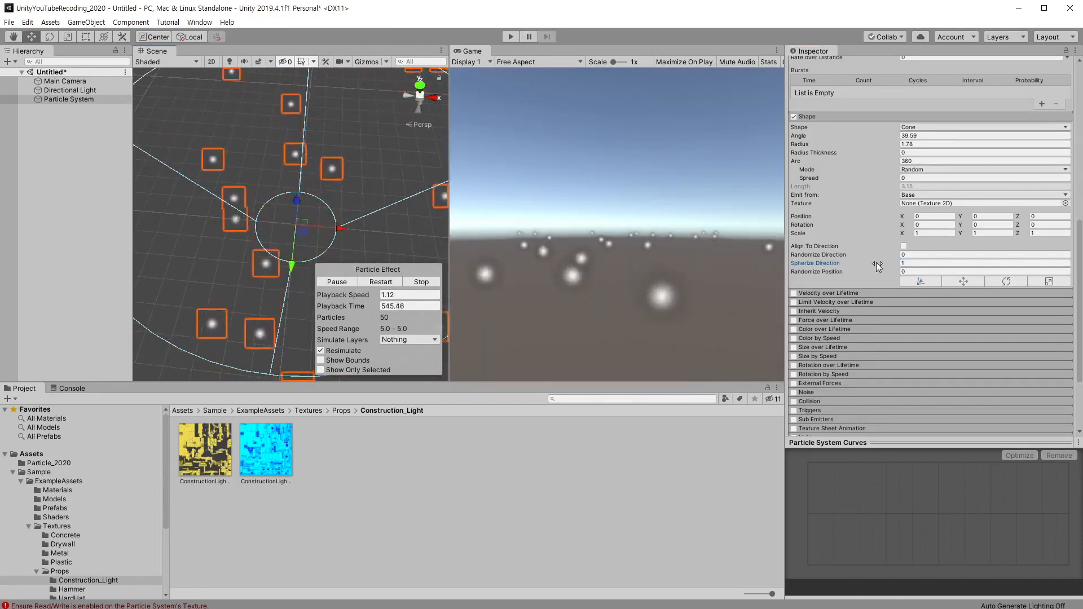
drag(835, 265, 737, 265)
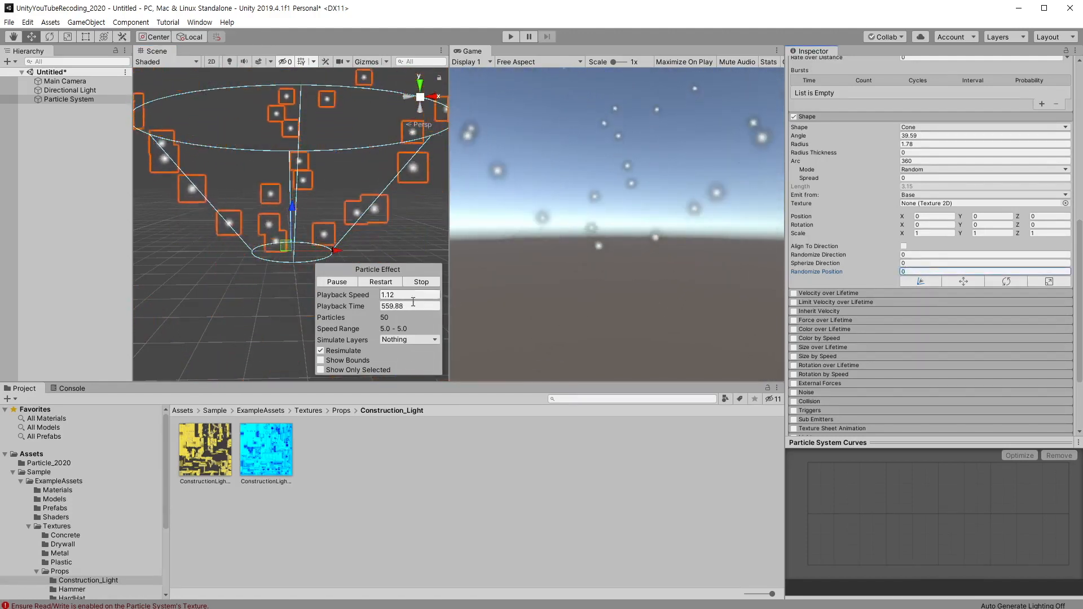
Step: Try a Randomize Position of 2.11 on the cone shape and return it to 0
alt+drag(323, 249, 309, 247)
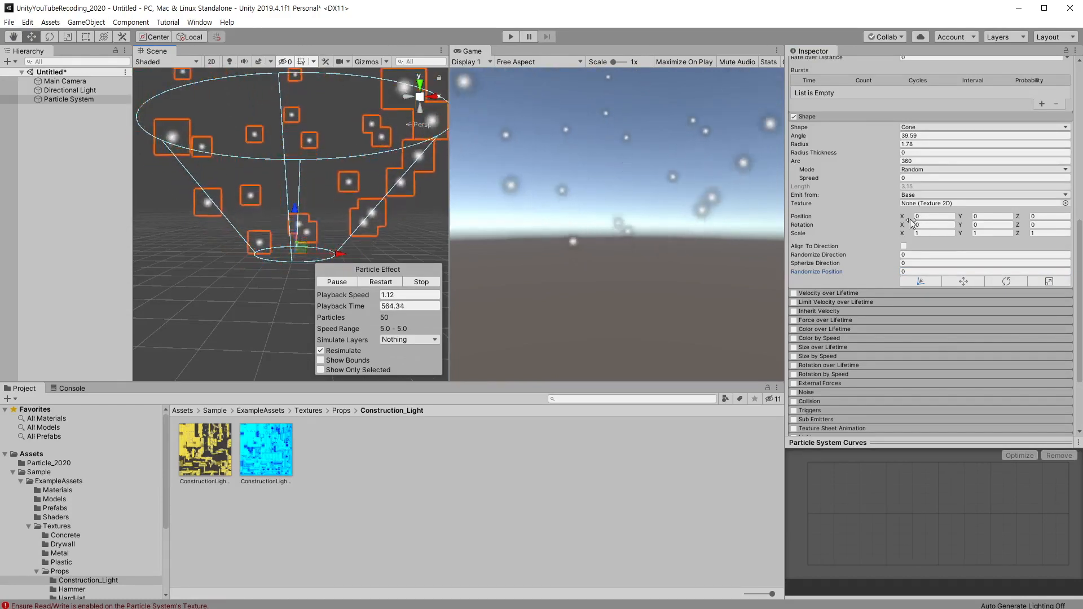
drag(834, 273, 875, 277)
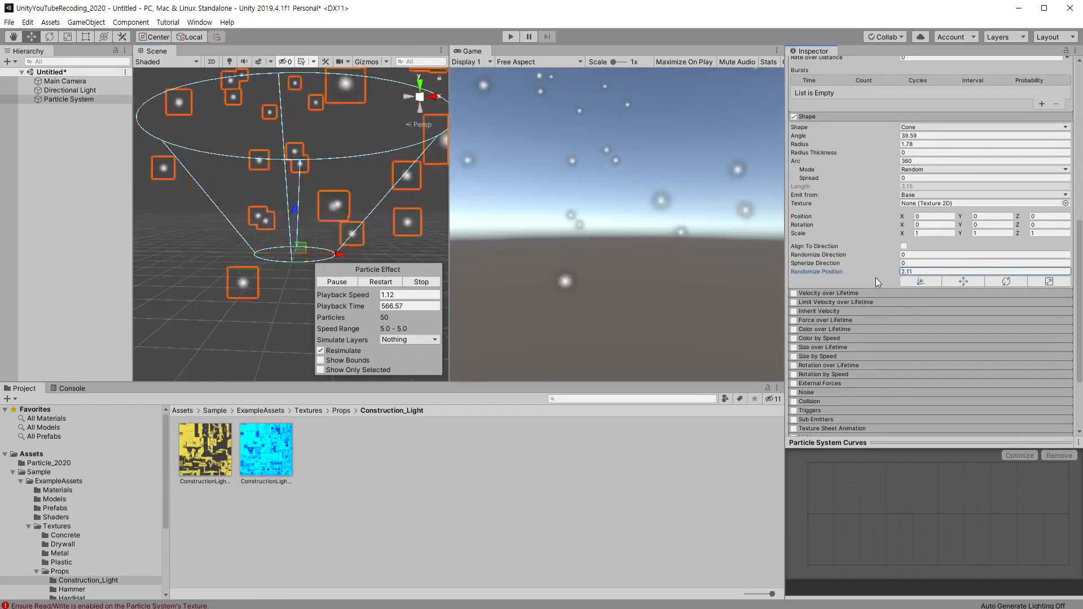
alt+drag(253, 239, 324, 253)
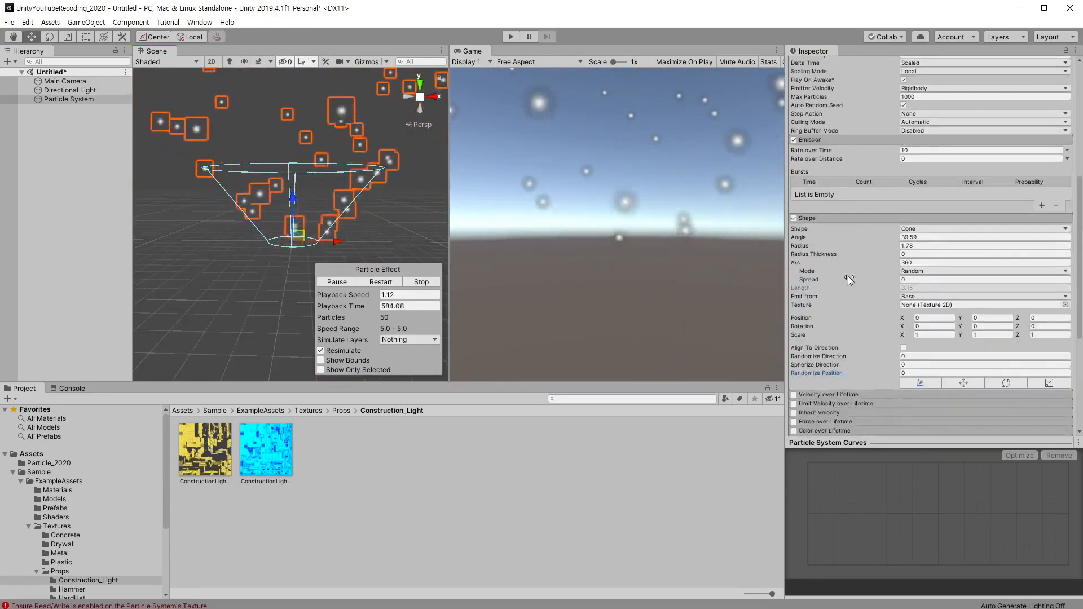
Step: Try the Sphere, Hemisphere, Donut and Box emitter shapes one after another in the Shape module
click(922, 229)
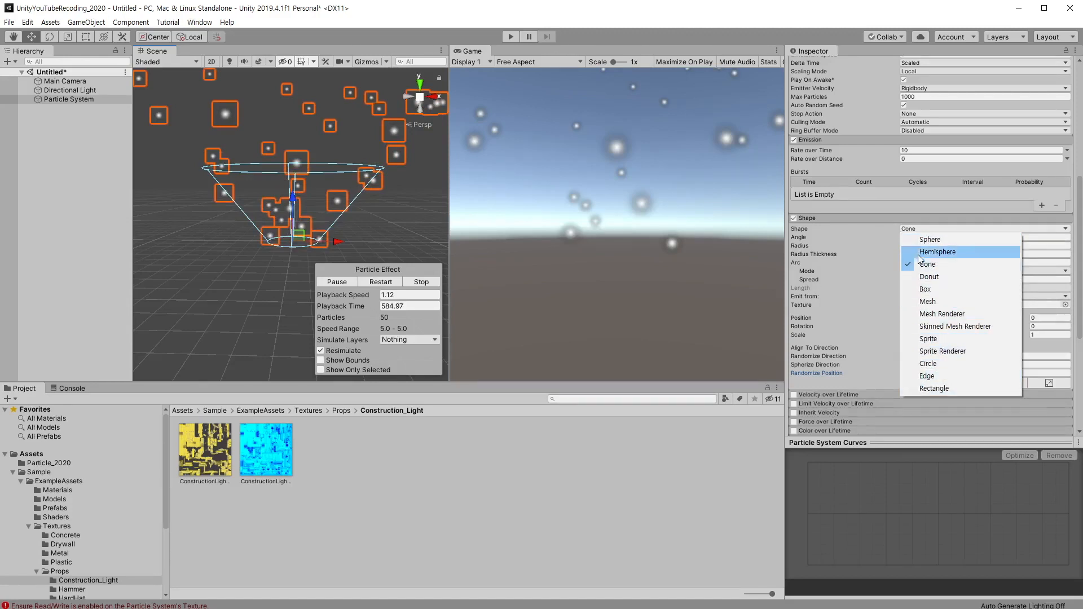
click(930, 240)
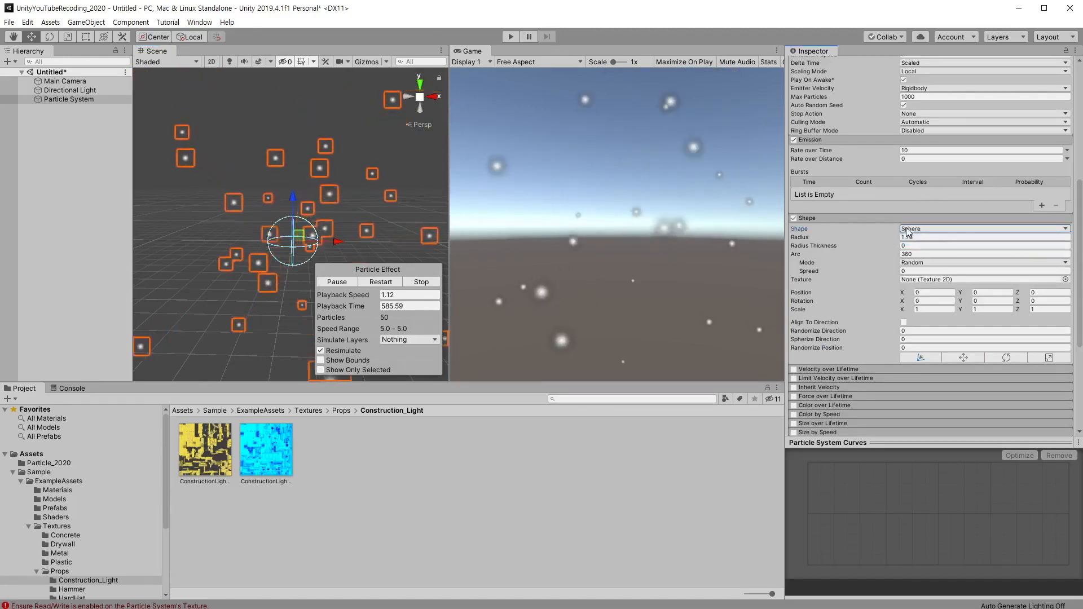
click(936, 229)
click(950, 252)
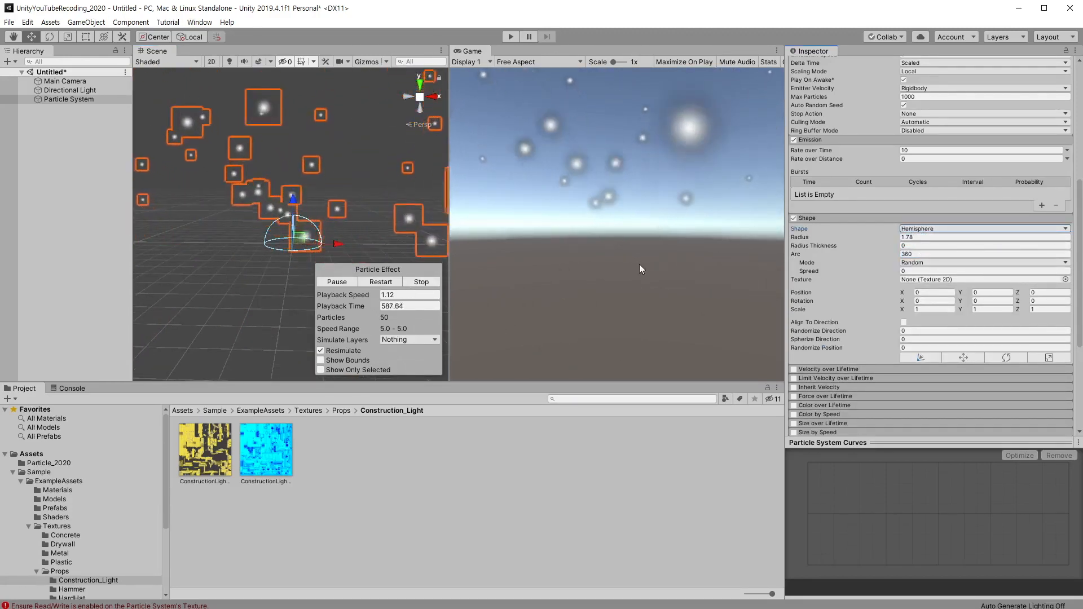
click(931, 229)
click(937, 276)
click(925, 228)
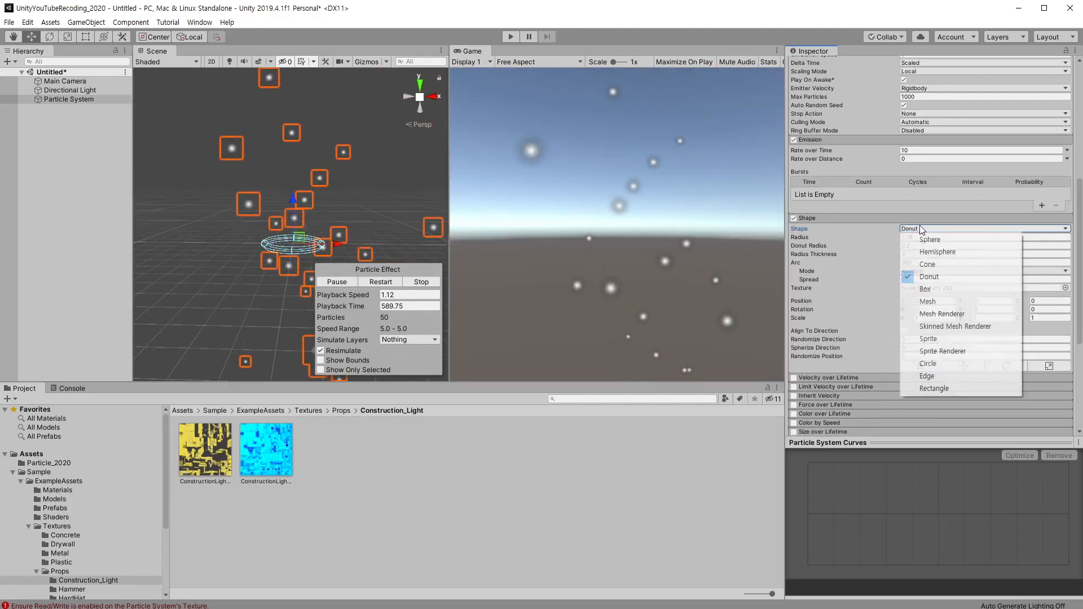
click(925, 289)
Step: Set the emitter shape to Mesh and assign the Capsule mesh to it
click(925, 228)
click(950, 303)
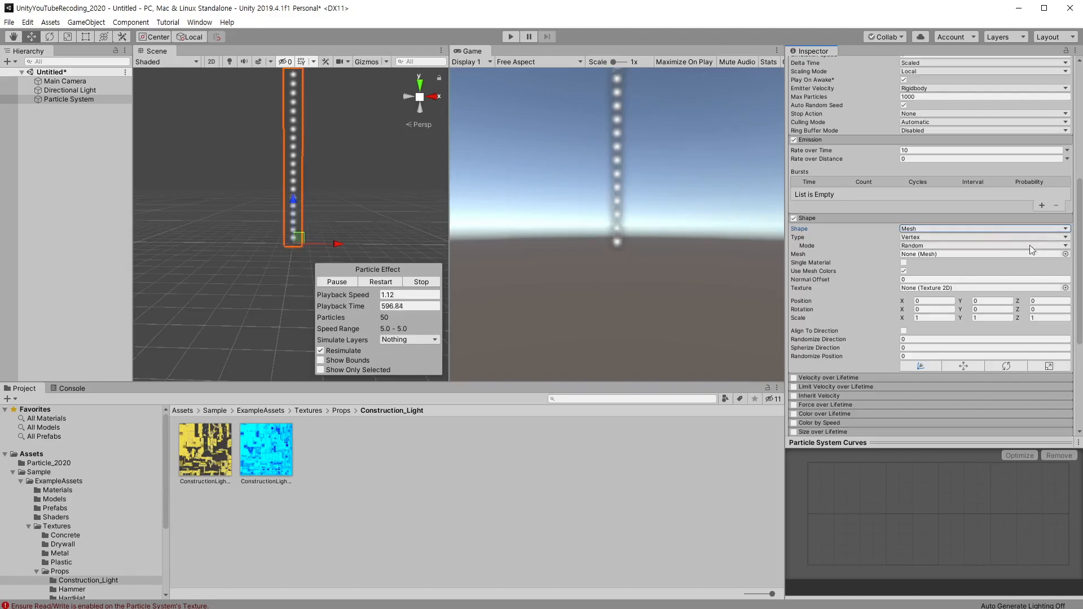
click(1065, 254)
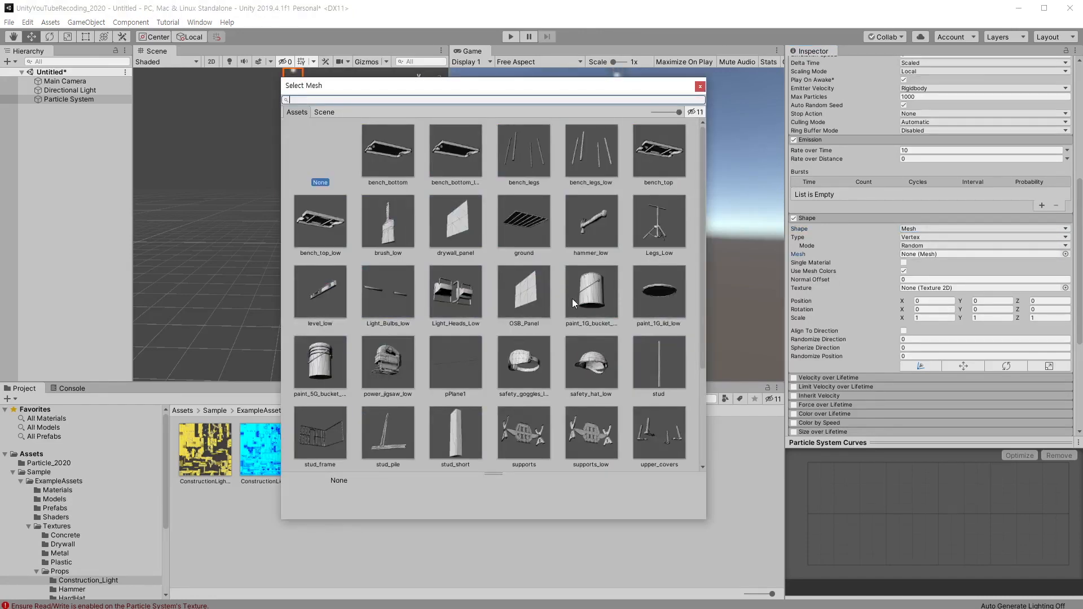
scroll(572, 303, down, 3)
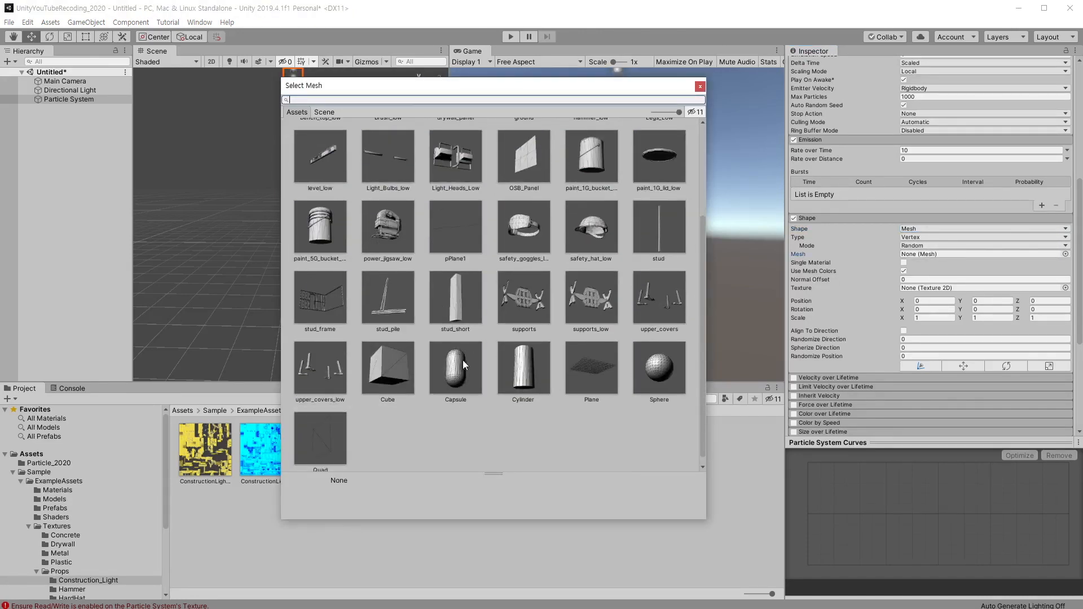
double_click(456, 367)
Step: Set the particles' Start Speed to 0 and inspect their placement on the capsule mesh up close
alt+drag(288, 217, 189, 240)
scroll(937, 209, up, 8)
click(971, 235)
text(0)
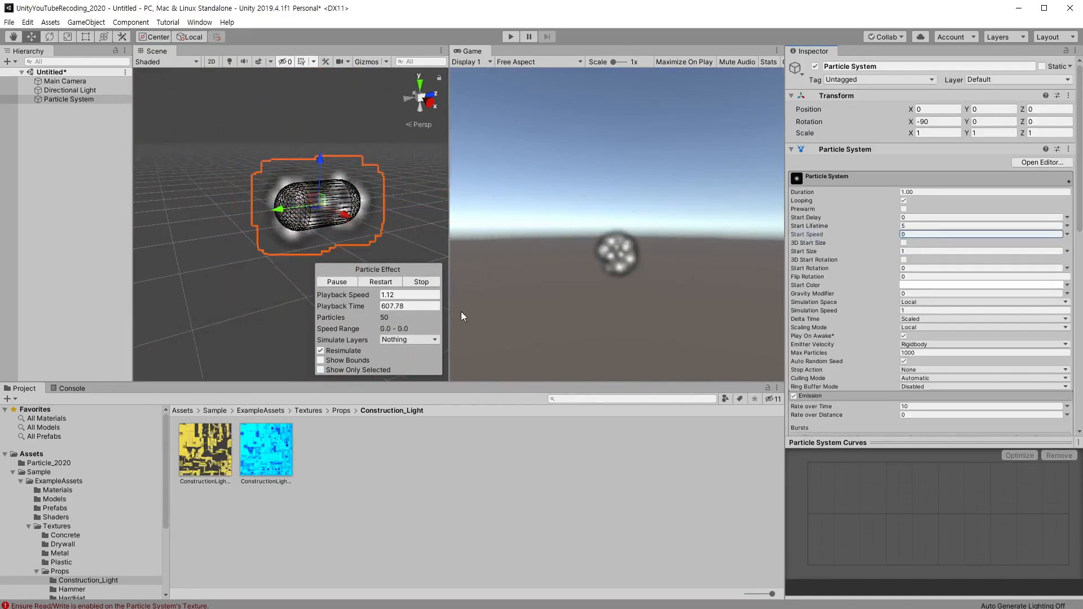
scroll(355, 226, up, 5)
alt+drag(356, 226, 322, 207)
scroll(349, 225, down, 3)
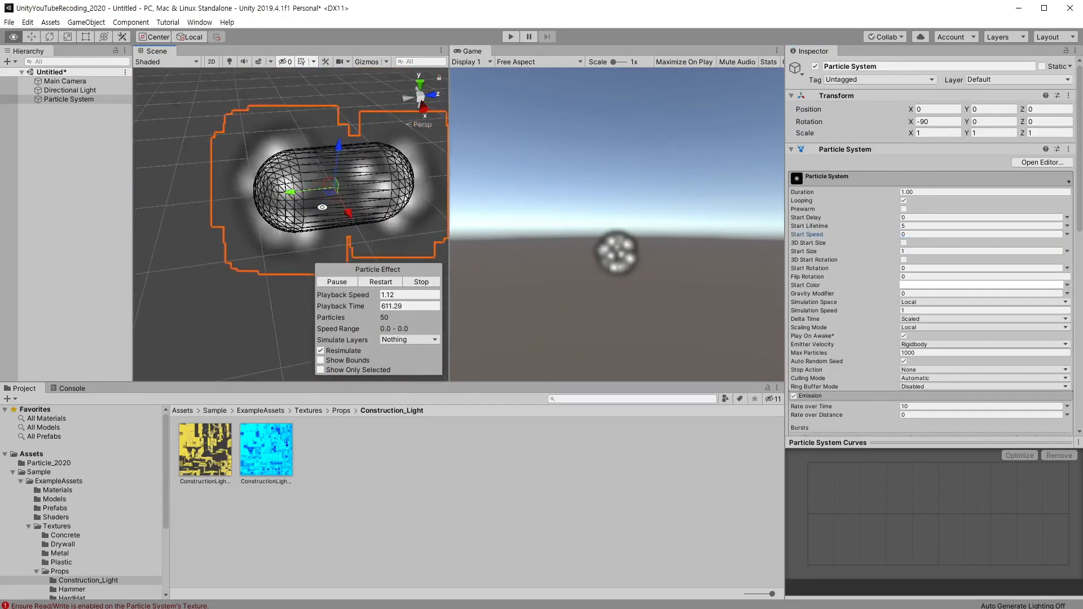
Step: Try the Triangle and Edge types and the Mesh Renderer shape, and return to the Mesh shape with the Vertex type
scroll(916, 291, down, 10)
scroll(916, 292, up, 4)
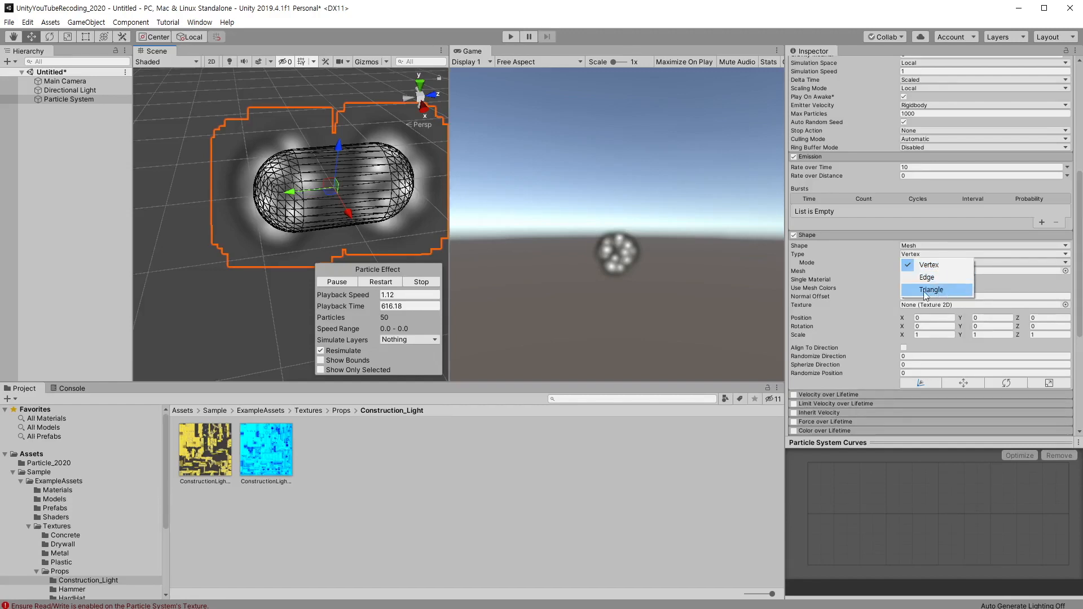
click(931, 290)
click(928, 277)
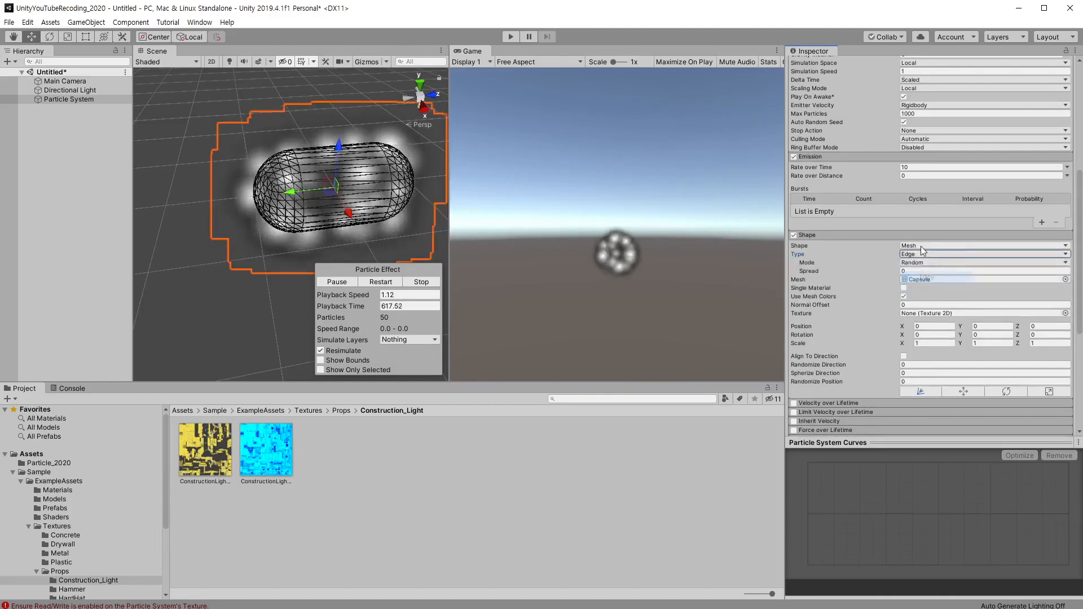
click(936, 265)
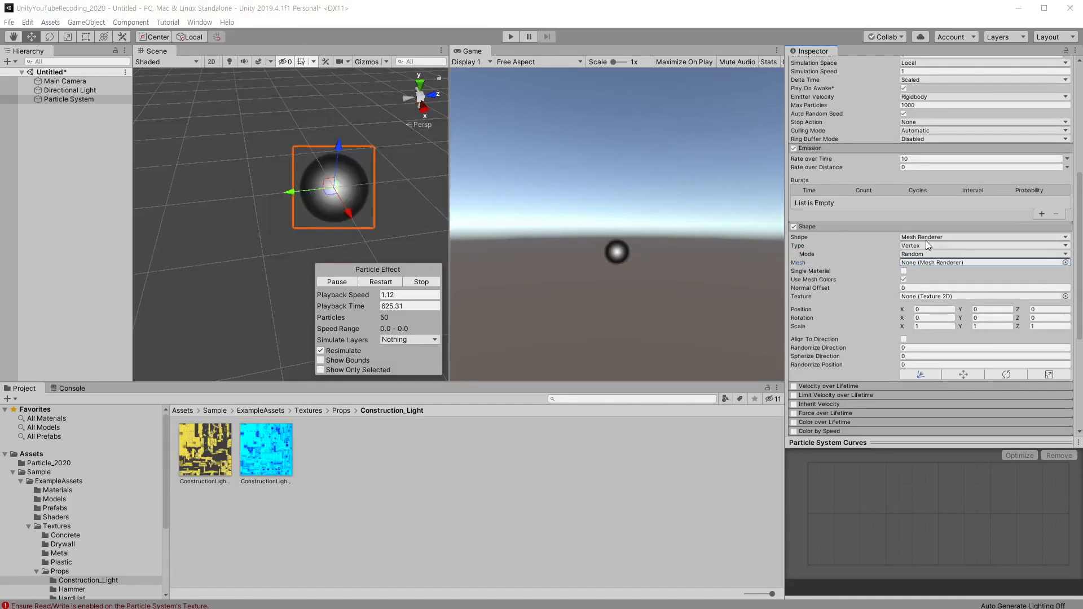
click(926, 238)
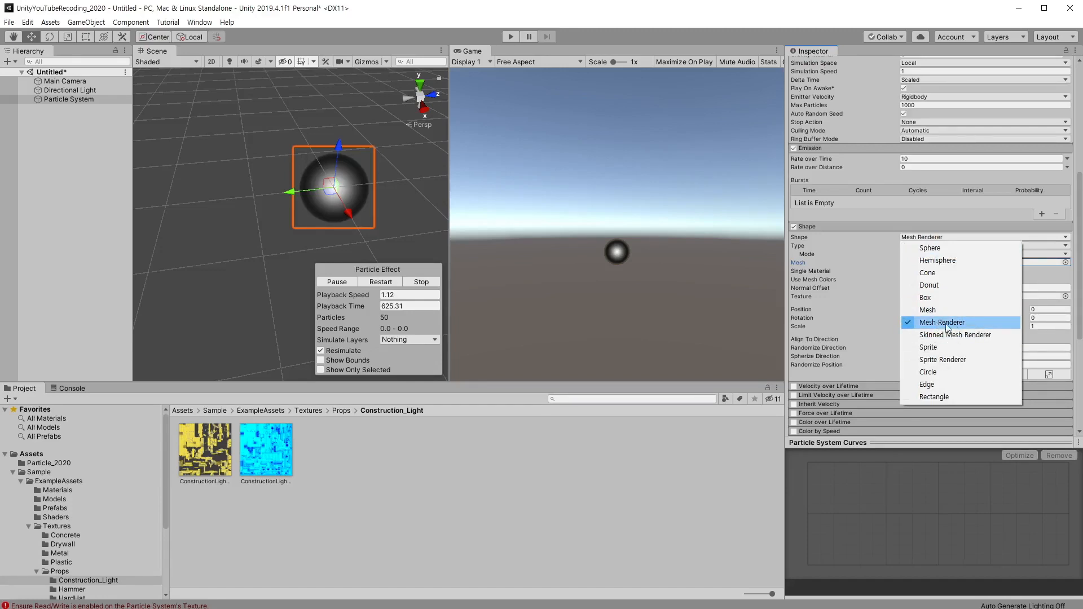
click(934, 311)
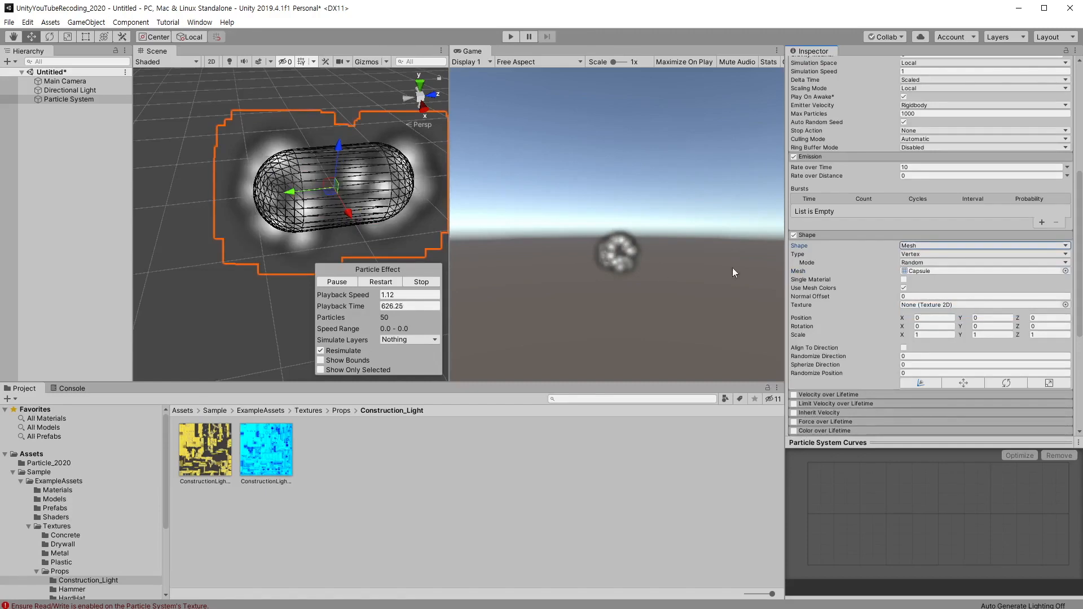
Step: Set the emitter shape to Sprite and try built-in sprites such as Background and Checkmark
click(931, 246)
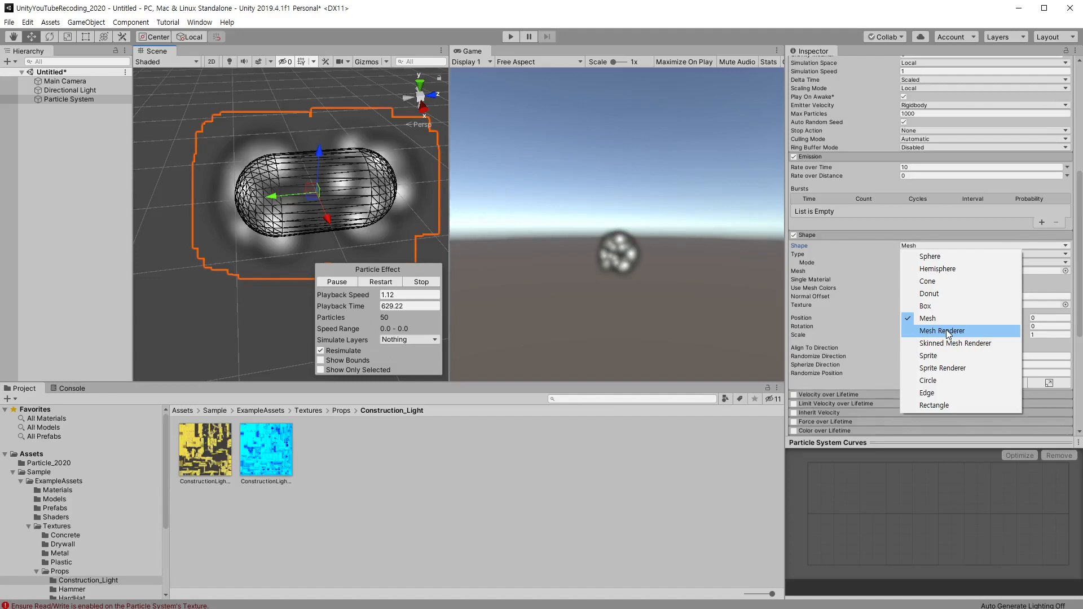
click(956, 355)
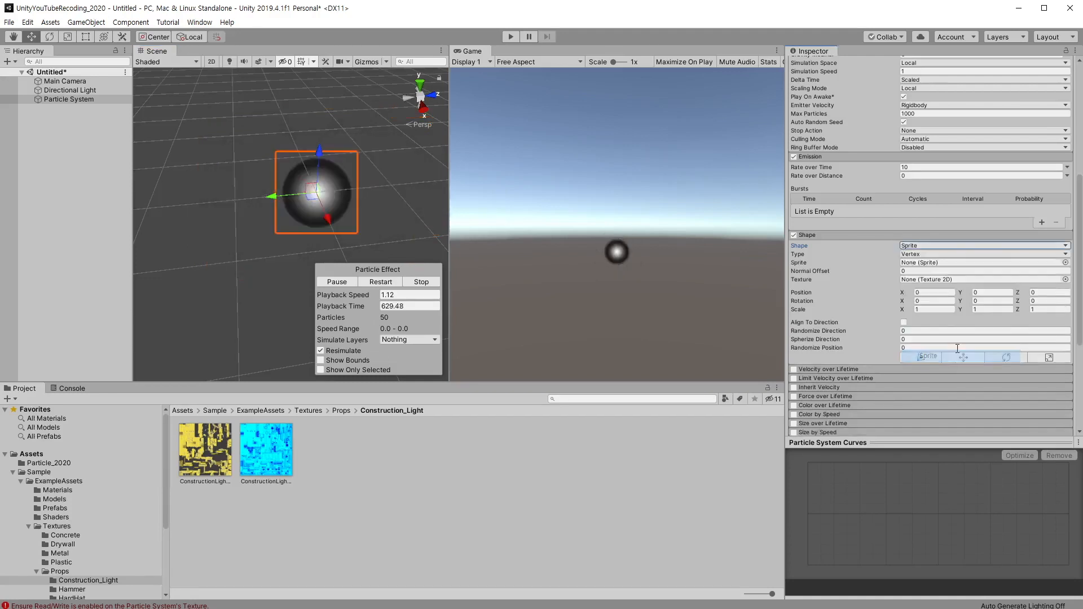
click(1065, 263)
click(389, 153)
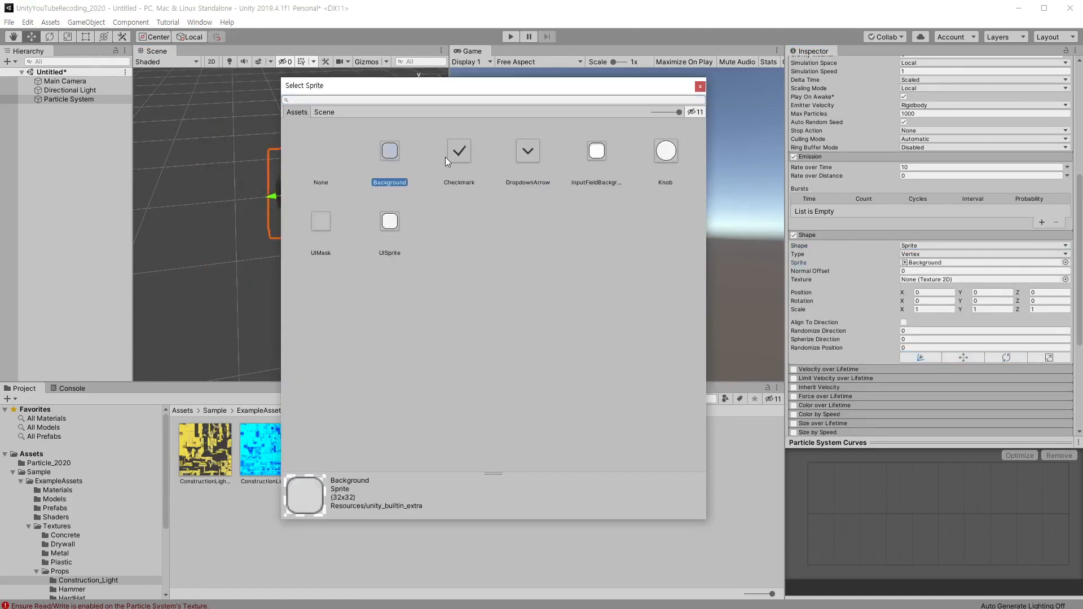
double_click(534, 164)
Step: Try the Edge type on the sprite shape, return it to Vertex, and review the available sprites
scroll(914, 255, up, 5)
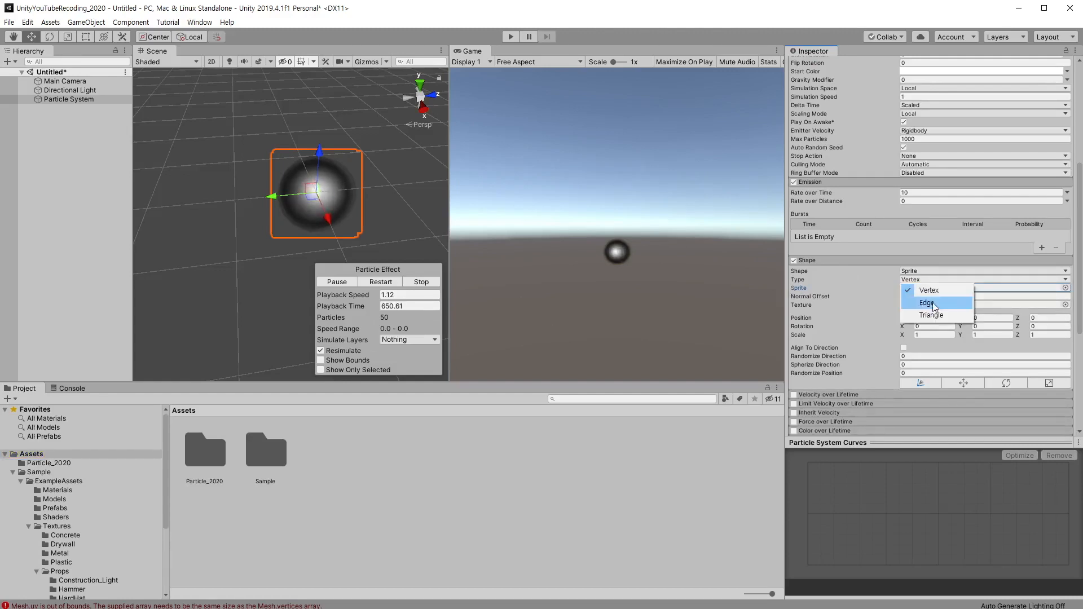
click(934, 305)
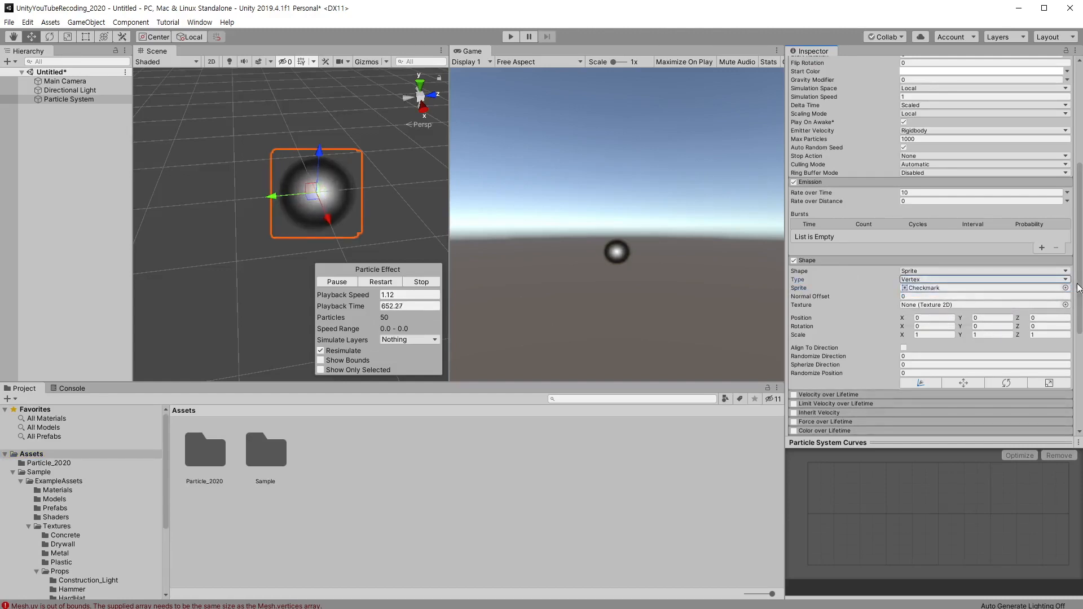
click(1065, 288)
click(700, 87)
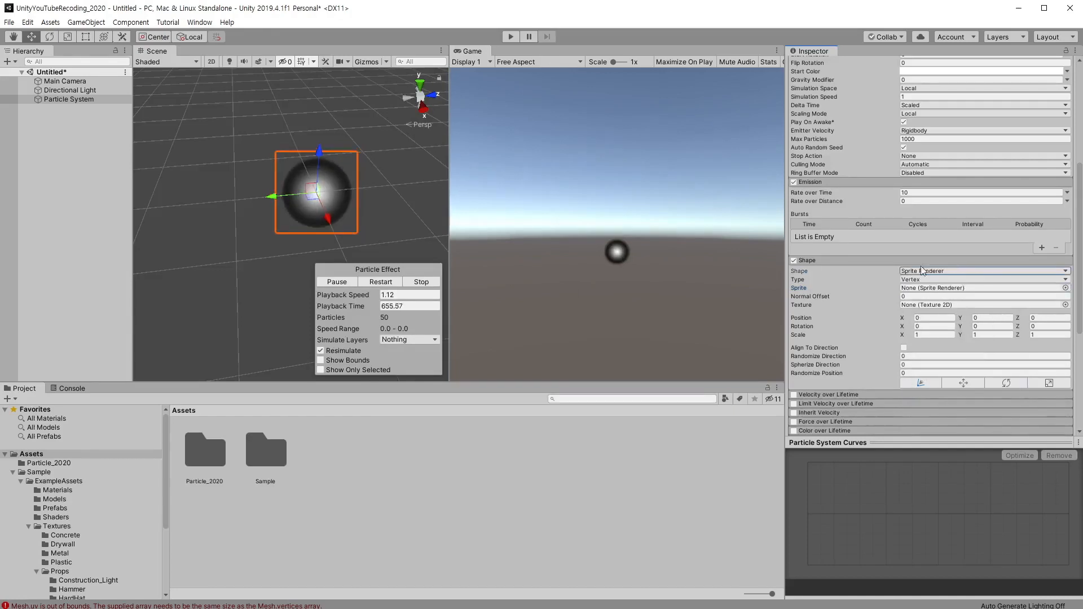
Step: Switch the emitter shape from Sprite Renderer to Circle and reduce its Arc to 175.06
click(931, 271)
click(942, 393)
click(937, 271)
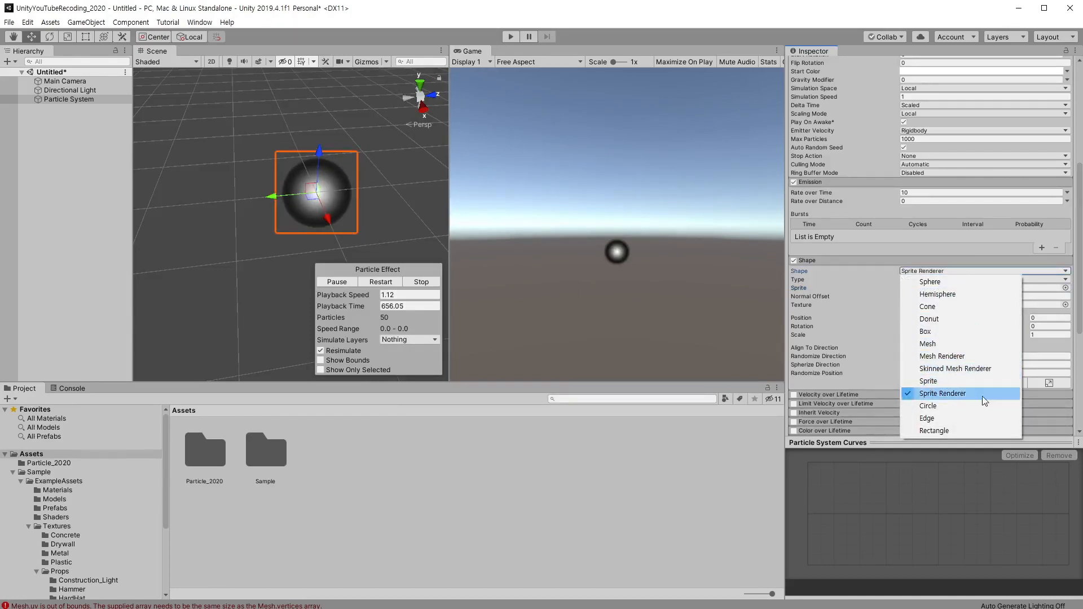
click(963, 410)
alt+drag(322, 135, 351, 203)
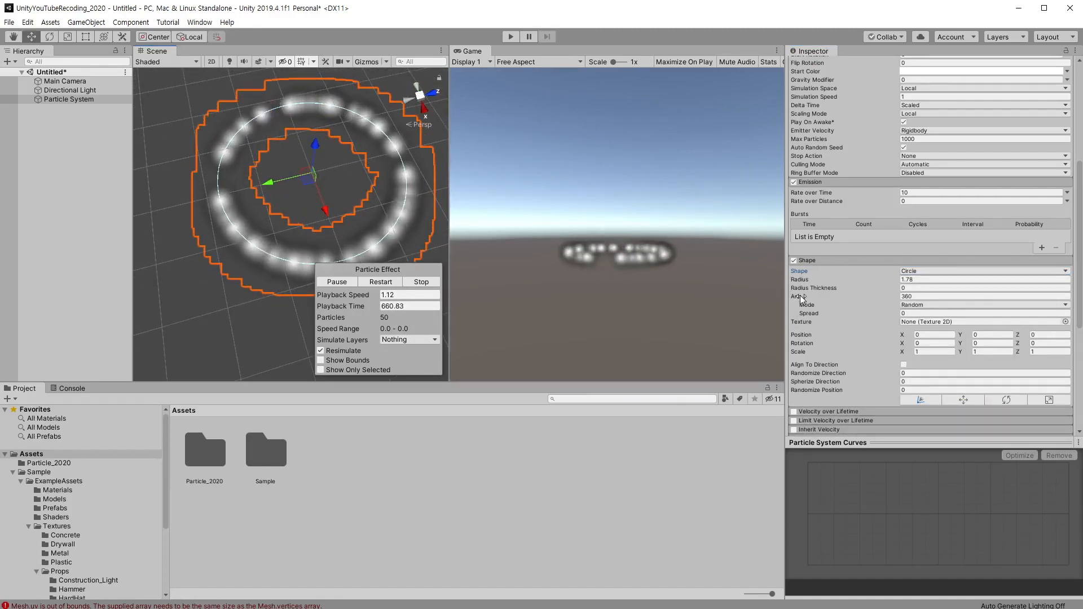
drag(801, 298, 231, 458)
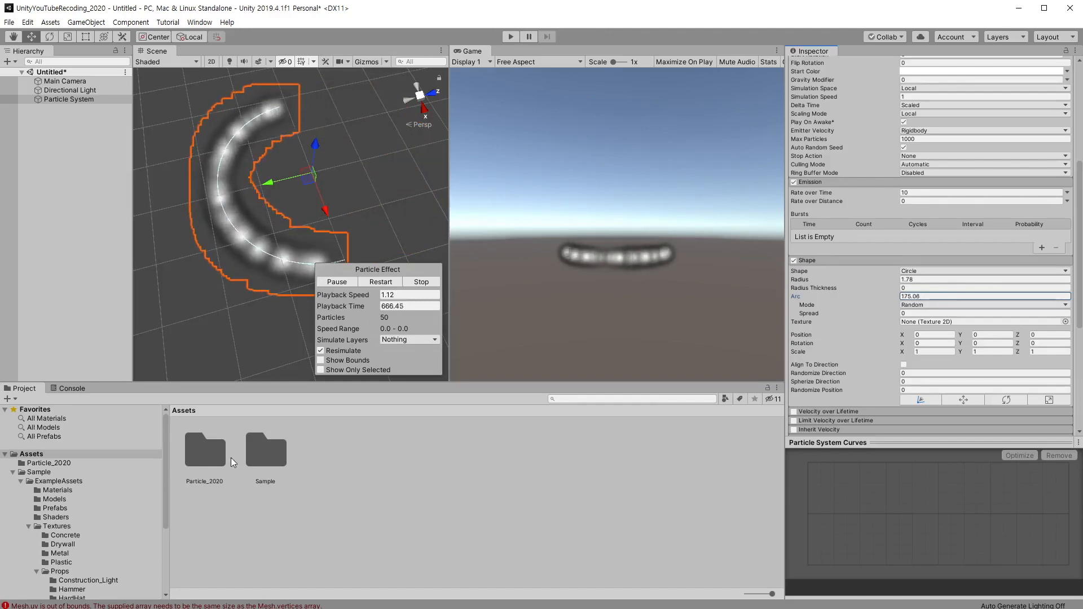
Step: Try the Edge, Rectangle and Sphere emitter shapes one after another, viewing the emission from different angles
click(981, 270)
click(975, 422)
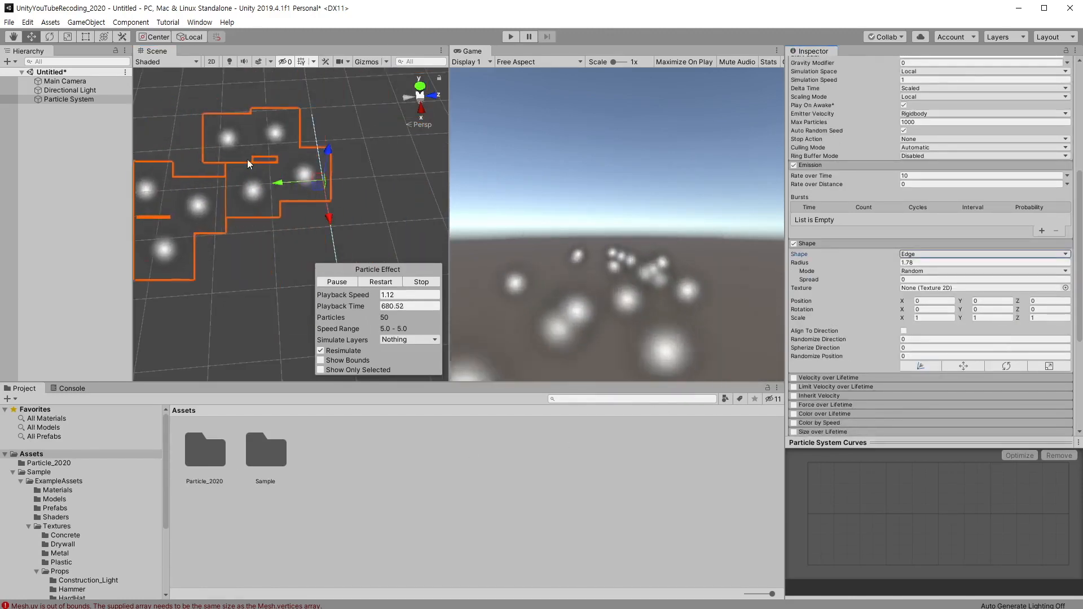
alt+drag(247, 159, 356, 158)
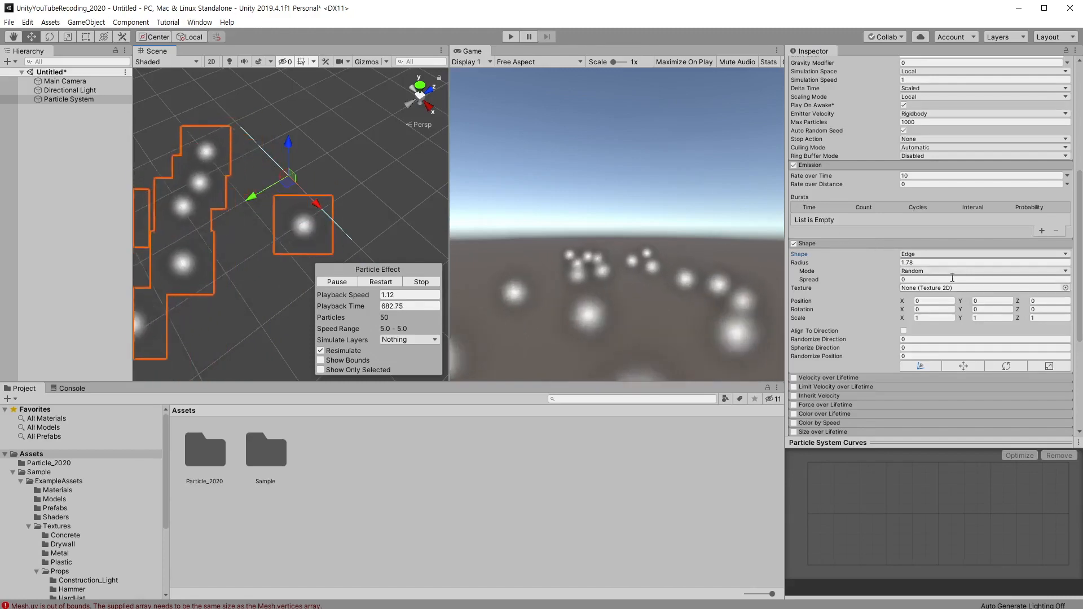
click(925, 255)
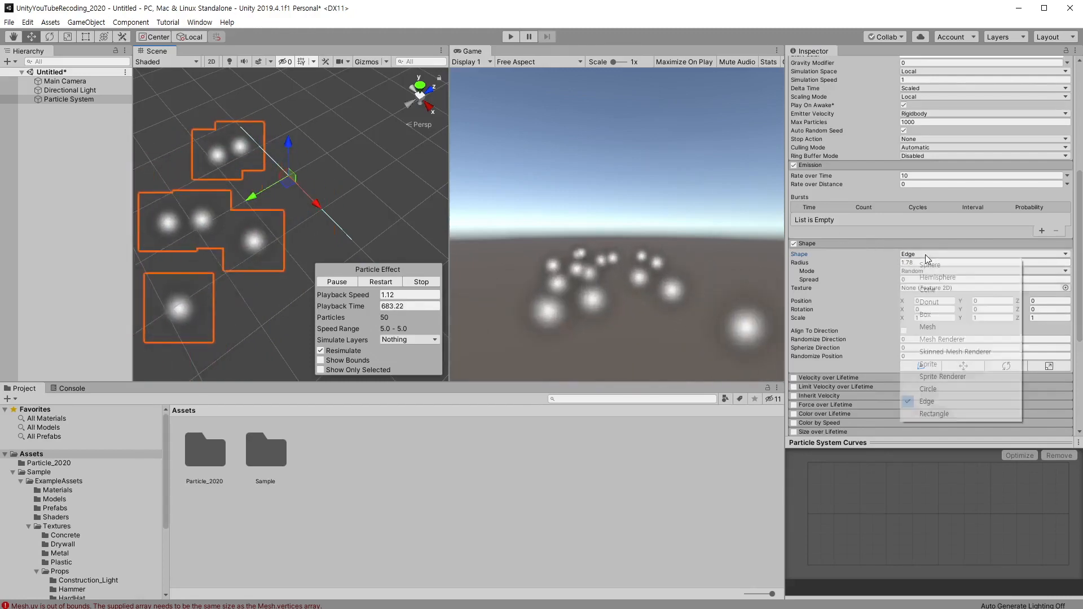
click(963, 414)
alt+drag(349, 237, 312, 225)
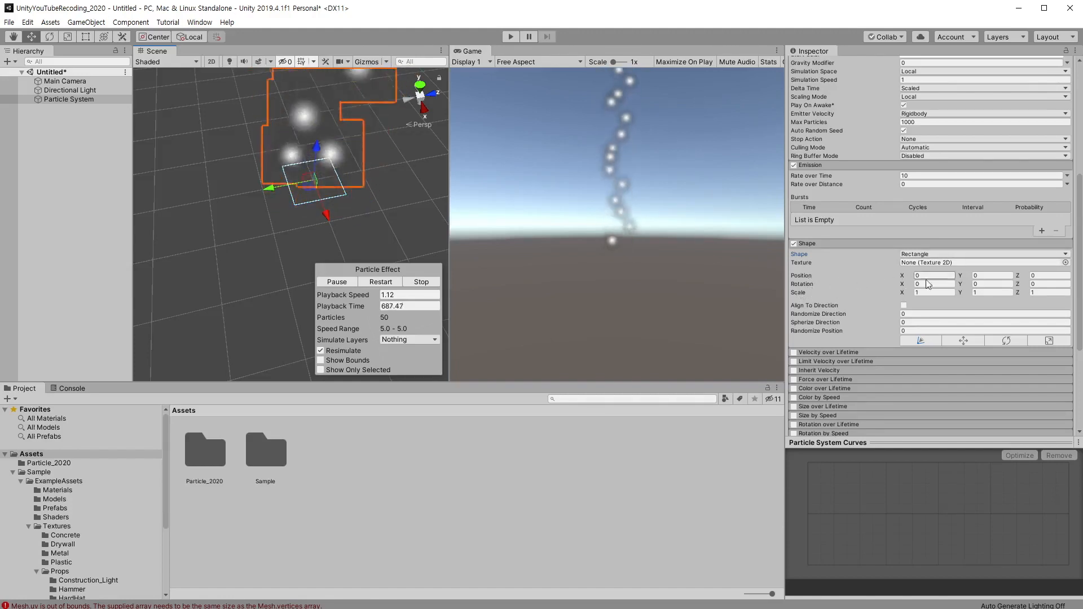
click(983, 255)
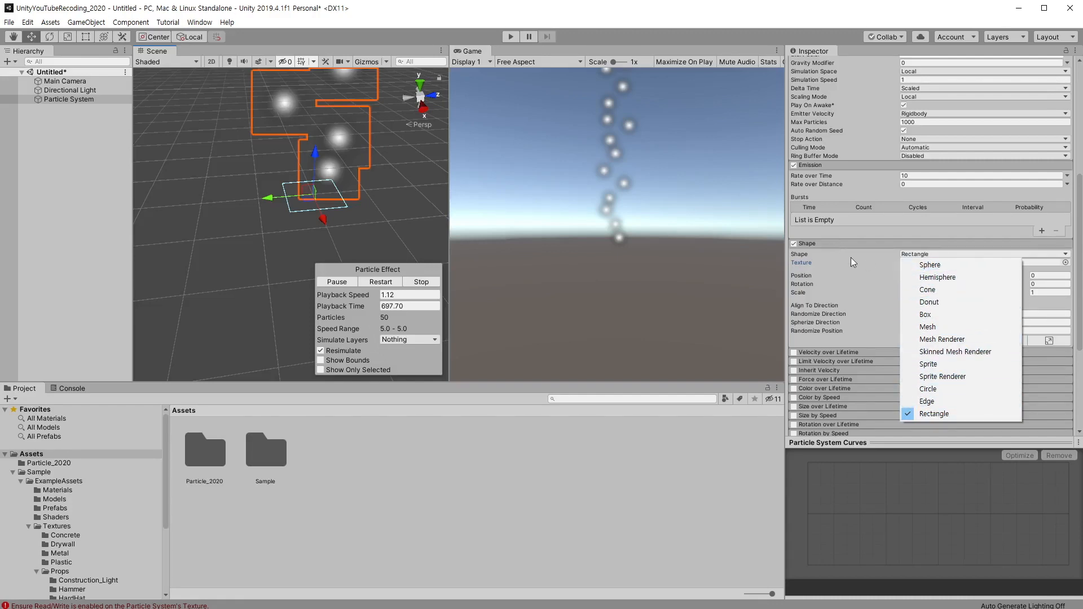
click(929, 265)
Step: Expand and enable the Velocity over Lifetime module of the particle system
scroll(929, 264, down, 3)
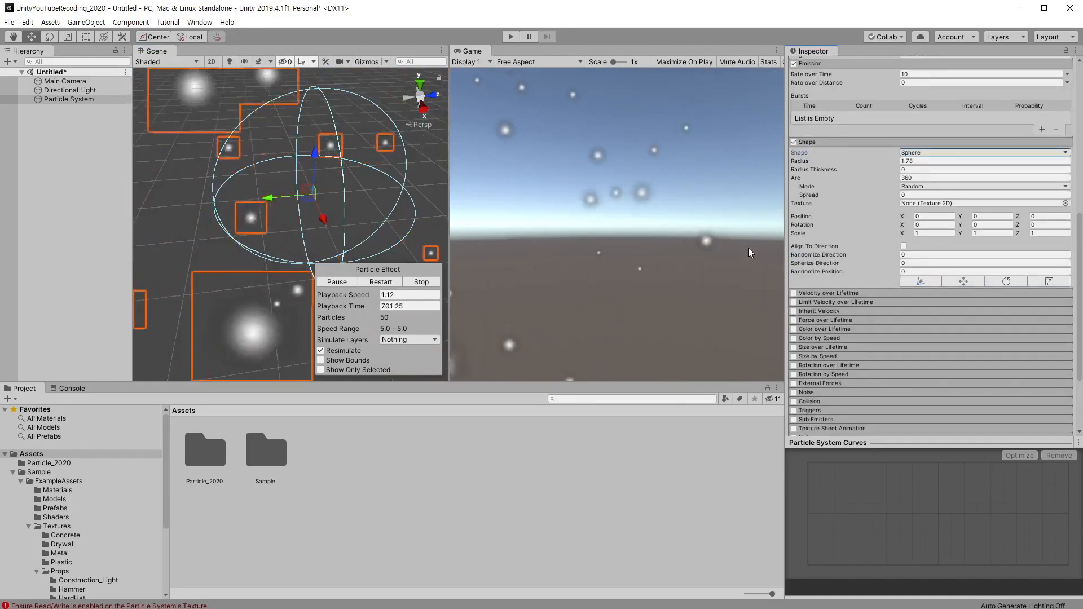
click(824, 191)
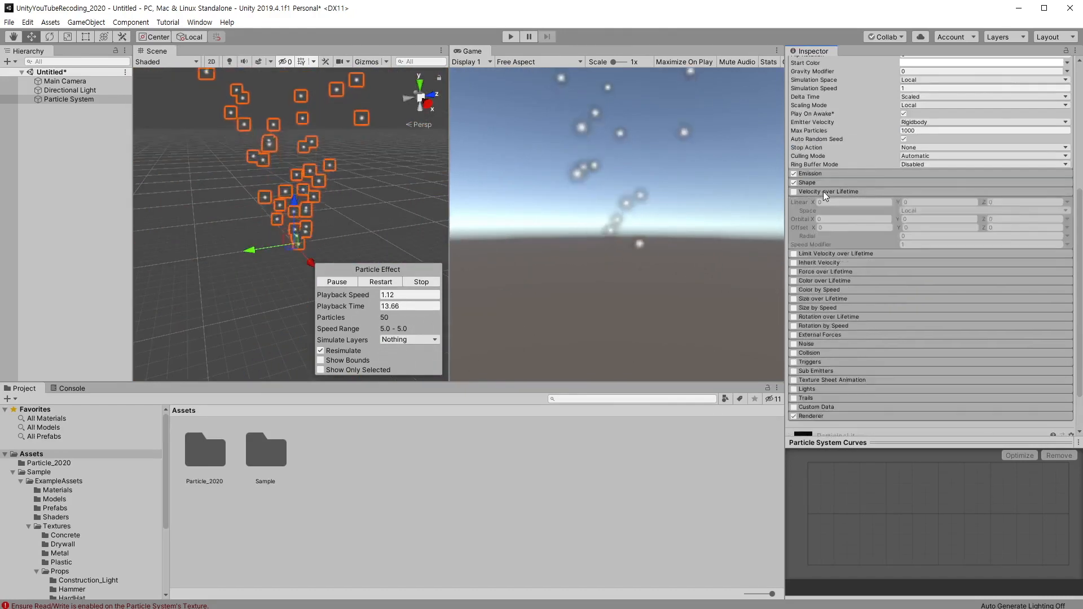
click(795, 191)
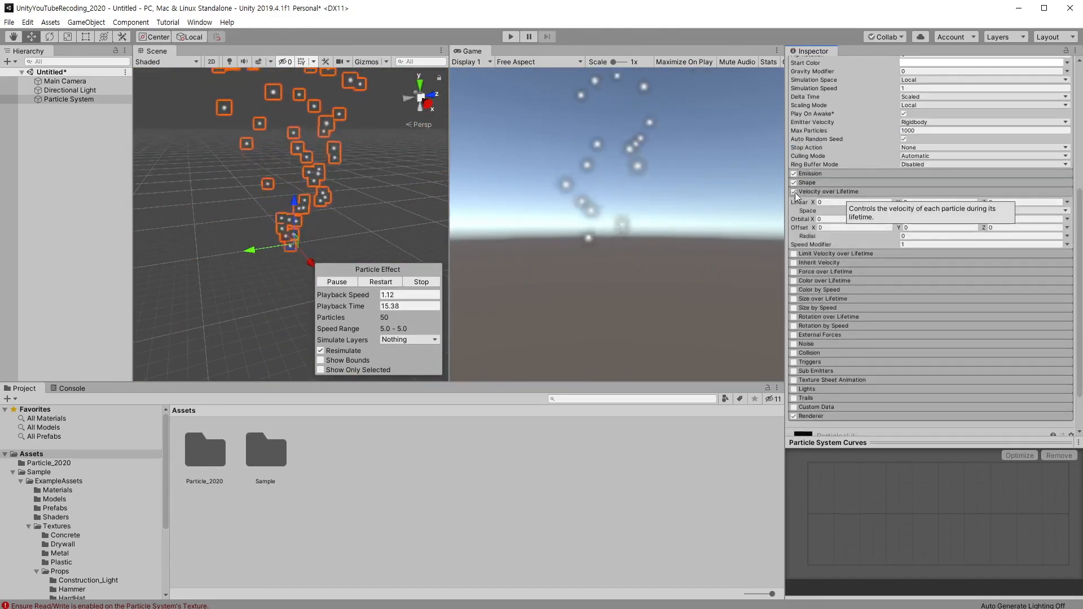
click(823, 202)
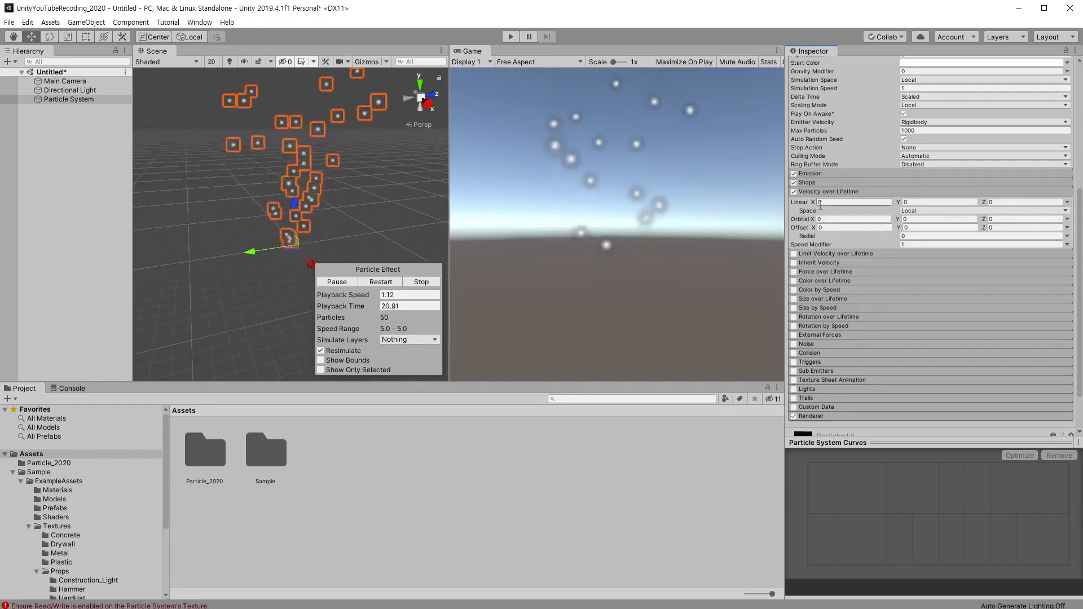
Step: Set the particle system's Start Speed to 0
scroll(943, 258, up, 5)
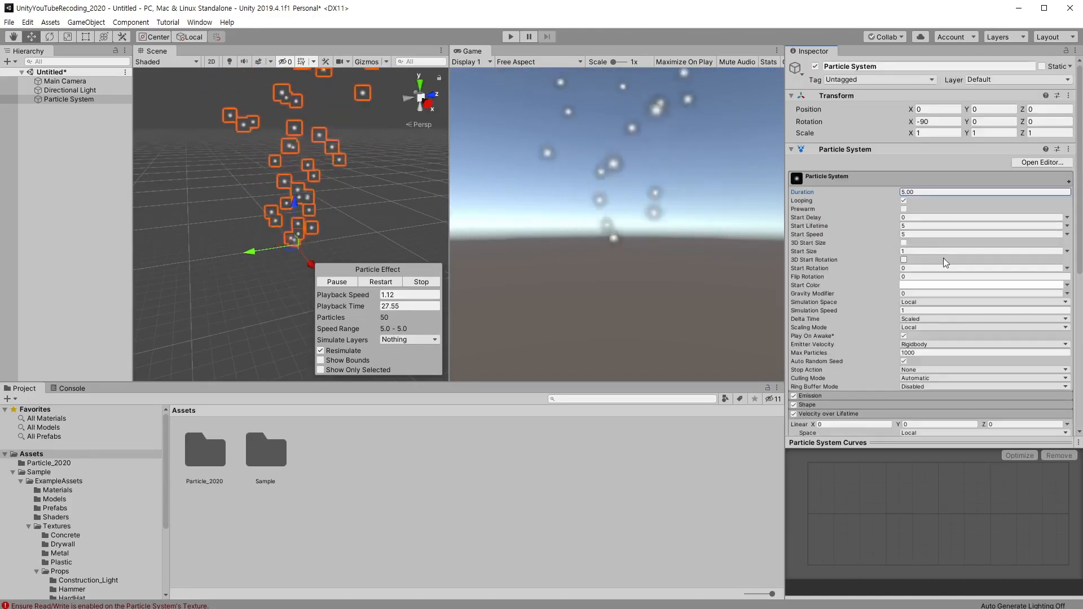
click(934, 238)
text(0)
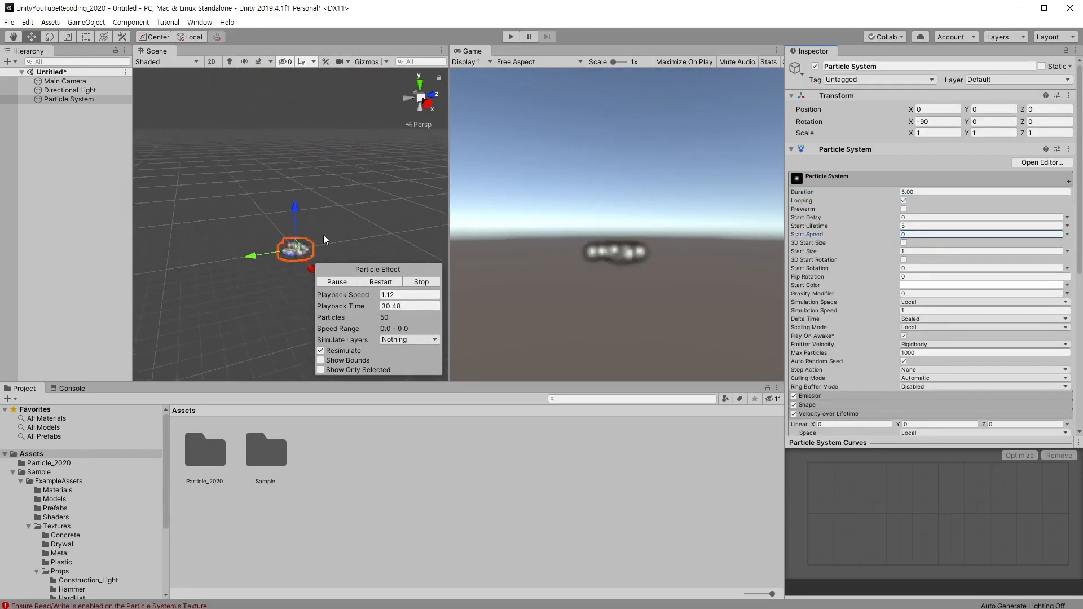
Step: Try a Linear Y velocity of -1.6, return it to 0, and set Linear Z to 1.65 in Velocity over Lifetime
scroll(940, 349, down, 3)
mouse_move(898, 325)
mouse_down()
mouse_move(919, 314)
mouse_move(891, 330)
mouse_up()
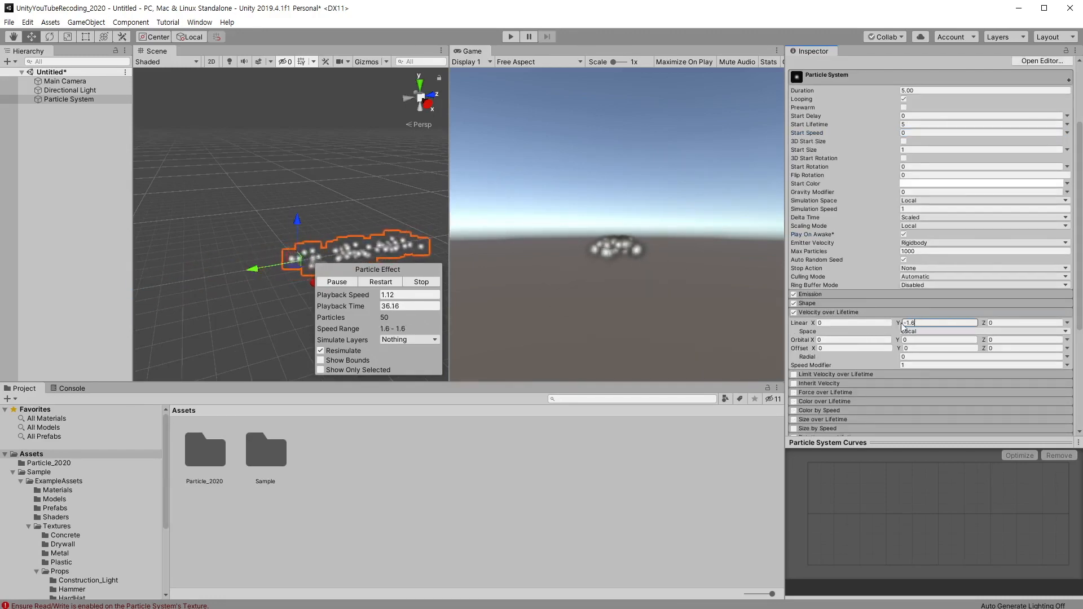
drag(1000, 322, 1024, 319)
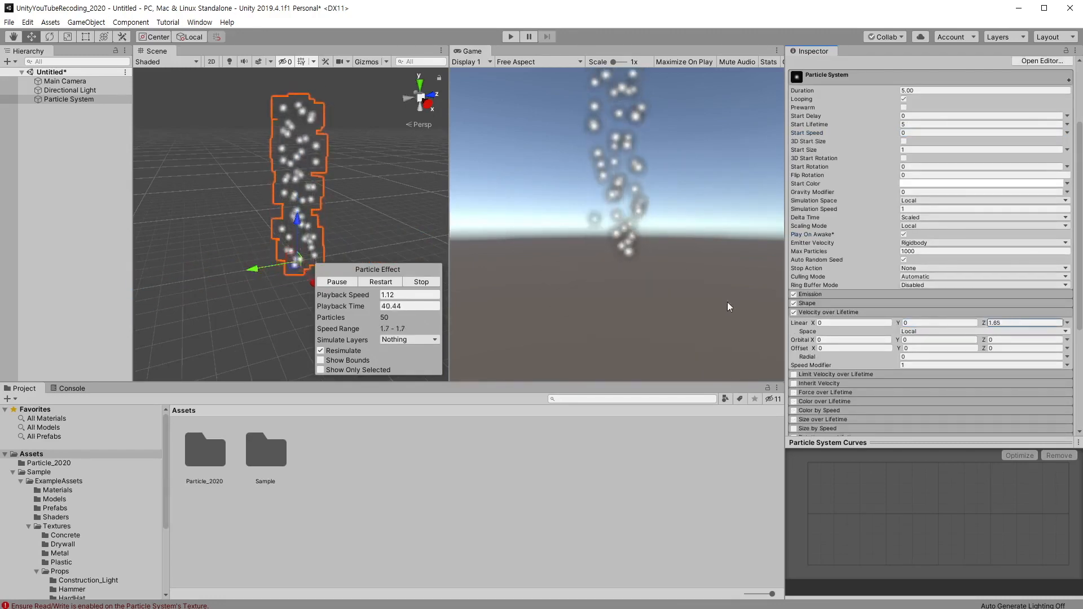
alt+drag(409, 240, 329, 203)
middle_drag(329, 203, 315, 189)
scroll(314, 189, up, 5)
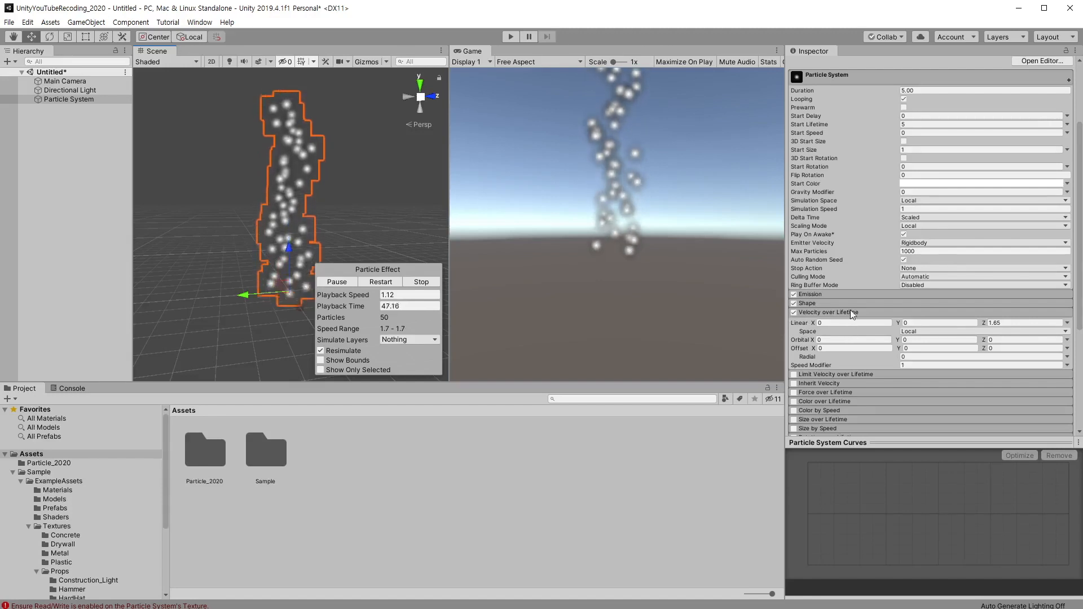
Step: Set the Start Speed to 1 and lower the Linear Z velocity over lifetime to 0.9
click(927, 133)
text(1)
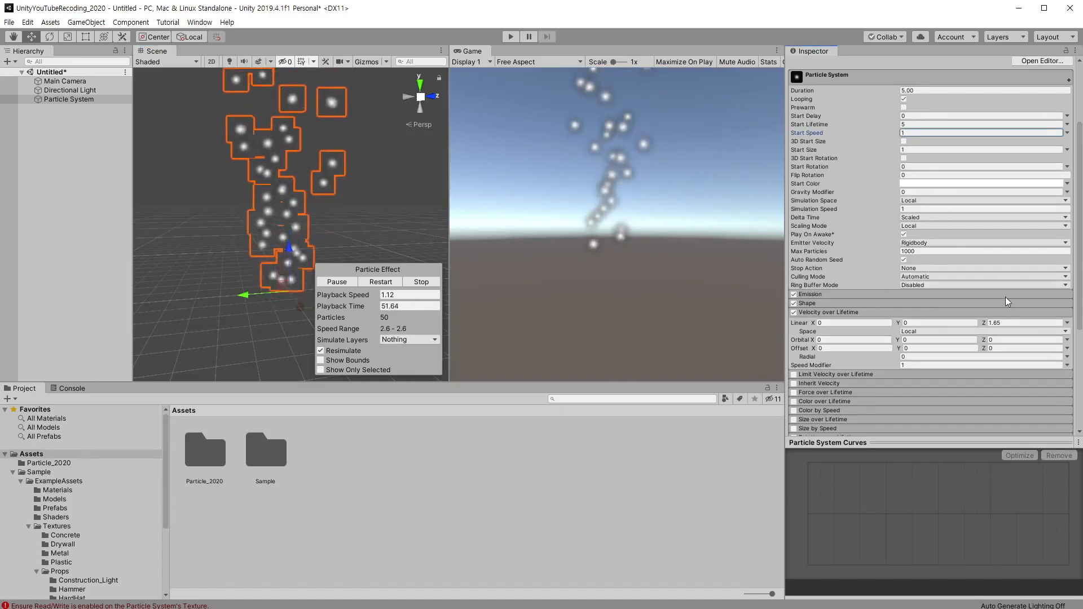
drag(984, 323, 903, 322)
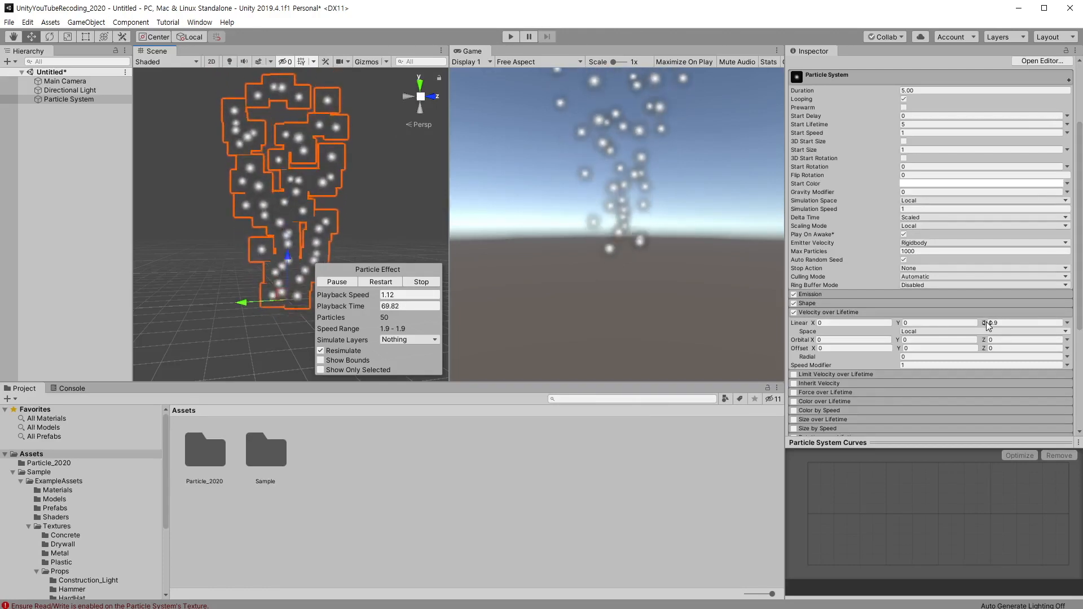
Step: Try a Linear Y velocity of 0.95 and a Linear X velocity of 1.64 in Velocity over Lifetime
drag(899, 324, 914, 325)
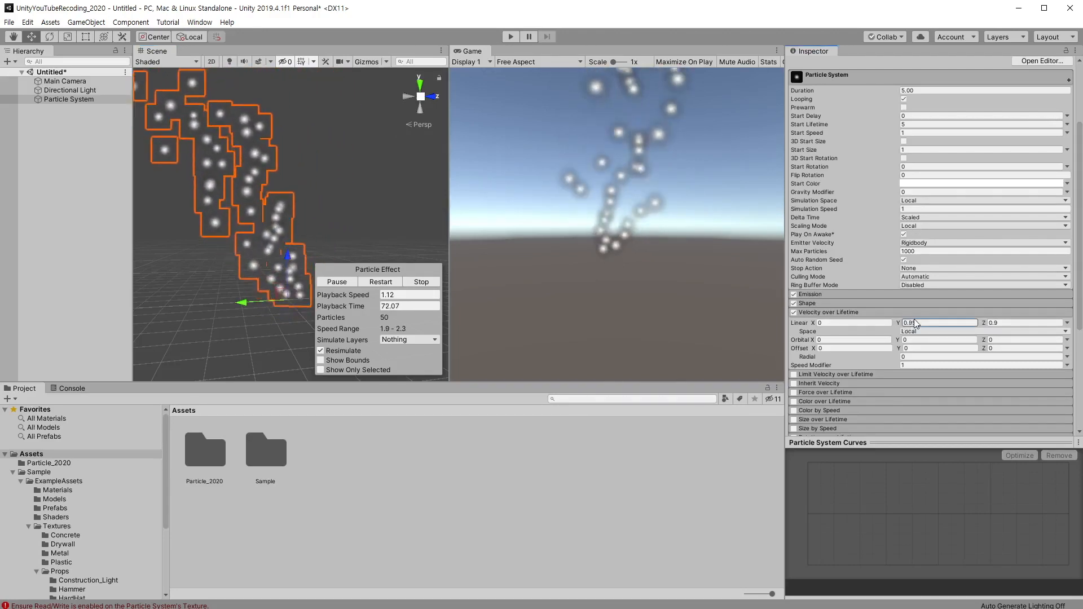
drag(813, 324, 844, 324)
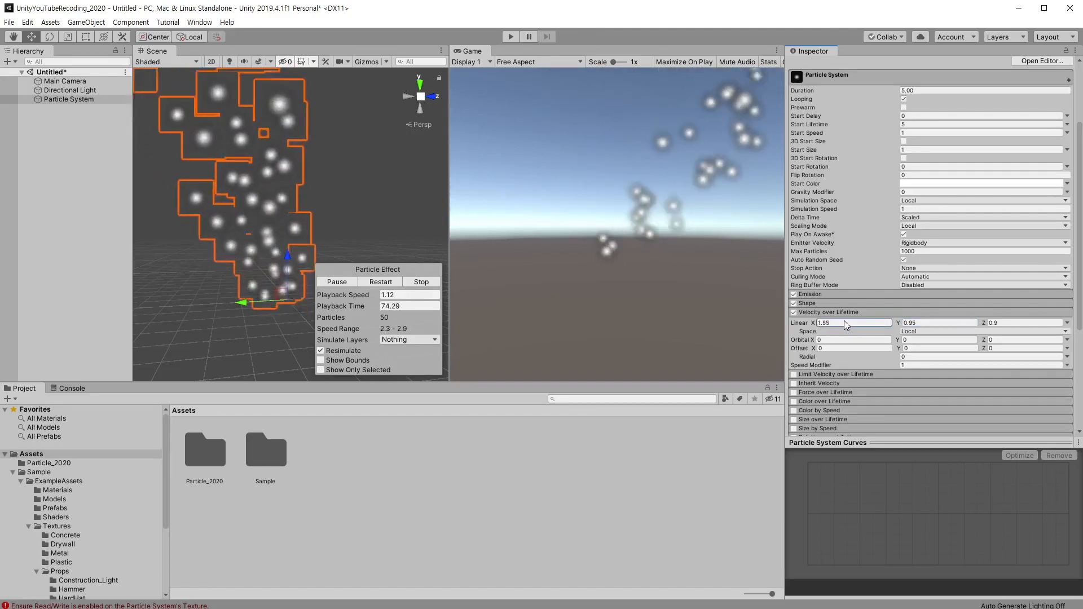
alt+drag(281, 227, 297, 230)
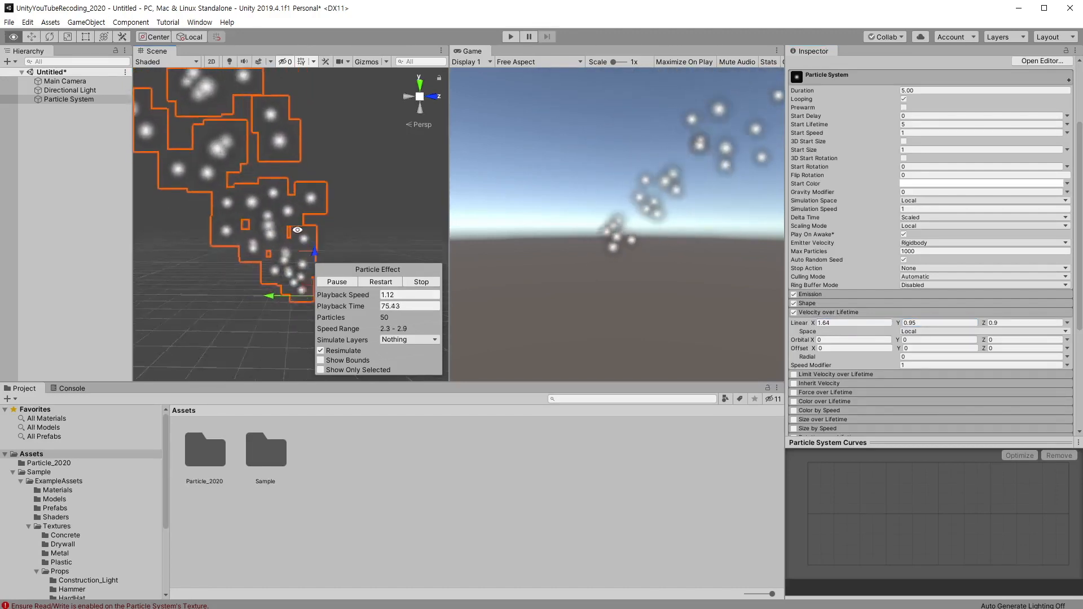
click(1067, 322)
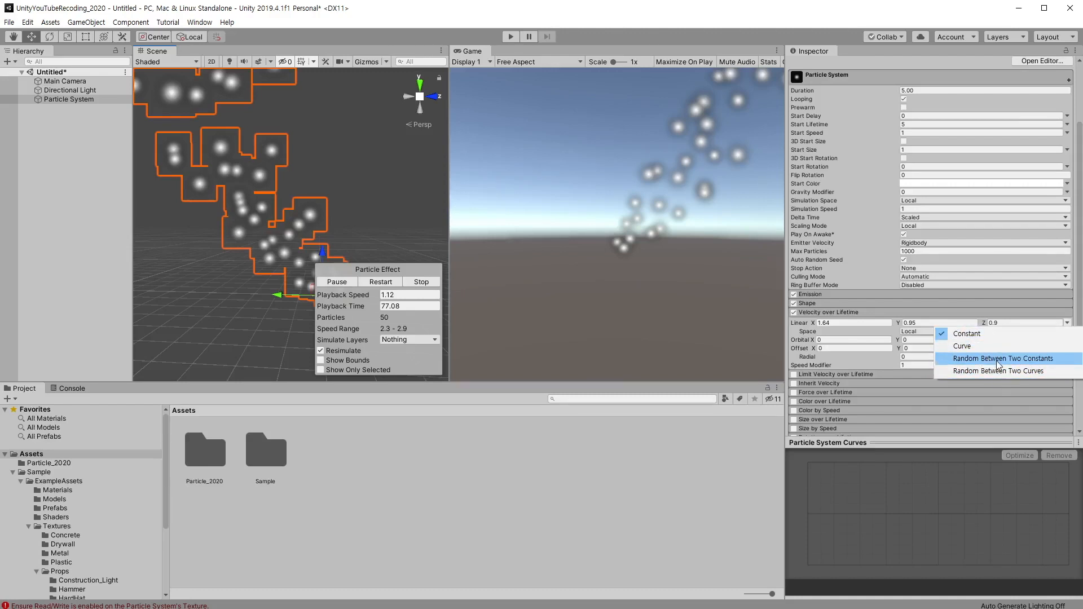
click(881, 339)
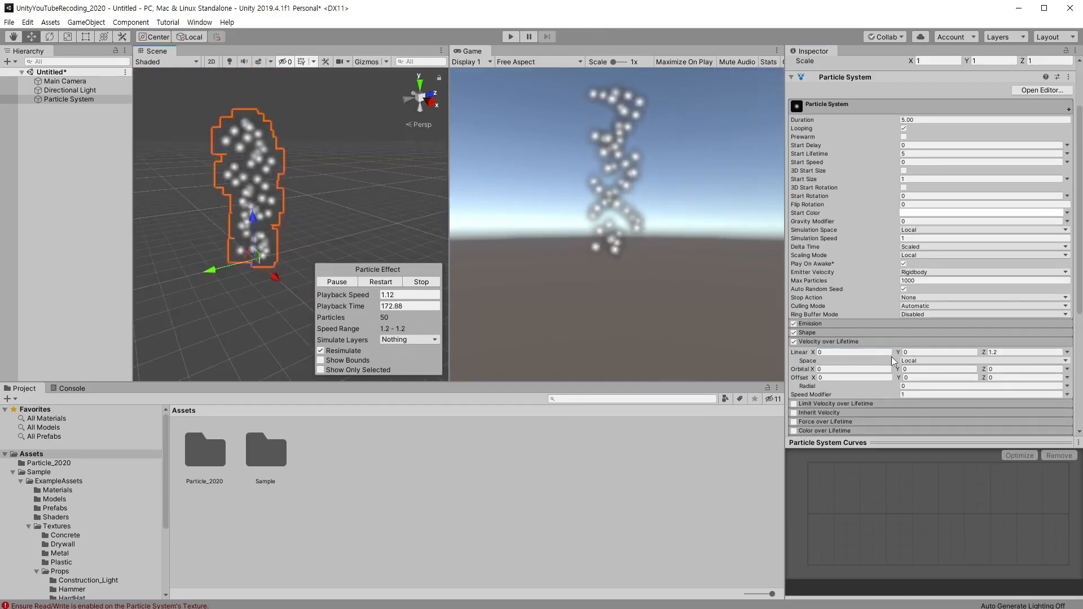
Step: Compare the Velocity over Lifetime spaces with the Linear Z velocity, and set Space to World
click(909, 361)
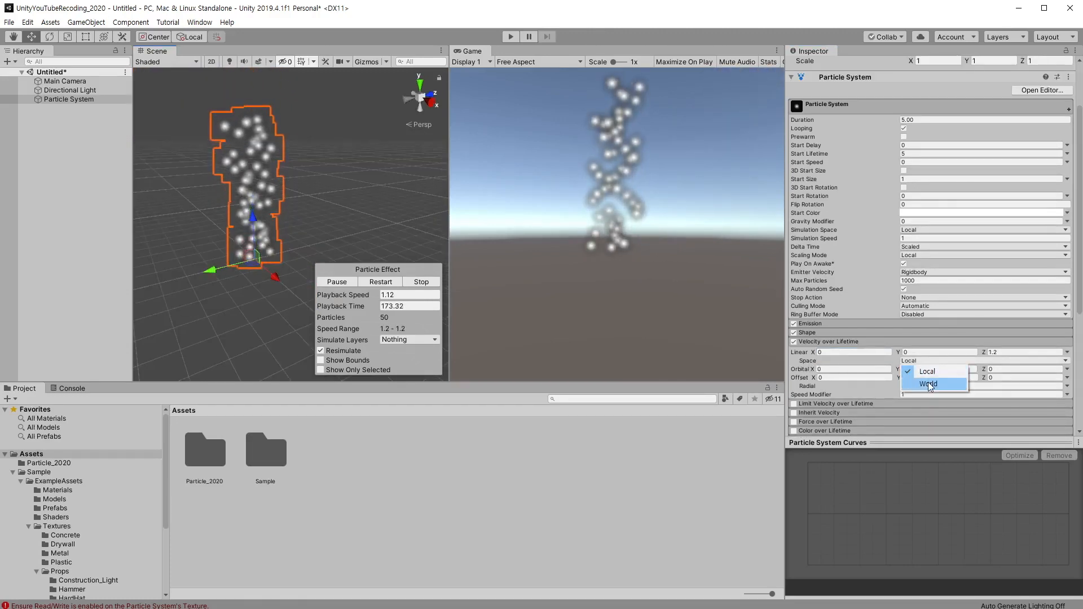
click(928, 371)
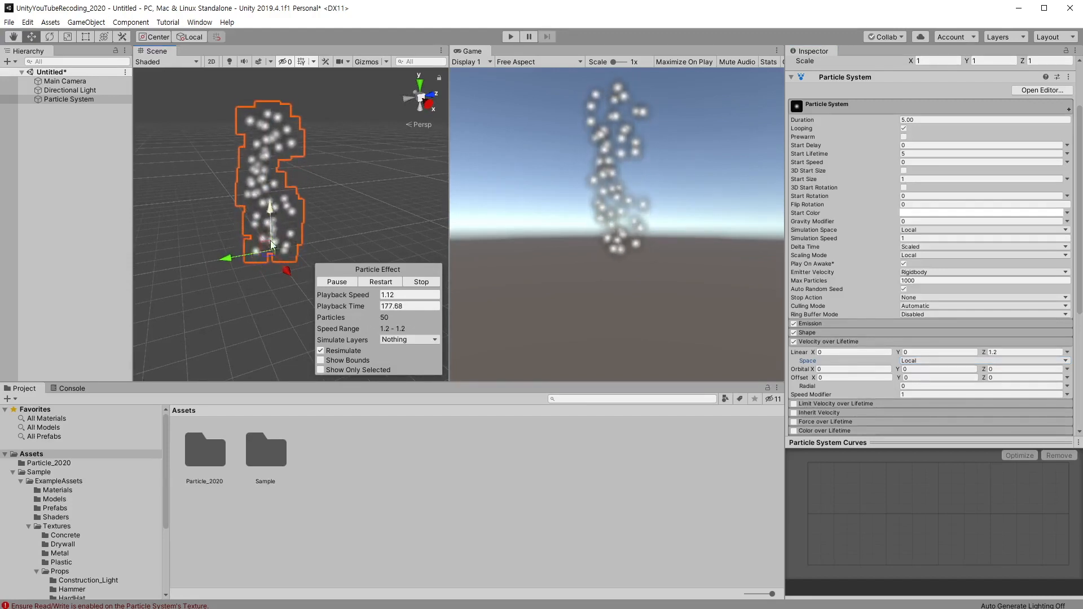
click(994, 352)
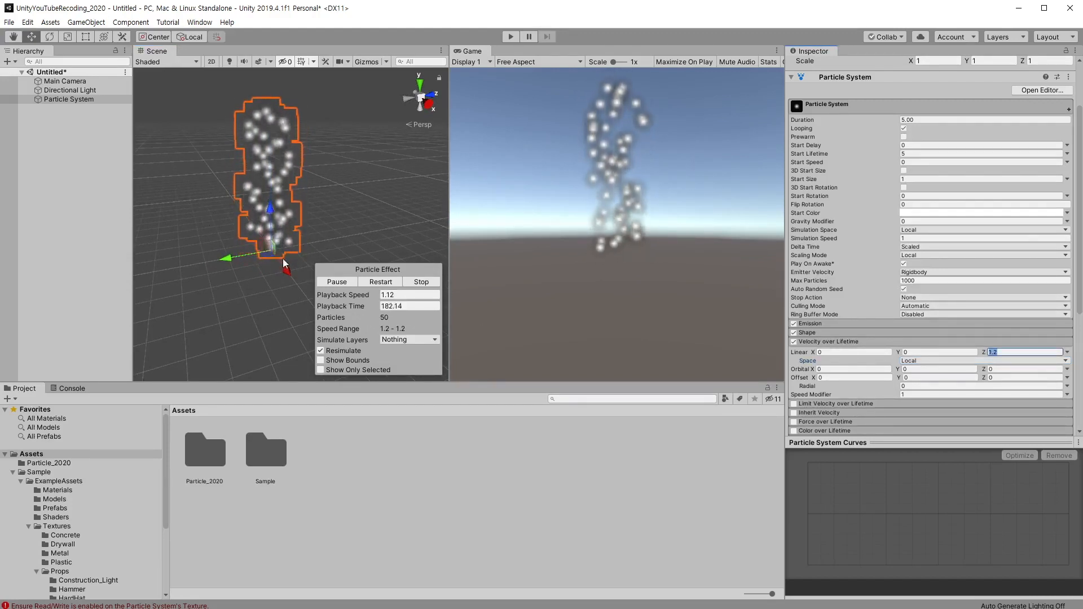
click(909, 361)
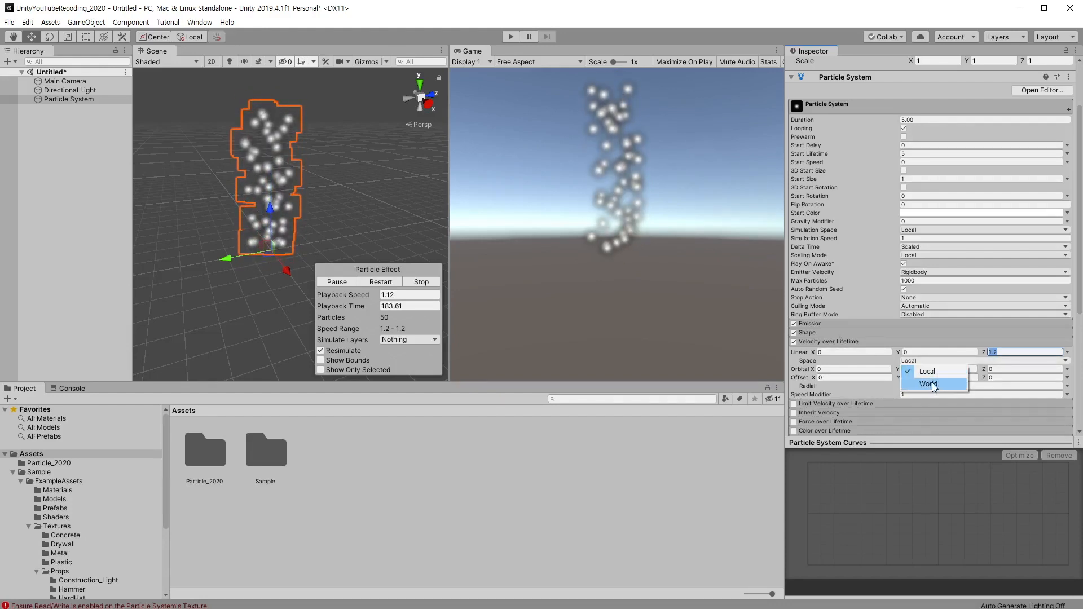
click(932, 383)
alt+drag(391, 156, 358, 155)
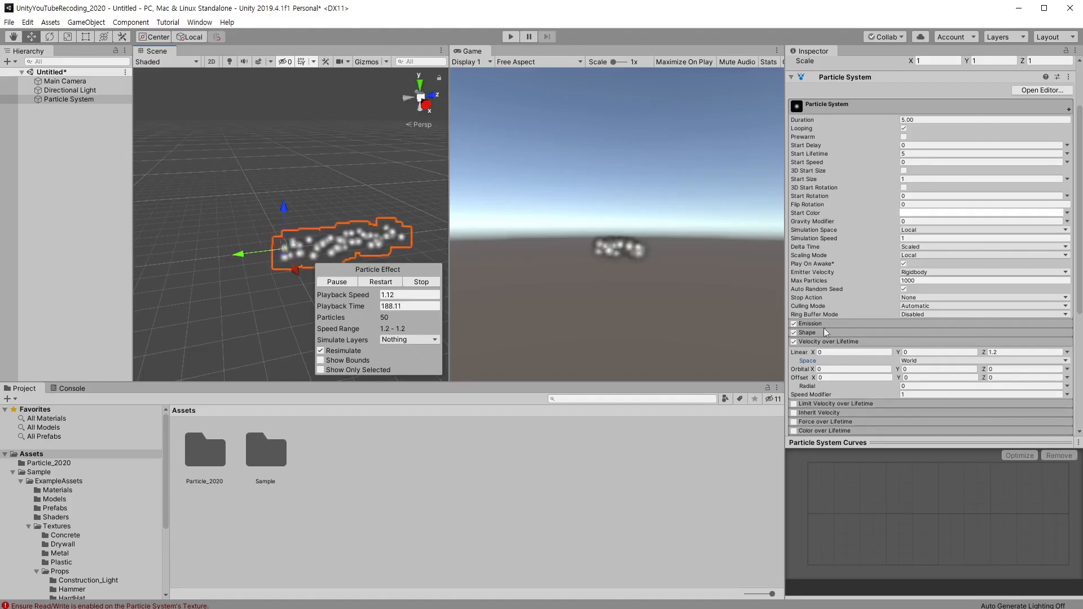
Step: Set the Linear Z velocity over lifetime to 0 and the Linear Y velocity to 1.39
click(1016, 352)
text(0)
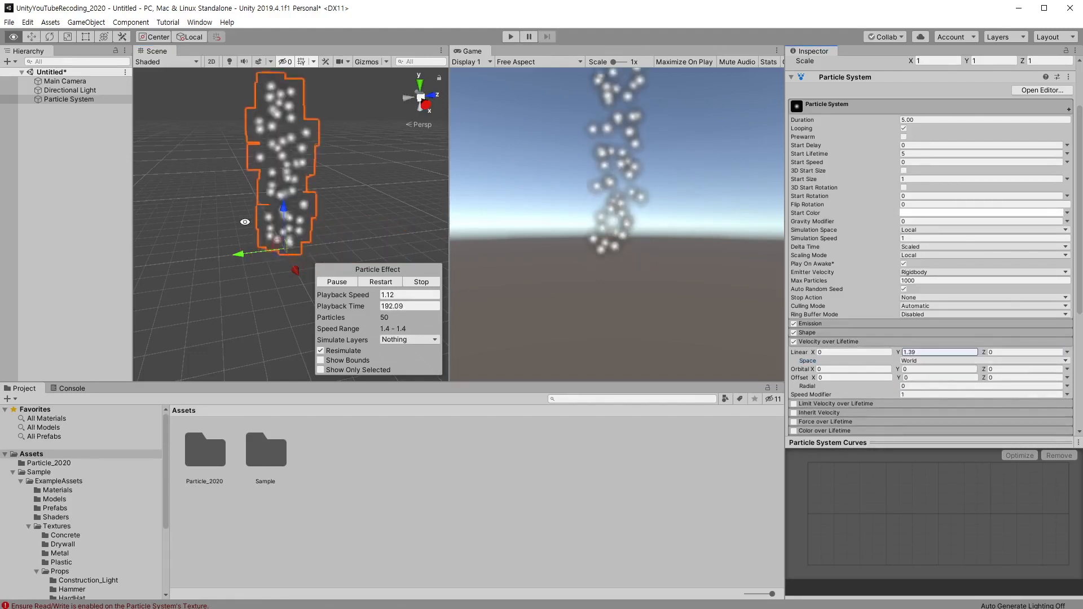
alt+drag(426, 172, 492, 174)
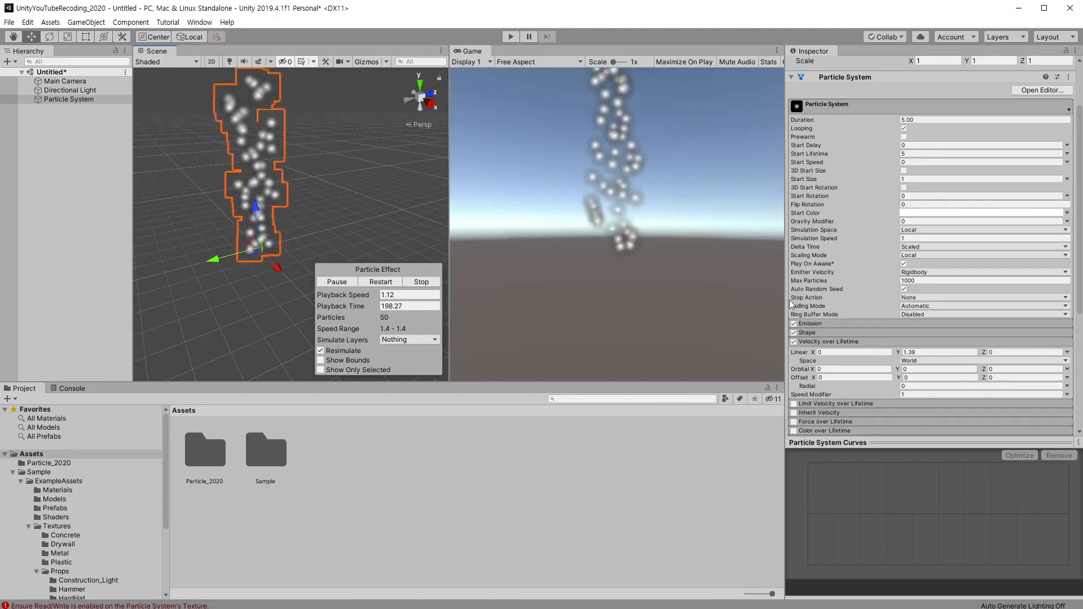
Step: Switch the Velocity over Lifetime Space to Local and view the particles' new direction from another angle
click(919, 360)
click(911, 378)
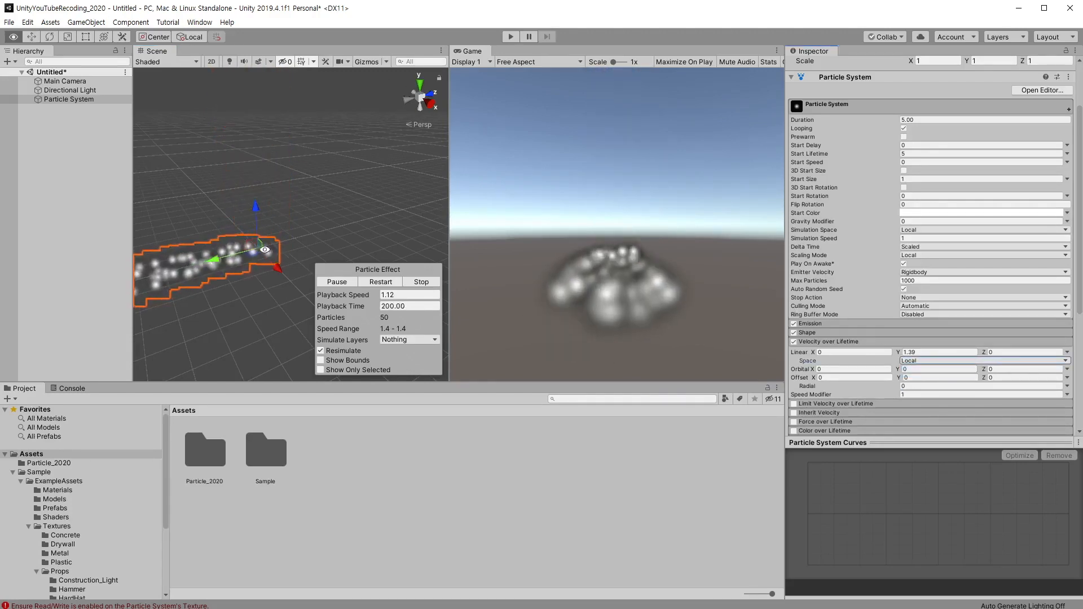
alt+drag(264, 249, 305, 251)
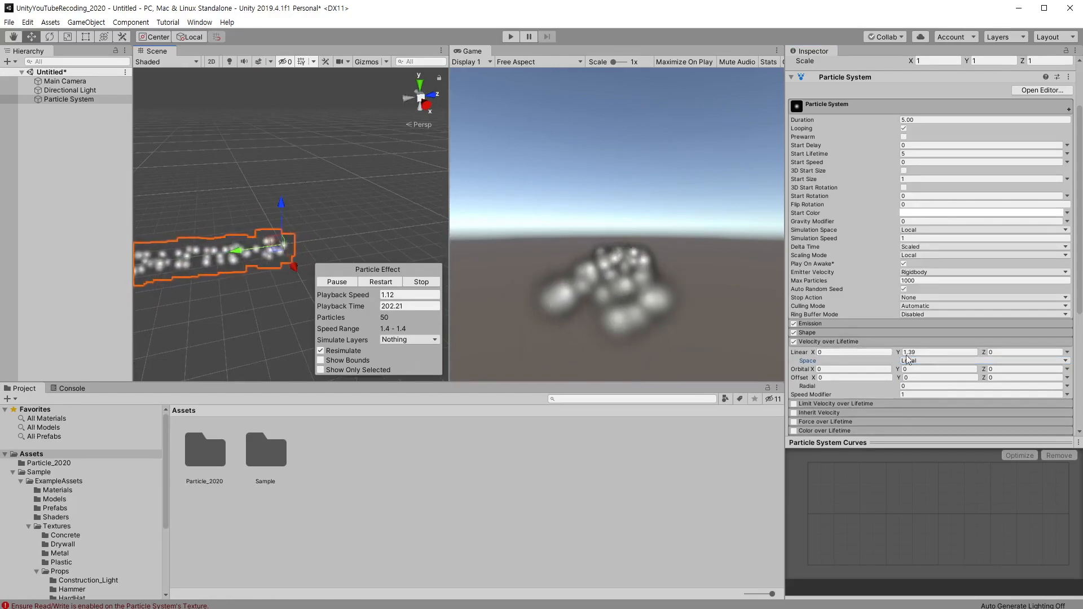
Step: Reset the Linear Y velocity over lifetime to 0 and set its Space to World
click(925, 352)
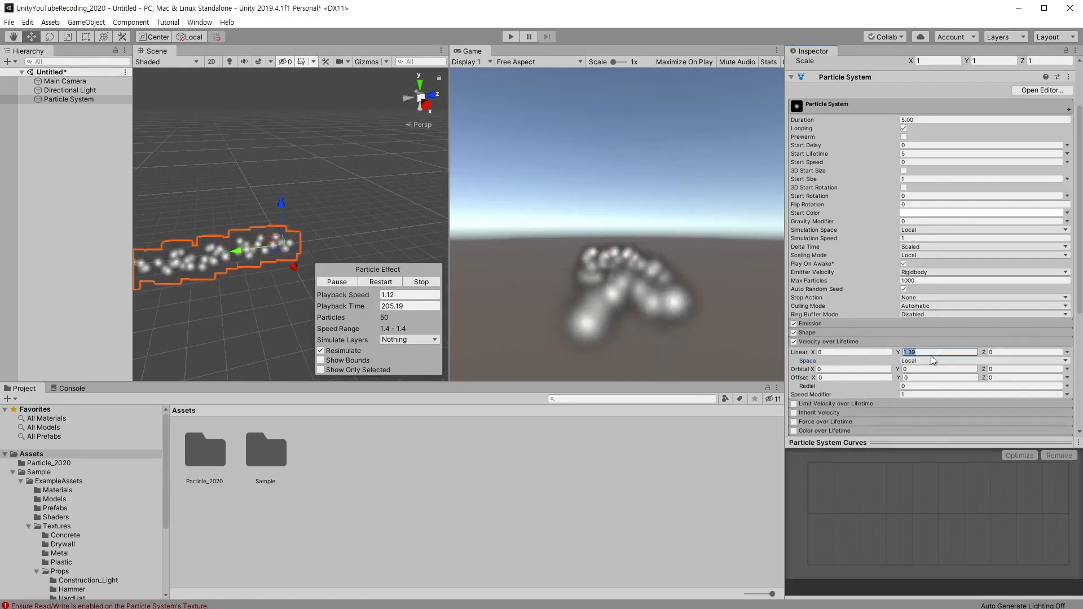
text(0)
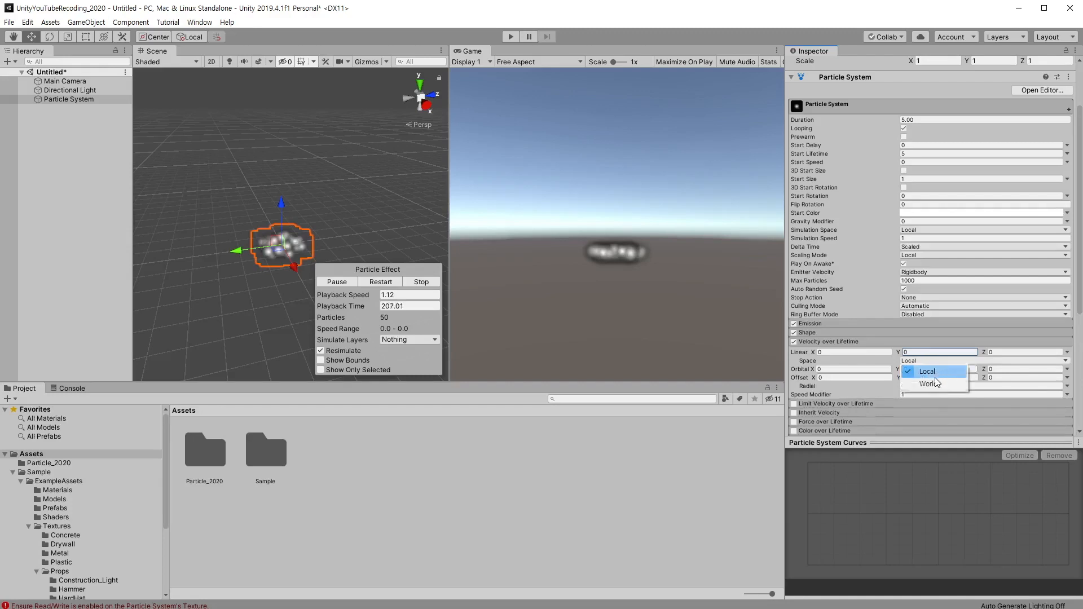
click(935, 383)
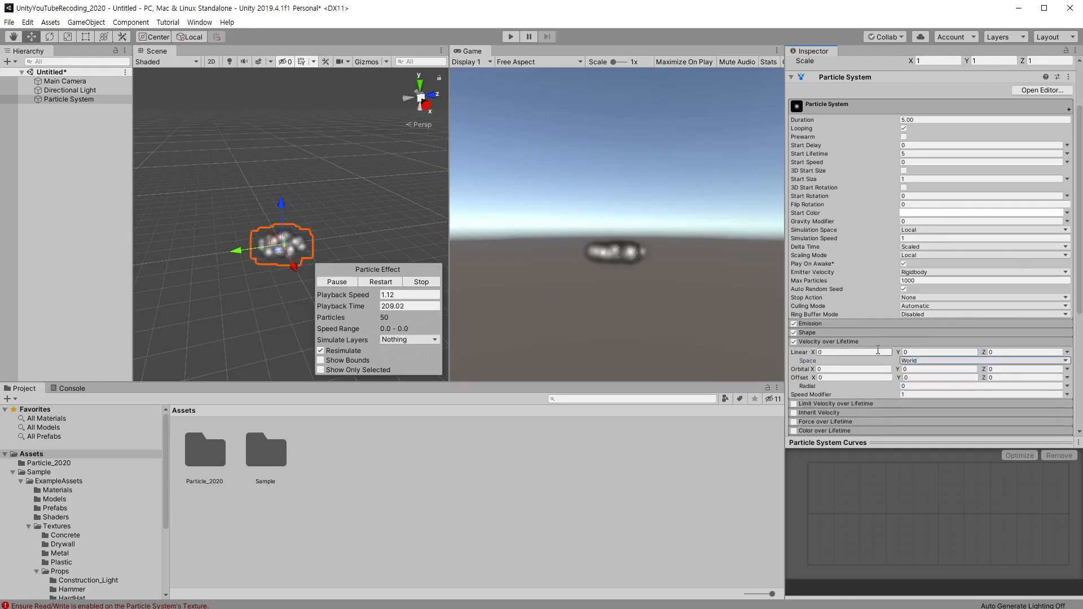
Step: Try a Linear Y velocity of 1.19 in world space, and return it to 0
click(924, 353)
text(1.18)
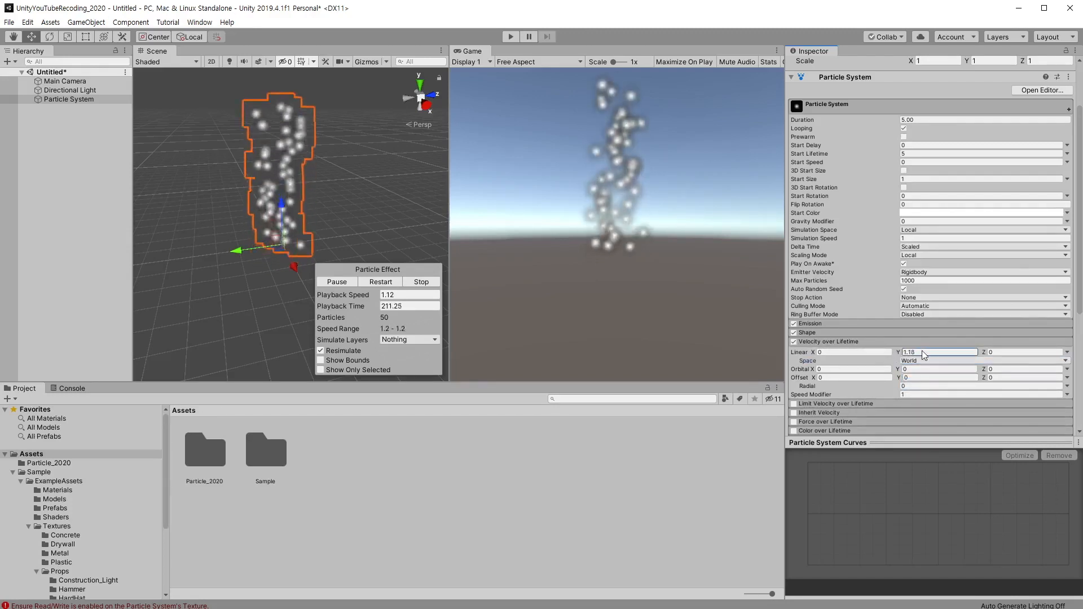
drag(922, 355, 923, 355)
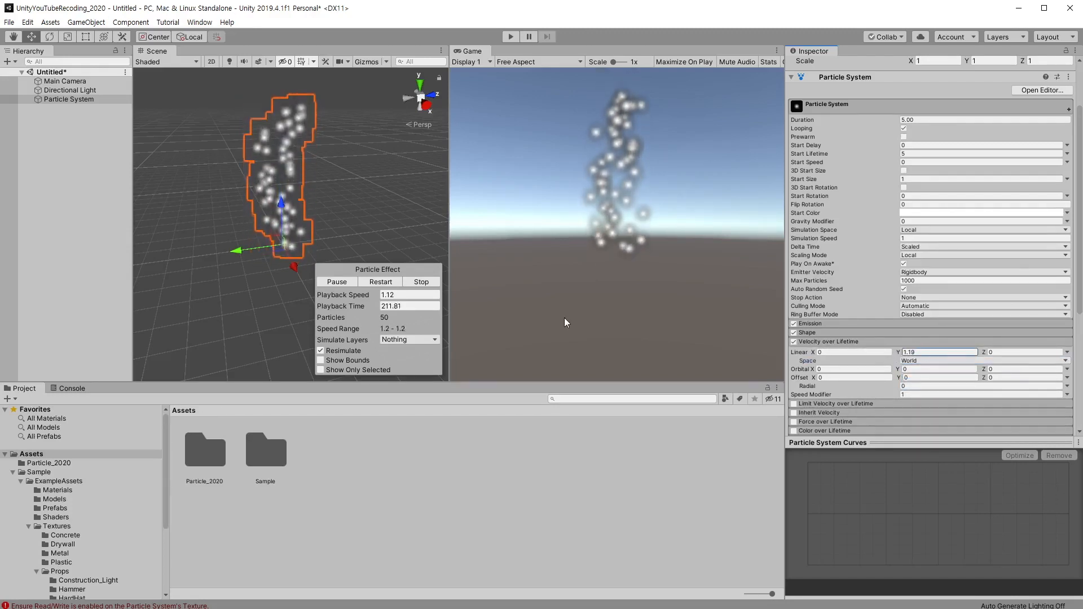
click(938, 353)
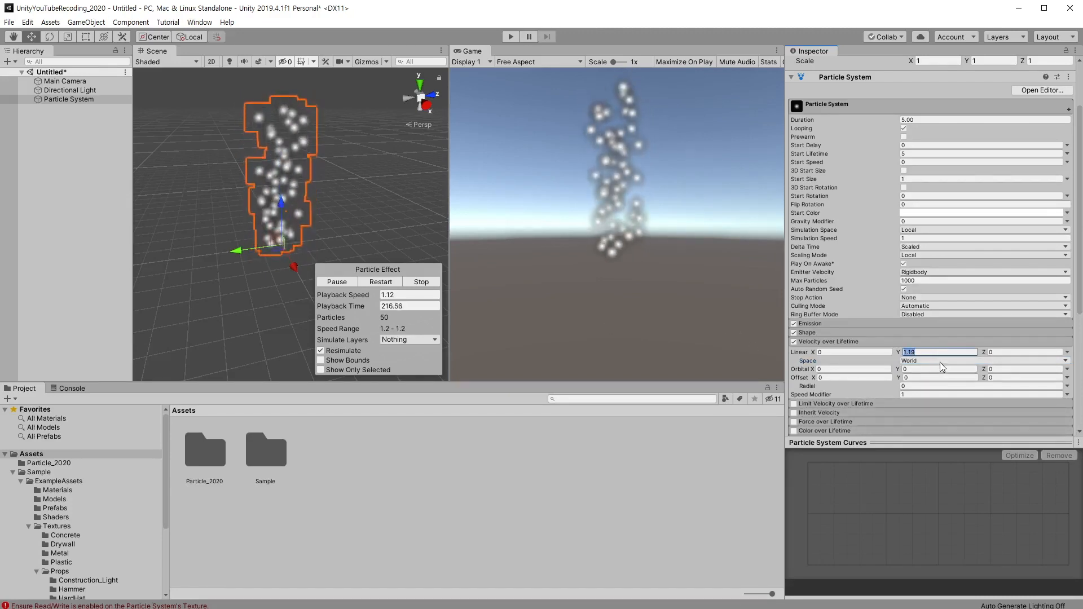
text(0)
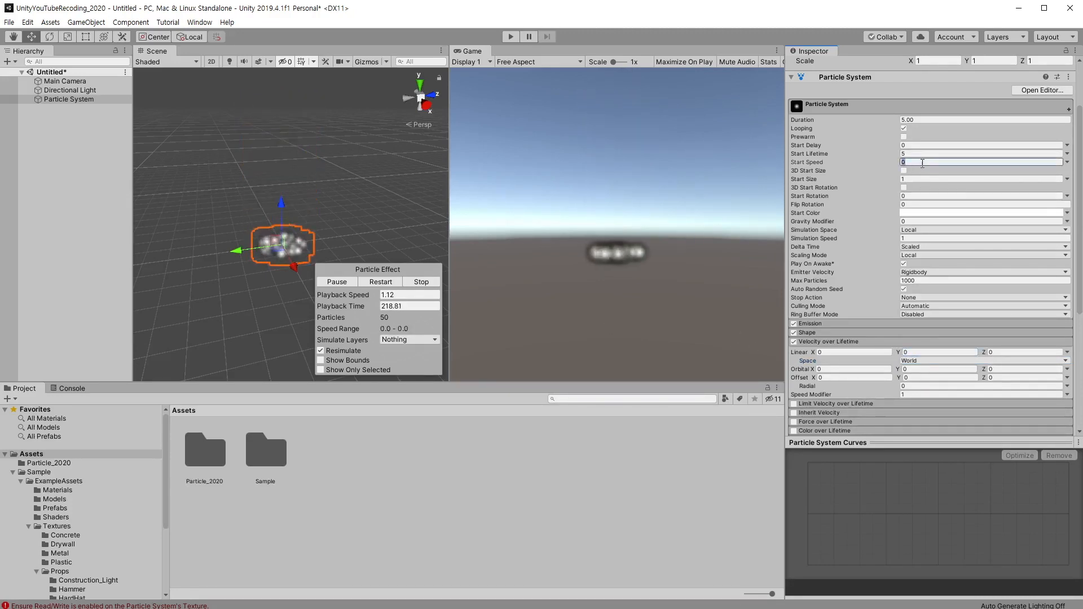
Step: Set the particle system's Start Speed to 5 and the Velocity over Lifetime Space to Local
text(5)
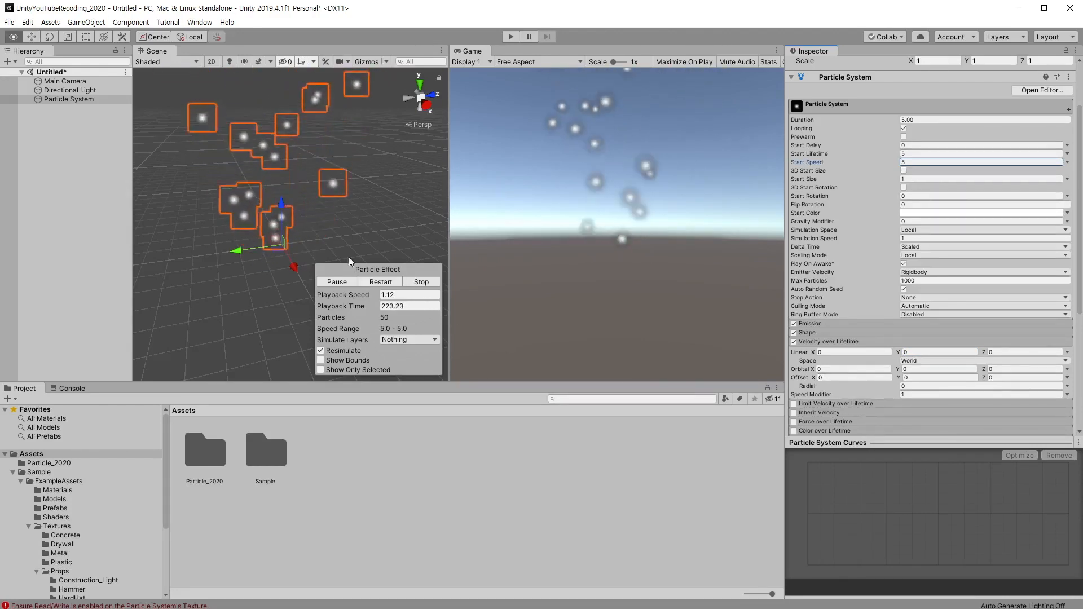
alt+drag(348, 257, 349, 243)
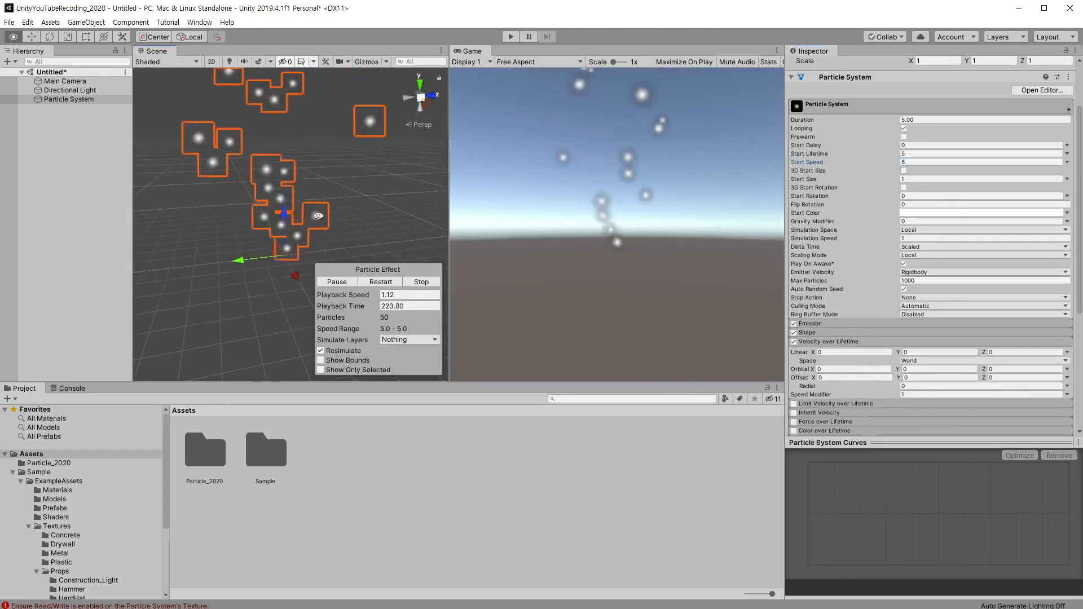
click(913, 361)
click(921, 371)
Step: Try an Orbital Y velocity of 2.37 in Velocity over Lifetime and undo it
drag(899, 370, 942, 371)
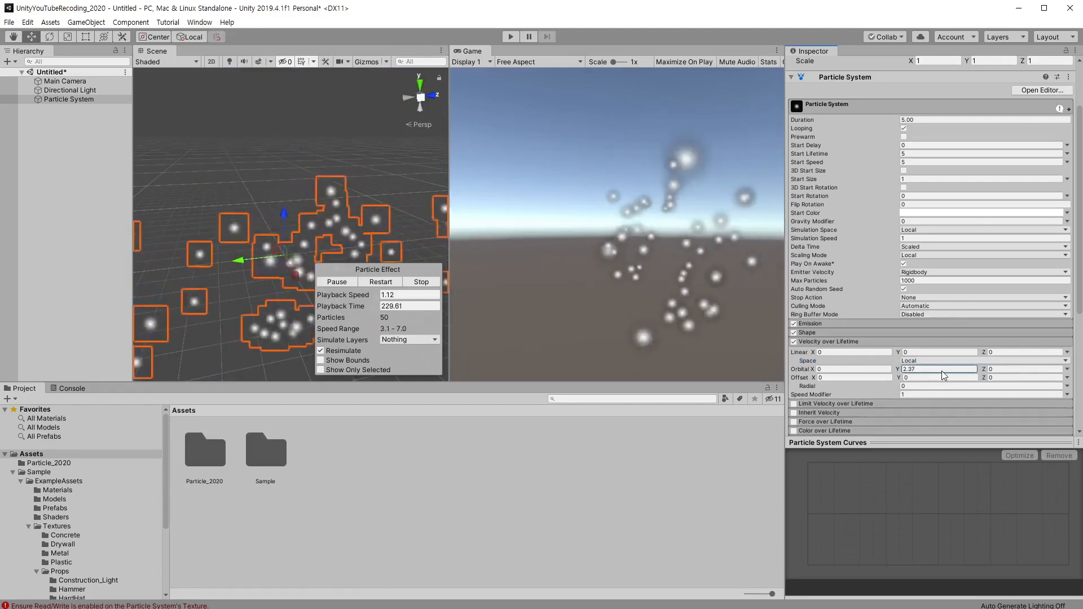
key(ctrl+z)
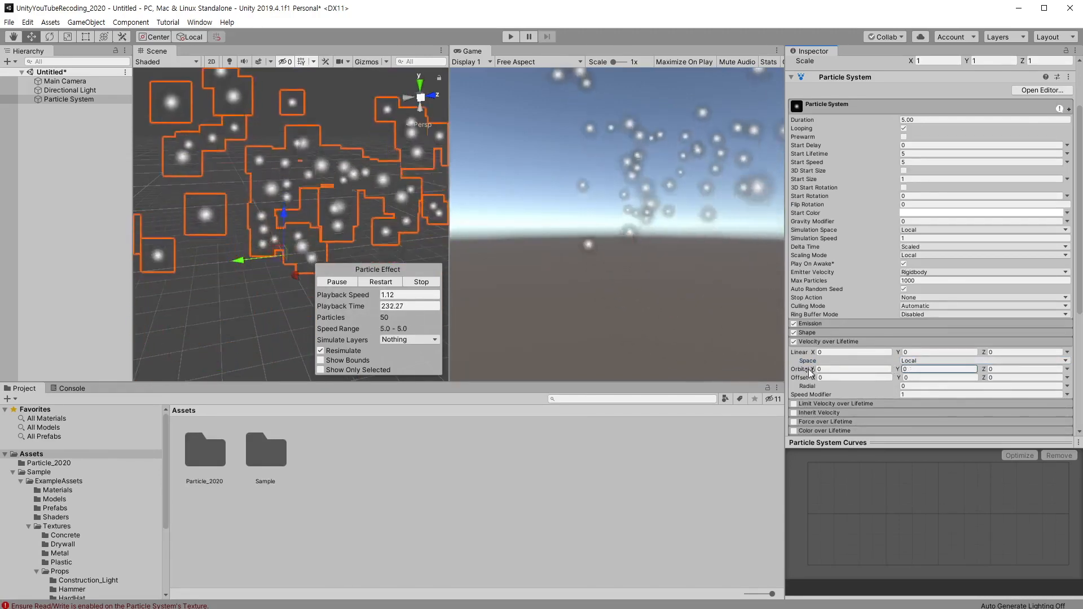
click(811, 370)
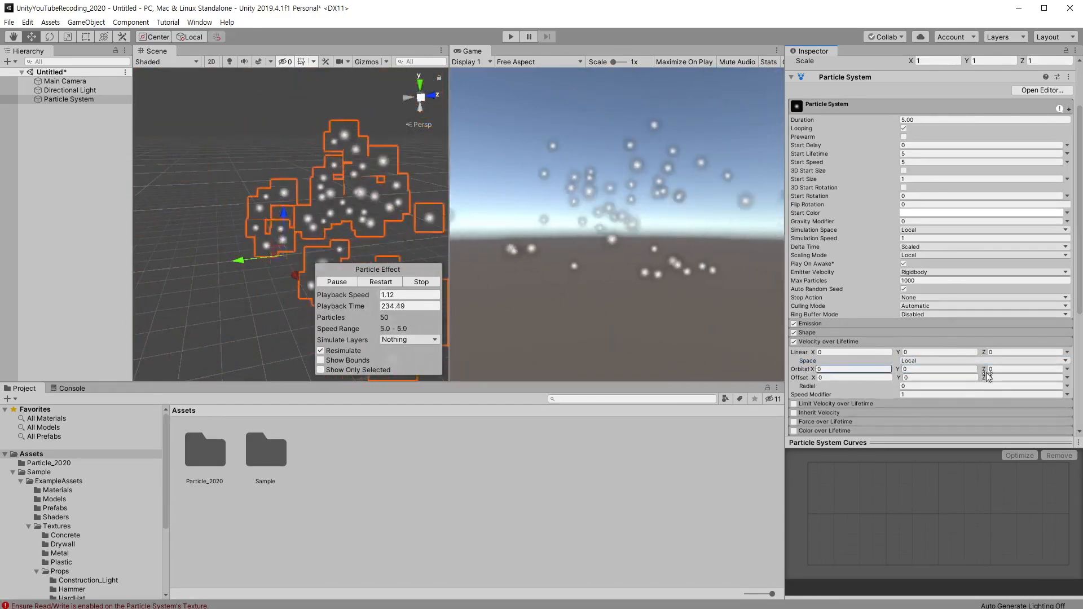
Step: Set the Orbital Z velocity to 10, and return Orbital Y to 0 after trying a change
drag(988, 372, 1052, 368)
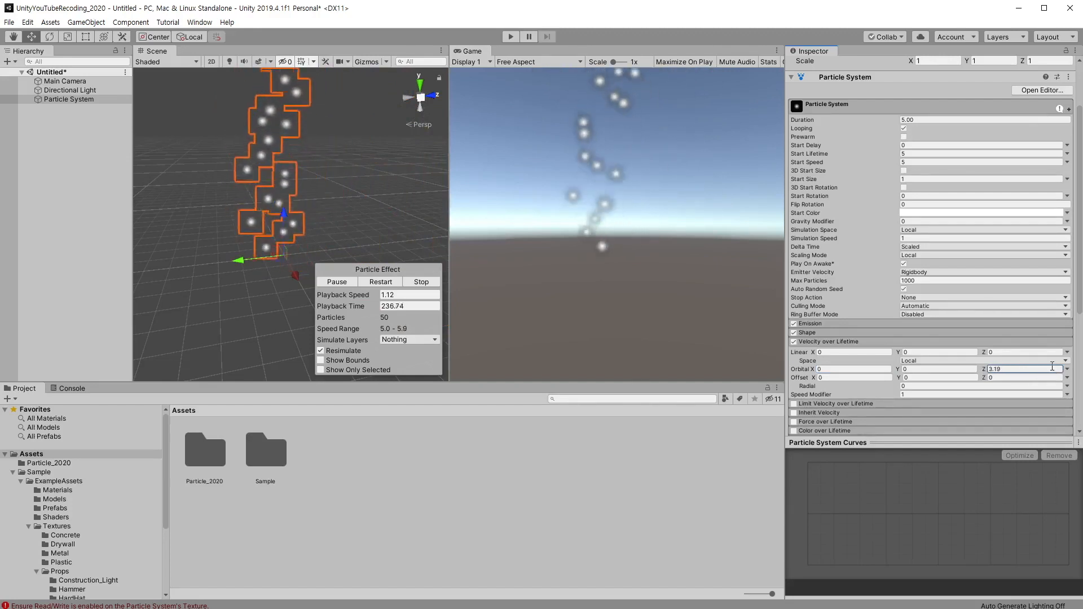
click(1028, 369)
text(10)
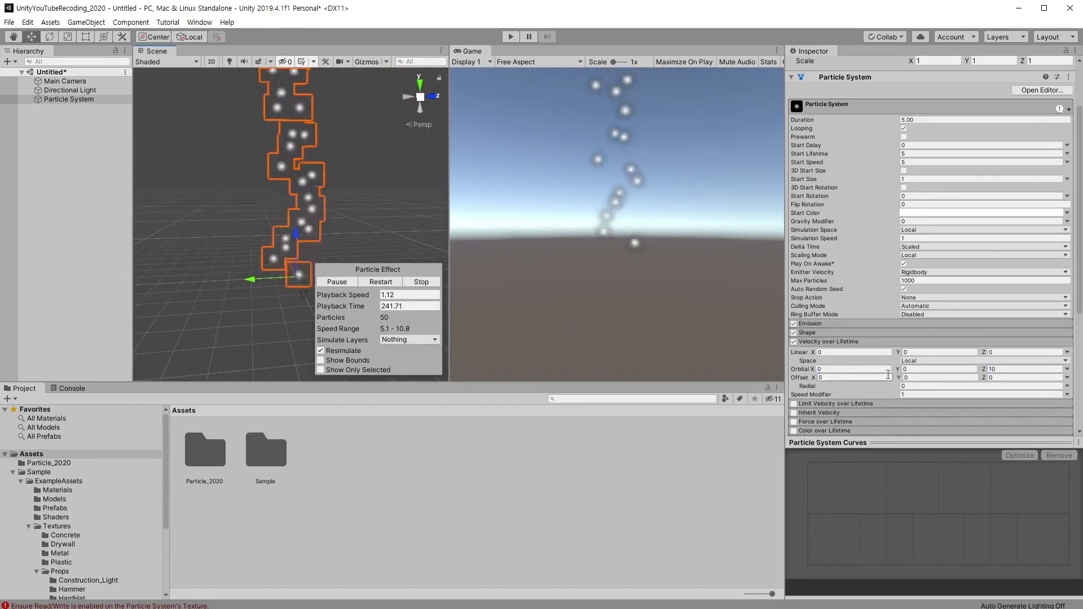
drag(898, 370, 857, 374)
text(0)
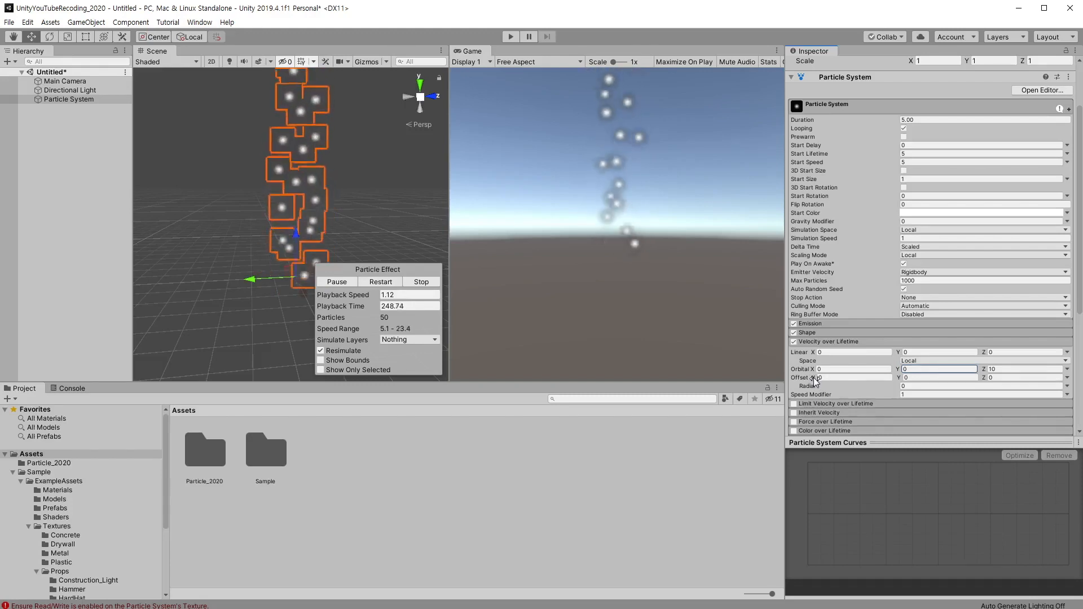
Step: Set the orbital Offset X to -1.39 and adjust Offset Y in Velocity over Lifetime
mouse_move(872, 384)
mouse_down()
mouse_move(892, 389)
mouse_move(854, 391)
mouse_up()
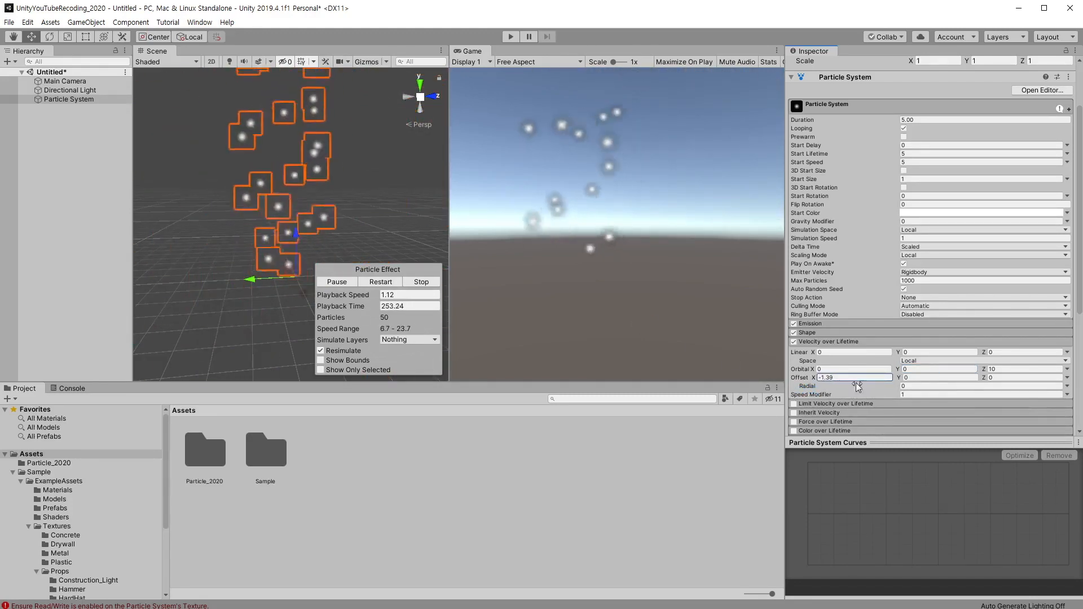
drag(910, 382, 938, 394)
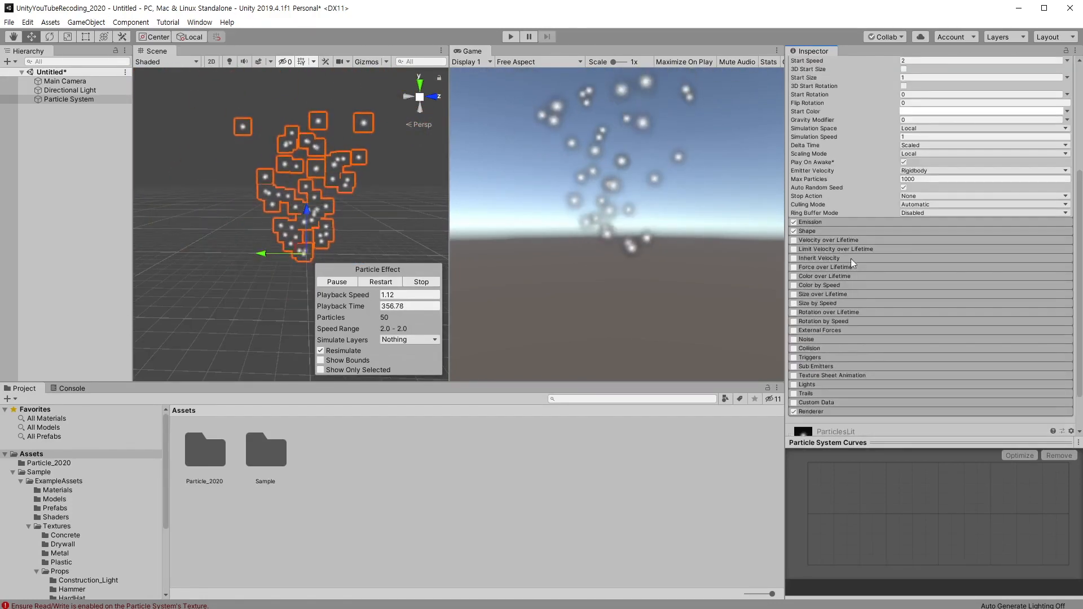
Step: Enable the Limit Velocity over Lifetime module and set the particle system's Start Speed to 10
click(835, 249)
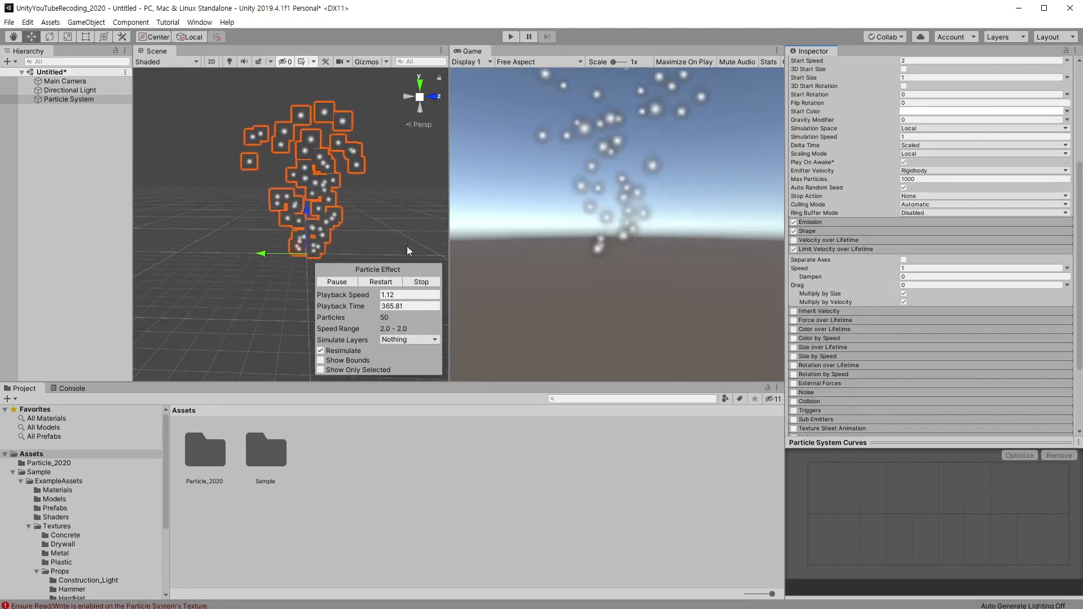
scroll(925, 169, up, 5)
click(922, 234)
text(10)
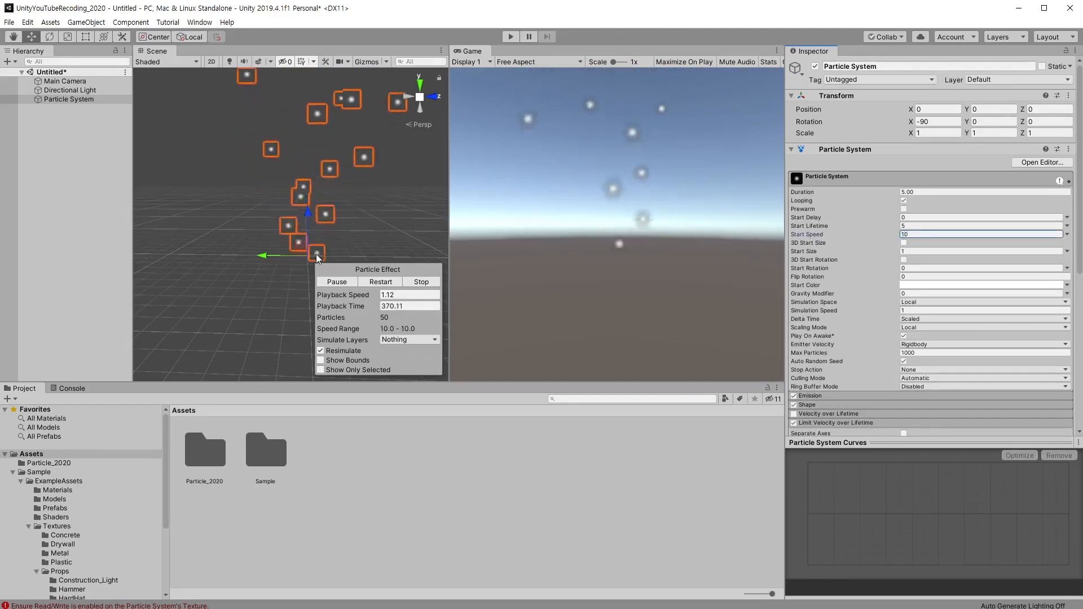
middle_drag(329, 242, 322, 244)
Step: Set the Limit Velocity over Lifetime Speed to 10, then try a Dampen of 1 and return it to 0
scroll(893, 305, down, 6)
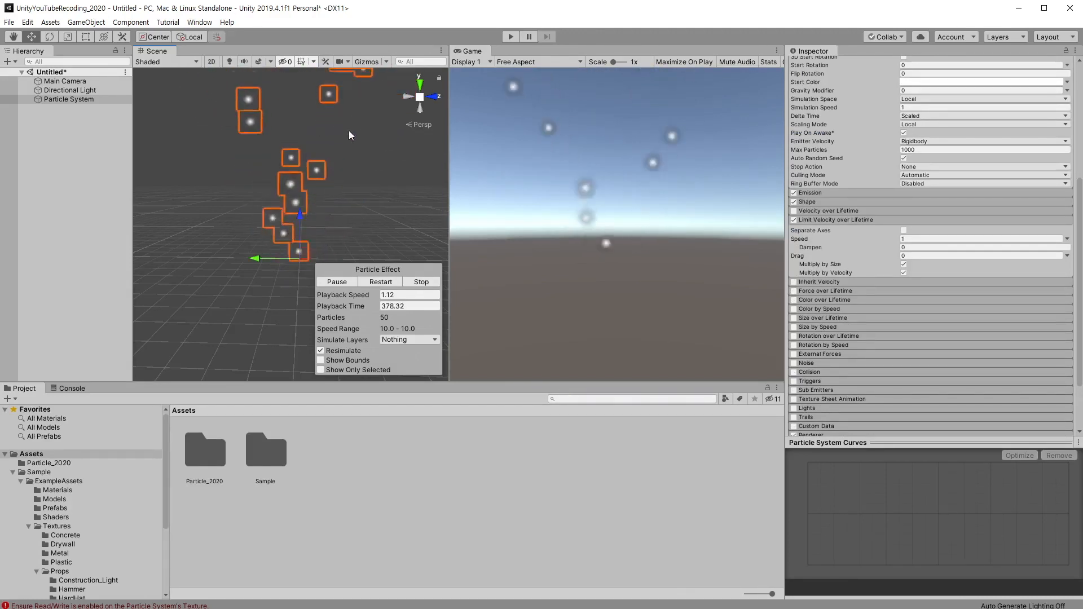
click(925, 239)
key(BackSpace)
text(10)
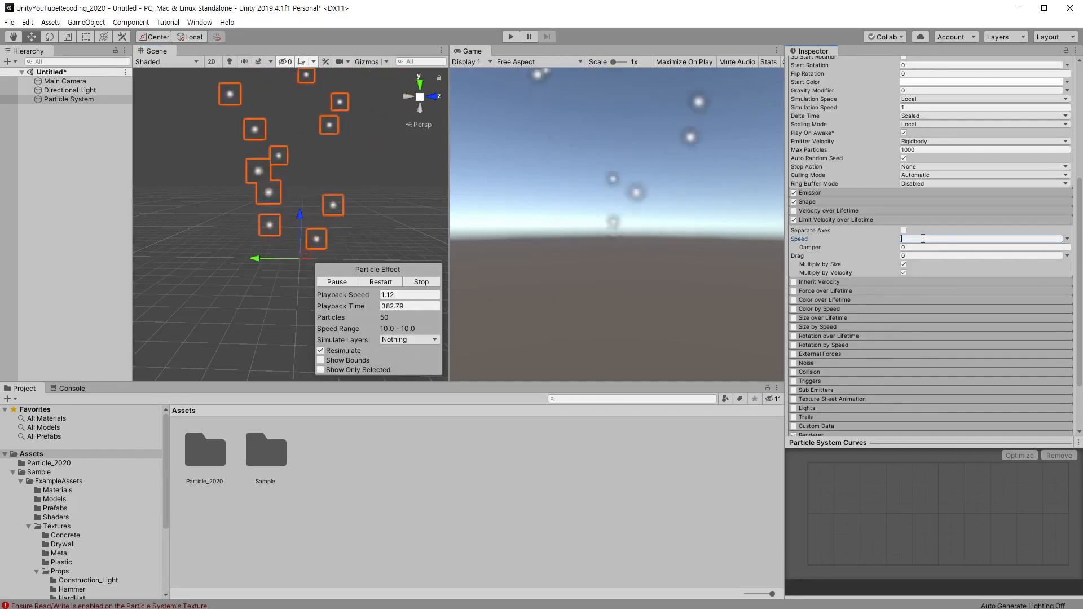
click(914, 247)
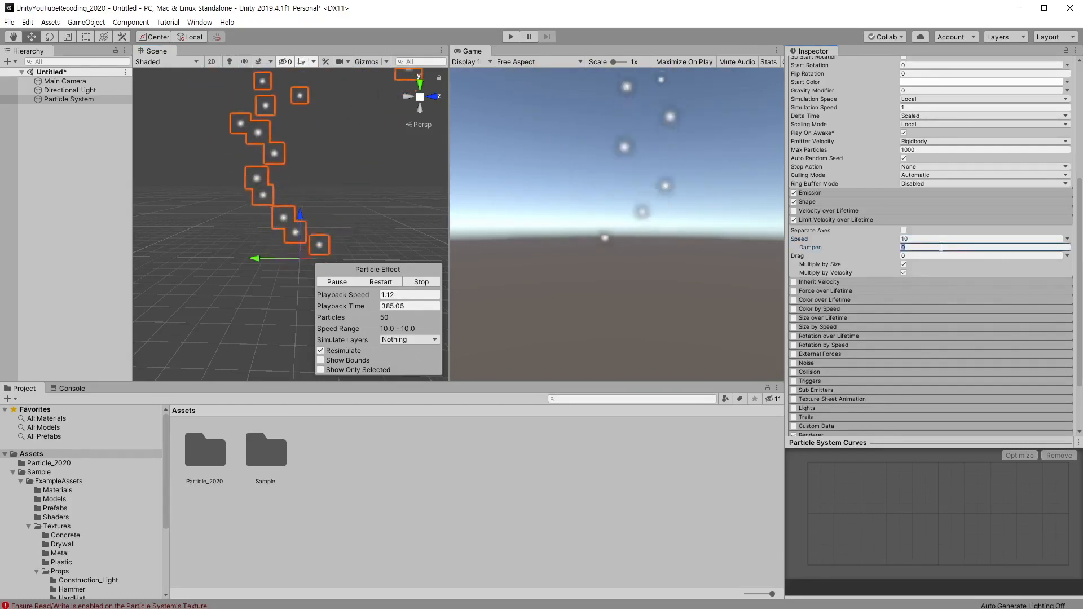
text(1)
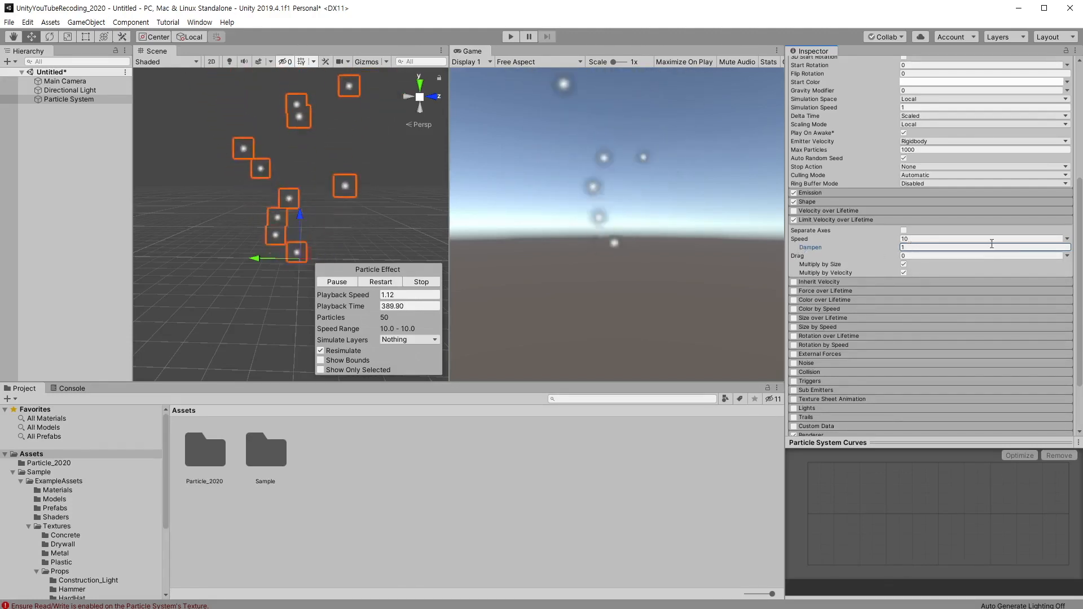
double_click(935, 248)
text(0)
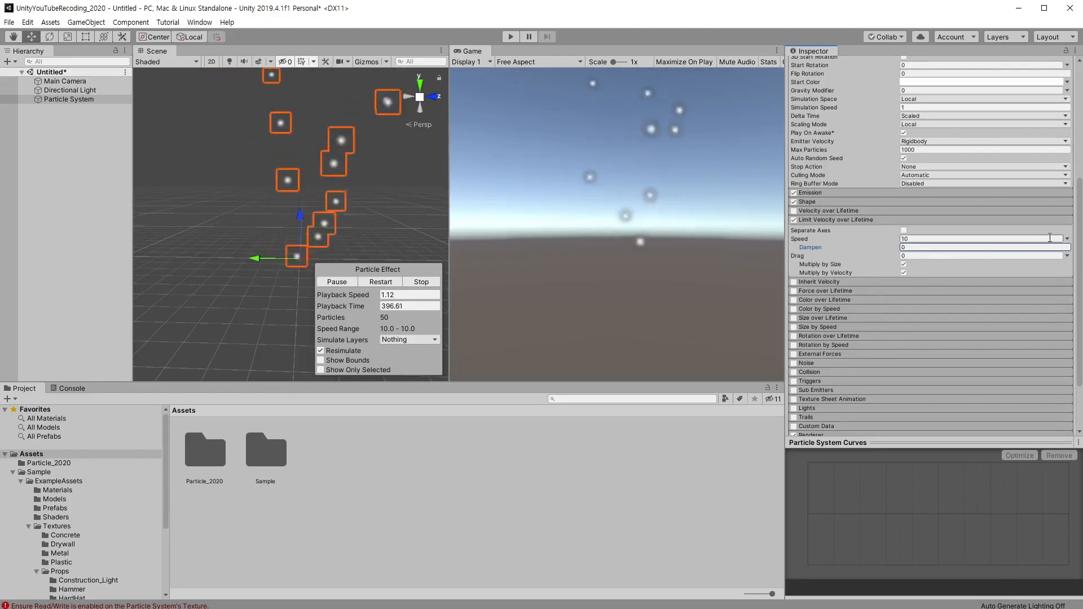
Step: Switch the limit Speed to a descending curve and set the particle system's Start Lifetime to 1
click(1068, 239)
click(986, 263)
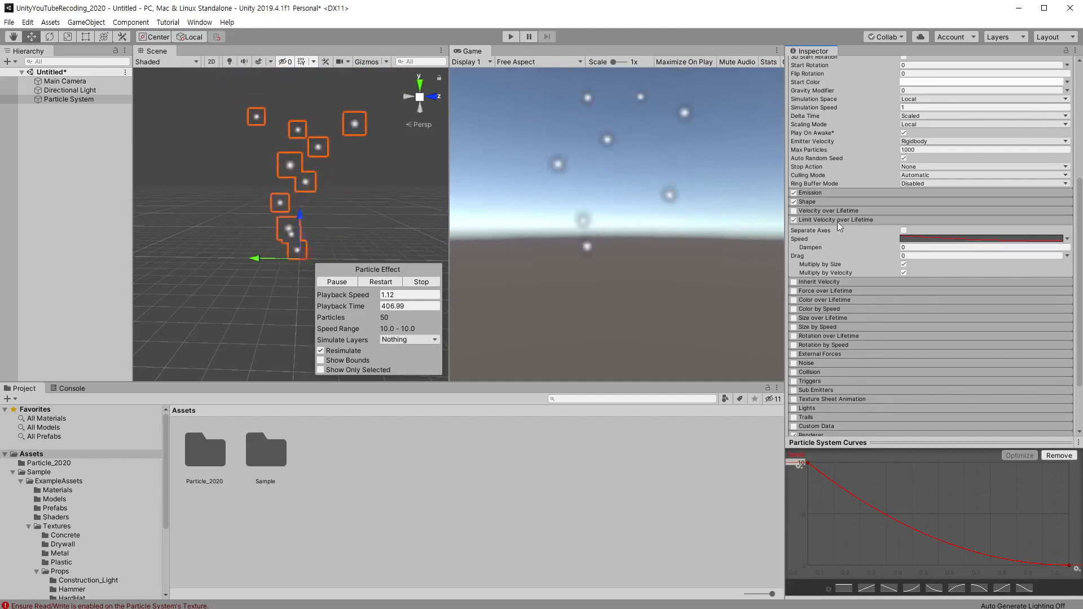
scroll(968, 321, up, 5)
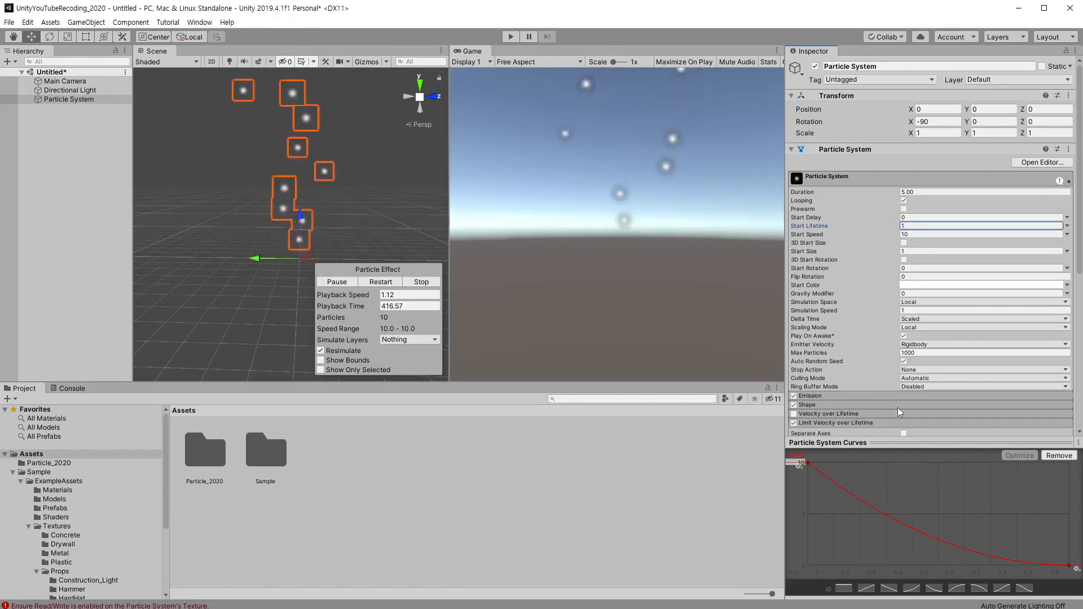
Step: Set Dampen to 1 and raise the end point of the limit Speed curve slightly above zero
scroll(824, 299, down, 6)
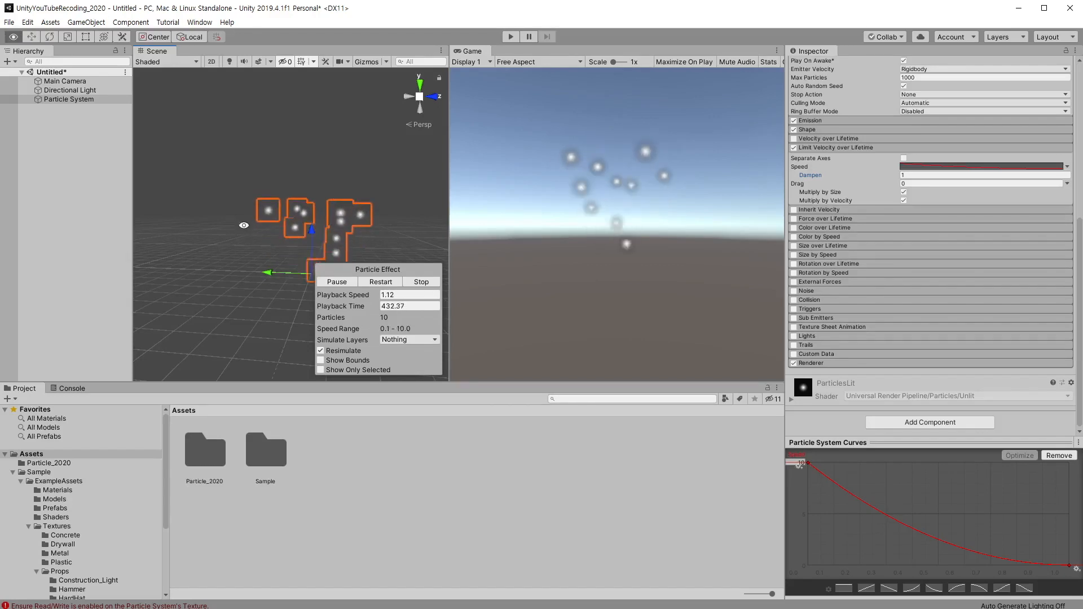
alt+drag(244, 225, 316, 231)
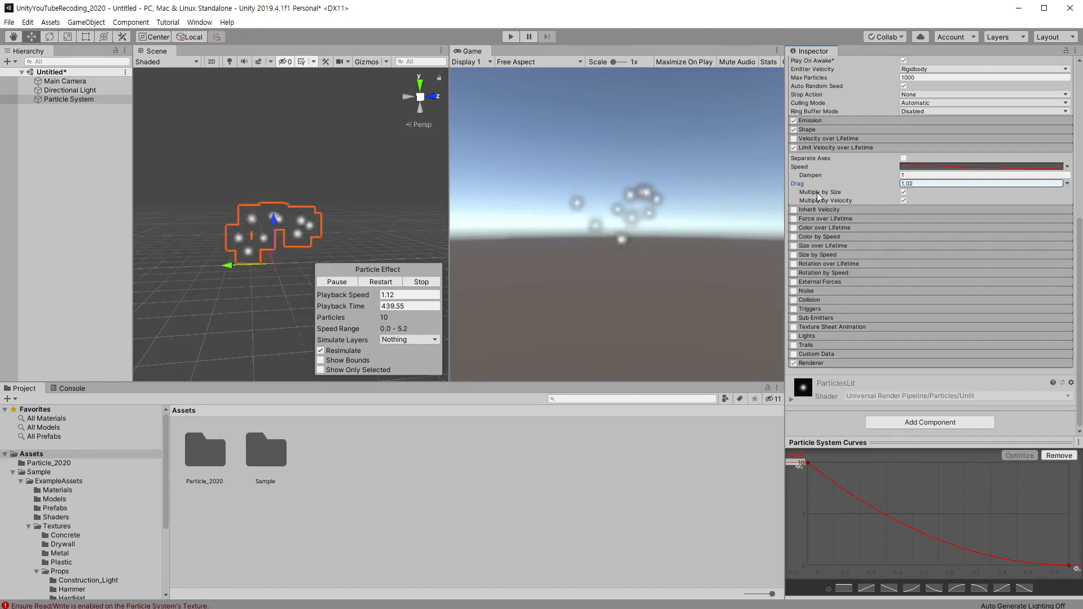
drag(1072, 569, 1074, 552)
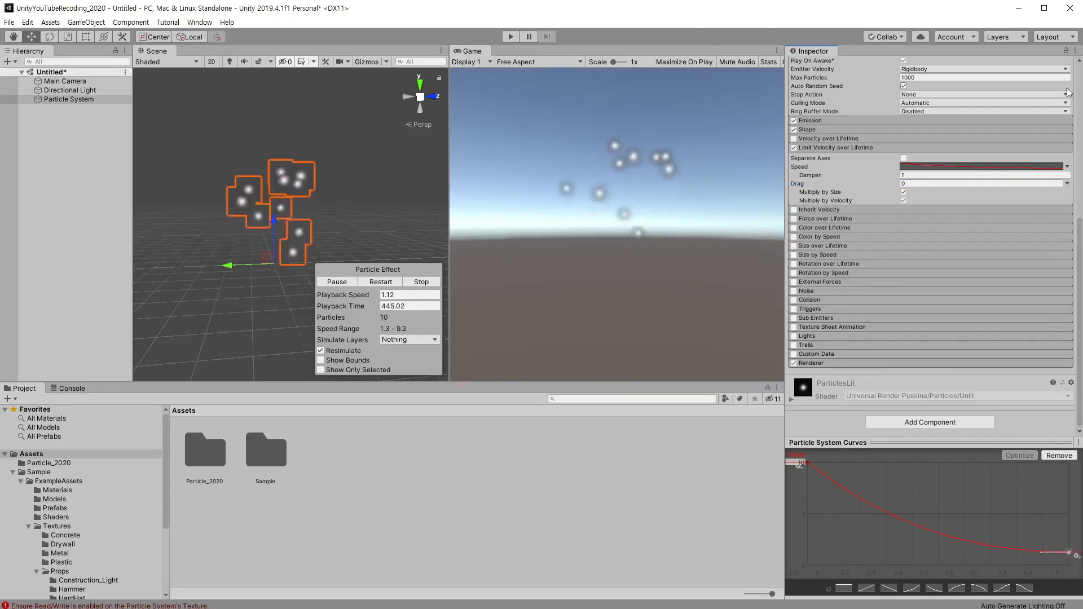
click(1067, 168)
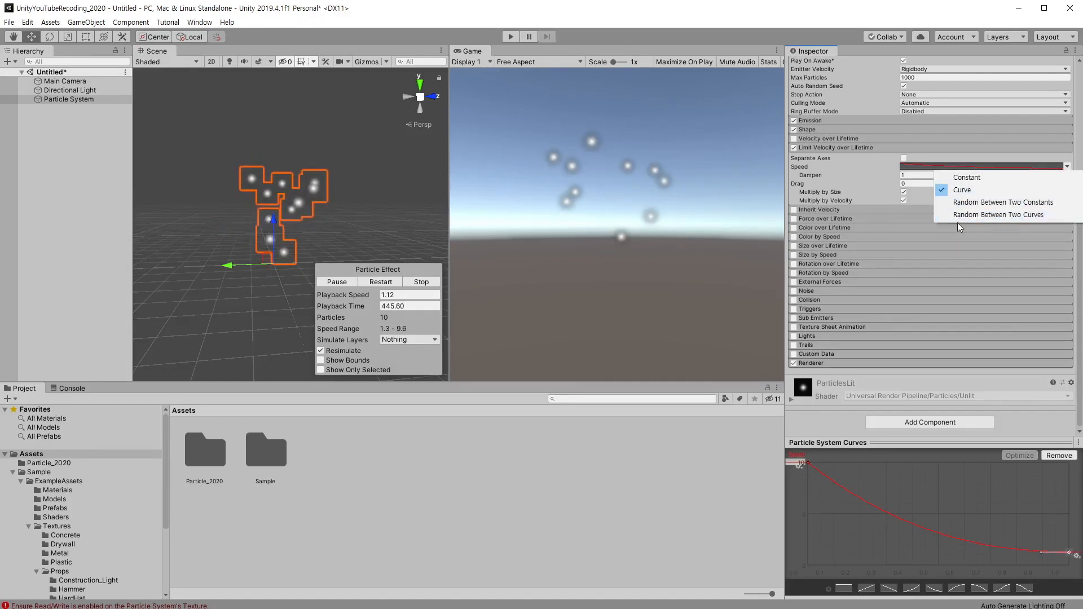
click(977, 540)
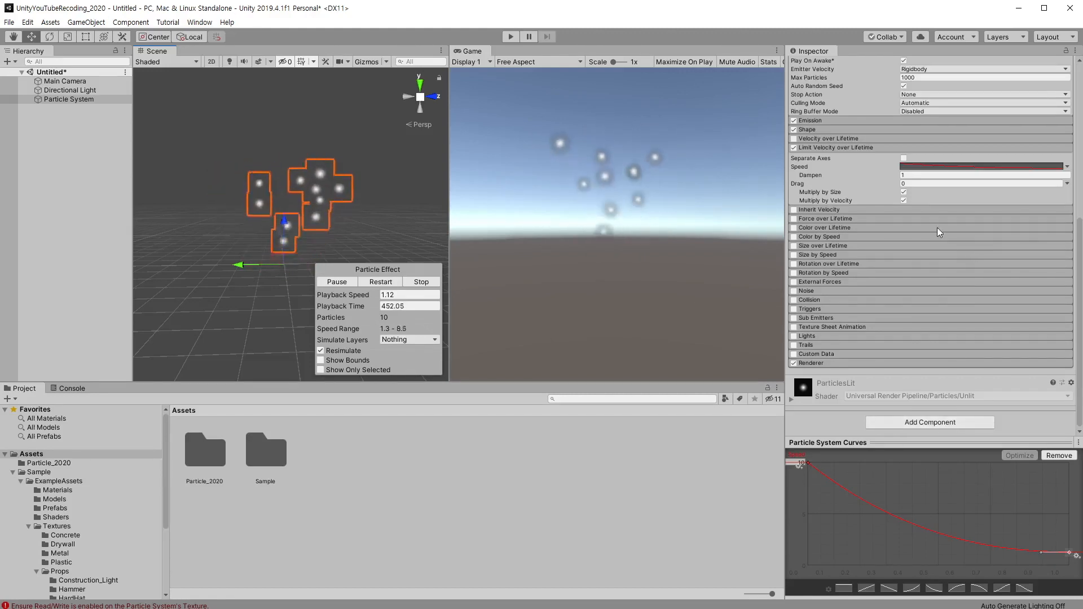
Step: Try Separate Axes in Limit Velocity over Lifetime and turn it off again
click(904, 158)
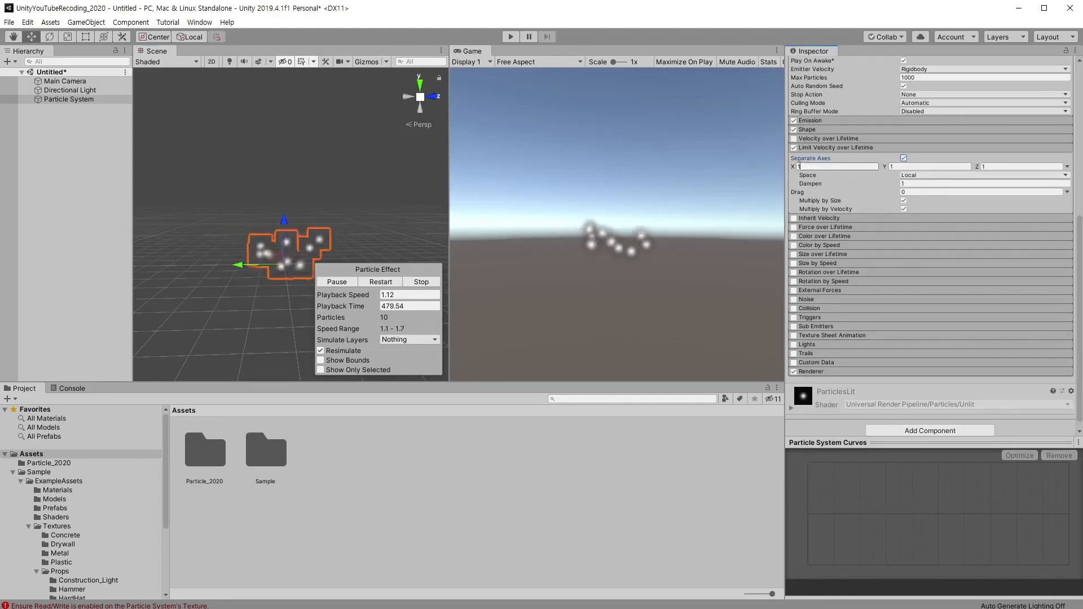
click(903, 158)
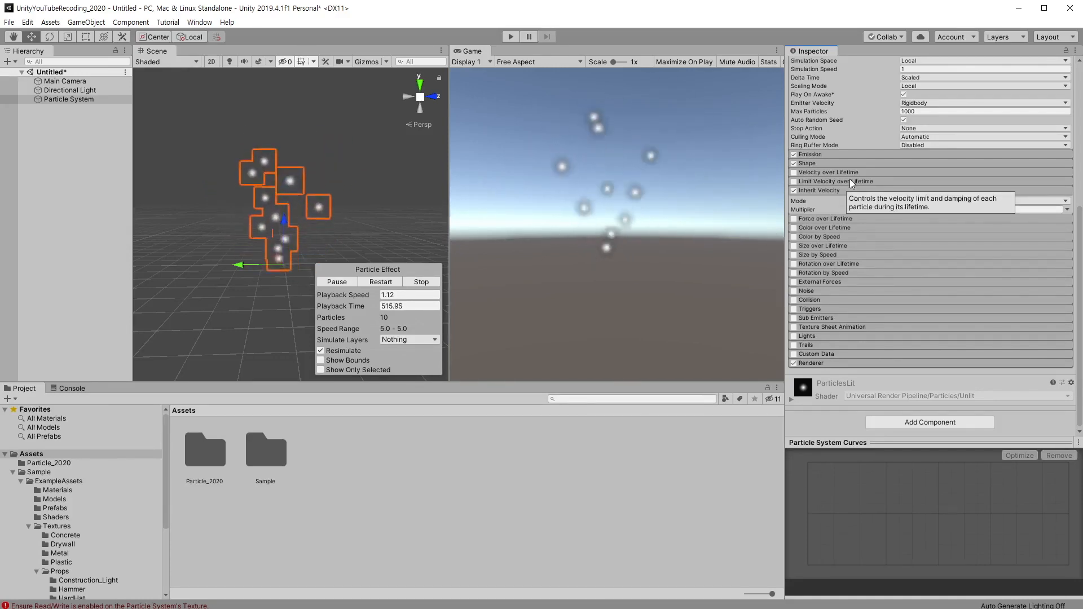
Step: Close the cube's Animation window and give its child Particle System a Start Speed of 0 and an Inherit Velocity Multiplier of 1
click(393, 284)
click(416, 283)
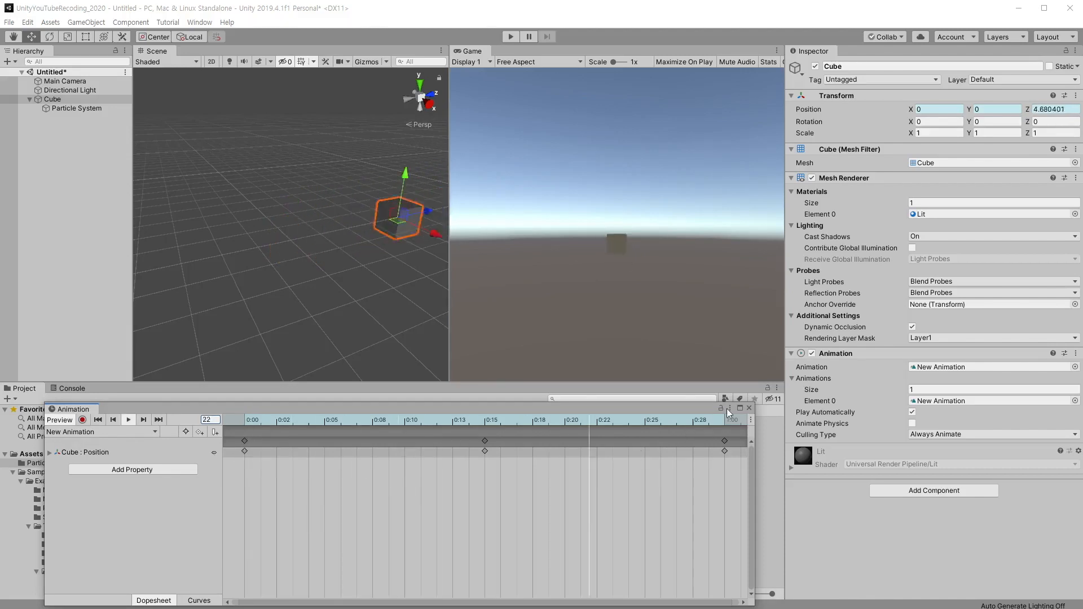
click(749, 408)
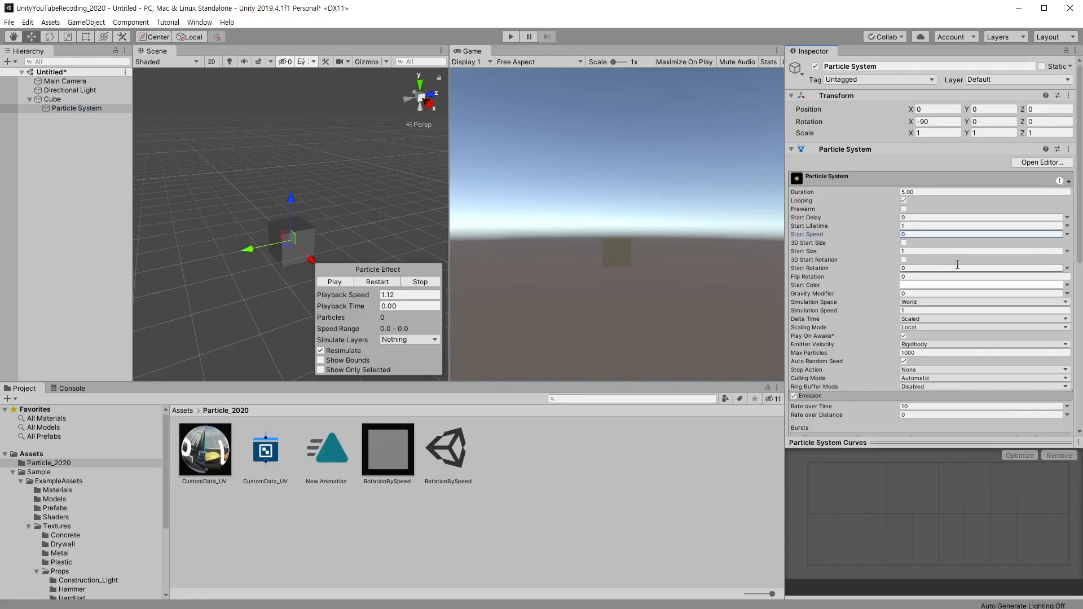
scroll(957, 265, down, 6)
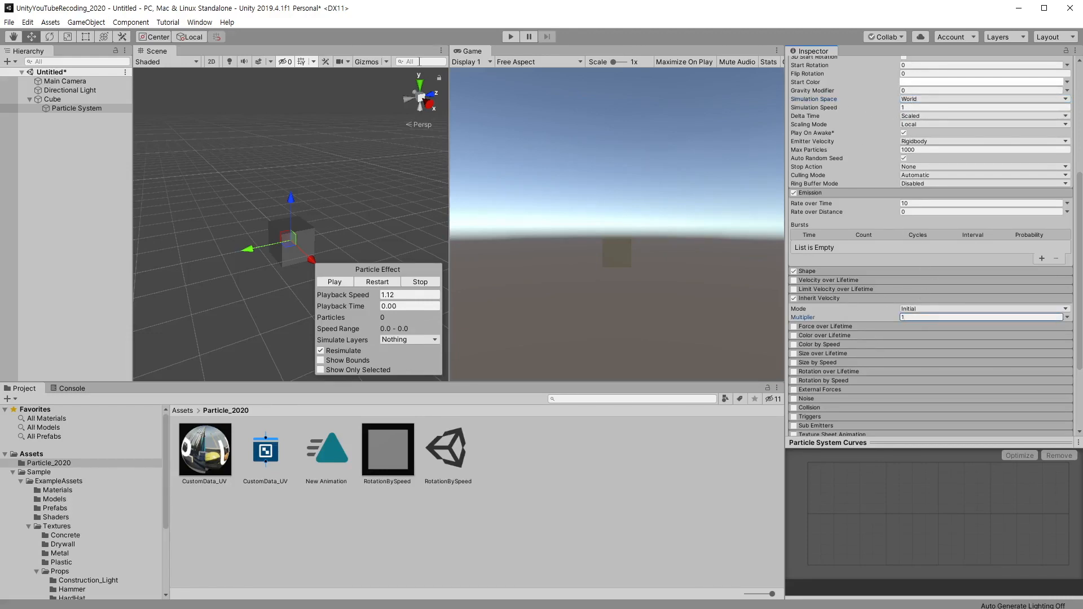
Step: Play the scene, examine how particles inherit the moving cube's velocity from several angles, and stop playback
click(511, 37)
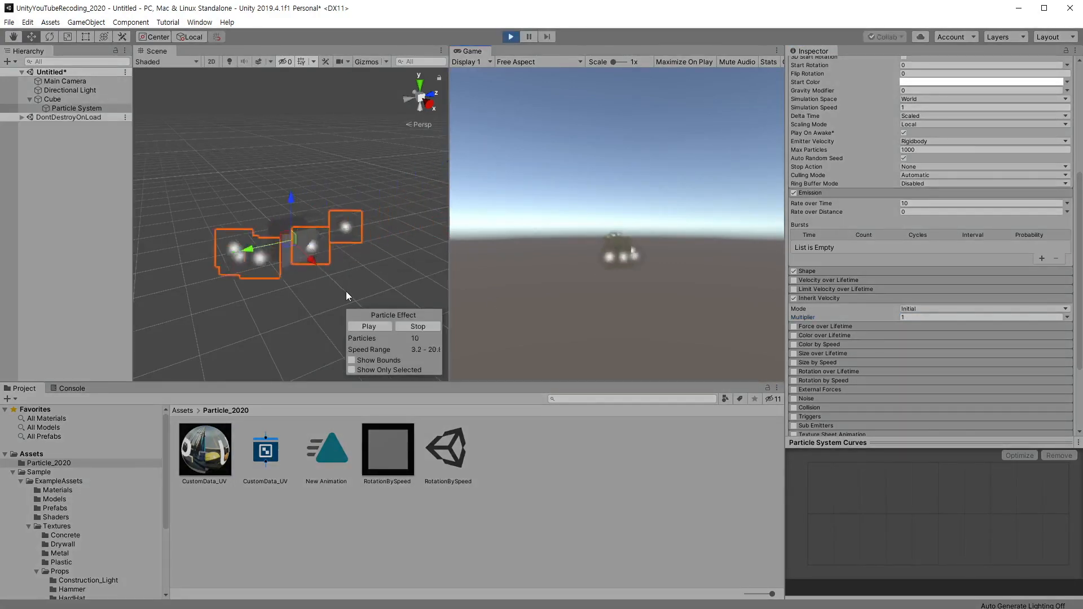
scroll(811, 238, up, 5)
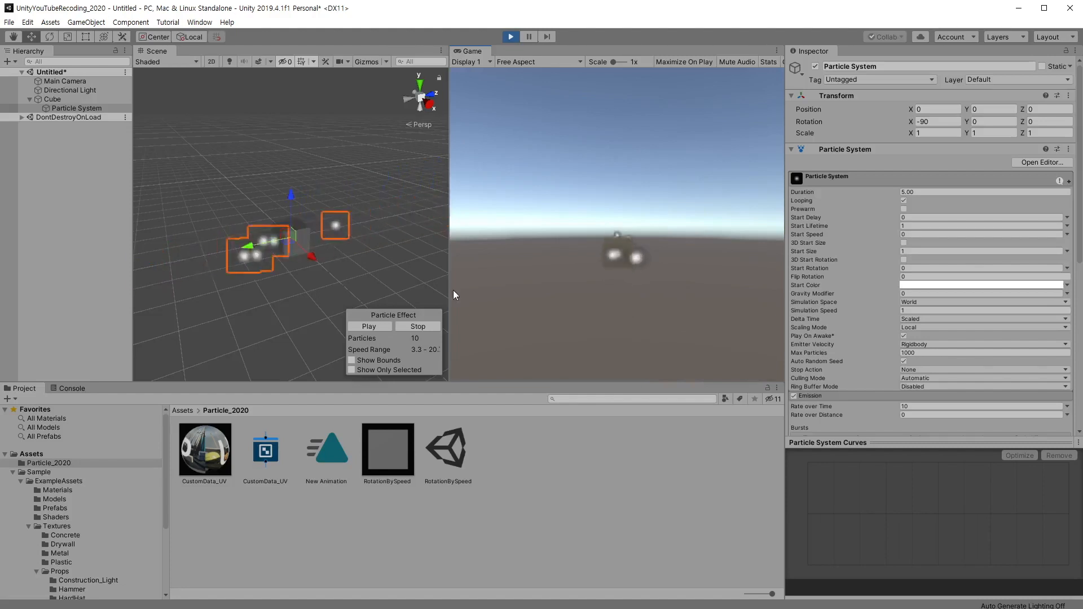
alt+drag(317, 289, 290, 282)
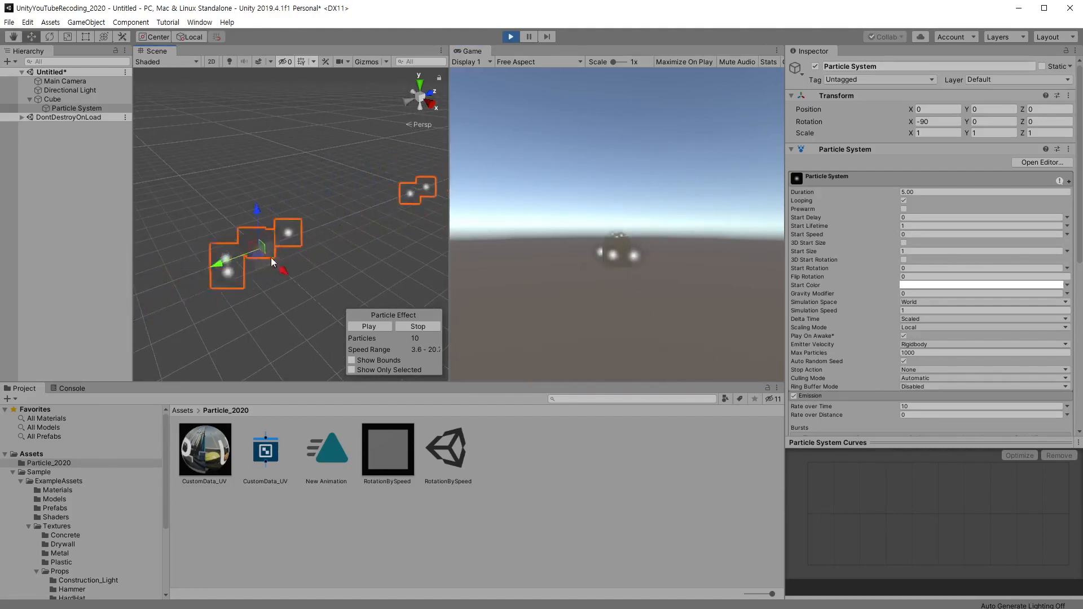
alt+drag(320, 280, 272, 282)
scroll(272, 282, down, 5)
middle_drag(307, 281, 286, 287)
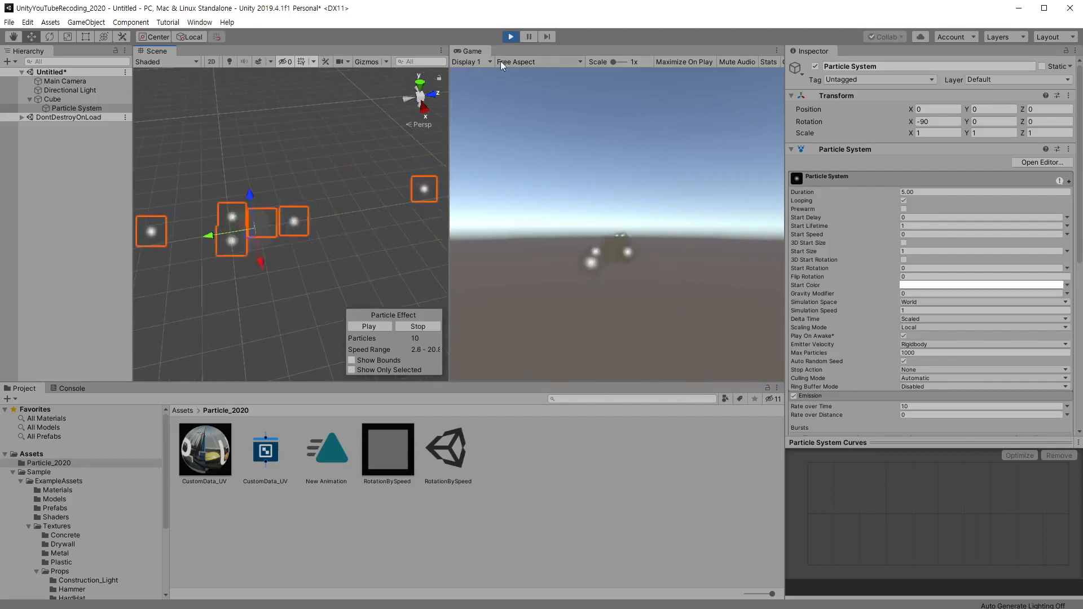
click(511, 37)
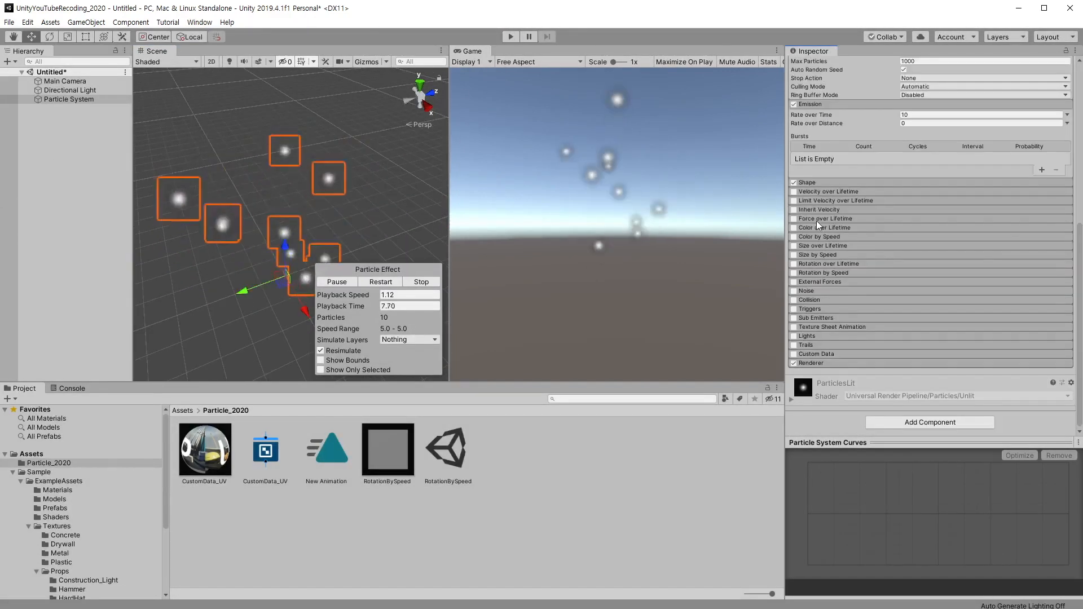
Step: Enable the Force over Lifetime module, check the Velocity over Lifetime settings, and set the particle system's Start Speed to 0
click(818, 218)
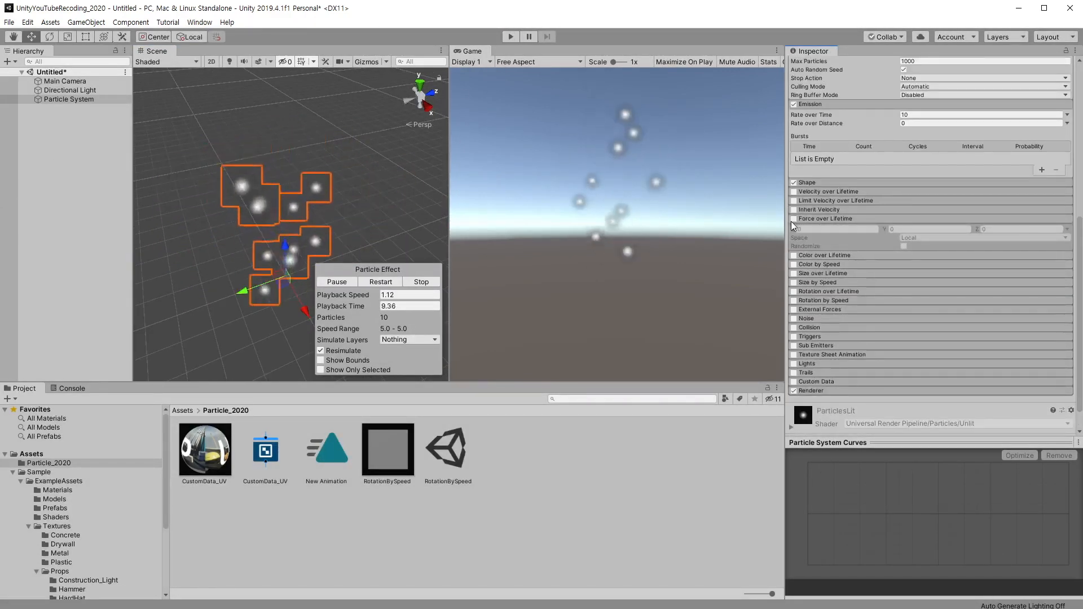
click(794, 219)
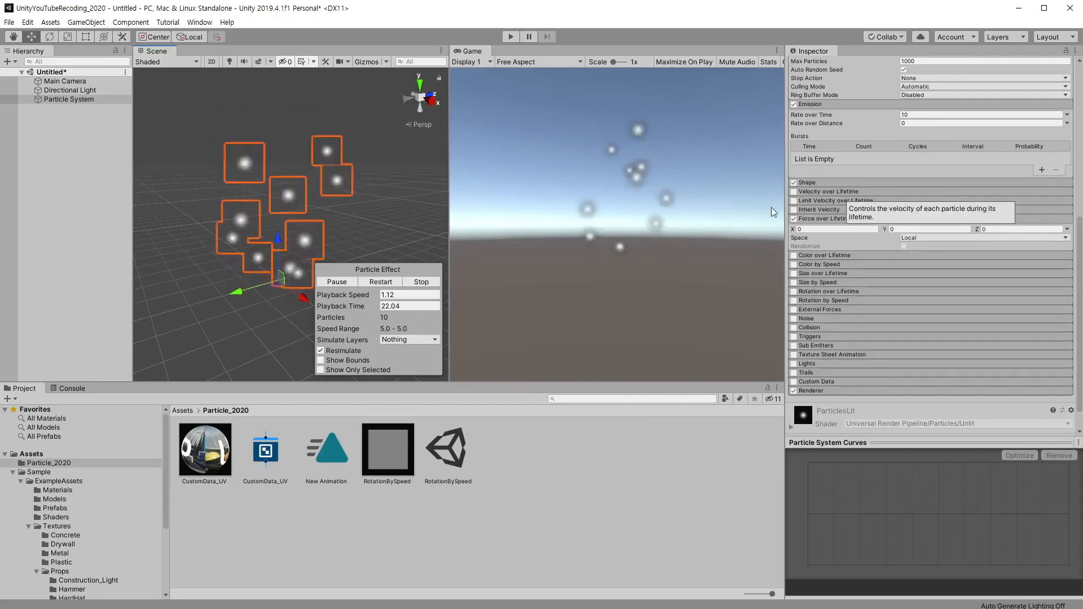
click(828, 192)
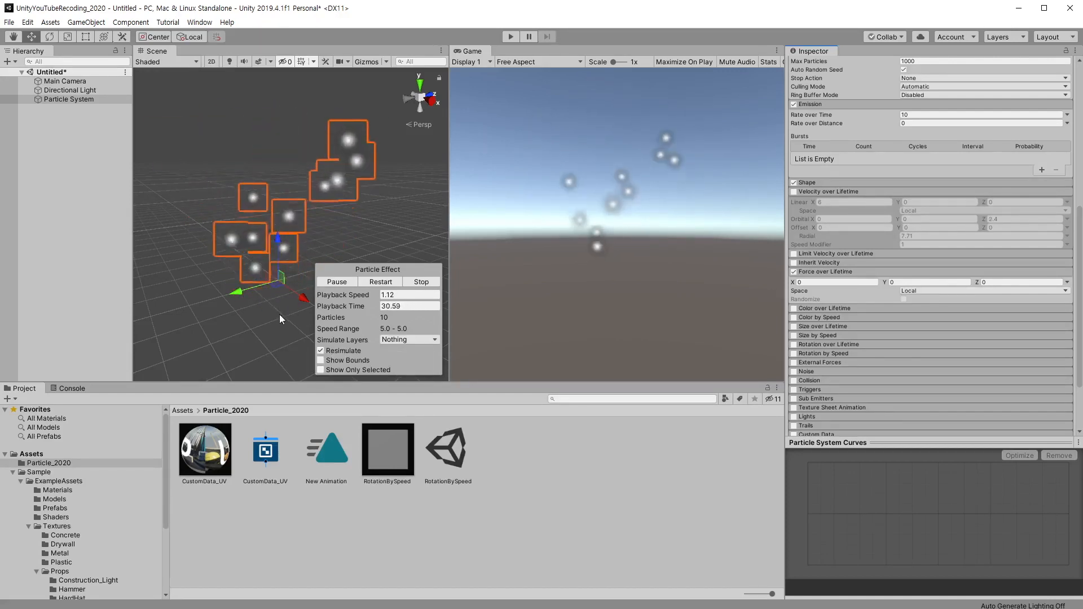
click(822, 192)
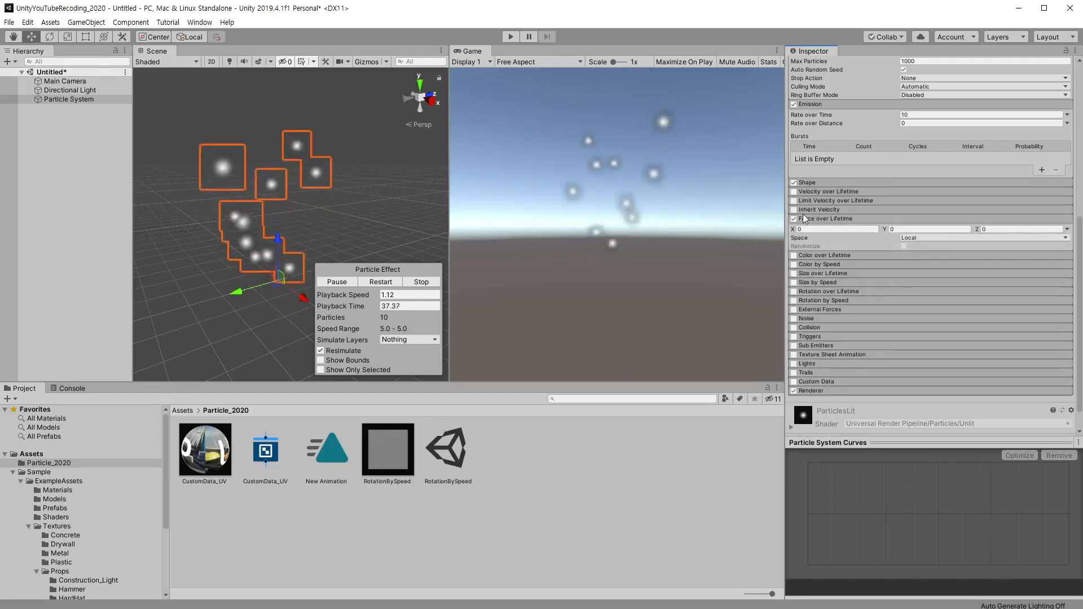
scroll(892, 199, up, 5)
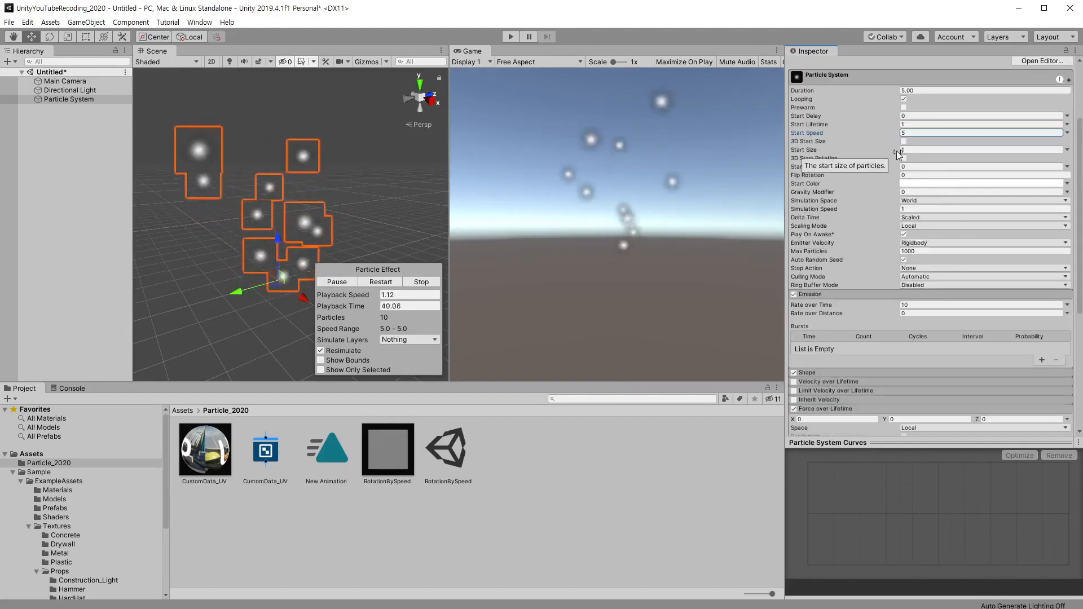
text(0)
Step: Set the Force over Lifetime Space to World and its Y force to 10
scroll(908, 169, down, 5)
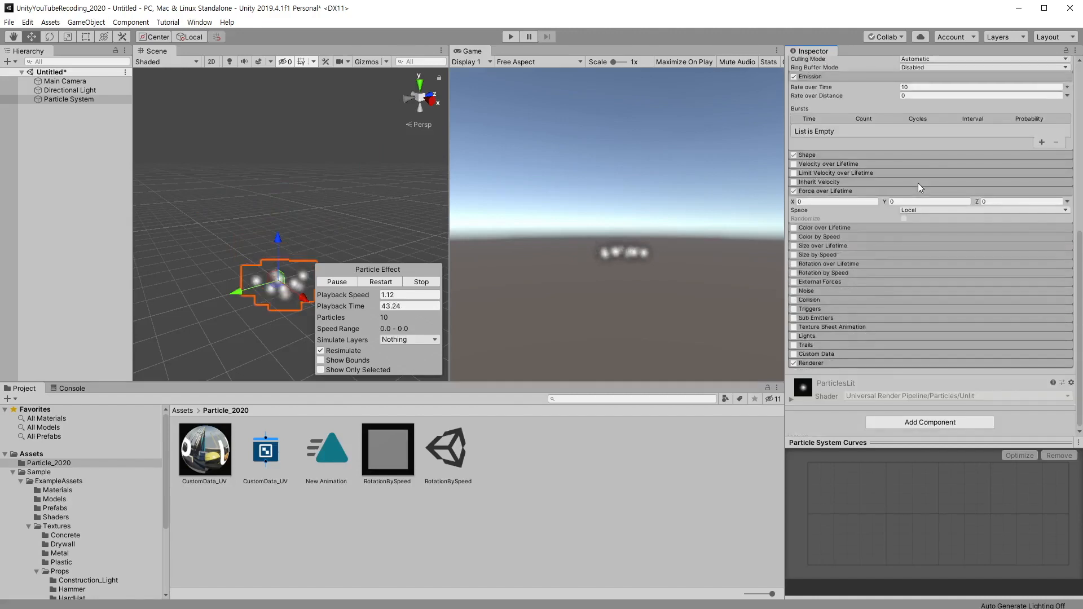
click(920, 210)
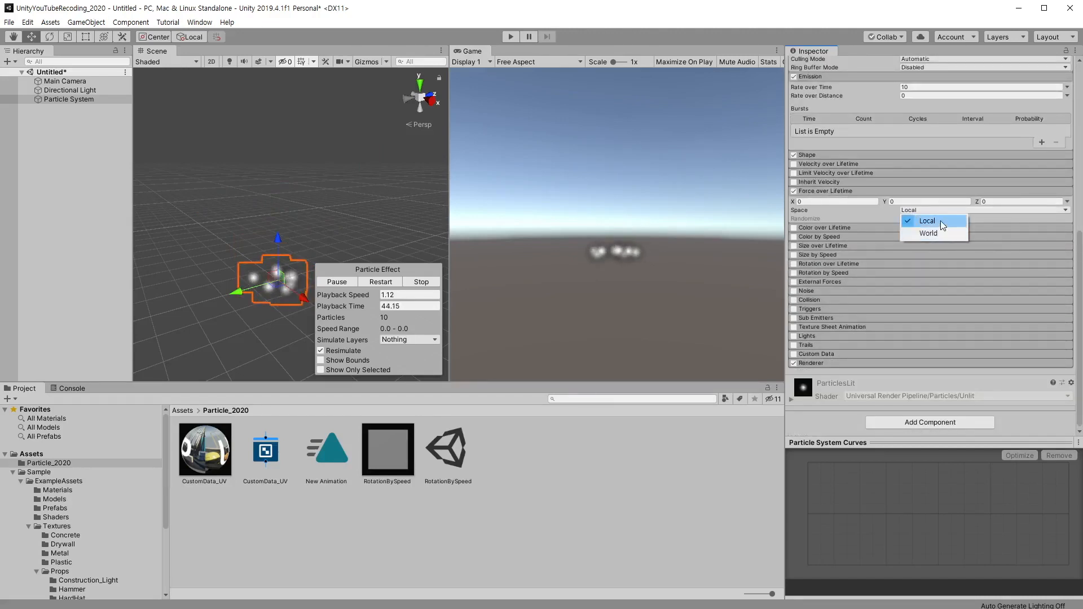
click(928, 234)
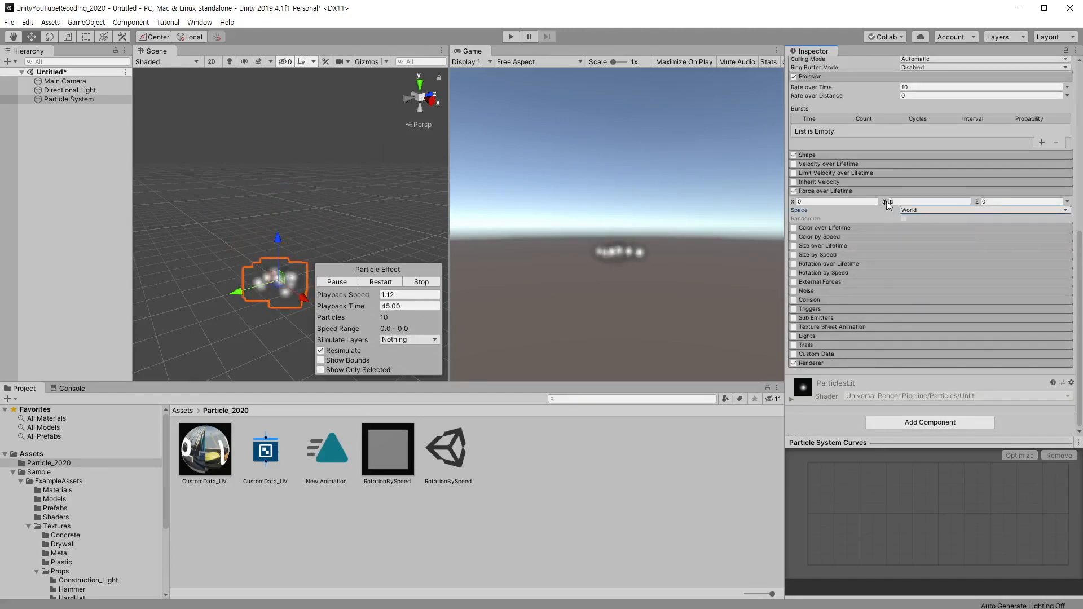
text(10)
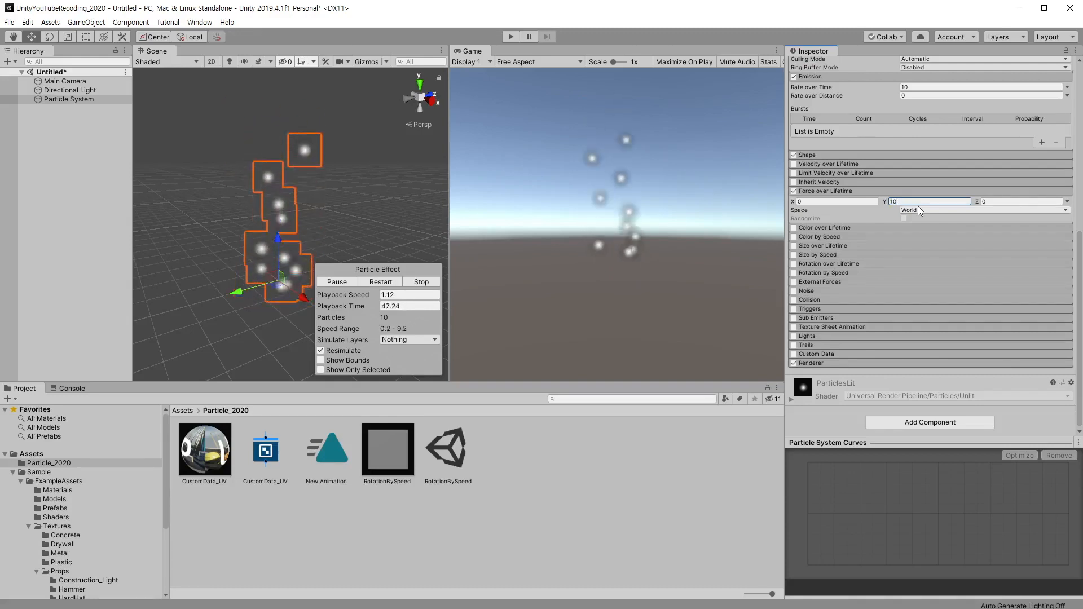
key(Return)
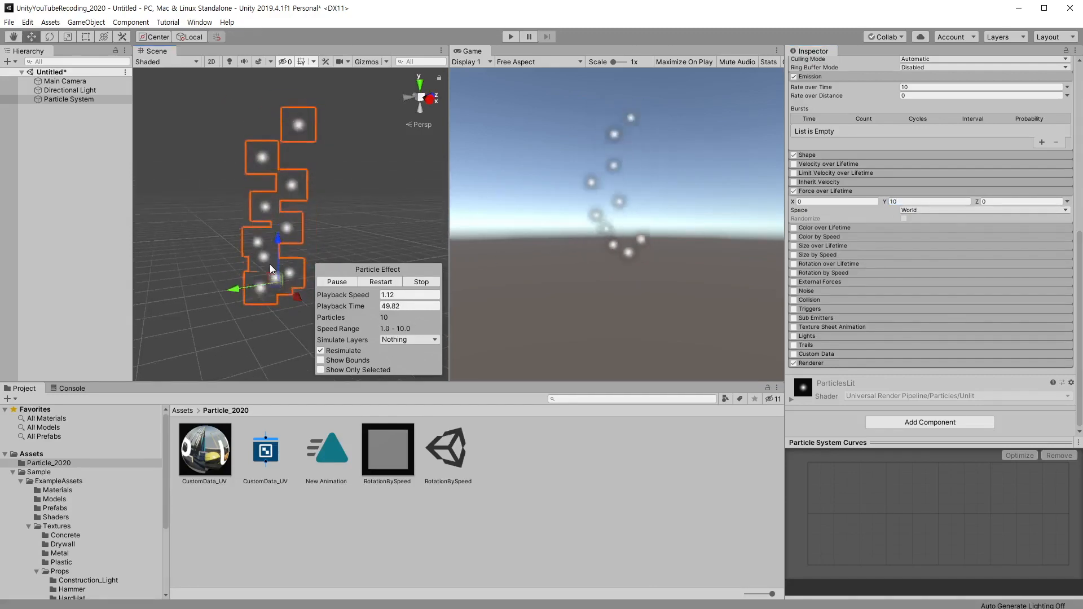
key(q)
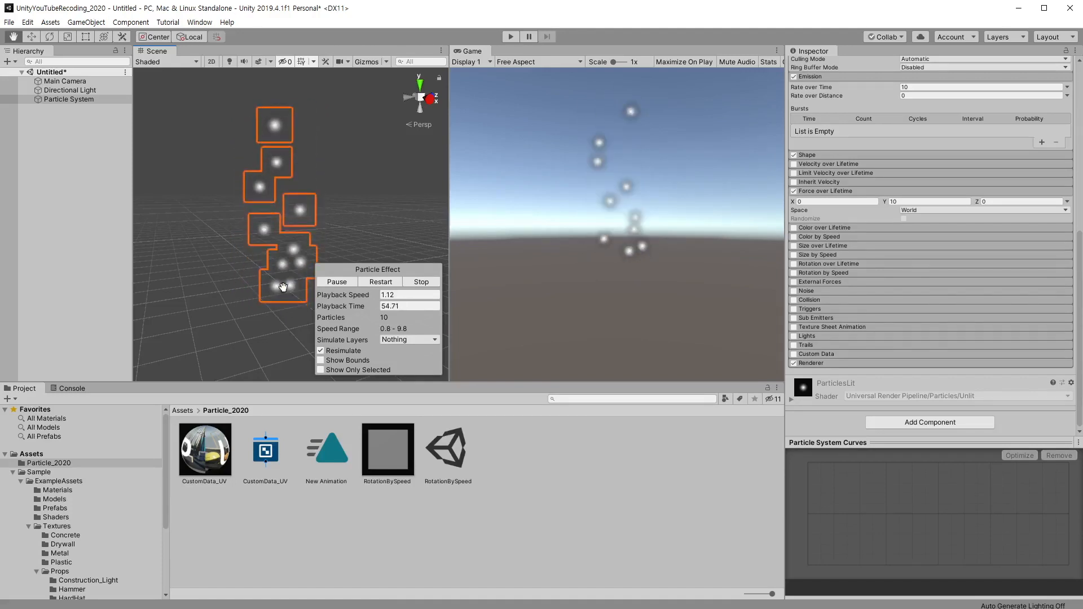
key(w)
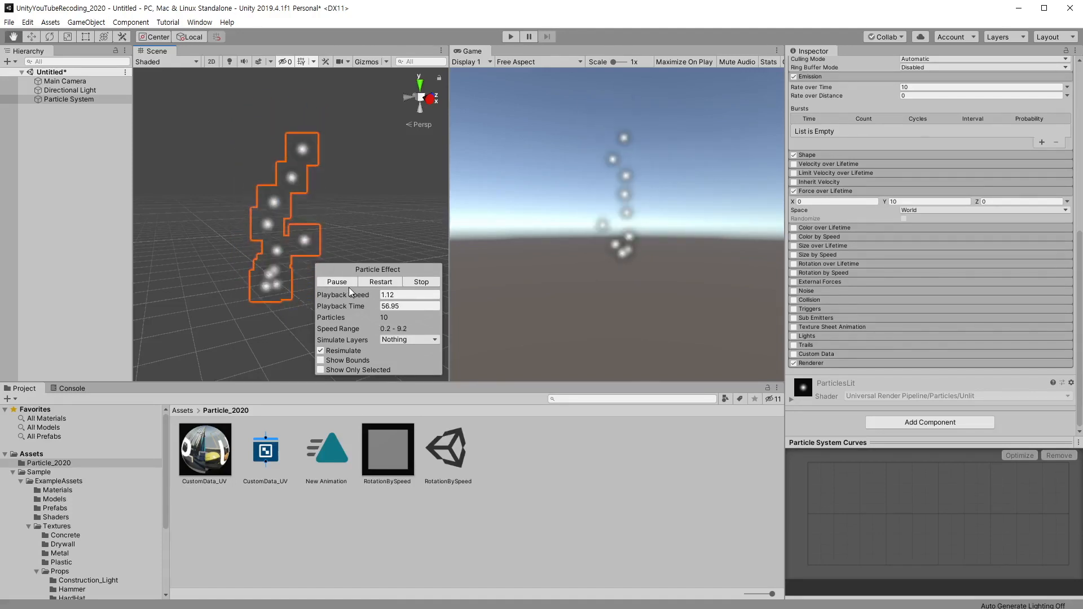
key(q)
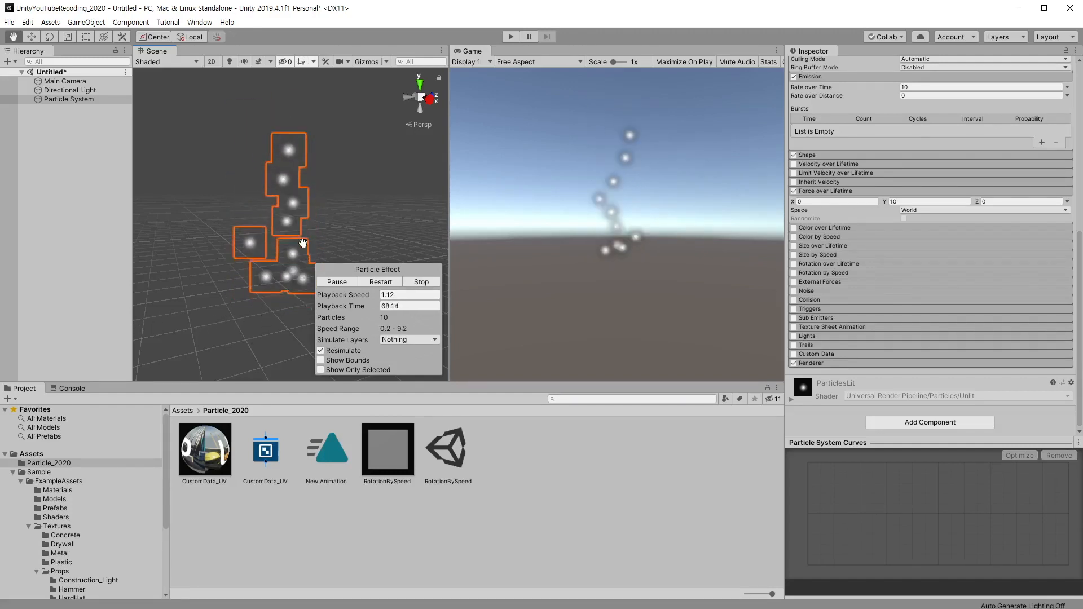
Step: Disable the Force over Lifetime module, restore Start Speed to 3, and enable the Color over Lifetime module
click(1066, 202)
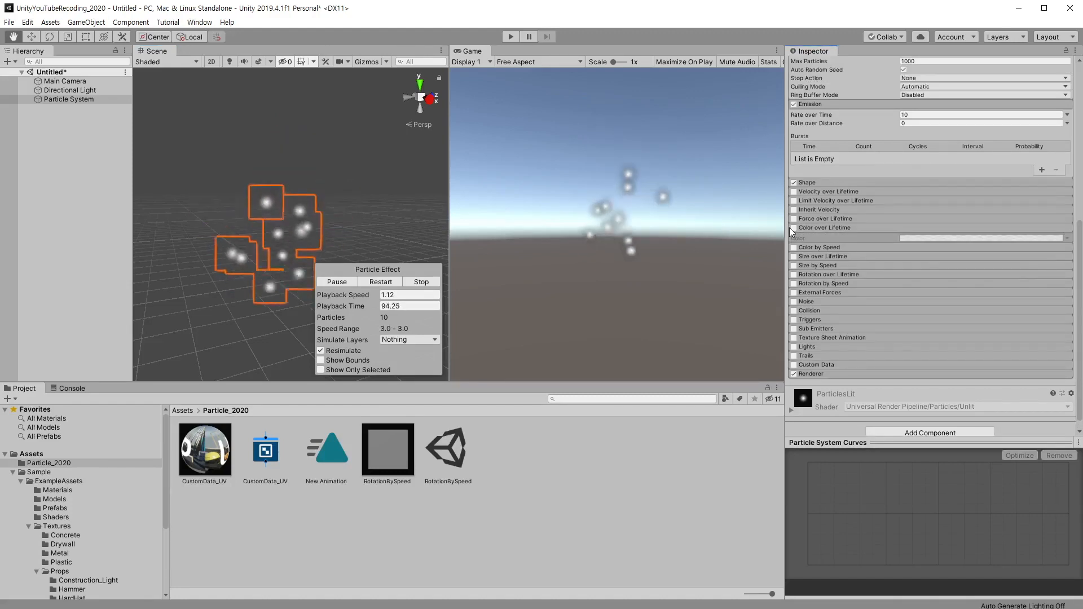
click(811, 228)
click(811, 228)
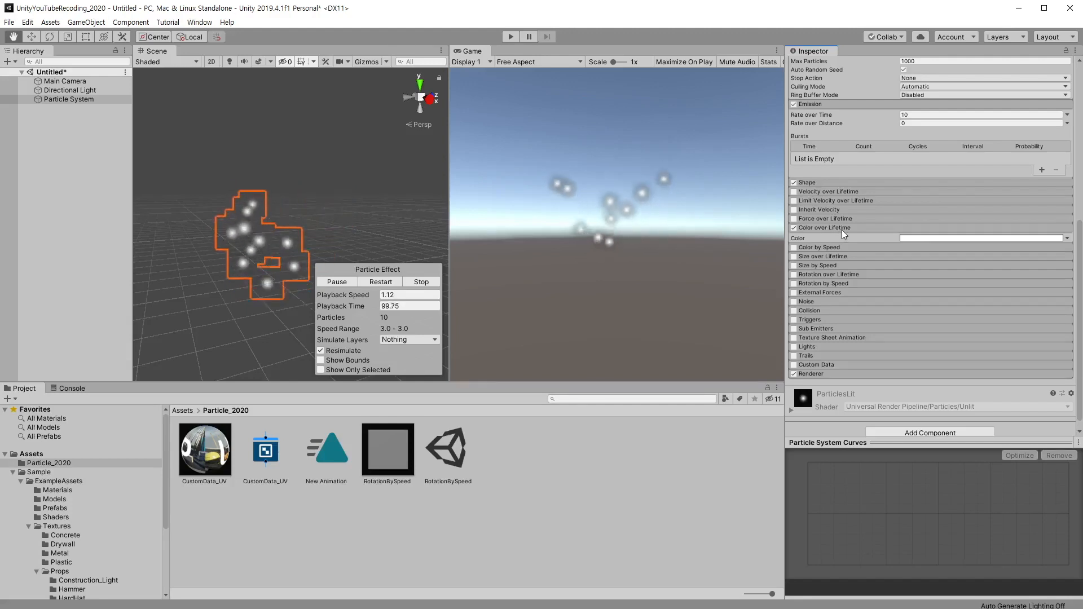
Step: Apply the yellow-to-magenta gradient preset to the Color over Lifetime color and close the Gradient Editor
scroll(841, 228, up, 5)
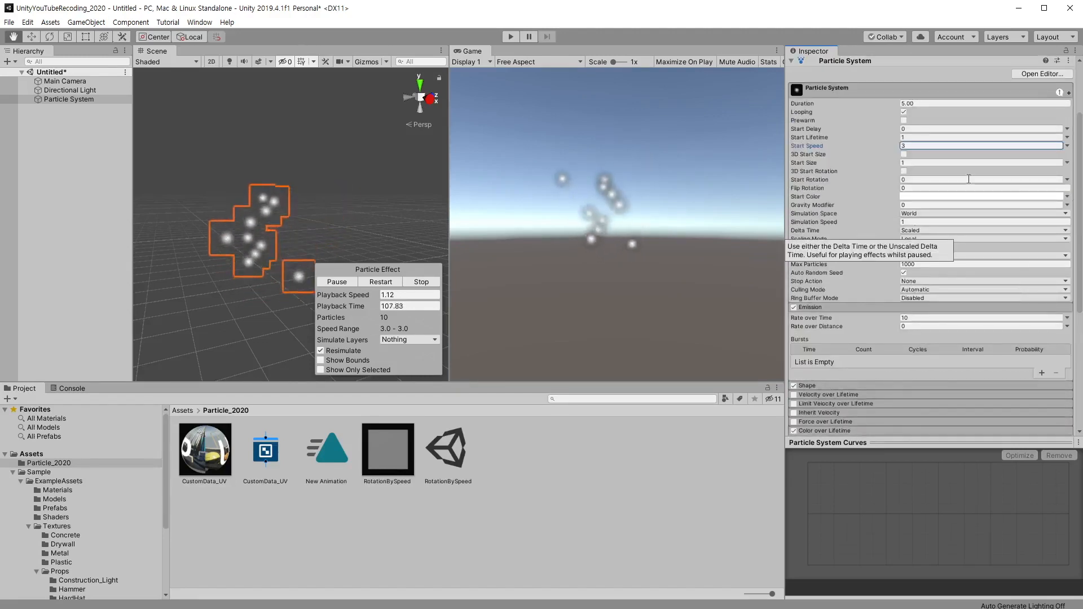
scroll(872, 316, down, 5)
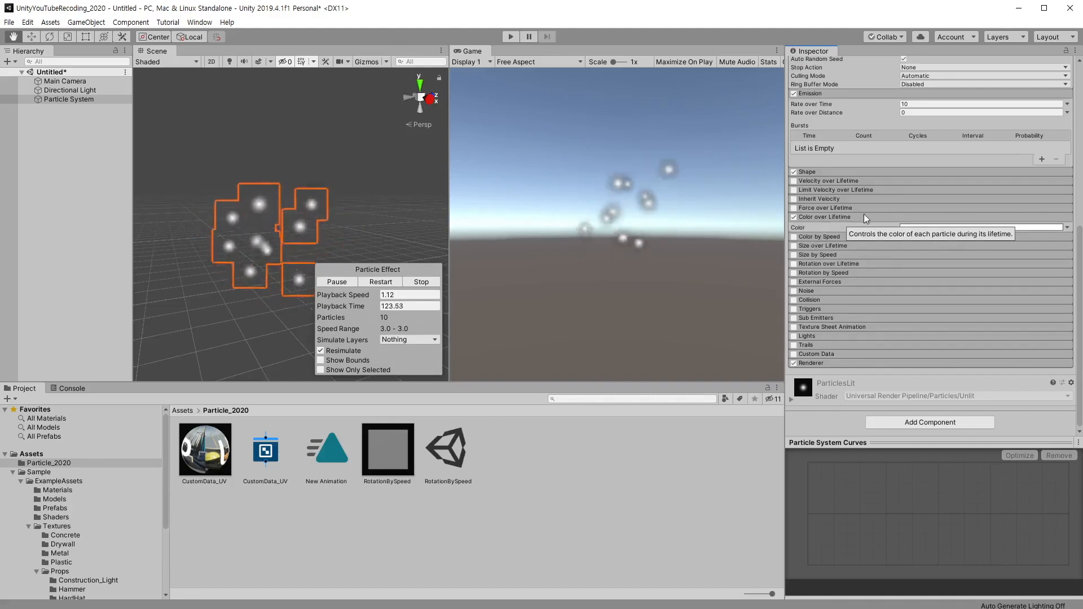
scroll(848, 205, up, 10)
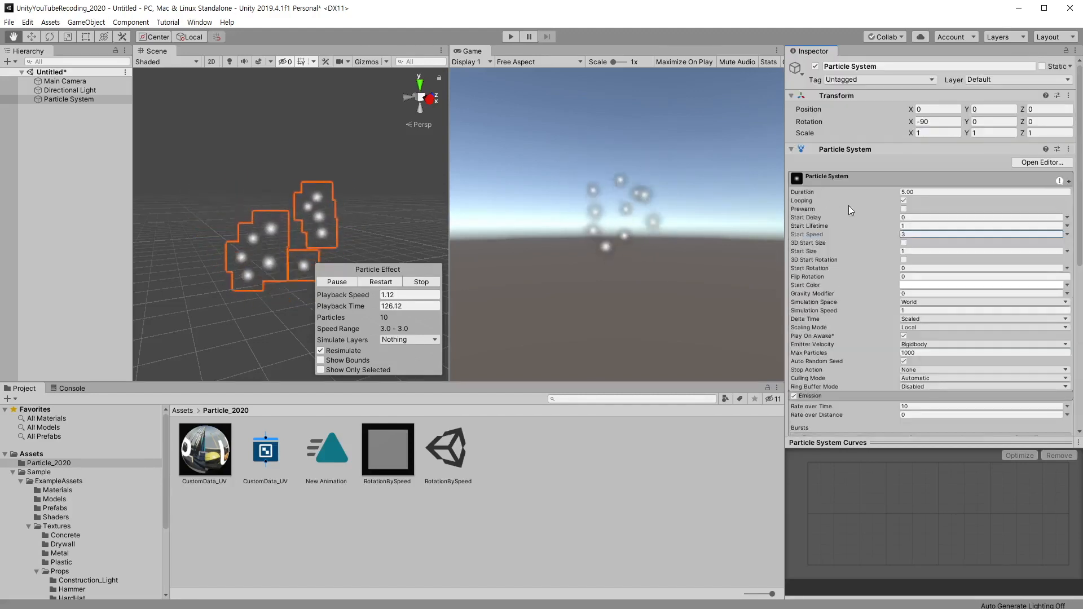
click(914, 234)
scroll(910, 236, down, 6)
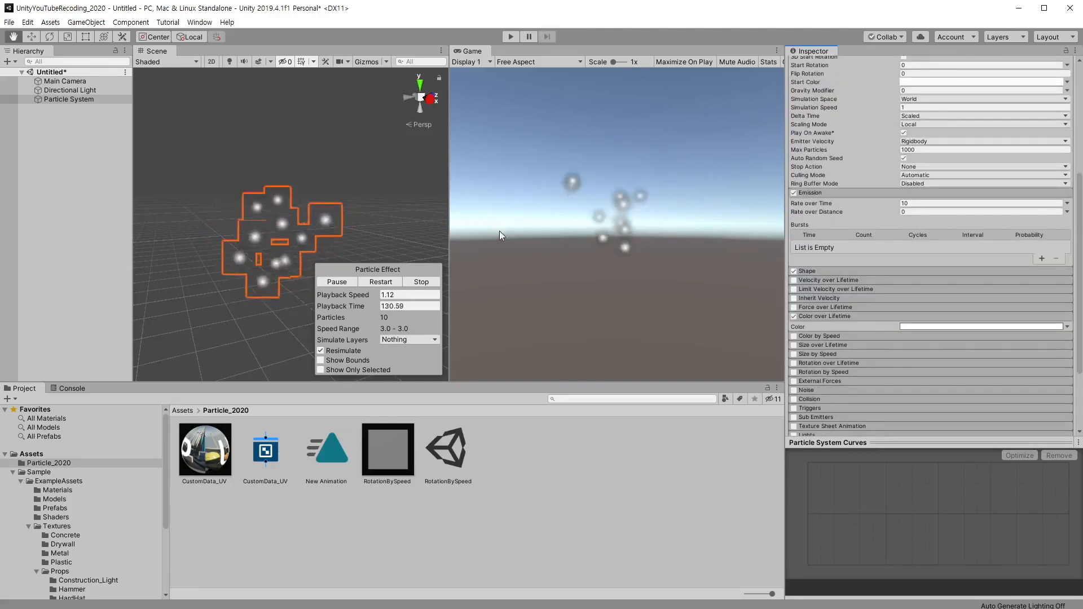
click(930, 327)
drag(693, 159, 646, 185)
click(722, 307)
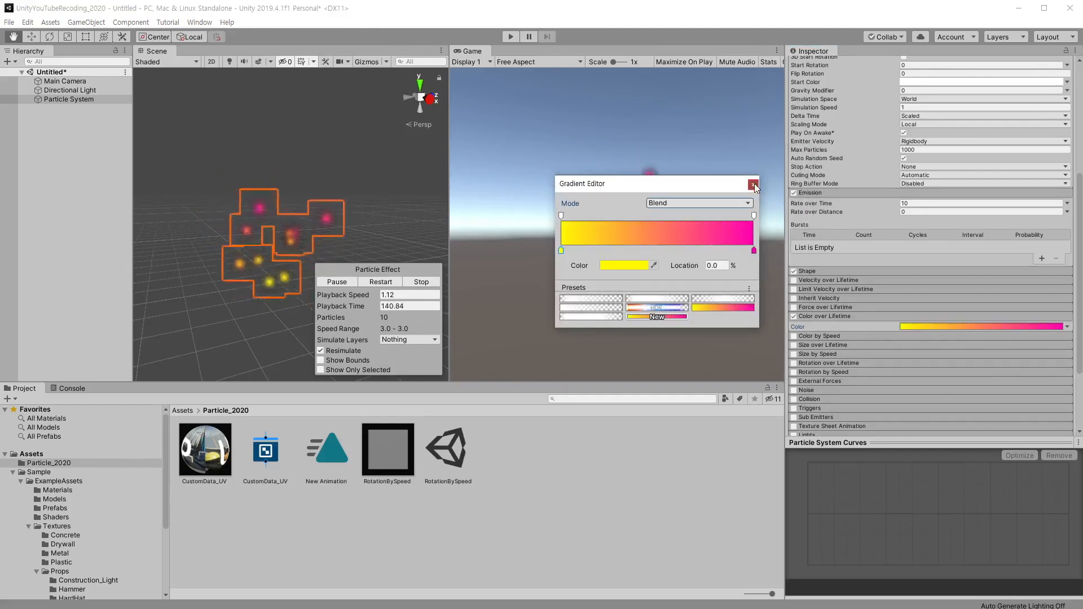
click(753, 182)
Step: Examine the particles' color change, and set the Color over Lifetime color mode to Random Between Two Gradients
scroll(782, 307, up, 9)
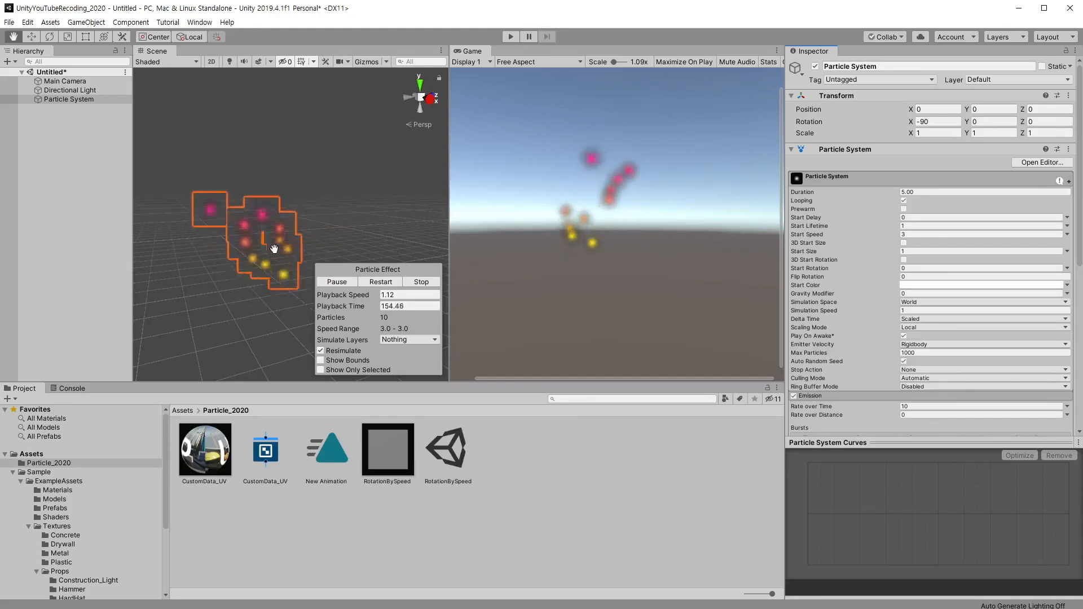
scroll(815, 221, down, 10)
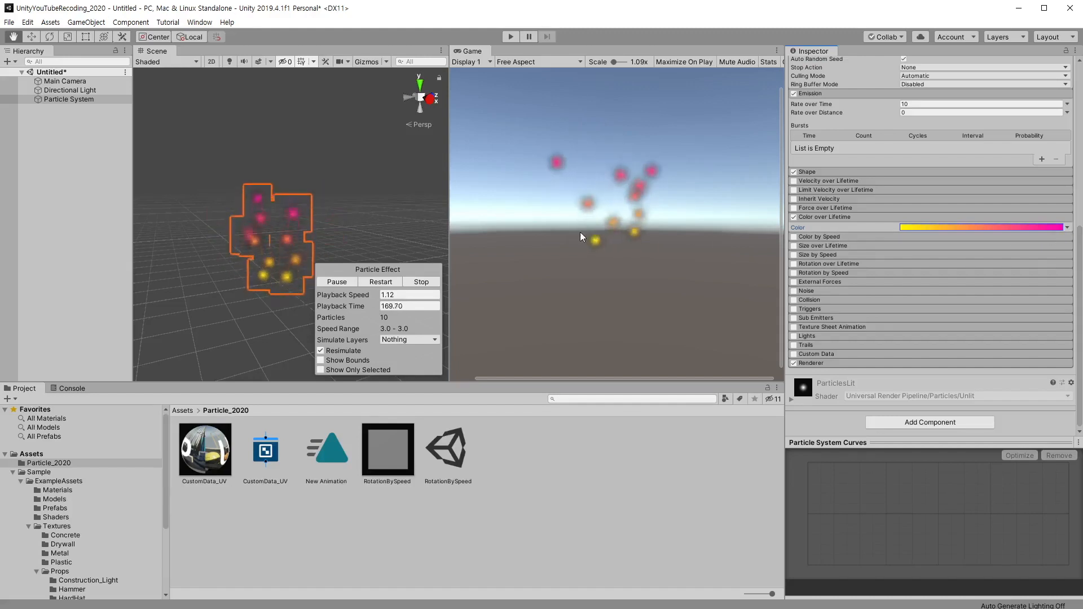
click(1067, 227)
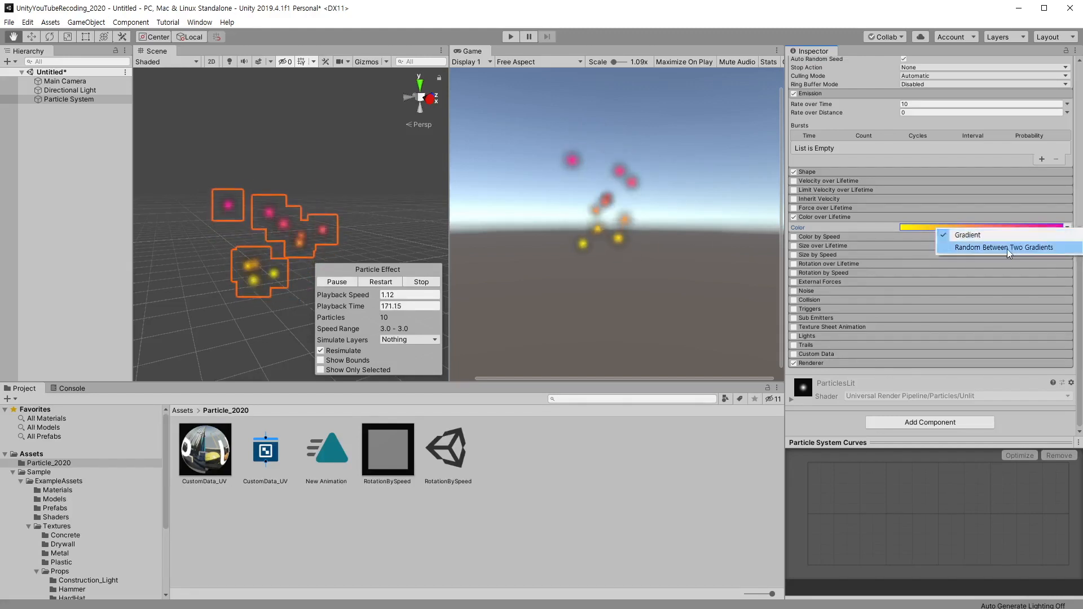
click(973, 248)
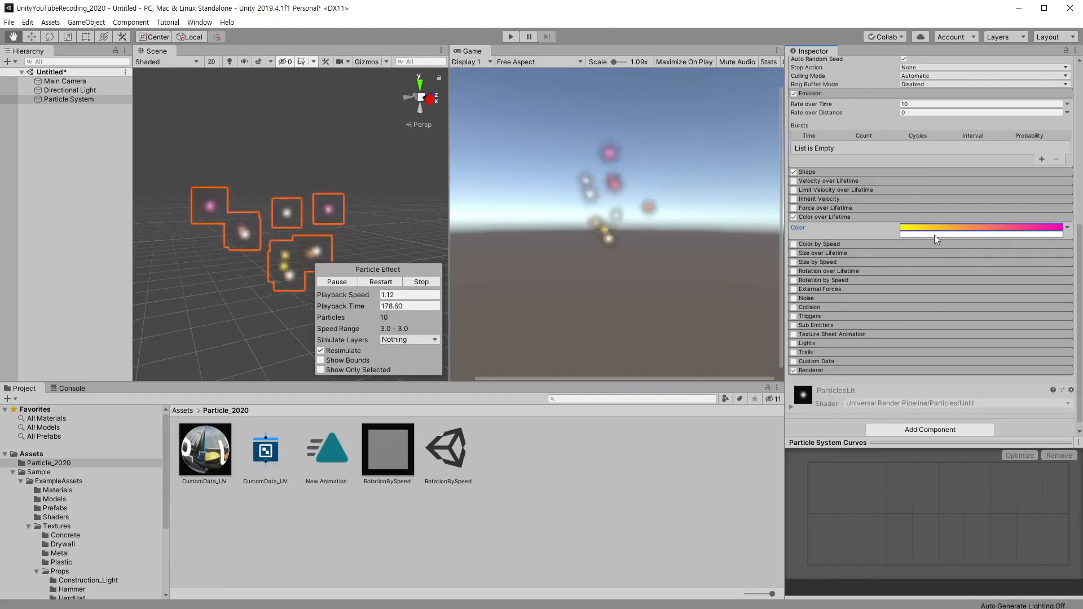
Step: Disable the Color over Lifetime module and enable Color by Speed instead
click(794, 216)
click(807, 237)
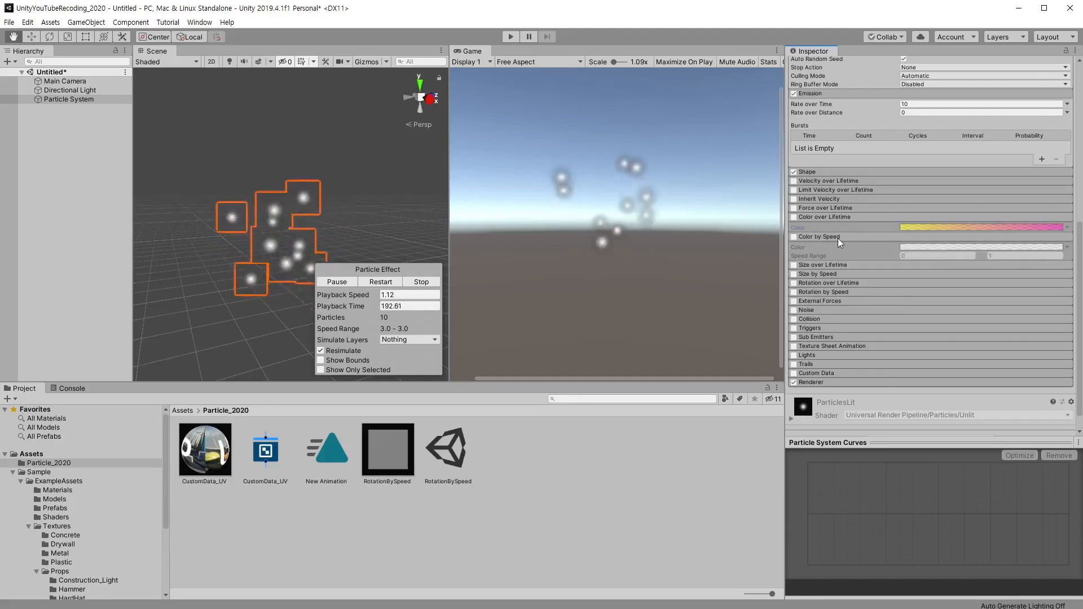
scroll(847, 235, up, 10)
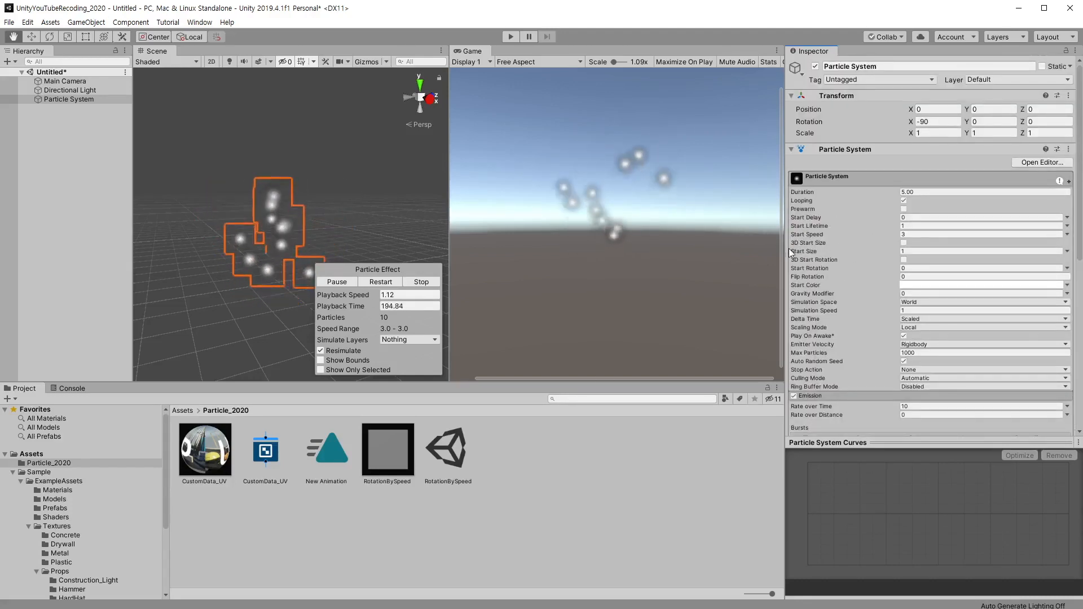
scroll(874, 302, down, 10)
scroll(871, 299, up, 10)
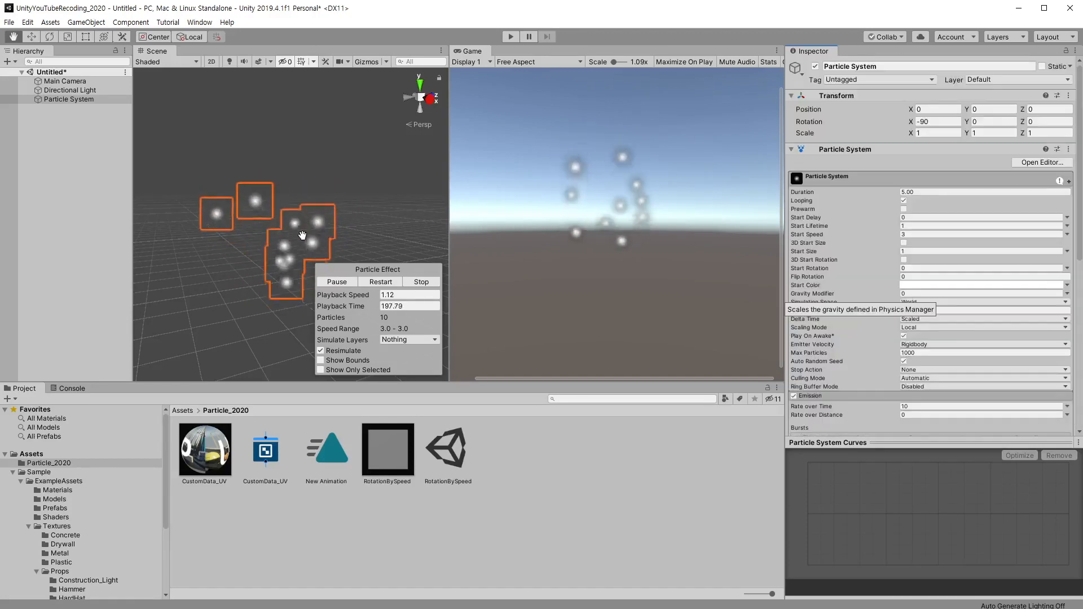
scroll(800, 227, down, 10)
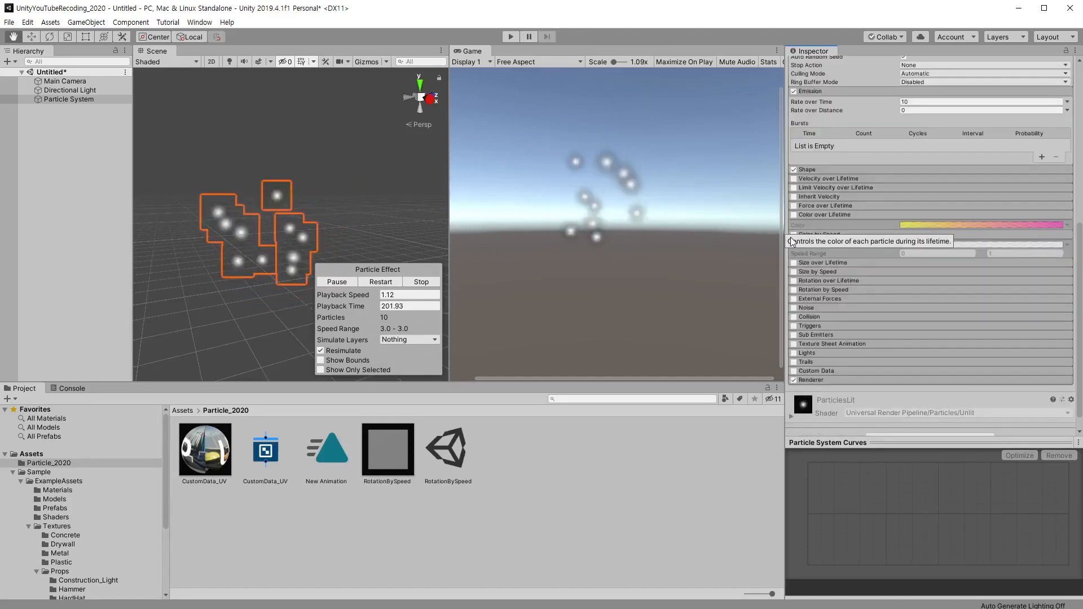
click(794, 235)
Step: Try the Random Between Two Gradients mode for the Color by Speed color and switch it back to Gradient
click(1067, 244)
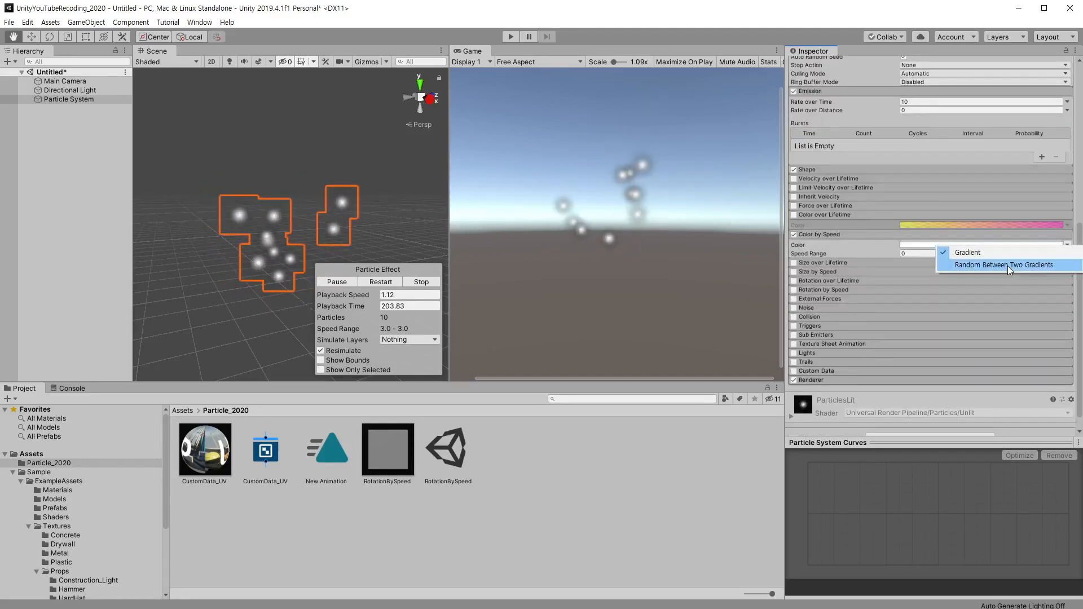
click(988, 266)
click(1066, 246)
click(991, 253)
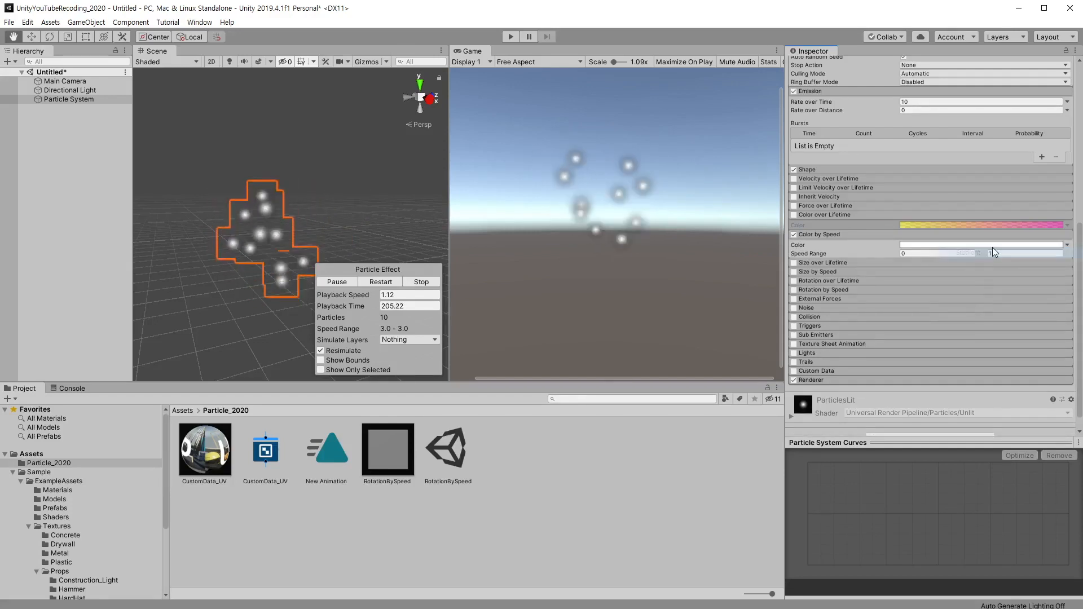
Step: Apply the yellow-to-magenta gradient preset to the Color by Speed color and close the Gradient Editor
click(992, 245)
click(726, 307)
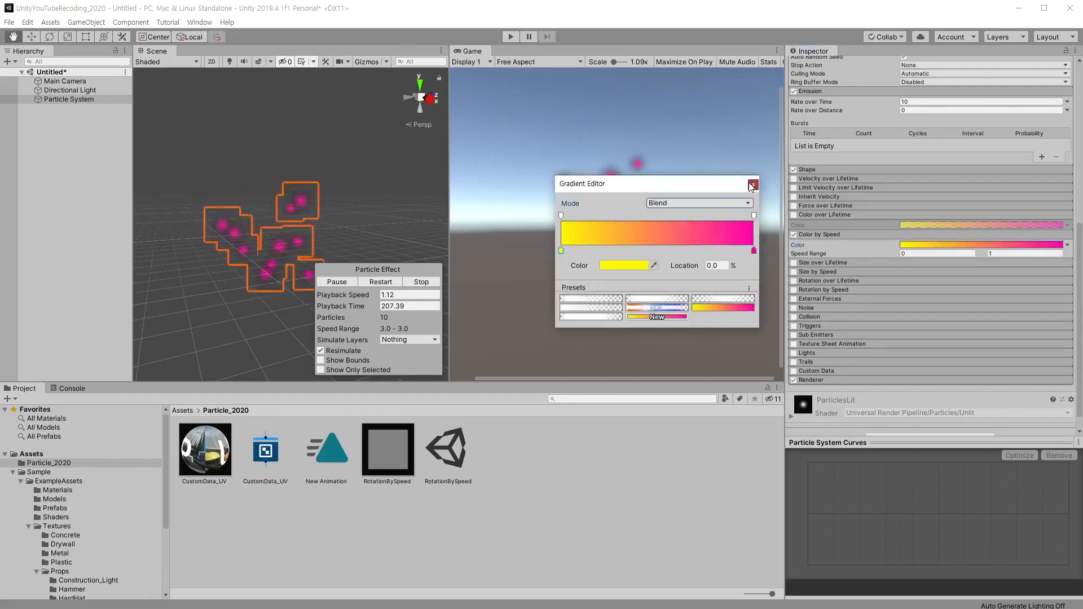
click(753, 185)
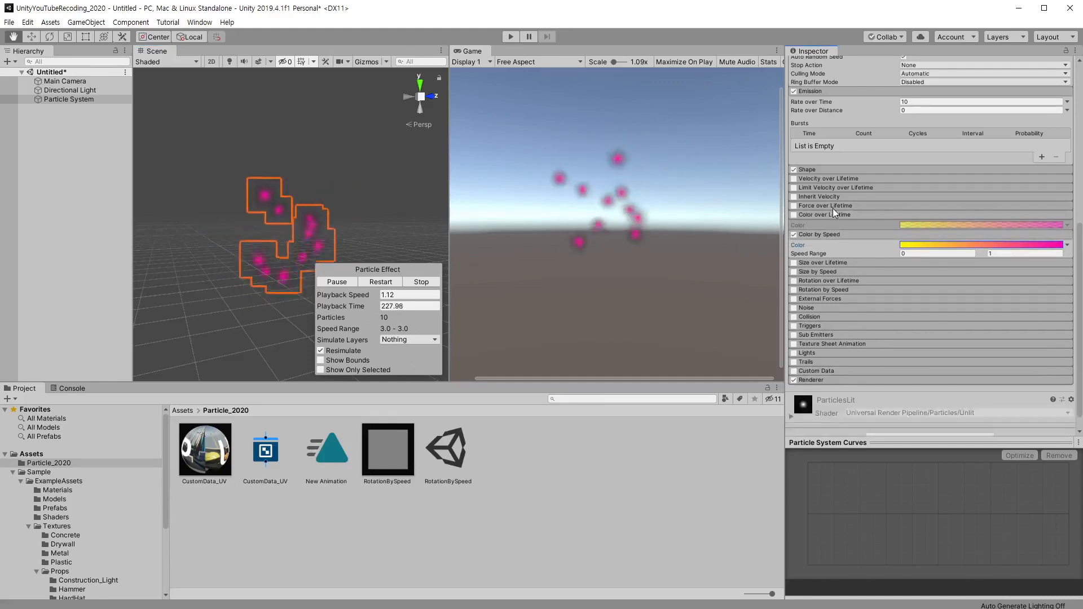
Step: Set the particle system's Start Speed to 0 to test Color by Speed on motionless particles
scroll(839, 181, up, 3)
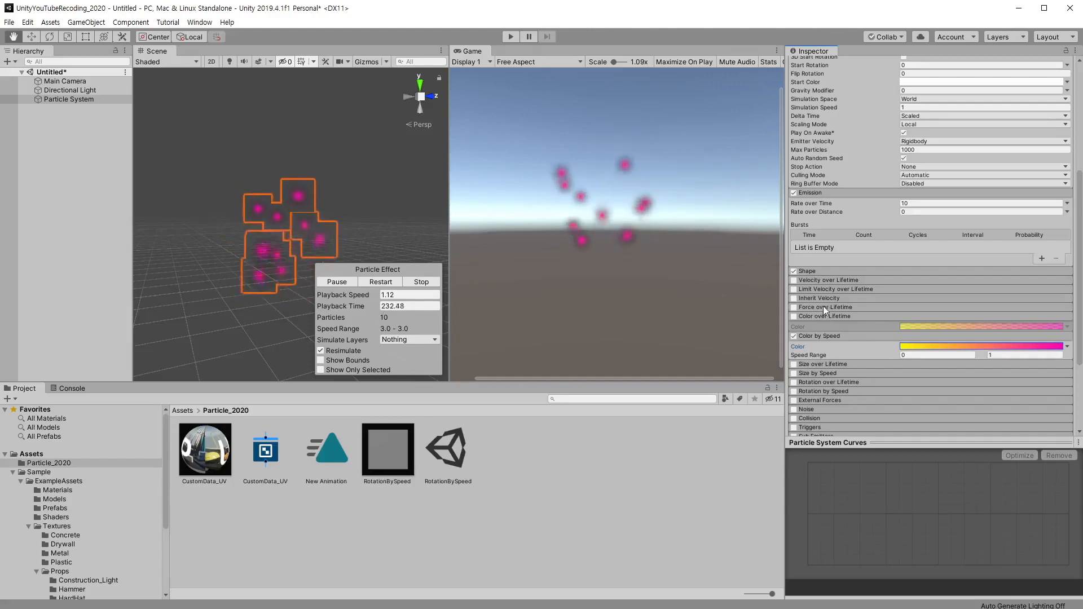
scroll(813, 311, up, 6)
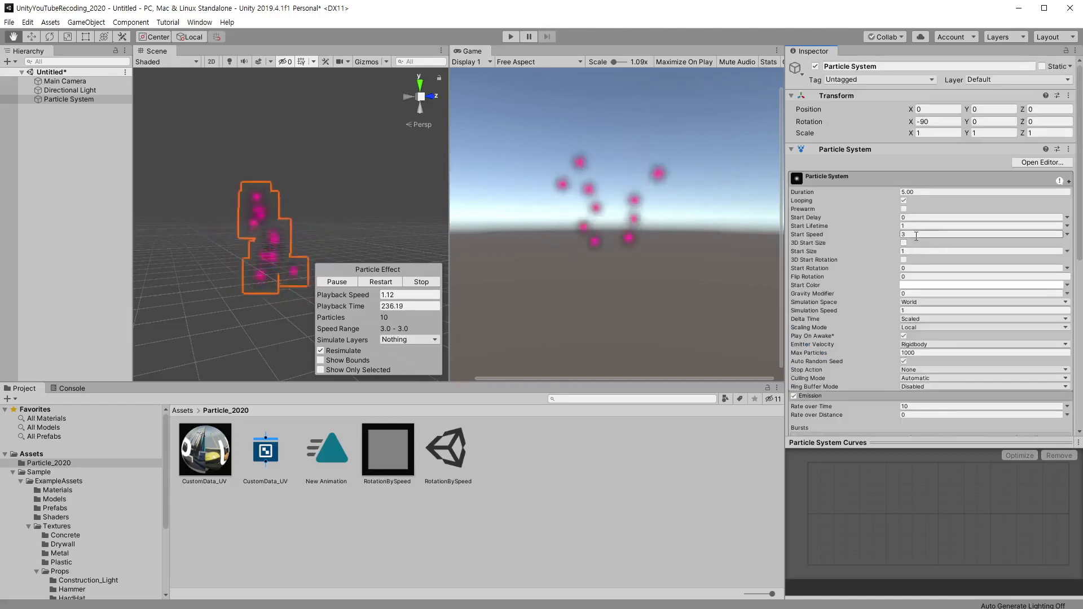
click(919, 235)
text(0)
Step: Enable Force over Lifetime with a Y force of 5 and set the Color by Speed range maximum to 5
scroll(894, 259, down, 6)
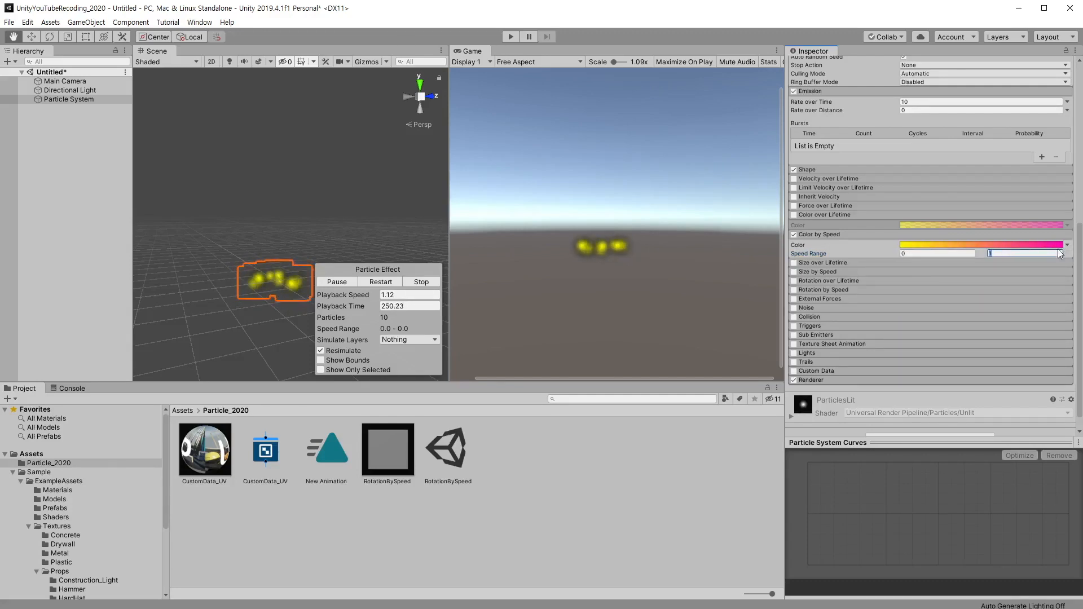
scroll(883, 237, up, 3)
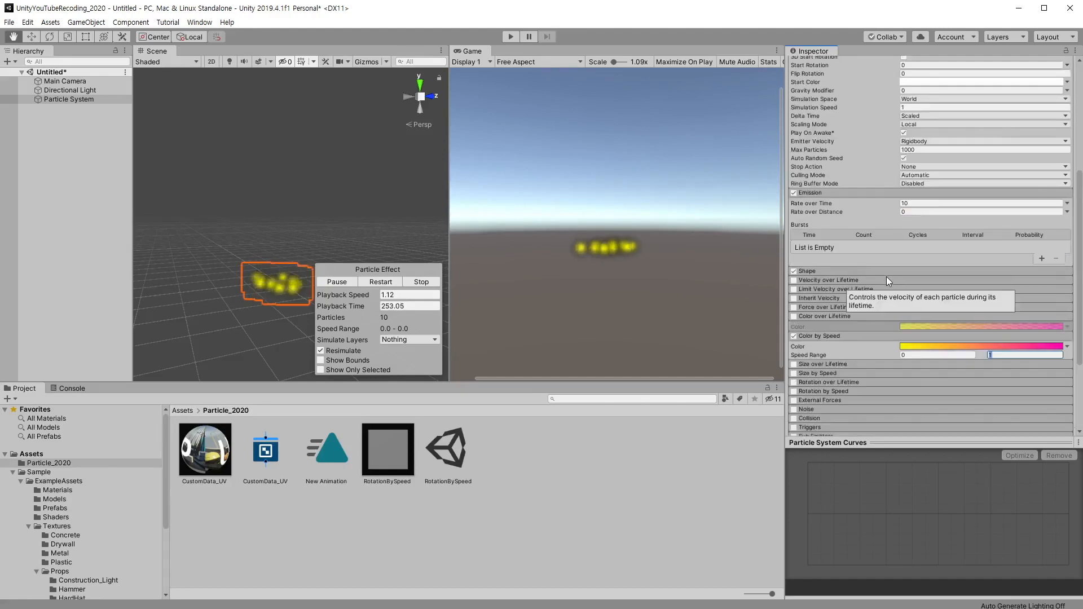
click(802, 307)
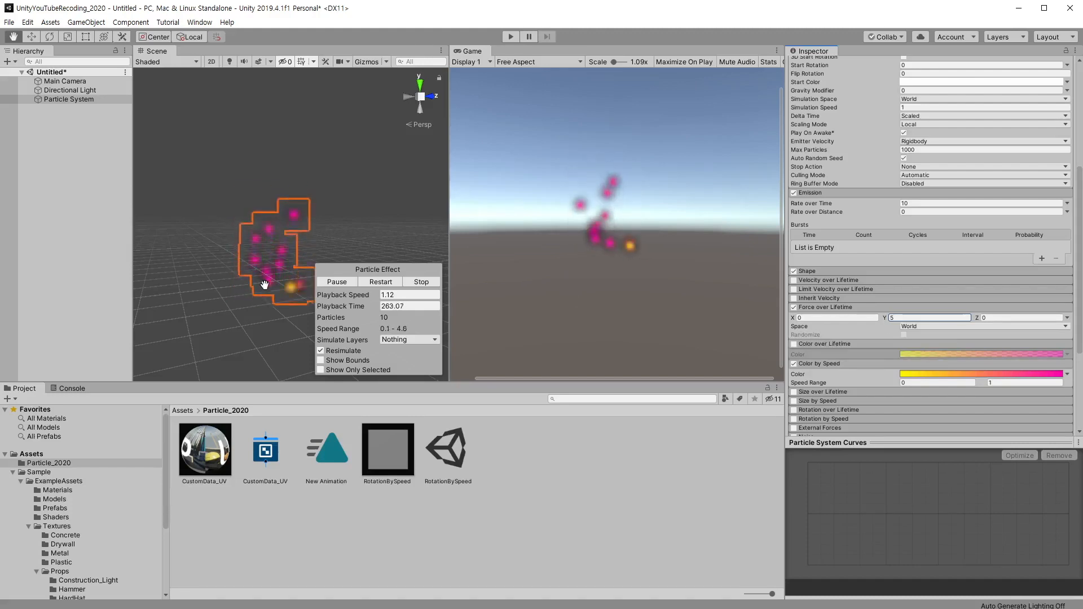
scroll(927, 343, down, 3)
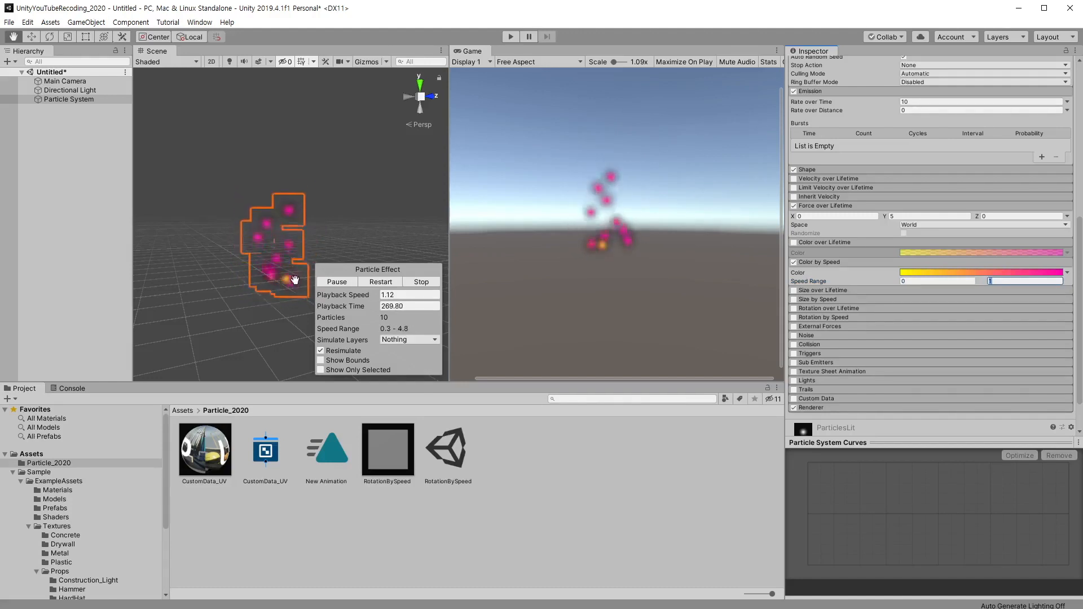
text(5)
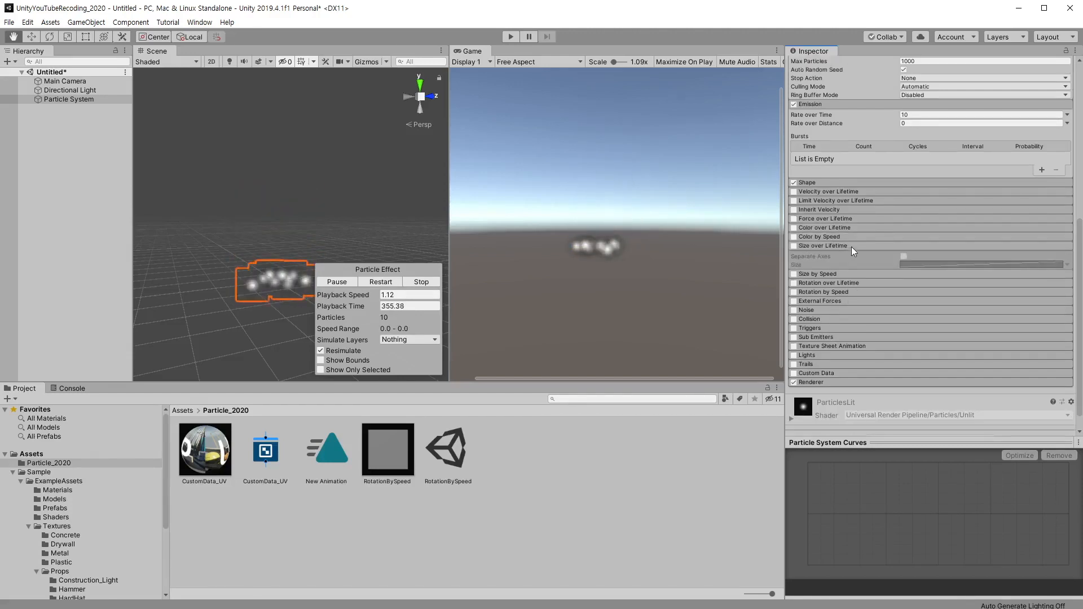
Step: Enable Size over Lifetime and shape its Size curve to rise steeply early on, with a flat tangent at the last key
click(821, 274)
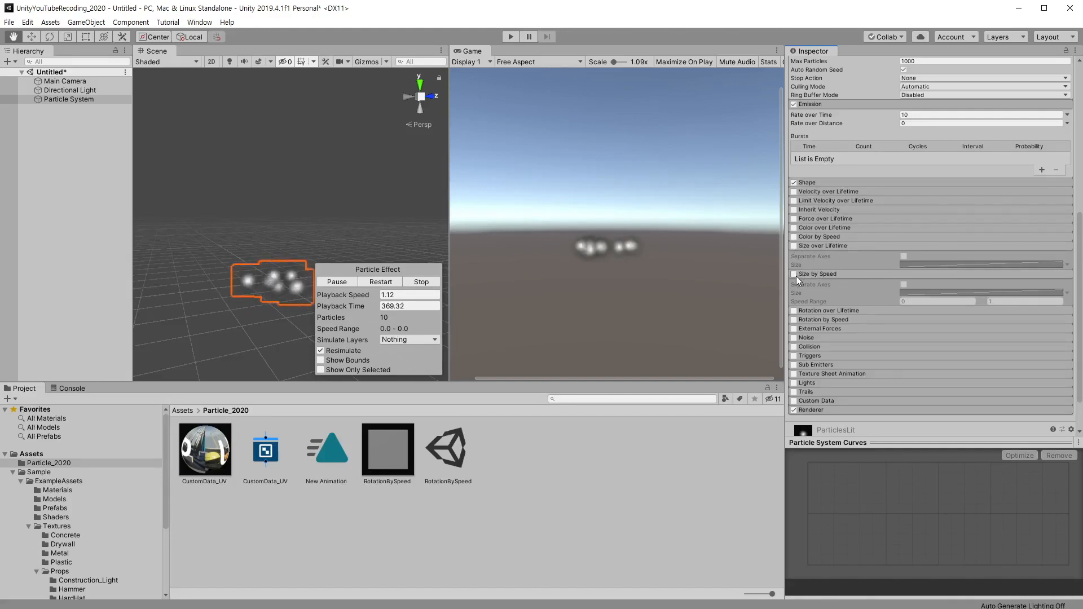
click(794, 247)
click(943, 264)
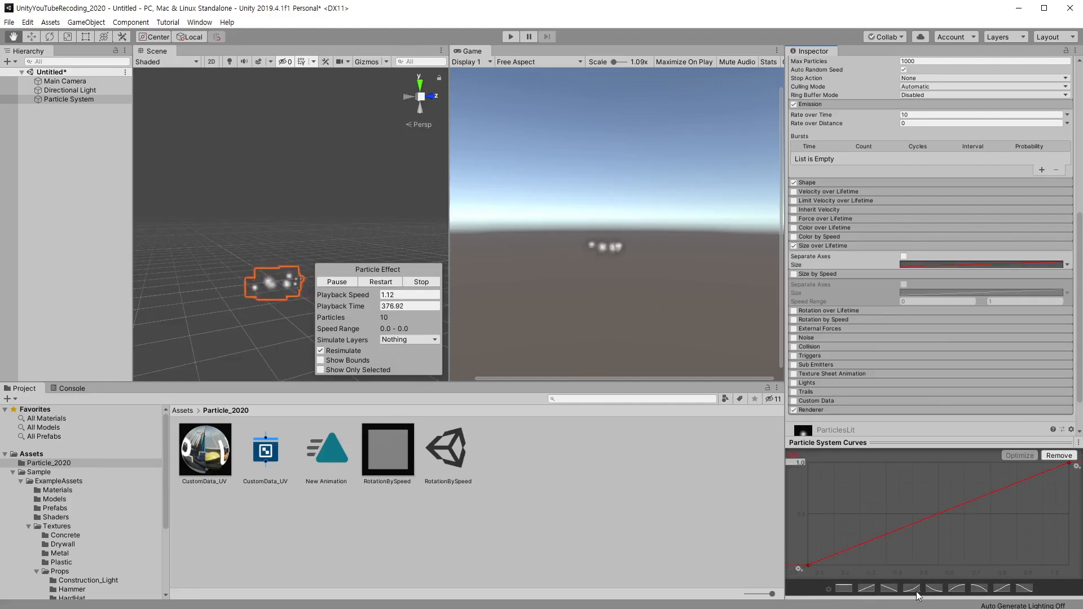
click(808, 565)
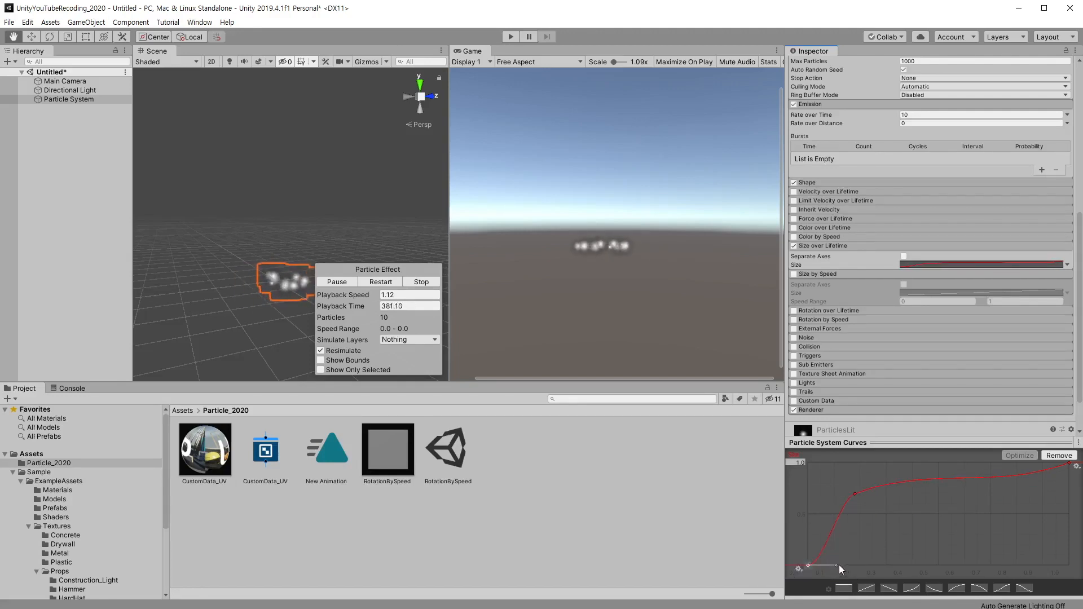
right_click(1071, 460)
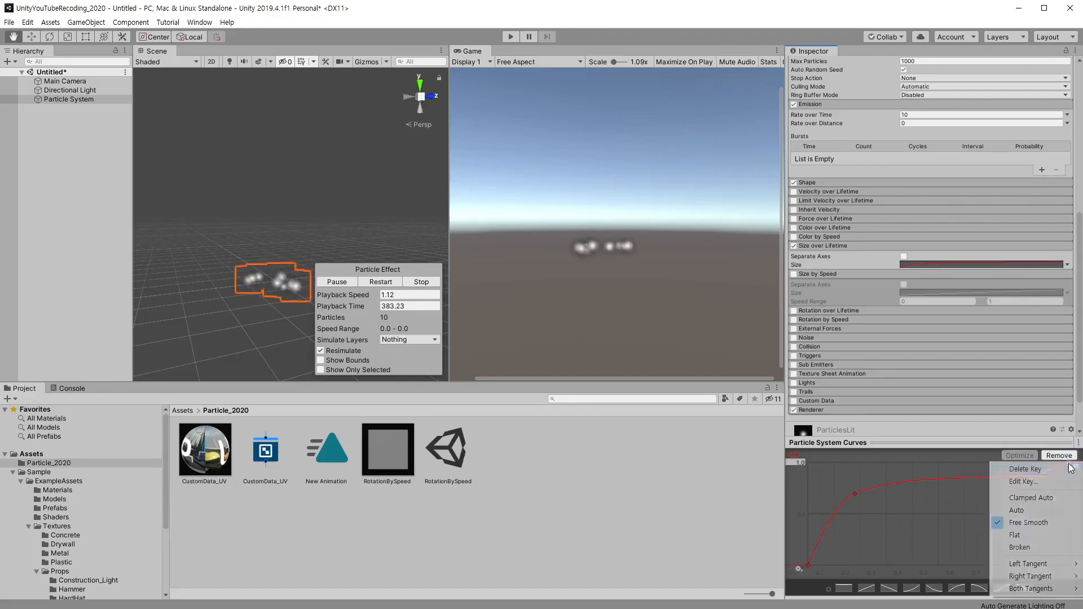
click(1014, 535)
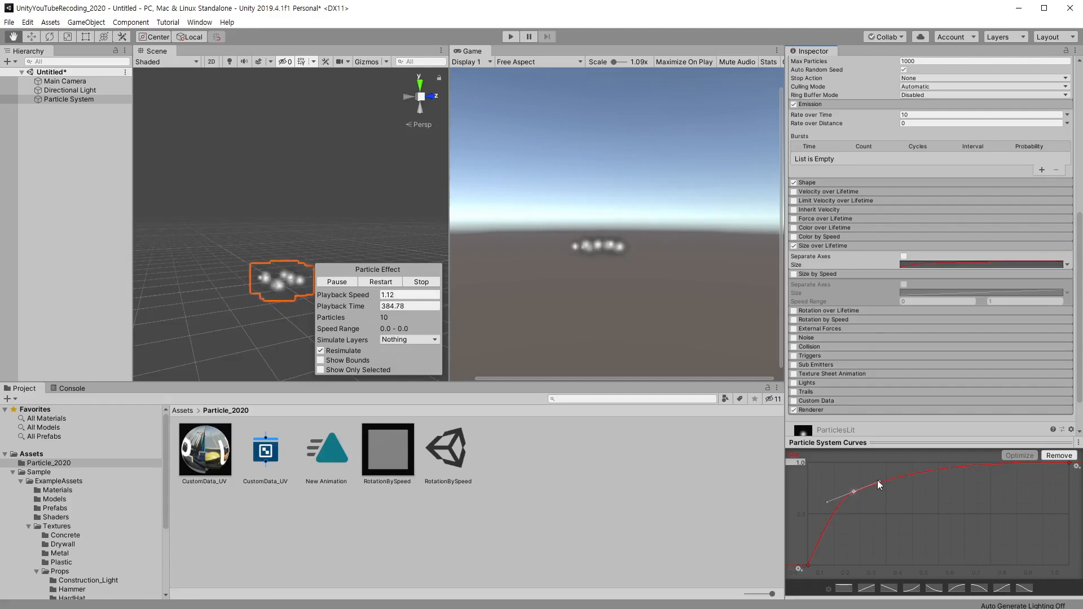
Step: Set the particle system's Start Speed to 4
scroll(891, 265, up, 5)
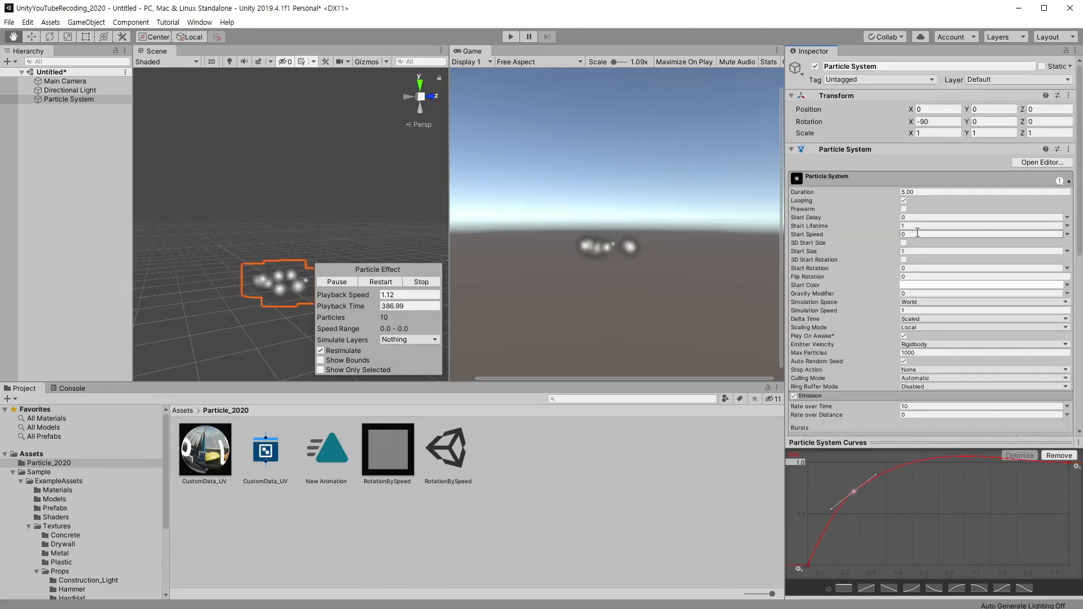
text(4)
key(Return)
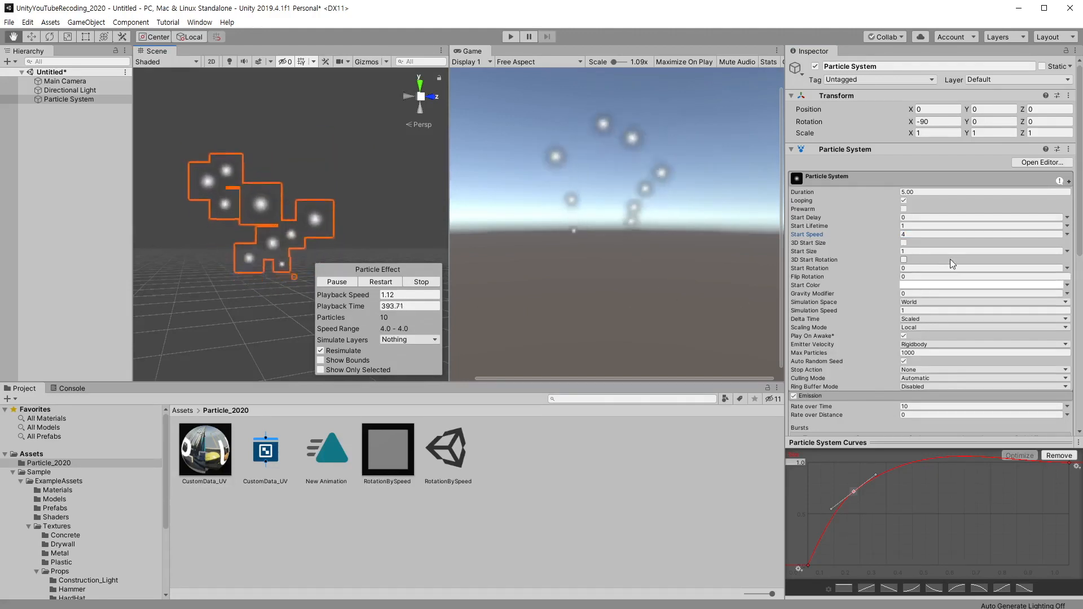
Step: Check the mode options for the Size over Lifetime curve and disable the Size over Lifetime module
scroll(950, 259, down, 5)
click(1067, 252)
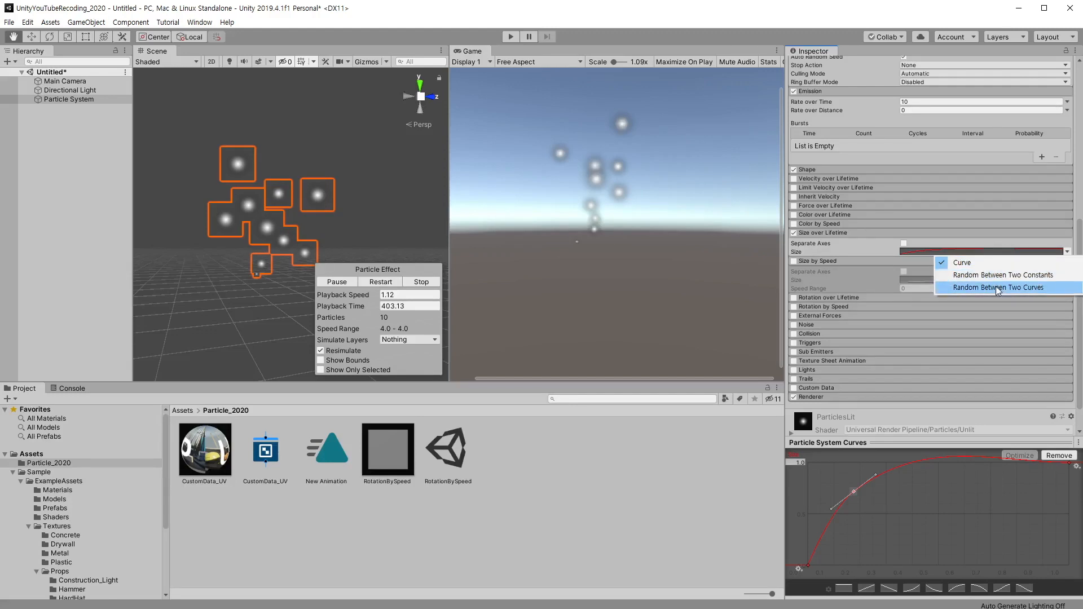
click(819, 274)
click(793, 232)
click(801, 262)
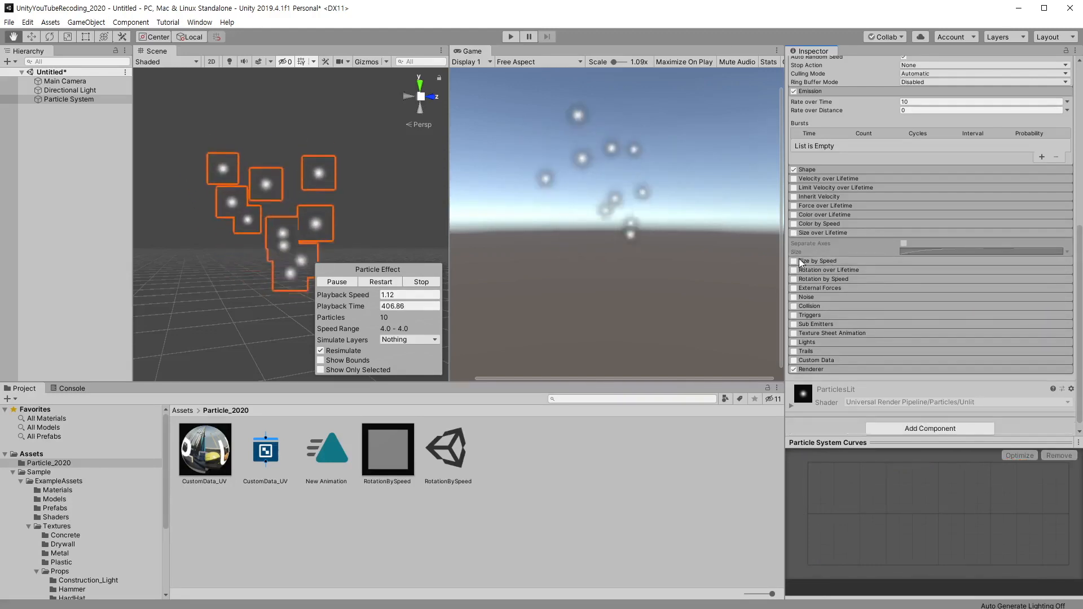
Step: Enable Size by Speed with a Speed Range maximum of 5 and display its Size curve
click(835, 232)
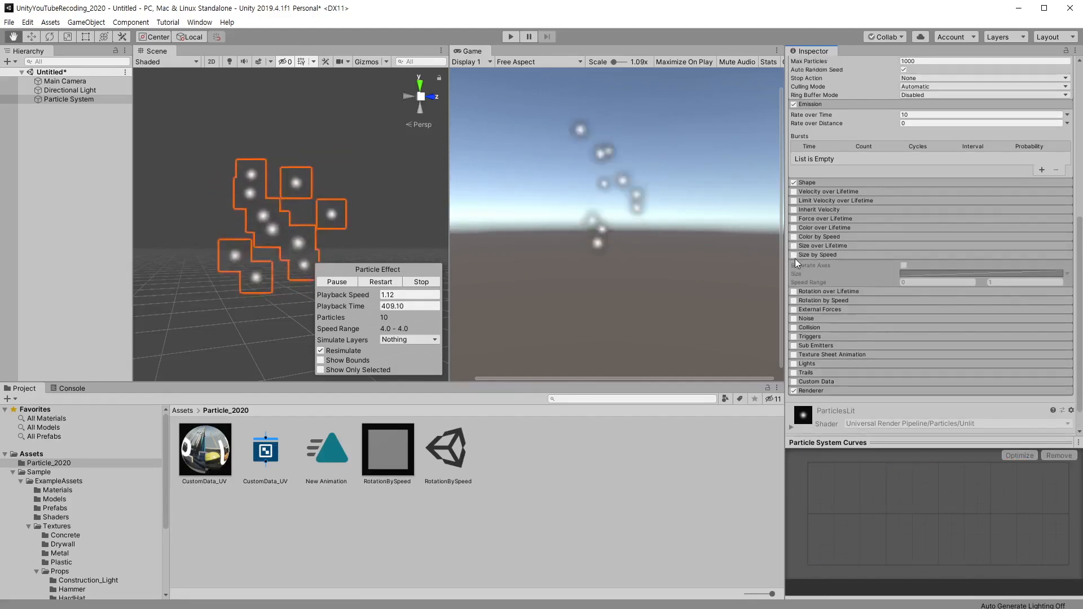
click(794, 256)
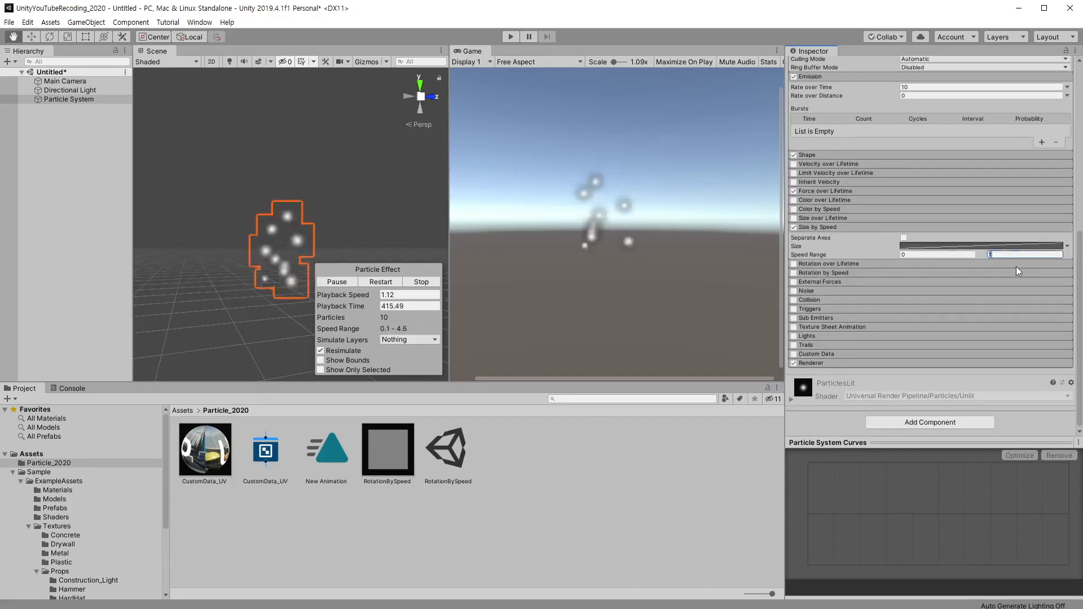
text(5)
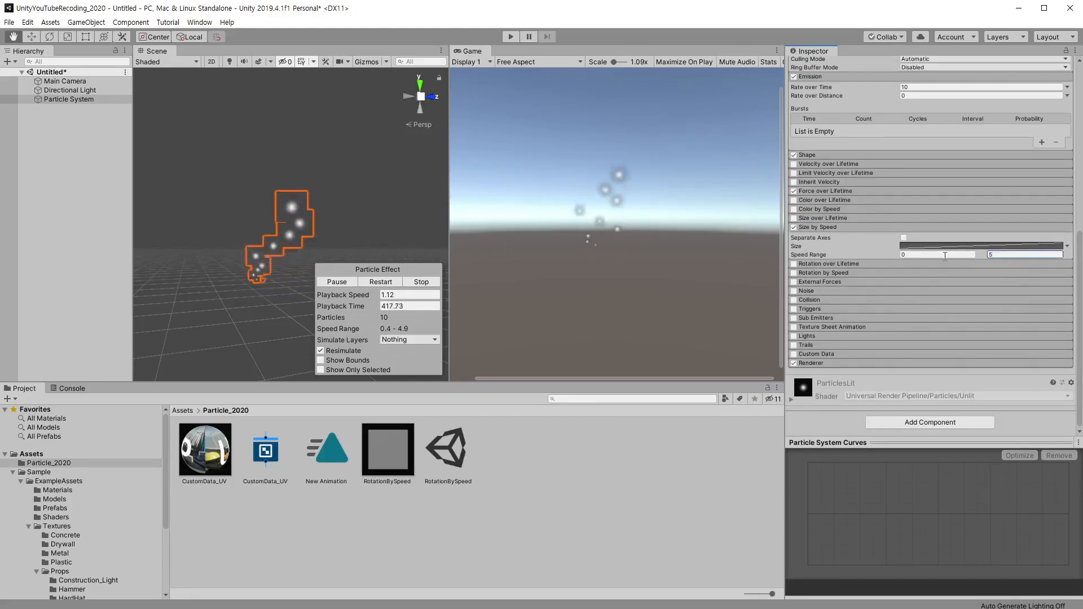
click(946, 247)
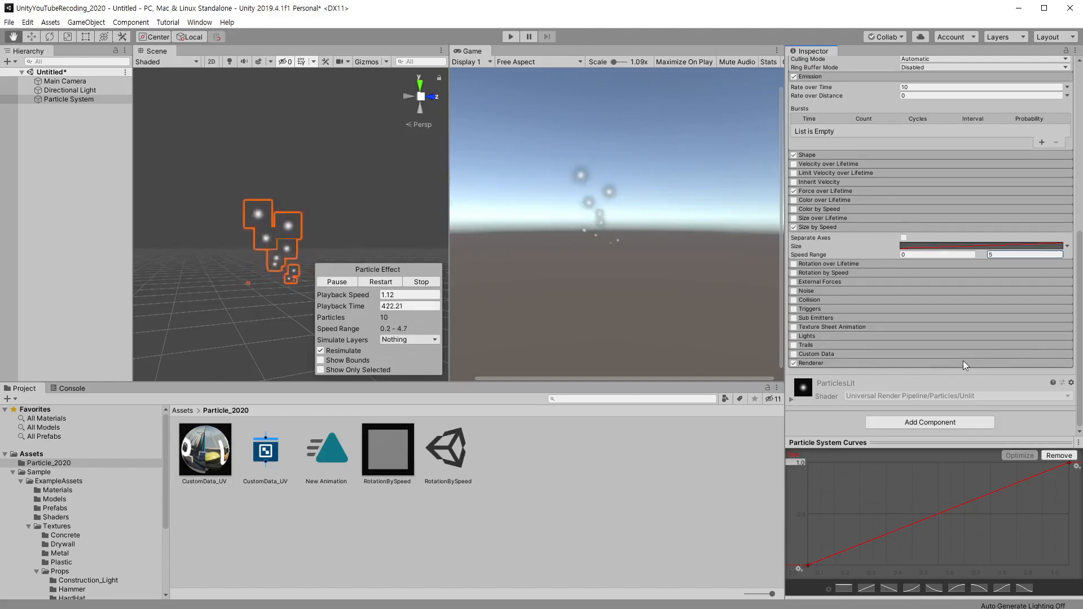
Step: Disable Size by Speed and enable Rotation over Lifetime with Angular Velocity random between the constants -360 and 360
click(794, 227)
click(829, 263)
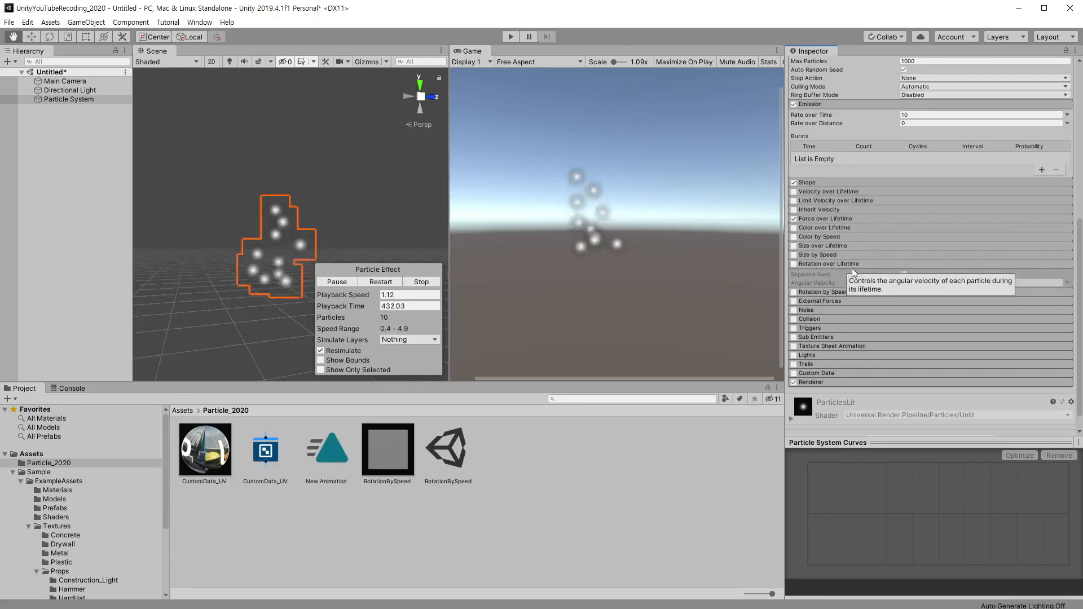
click(838, 293)
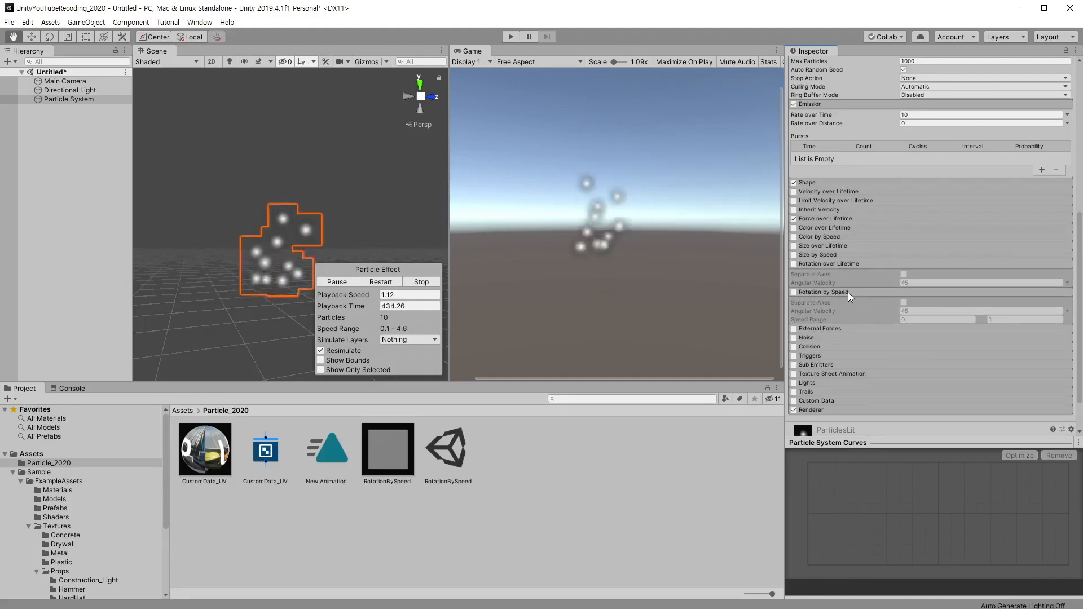
click(793, 264)
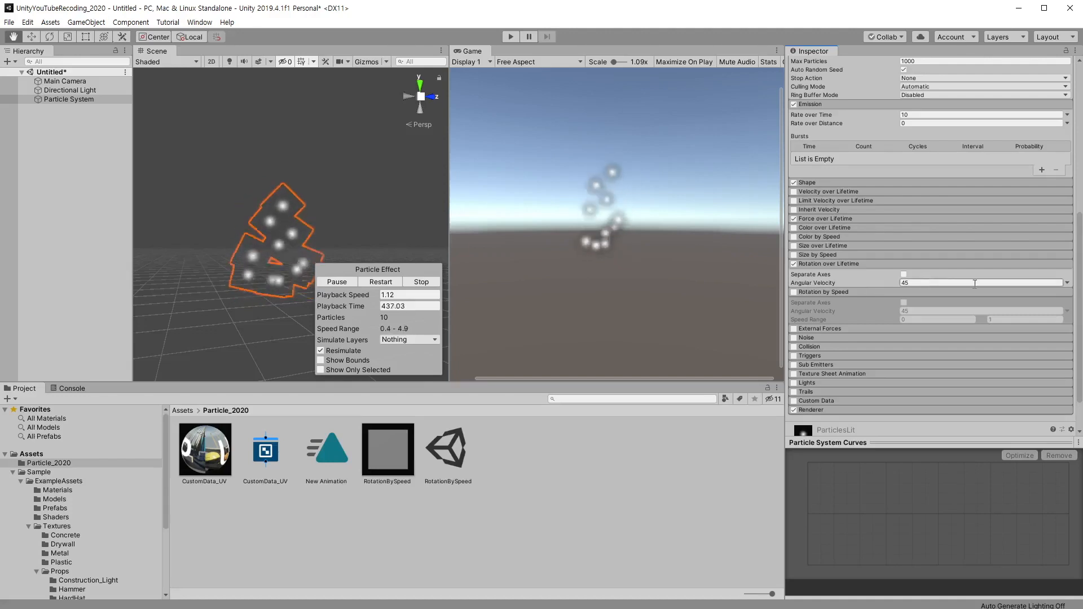
click(1066, 283)
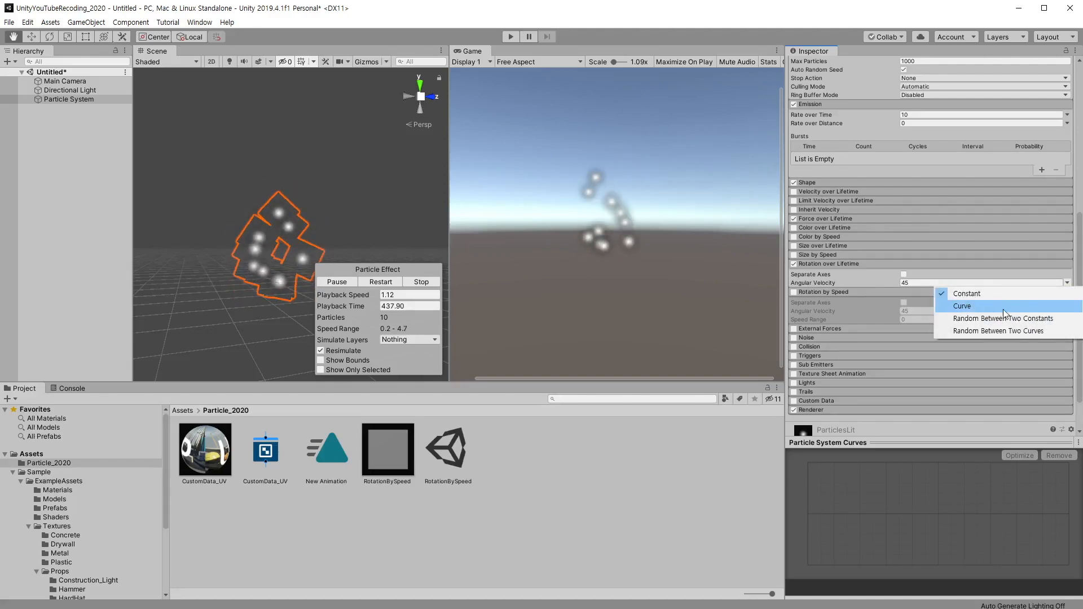
click(991, 318)
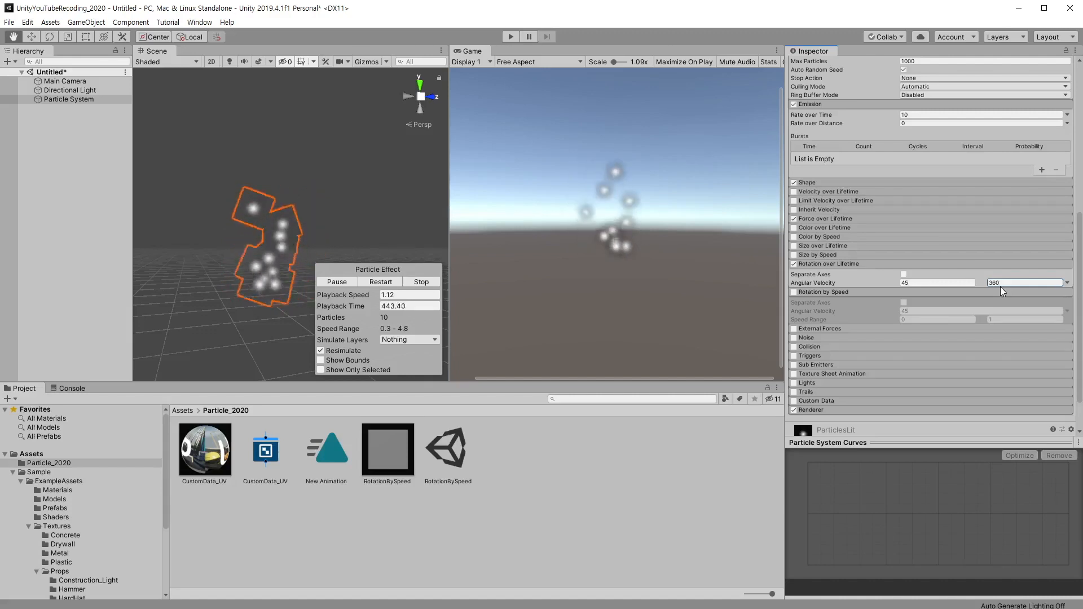
click(936, 283)
text(-360)
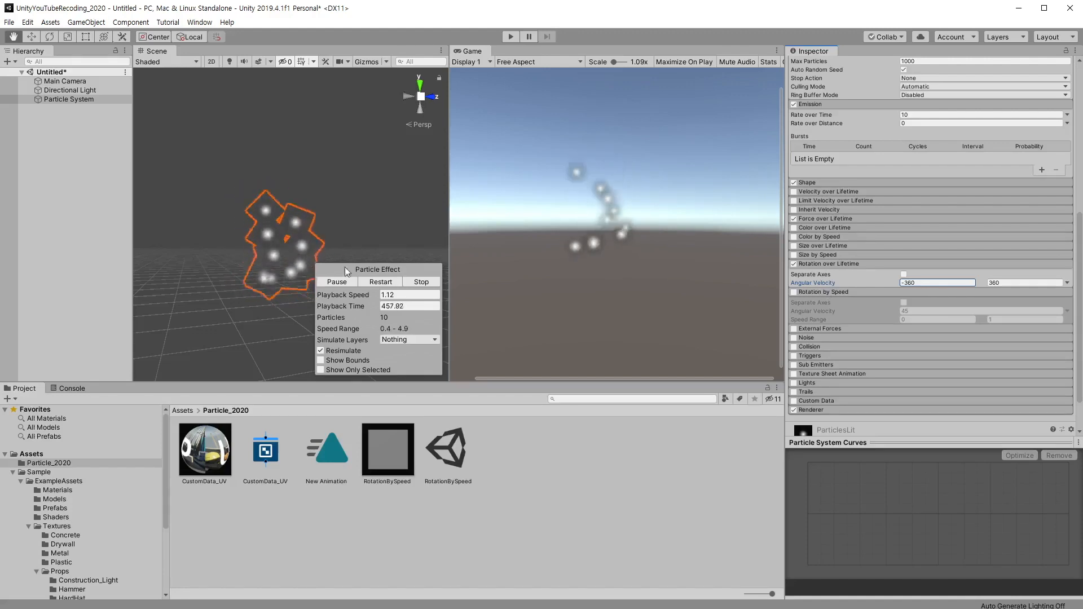
Step: Disable Rotation over Lifetime and enable the Rotation by Speed module
click(793, 264)
click(823, 264)
click(795, 273)
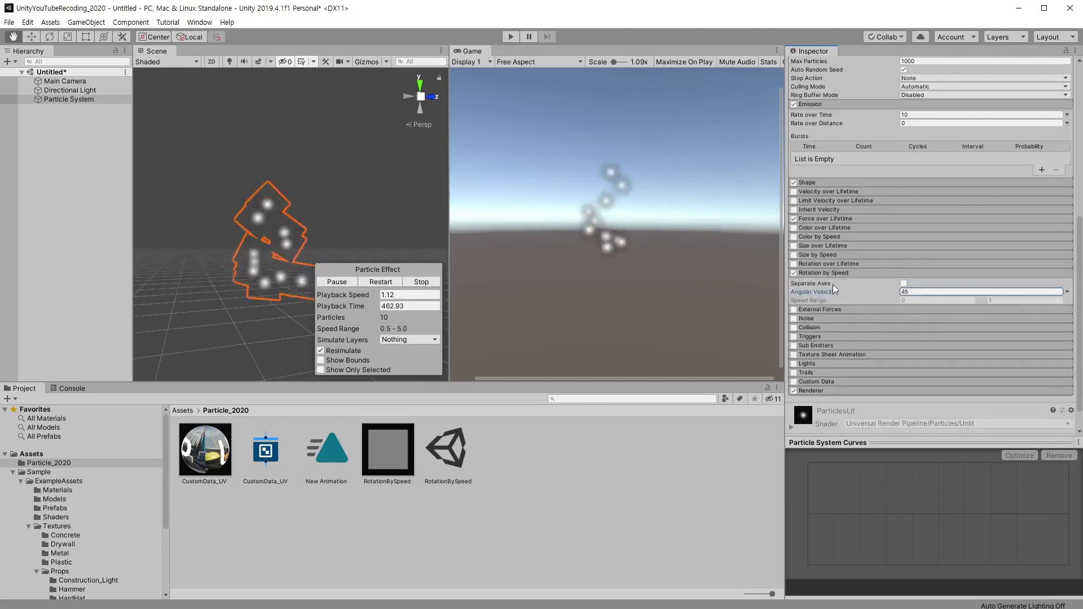
click(823, 290)
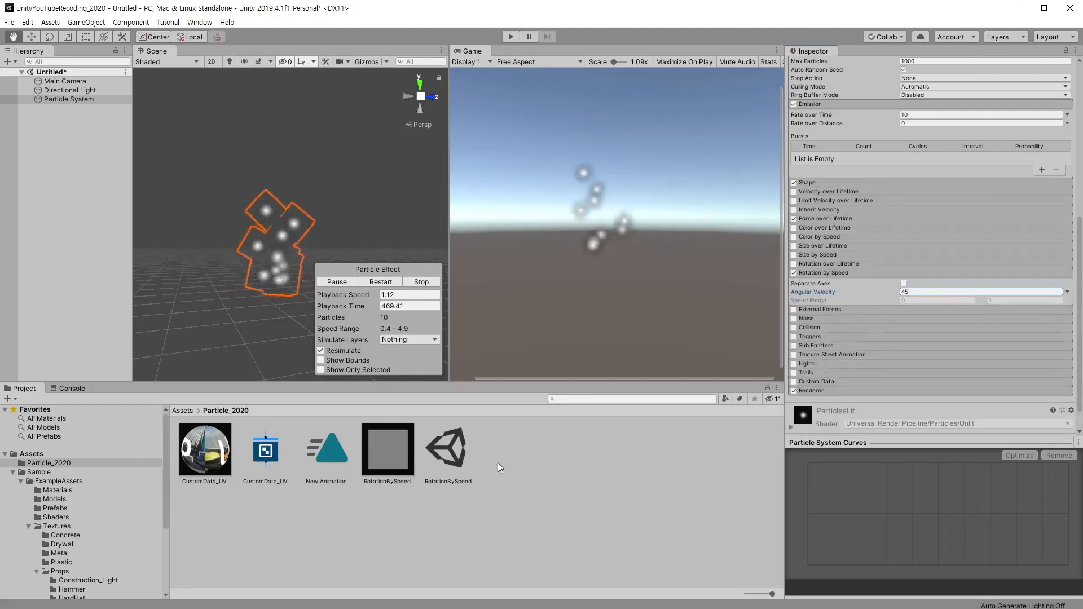
Step: Open the RotationBySpeed scene from the Particle_2020 folder and expand its particle system's Rotation by Speed settings
double_click(450, 468)
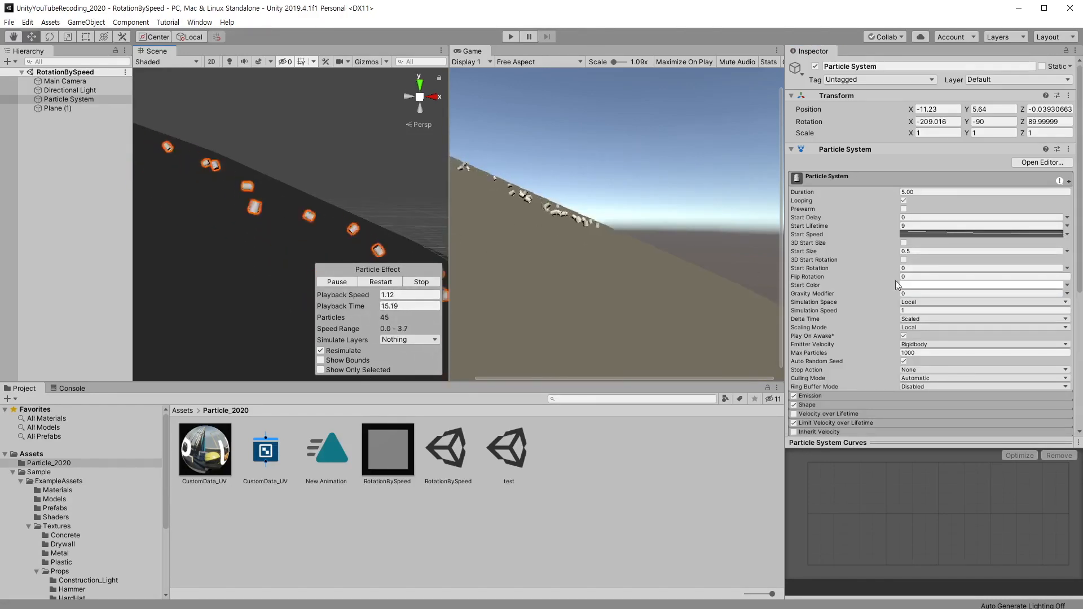
scroll(895, 280, down, 5)
click(827, 275)
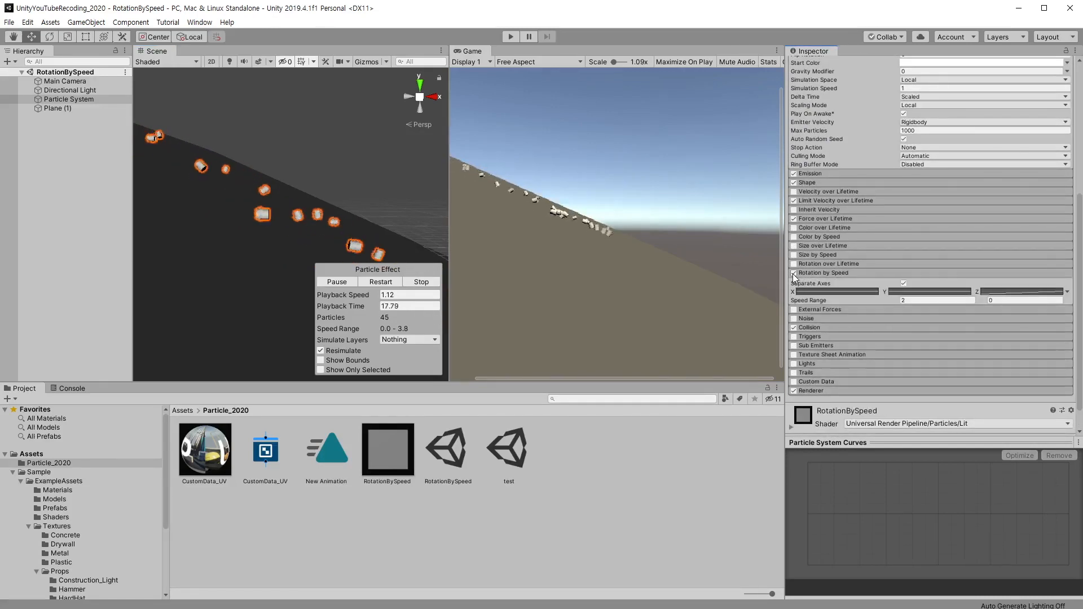
Step: Turn off Rotation by Speed and turn on Rotation over Lifetime, showing its settings, to compare how the particles rotate
click(793, 273)
click(793, 264)
click(819, 262)
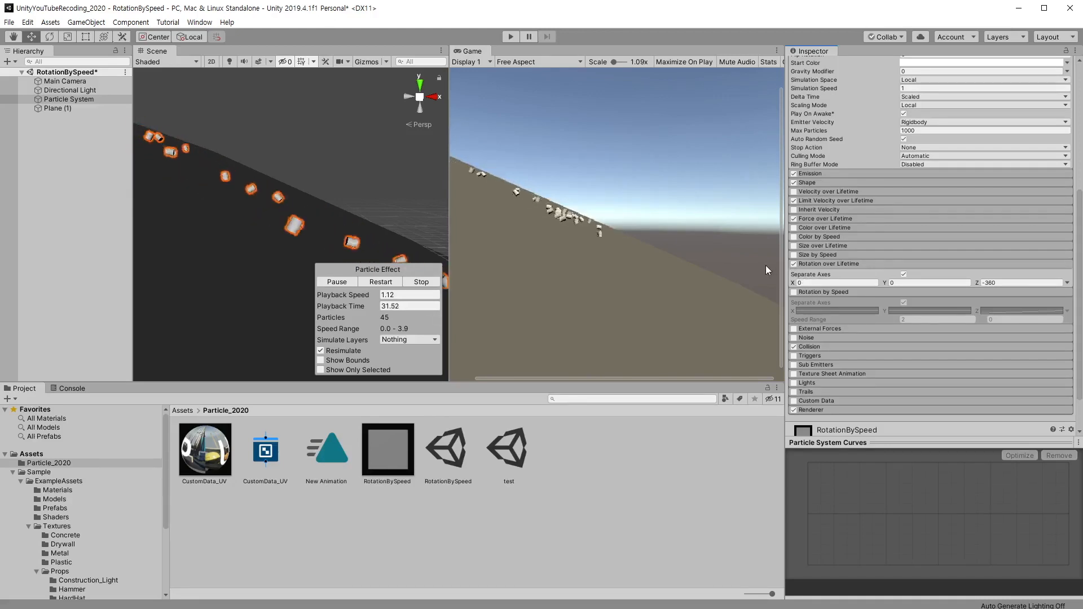
Step: Disable and collapse Rotation over Lifetime and re-enable Rotation by Speed
click(794, 266)
click(811, 263)
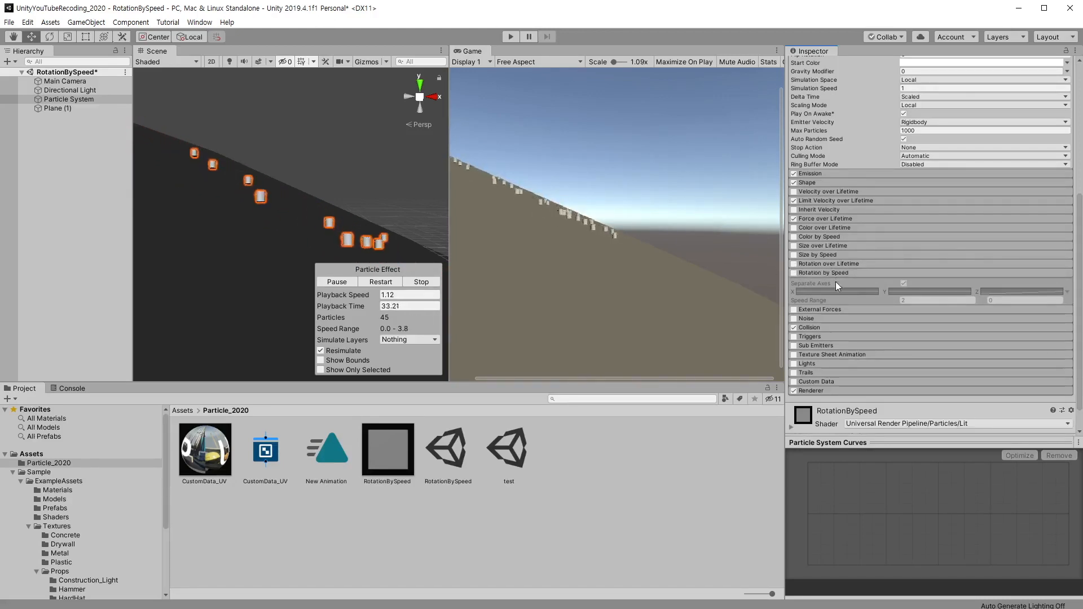
click(794, 273)
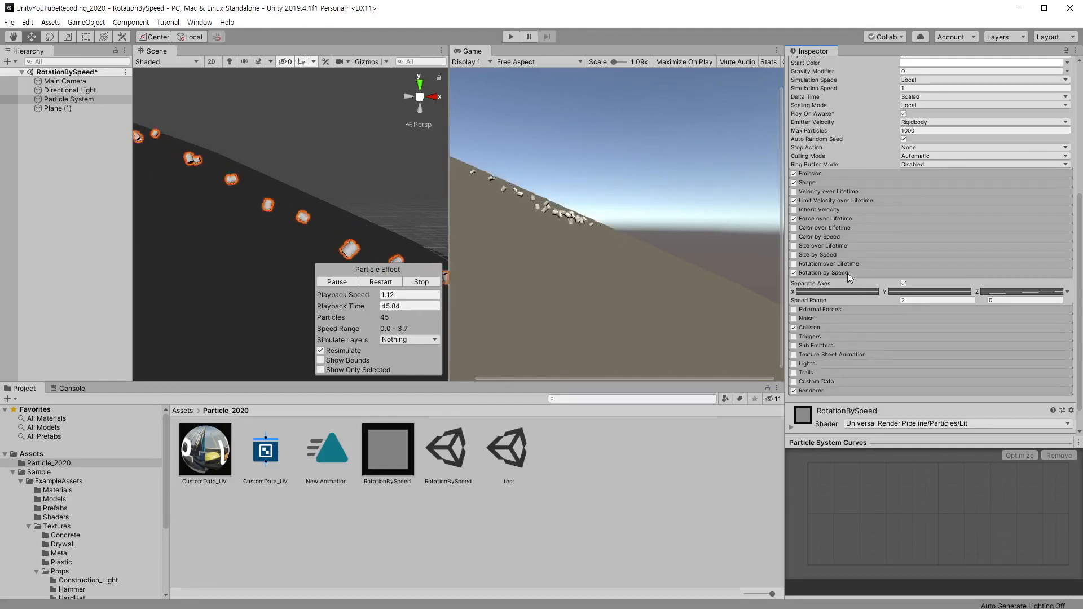
Step: Switch the Rotation by Speed angular velocity mode to Constant and back to Curve
click(1066, 291)
click(966, 302)
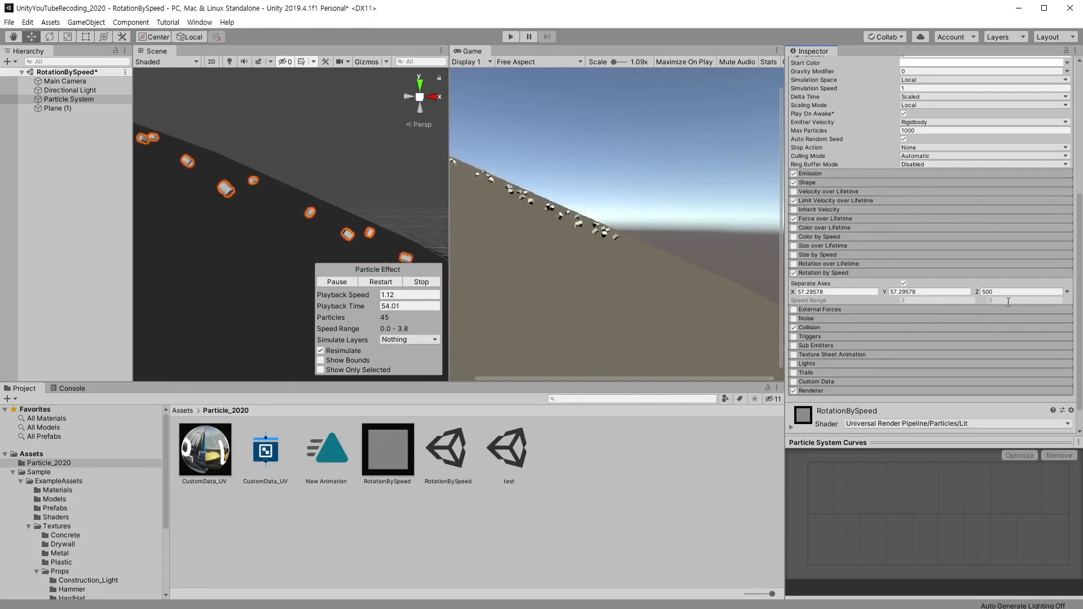
click(1067, 292)
click(966, 316)
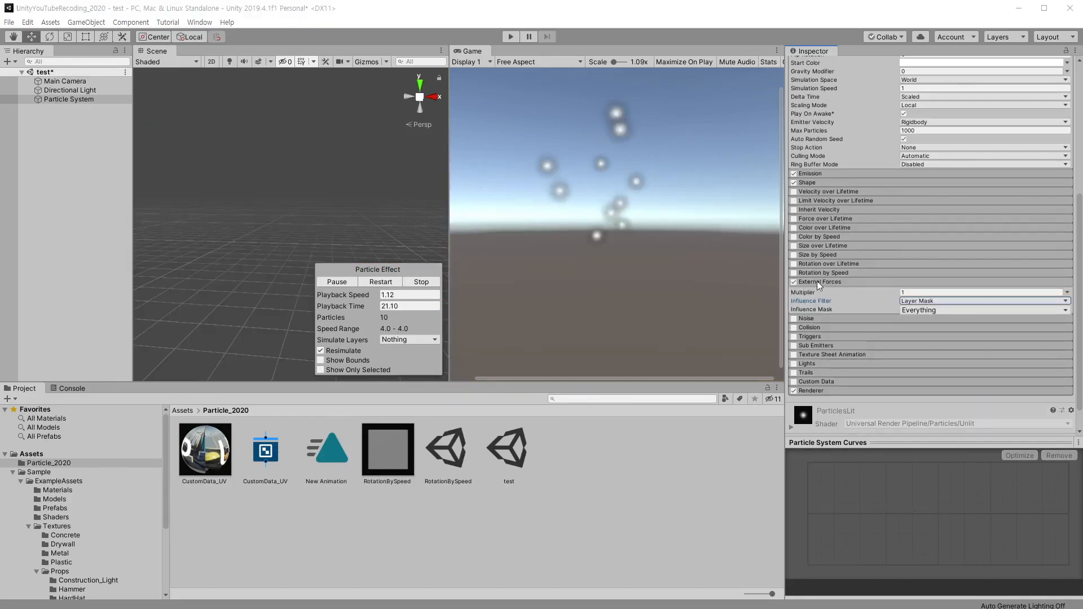
Step: Review the External Forces module's settings in the test scene and disable the module
click(839, 281)
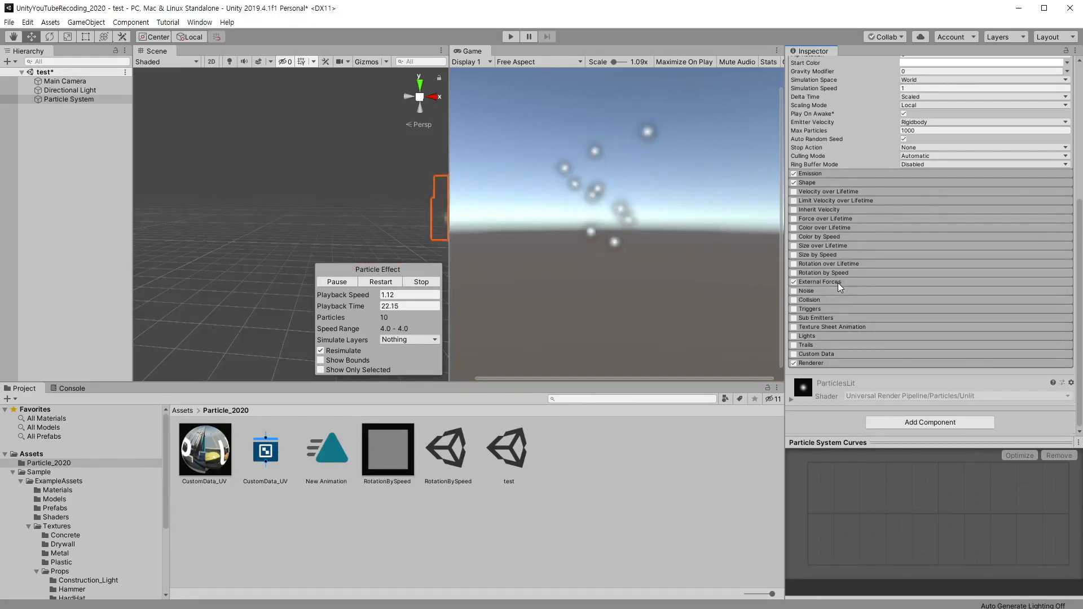
click(838, 285)
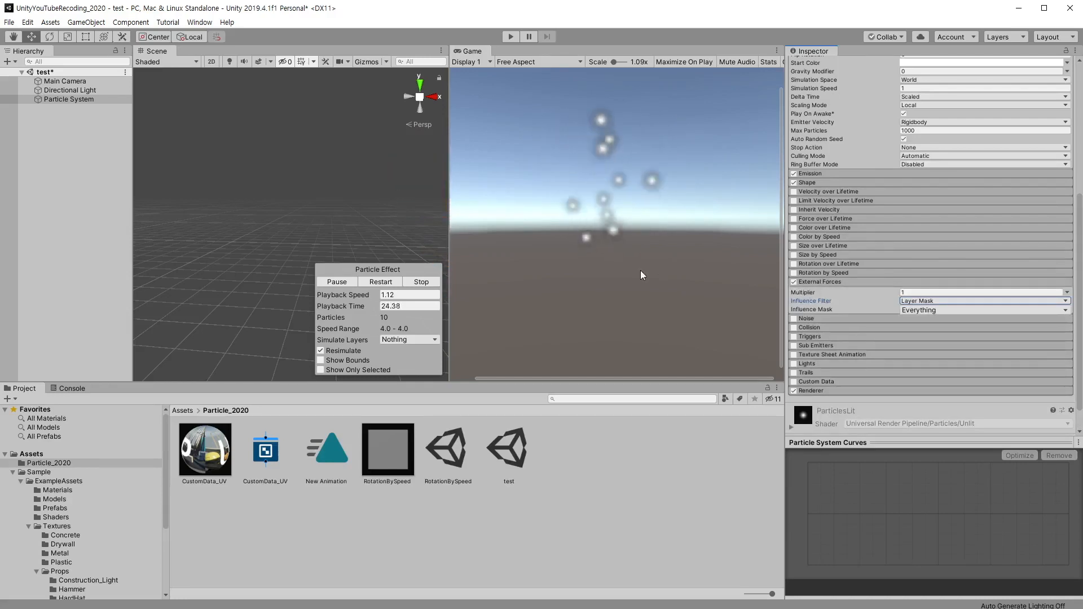
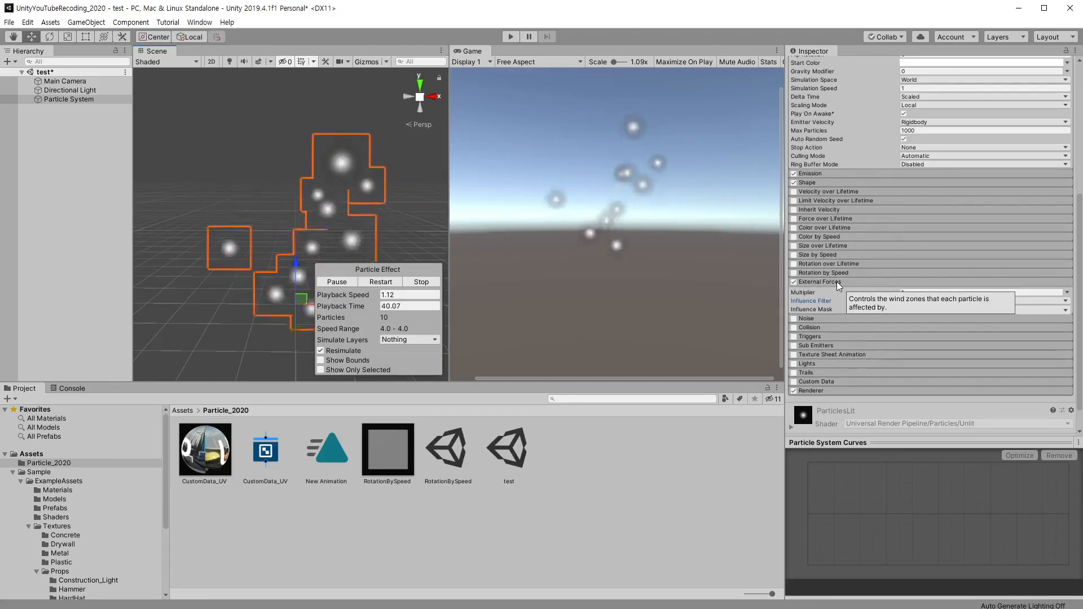
click(838, 283)
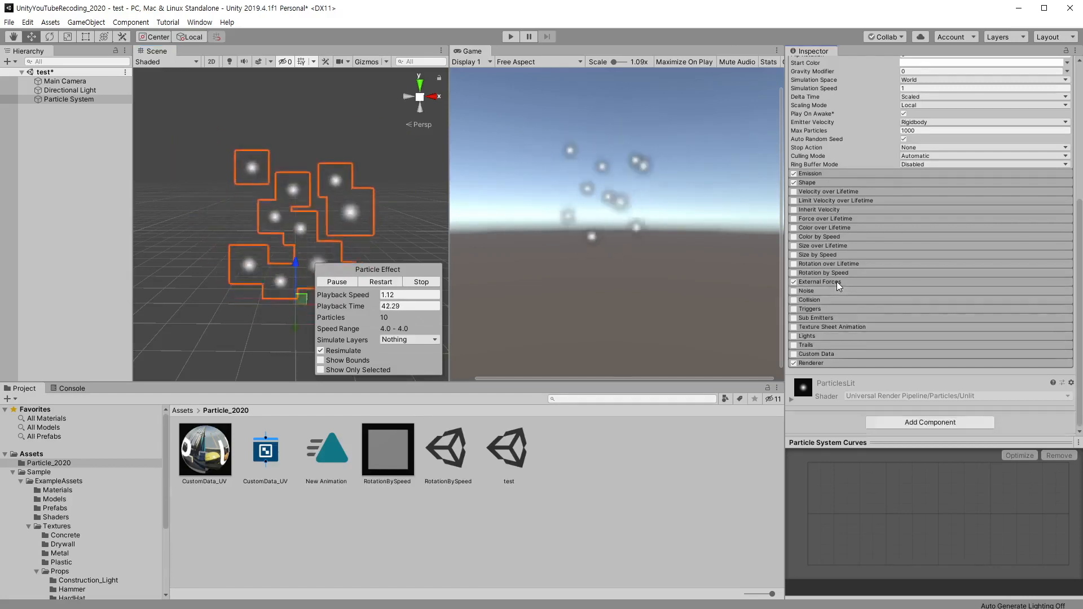
click(795, 283)
Step: Enable the Noise module with its settings expanded and check the Velocity over Lifetime settings for comparison
click(814, 291)
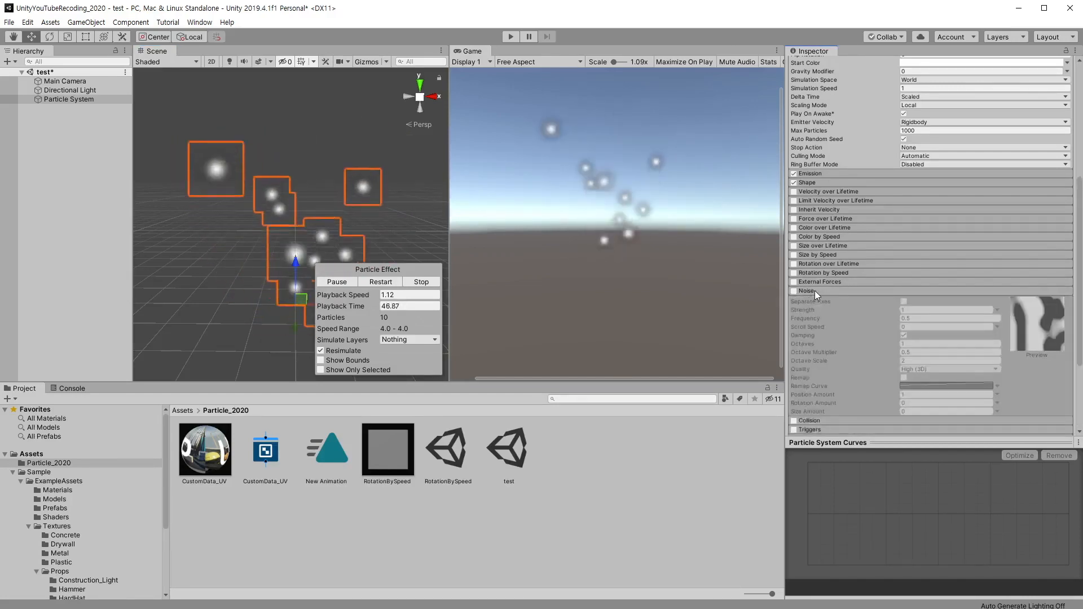
click(795, 291)
scroll(367, 209, down, 5)
alt+drag(367, 208, 316, 231)
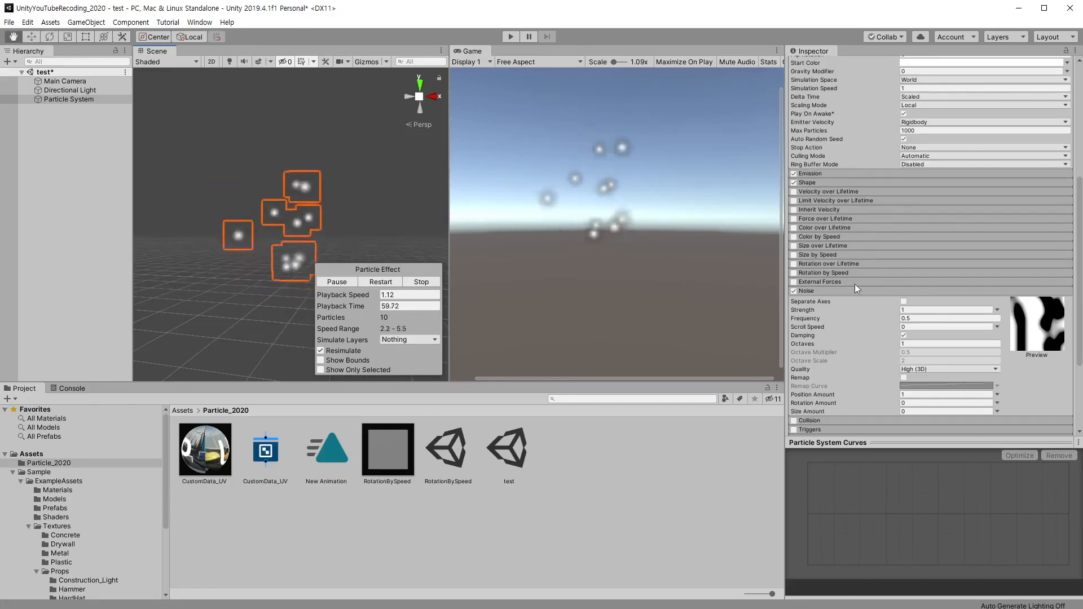
click(857, 190)
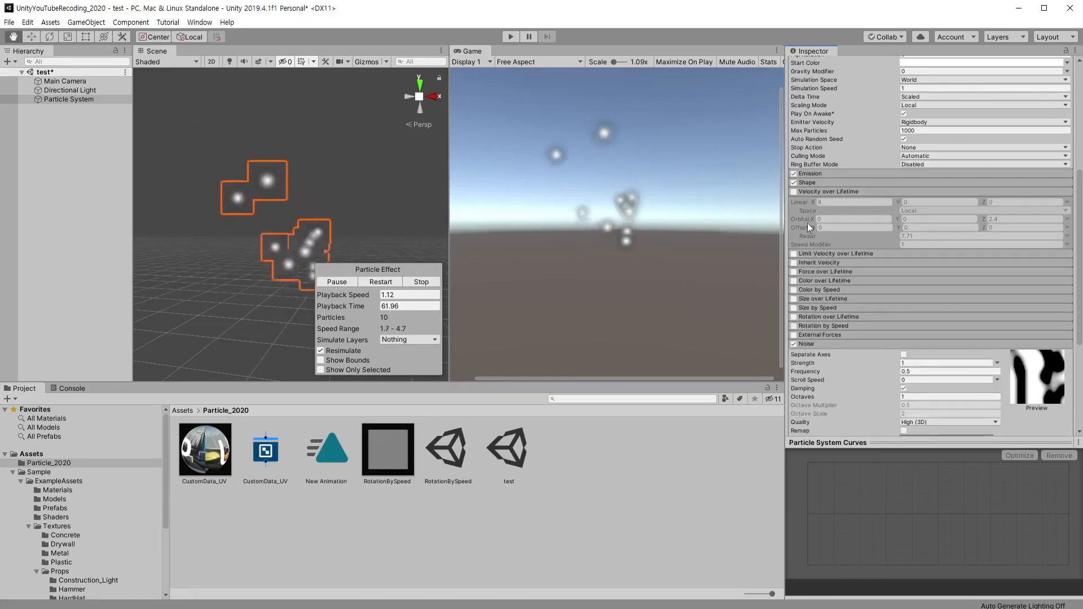
click(825, 193)
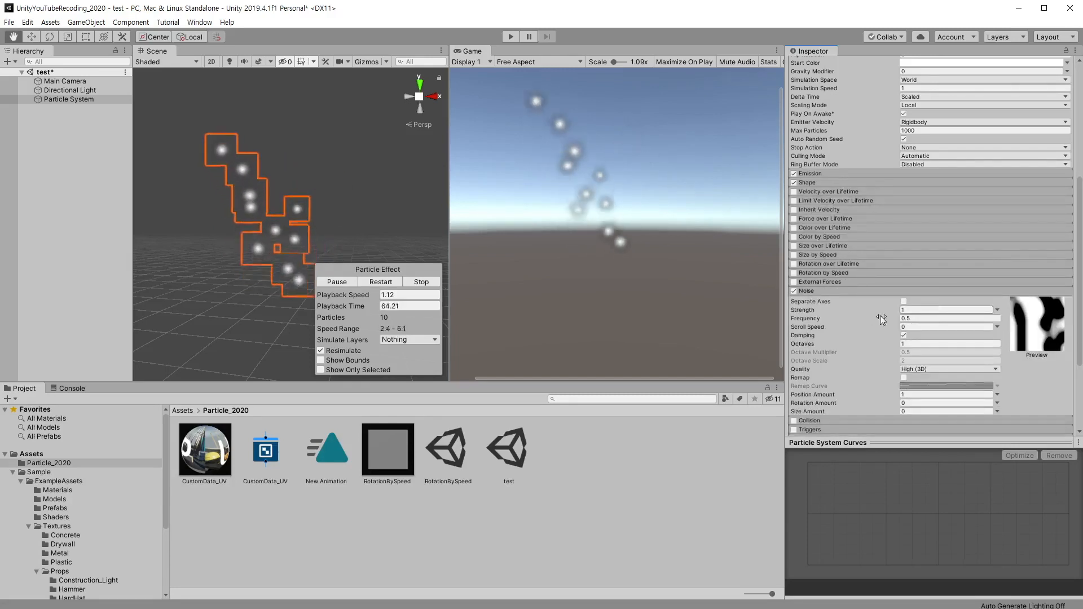
Step: Try out the Noise Strength, keeping it at 1, and set Frequency to 1.44 and Scroll Speed to 0.8
drag(836, 309, 823, 313)
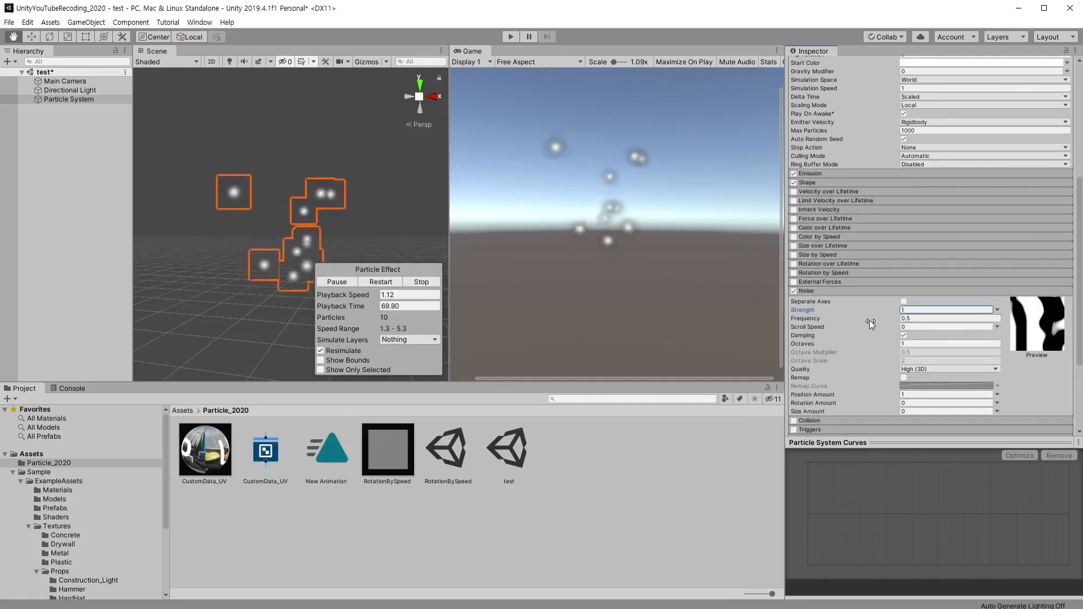
drag(810, 321, 827, 322)
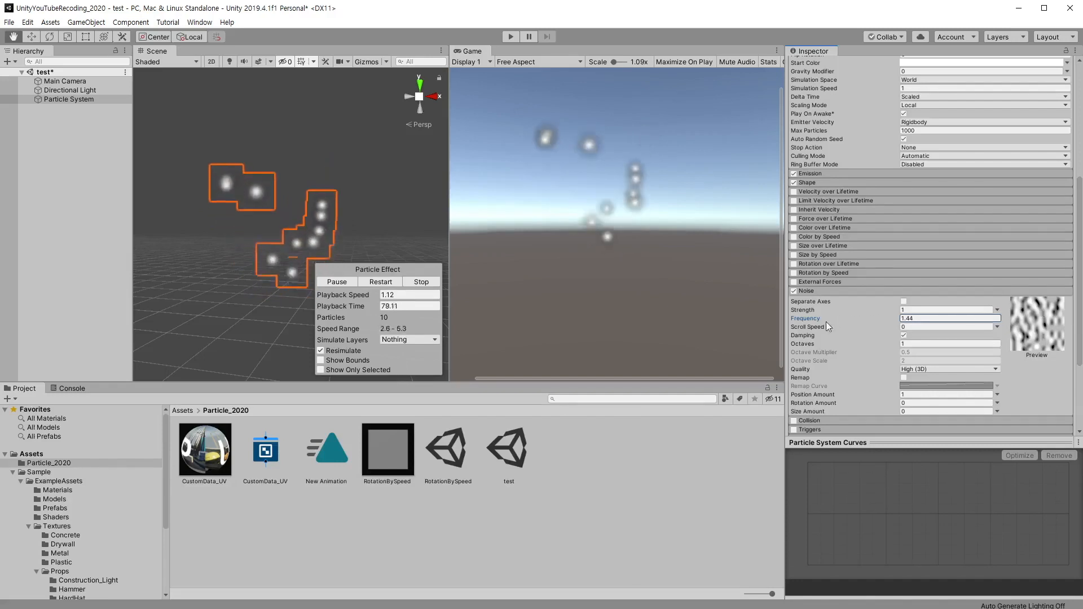
drag(811, 328, 825, 324)
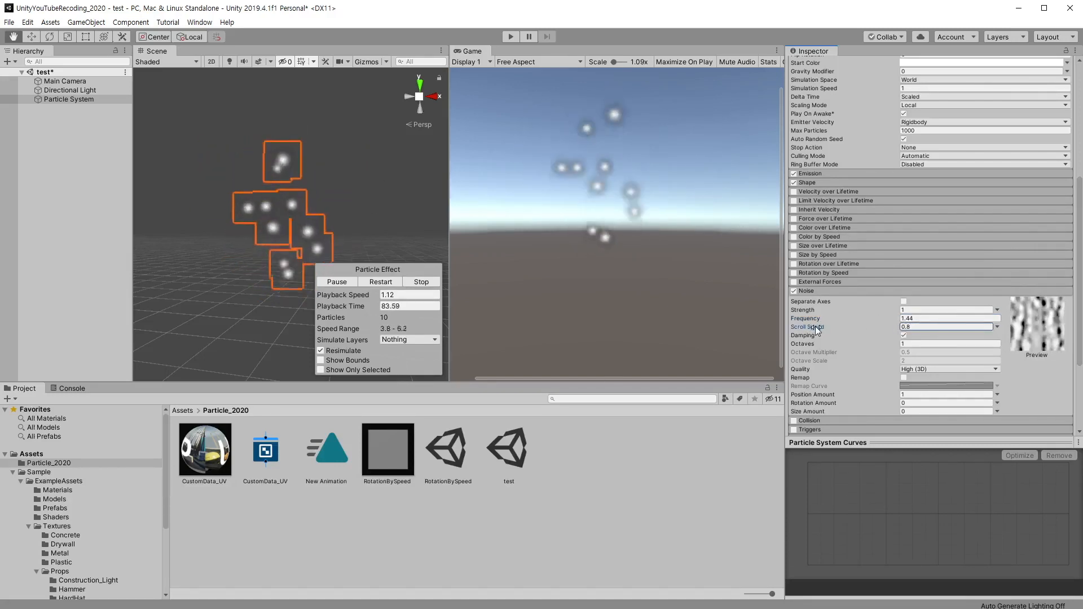
Step: Undo the last changes to the noise Frequency and Scroll Speed
key(ctrl+z)
key(ctrl+z)
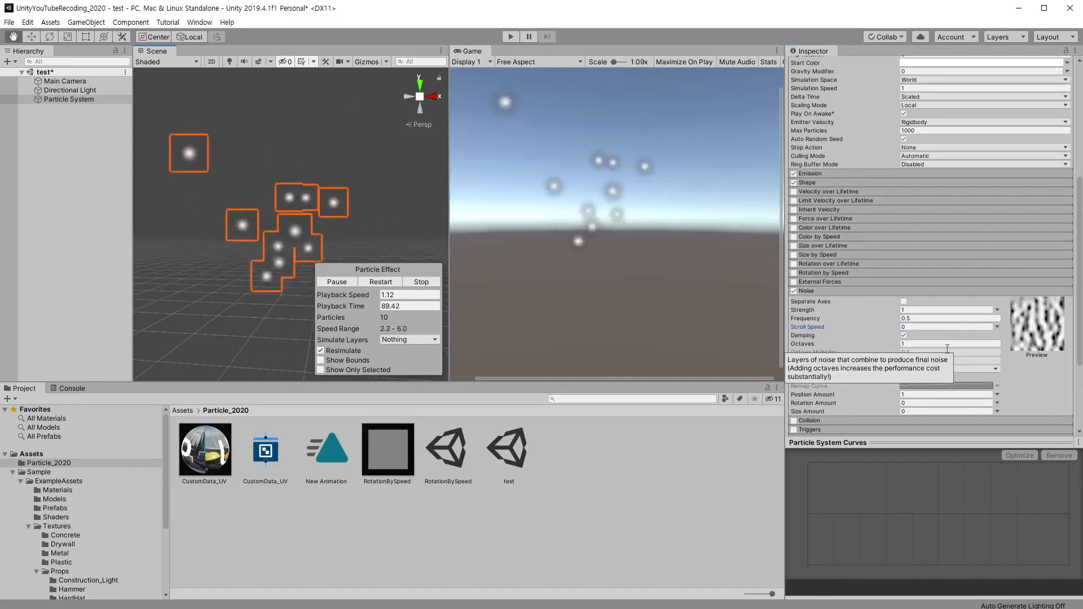
Step: Try the noise Quality at Medium (2D) and Low (1D), and return it to High (3D)
scroll(983, 378, down, 5)
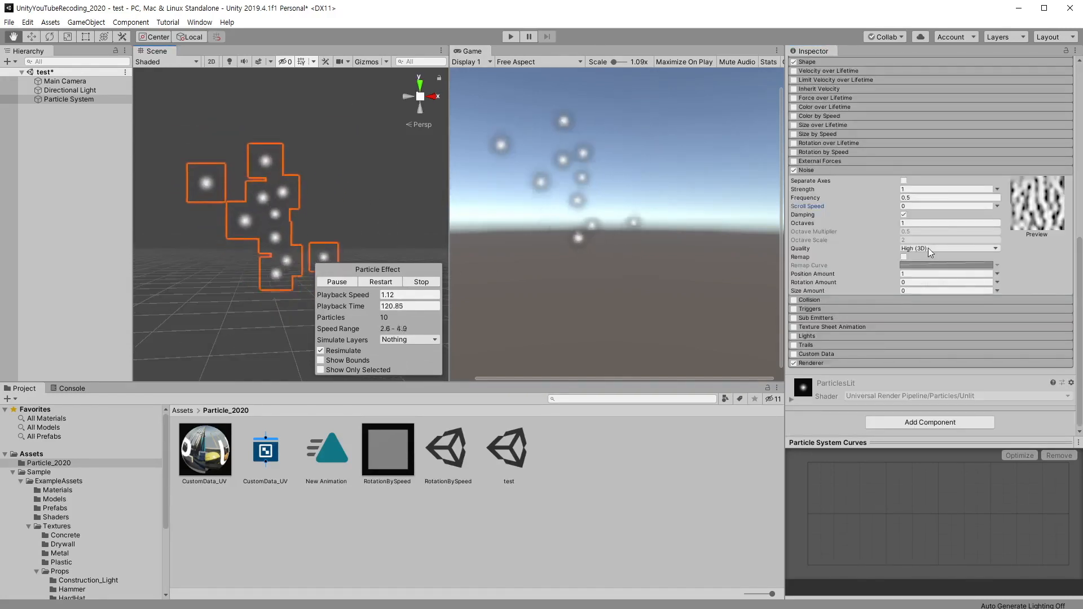
click(929, 248)
click(951, 272)
click(926, 250)
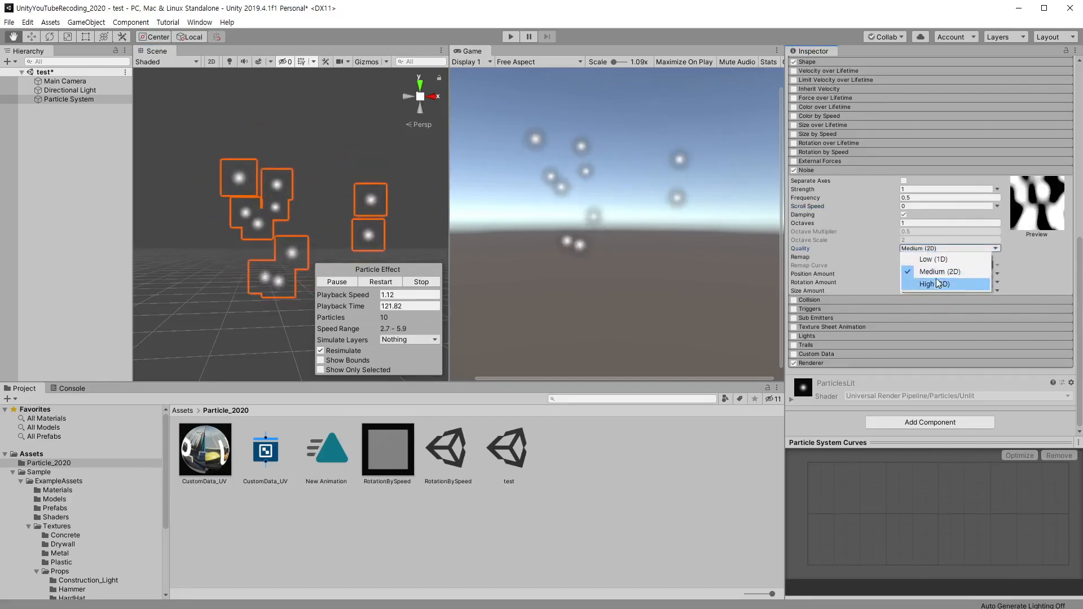
click(934, 259)
click(925, 249)
click(935, 284)
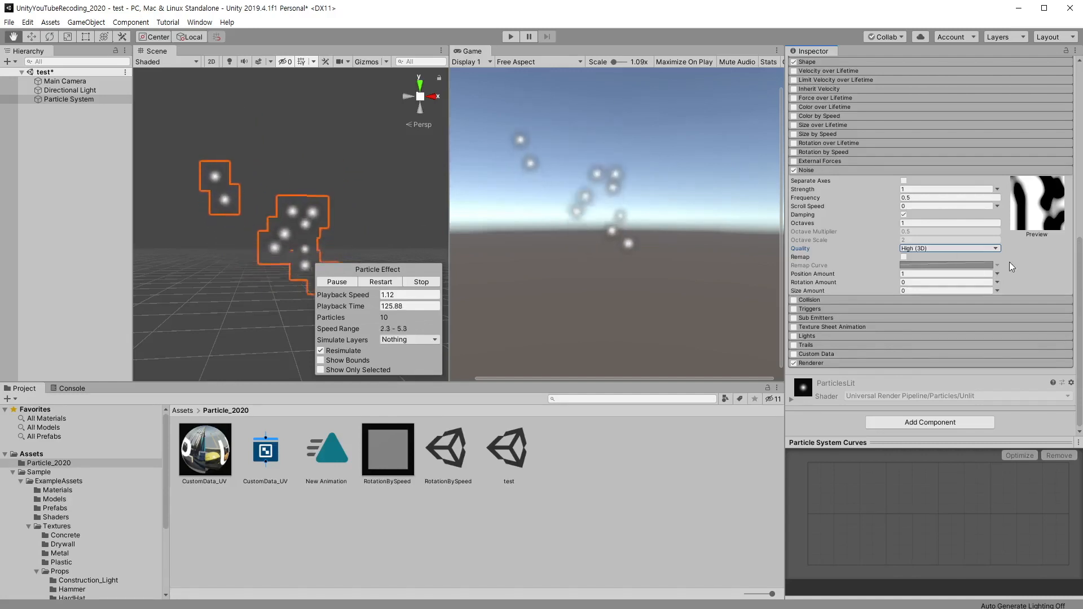
Step: Enable Remap in the Noise module, and try a different Rotation Amount before undoing it
click(904, 258)
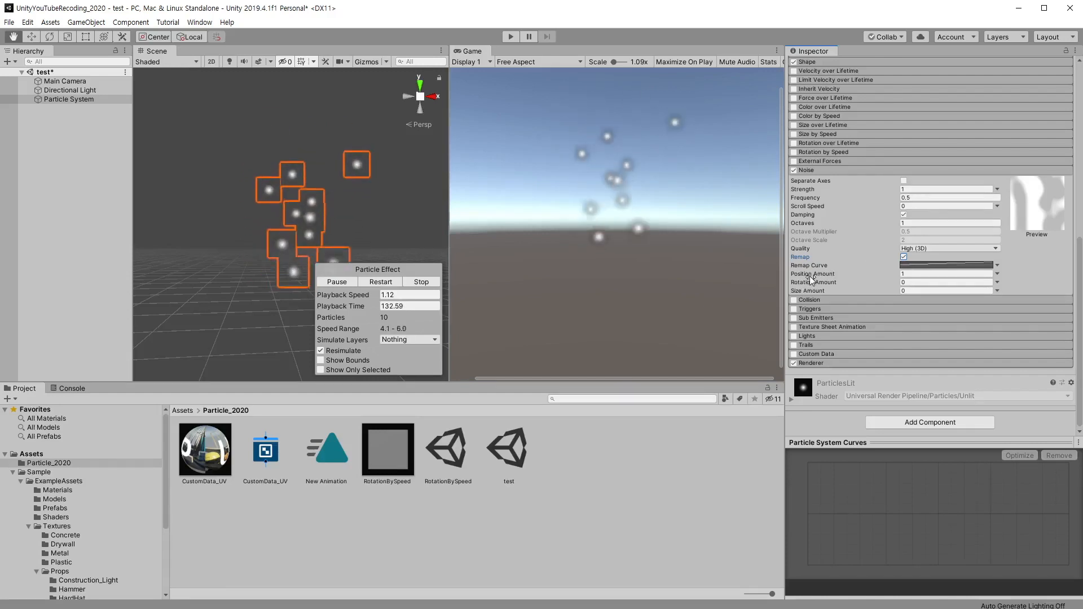
drag(806, 275, 978, 285)
key(ctrl+z)
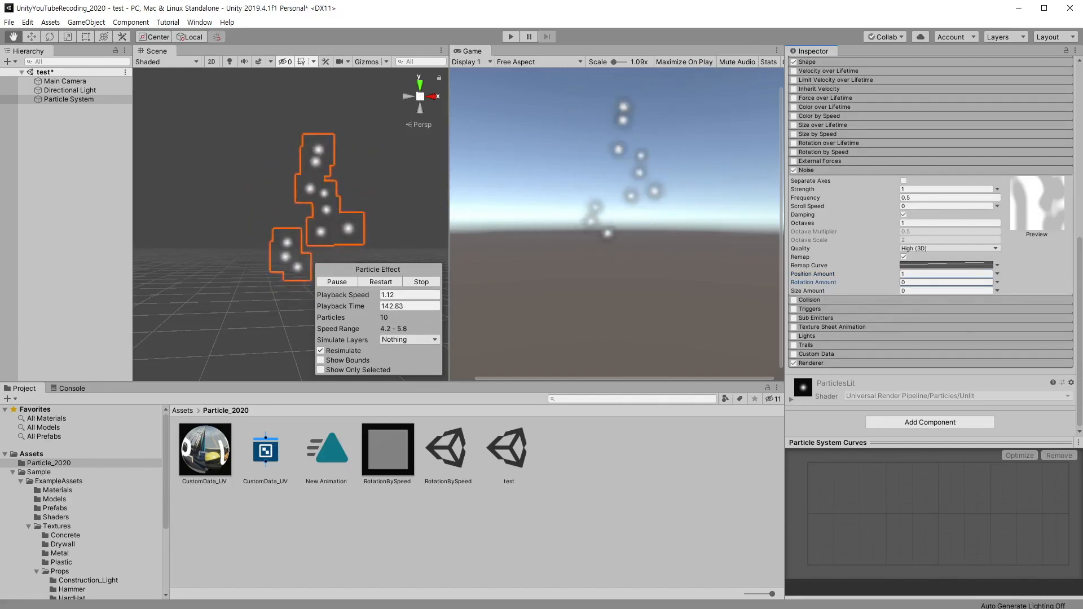
Step: Try a noise Size Amount of 2.99, reset it to 0 and turn Remap off
drag(806, 293, 860, 294)
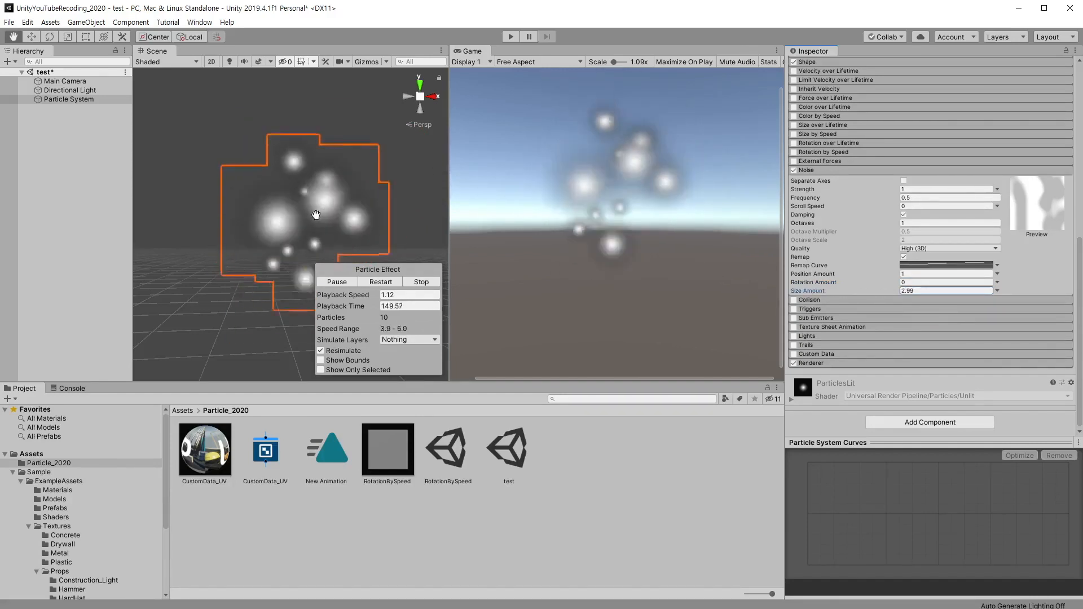
click(952, 291)
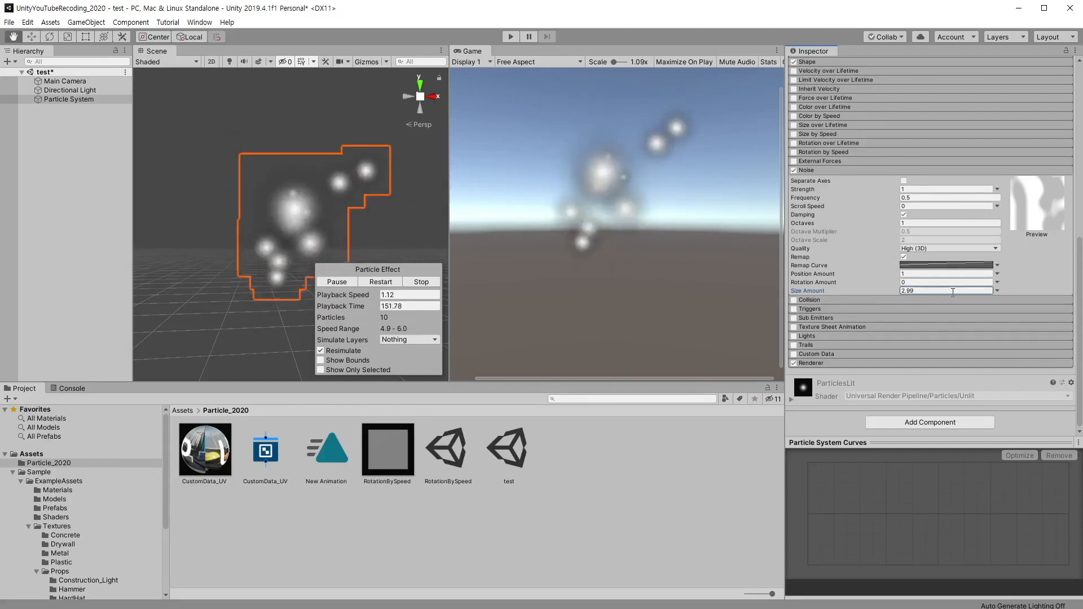
text(0)
click(904, 257)
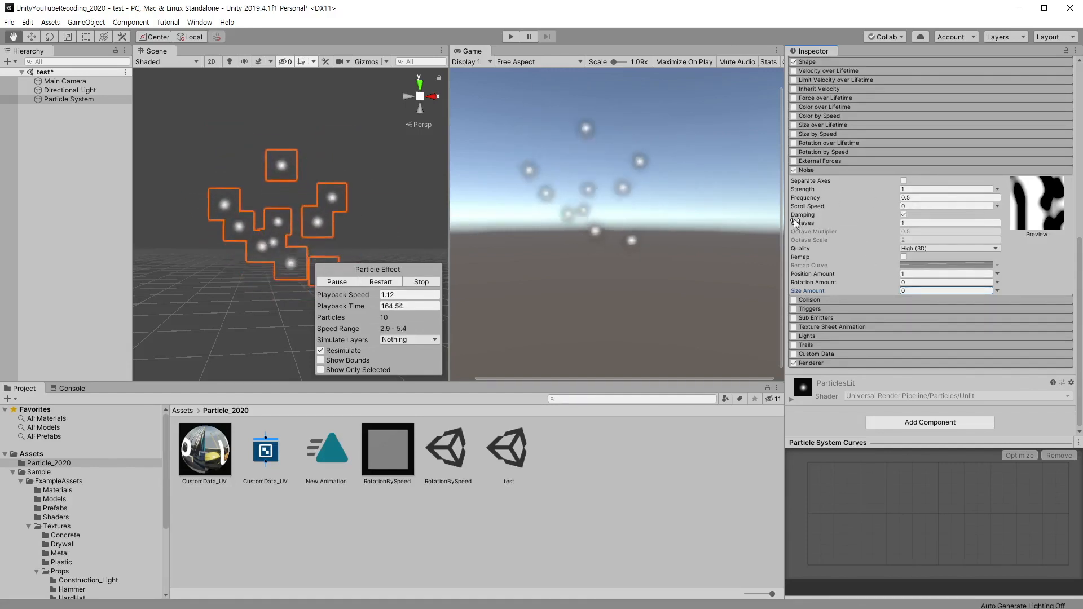
Step: Turn off the particle system's Noise module and turn on its Collision module
click(808, 169)
click(794, 292)
click(808, 300)
click(795, 301)
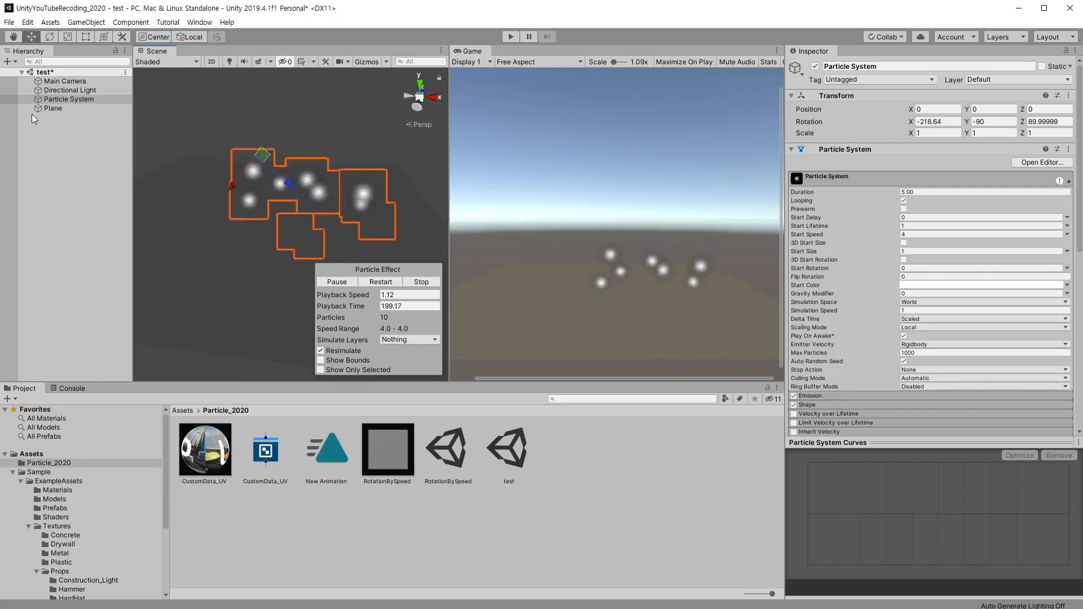
Step: Select the Plane in the scene and scale it up uniformly beneath the particles
double_click(51, 108)
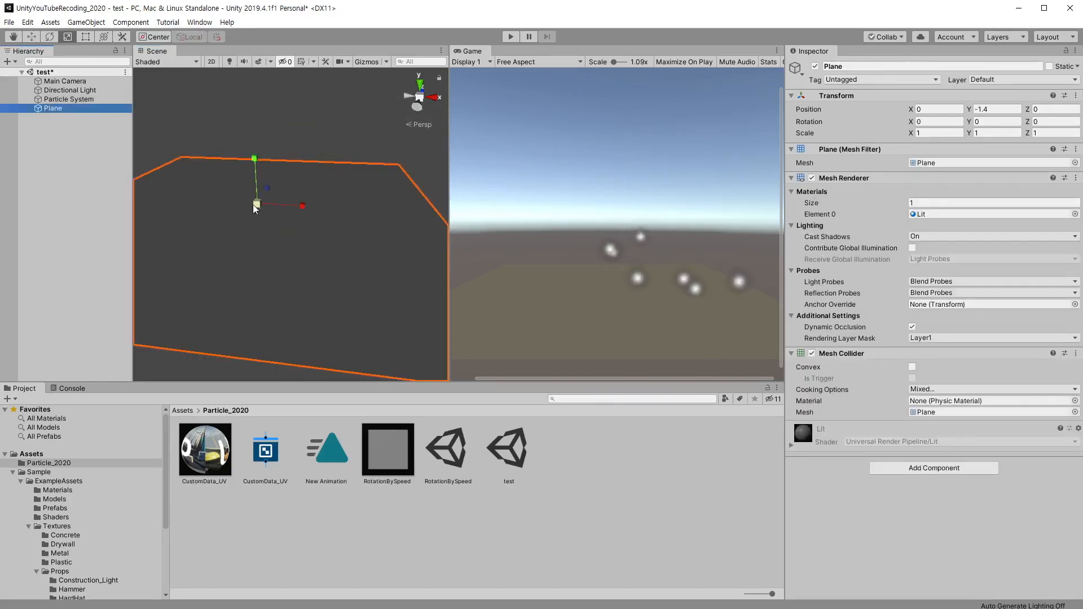
click(276, 205)
key(w)
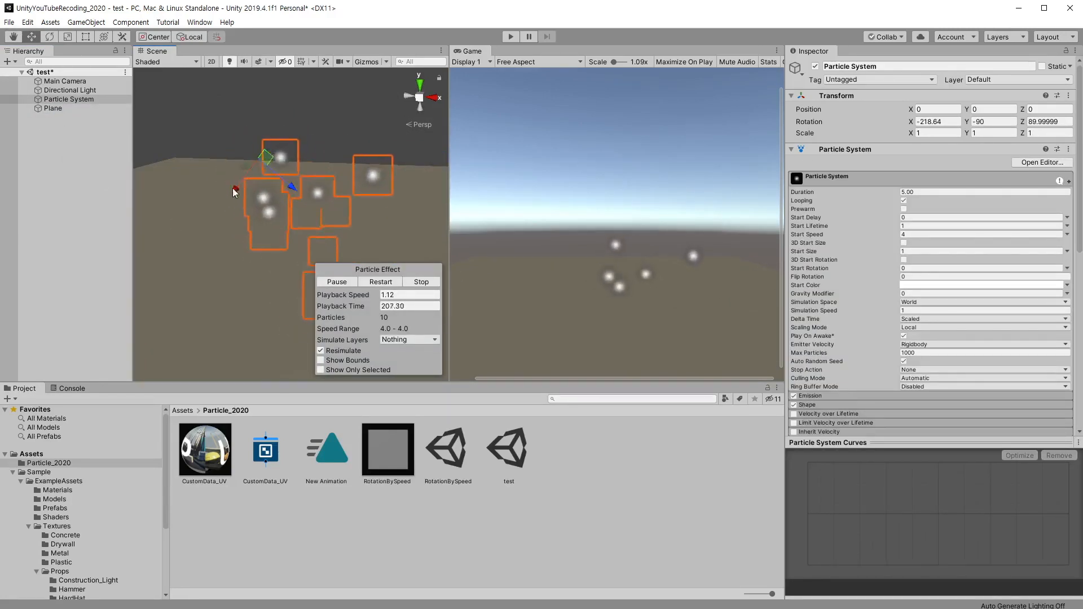
Step: Assign the scene's Plane as the collision plane in the particle system's Collision module
key(alt)
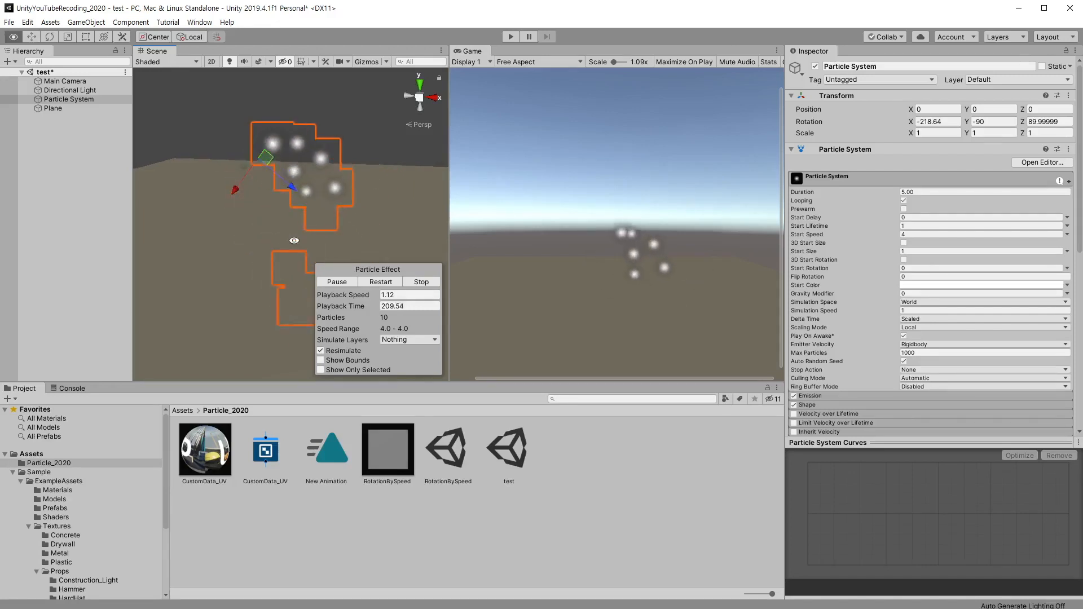
alt+drag(294, 240, 334, 246)
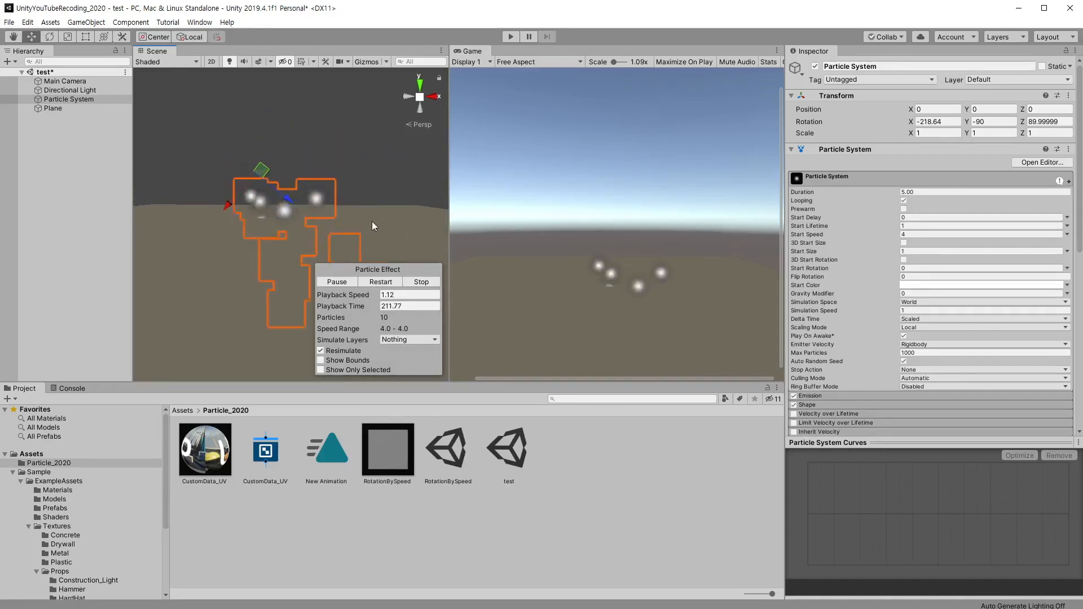
scroll(839, 193, down, 10)
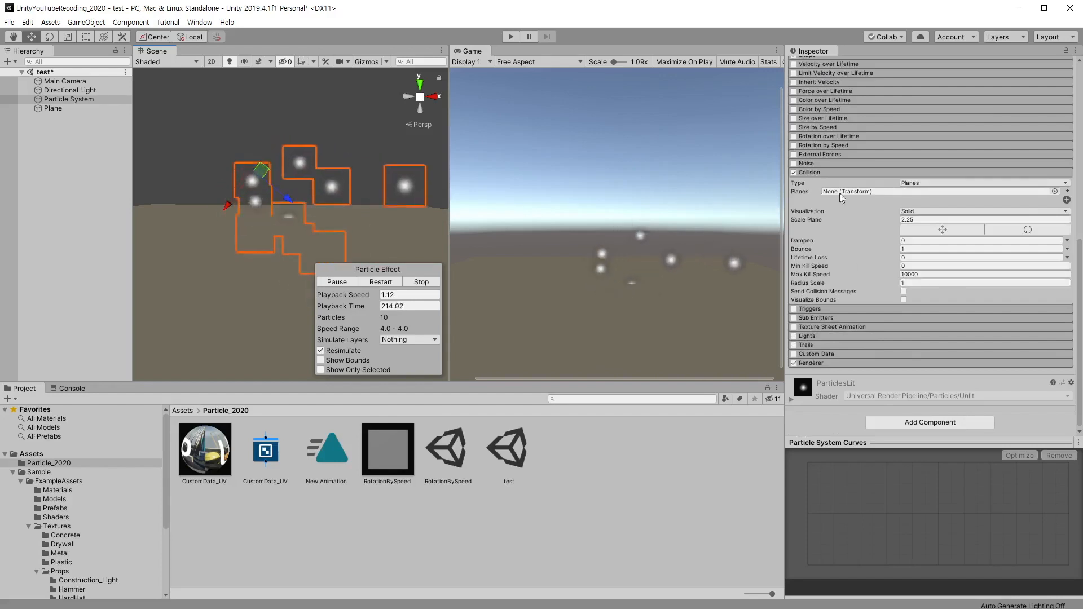
click(1054, 191)
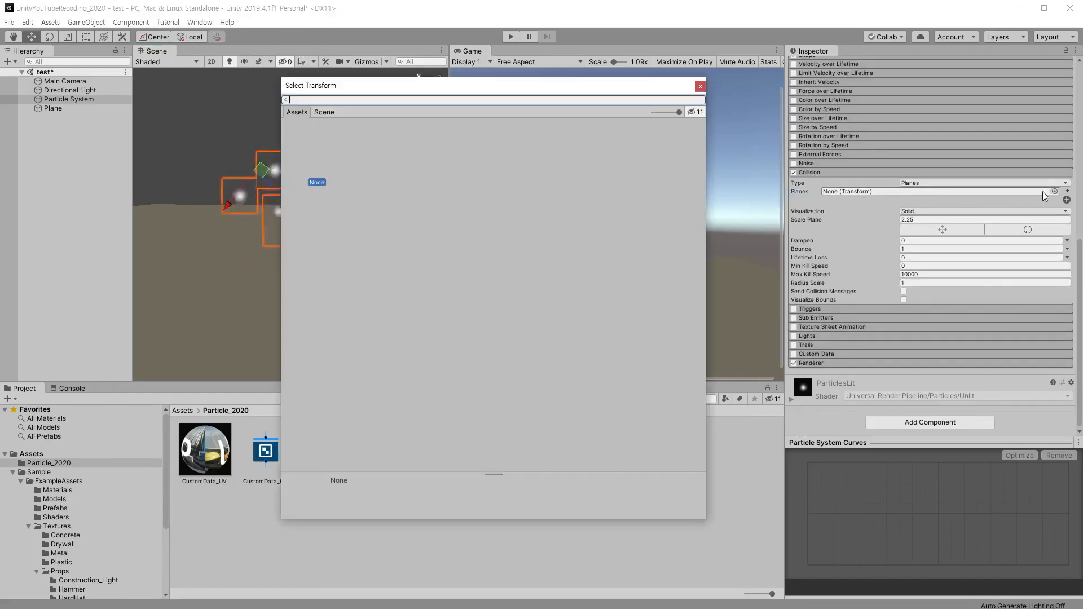
click(324, 112)
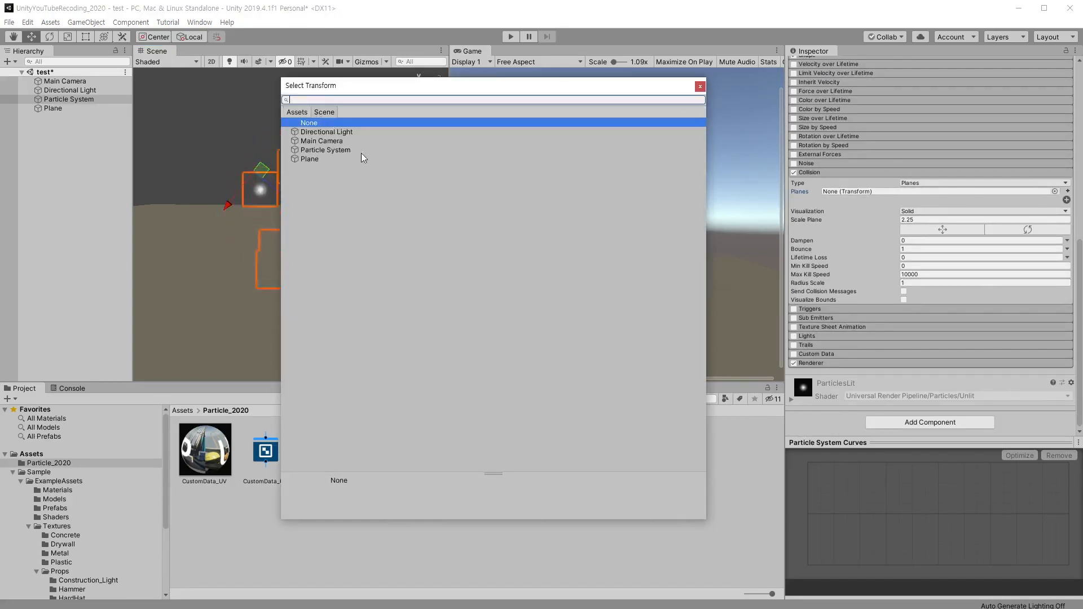
double_click(315, 158)
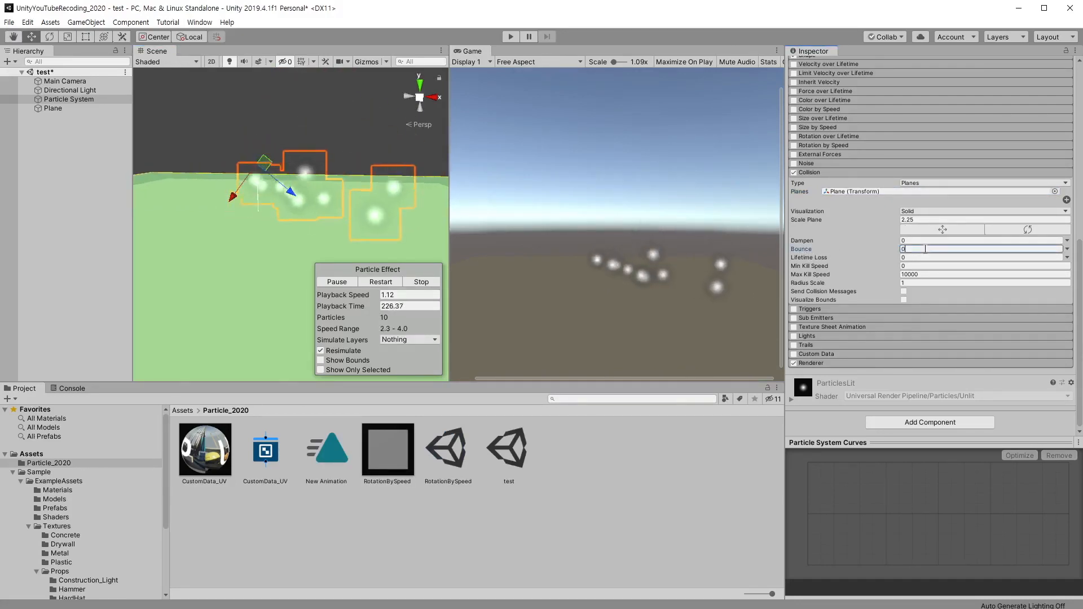
Step: Try a collision Dampen of 0.72 and Bounce of 0.26, and undo a trial reduction of the Radius Scale
key(alt)
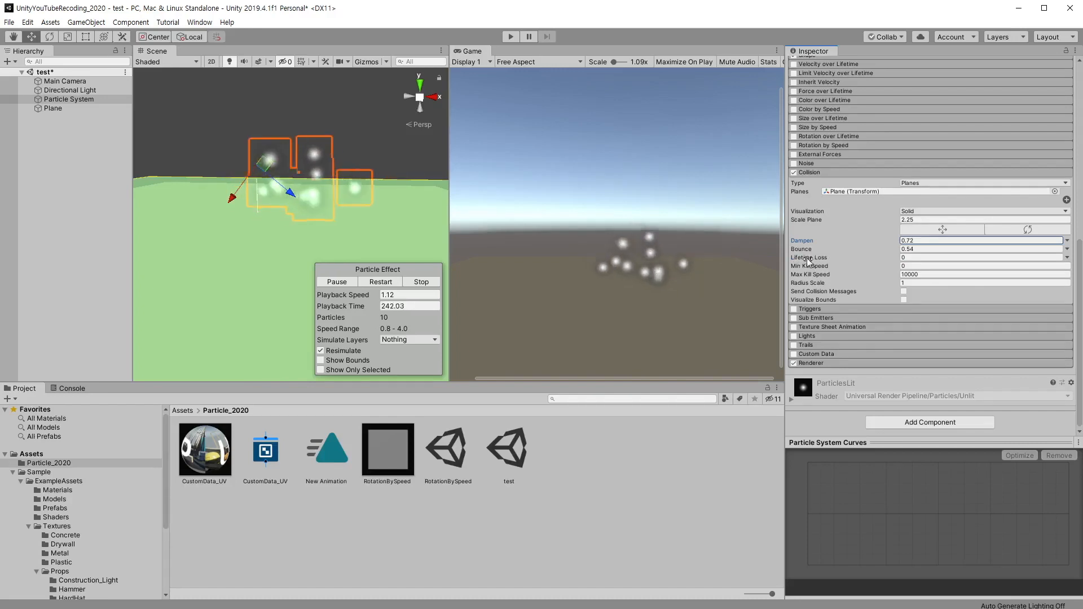
alt+drag(171, 163, 347, 216)
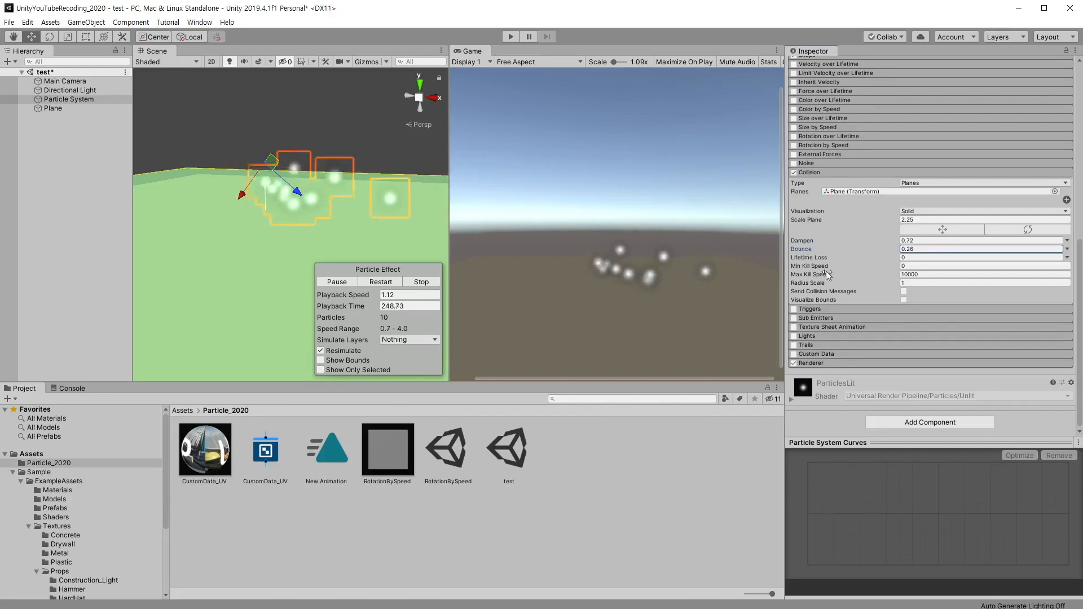
drag(828, 283, 841, 285)
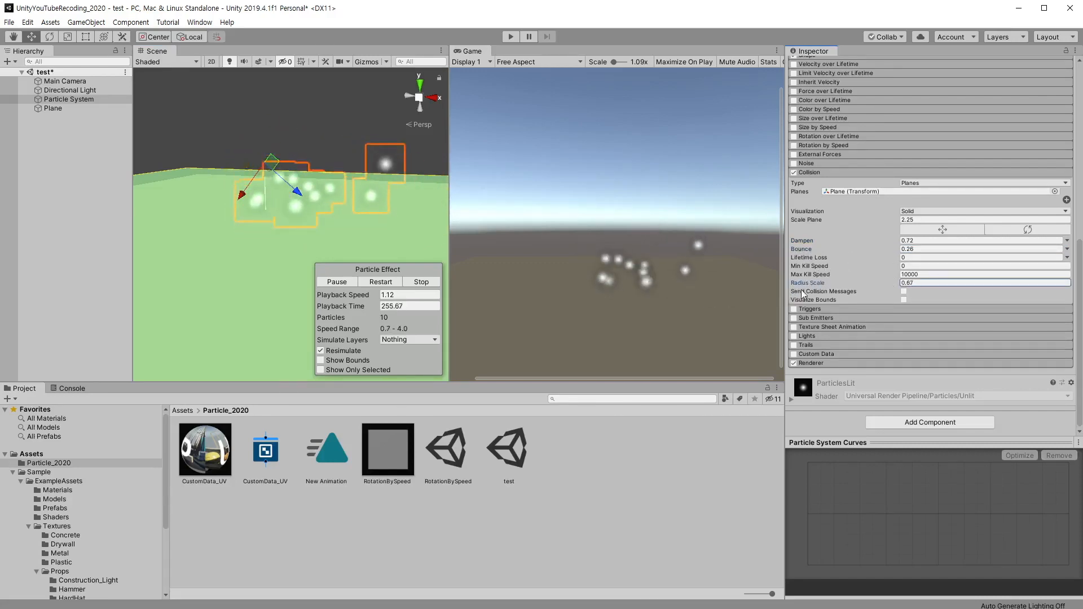
key(ctrl+z)
Step: Lower the collision Dampen to 0.13 and the Bounce to 0.1
alt+drag(377, 195, 372, 172)
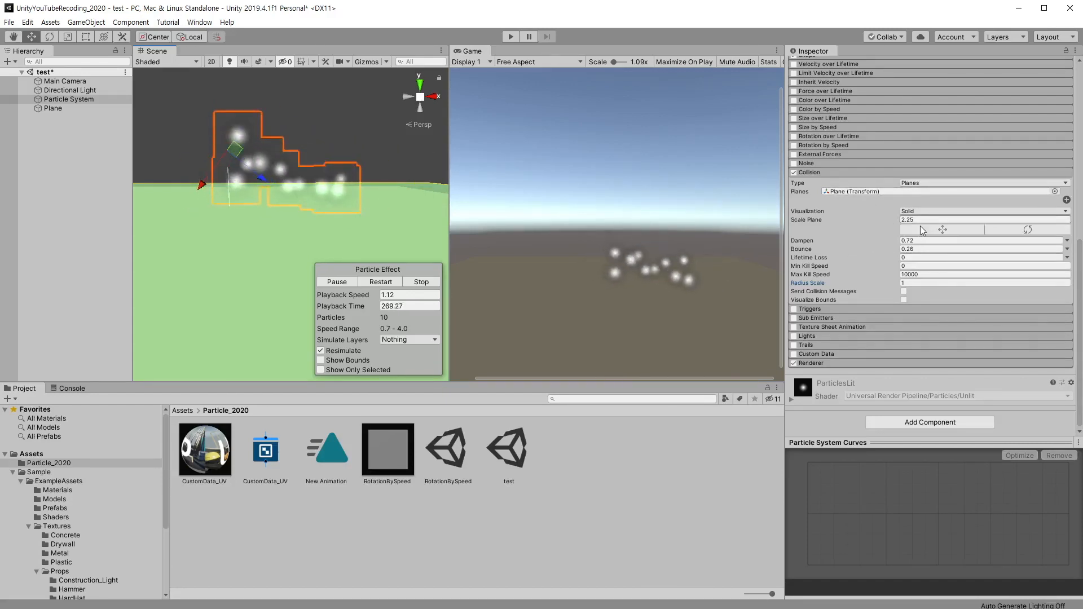
drag(808, 242, 748, 265)
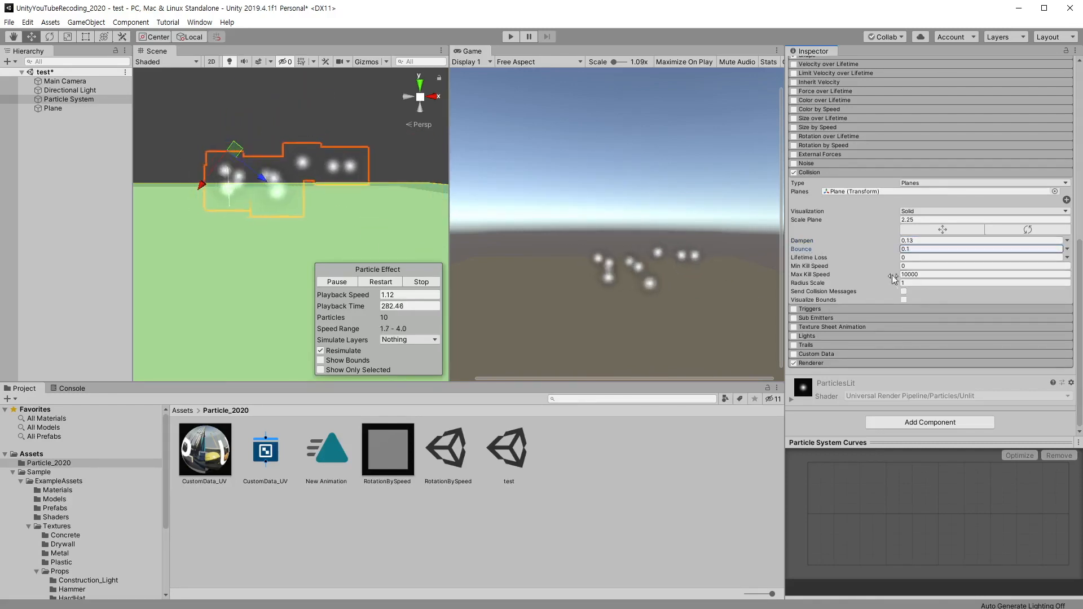
alt+drag(347, 208, 343, 230)
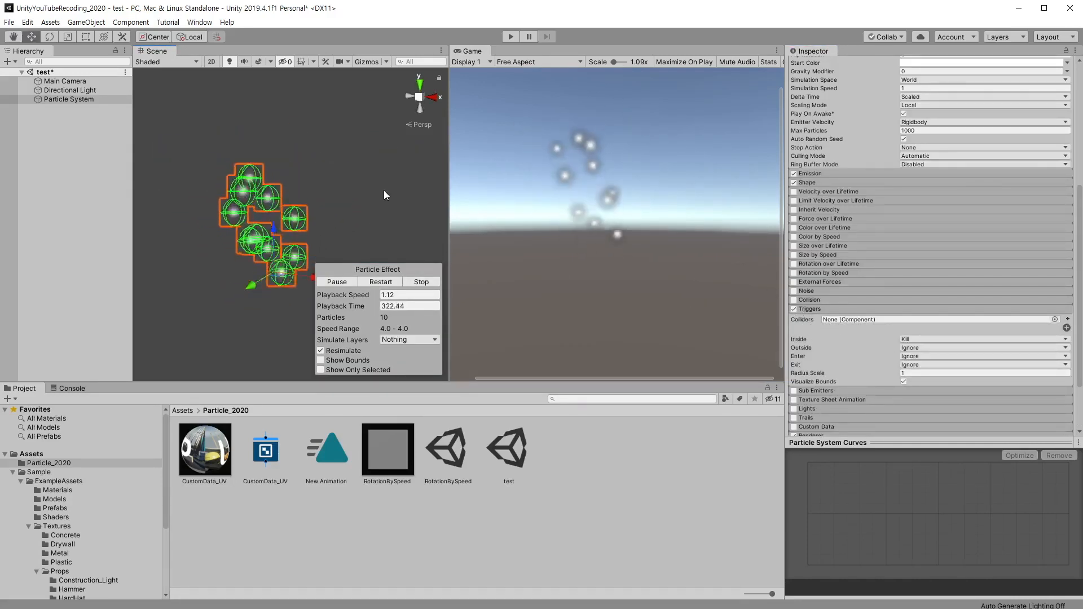
Step: Examine the Triggers module's Inside and Outside options, leaving them at Kill and Ignore
alt+drag(314, 194, 411, 209)
scroll(897, 315, down, 3)
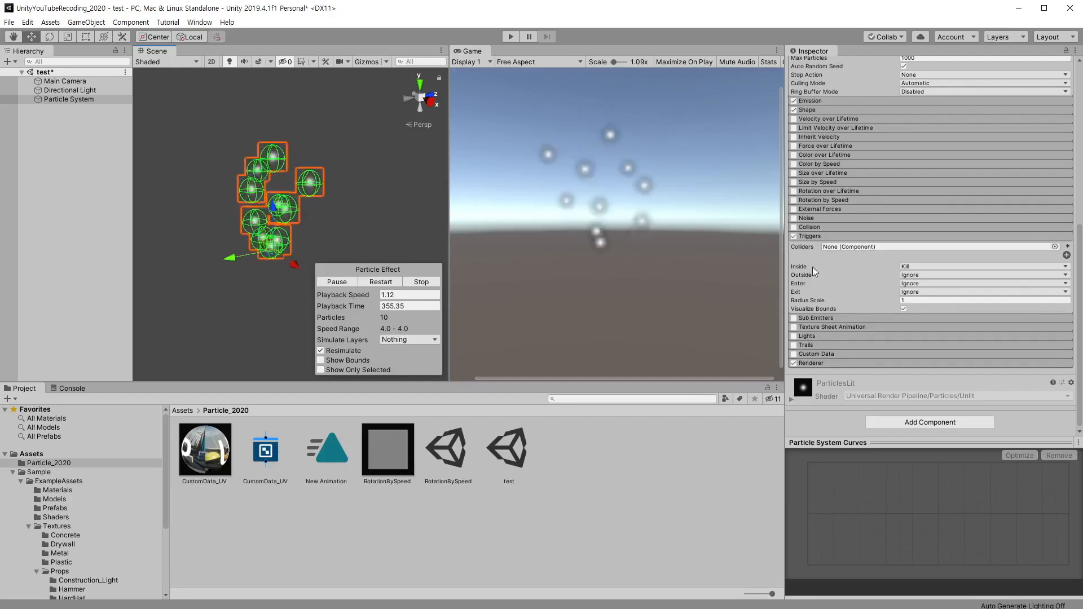
click(912, 267)
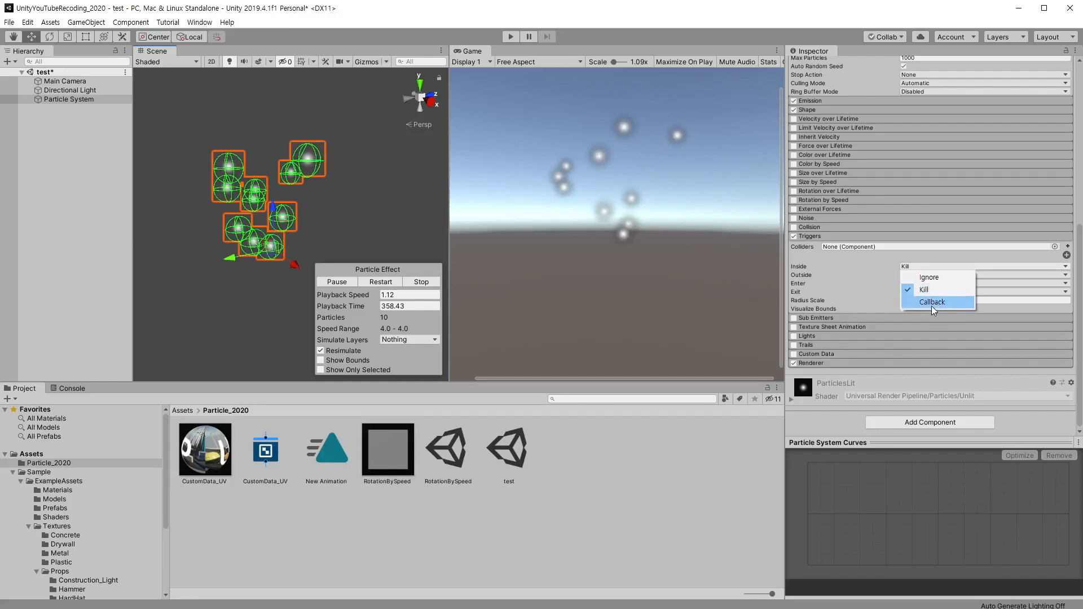
click(834, 279)
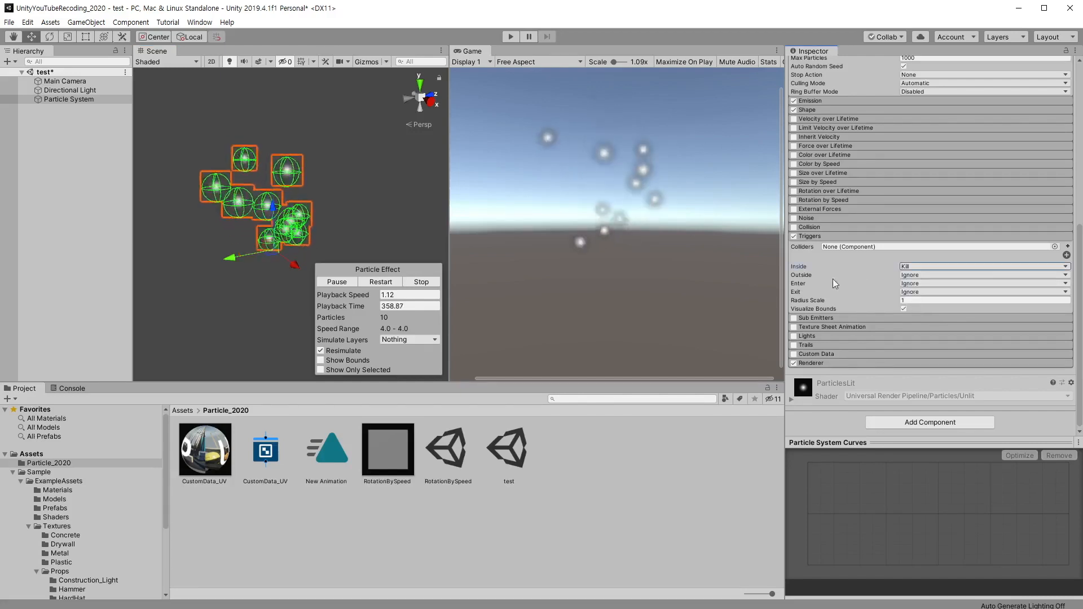
click(919, 275)
click(925, 284)
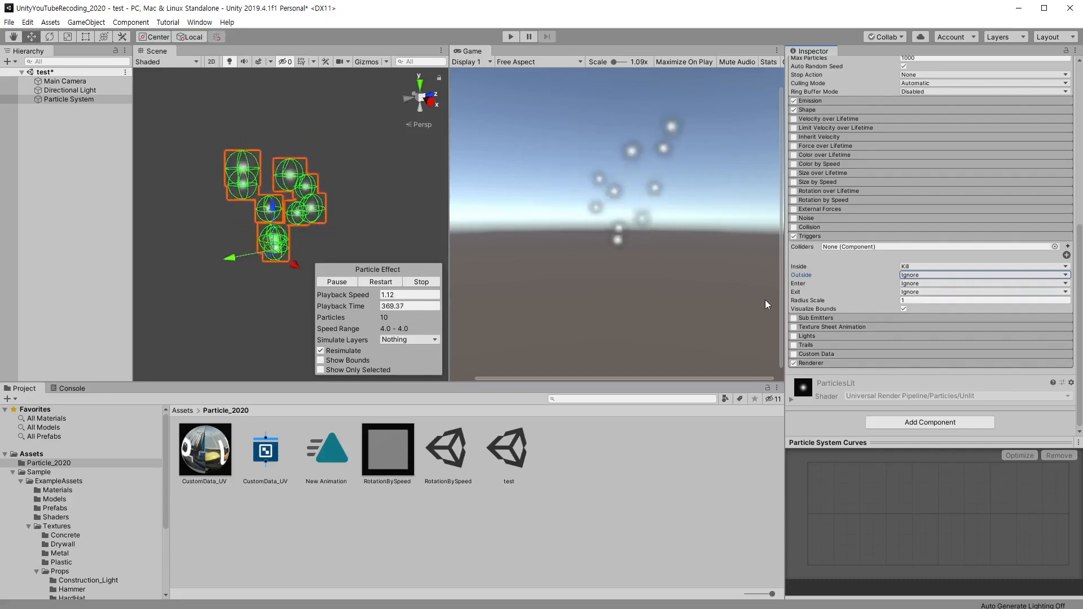
Step: Turn off the Triggers module, enable Sub Emitters and set the sub-emitter condition to Death
click(794, 235)
click(794, 317)
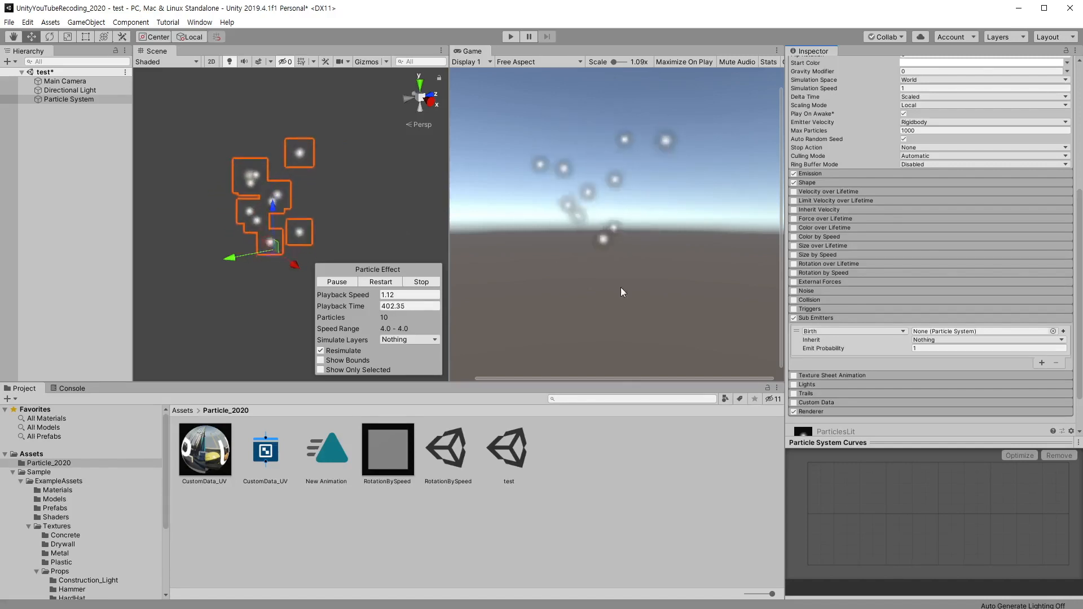
alt+drag(339, 230, 296, 180)
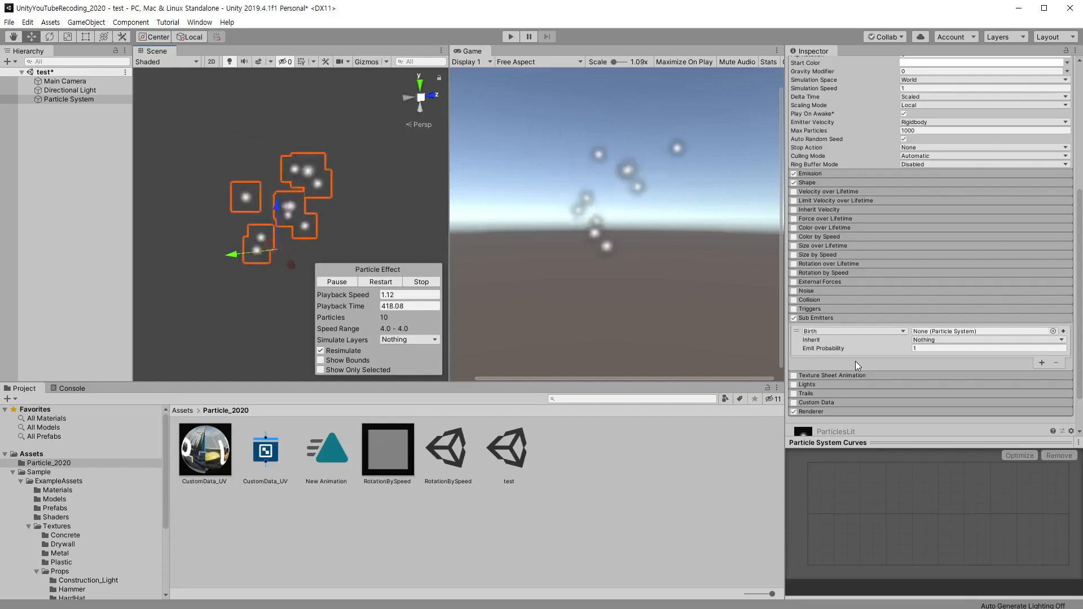
click(838, 332)
click(826, 365)
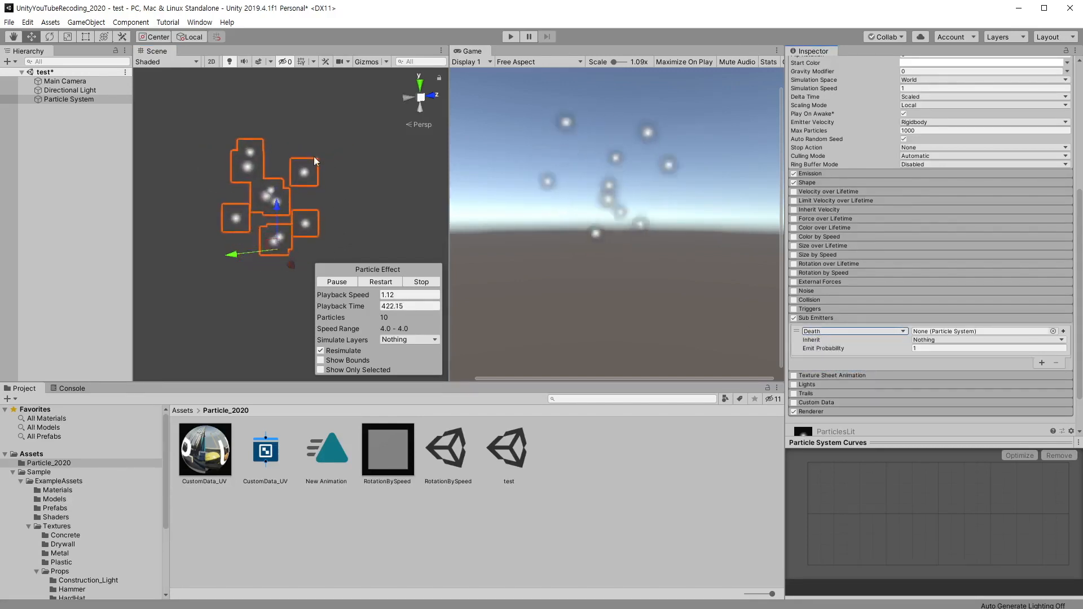
Step: Create a new particle system in the Death sub-emitter slot and expand the parent Particle System in the hierarchy
click(1053, 332)
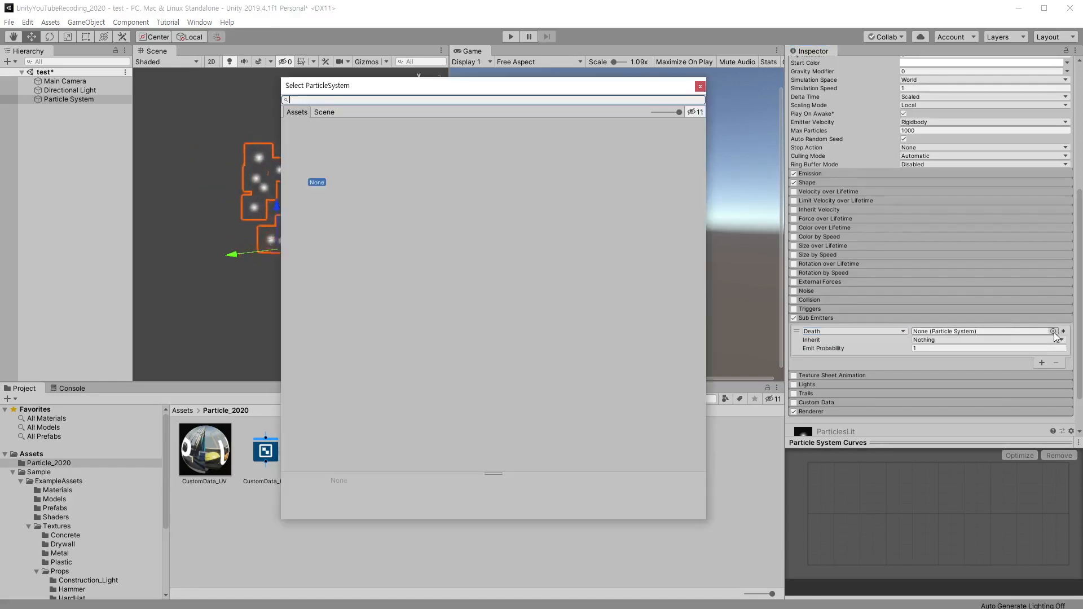
click(983, 370)
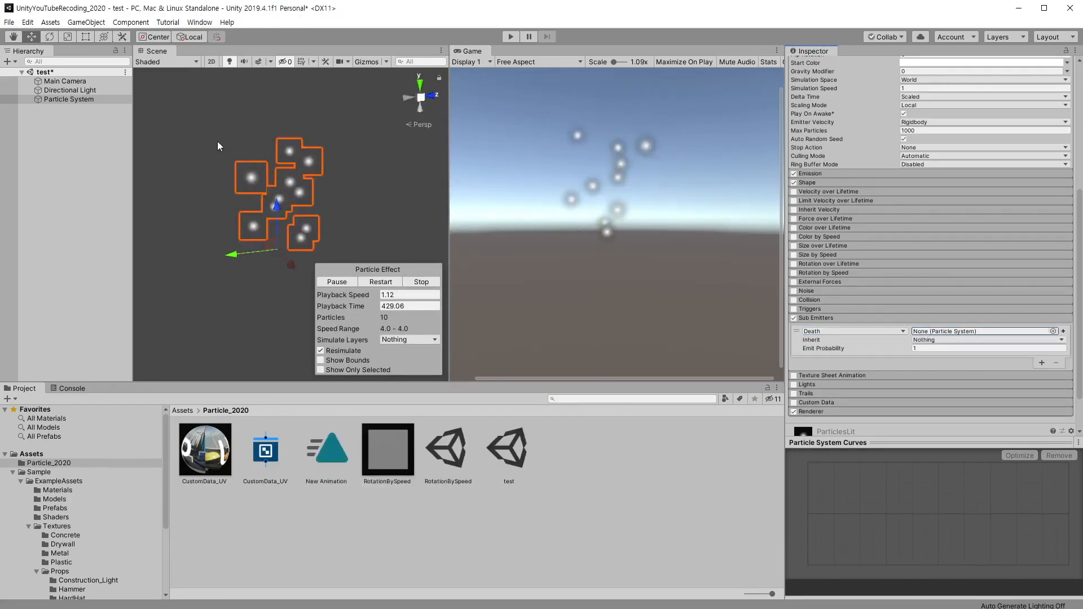
click(1063, 331)
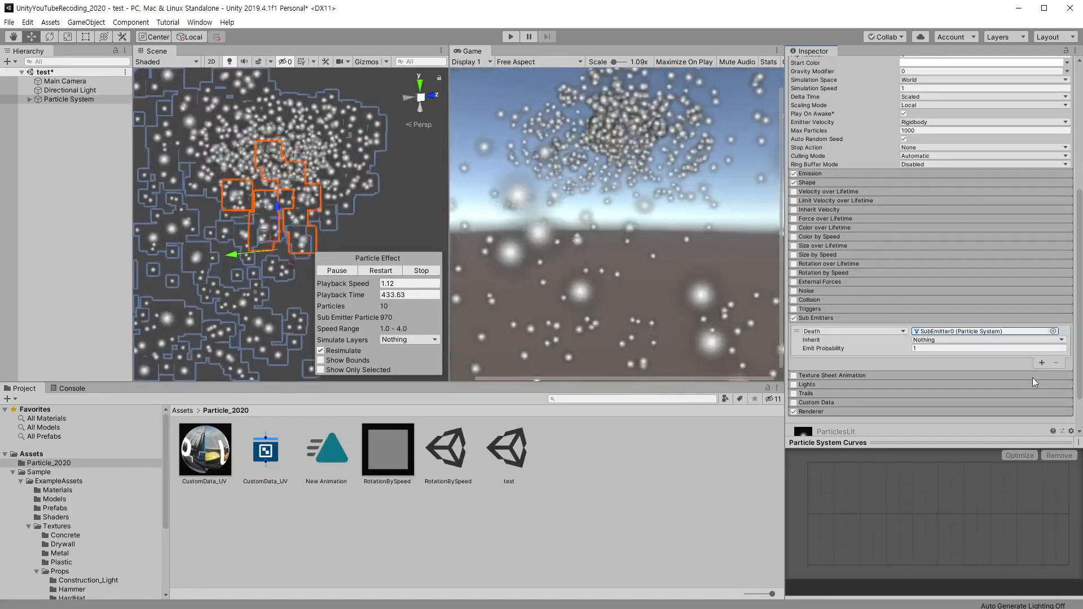
click(29, 100)
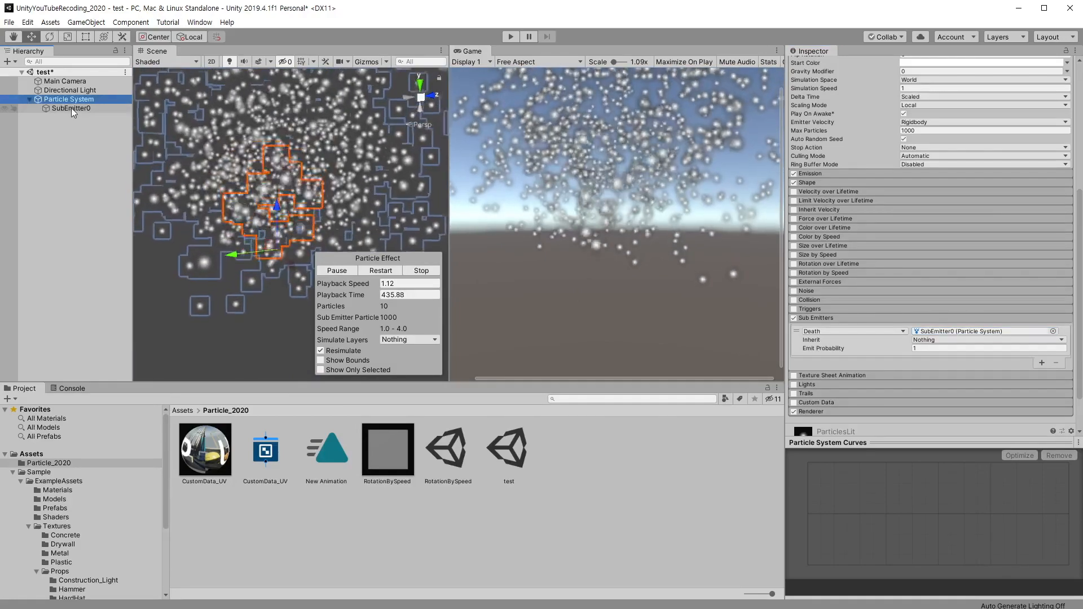
Step: Set the emission burst Count of SubEmitter0 to 5
click(73, 111)
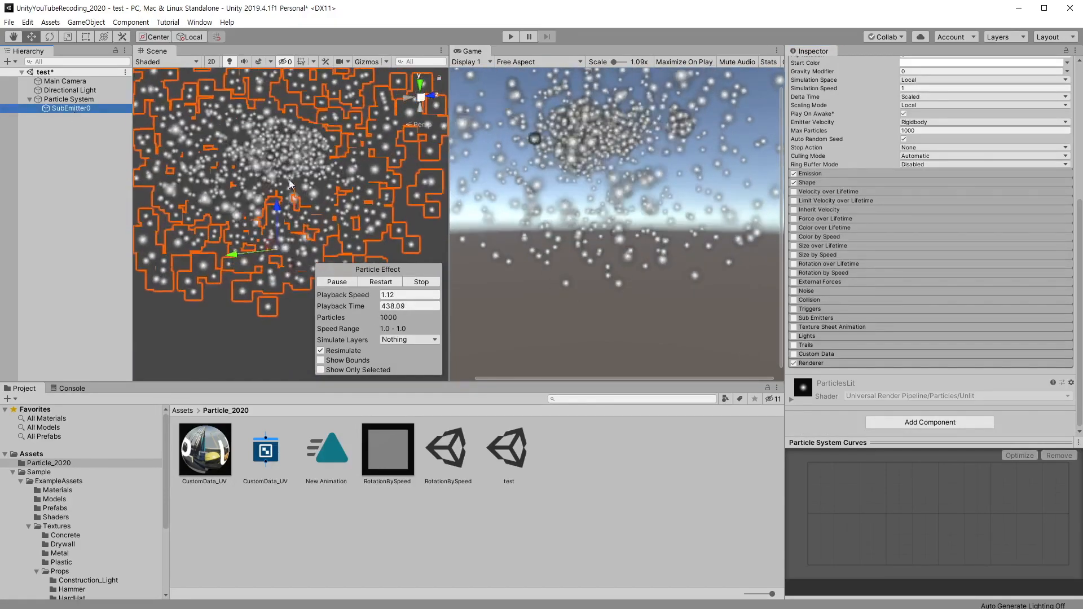
click(811, 174)
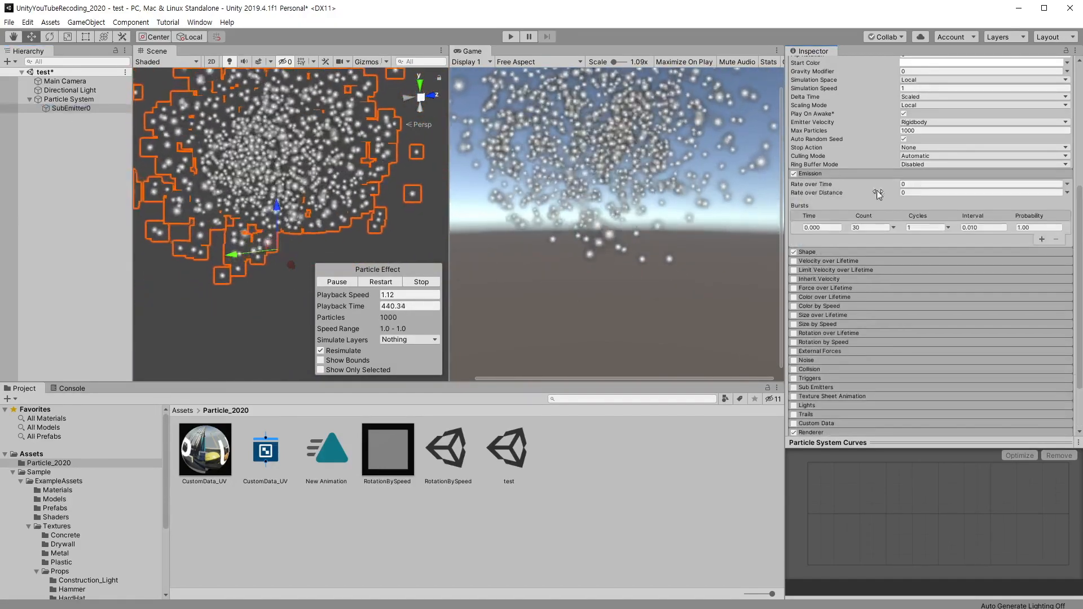
click(875, 227)
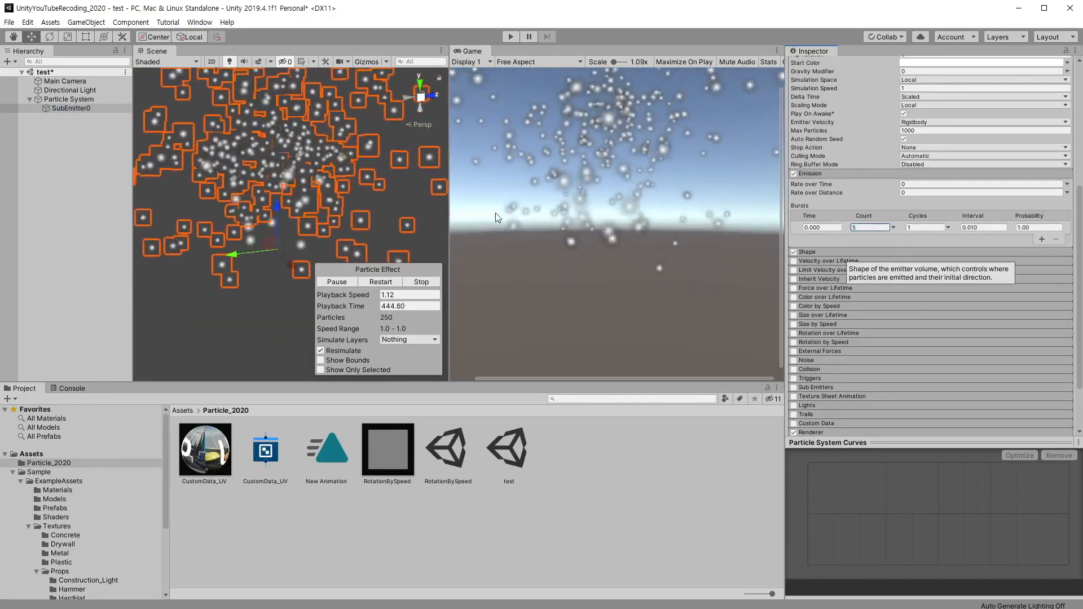
Step: Set the emission Rate over Time of the parent Particle System to 5
click(351, 147)
click(825, 174)
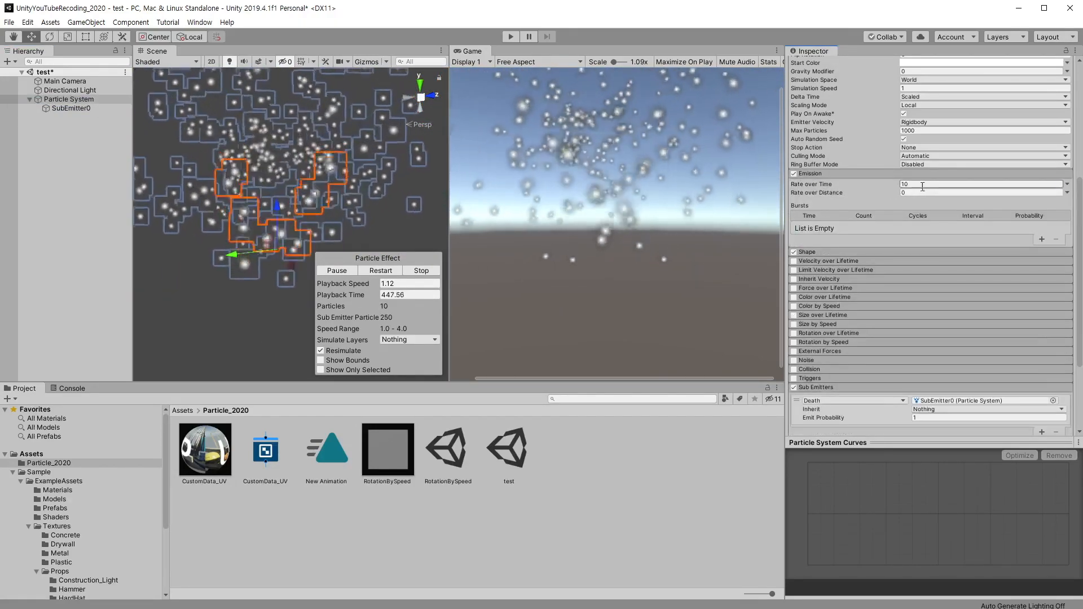
text(5)
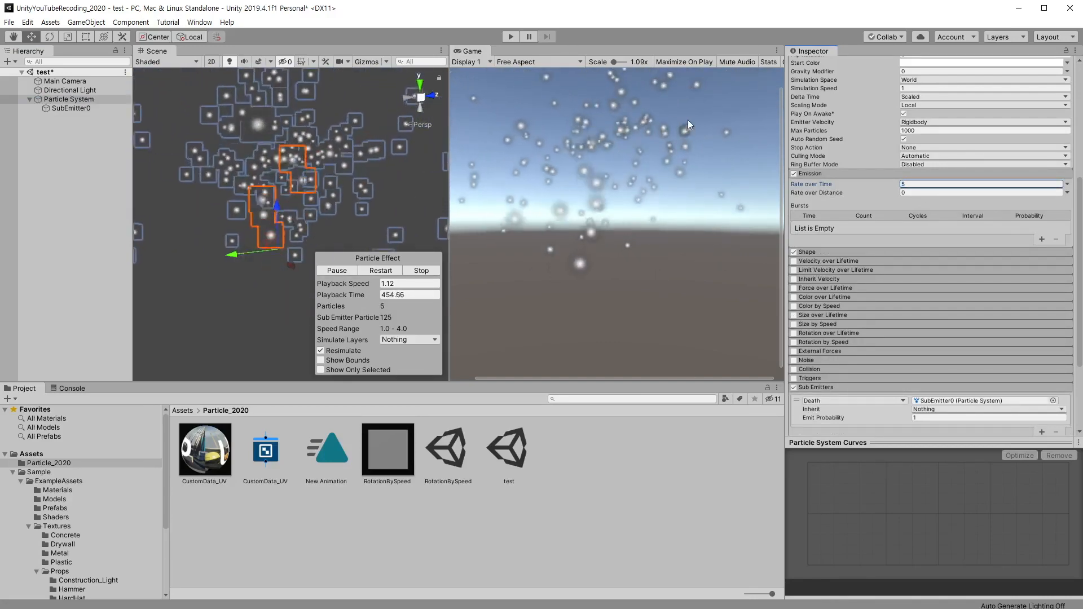
Step: Change the parent Particle System's sub-emitter condition to Birth
click(92, 109)
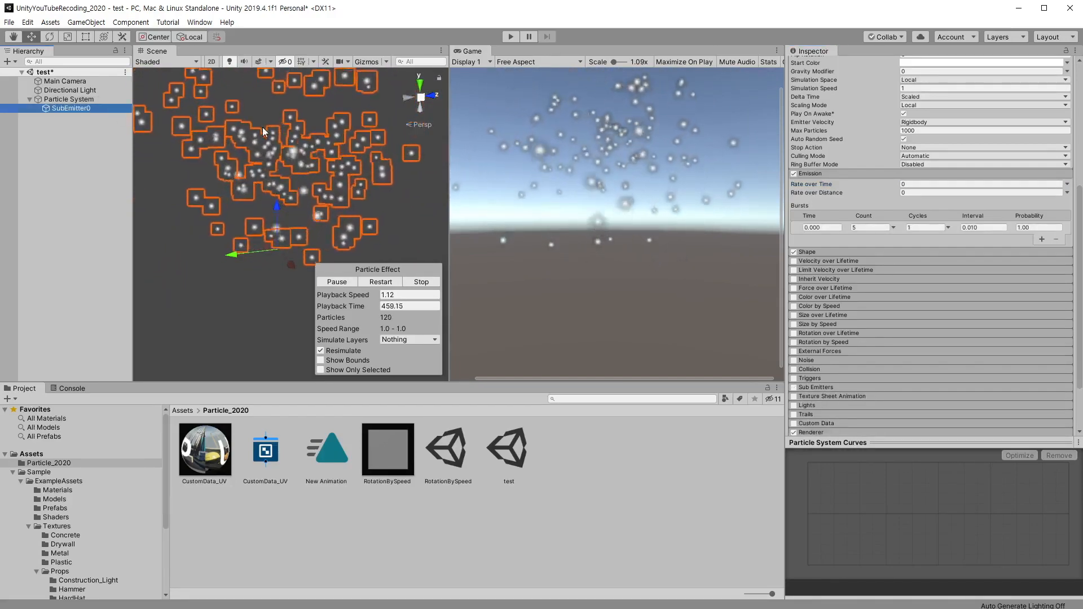
click(68, 99)
scroll(875, 341, down, 5)
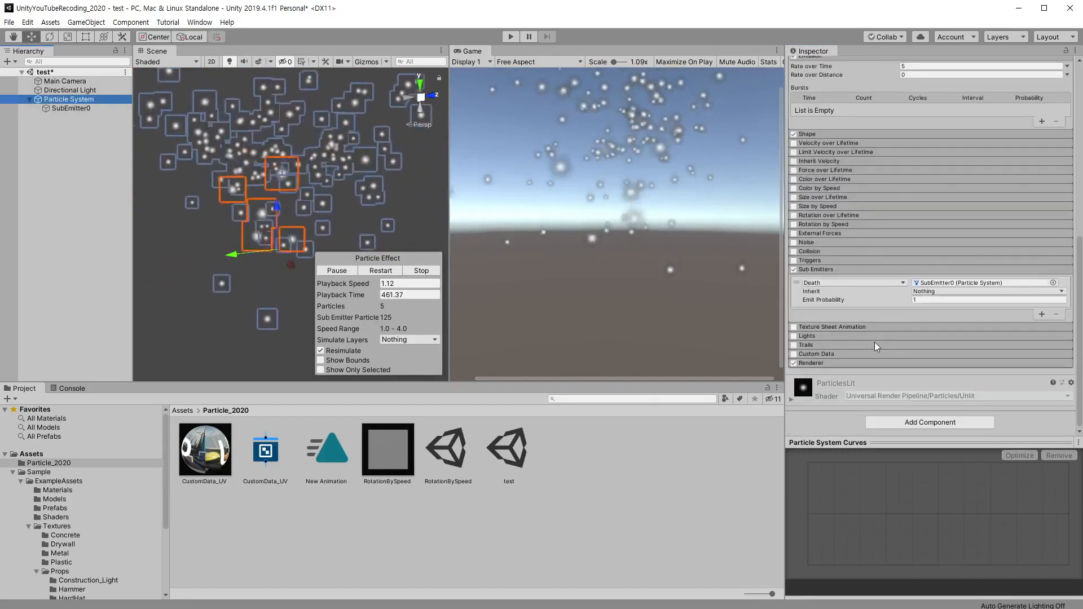
click(864, 284)
click(845, 293)
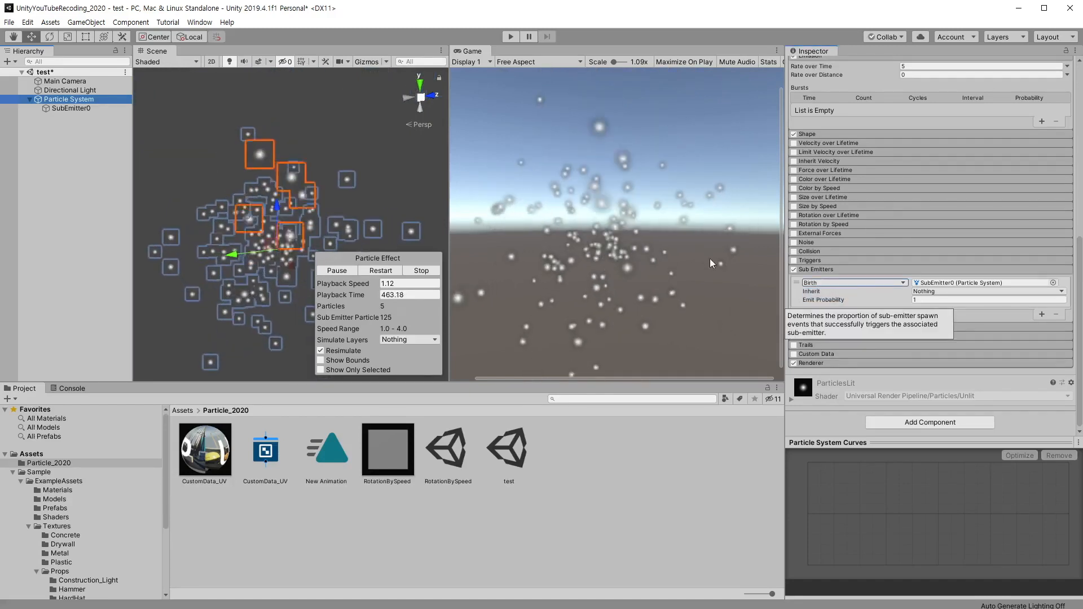
Step: Try the Trigger condition for the sub-emitter, and return it to Death
click(852, 290)
click(862, 283)
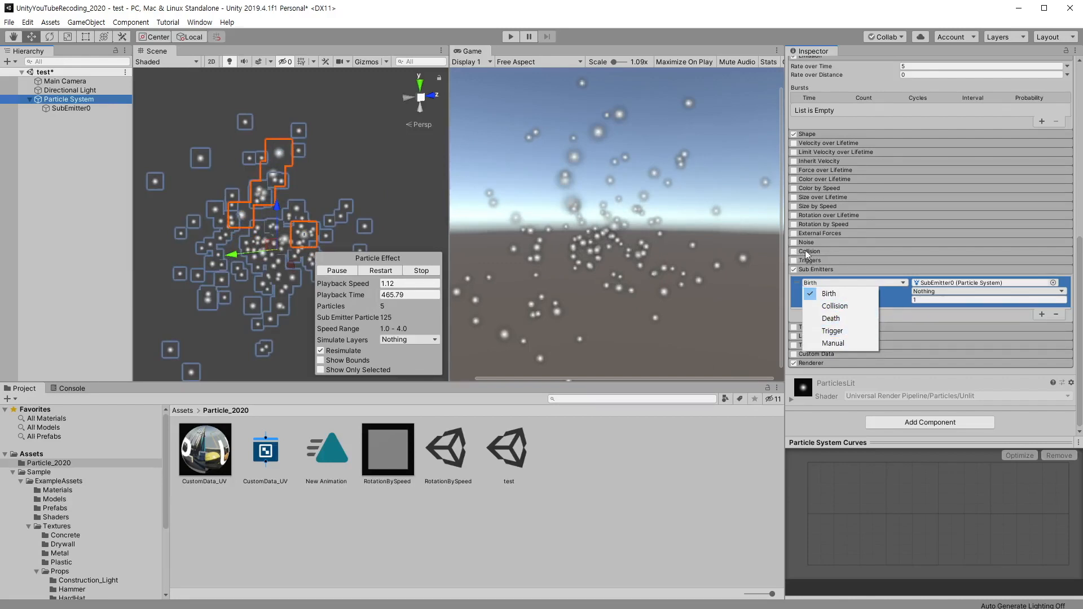
click(843, 331)
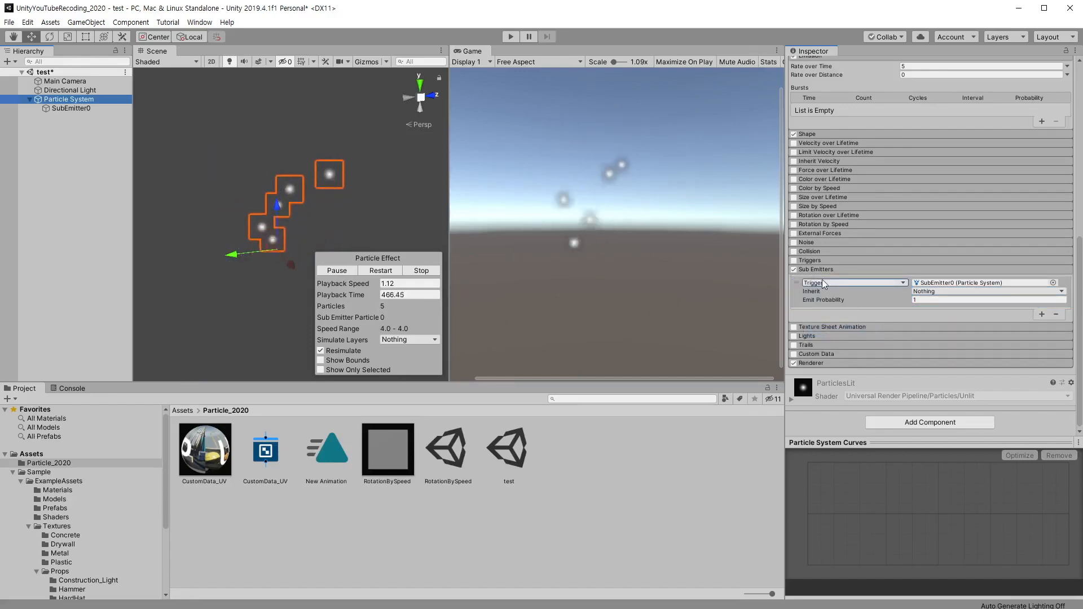
click(847, 282)
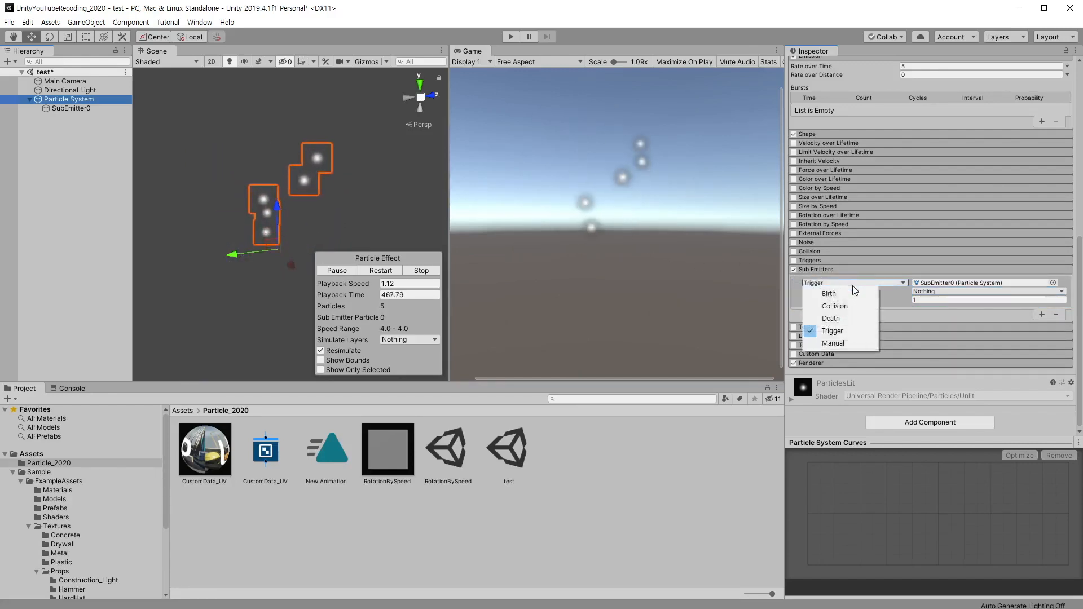
click(845, 320)
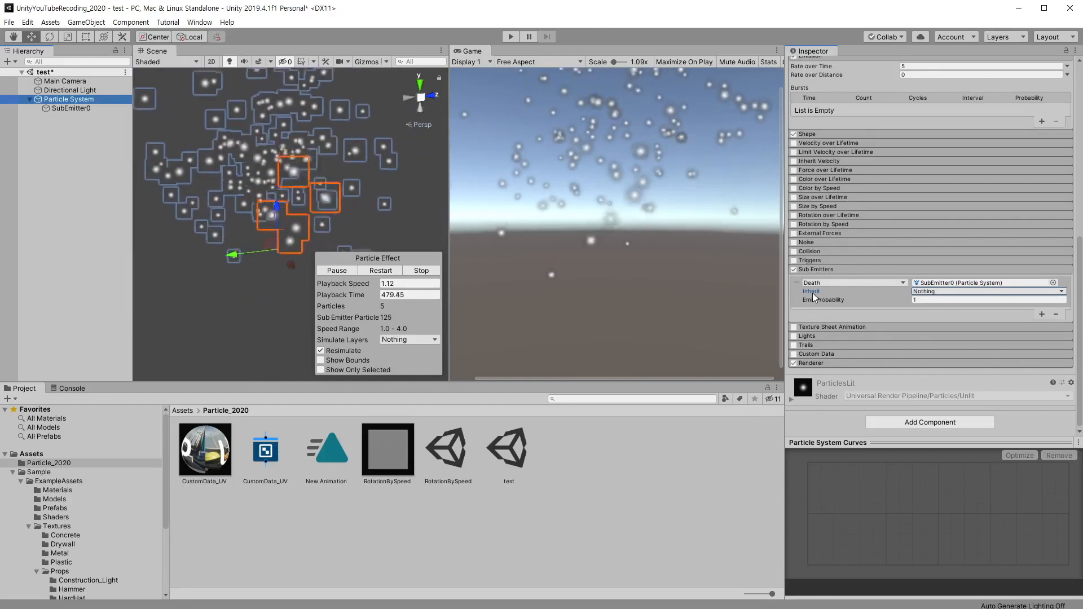
Step: Examine the sub-emitter's Inherit options and the parent Particle System's main settings they refer to
click(947, 291)
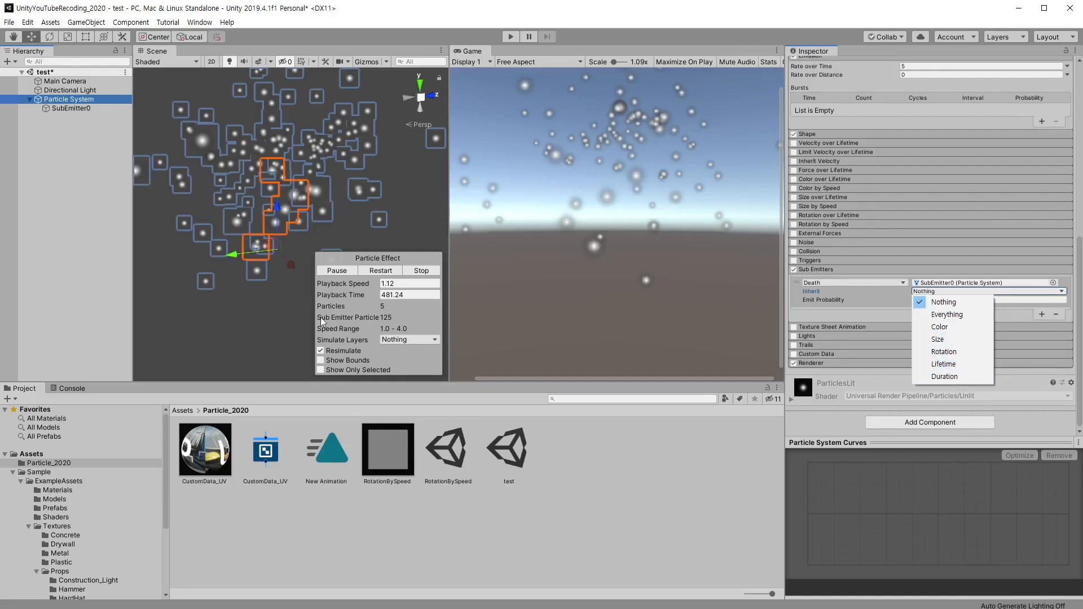
click(80, 103)
click(82, 107)
click(84, 99)
scroll(909, 135, up, 8)
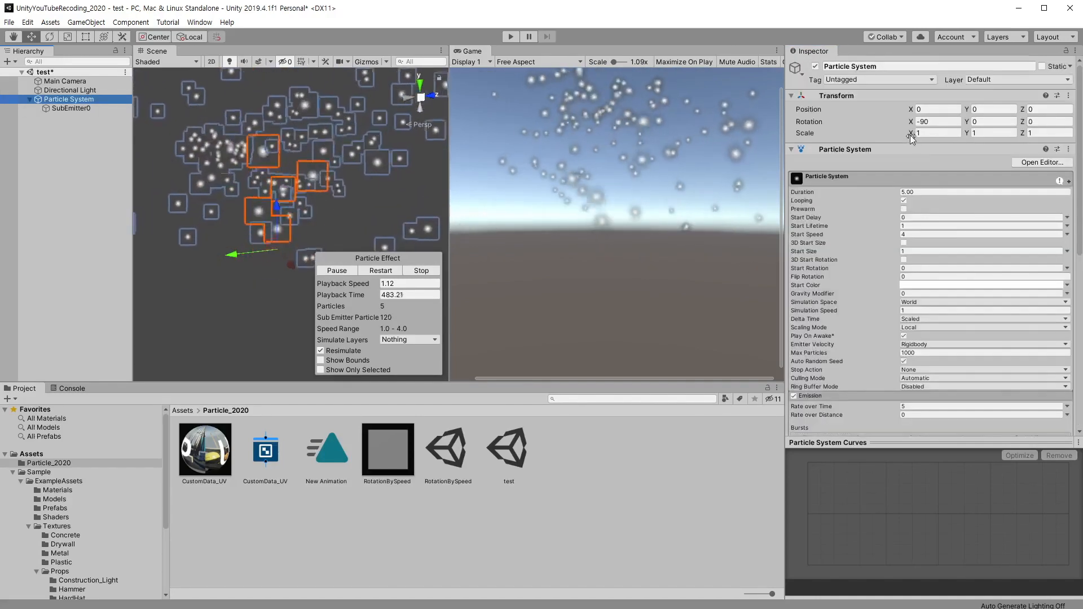
scroll(948, 261, down, 8)
click(947, 326)
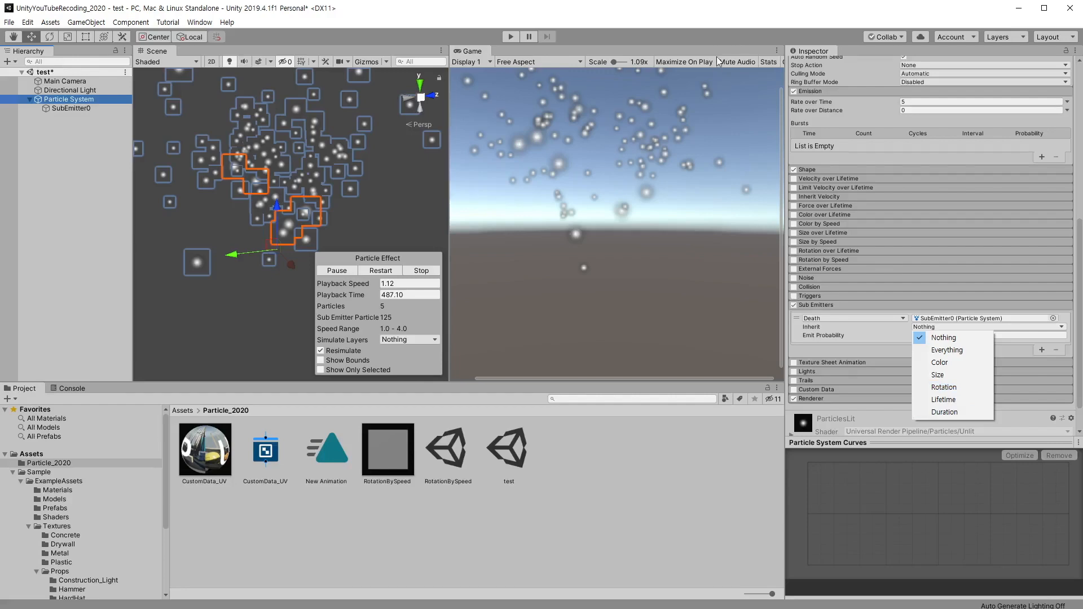
click(736, 14)
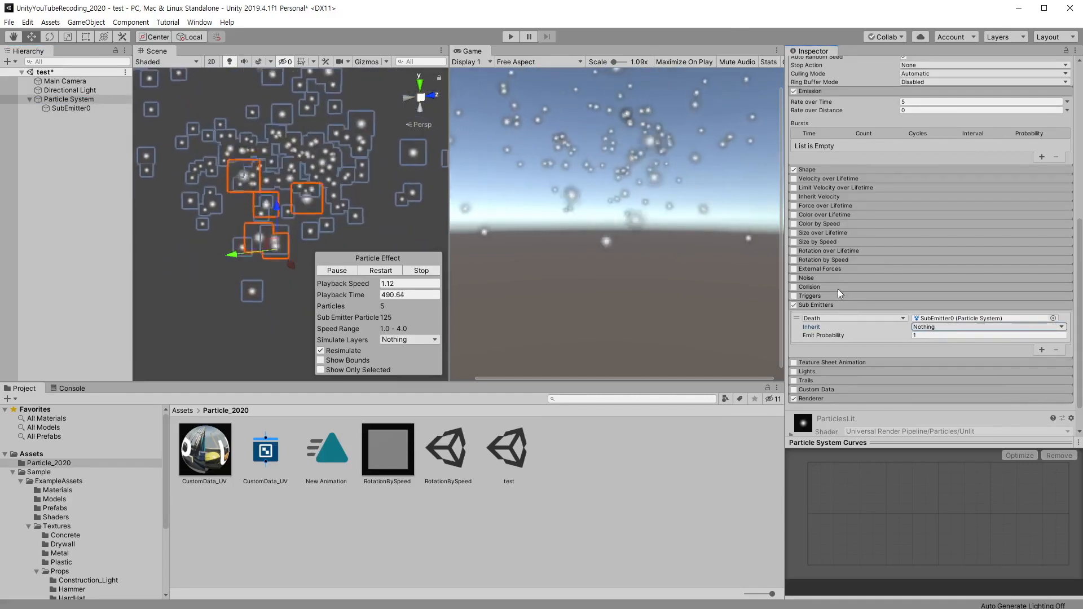
Step: Set the sub-emitter's Inherit option to Color and the parent Particle System's Start Color to yellow
click(926, 328)
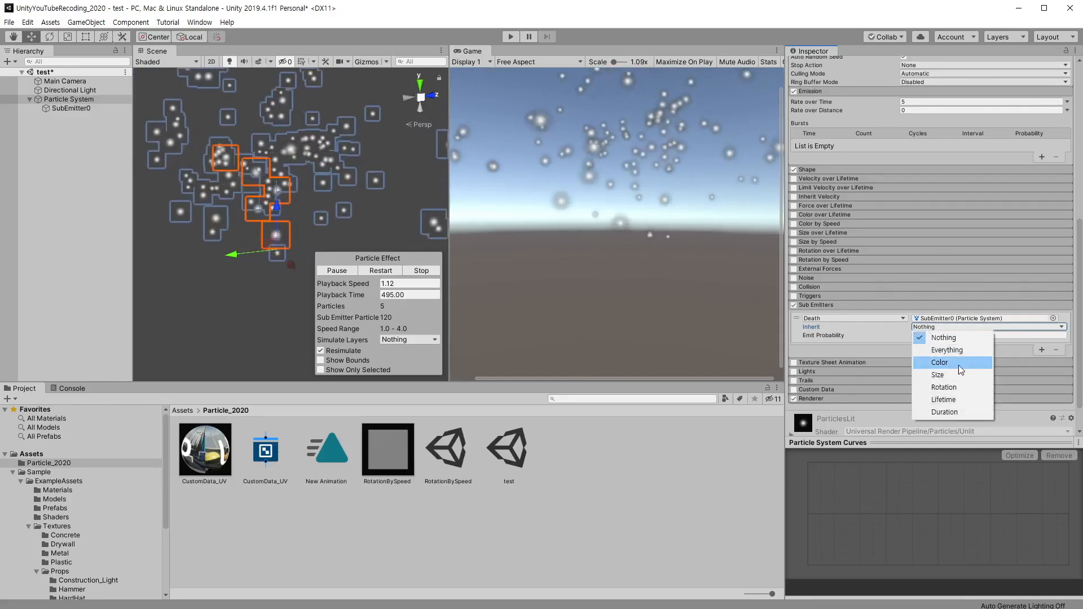
click(961, 363)
scroll(928, 226, up, 5)
click(928, 183)
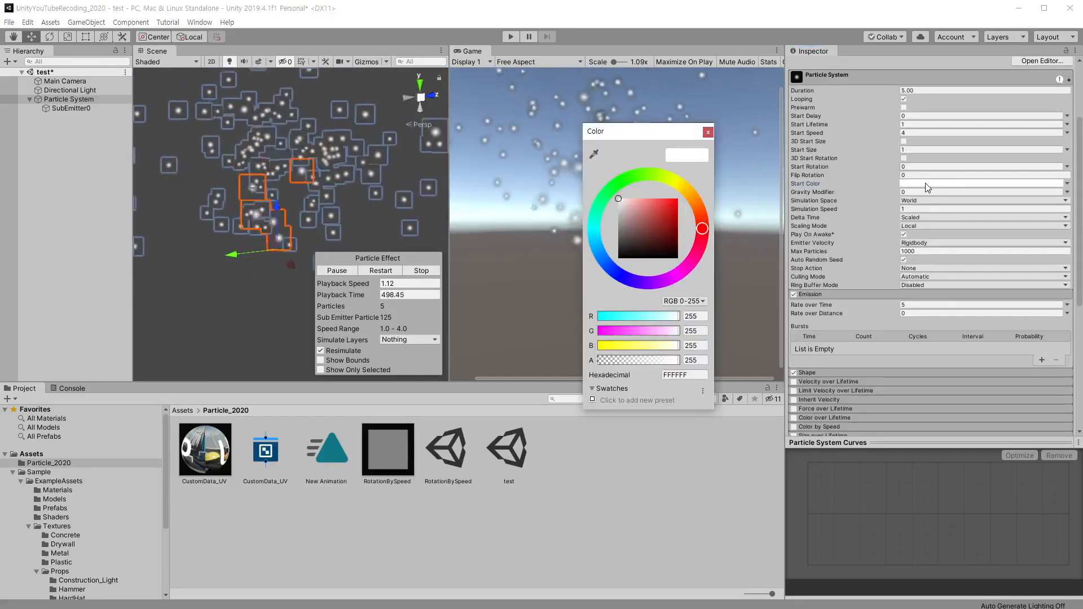
drag(661, 222, 680, 197)
click(677, 181)
click(709, 132)
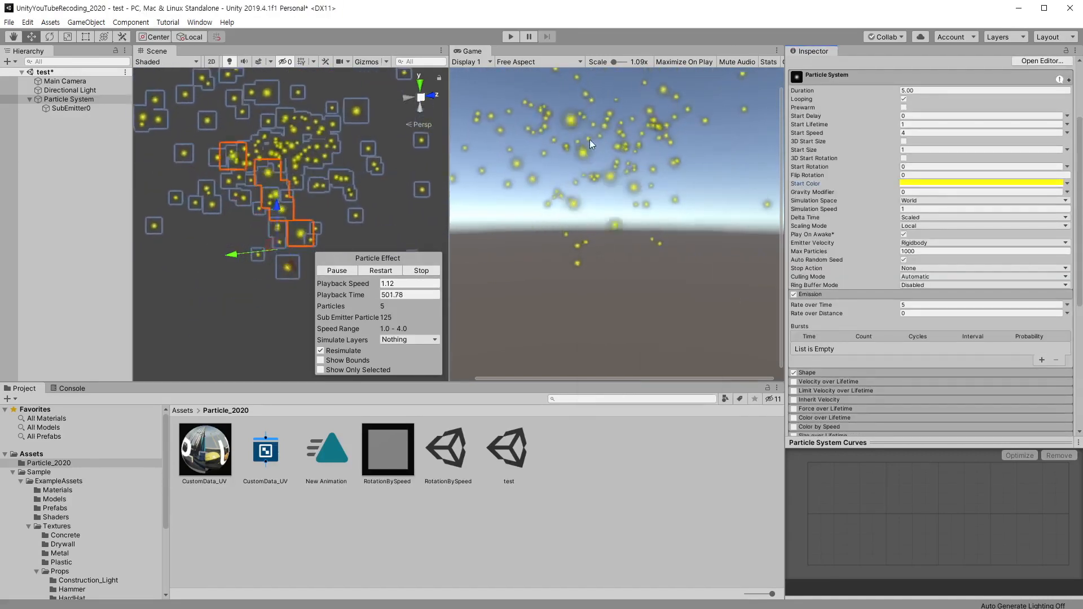
Step: Set the sub-emitter's Inherit option back to Nothing and select SubEmitter0 to check its settings
scroll(1009, 270, down, 5)
click(950, 291)
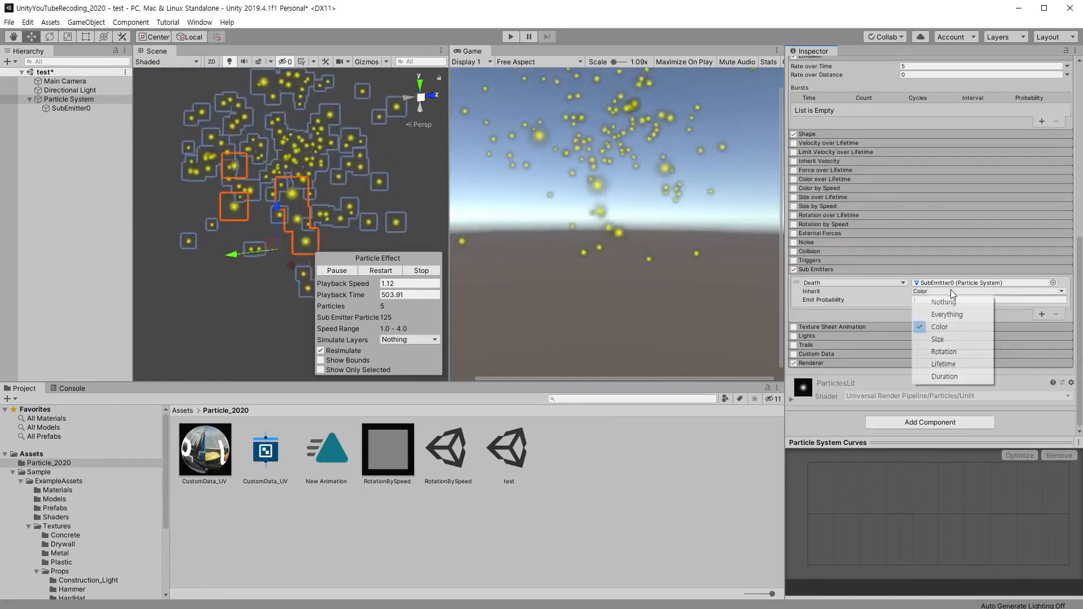
click(950, 301)
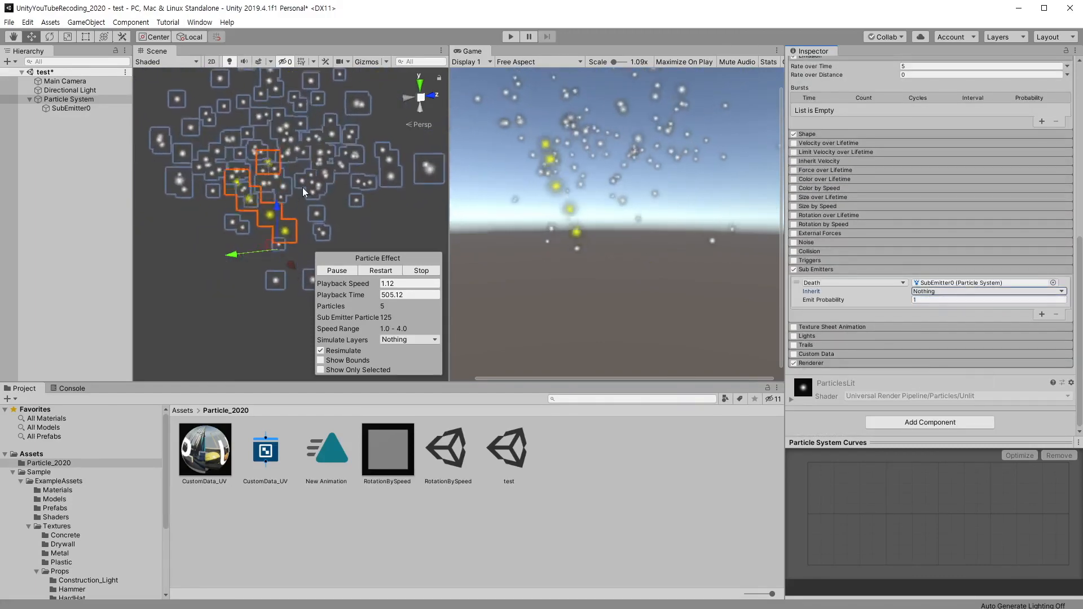
click(73, 108)
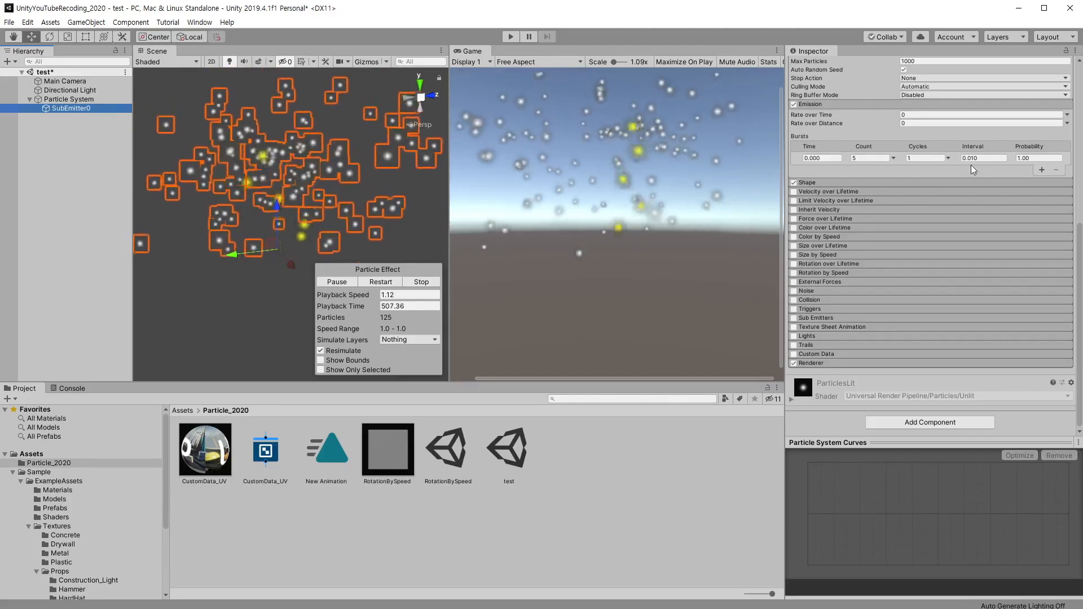
Step: Enable the Texture Sheet Animation module on the Particle System and enlarge the Particle System Curves area
click(88, 100)
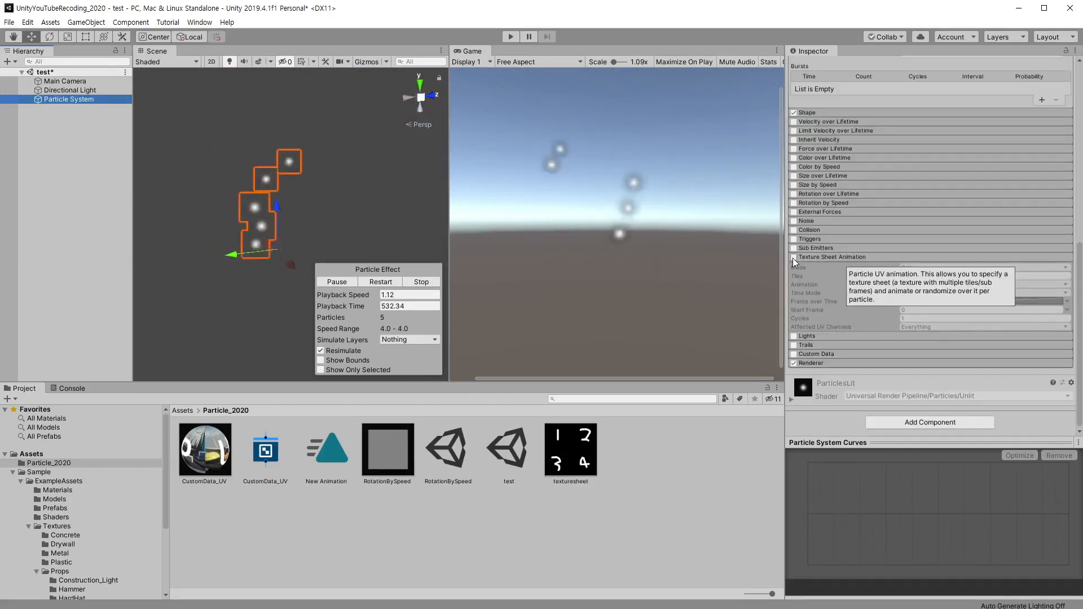
click(793, 258)
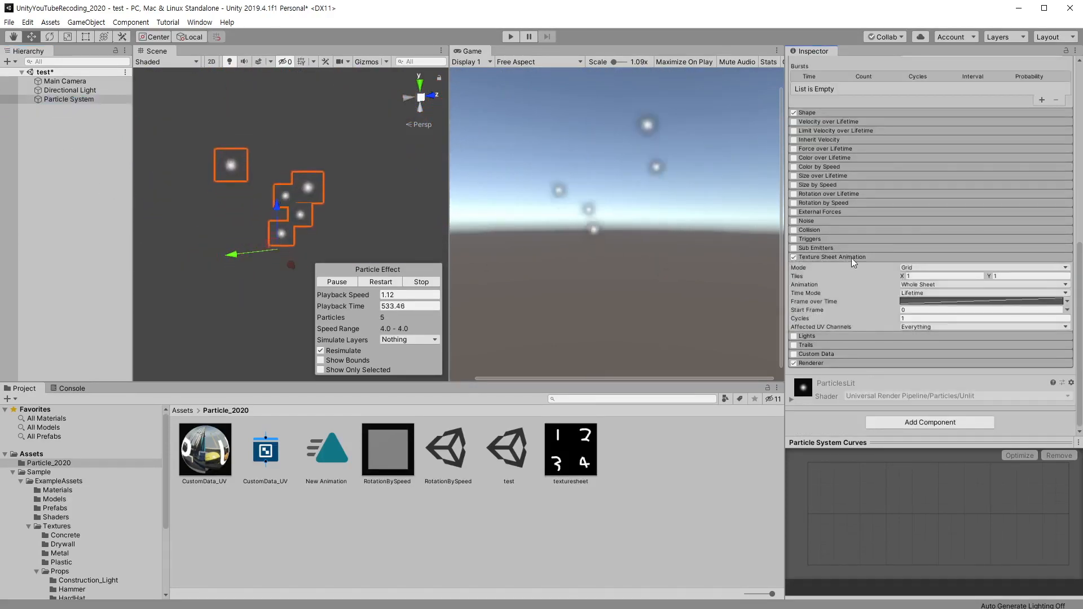
click(570, 449)
drag(855, 443, 866, 414)
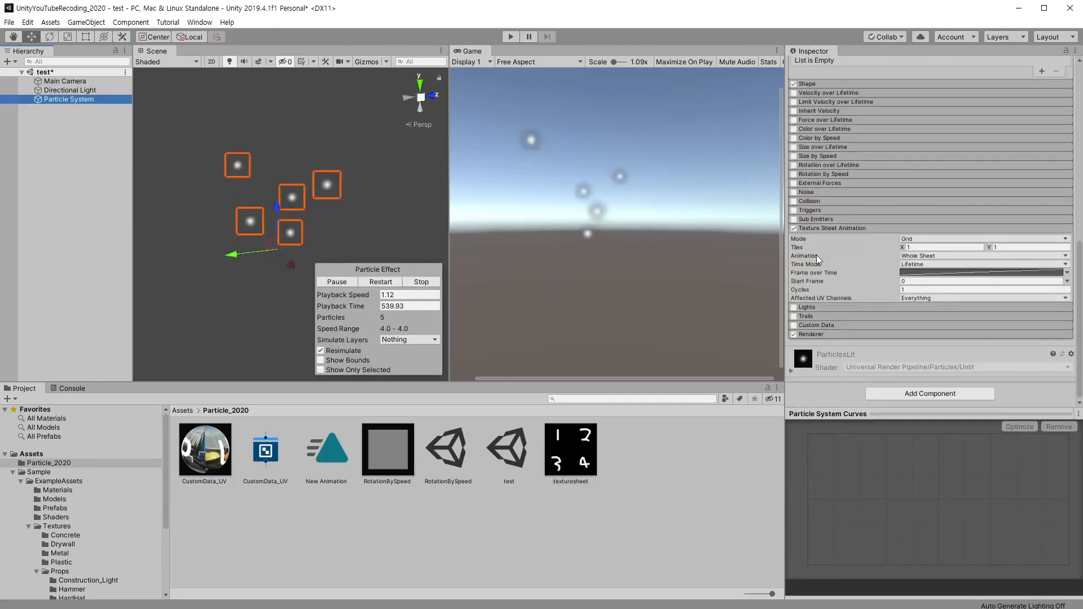
Step: Set the Particle System's Start Speed to 0
scroll(897, 285, down, 5)
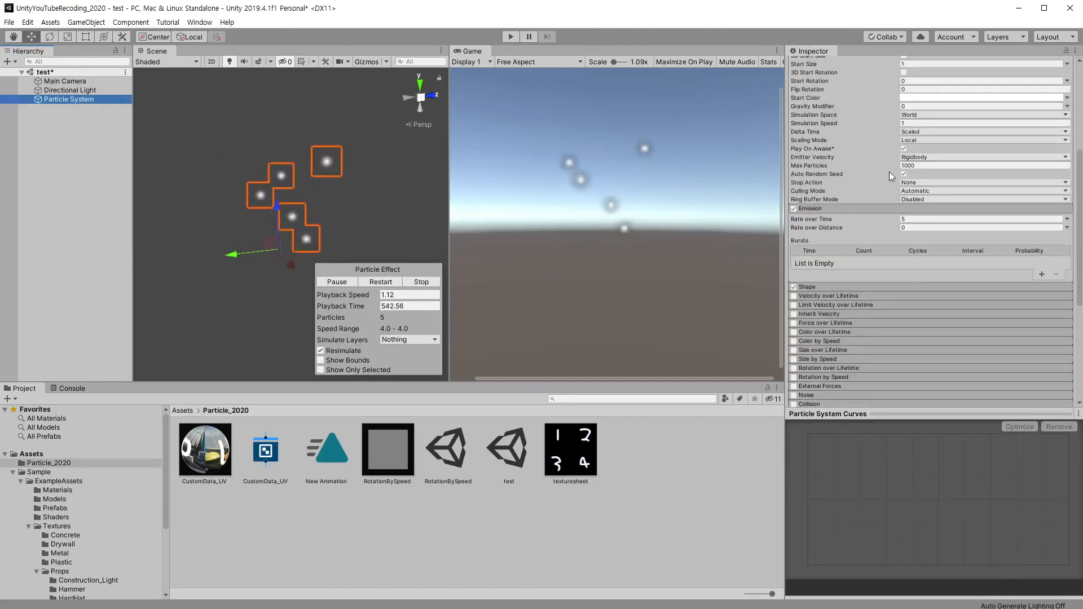
scroll(889, 172, up, 4)
click(912, 149)
text(0)
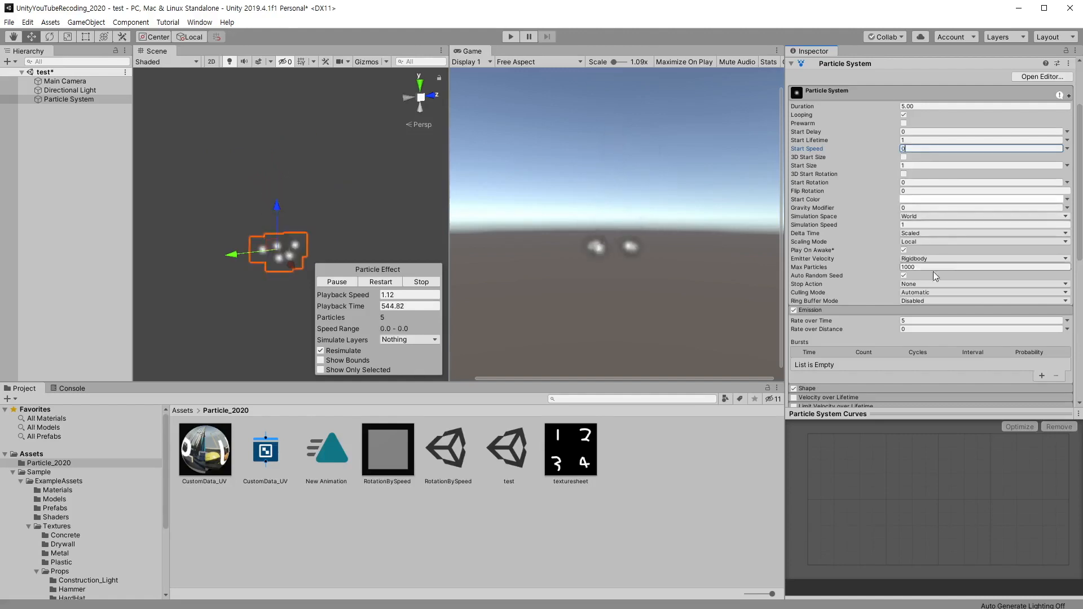
Step: Turn off the Particle System's Shape module and collapse its settings
scroll(834, 311, down, 3)
click(818, 289)
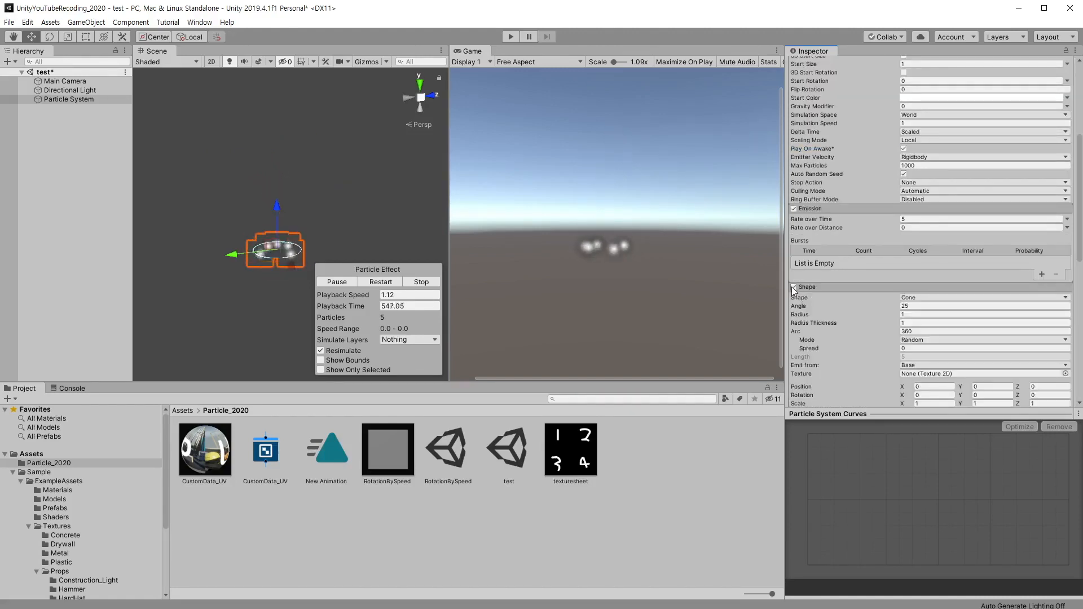
click(793, 288)
click(824, 287)
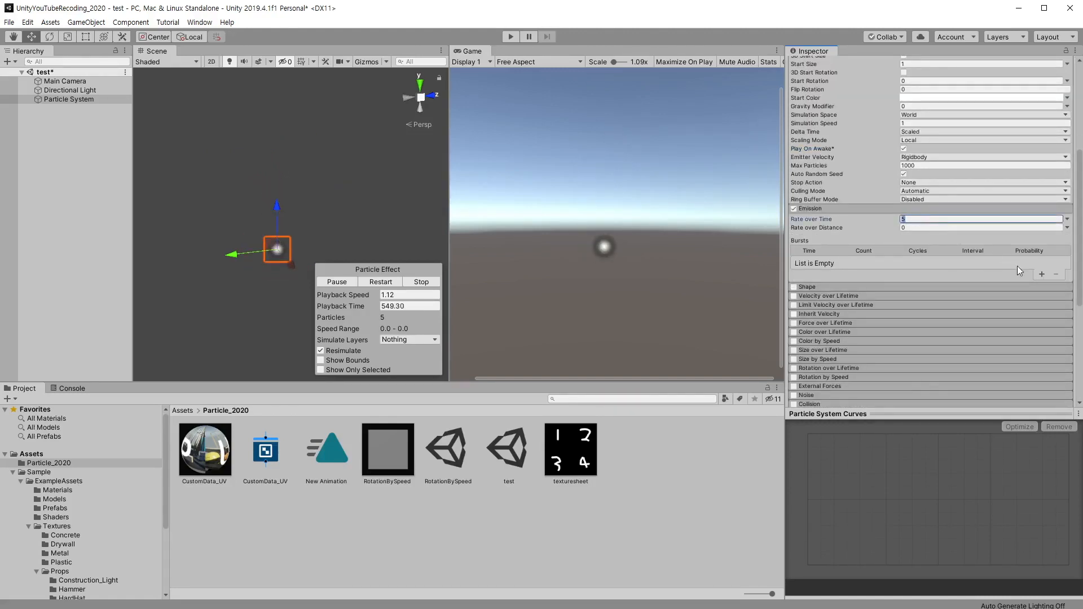
Step: Replace the continuous emission with a burst of Count 1 at Rate over Time 0, and set the Duration to 3
click(1042, 274)
scroll(960, 251, up, 6)
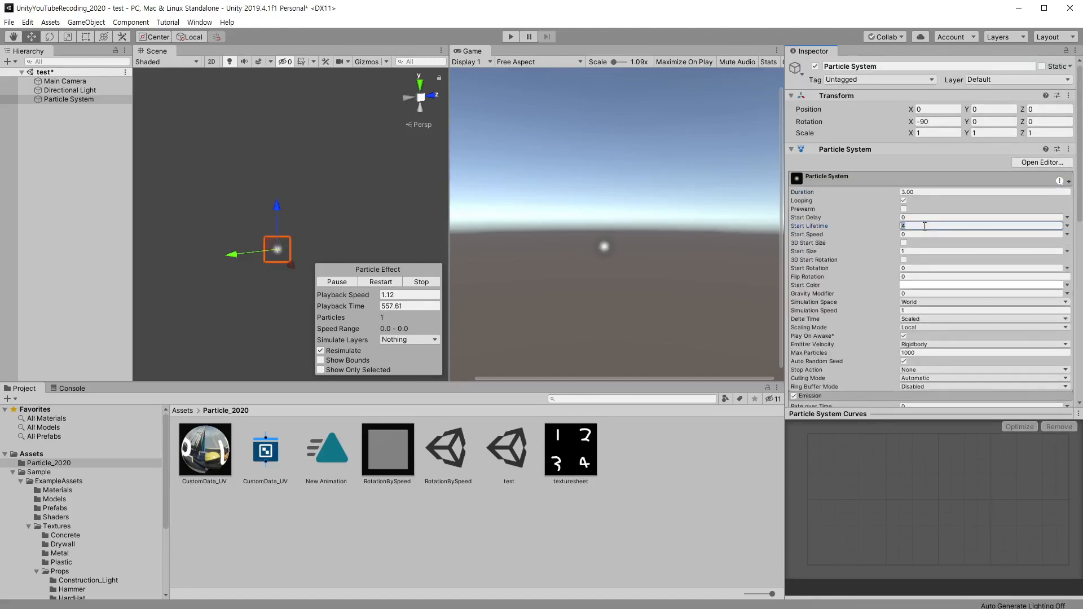
Step: Expand the Particle System's Renderer module and create a new material in the Particle_2020 folder
scroll(940, 248, down, 10)
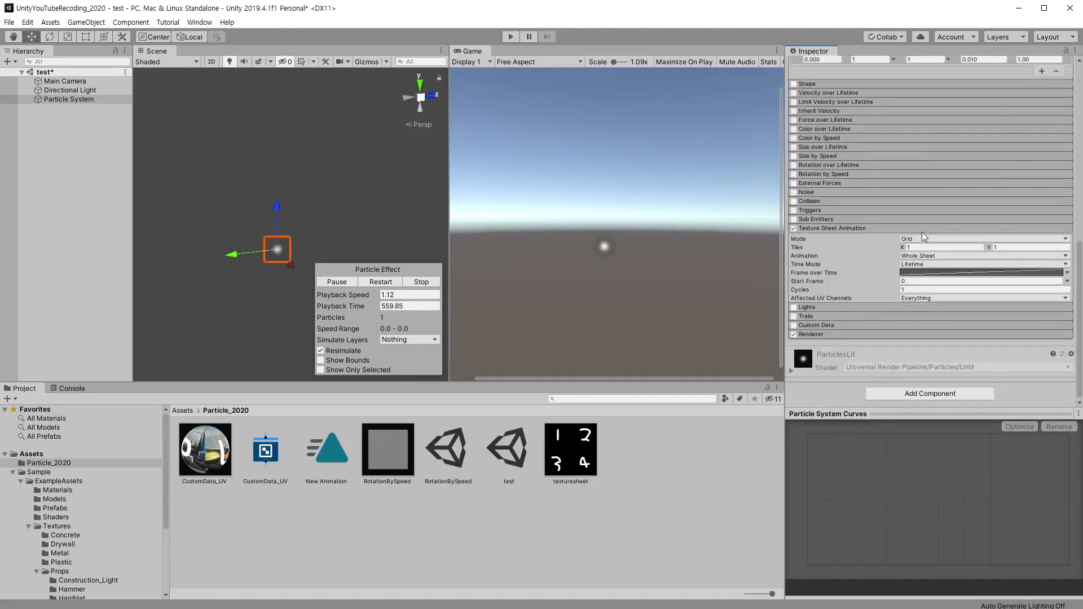
click(817, 334)
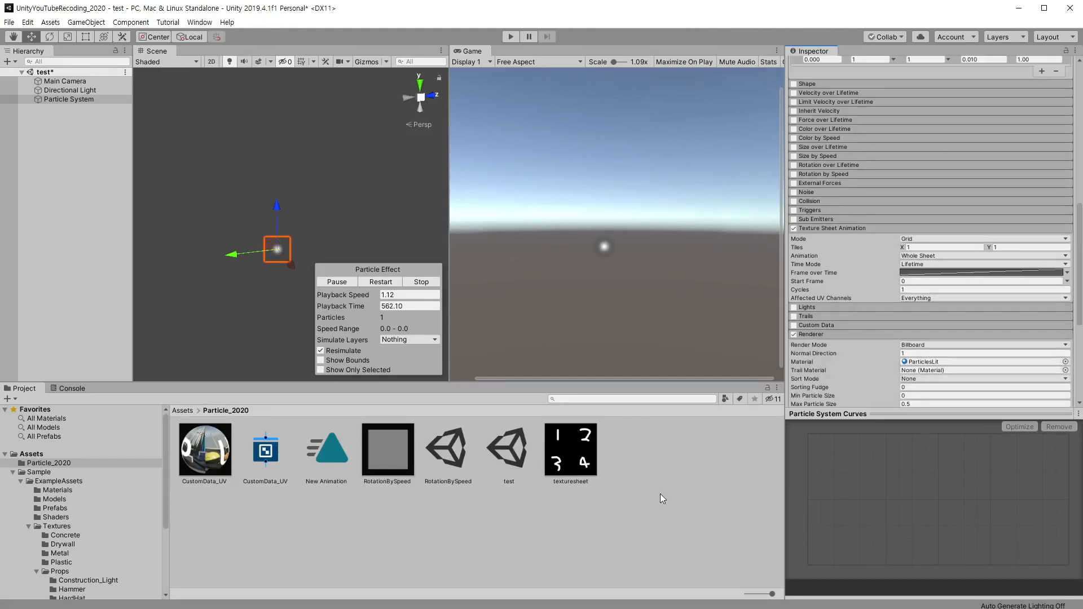
click(568, 449)
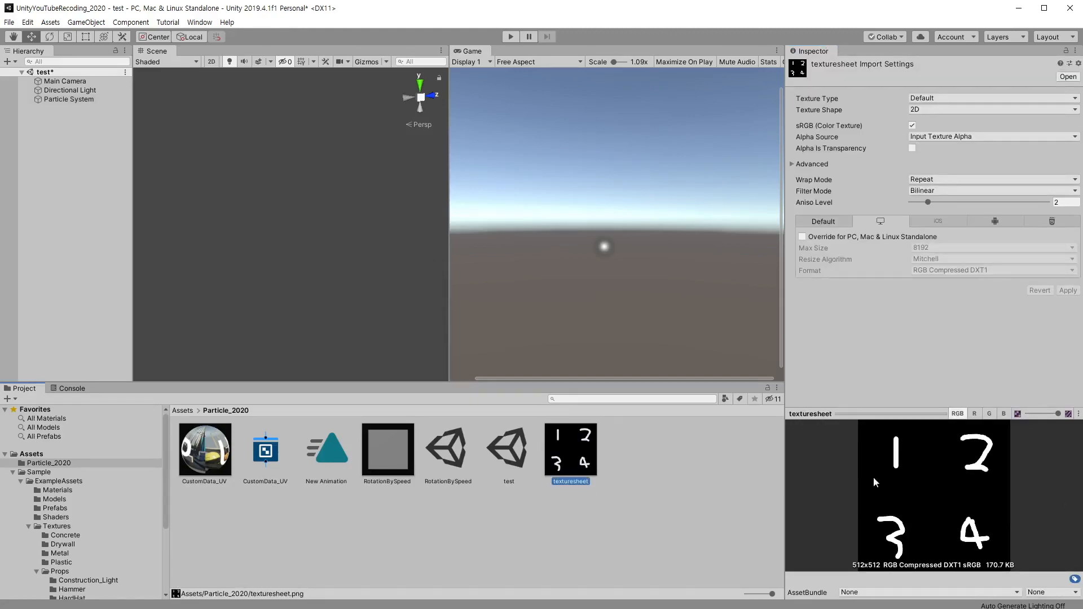
right_click(562, 448)
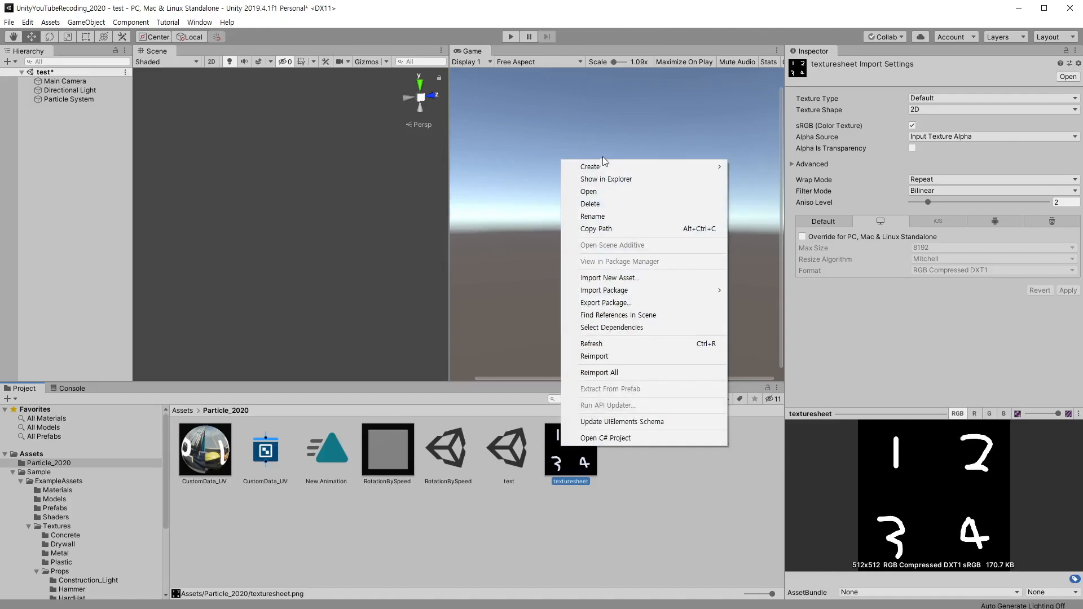
mouse_move(621, 167)
click(756, 347)
Step: Set the new material's shader to Universal Render Pipeline/Particles/Unlit and assign texturesheet as its Base Map
click(959, 77)
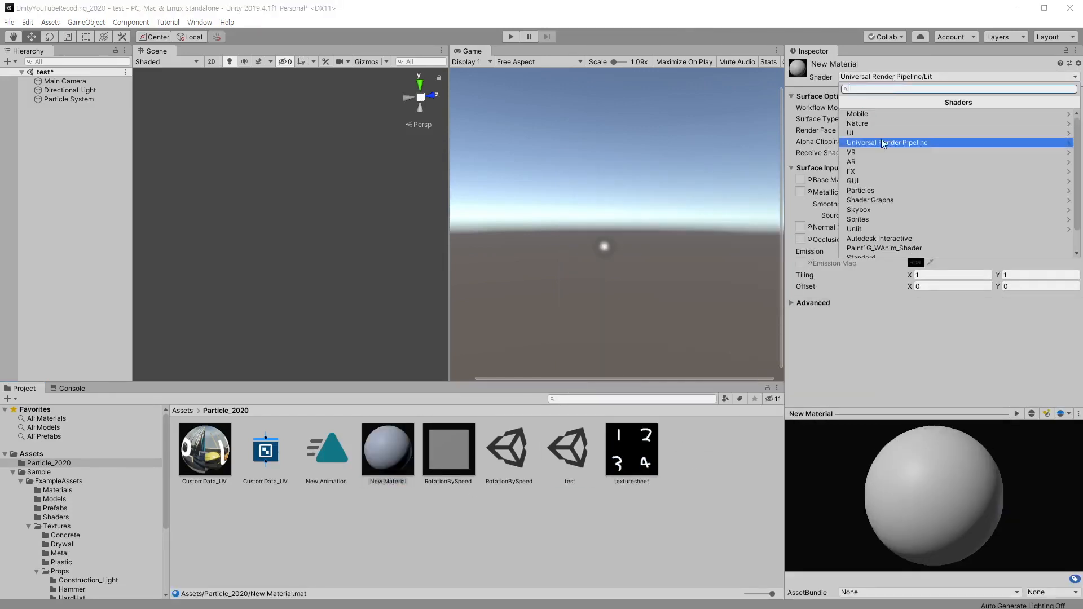
click(880, 139)
click(872, 141)
click(870, 135)
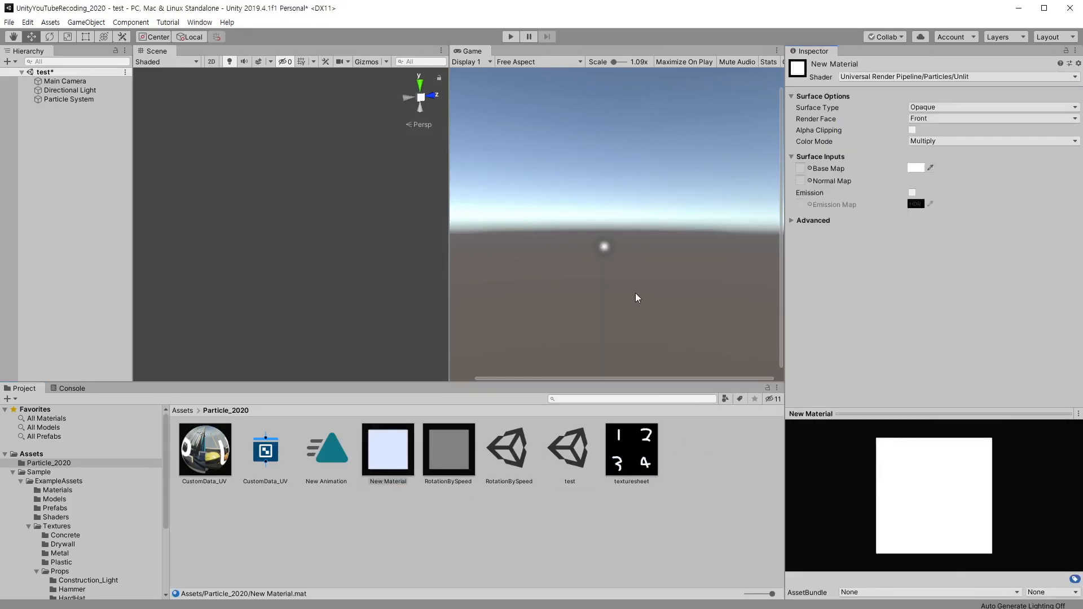
drag(800, 171, 800, 169)
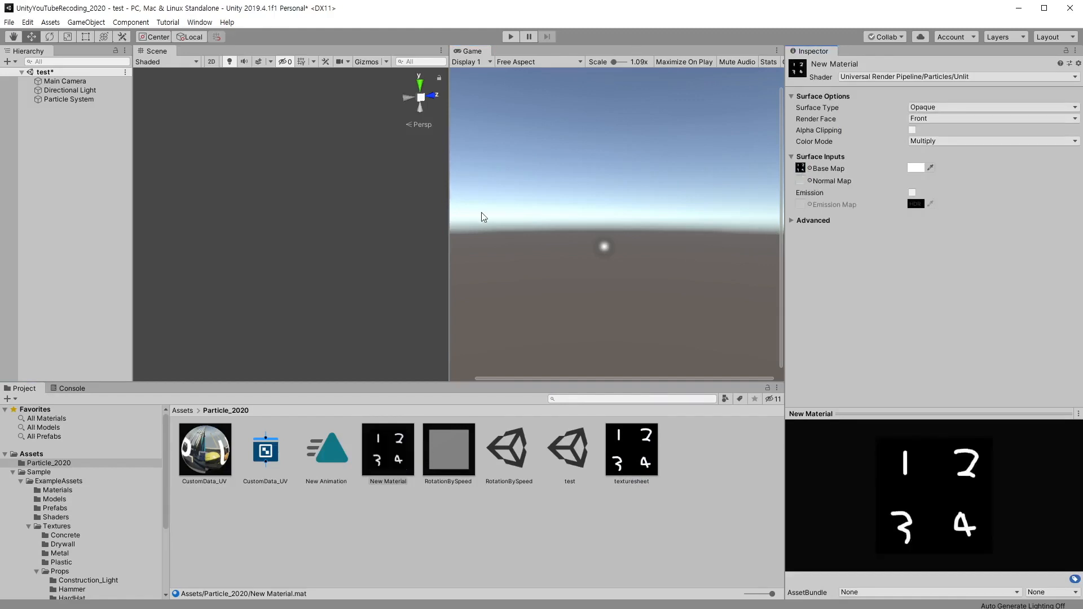
Step: Assign New Material as the Material in the Particle System's Renderer module and frame the particle in the Scene view
click(91, 99)
scroll(863, 287, down, 10)
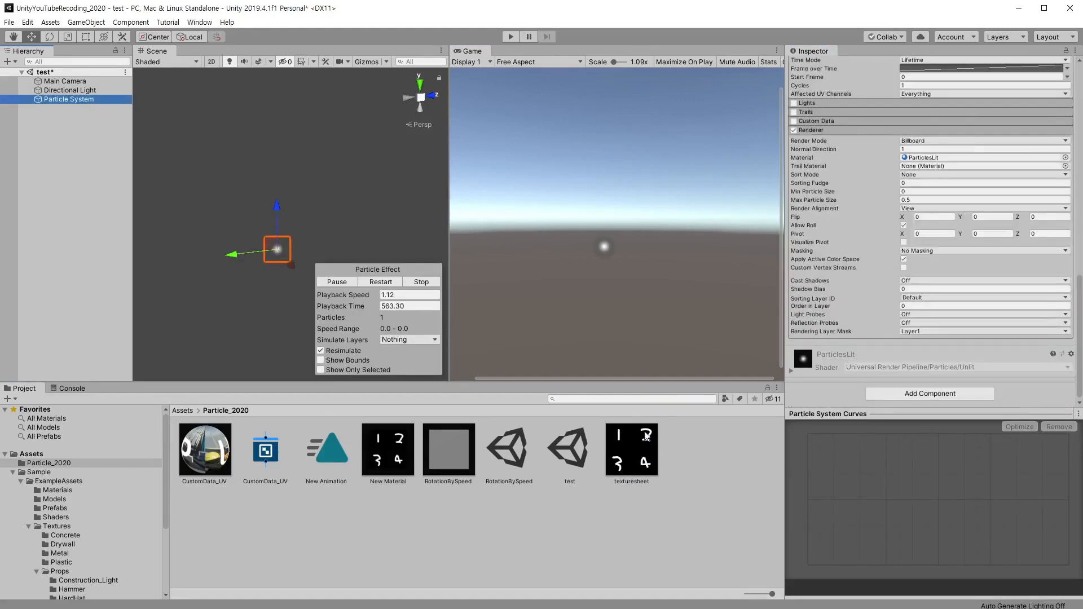
drag(471, 471, 939, 225)
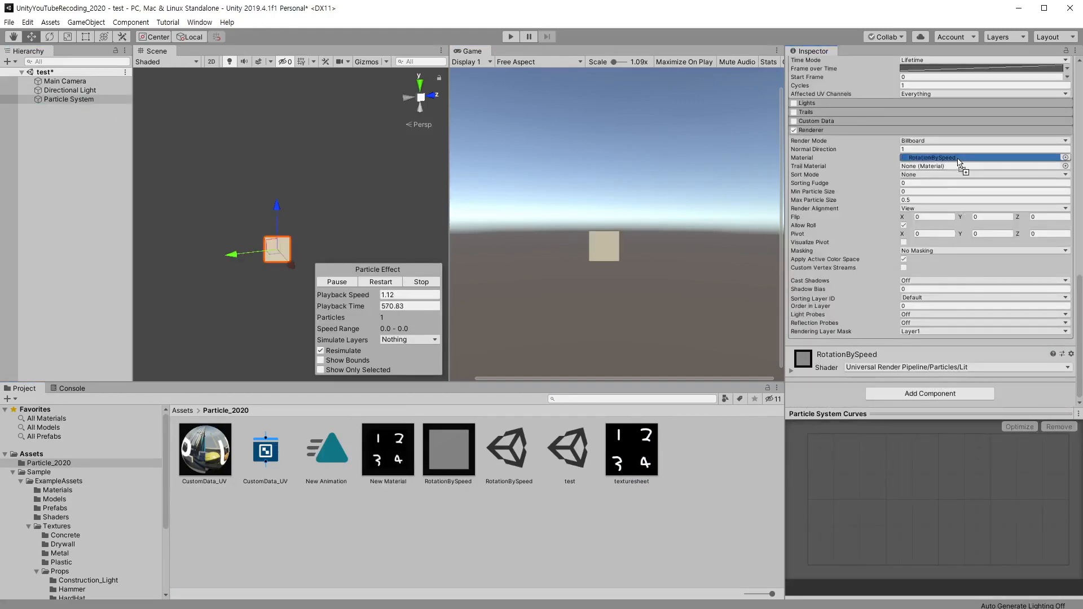
drag(957, 161, 959, 159)
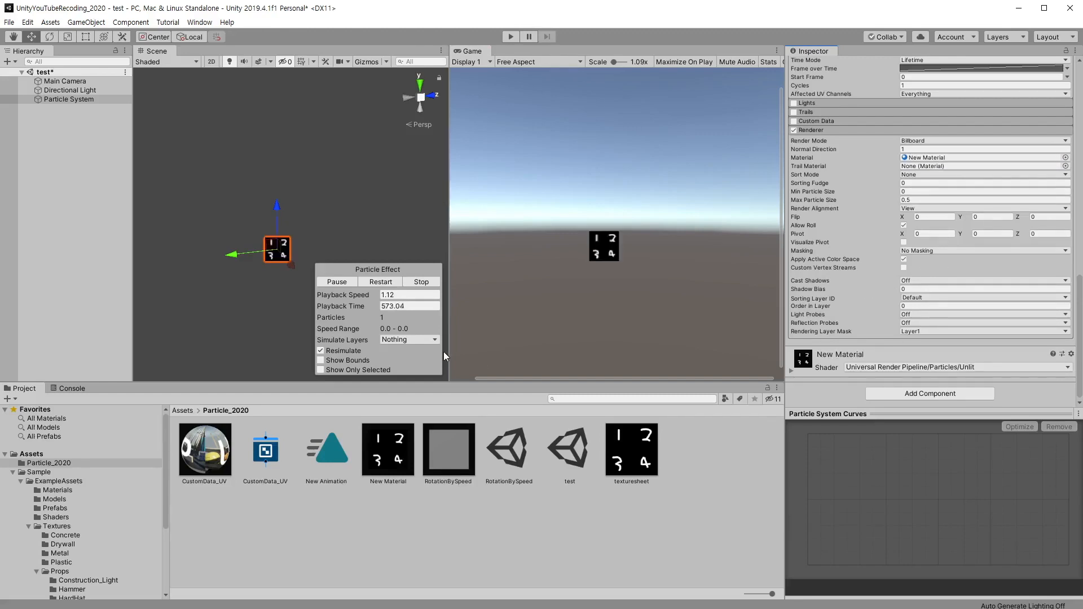
key(f)
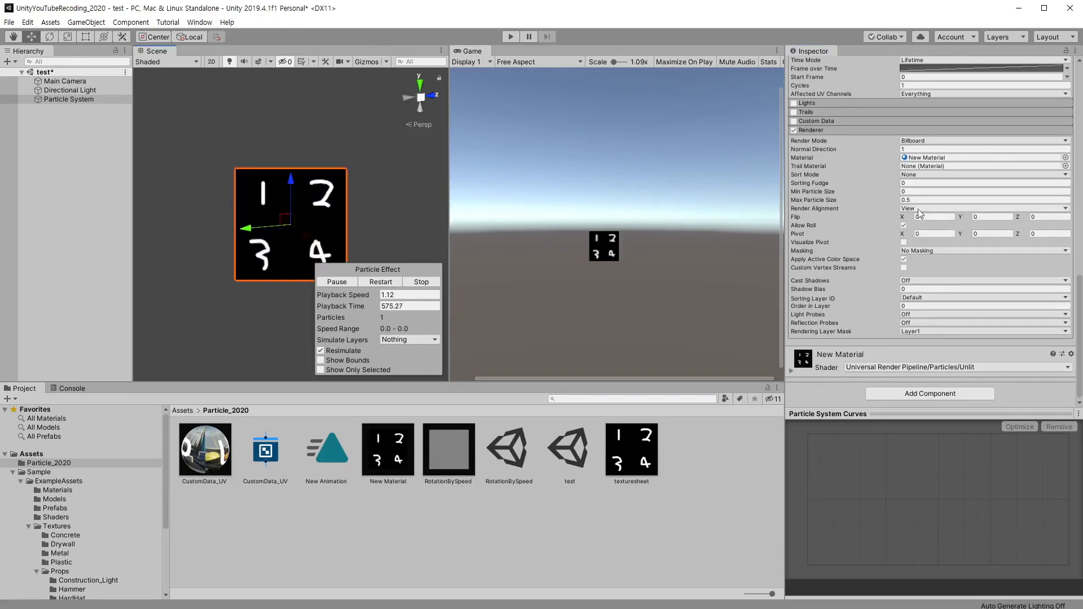
Step: Switch the Texture Sheet Animation mode to Sprites and back to Grid, and set Tiles to X 2, Y 2
scroll(918, 210, up, 6)
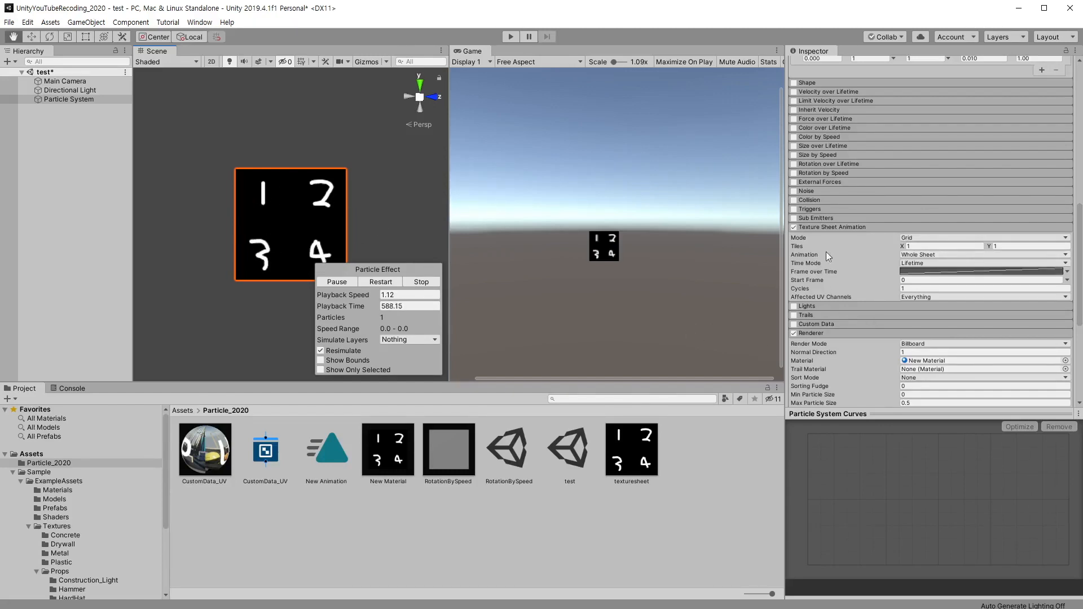
click(912, 238)
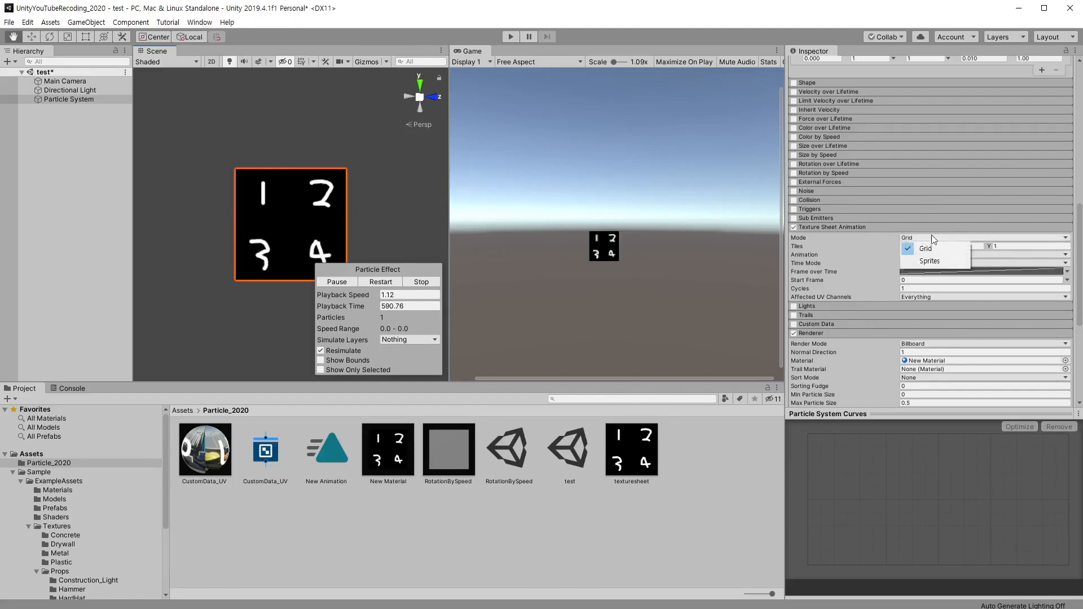
click(940, 259)
click(932, 237)
click(928, 248)
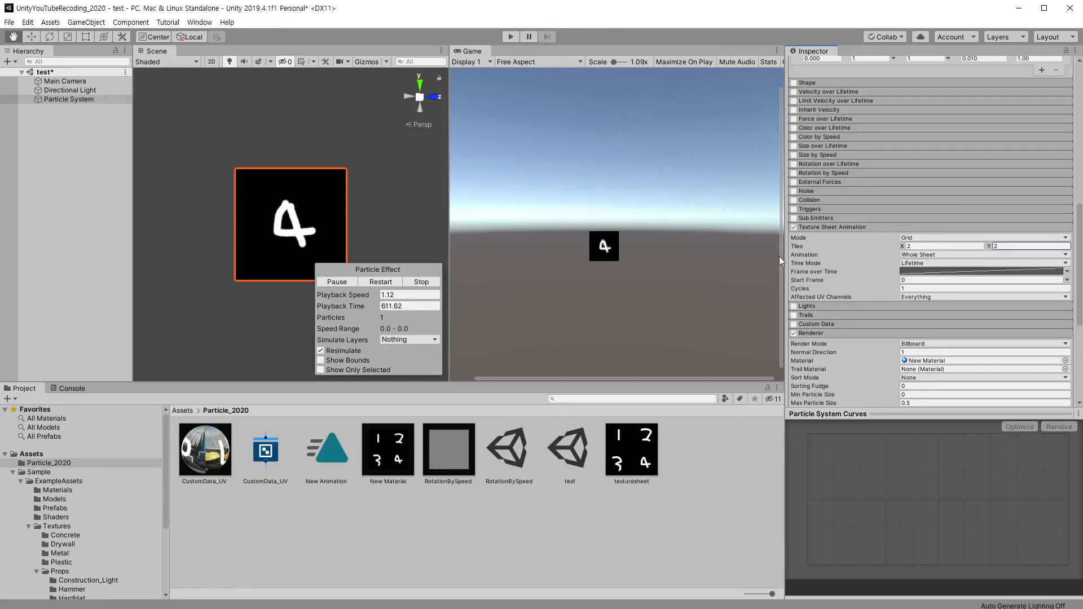
Step: Flatten the Frame over Time curve into a constant line and lower it to about the middle of the graph
click(940, 255)
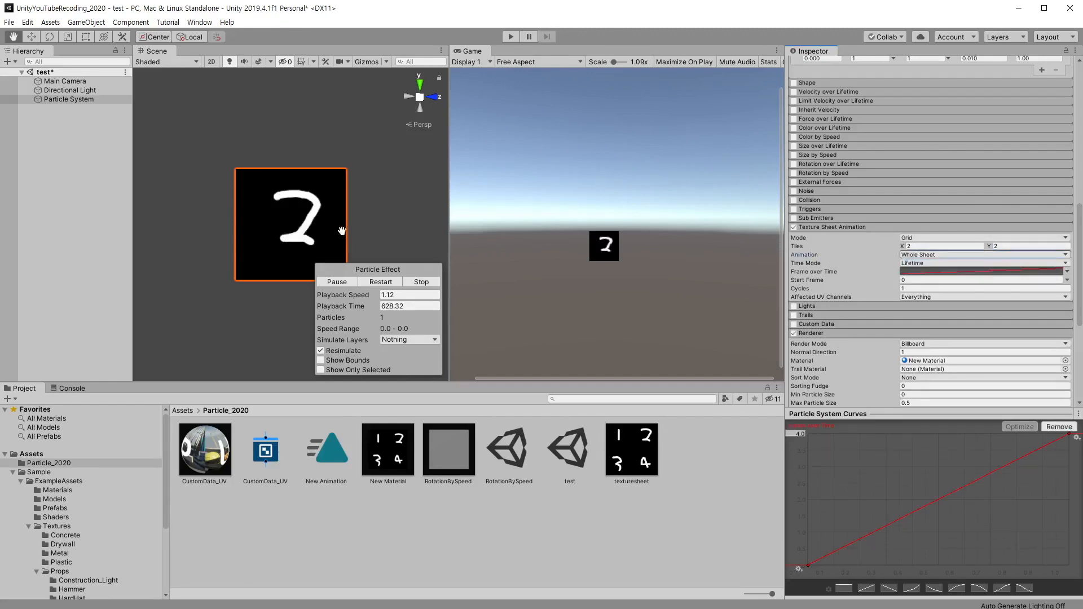
click(936, 268)
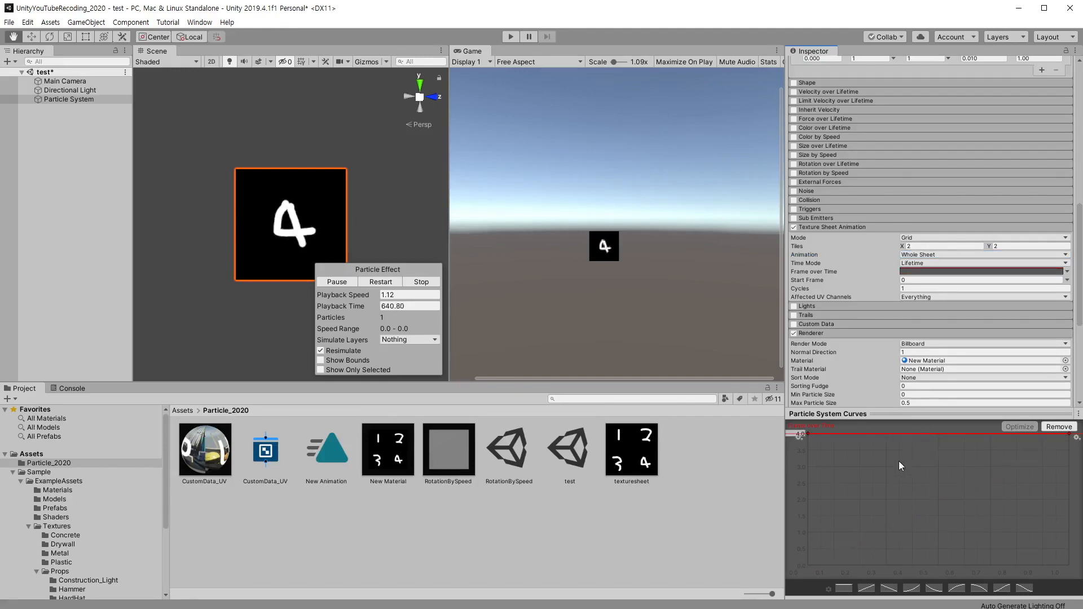
drag(860, 433, 854, 492)
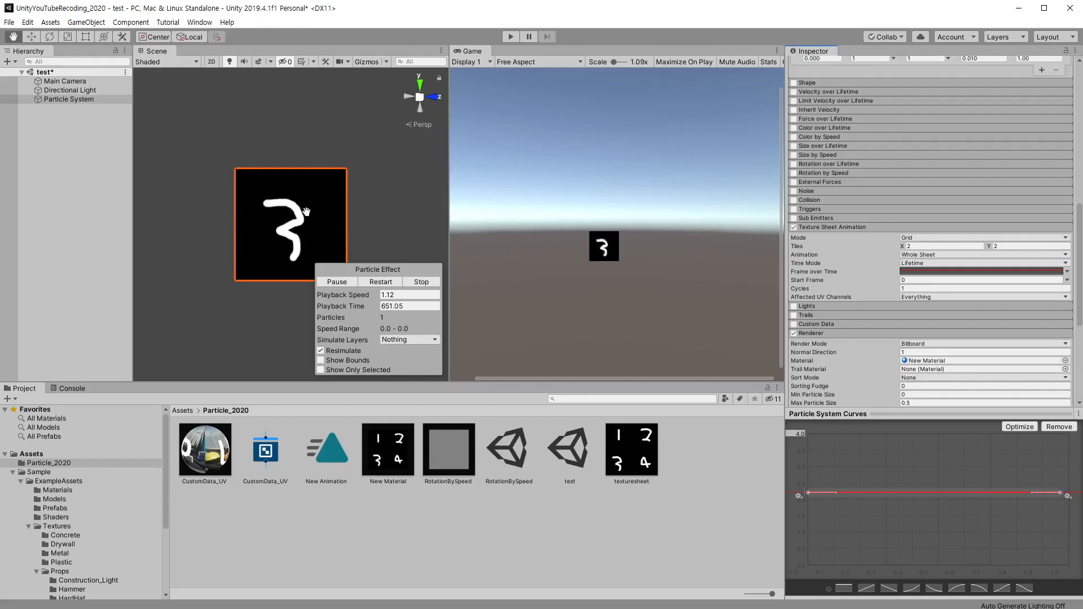
Step: Replace the burst with continuous emission at Rate over Time 10, and enable the Shape module
scroll(899, 289, up, 6)
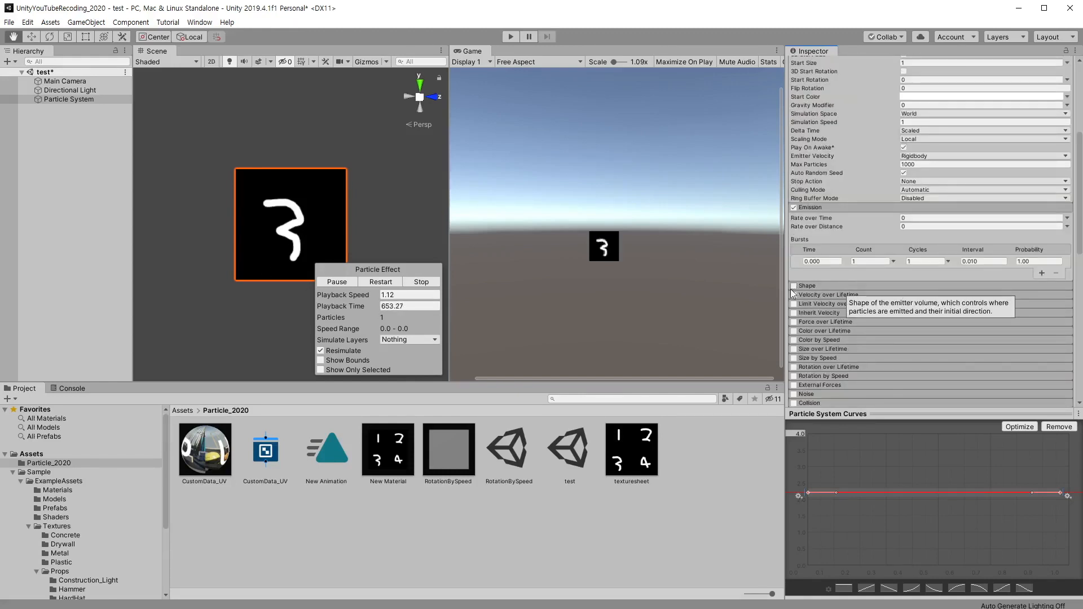
click(938, 217)
click(793, 285)
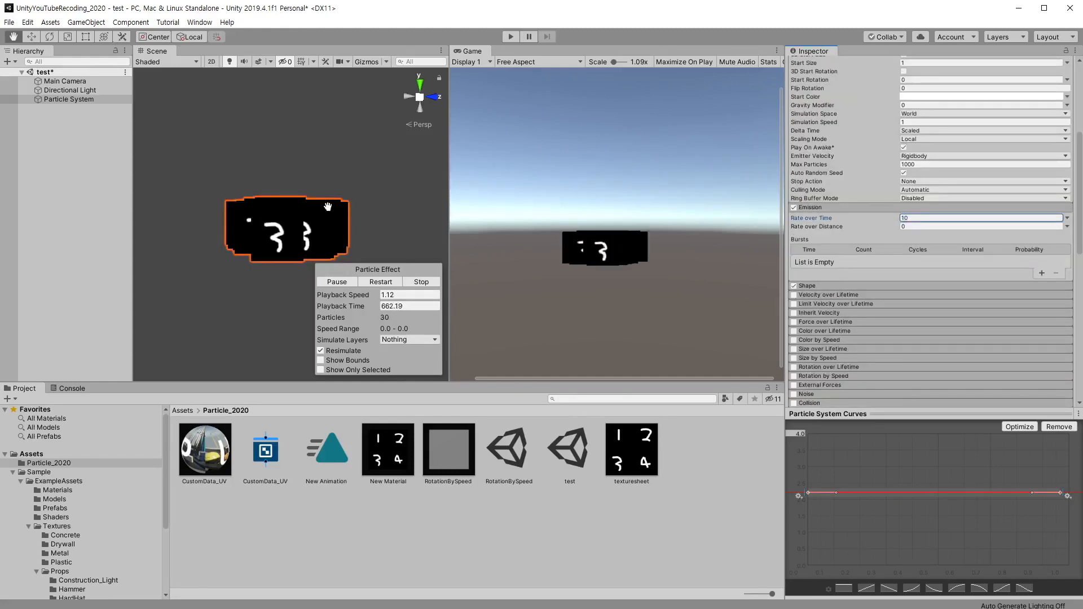
Step: Set the Particle System's Start Speed to 1
key(w)
scroll(925, 192, up, 5)
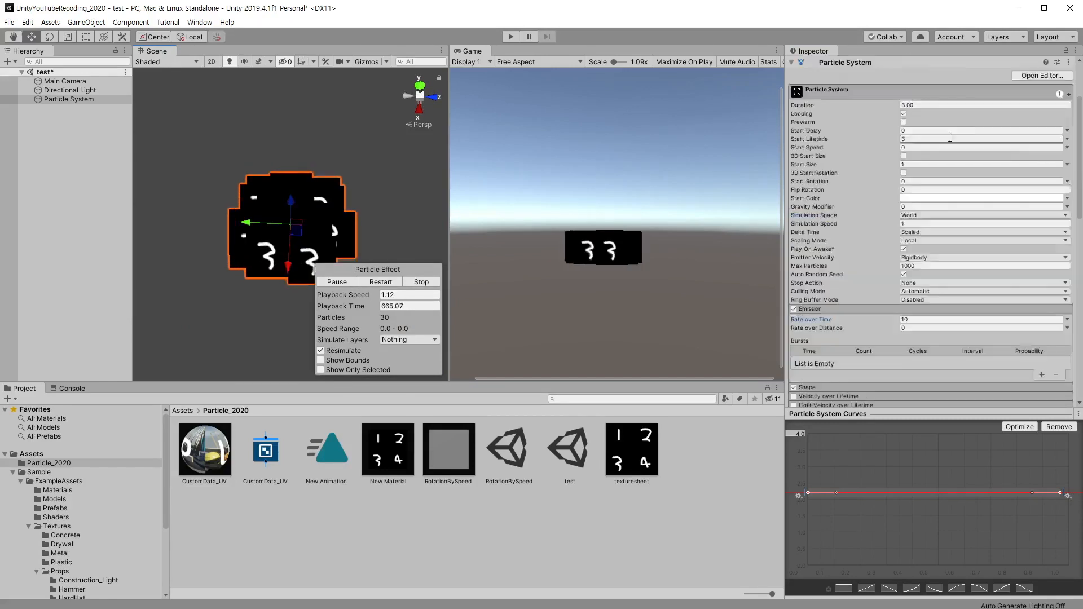
text(1)
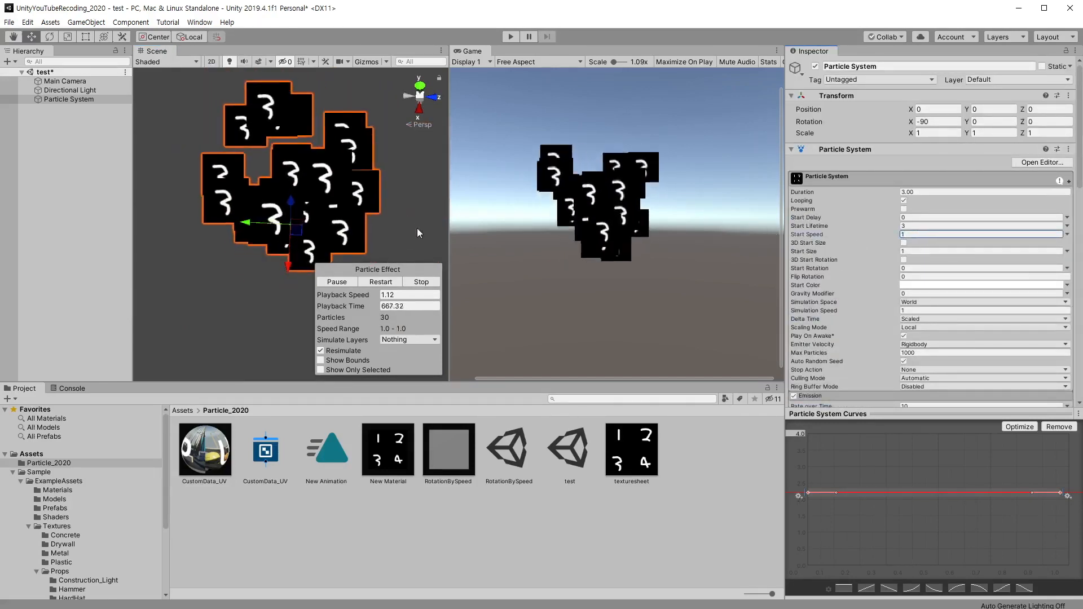
Step: Set the Texture Sheet Animation's Frame over Time to Random Between Two Constants, with values 0 and 3.9996
scroll(962, 299, down, 15)
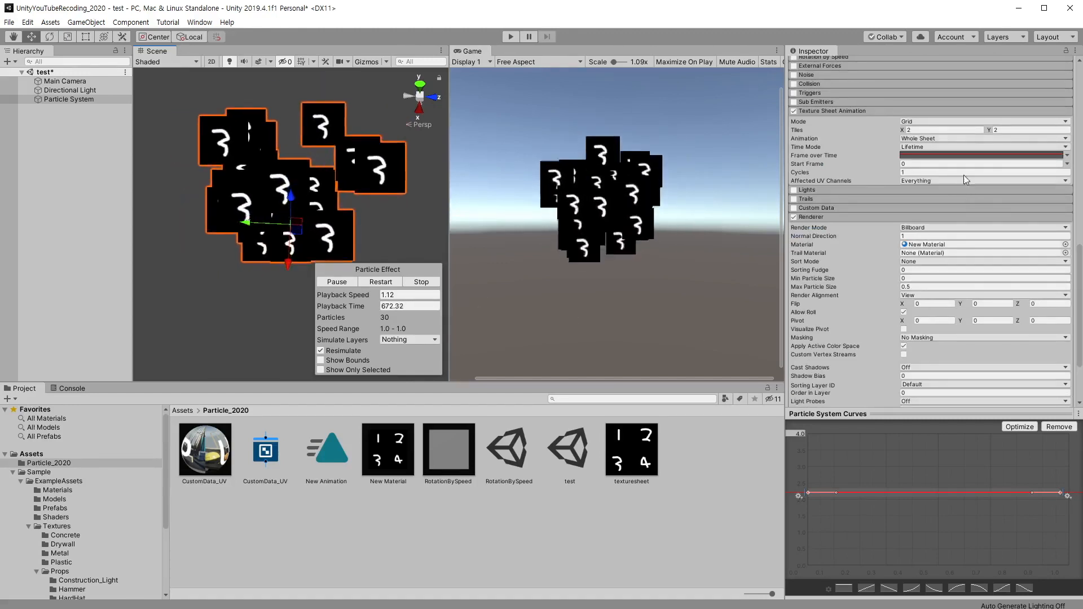
click(1066, 155)
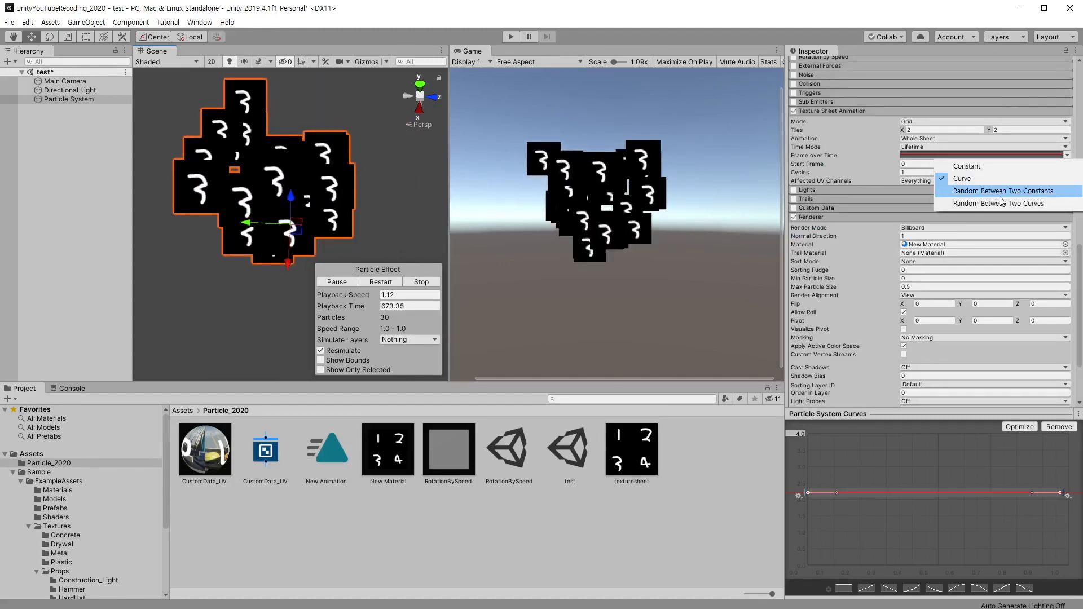
click(1030, 192)
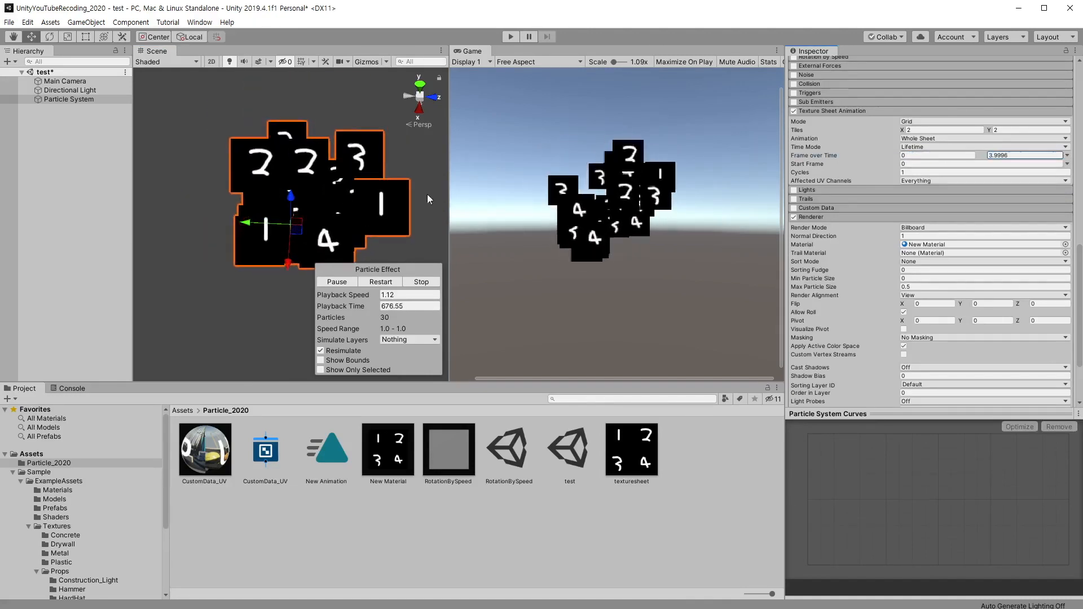
alt+drag(282, 159, 283, 181)
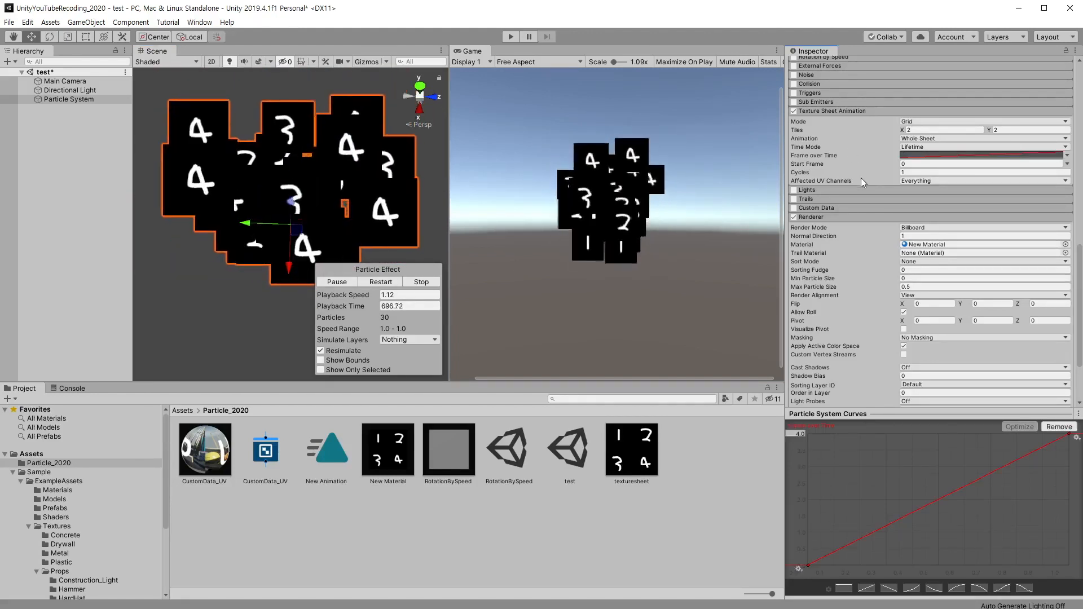
Step: Expand and enable the Lights module on the Particle System
scroll(874, 198, up, 3)
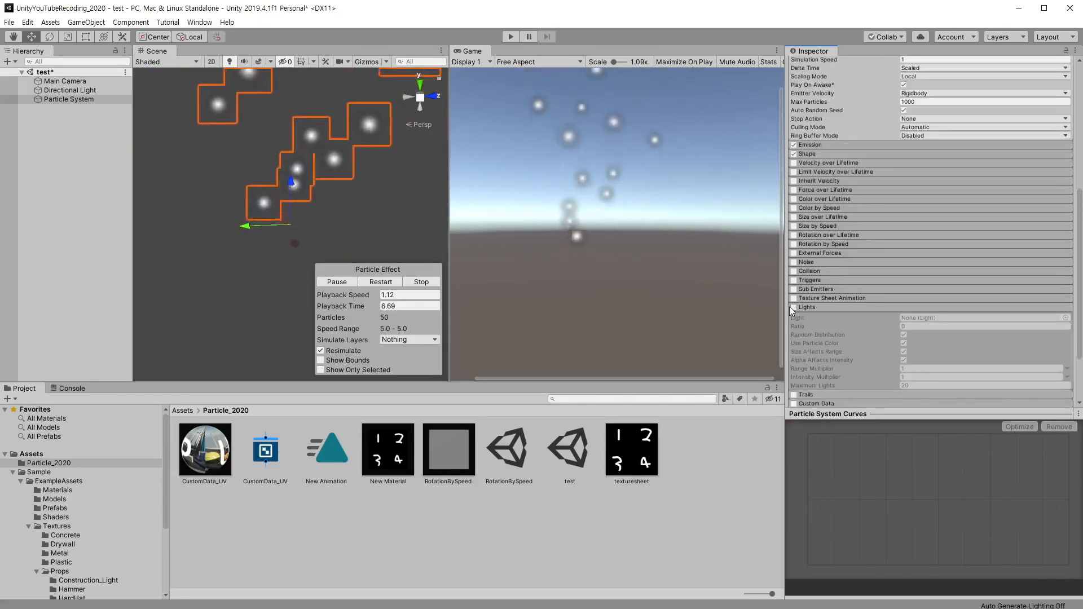
click(807, 307)
click(807, 307)
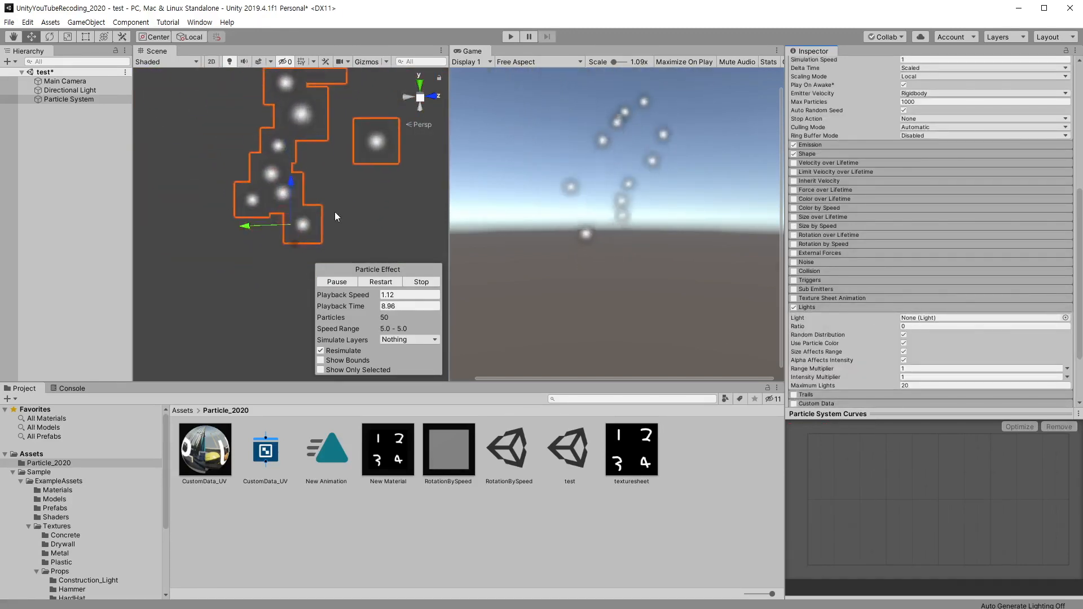
scroll(873, 243, down, 3)
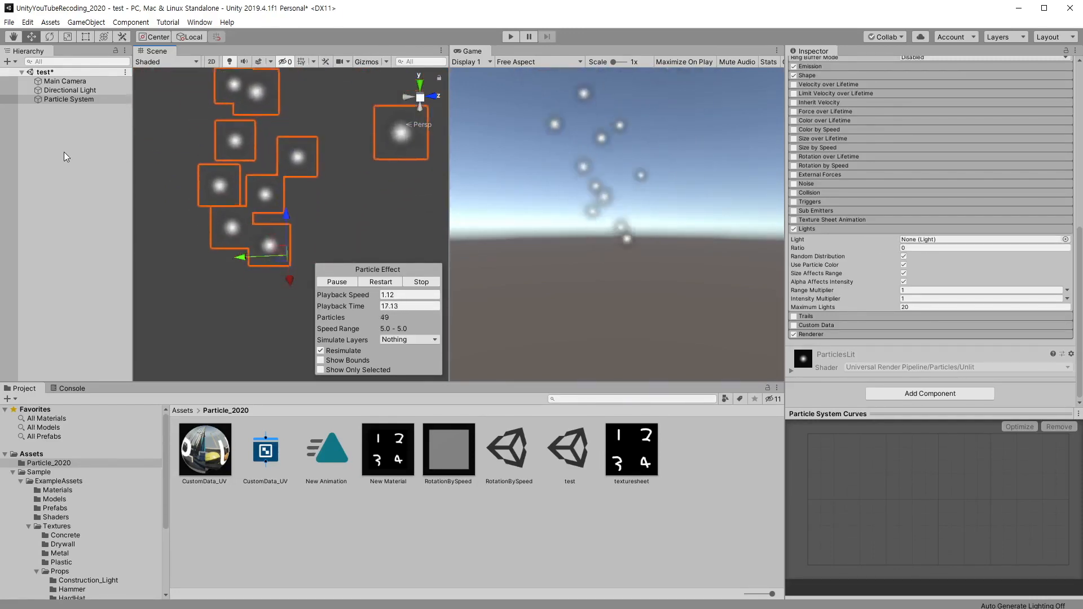
right_click(63, 151)
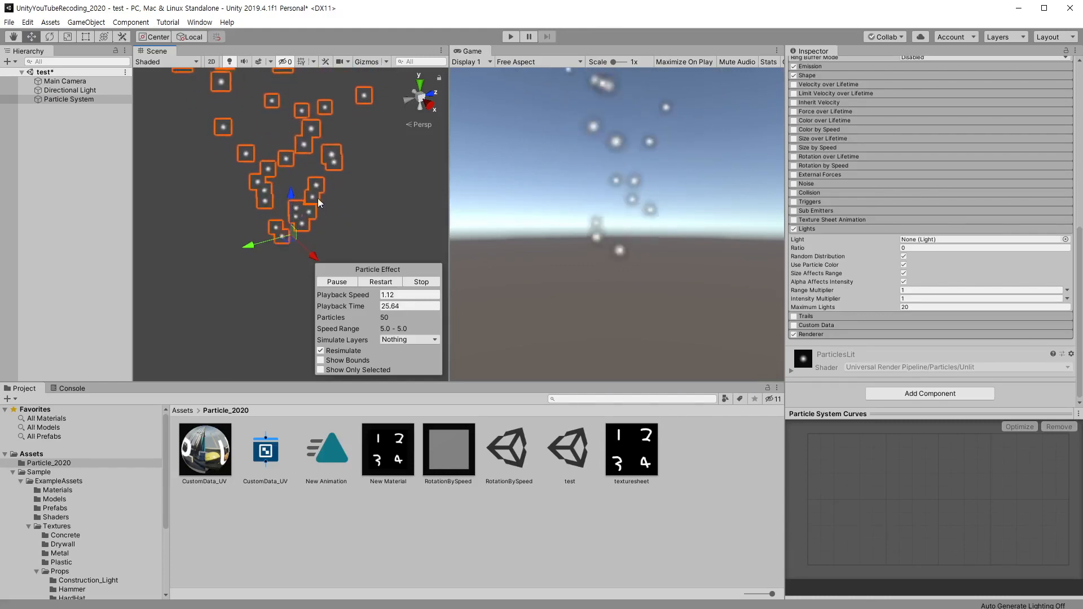
drag(804, 253, 712, 242)
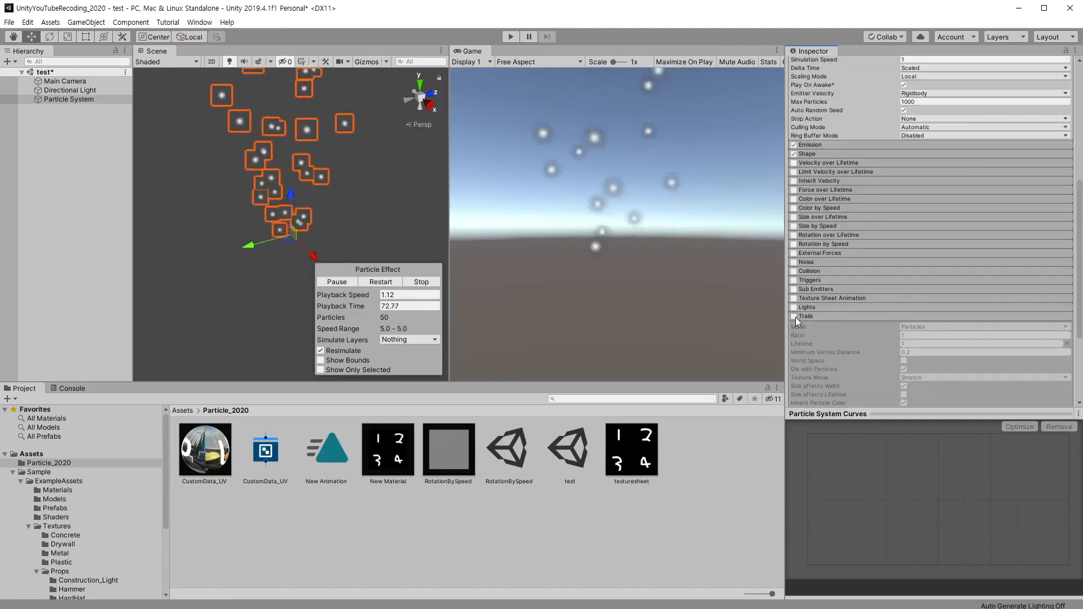
Step: Enable the Trails module on the Particle System and show all of its settings
click(795, 316)
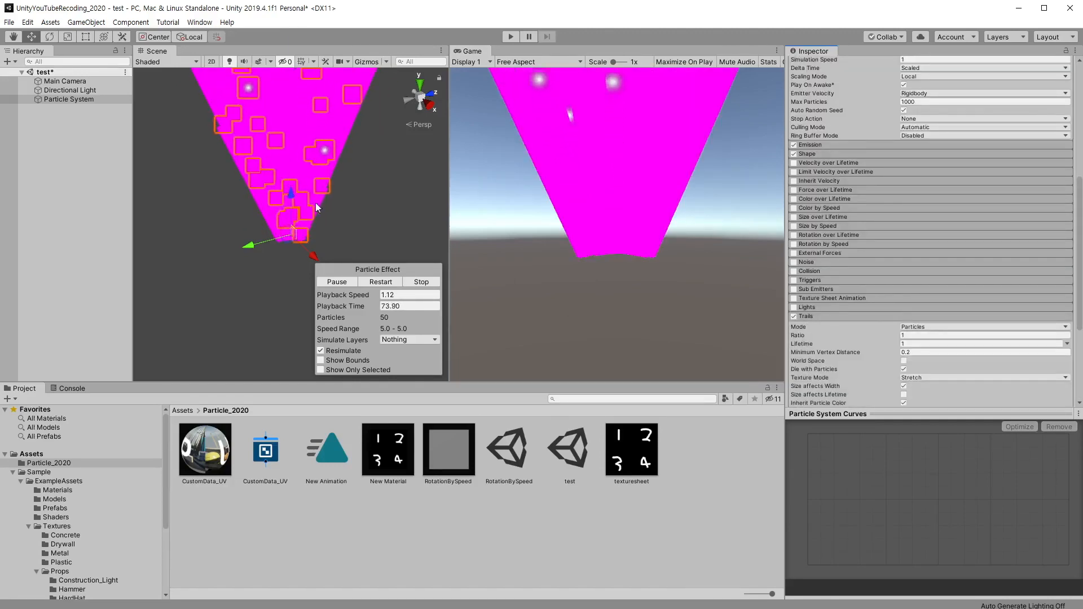
scroll(944, 330, up, 3)
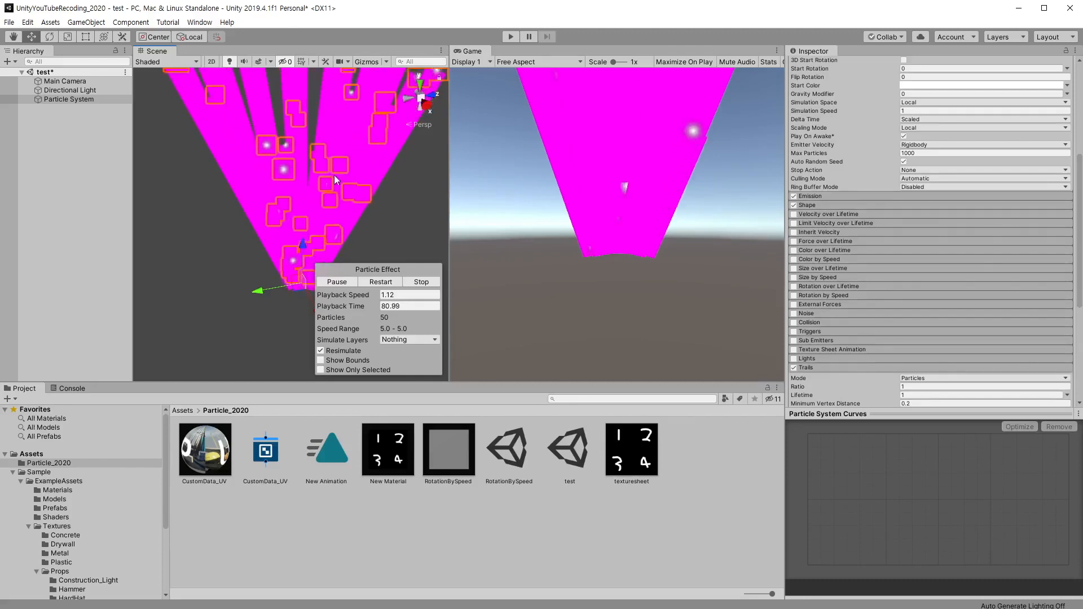
scroll(946, 285, down, 10)
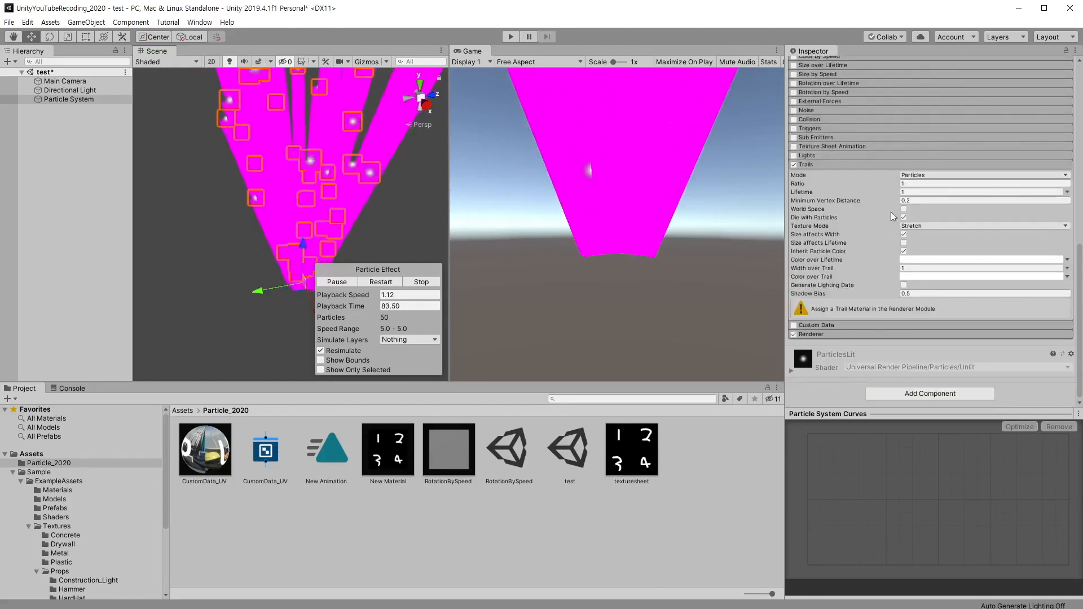
Step: Expand the Renderer module and assign the RotationBySpeed material as the Trail Material
click(818, 335)
scroll(882, 154, down, 10)
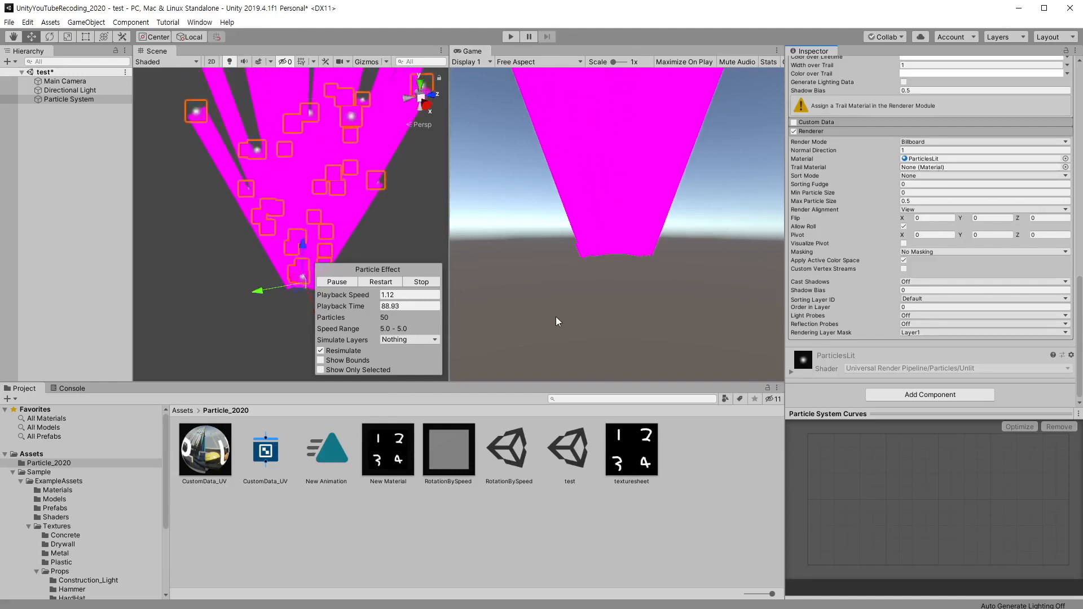
drag(467, 444, 981, 167)
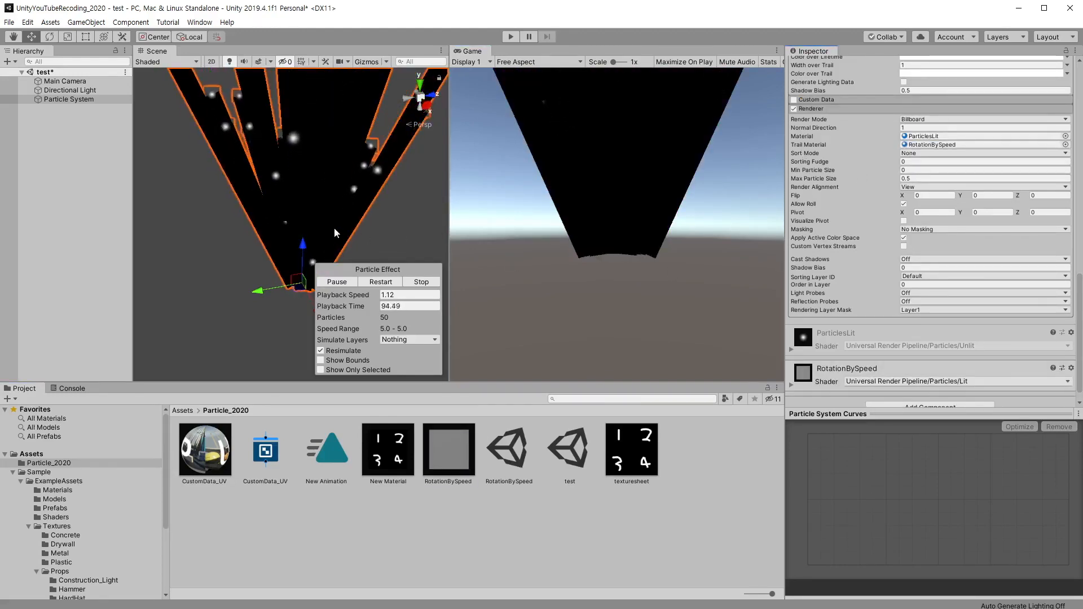
Step: Inspect the RotationBySpeed material's surface settings, including Render Face, and return to the Particle System object
scroll(980, 185, up, 5)
click(460, 470)
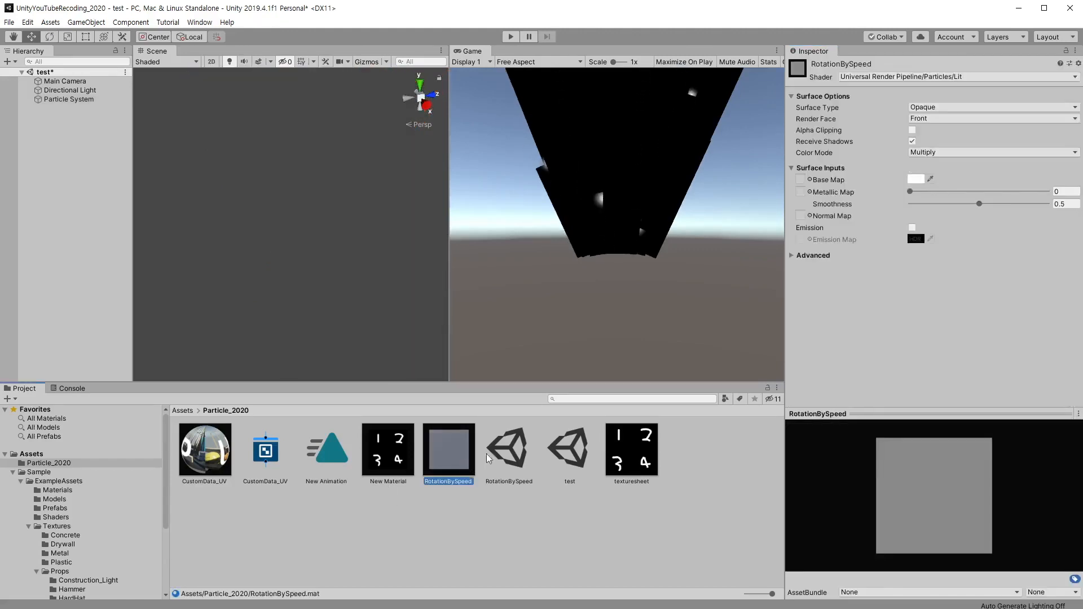
click(68, 100)
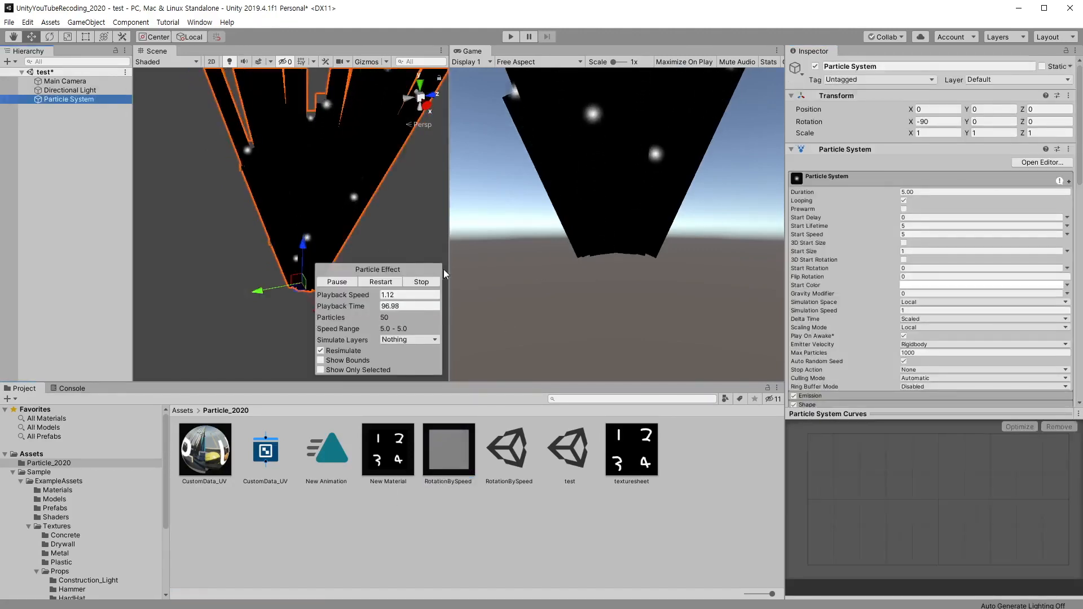
Step: Try the Ribbon mode in the Trails module, check its Ribbon Count setting, and switch back to Particles mode
scroll(919, 284, down, 20)
alt+drag(364, 235, 375, 234)
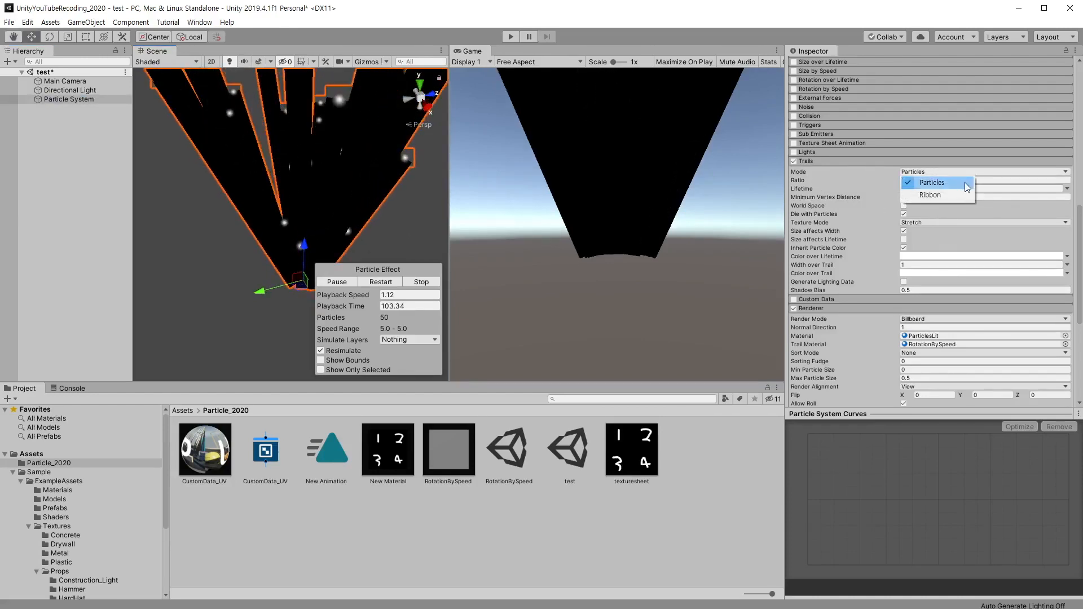
click(930, 195)
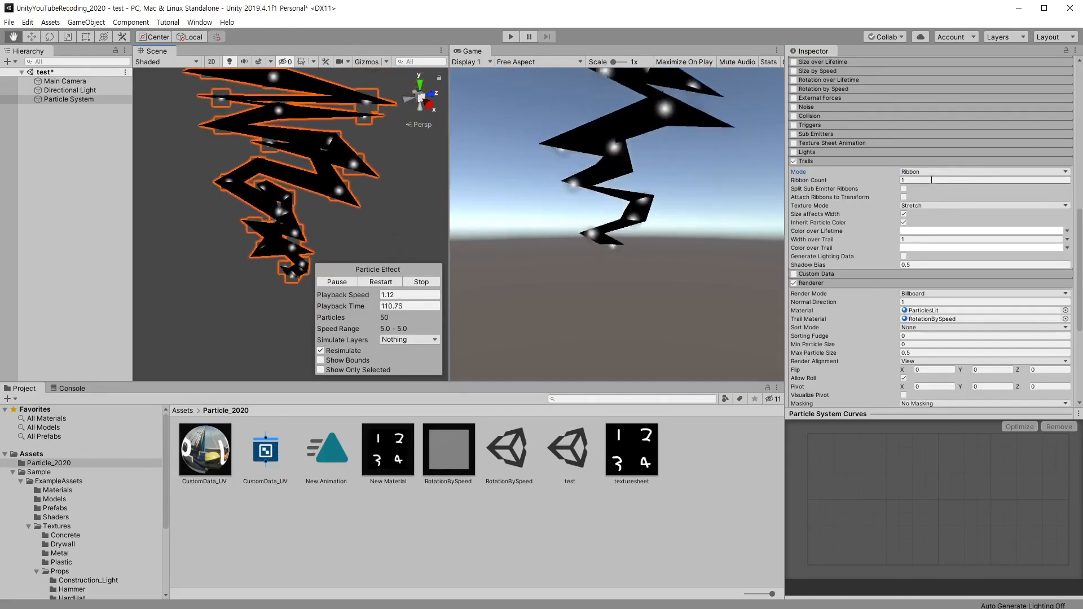
click(934, 172)
click(937, 183)
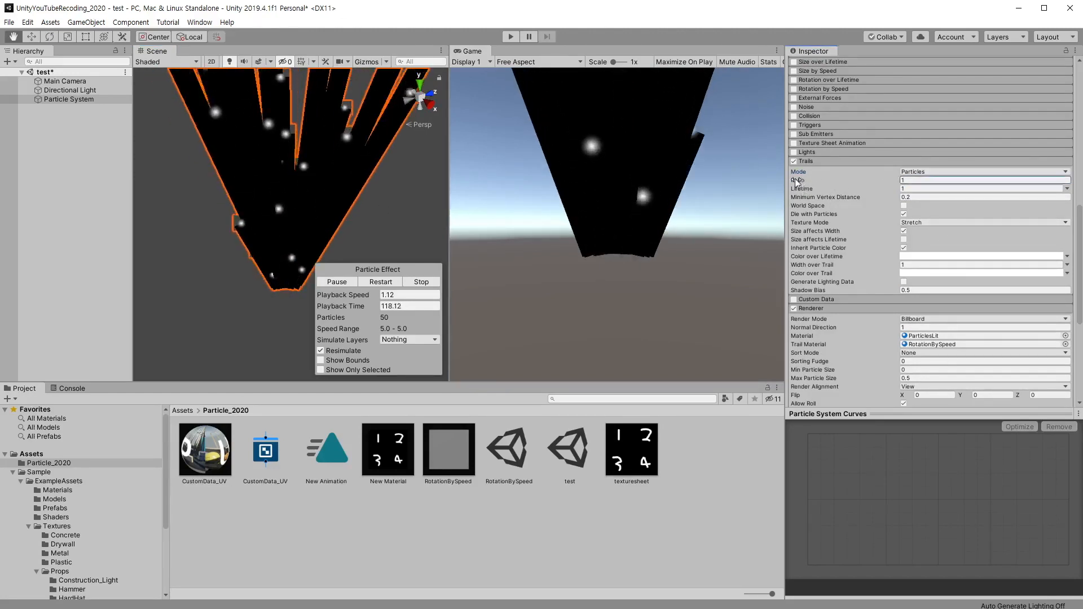
Step: Keep the trails' Ratio at 1 and set their Lifetime to Random Between Two Constants, with values 0.1 and 0.3
text(1)
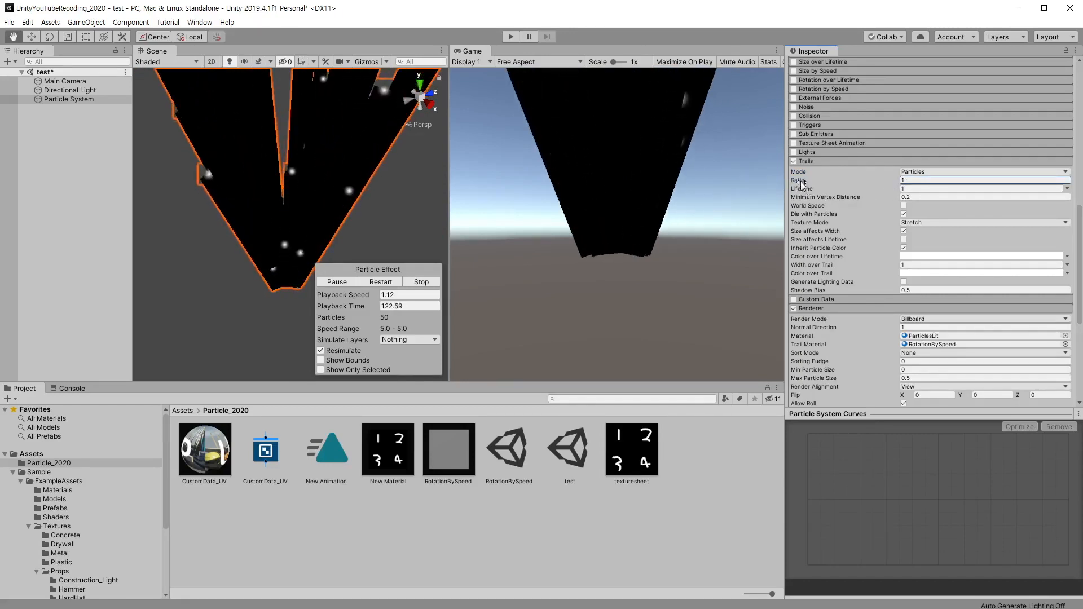
text(.53)
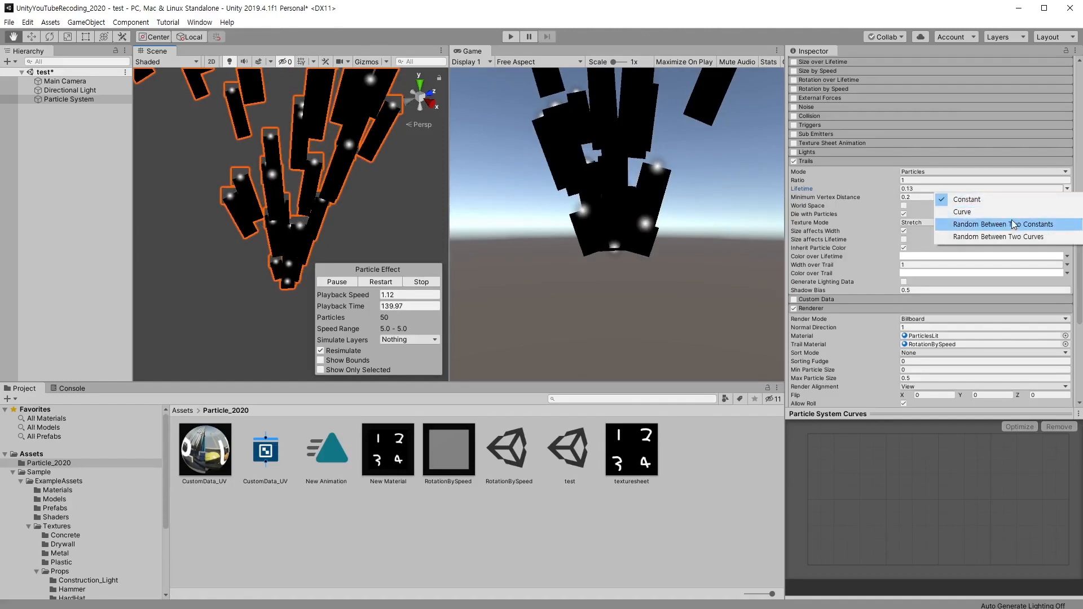
click(1006, 225)
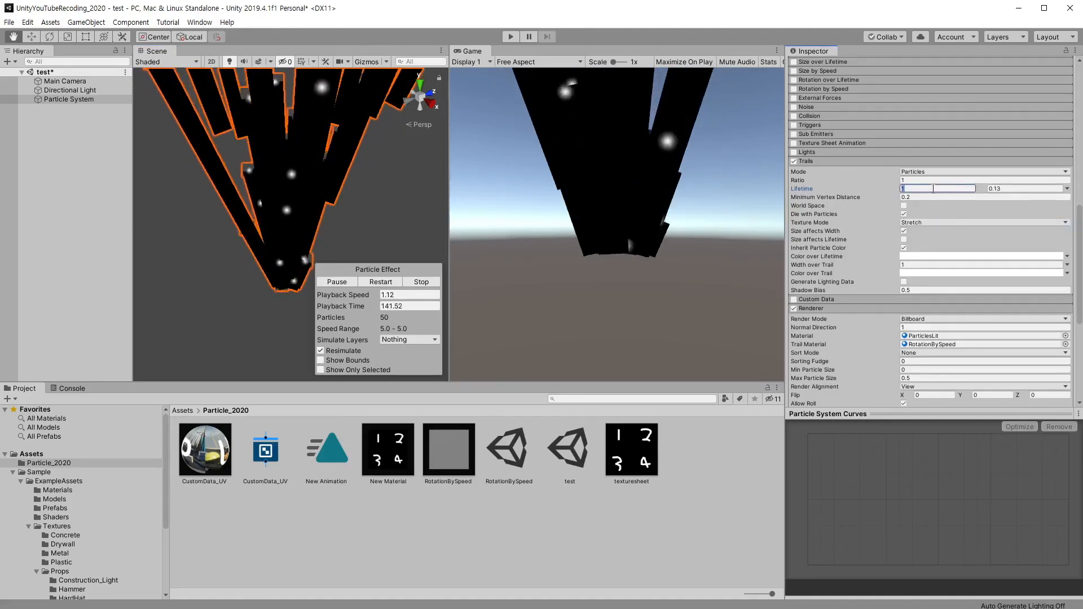
text(0.1)
key(Tab)
text(0.3)
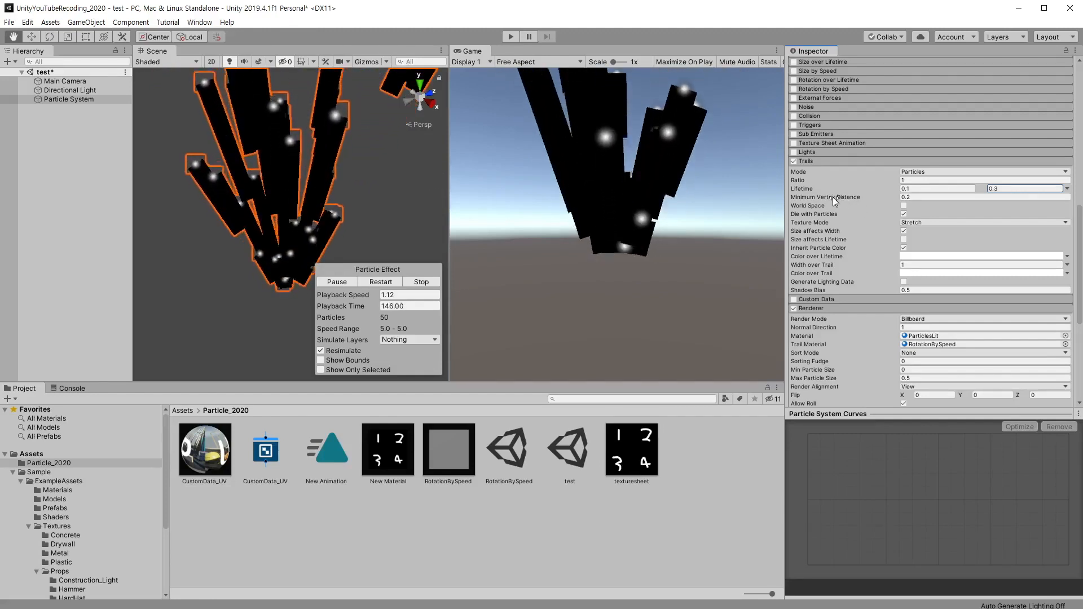
Step: Undo a trial change of the trails' Minimum Vertex Distance and set the particle system's Gravity Modifier to 0.19
drag(831, 198, 824, 200)
key(ctrl+z)
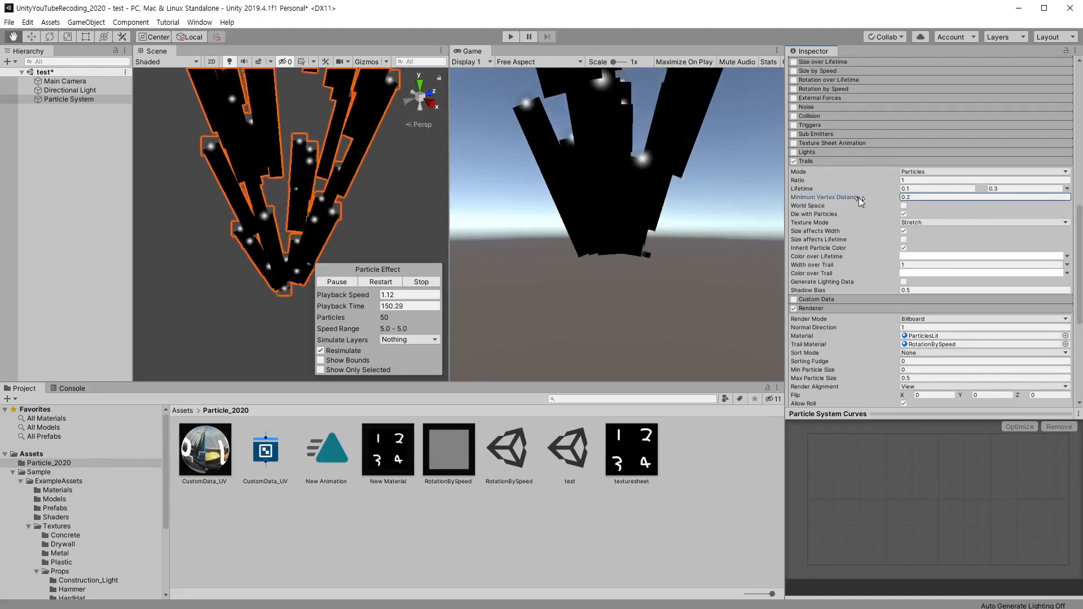
scroll(936, 327, up, 3)
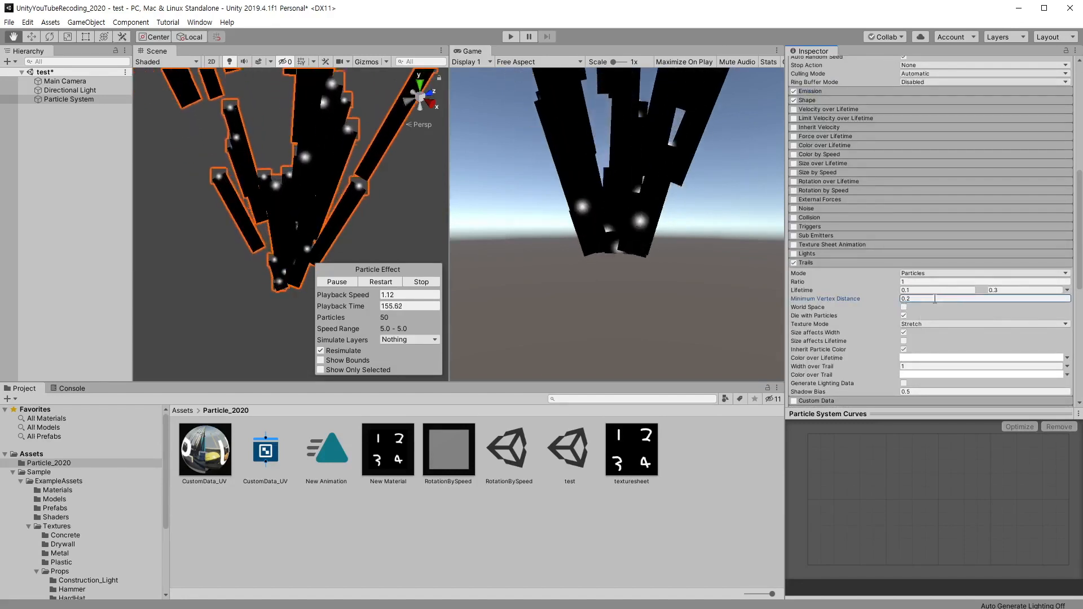
scroll(935, 299, up, 6)
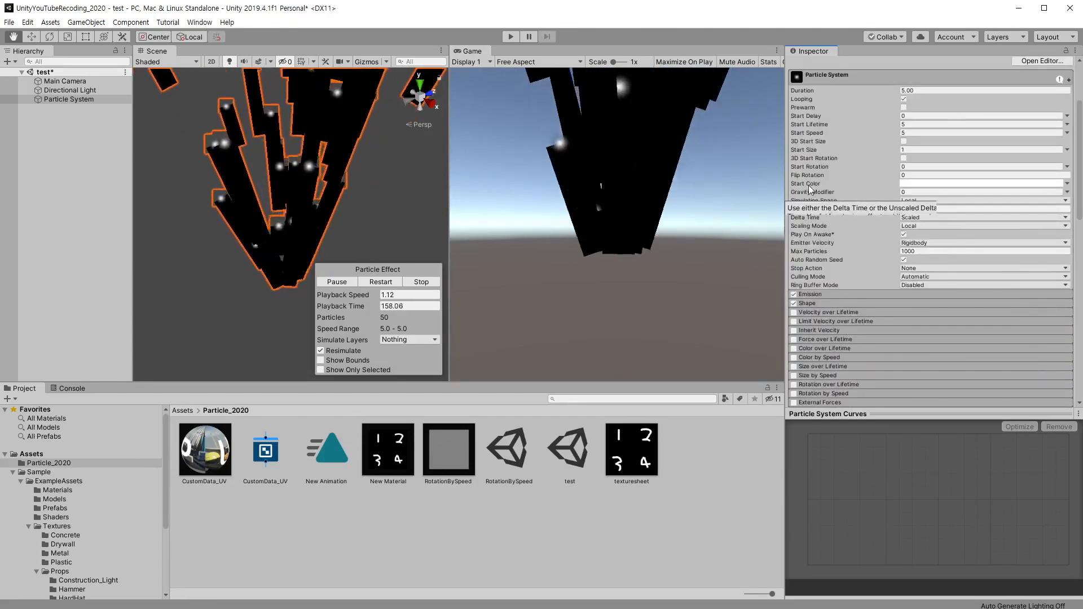
drag(813, 192, 829, 196)
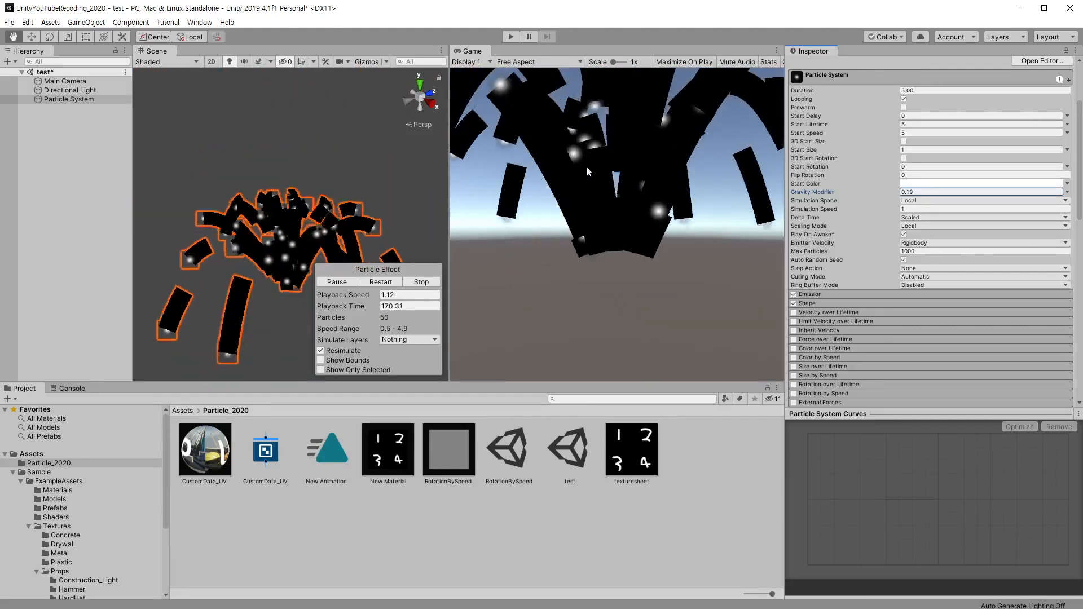
Step: Try larger Minimum Vertex Distance values such as 5.03 and 0.73 on the trails and undo the change
scroll(954, 211, down, 12)
click(942, 96)
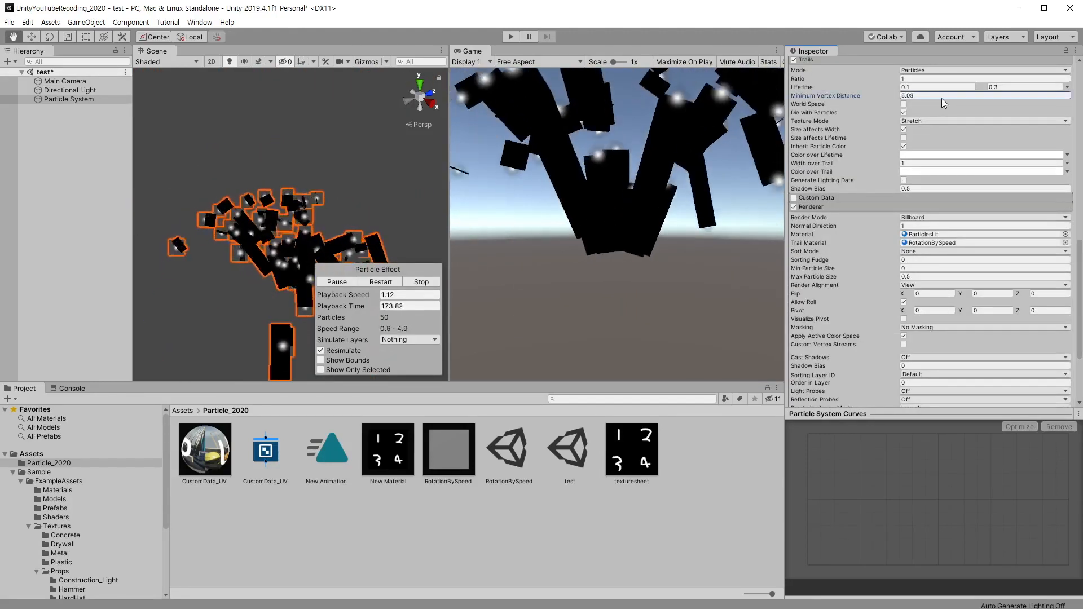
drag(942, 98, 907, 106)
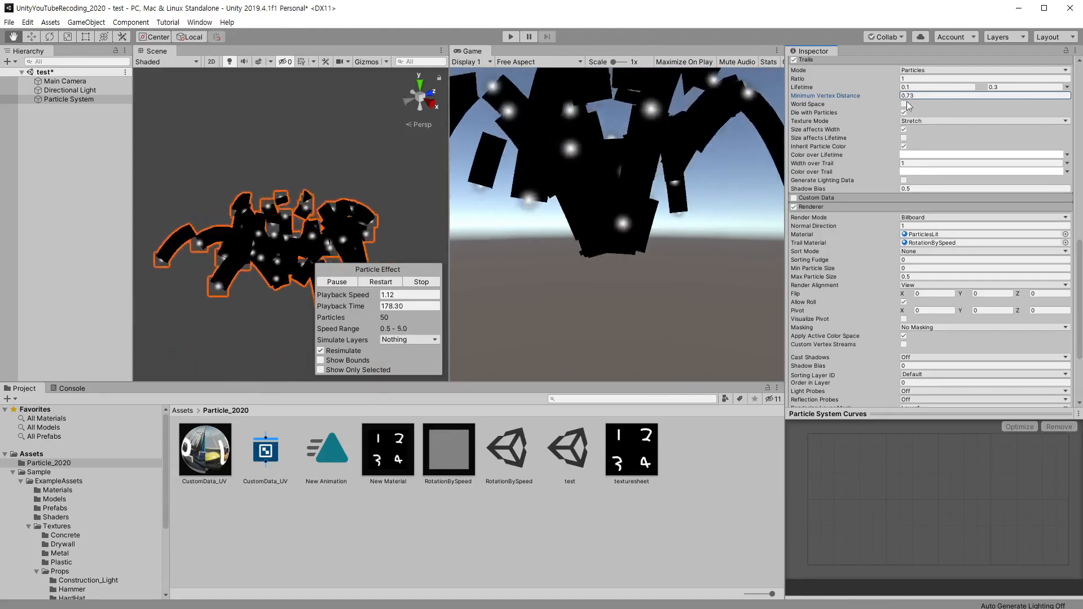
key(ctrl+z)
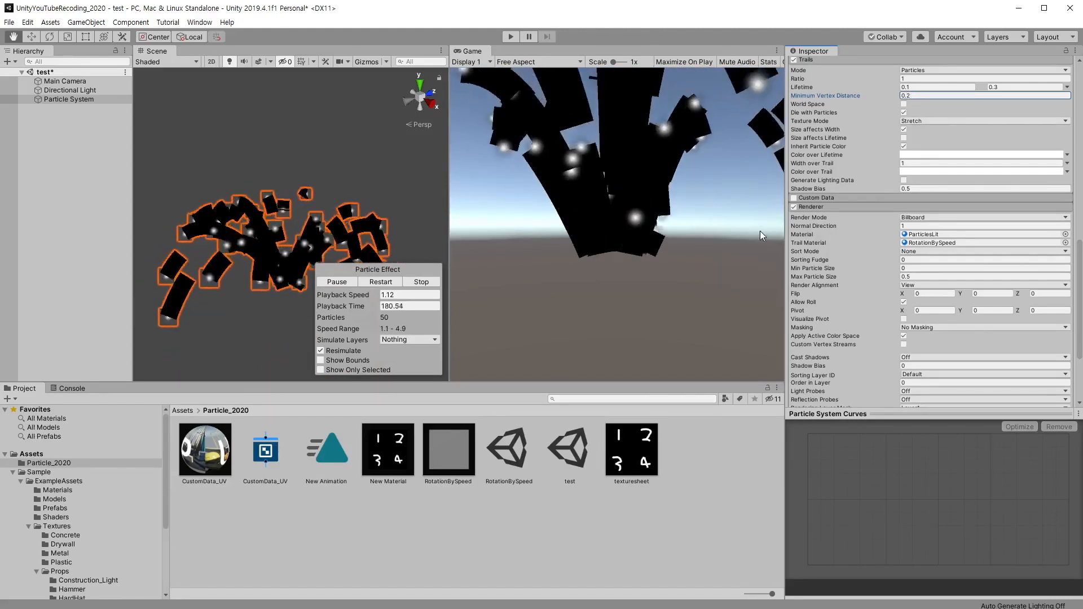
Step: Check the trails' Texture Mode options and assign the numbered New Material as the Renderer's Trail Material
scroll(836, 225, up, 4)
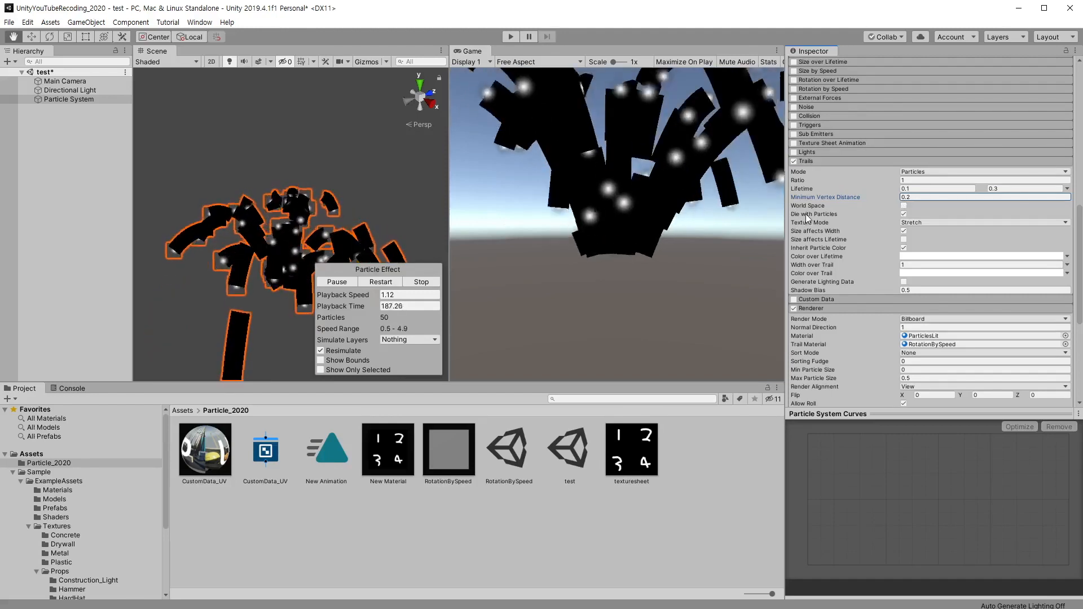
click(947, 222)
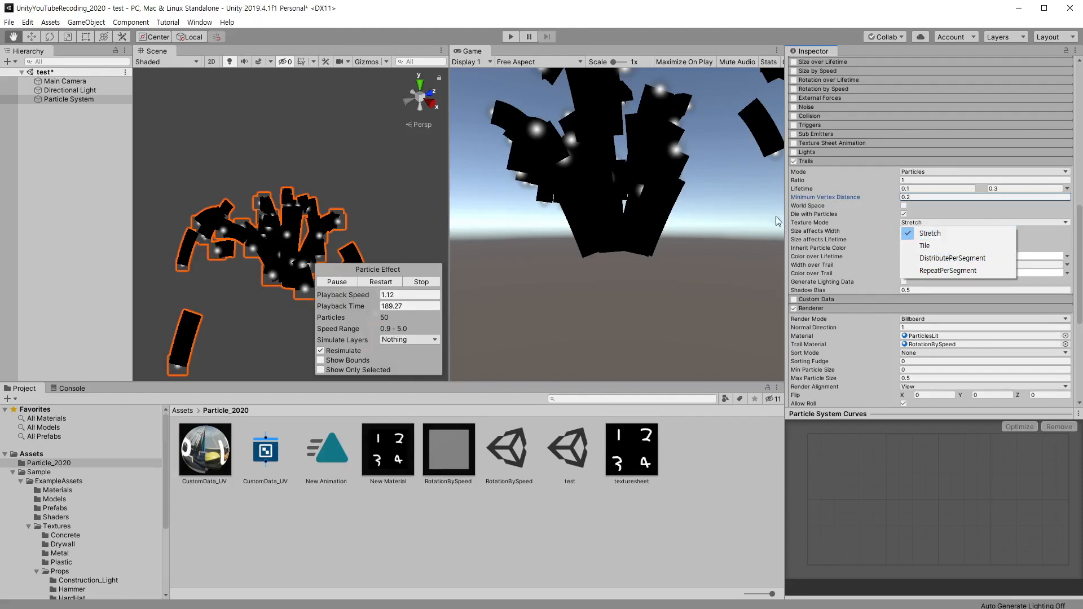
click(578, 177)
scroll(934, 177, down, 7)
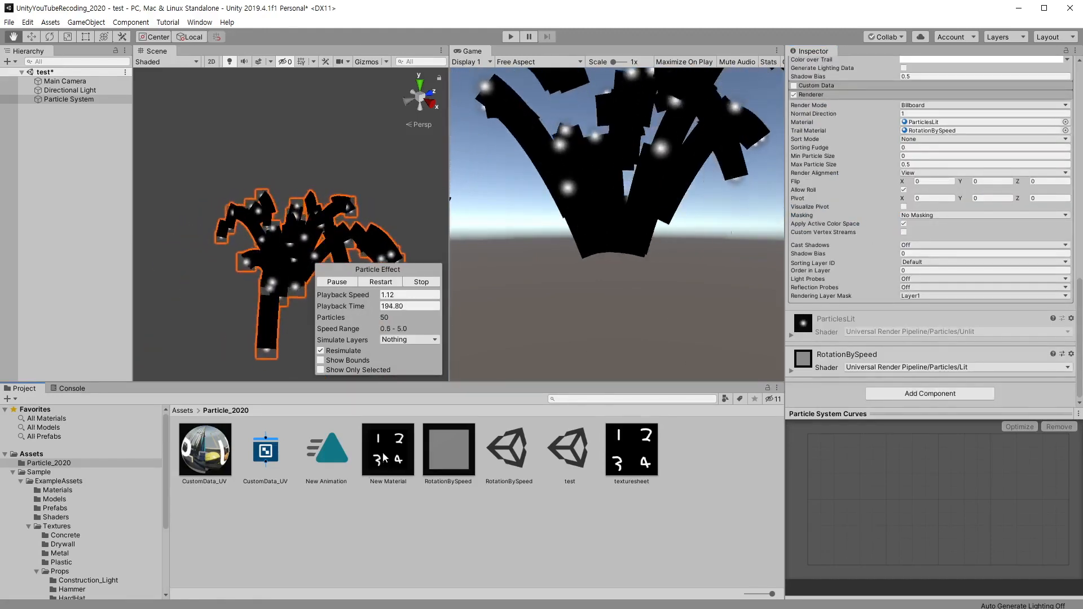
drag(388, 449, 885, 168)
drag(886, 168, 934, 130)
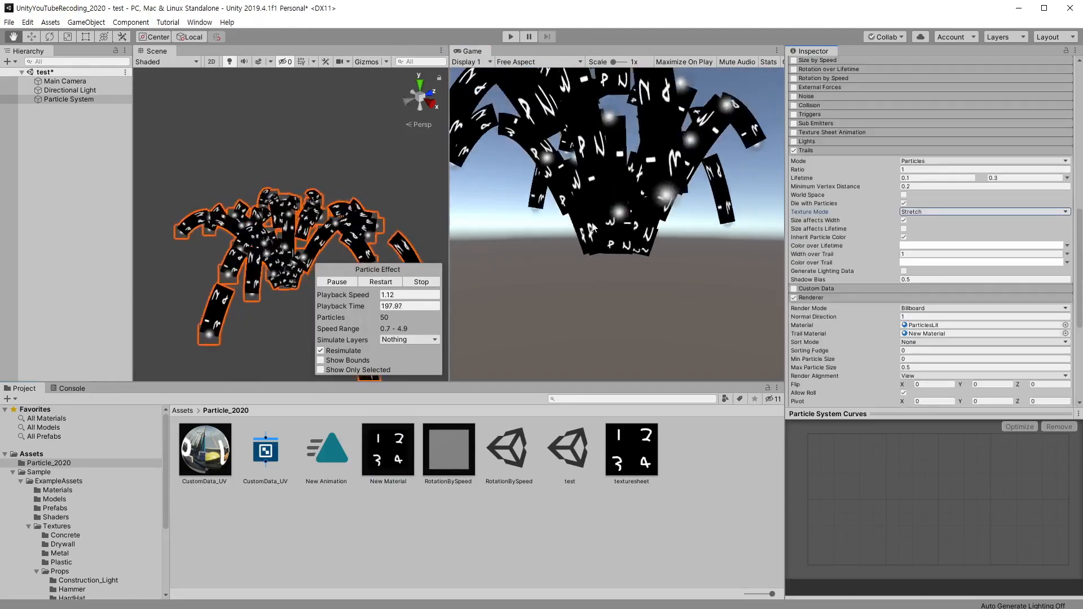
Step: Examine the numbered texture along the trails in the scene and set the first Lifetime constant to 0.4
scroll(216, 278, up, 6)
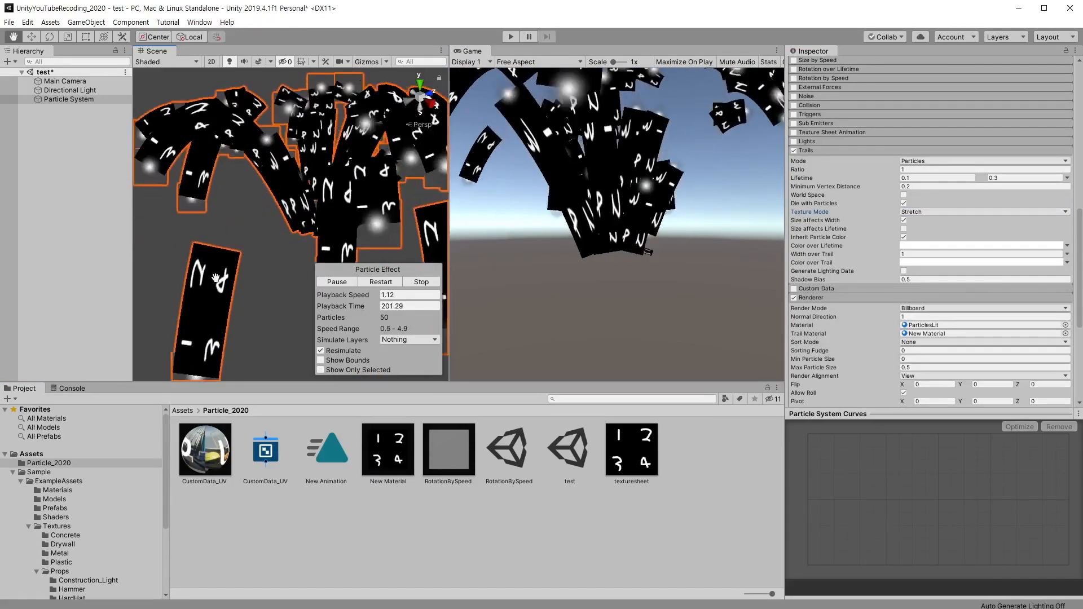
scroll(215, 277, down, 5)
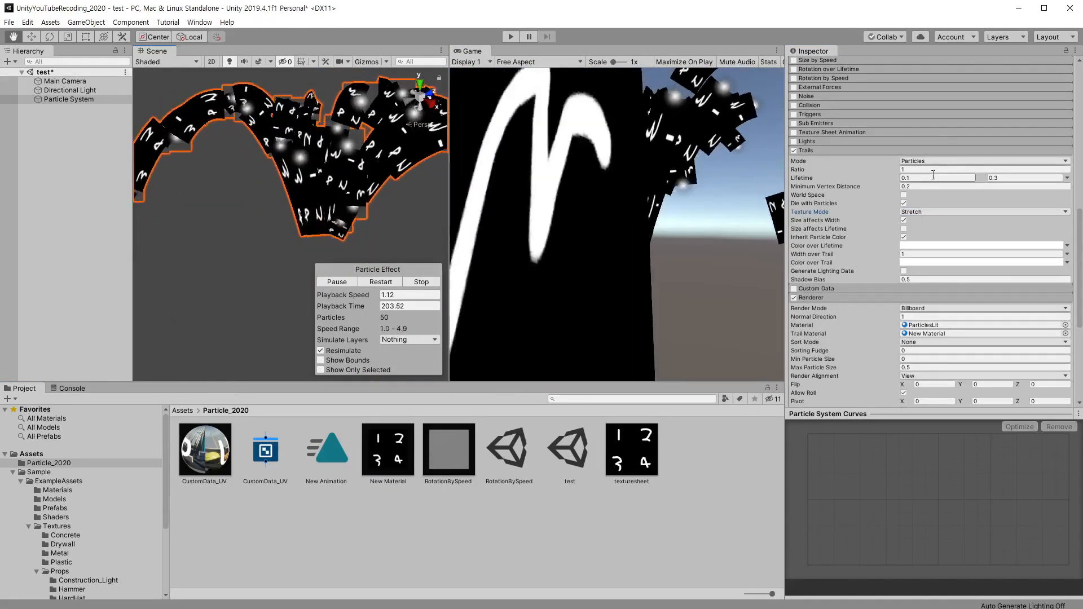
click(933, 178)
text(0.3)
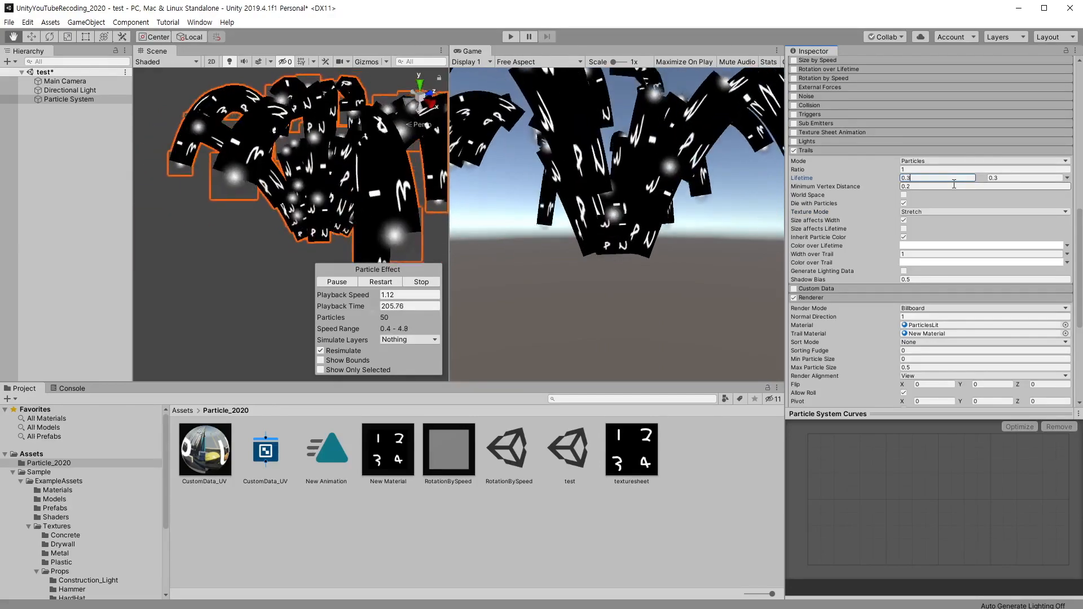
key(BackSpace)
text(4)
click(280, 191)
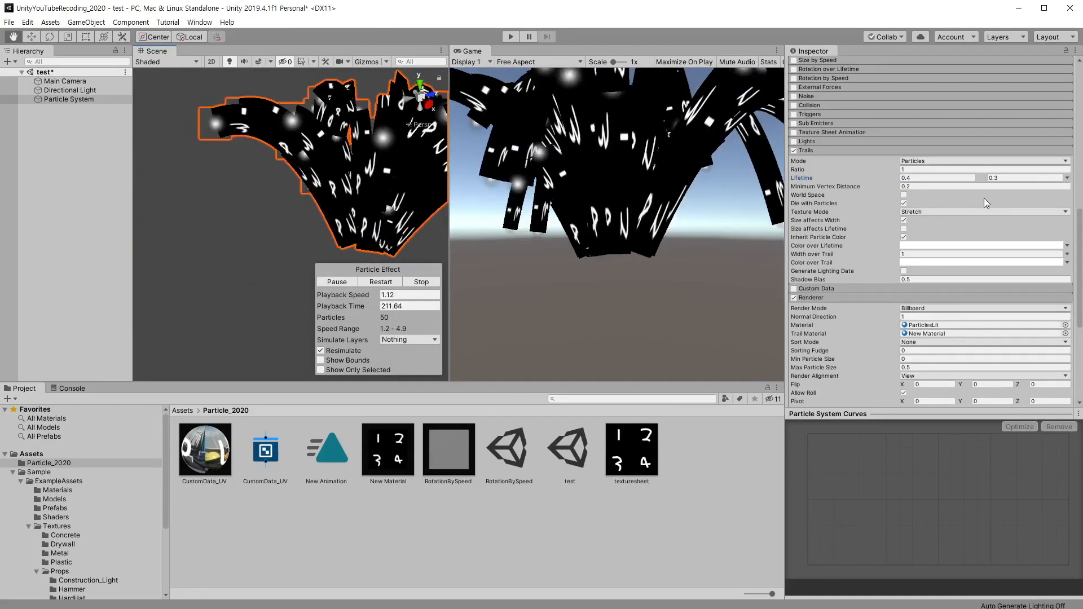
Step: Review the trails' Texture Mode choices and the Size affects Lifetime option among the remaining settings
click(955, 212)
click(939, 230)
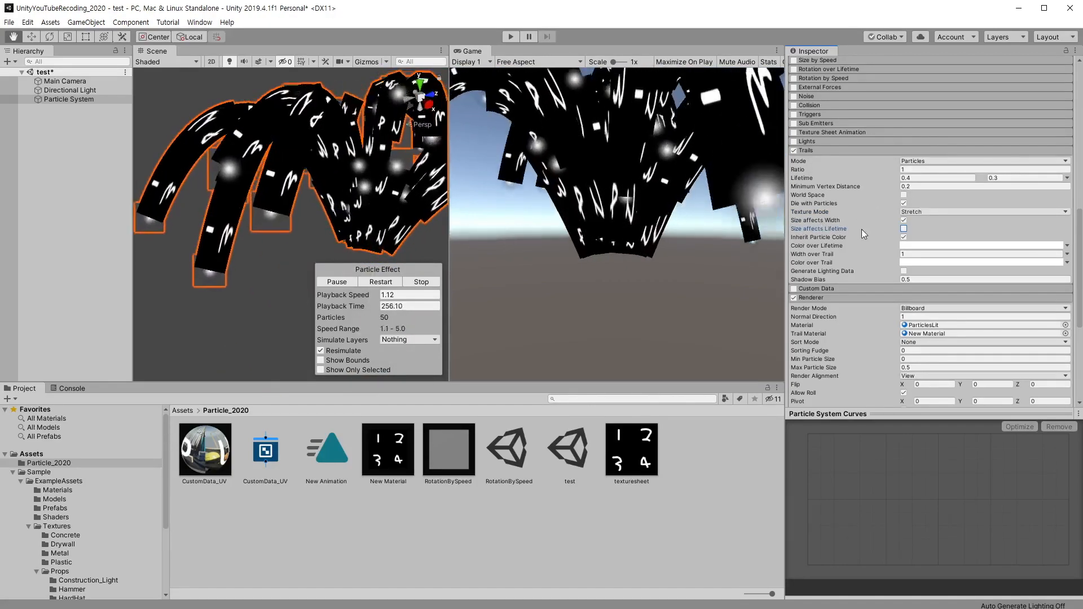
scroll(898, 169, up, 10)
scroll(908, 158, down, 10)
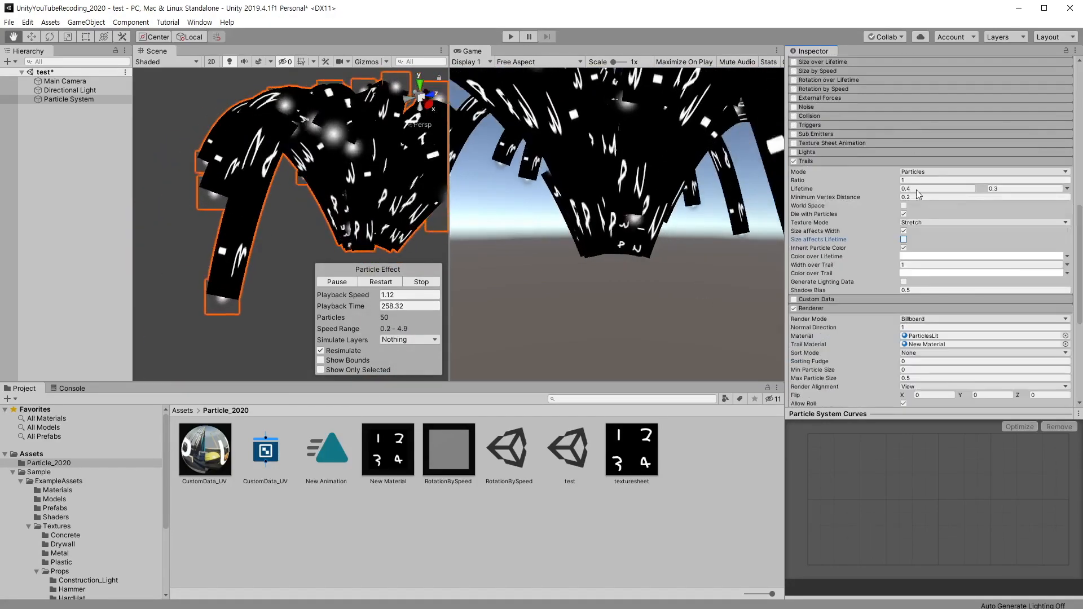
scroll(916, 190, down, 5)
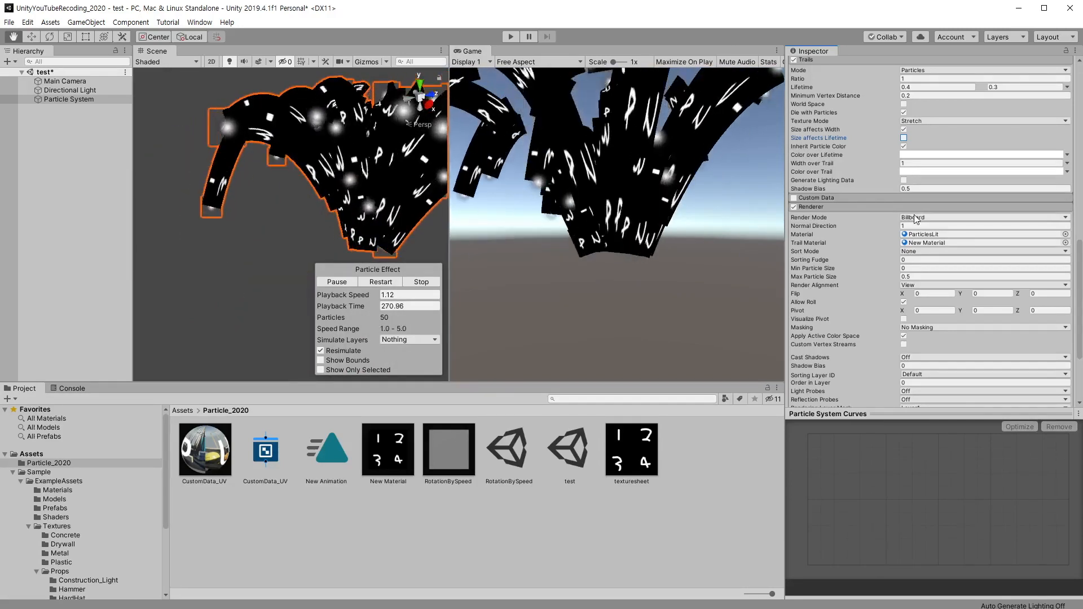
Step: Set the particle system's Start Color to the near-white FDFDFD
scroll(914, 214, up, 10)
click(959, 285)
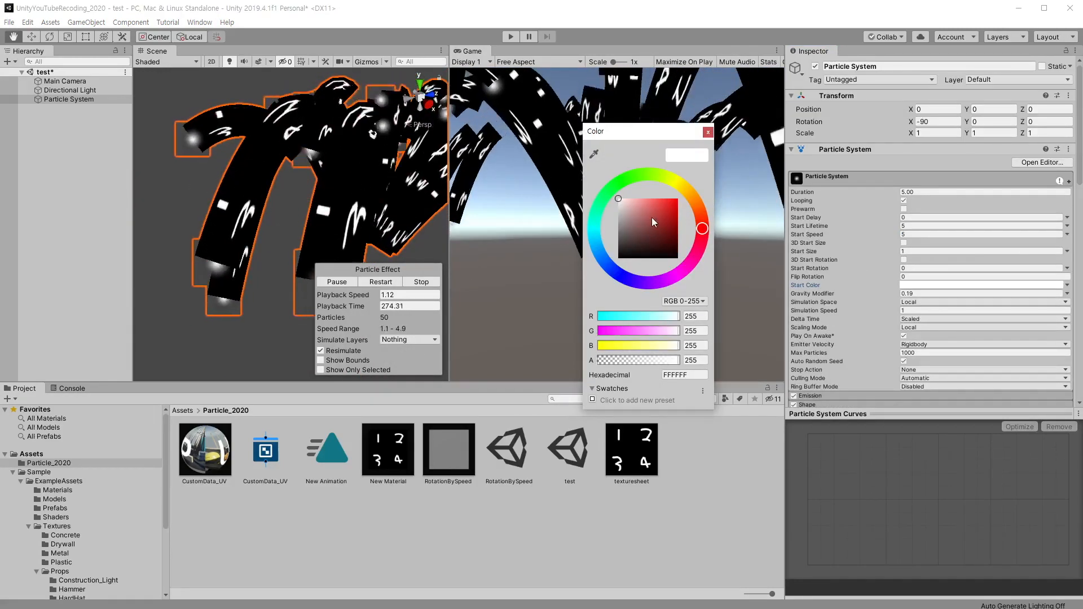
drag(652, 217, 611, 201)
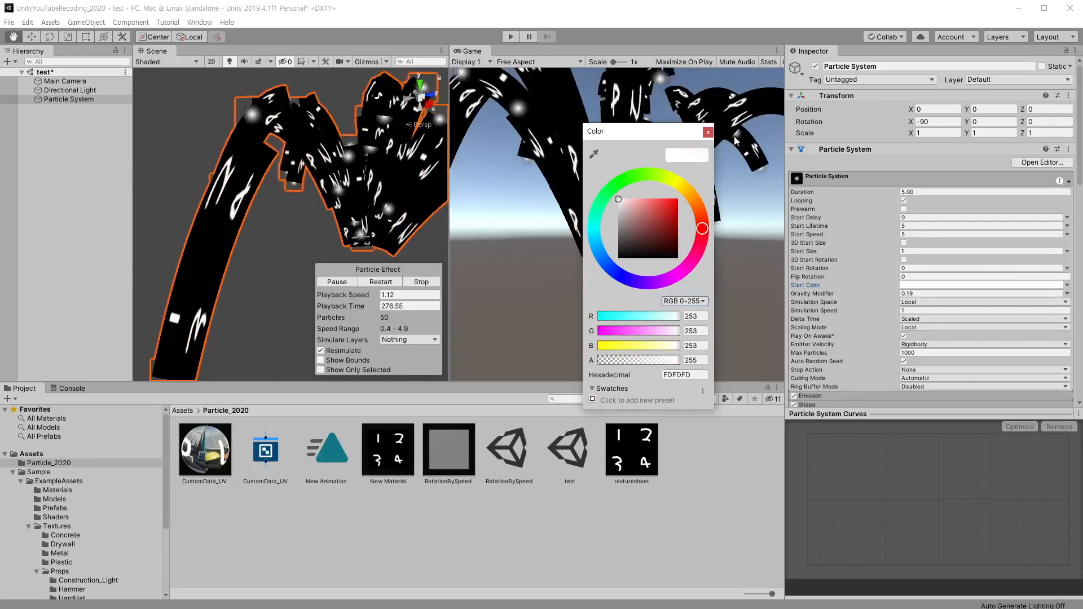
click(708, 133)
Step: Turn off Inherit Particle Color for the trails and set their Color over Lifetime to yellow FFEB00, trying red and dark olive first
scroll(987, 200, down, 12)
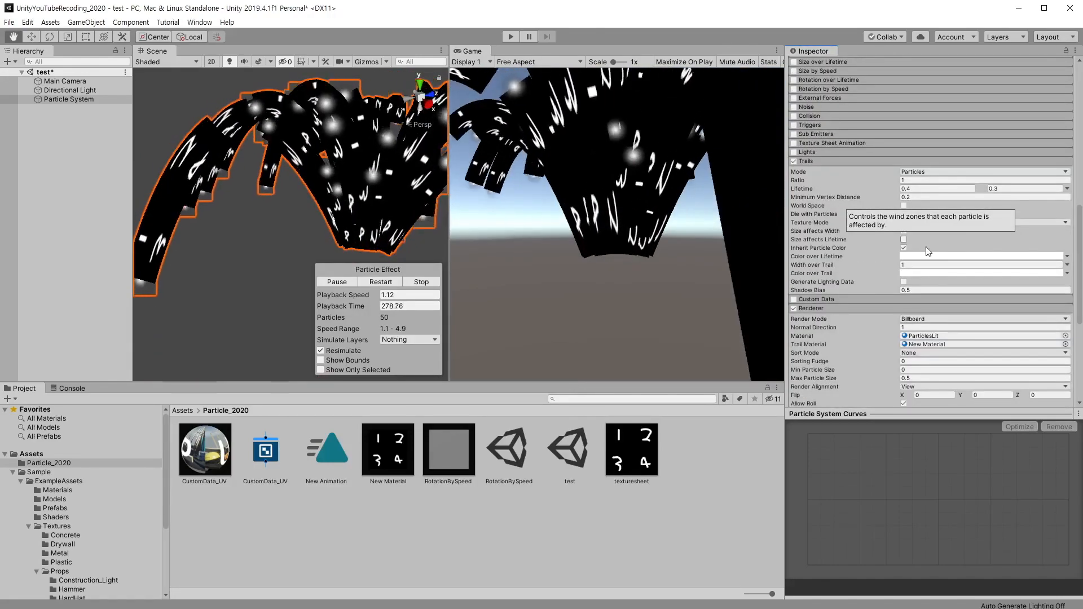
scroll(916, 218, up, 12)
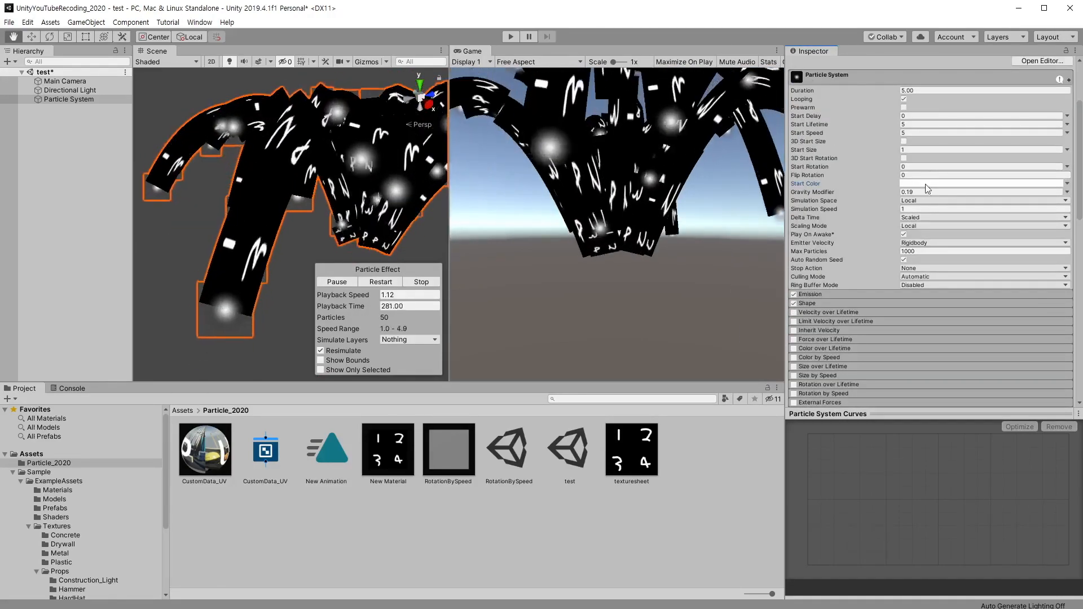
scroll(925, 184, down, 12)
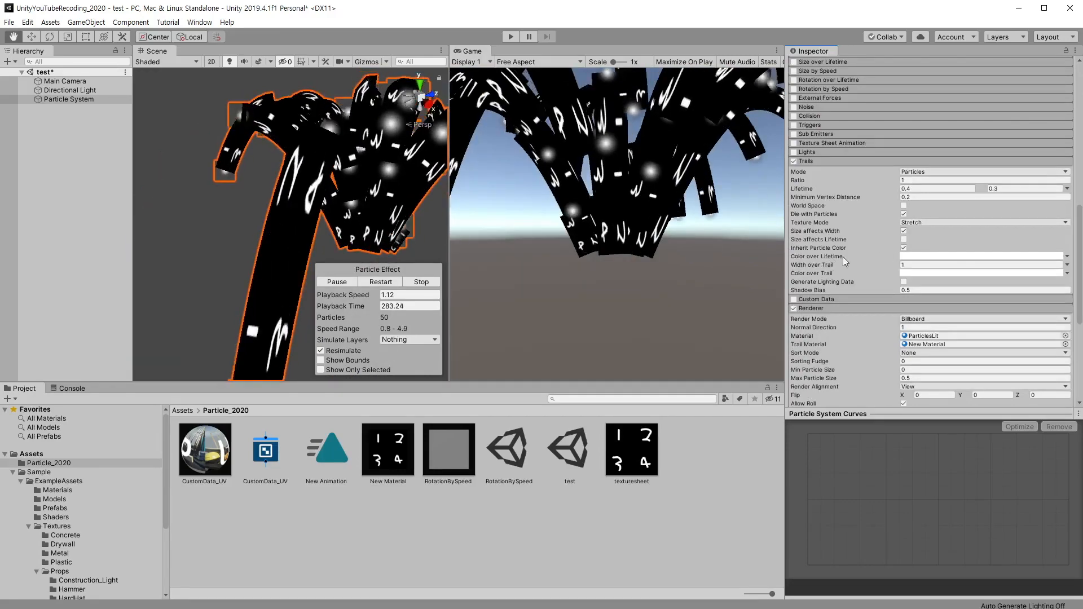
click(903, 247)
click(959, 256)
click(675, 202)
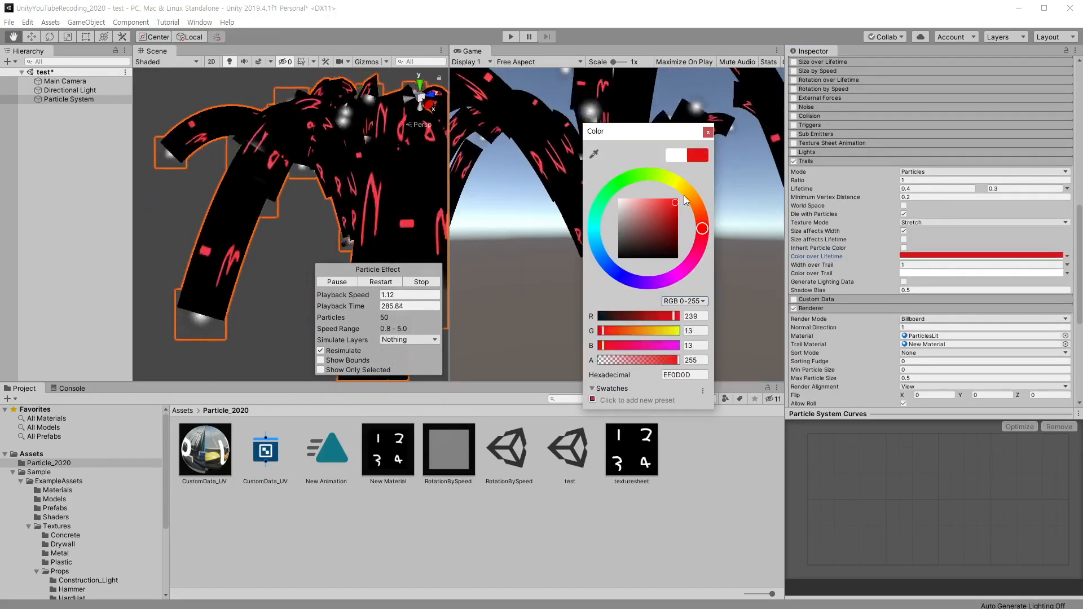
drag(684, 195, 679, 185)
click(670, 244)
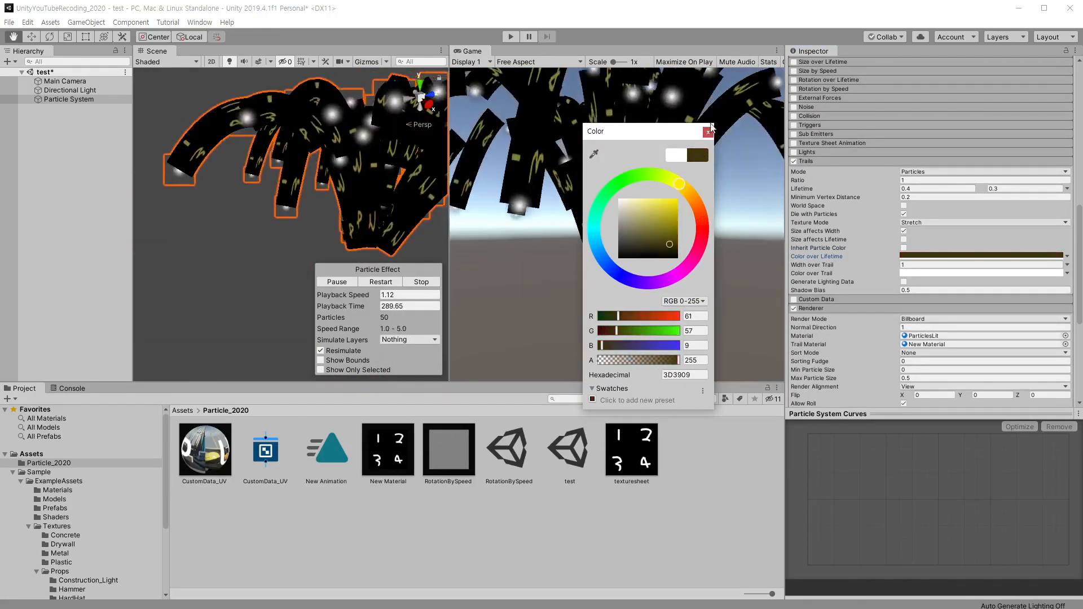
click(709, 130)
click(919, 257)
drag(670, 222, 714, 162)
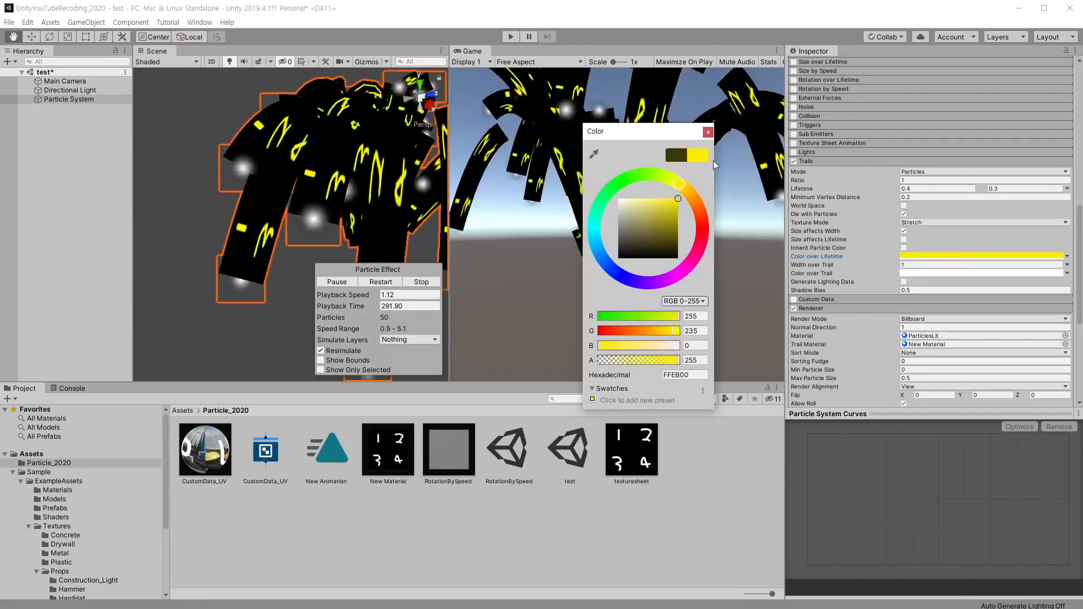
Step: Switch the trails' Color over Lifetime to Gradient and apply the yellow-to-pink gradient preset
click(708, 132)
click(1067, 256)
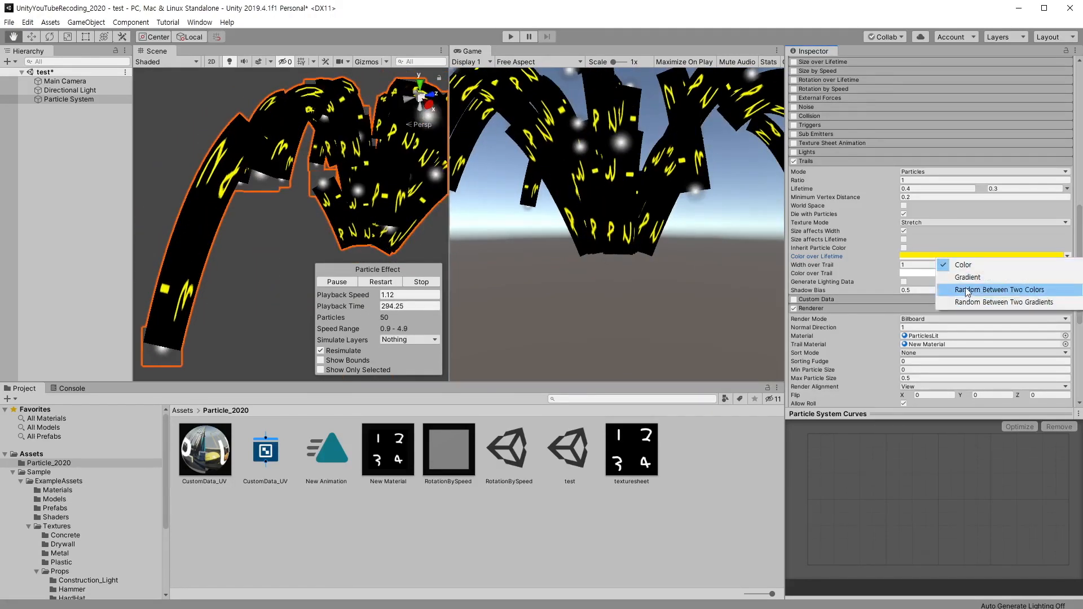
click(967, 277)
click(981, 256)
click(723, 307)
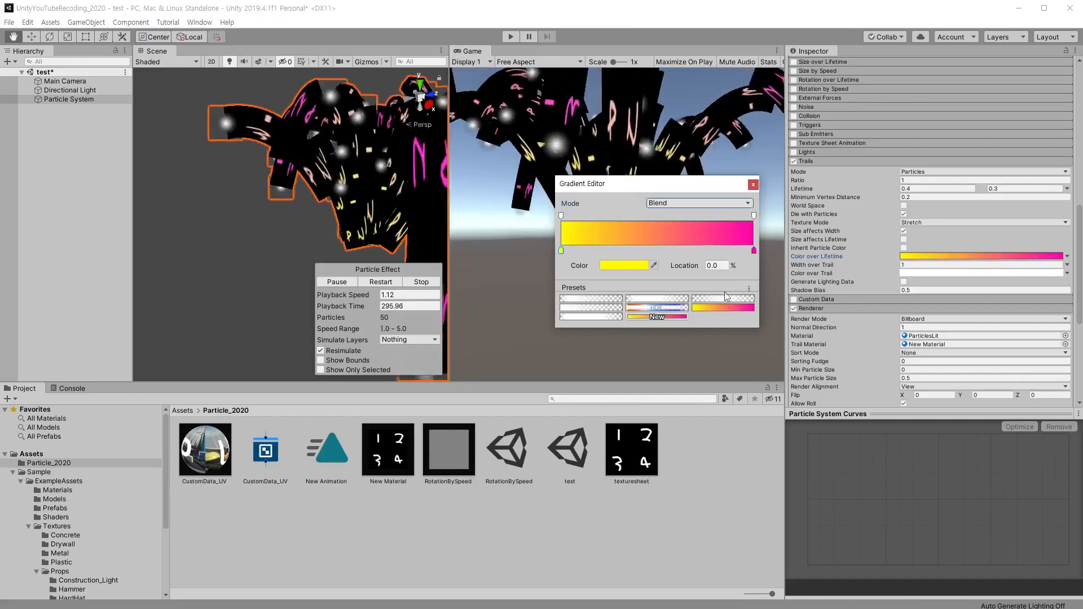
click(754, 186)
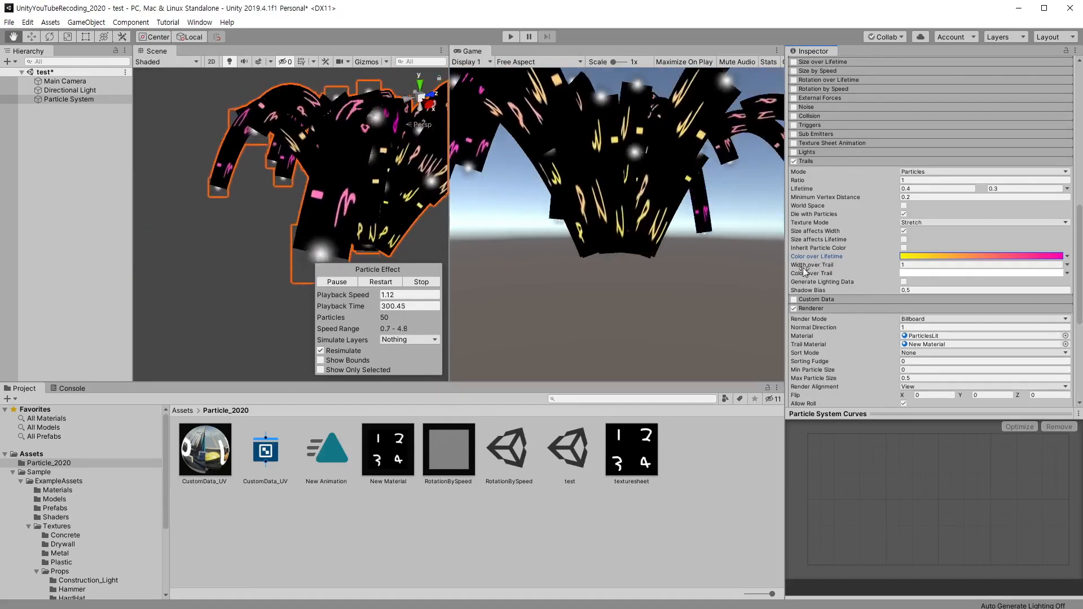
Step: Vary the trails' Width over Trail and set the maximum of its descending curve to 1
drag(816, 265, 799, 268)
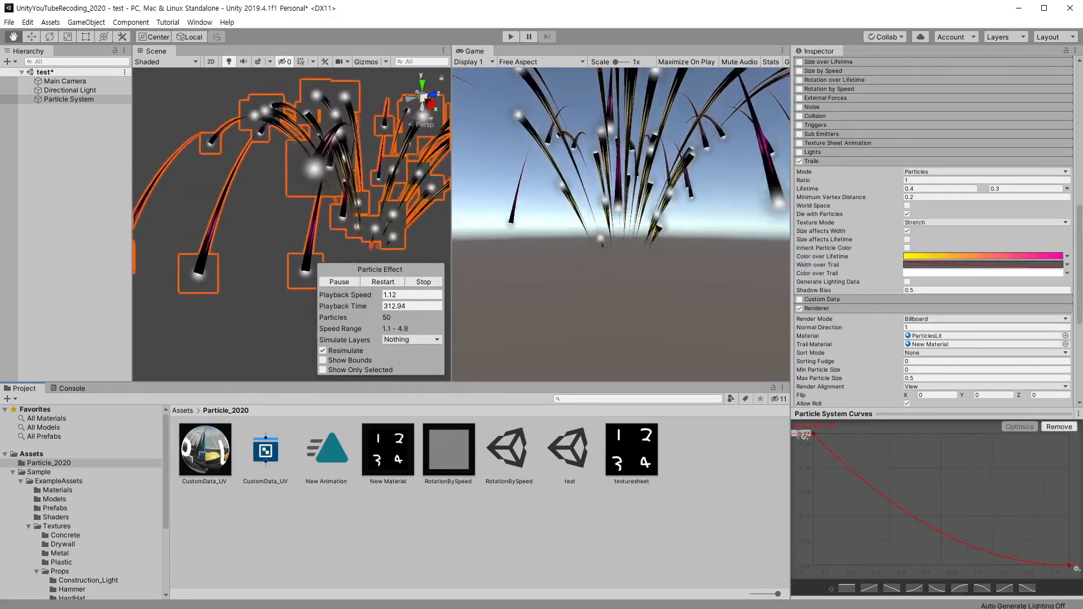
text(1)
key(Return)
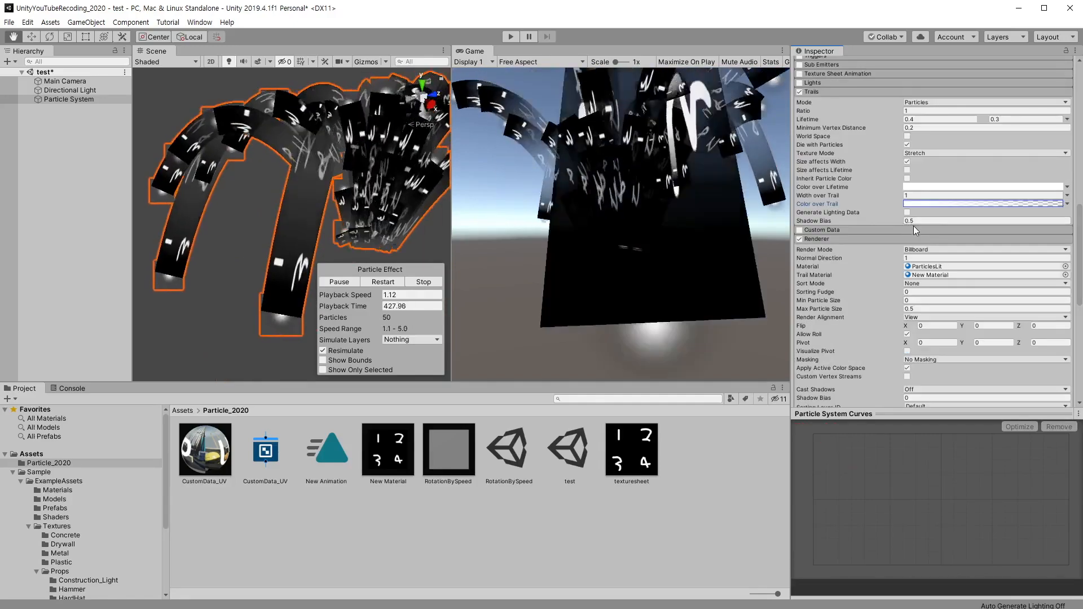
Step: Move the opaque alpha key of the Color over Trail gradient to about 59.9%, keeping the transparent end key
click(934, 205)
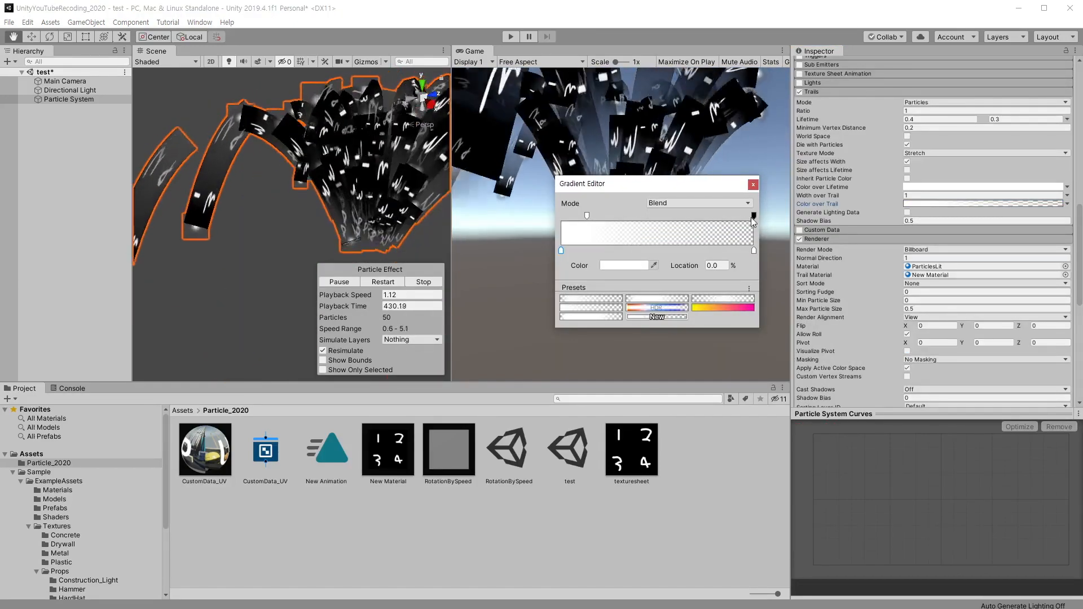
drag(614, 267, 581, 266)
click(526, 235)
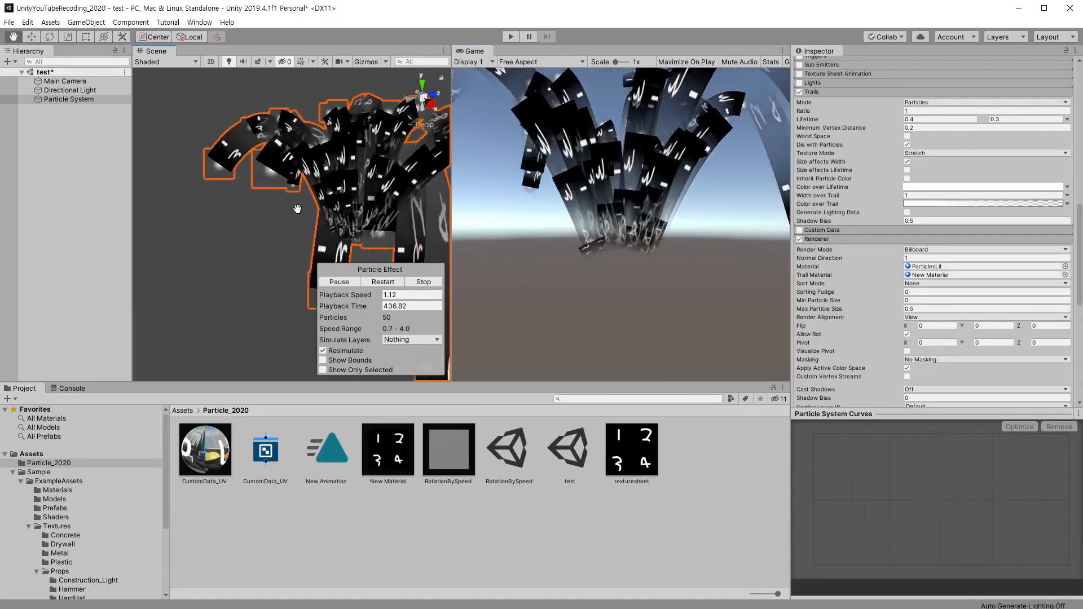
click(959, 205)
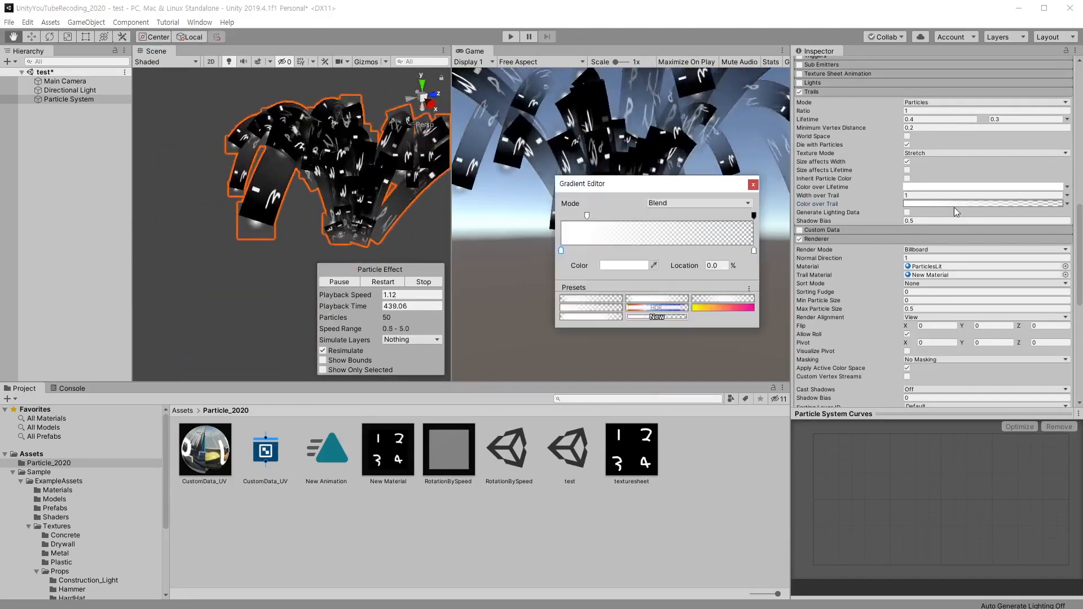
drag(587, 214, 680, 215)
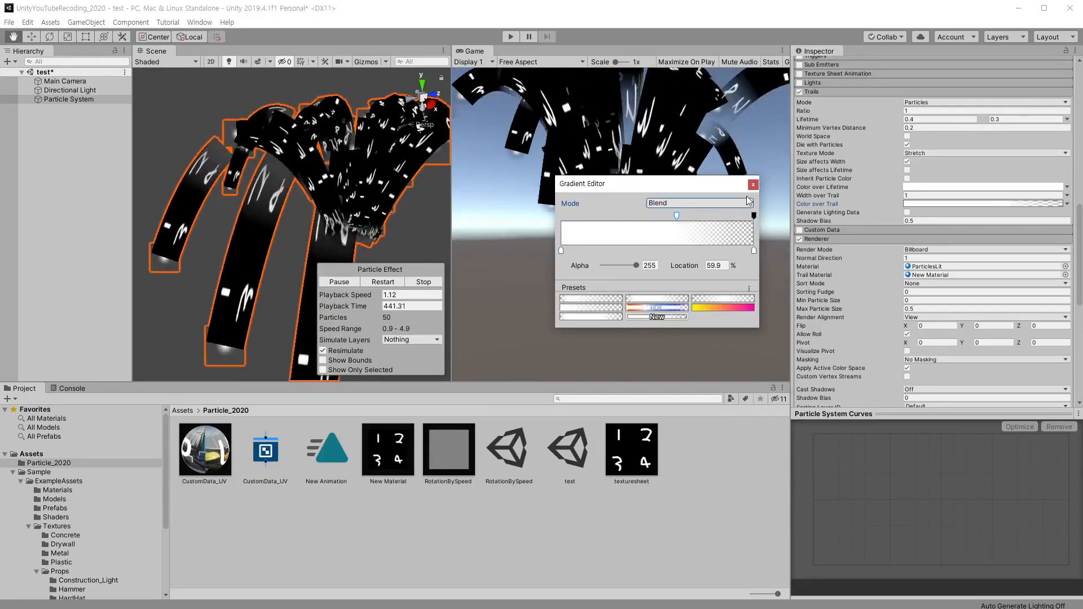
click(753, 185)
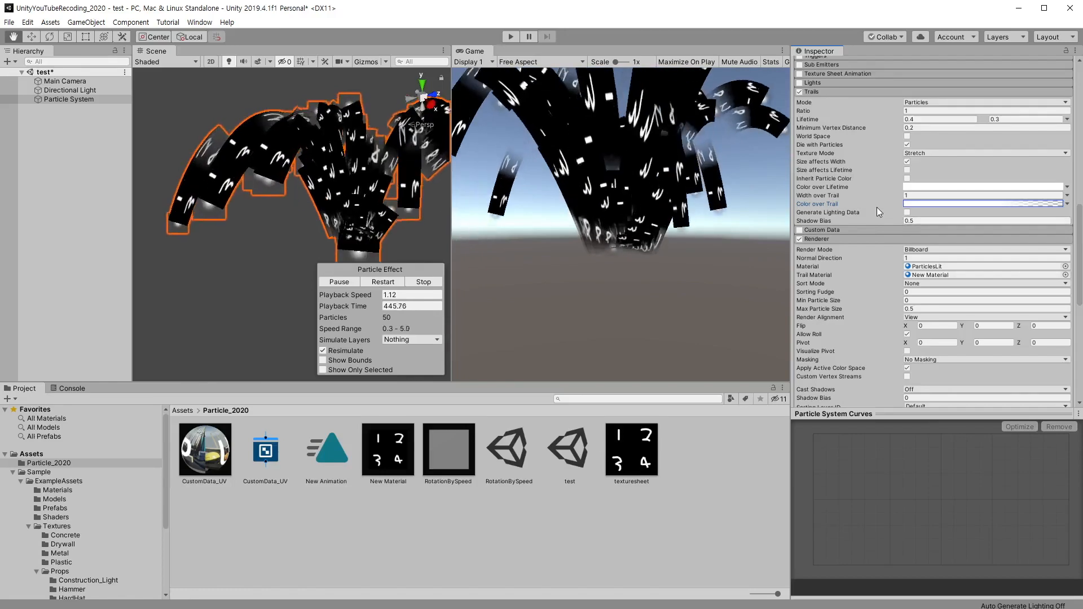
Step: Enable the Custom Data module and turn on Custom Vertex Streams in the Renderer module
click(829, 325)
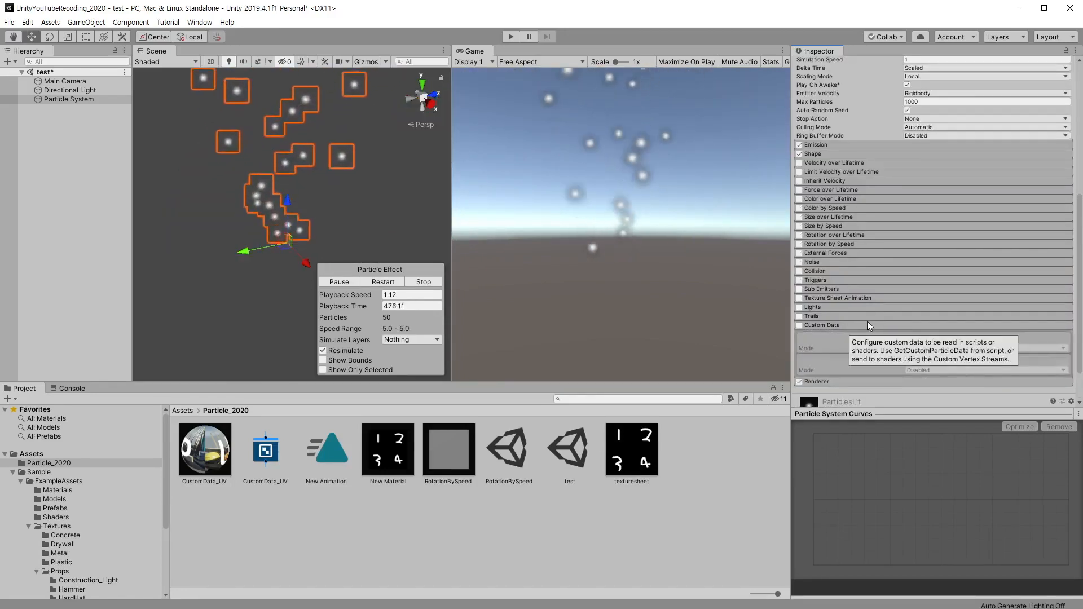
scroll(878, 309, down, 2)
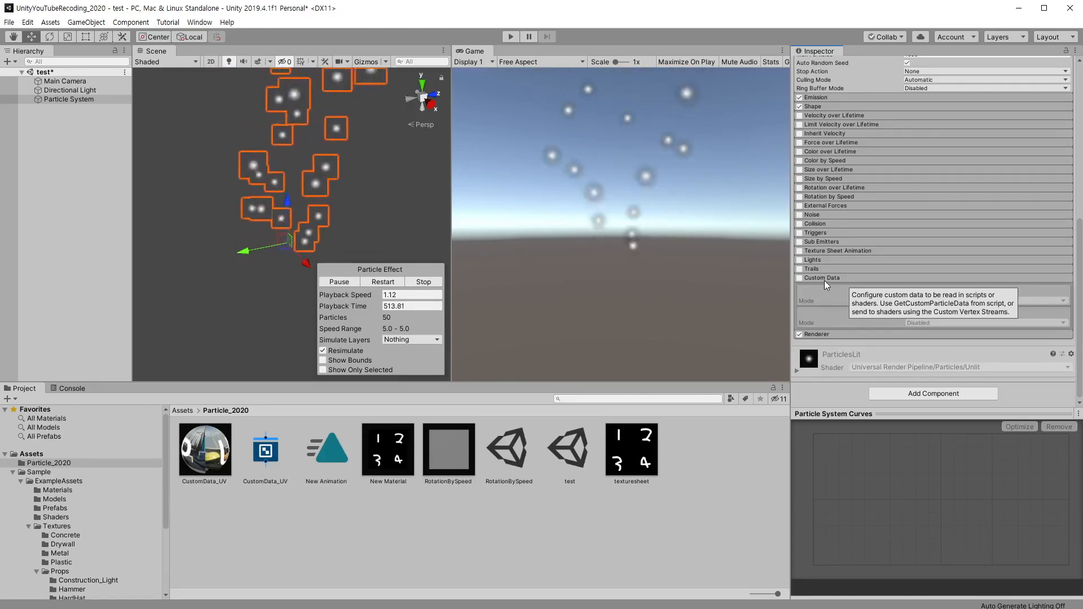
click(800, 278)
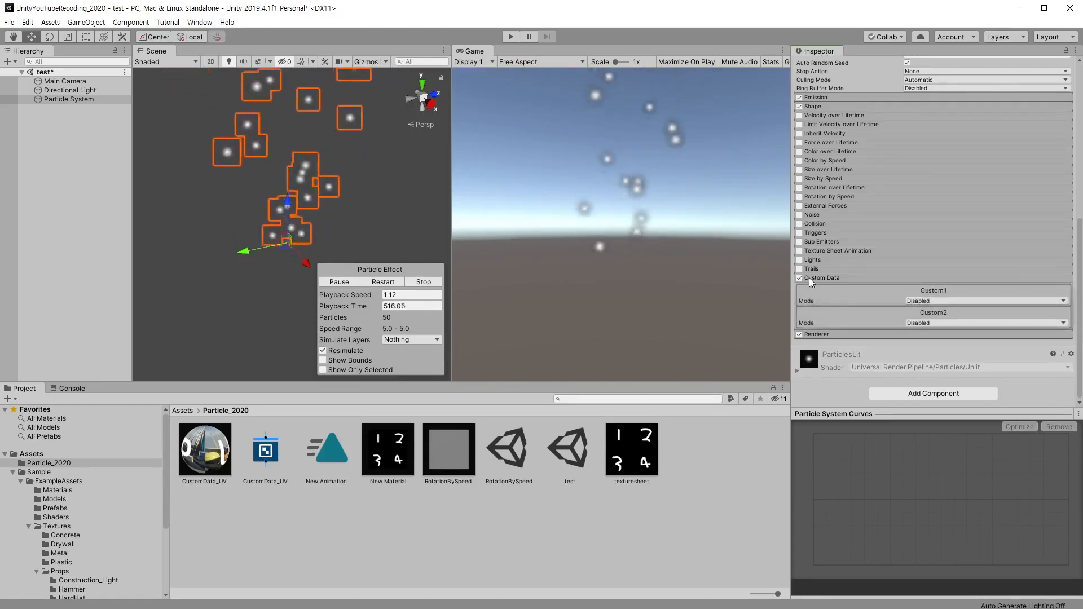
click(847, 334)
scroll(890, 292, down, 5)
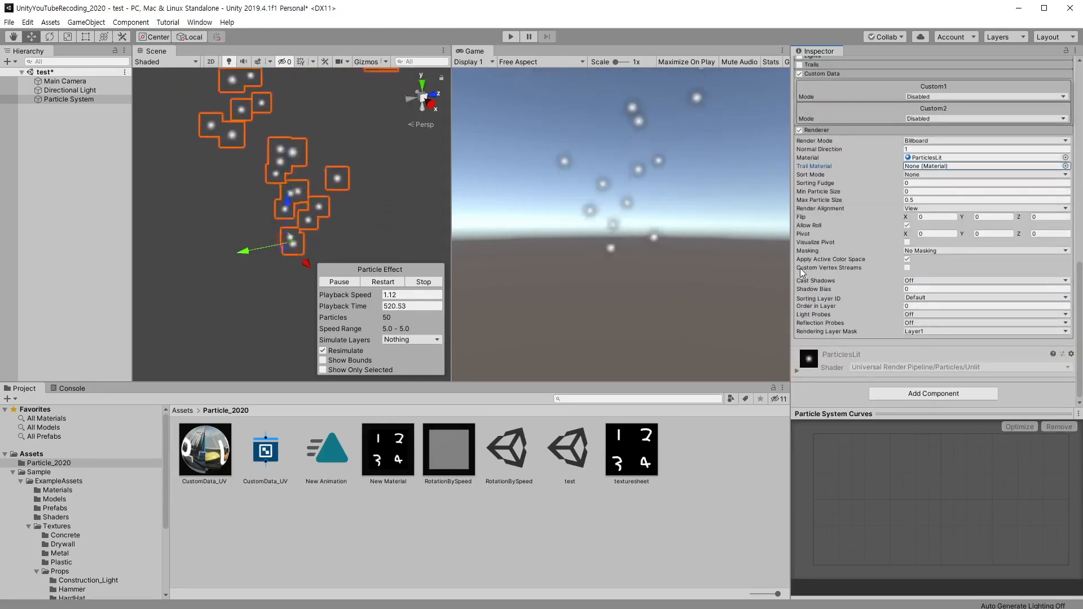
click(908, 268)
Step: Open the CustomData_UV shader graph and examine its node chain from UV through Split, Vector 2 and Tiling And Offset to Sample Texture 2D
click(267, 449)
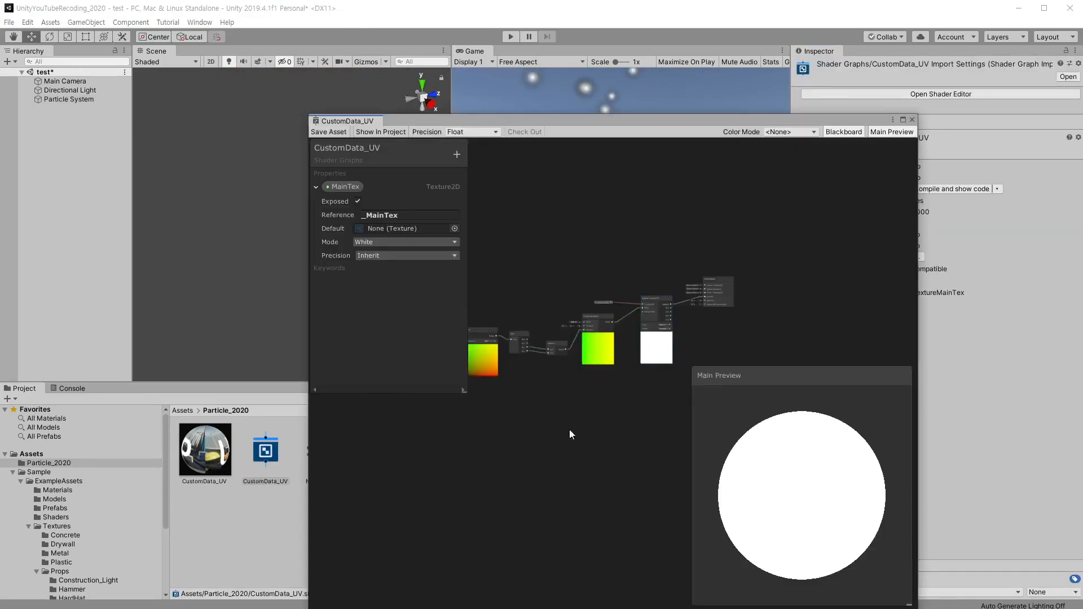
middle_drag(585, 427, 744, 362)
scroll(684, 291, up, 4)
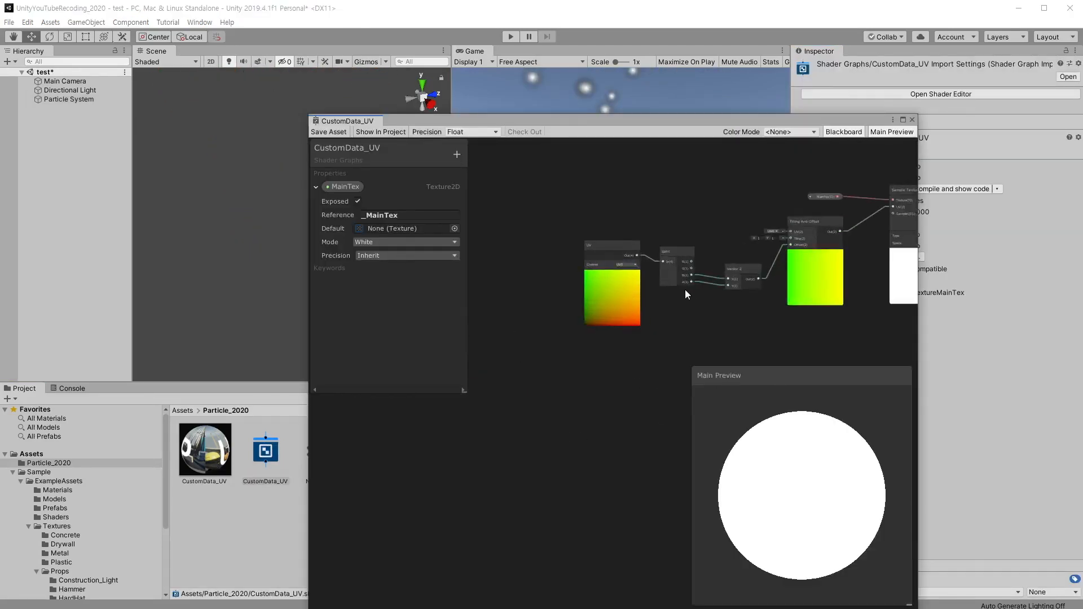
middle_drag(674, 303, 592, 322)
scroll(592, 321, up, 3)
middle_drag(579, 205, 624, 218)
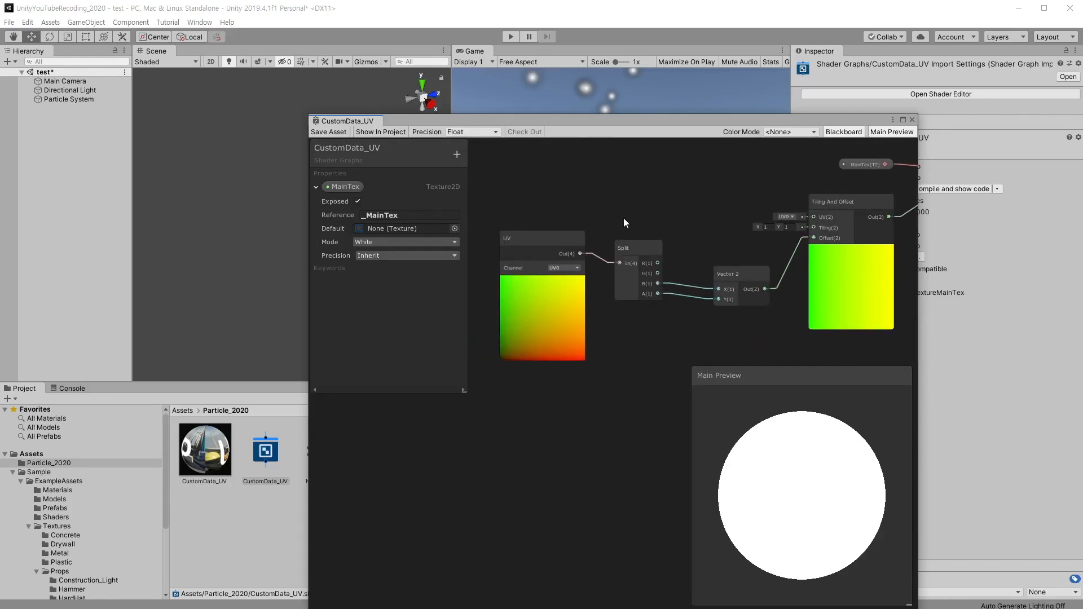
scroll(624, 218, up, 1)
middle_drag(664, 289, 590, 279)
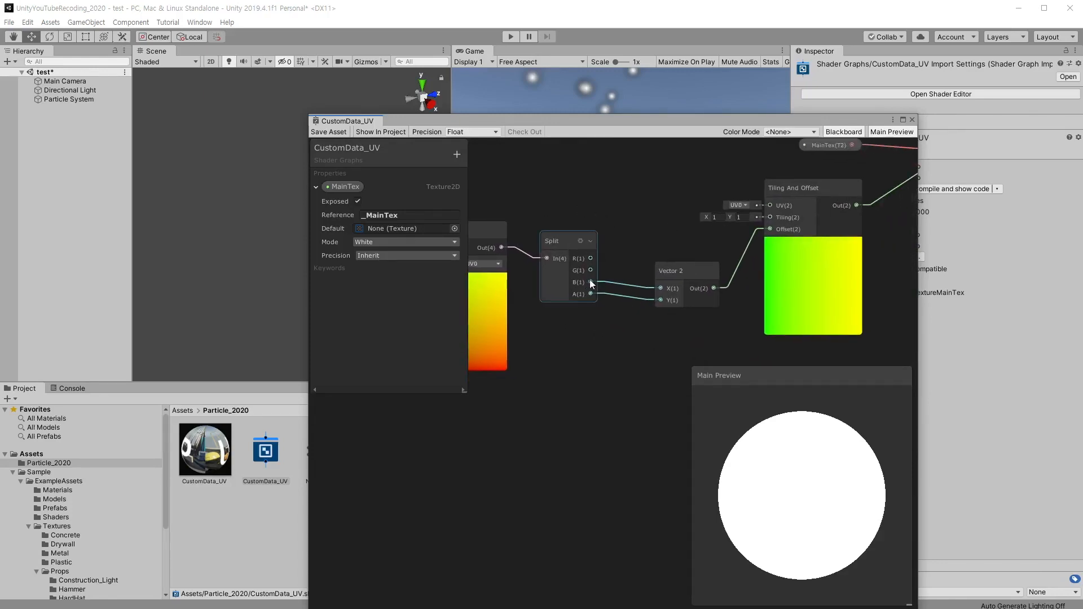
middle_drag(651, 320, 530, 303)
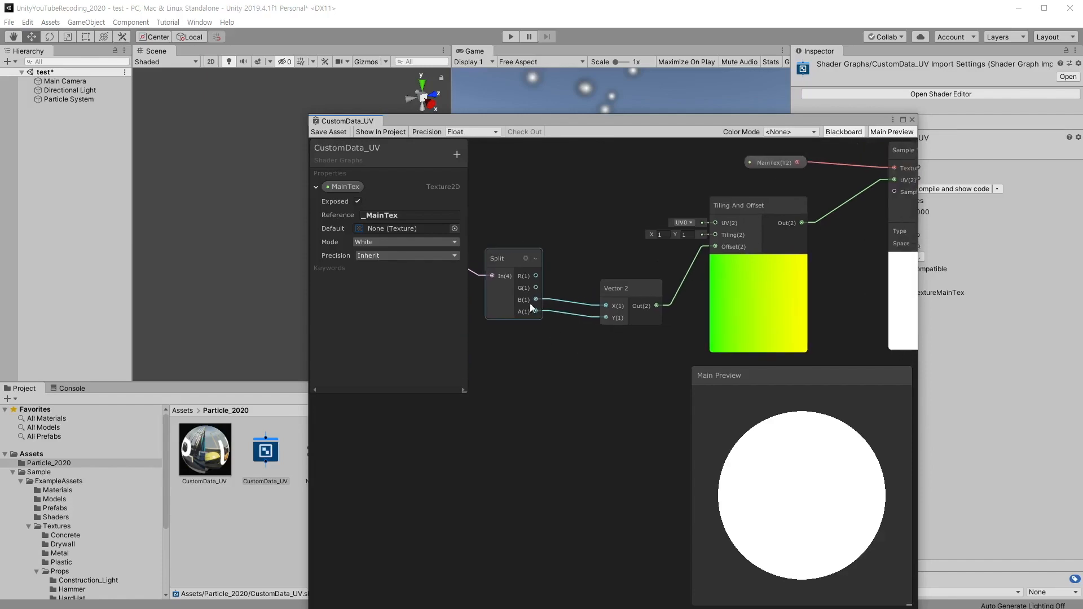
middle_drag(660, 257, 566, 272)
middle_drag(689, 215, 568, 228)
middle_drag(710, 191, 780, 173)
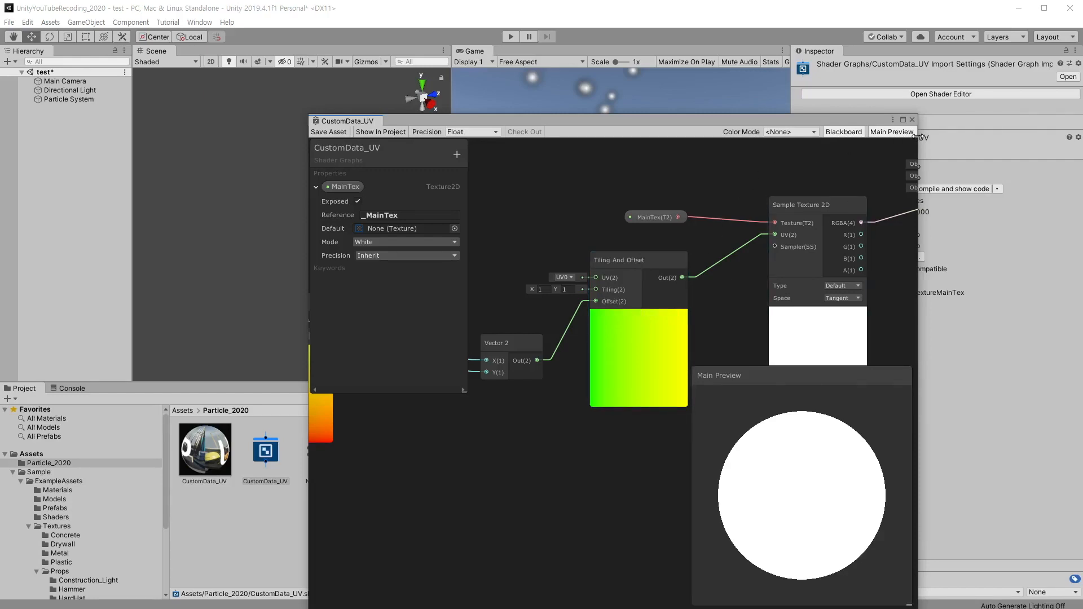
drag(912, 123, 834, 116)
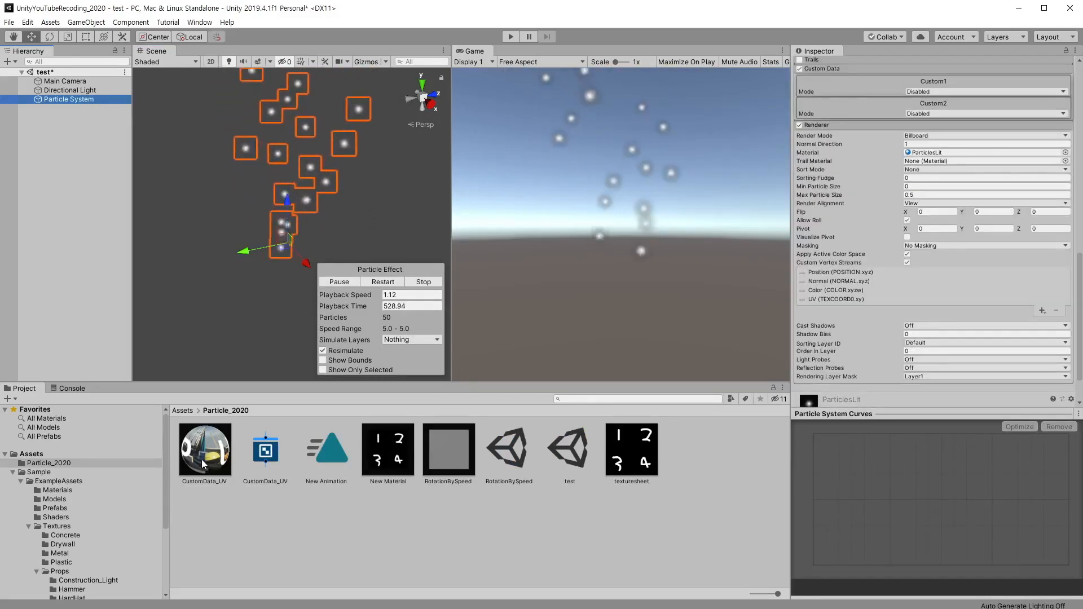
Step: Assign the CustomData_UV material to the Particle System's Renderer and turn off the Shape module
drag(201, 458, 952, 154)
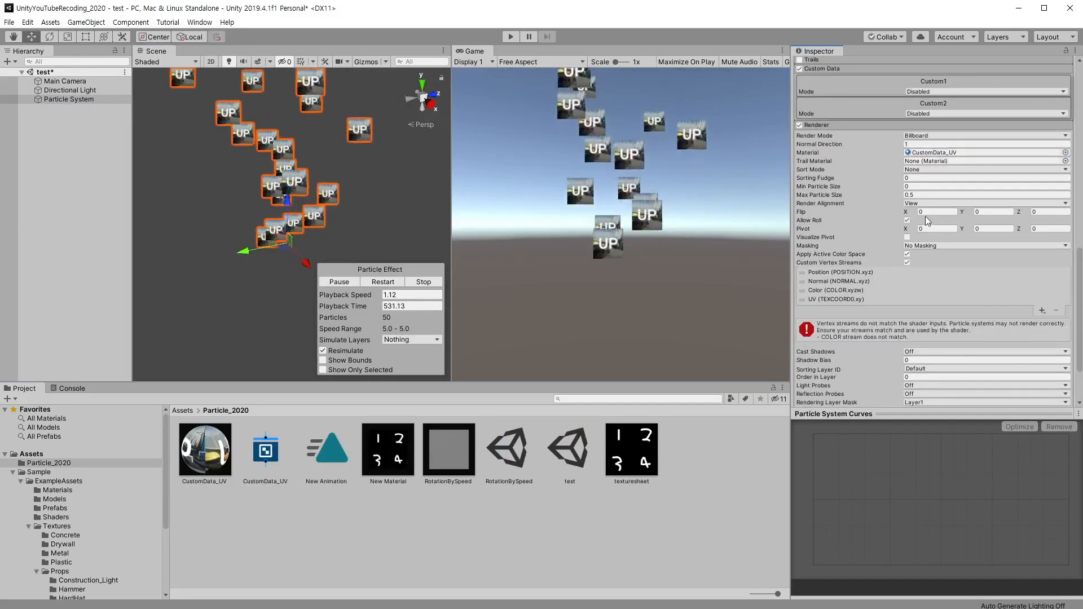
scroll(925, 217, up, 10)
click(828, 296)
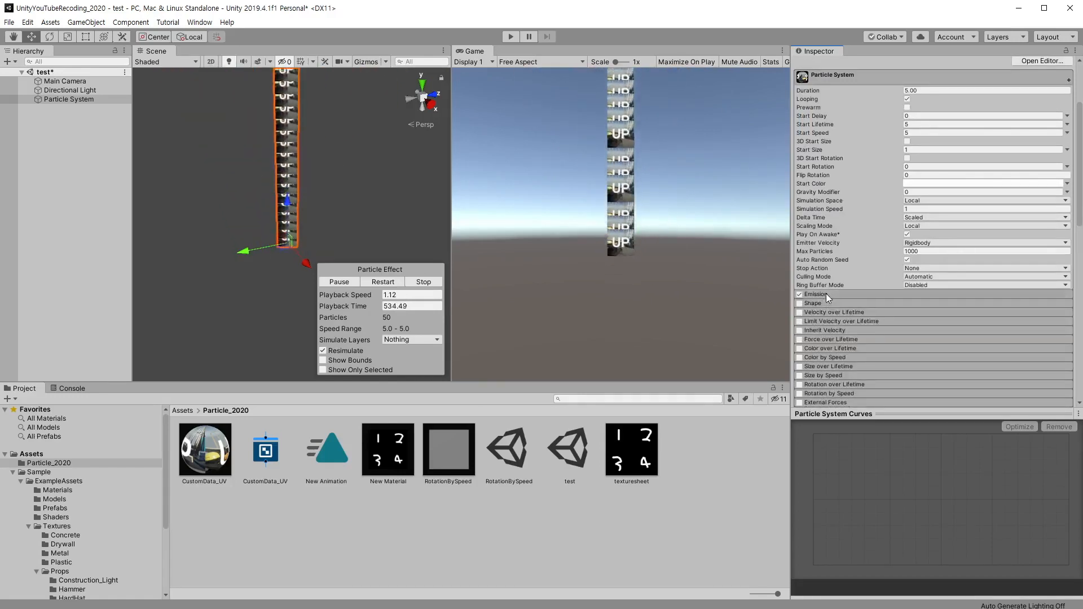
Step: Set the particle system's Start Speed to 0 and the Emission module's Rate over Time to 0
click(826, 294)
click(959, 133)
text(09)
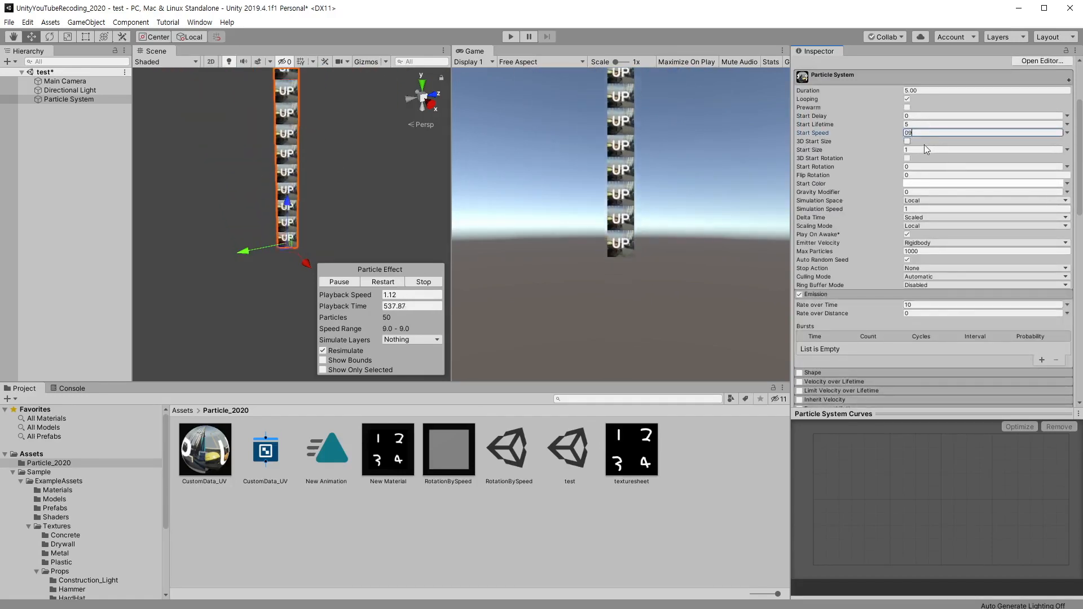
key(BackSpace)
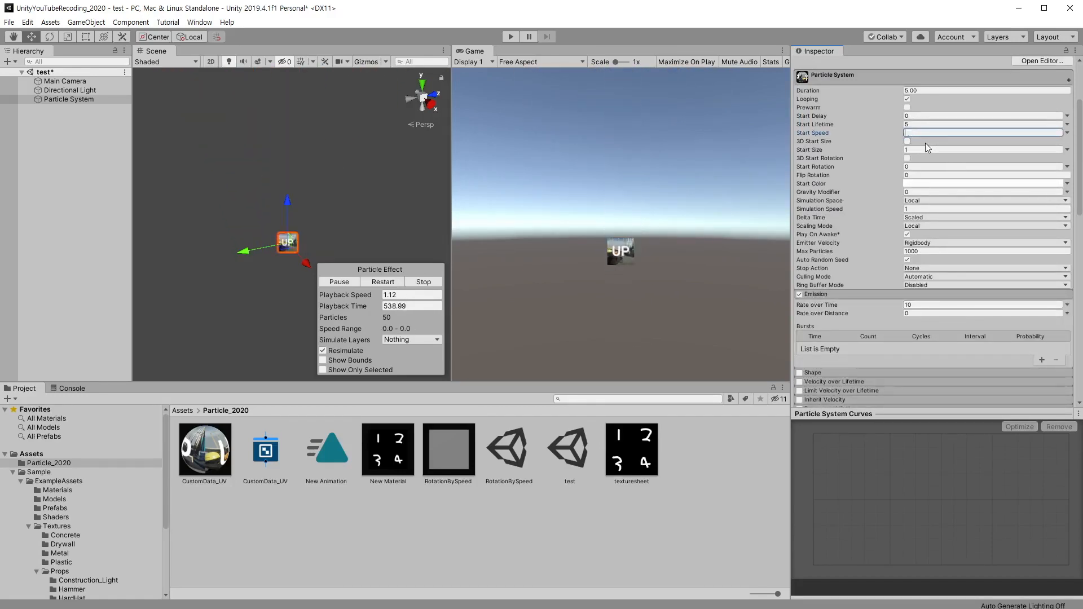
text(0)
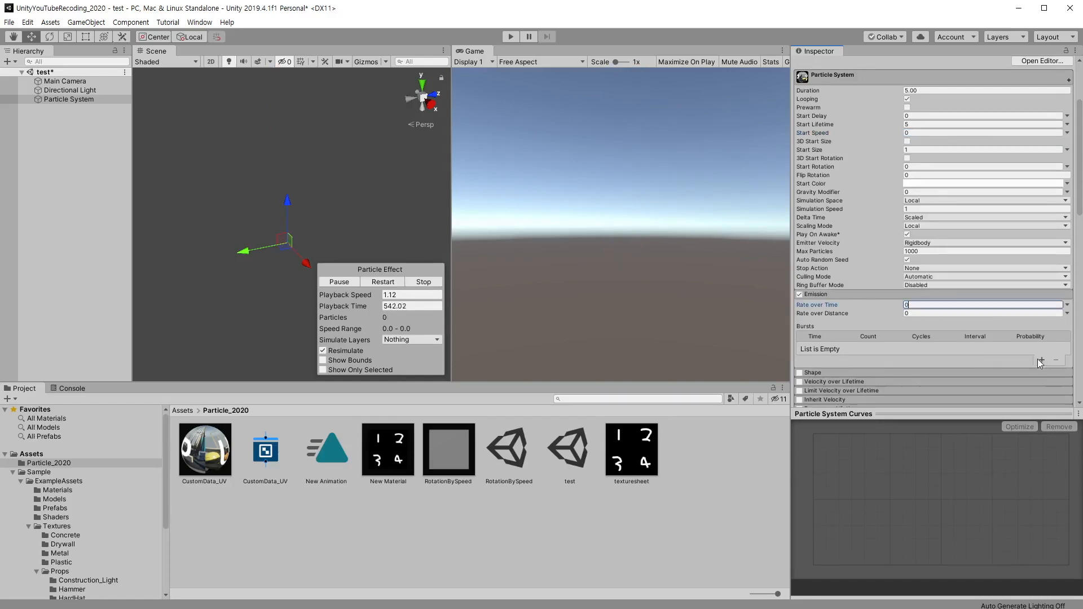
Step: Add an emission burst at time 0 with a Count of 1
click(1041, 361)
click(886, 348)
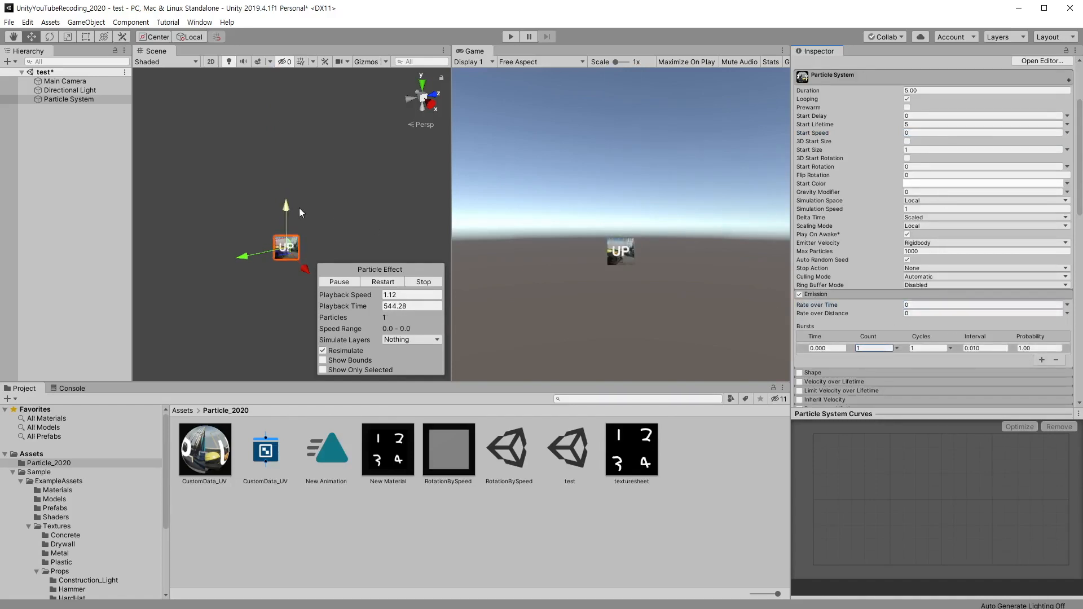
key(f)
Step: Review the CustomData_UV material and Renderer settings, and remove the Color (COLOR.xyzw) entry from Custom Vertex Streams
scroll(899, 250, down, 15)
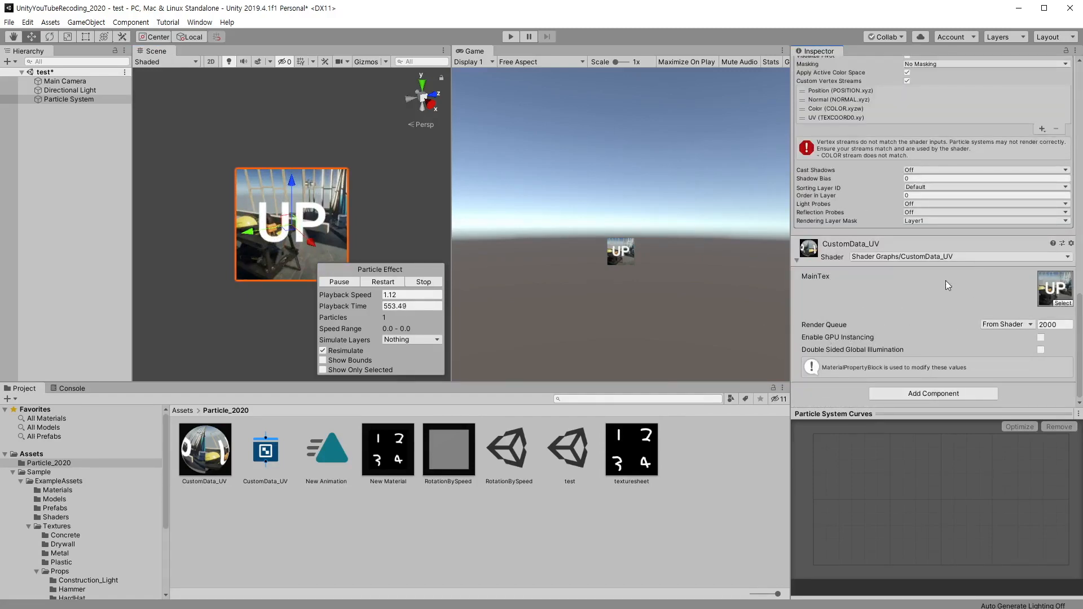
scroll(859, 295, up, 6)
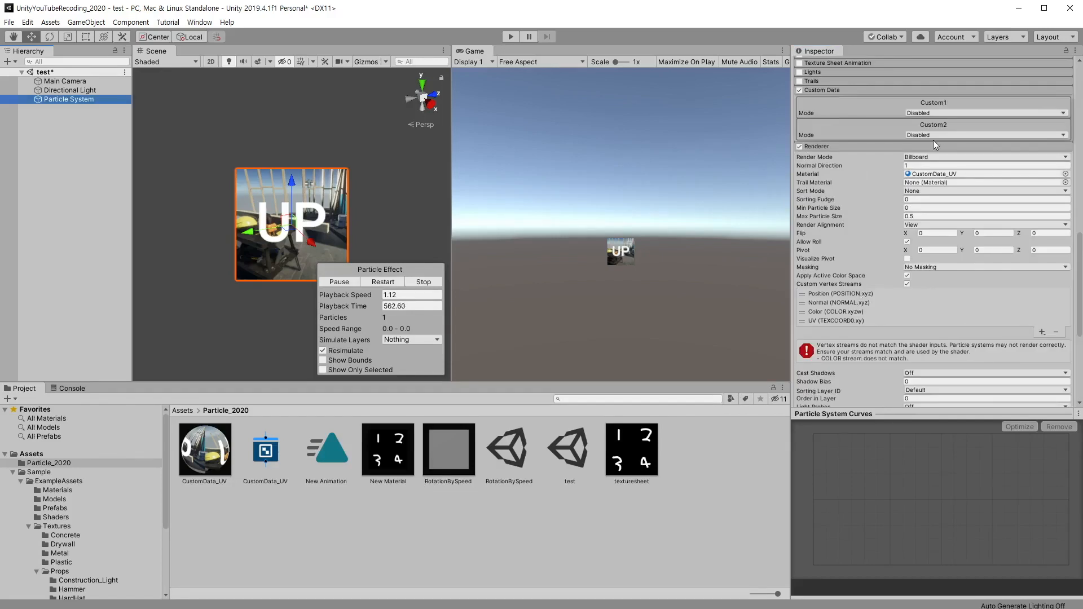
scroll(933, 140, down, 6)
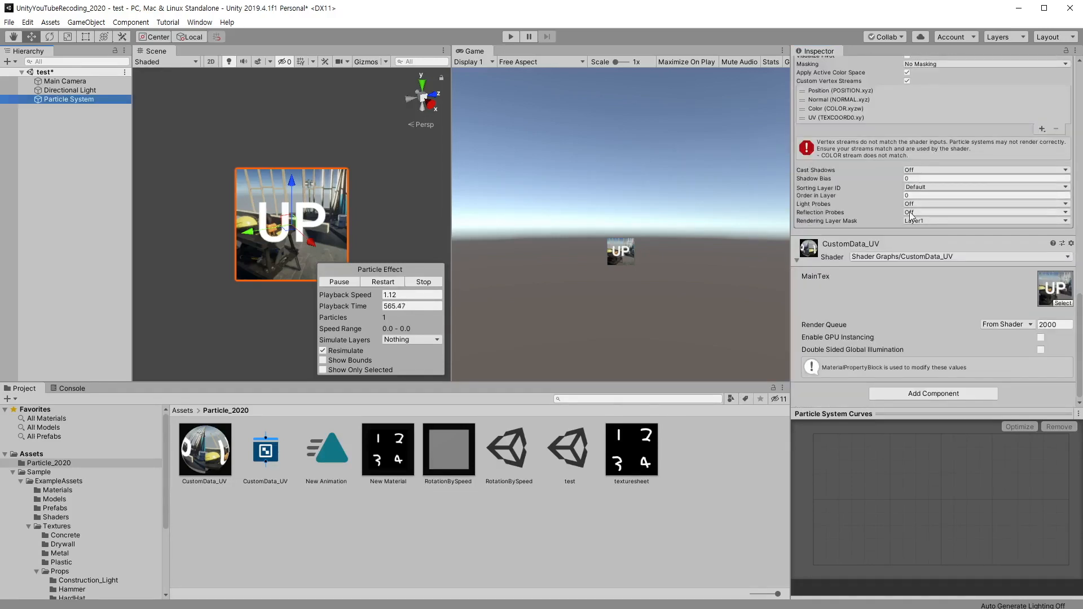
scroll(910, 213, up, 3)
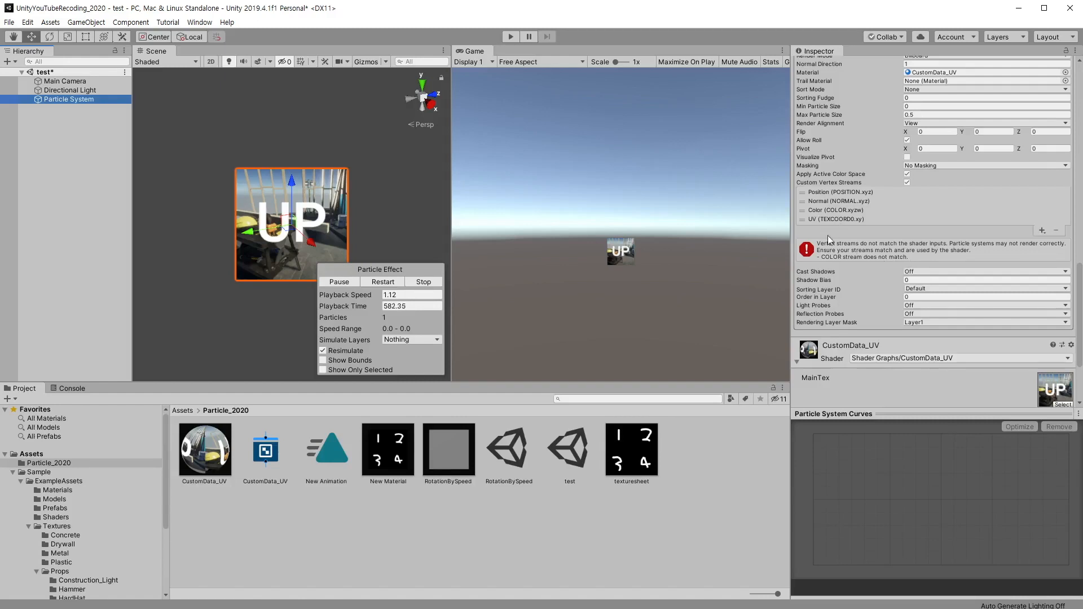
click(835, 210)
click(1056, 230)
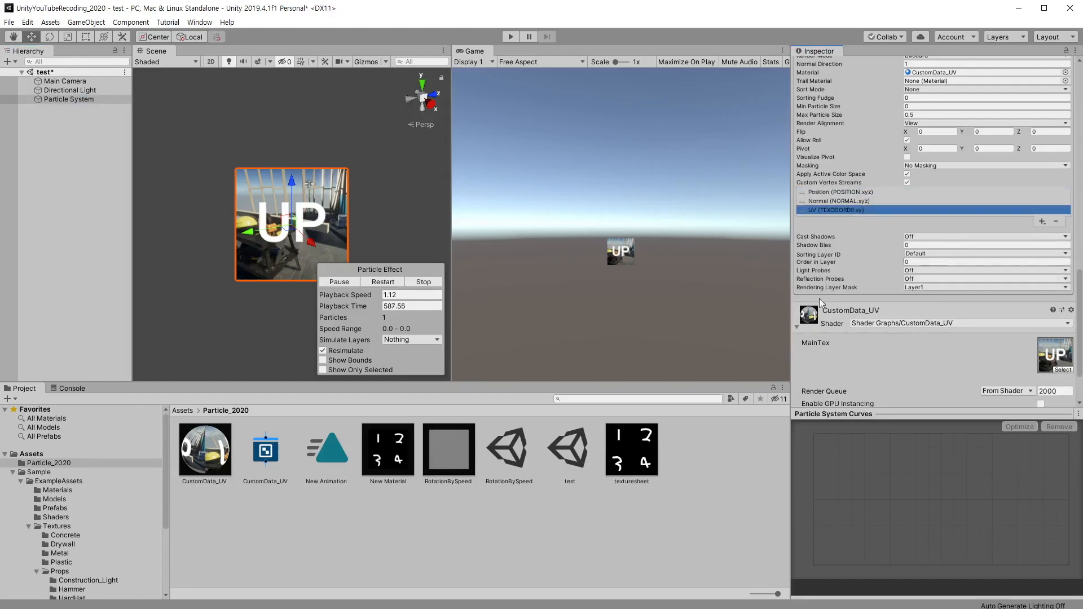
Step: Set the Mode of Custom1 in the Custom Data module to Vector
scroll(922, 213, up, 3)
click(922, 112)
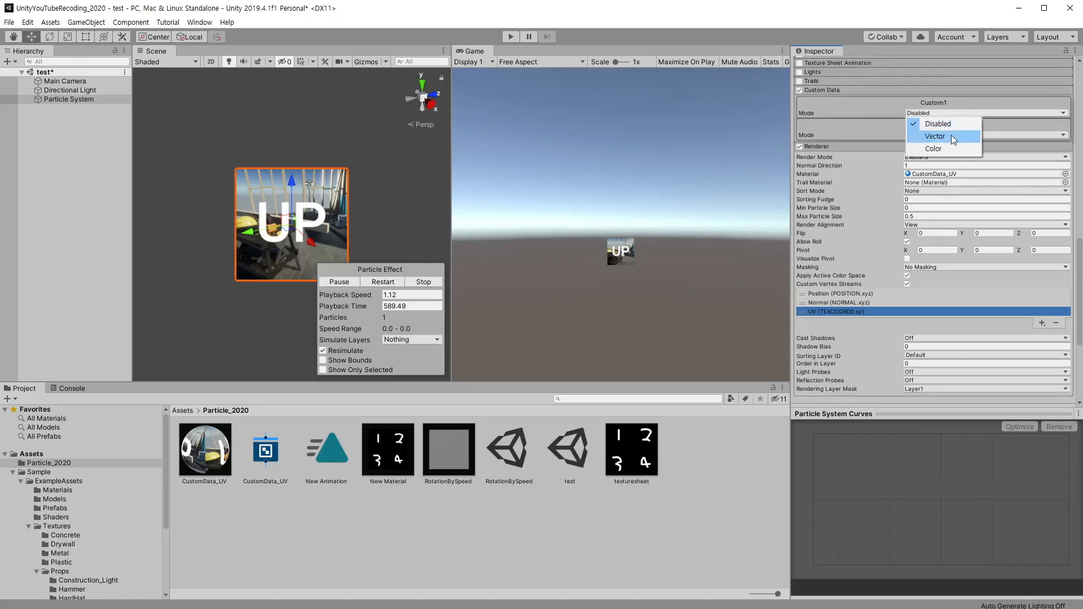
click(952, 135)
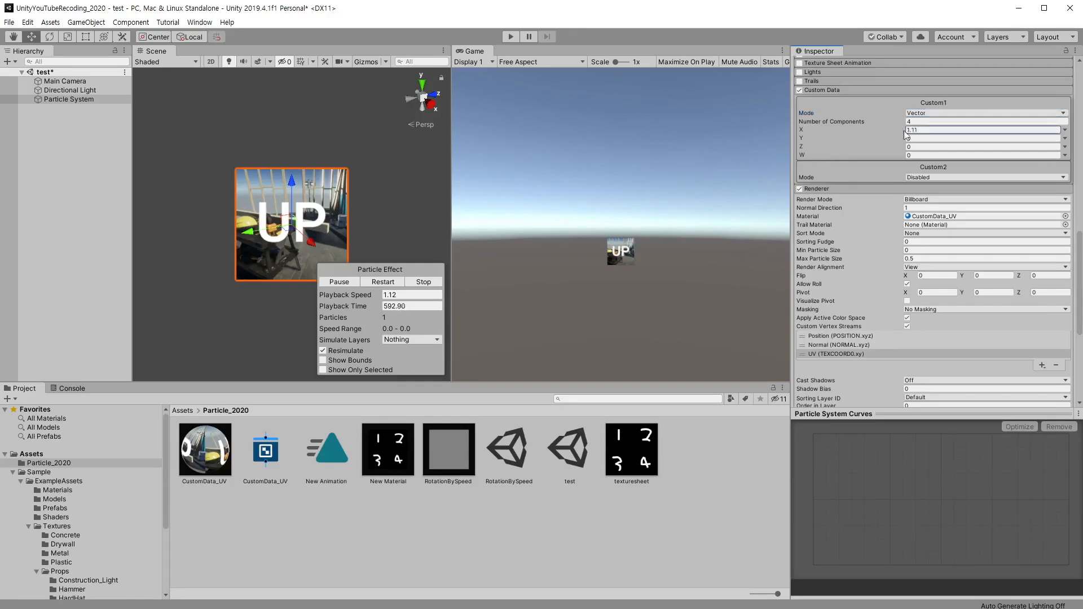
scroll(927, 178, up, 3)
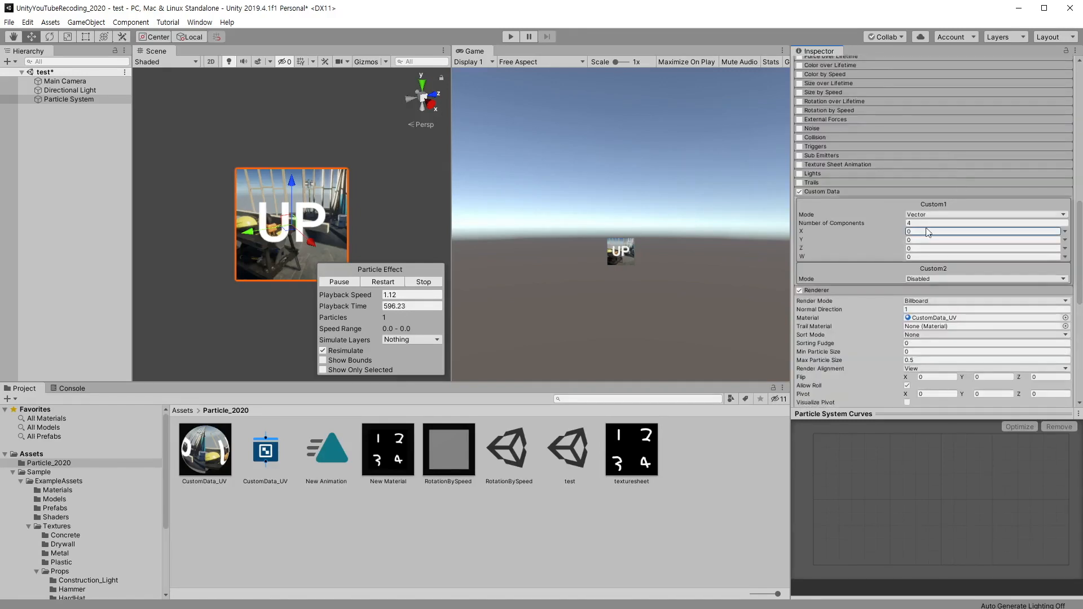
Step: Add the Custom1.xy stream to the Renderer module's Custom Vertex Streams
scroll(880, 255, down, 9)
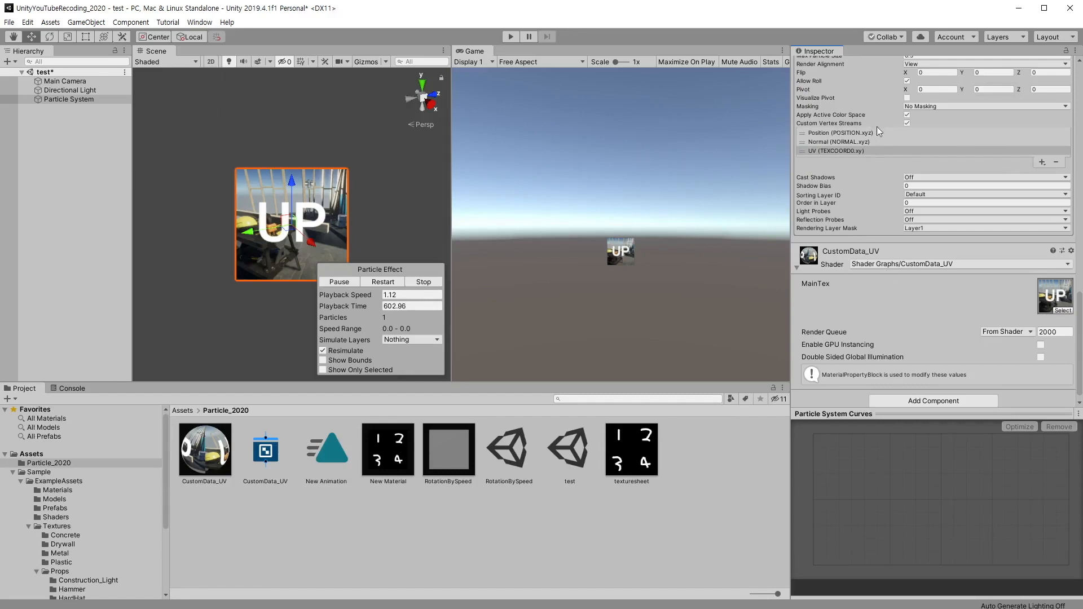
click(1041, 163)
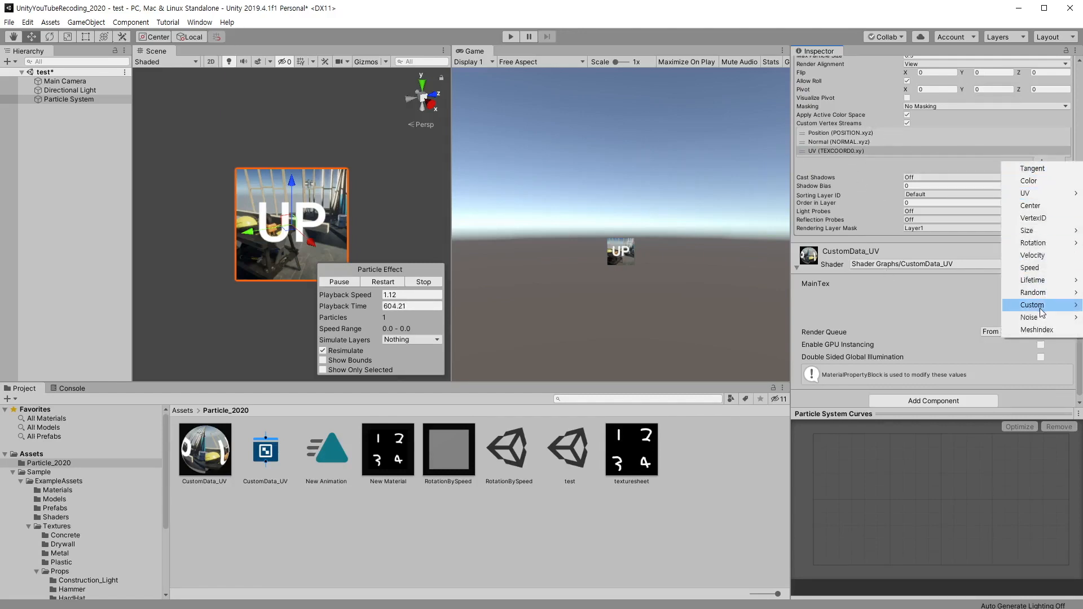
mouse_move(1040, 305)
click(959, 319)
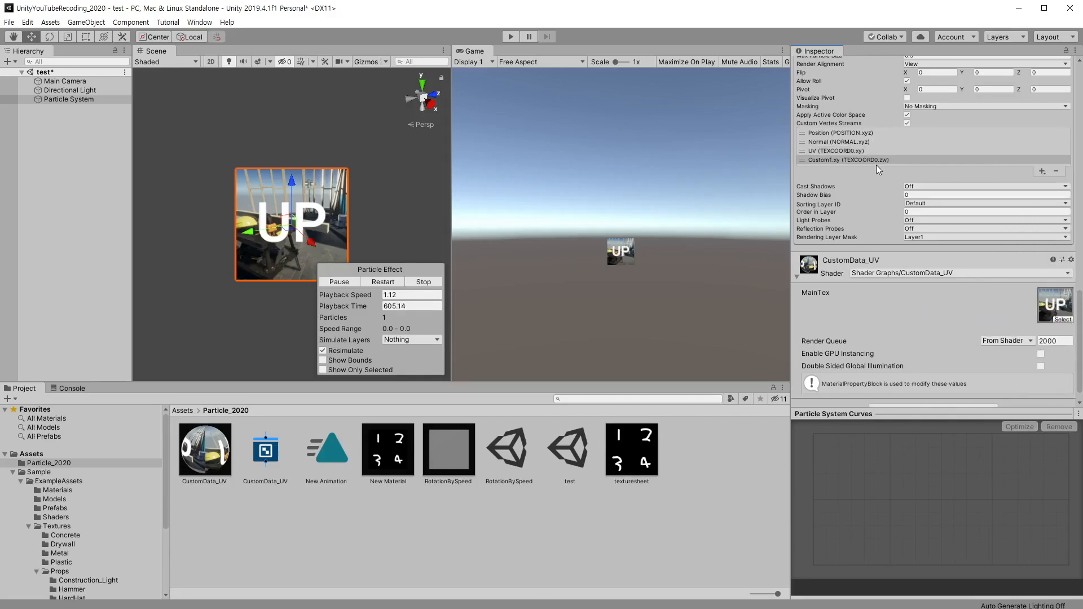
Step: Try offsetting the particle's texture with the X and Y values of Custom1, and undo the changes
scroll(880, 170, up, 6)
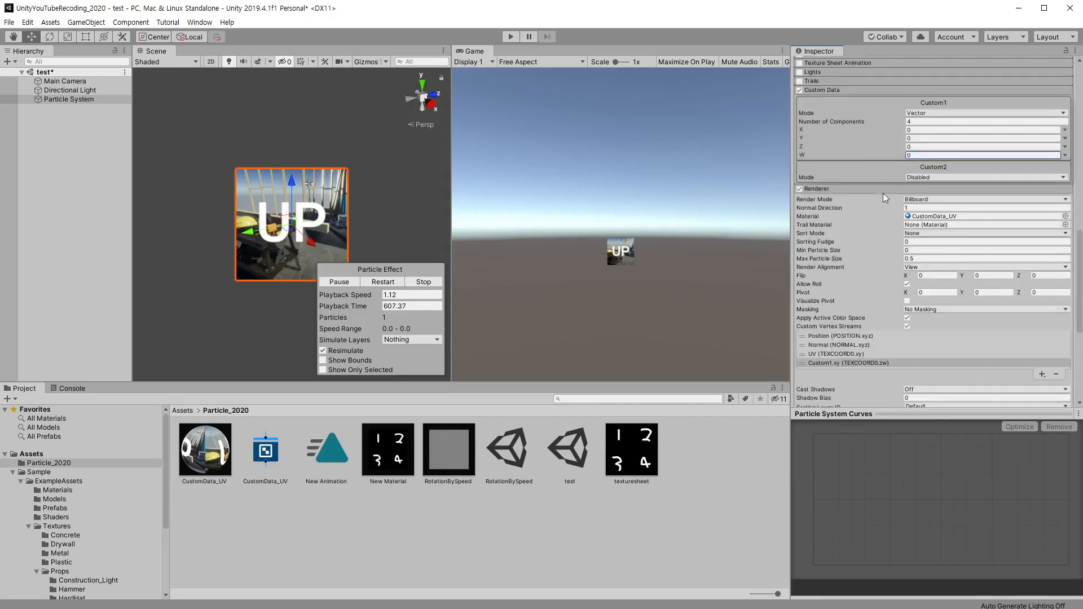
click(842, 146)
key(ctrl+z)
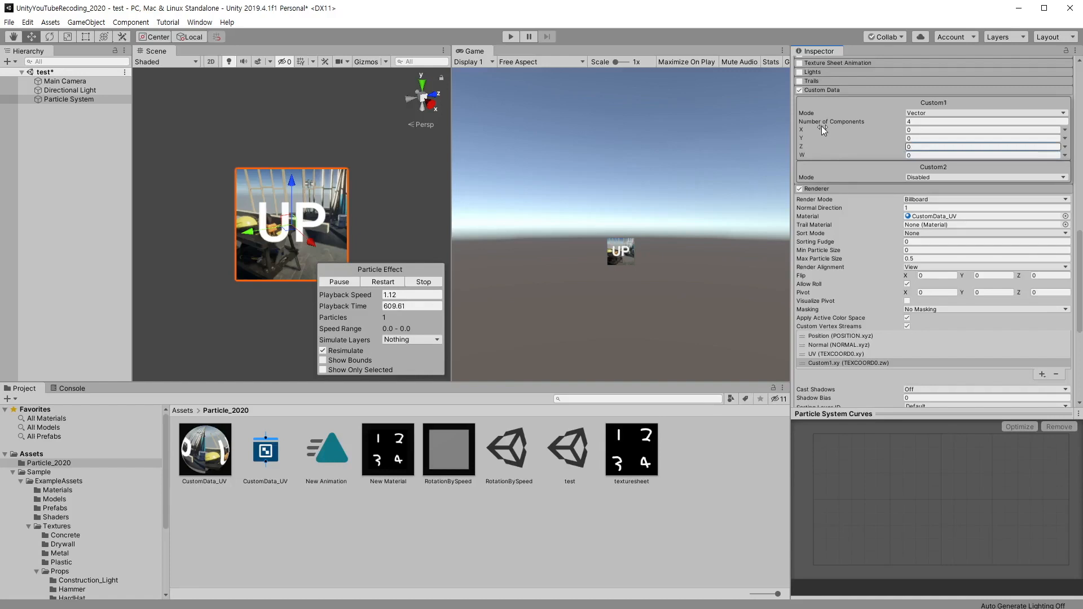
mouse_move(822, 129)
mouse_down()
mouse_move(849, 134)
mouse_move(833, 141)
mouse_move(841, 130)
mouse_up()
key(ctrl+z)
key(ctrl+z)
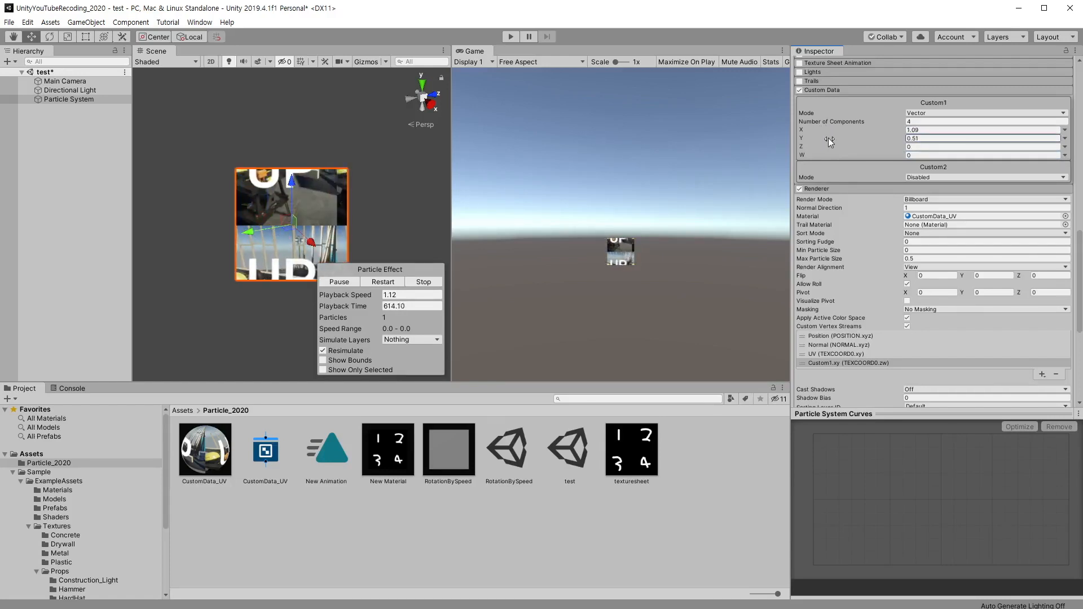
Step: Set Custom1's X component to a curve with the linear rising preset from 0 to 1, and restart the particle effect
click(1064, 130)
click(989, 153)
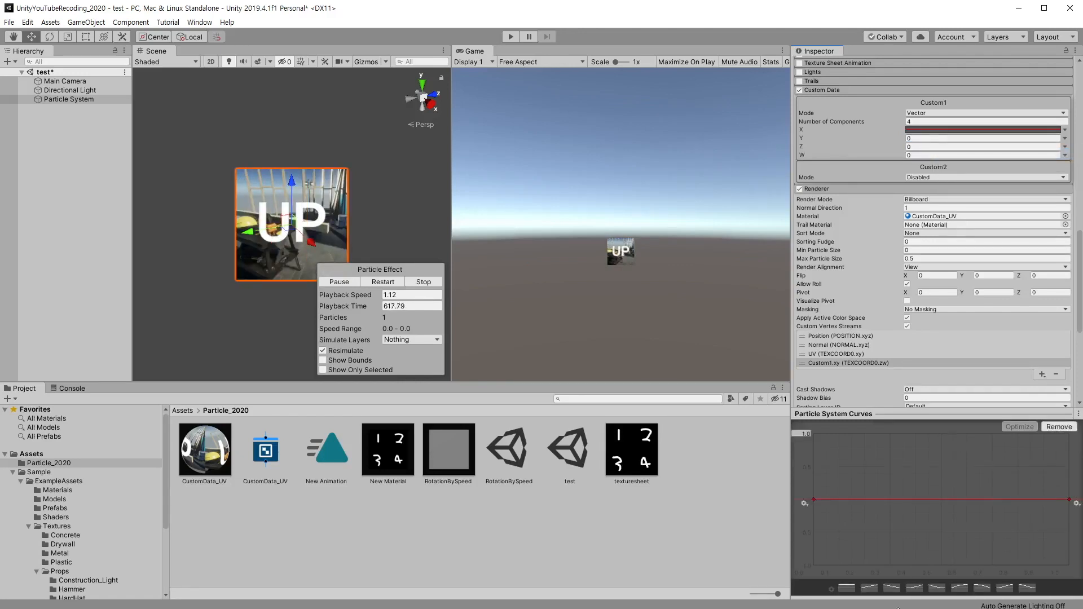
click(868, 588)
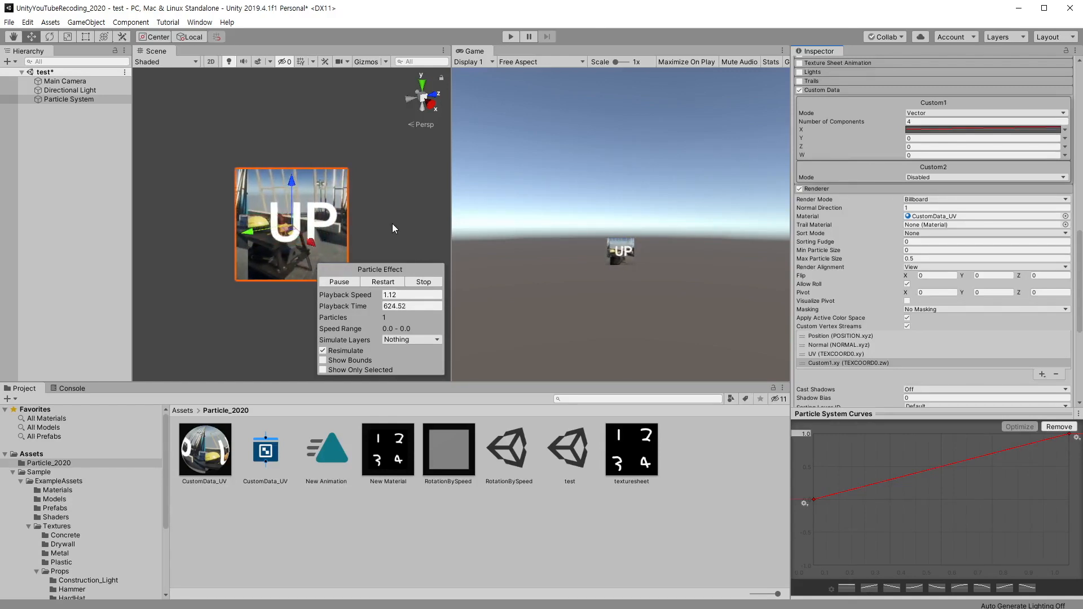
click(383, 281)
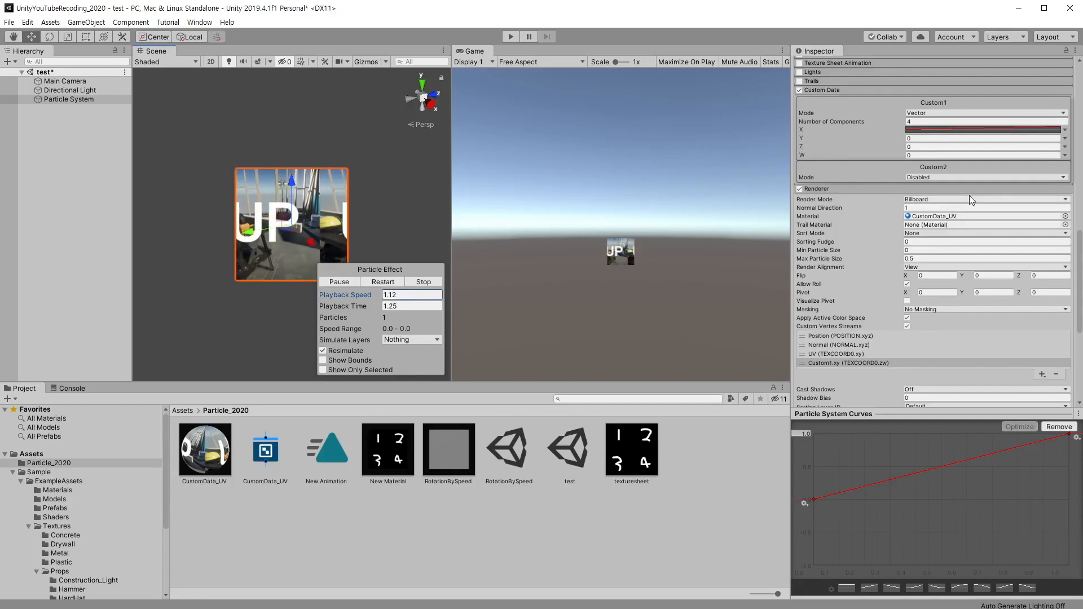
Step: Review the main particle settings, Custom Data, the Renderer's vertex streams and the CustomData_UV material behind the scrolling texture
scroll(970, 195, up, 4)
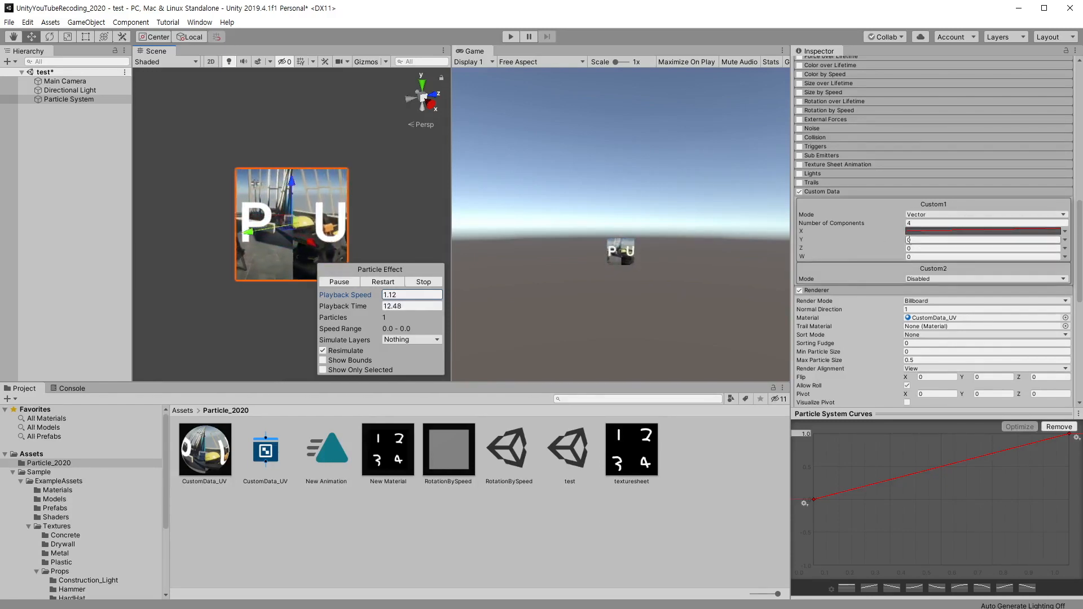
scroll(891, 277, up, 10)
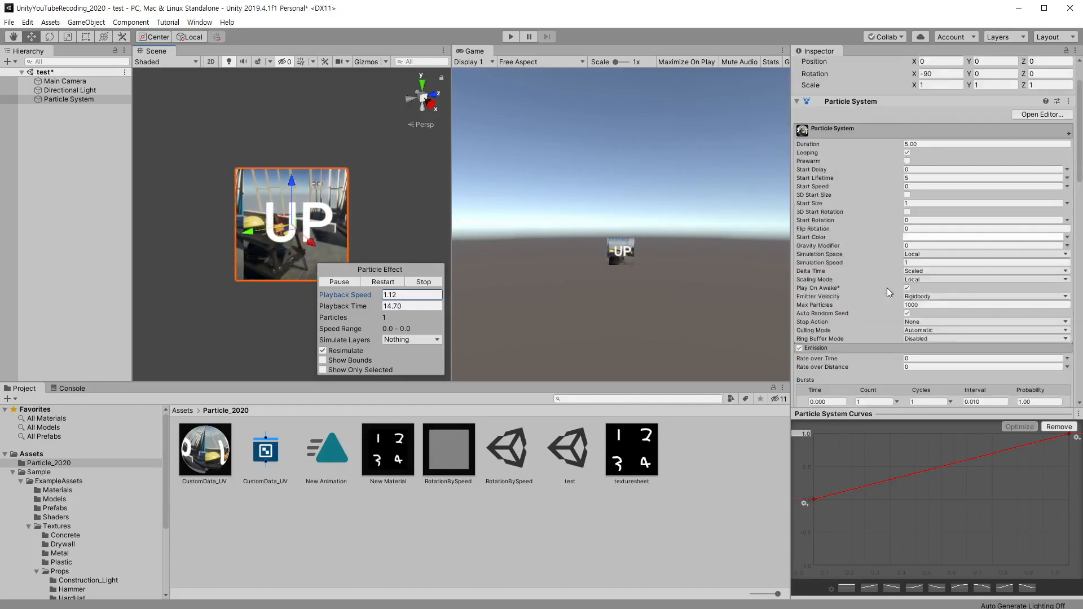
scroll(887, 288, down, 10)
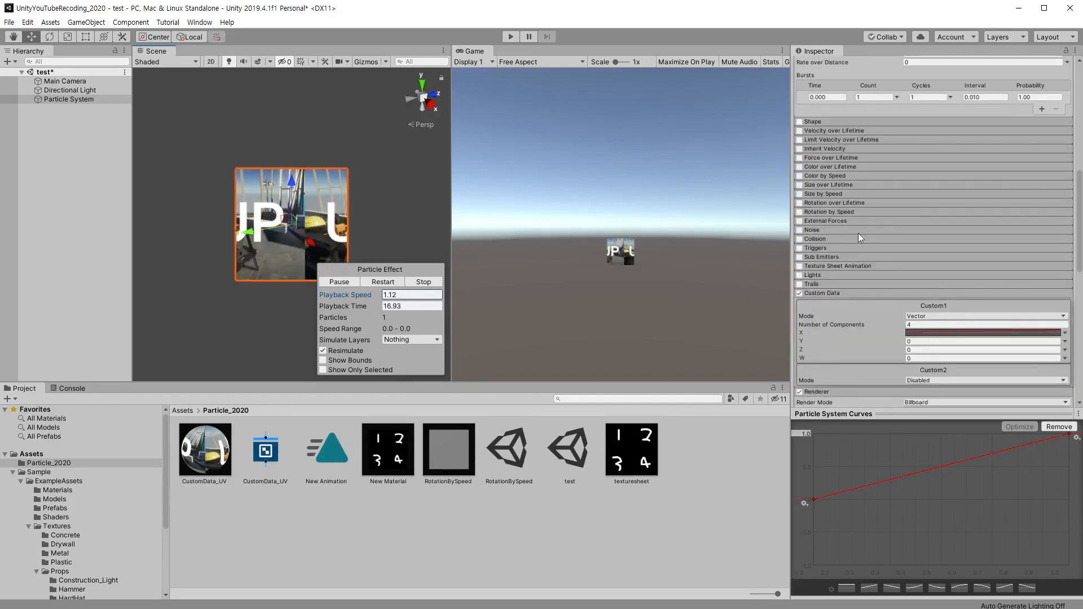
scroll(880, 229, down, 3)
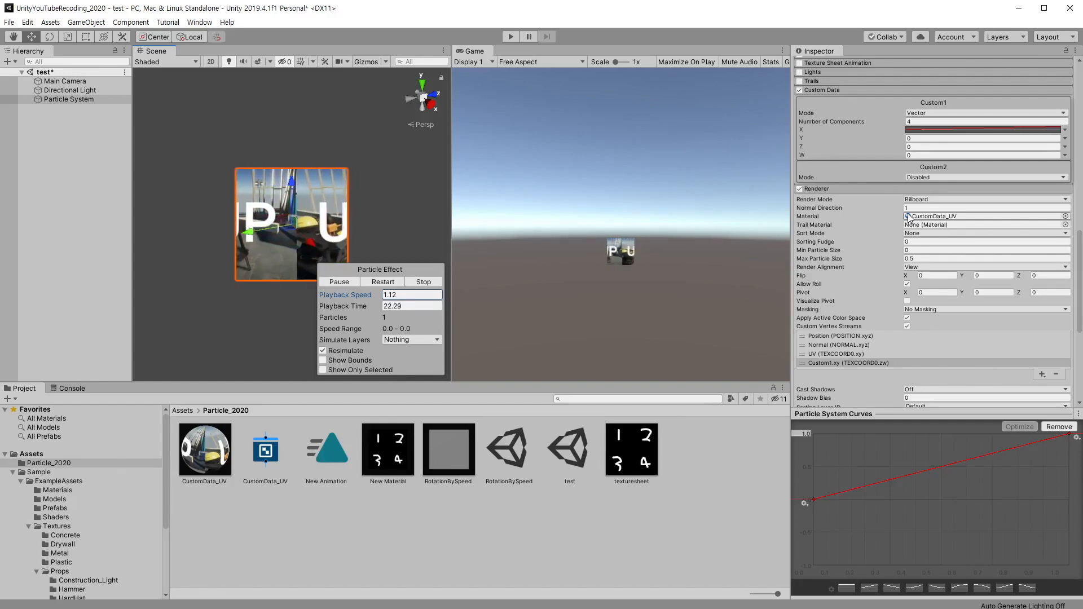
scroll(901, 248, down, 4)
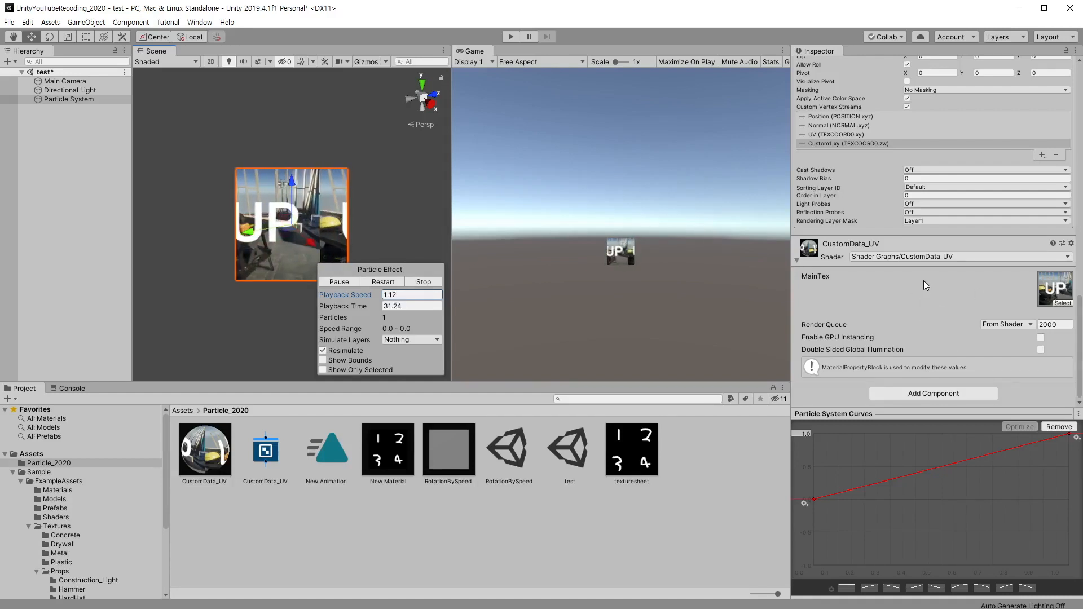
scroll(926, 256, up, 2)
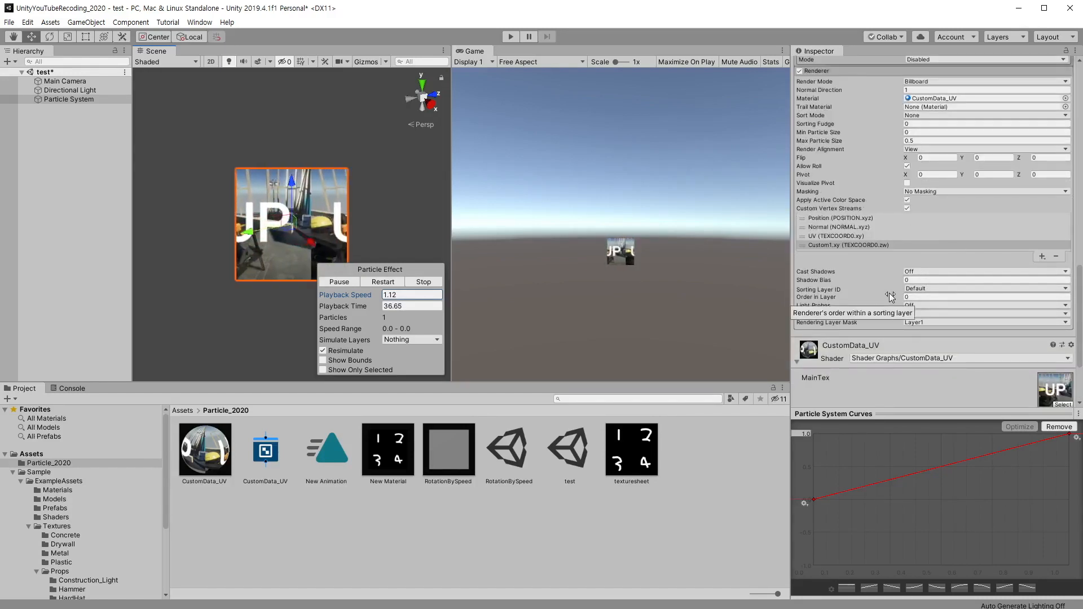
scroll(930, 255, up, 4)
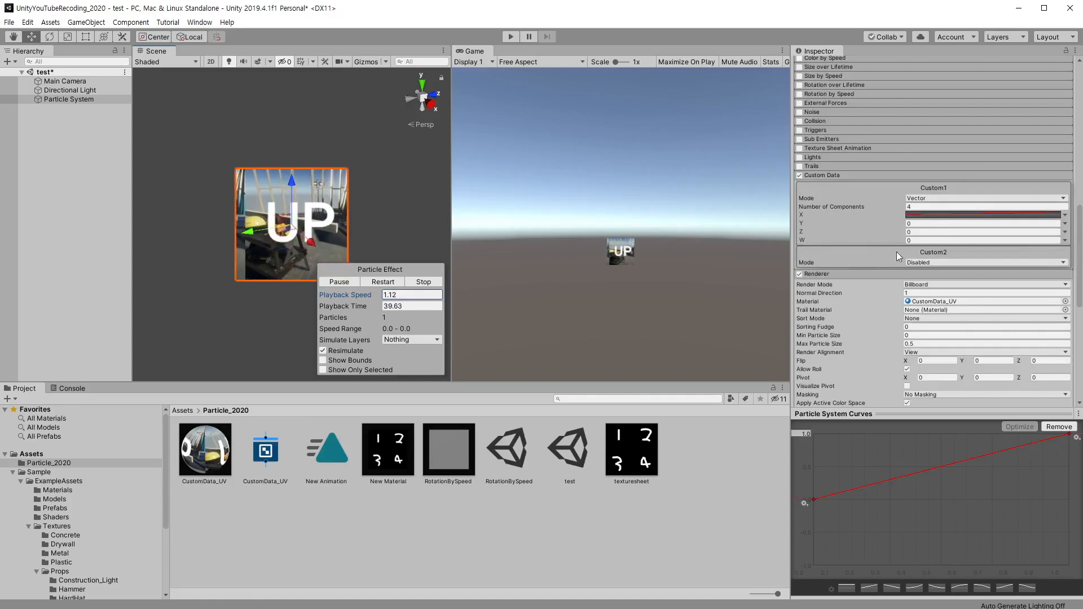
scroll(892, 245, down, 4)
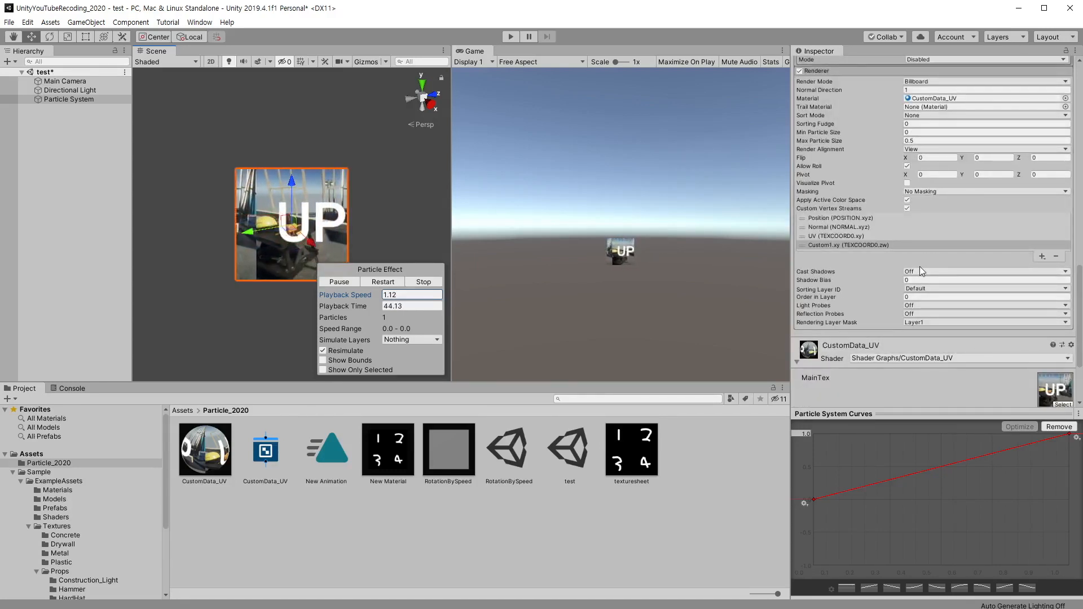
scroll(919, 266, up, 4)
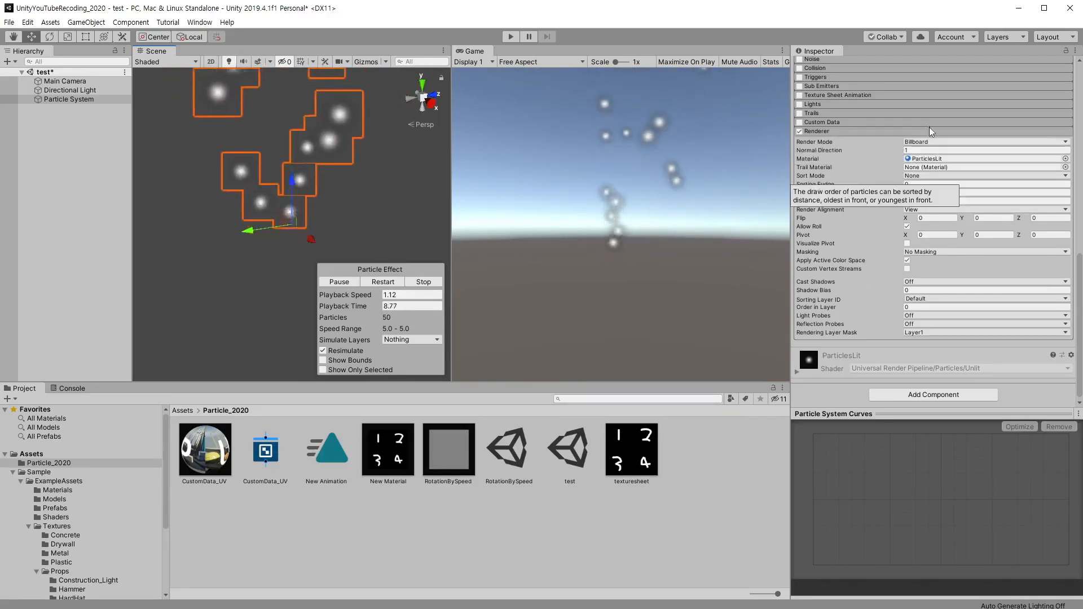
Step: Look over the Renderer's Render Mode options and examine from different scene angles how the Billboard particles face the view
click(941, 142)
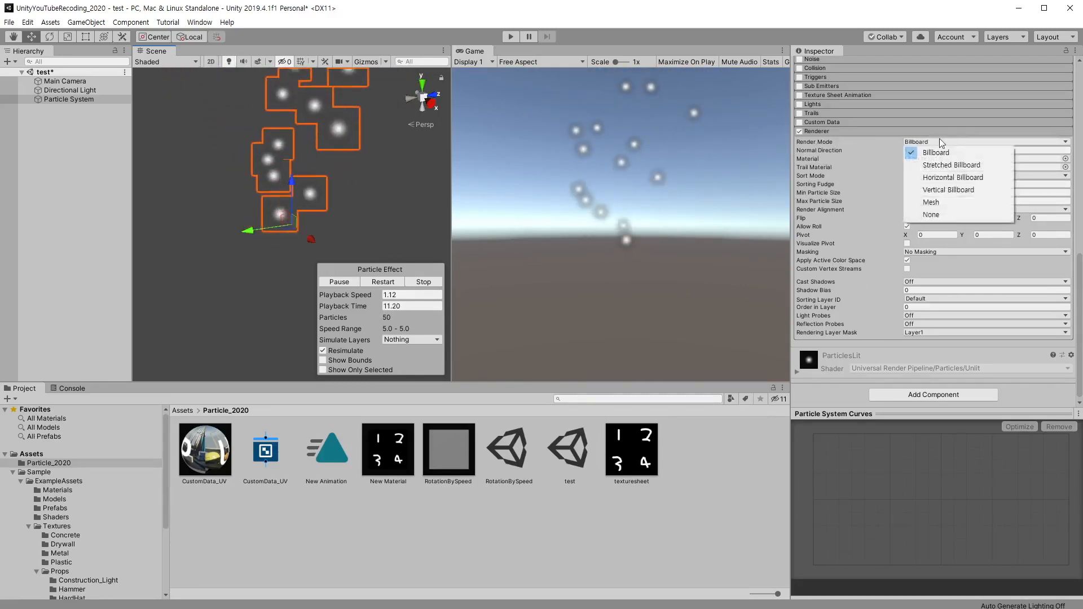
click(323, 241)
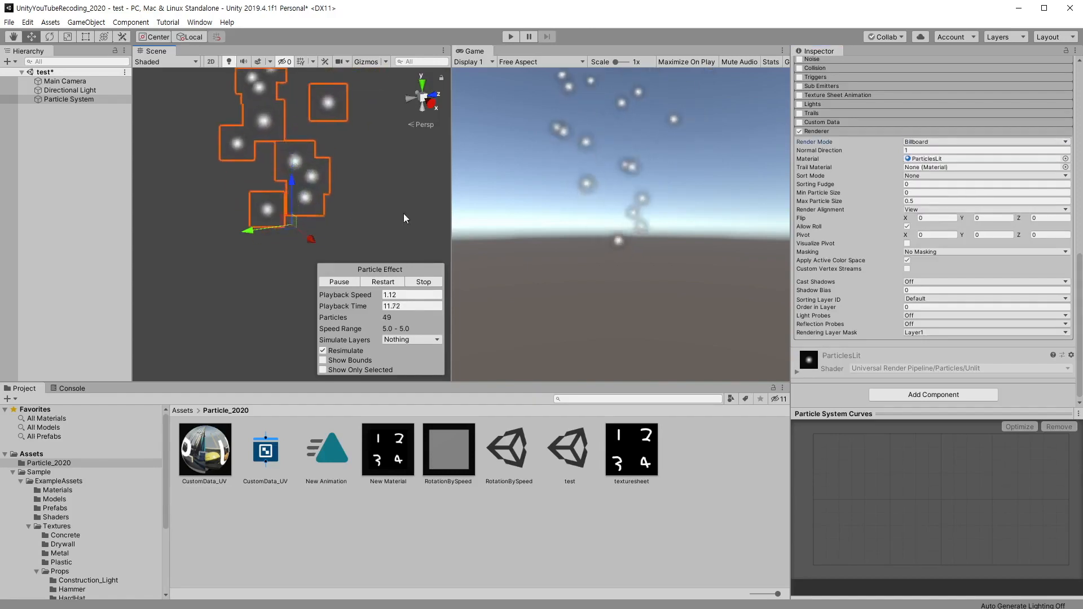
alt+drag(448, 245, 307, 303)
alt+drag(310, 176, 461, 154)
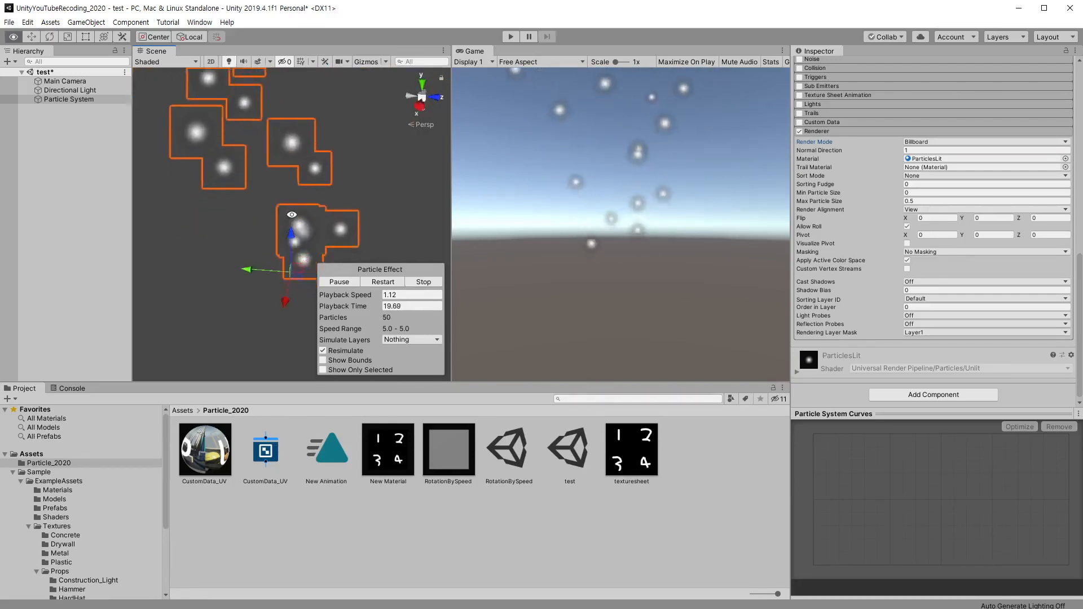
Step: Try Render Mode None, return it to Billboard, and try a Normal Direction of 0 in the Renderer module
click(962, 142)
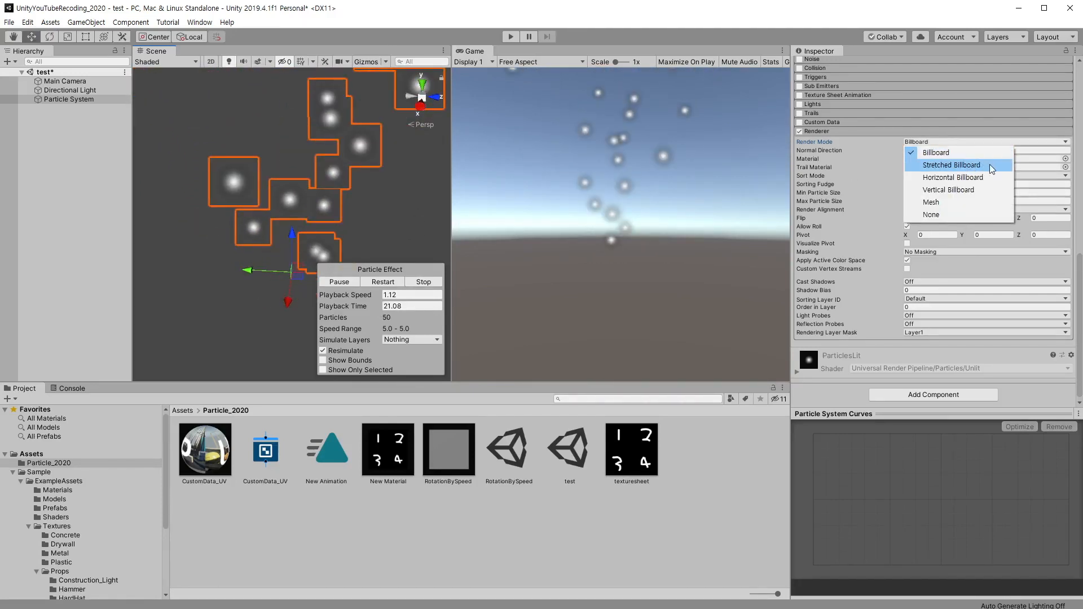
click(946, 214)
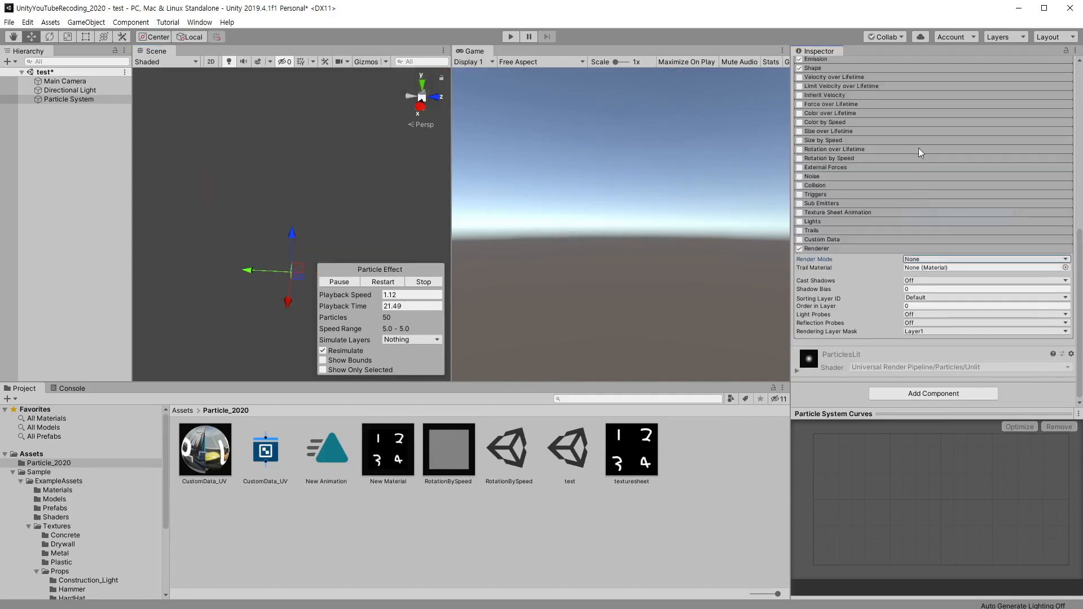
click(995, 259)
click(924, 268)
scroll(875, 267, down, 3)
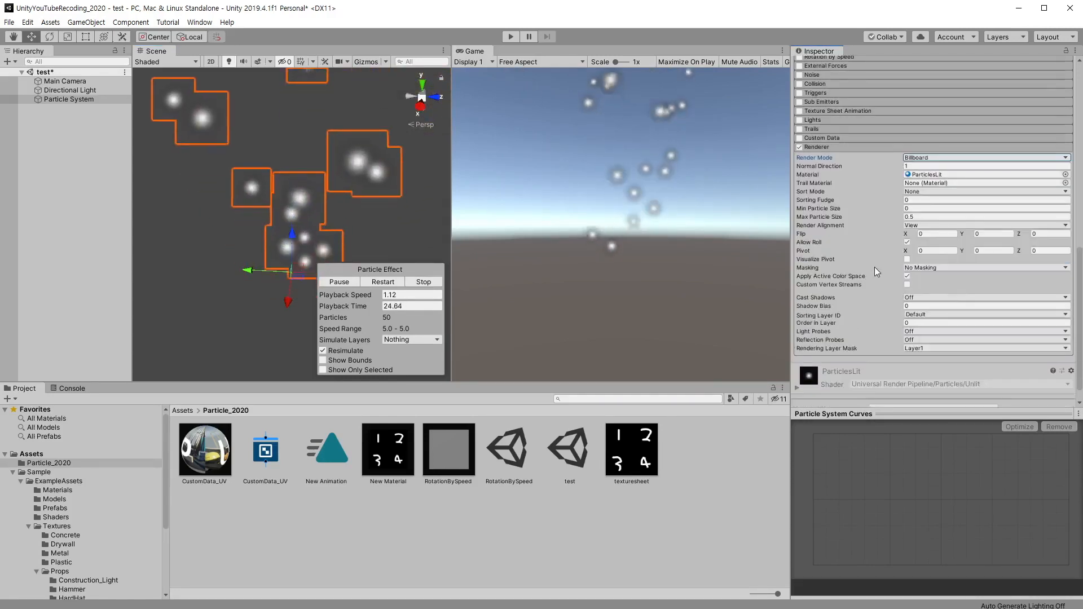
click(827, 166)
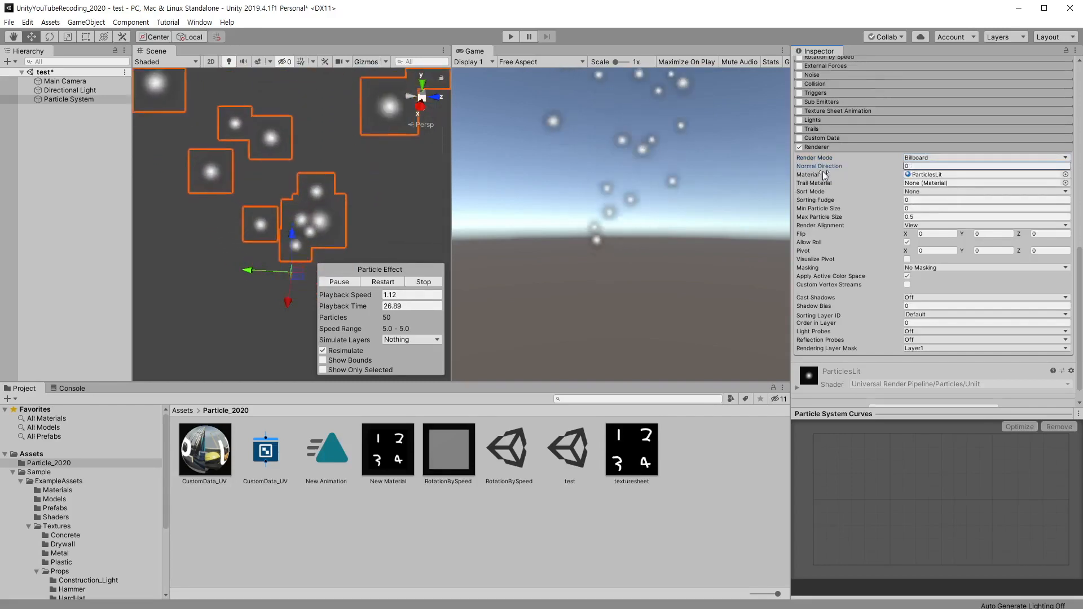
Step: Try New Material from the Particle_2020 folder as the Renderer's Material, and undo the assignment
click(931, 174)
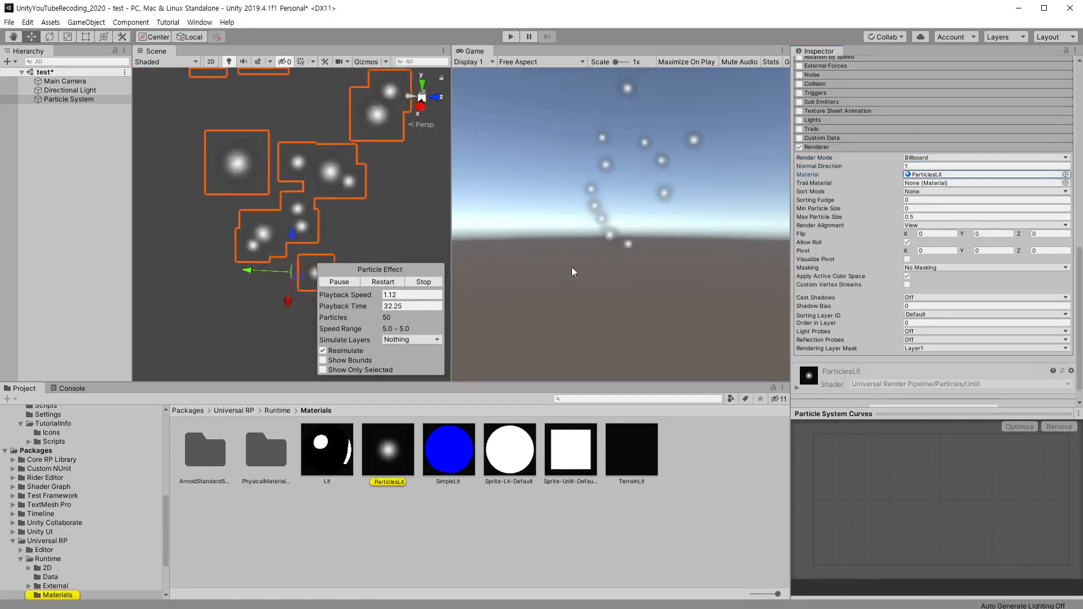
scroll(118, 470, up, 6)
scroll(119, 468, up, 3)
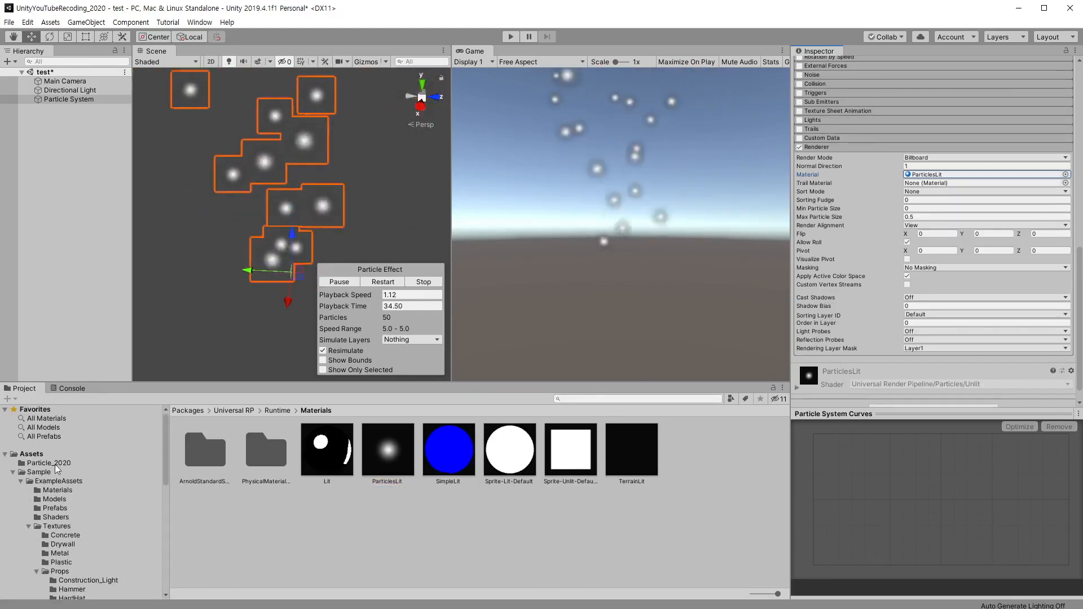
click(55, 463)
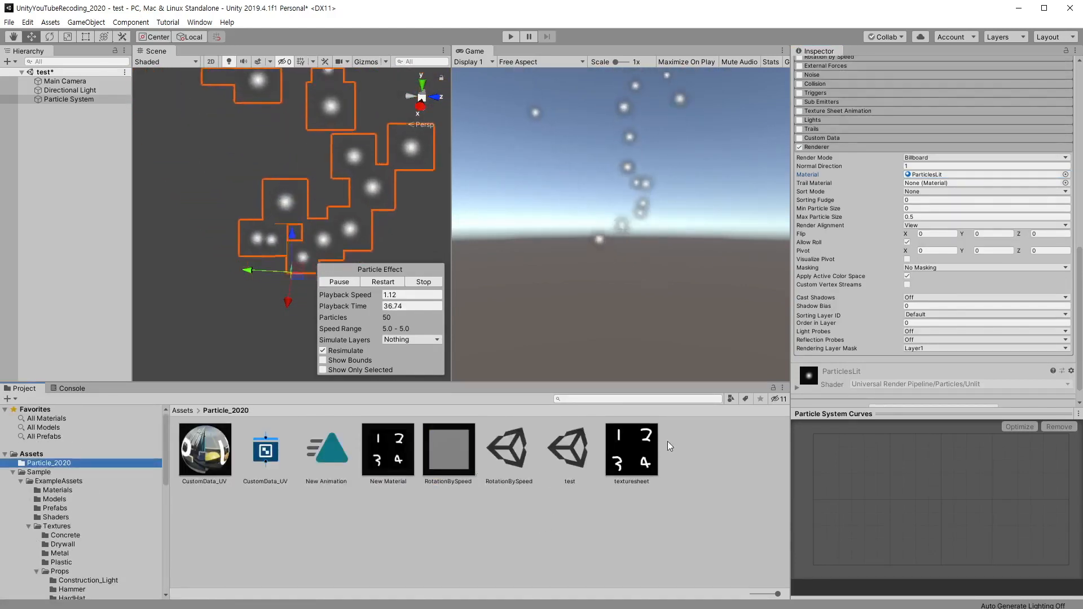
drag(410, 464, 925, 183)
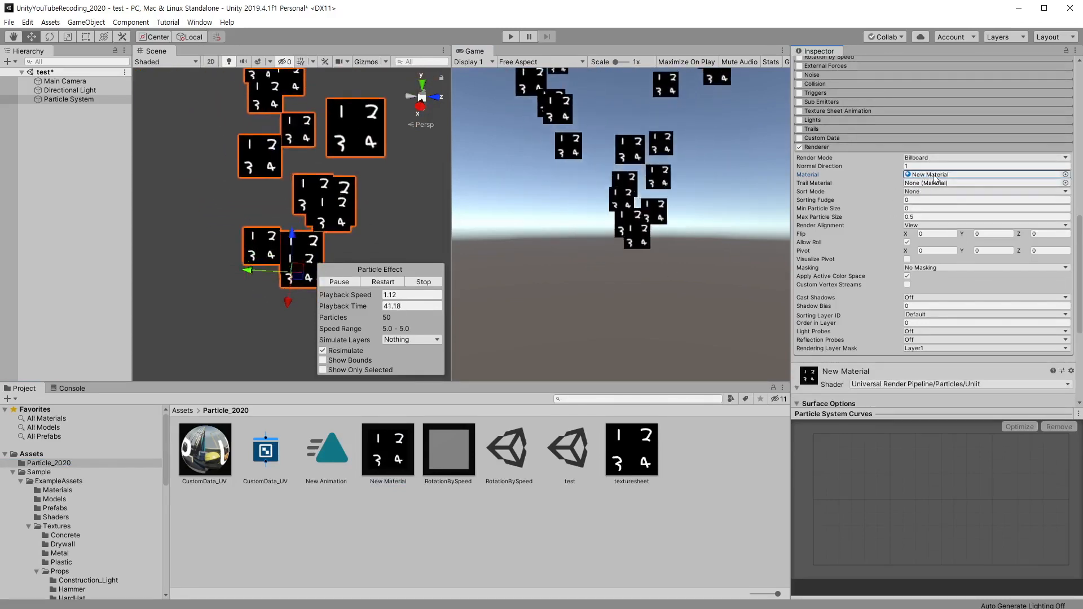
alt+drag(295, 262, 237, 263)
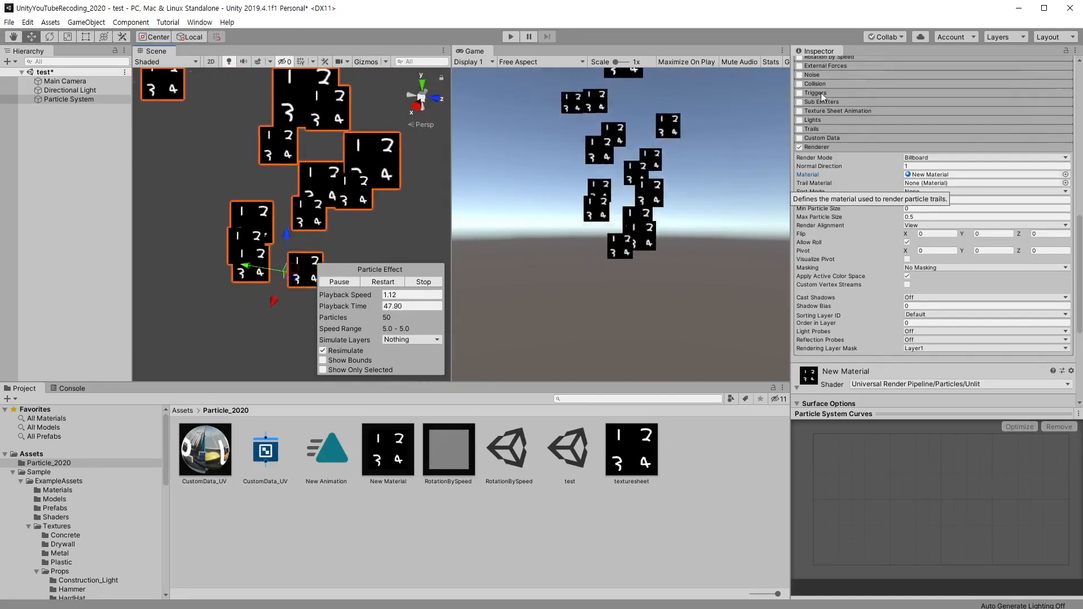
click(933, 175)
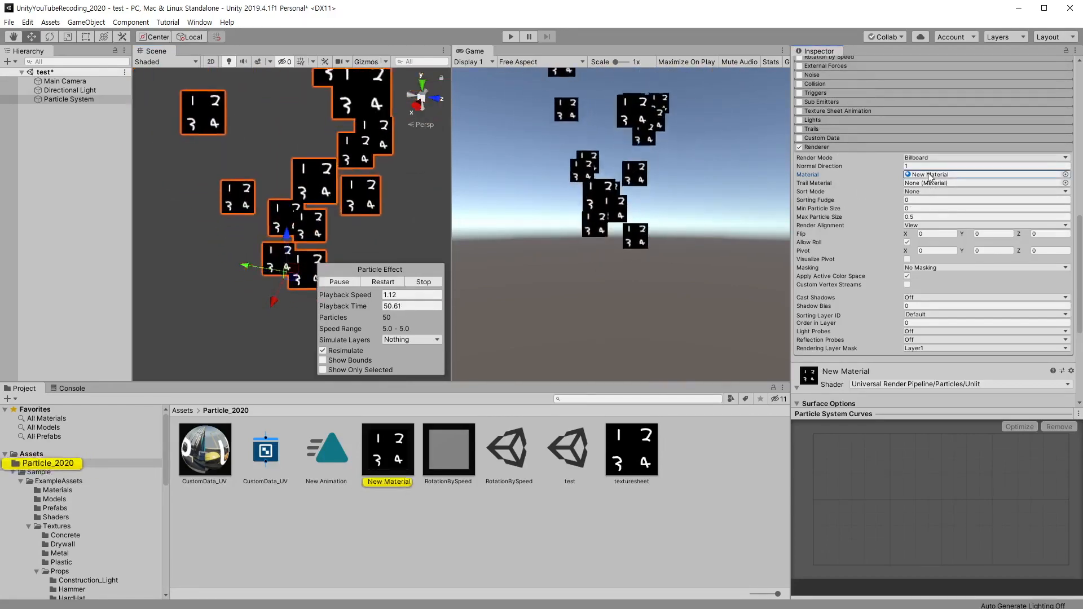
key(ctrl+z)
Step: Review the Renderer's Sort Mode options and keep None selected
click(923, 192)
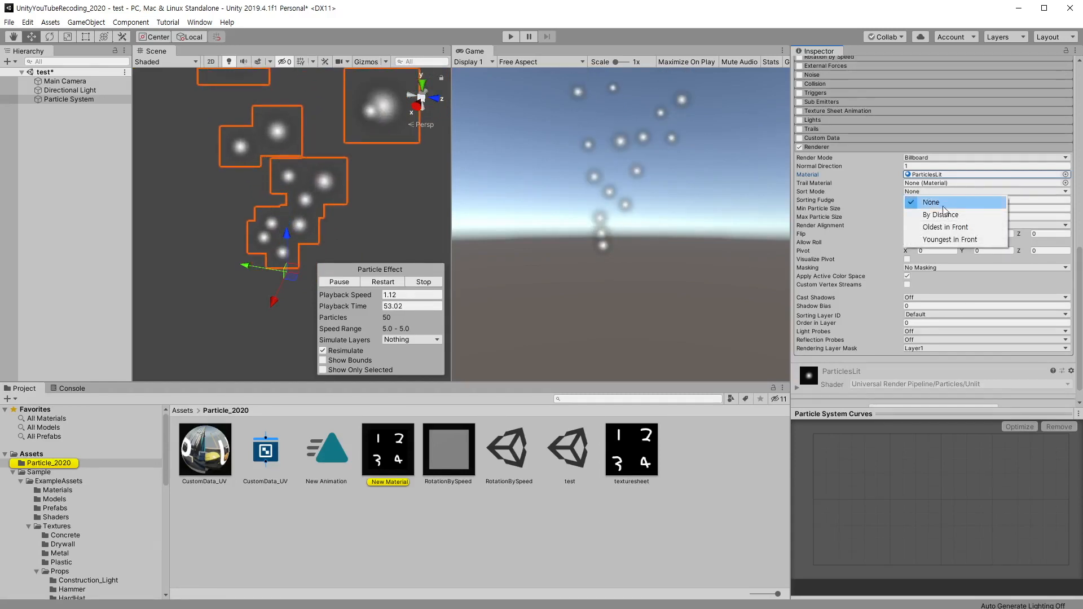
click(953, 208)
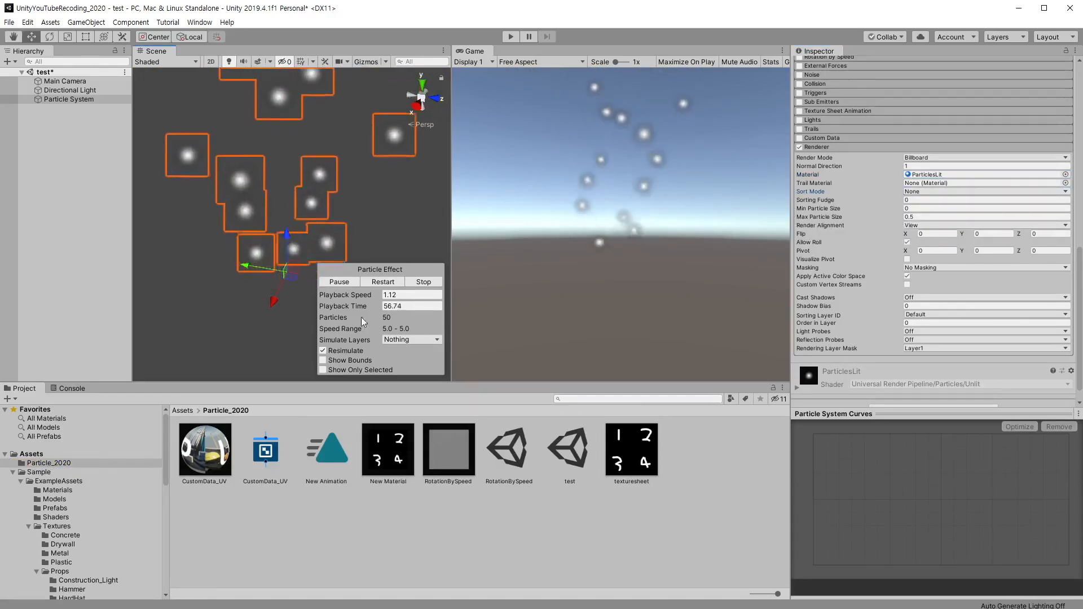
click(930, 193)
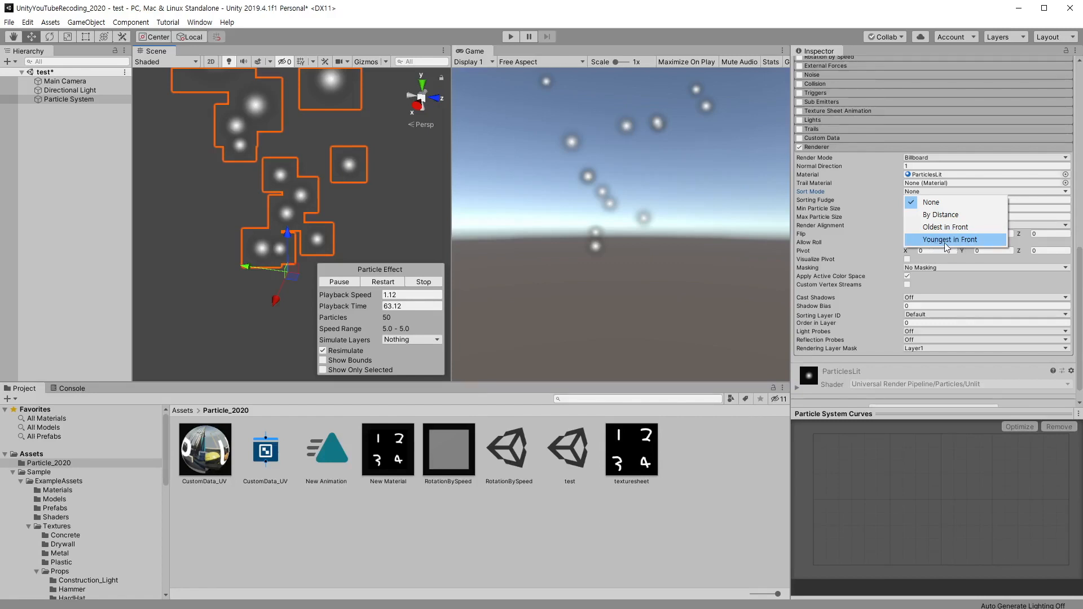
click(931, 202)
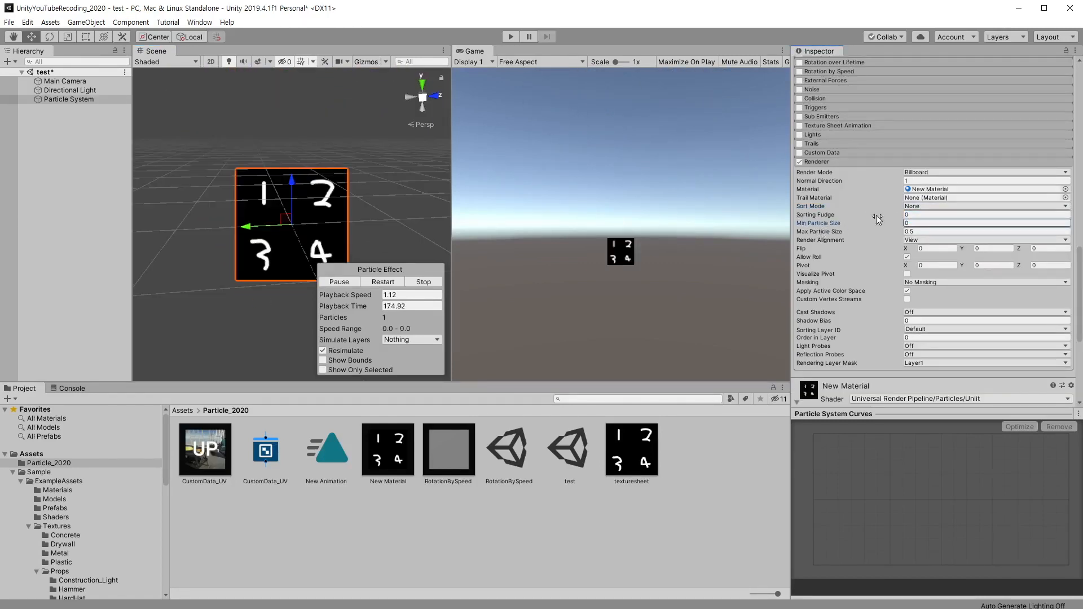
Step: Try a Sorting Fudge of -10 in the Renderer module and restore it to 0
click(877, 217)
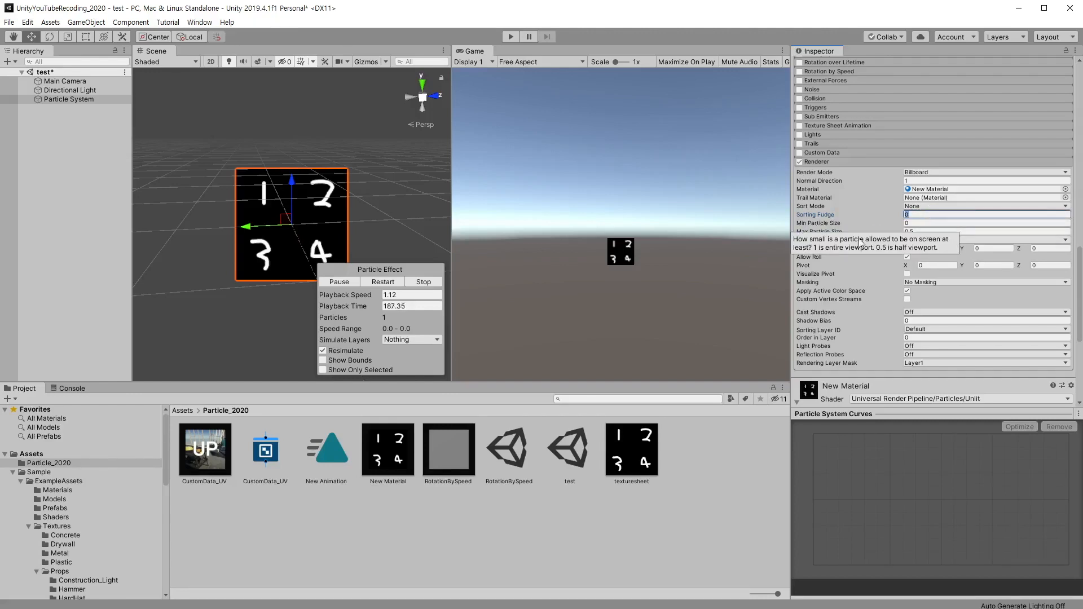
click(927, 216)
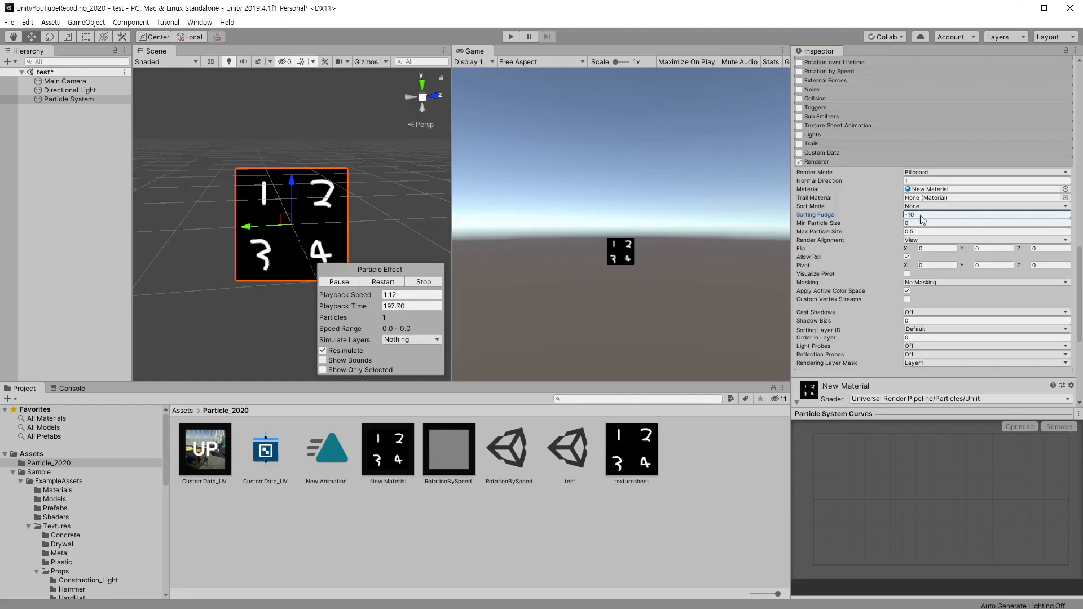
click(959, 215)
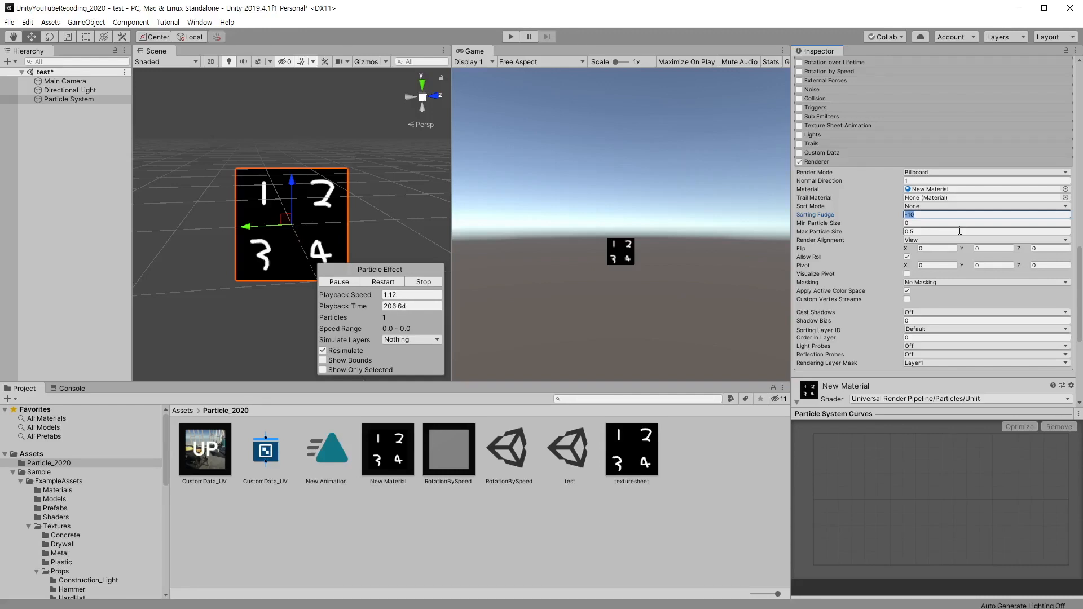
text(-30)
text(1)
text(0)
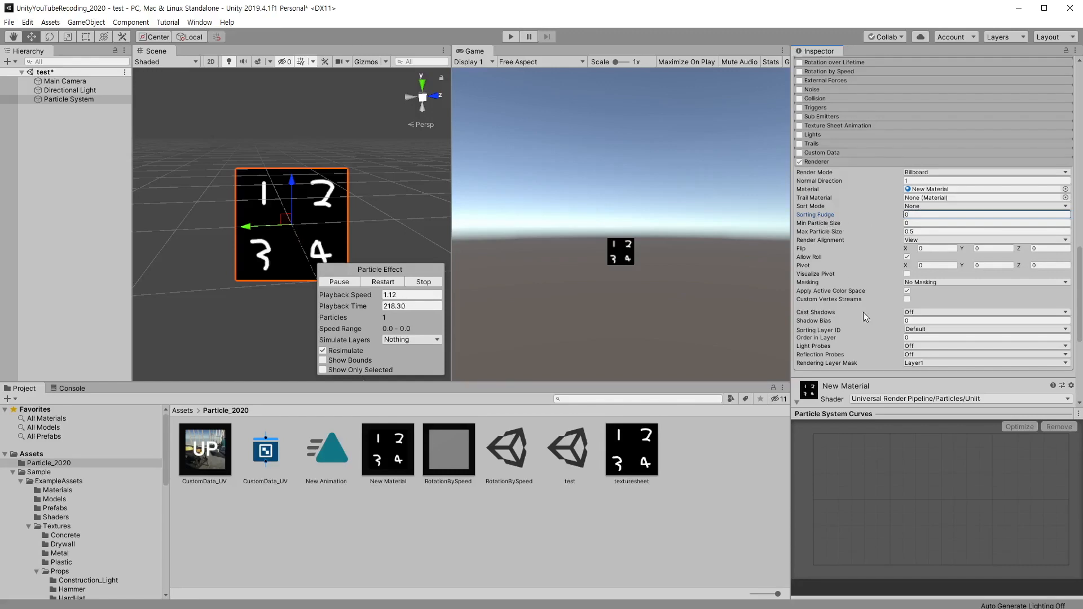
Step: Review Order in Layer against Sorting Fudge and Sort Mode in the Renderer module, keeping Order in Layer at 0
click(819, 339)
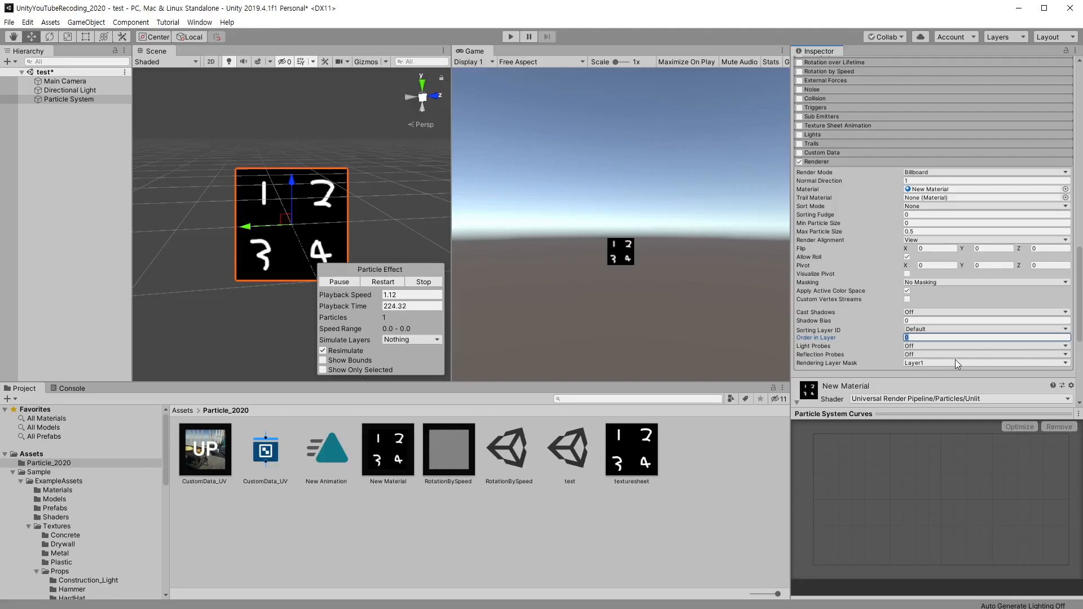
text(1)
key(BackSpace)
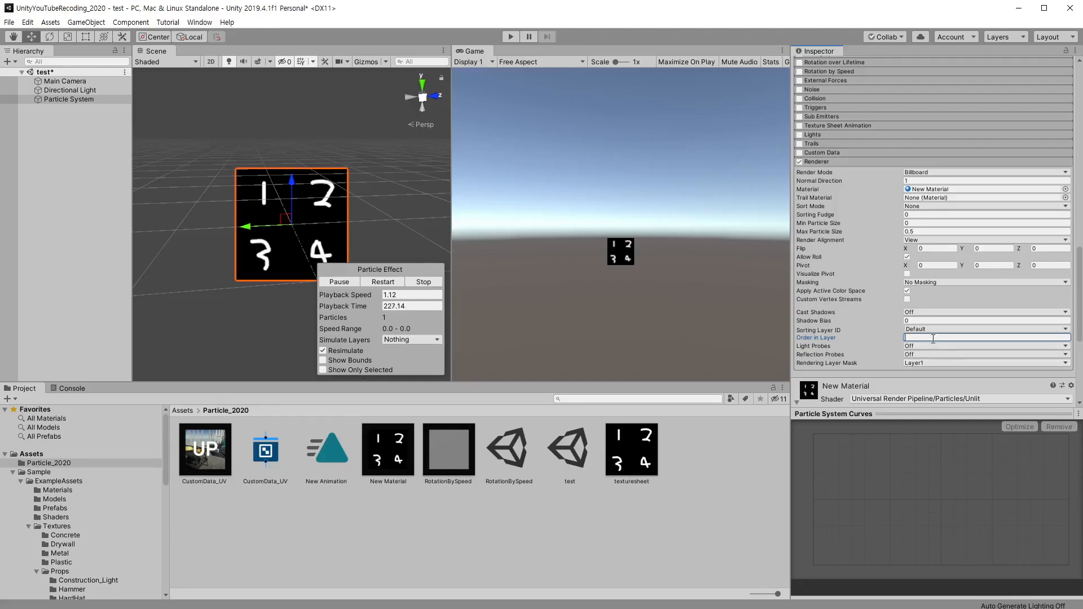
click(918, 214)
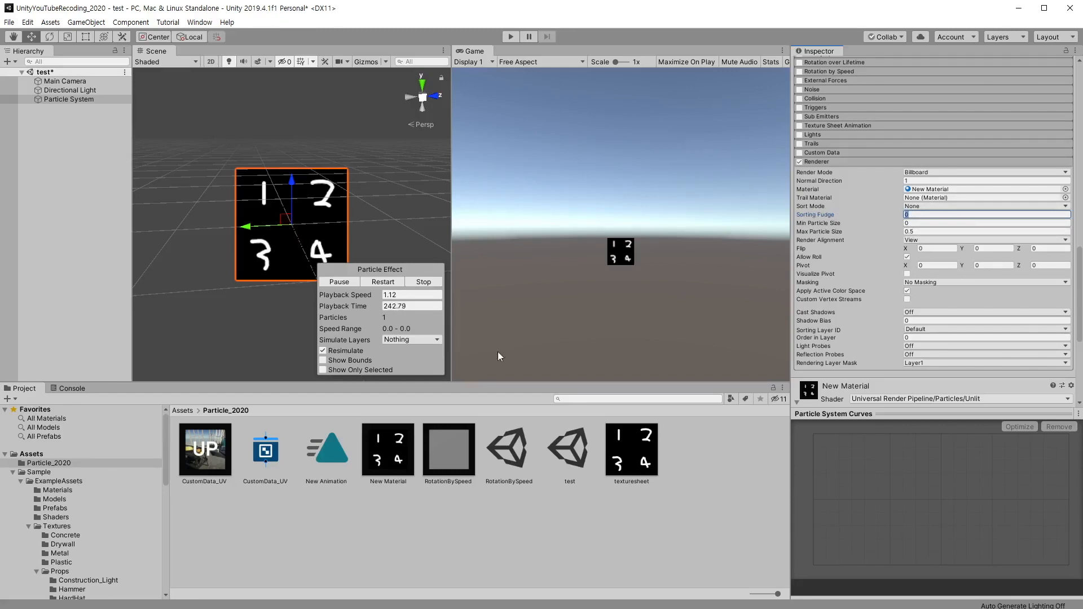
click(926, 208)
click(822, 340)
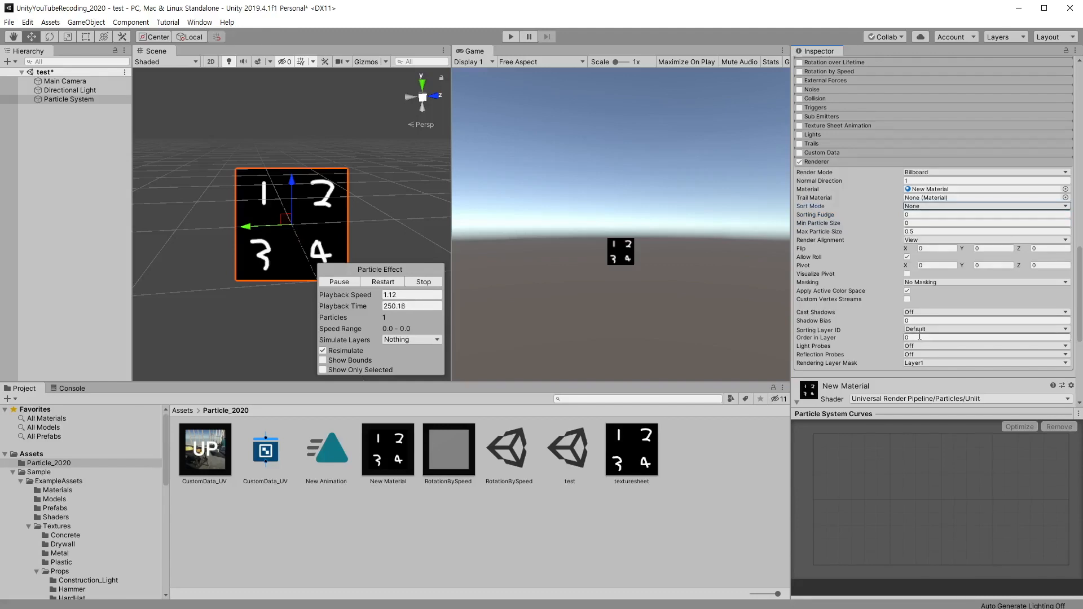
click(922, 339)
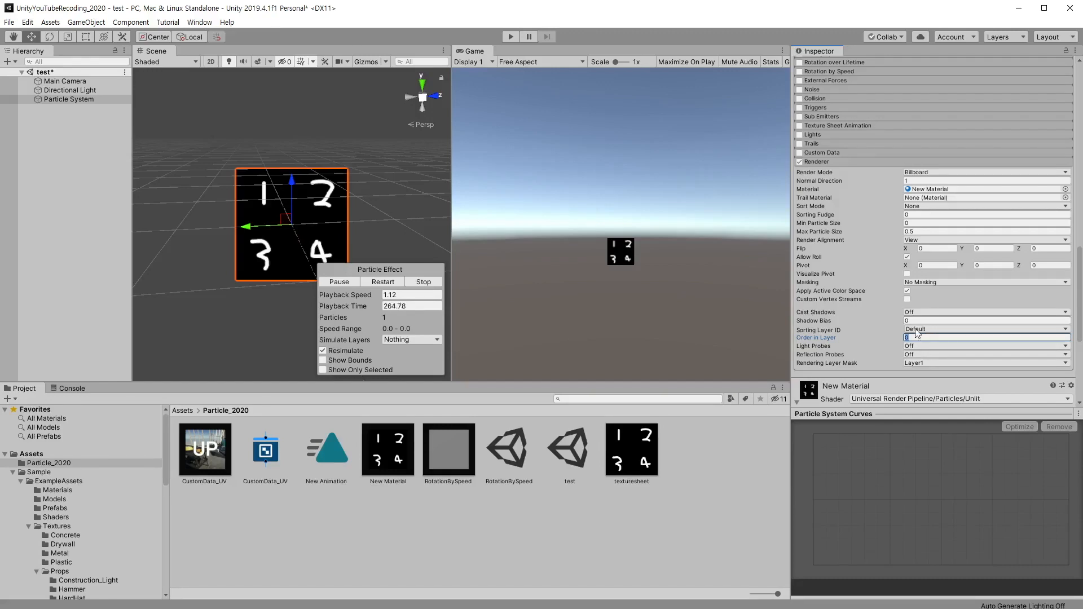
click(922, 215)
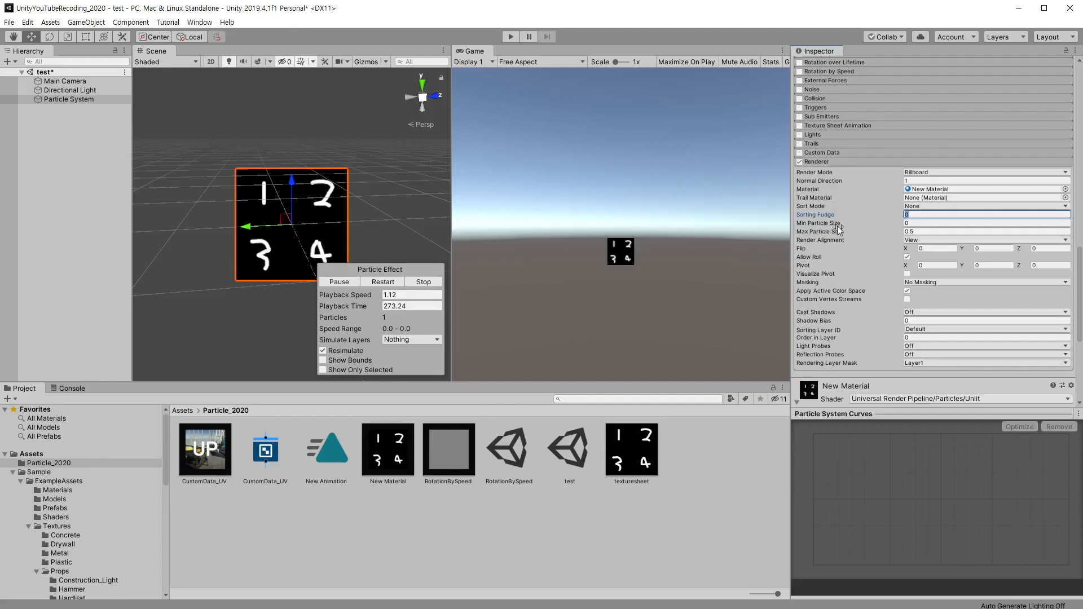
Step: Examine in the Scene view how Max Particle Size limits the particle's on-screen size at close range
mouse_move(810, 233)
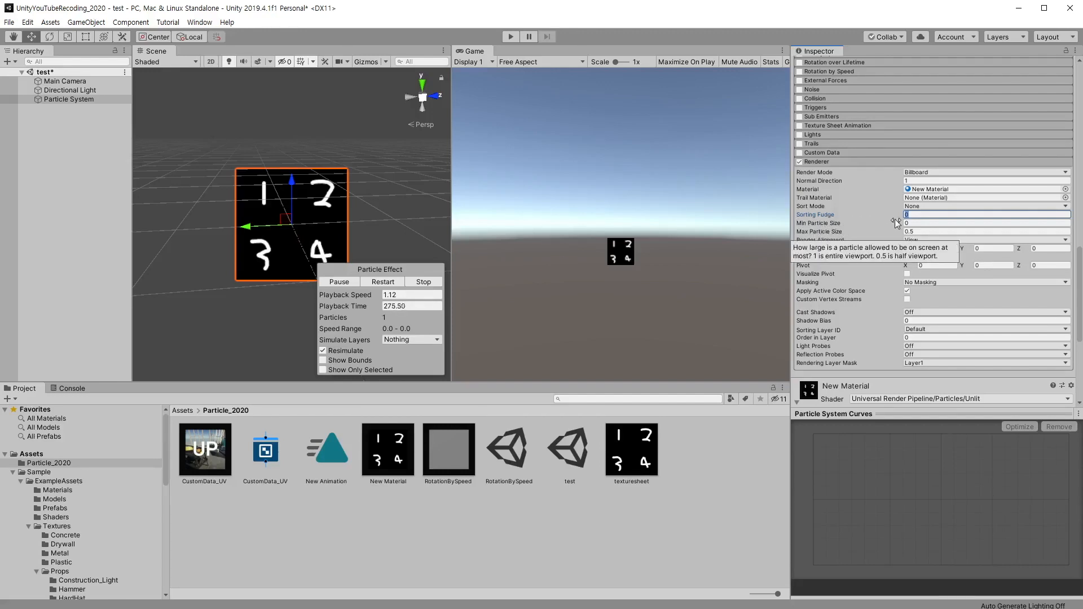
key(Tab)
key(Tab)
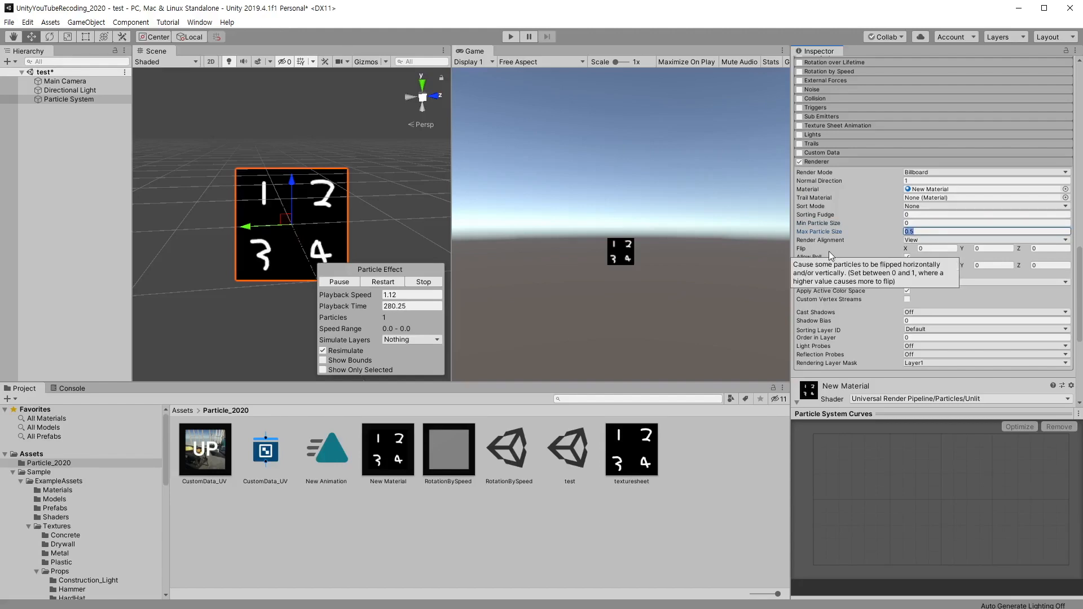
scroll(343, 232, up, 10)
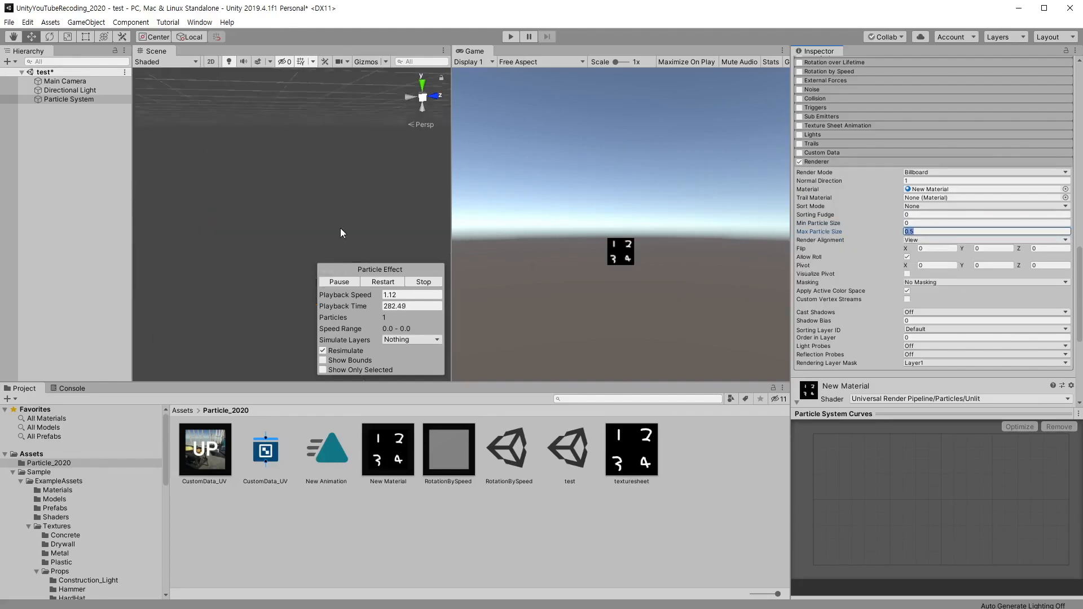
scroll(347, 225, down, 5)
scroll(347, 225, up, 5)
scroll(347, 224, down, 3)
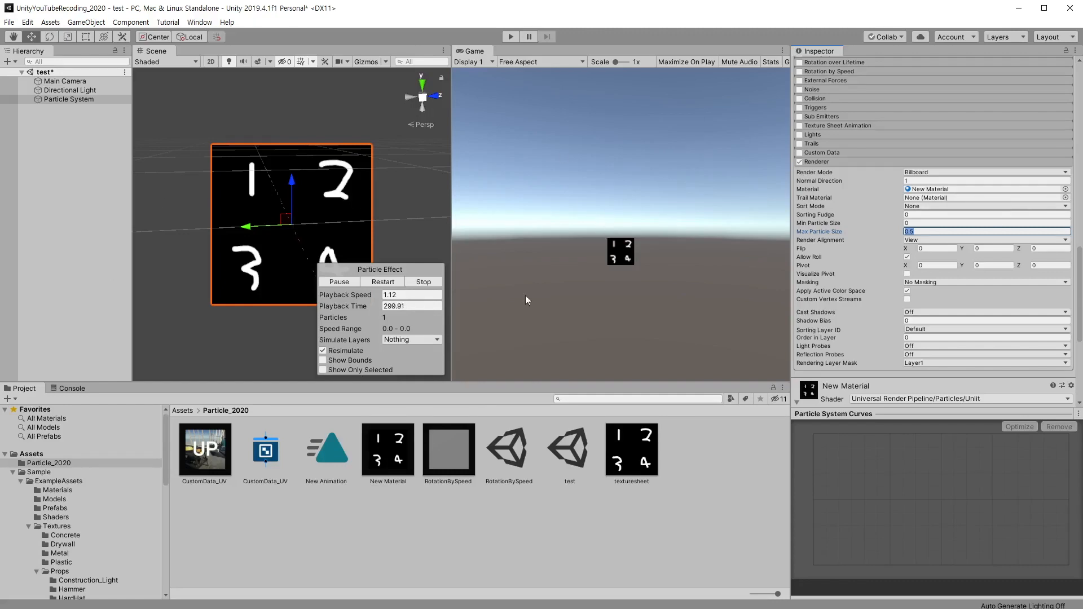
Step: Try Max Particle Size values of 1 and 2, return to 1, and compare the particle's size in the scene
text(1)
key(Return)
scroll(305, 265, down, 3)
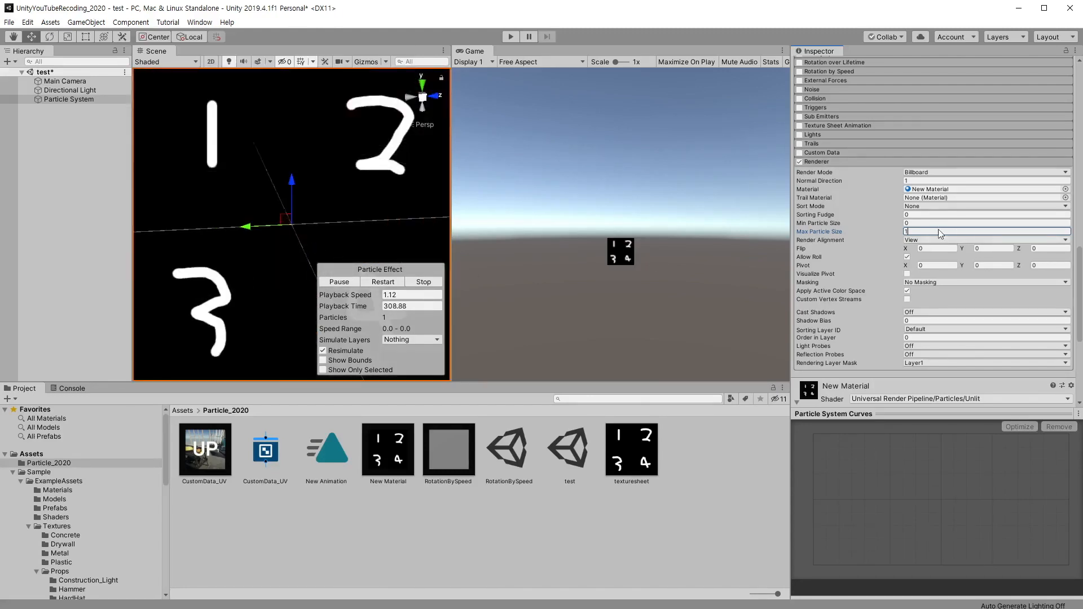
text(2)
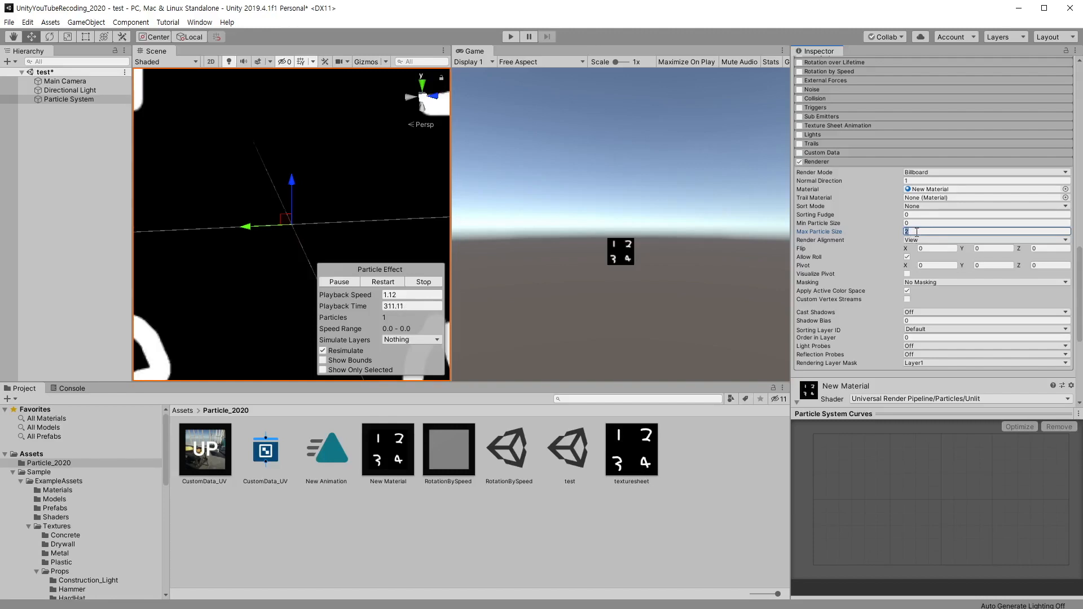
key(BackSpace)
text(1)
scroll(277, 225, down, 3)
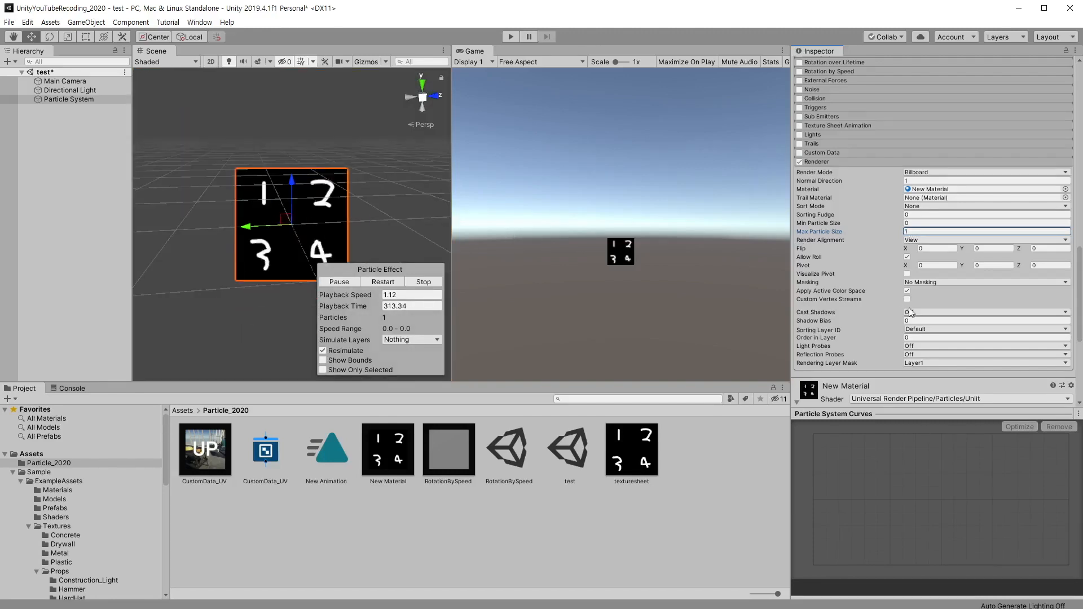
Step: Return Max Particle Size to 0.5, try 2 once more, and restore 0.5
double_click(931, 232)
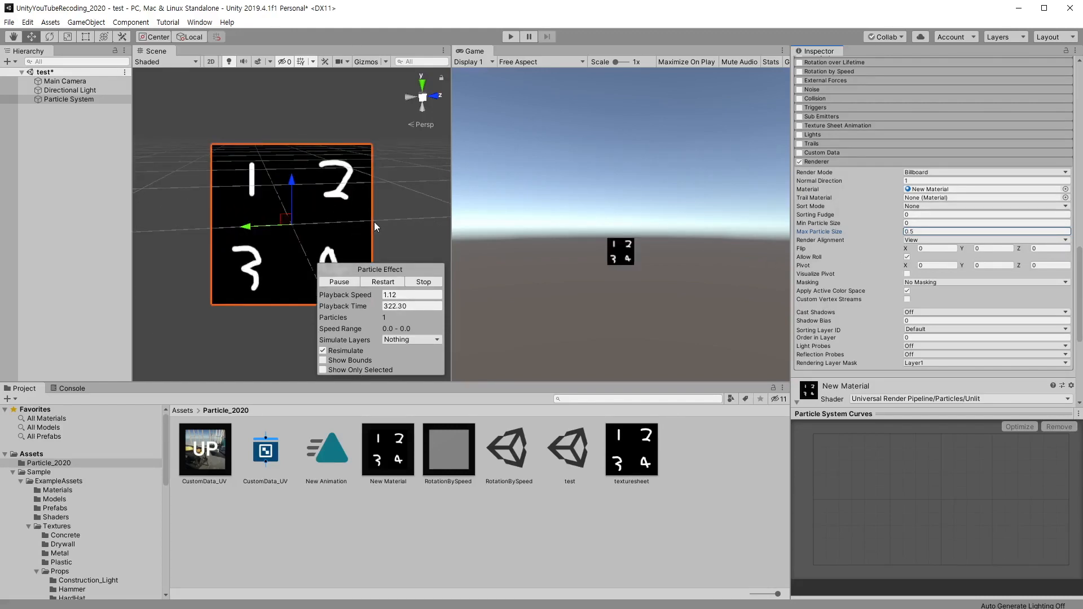
scroll(368, 224, up, 4)
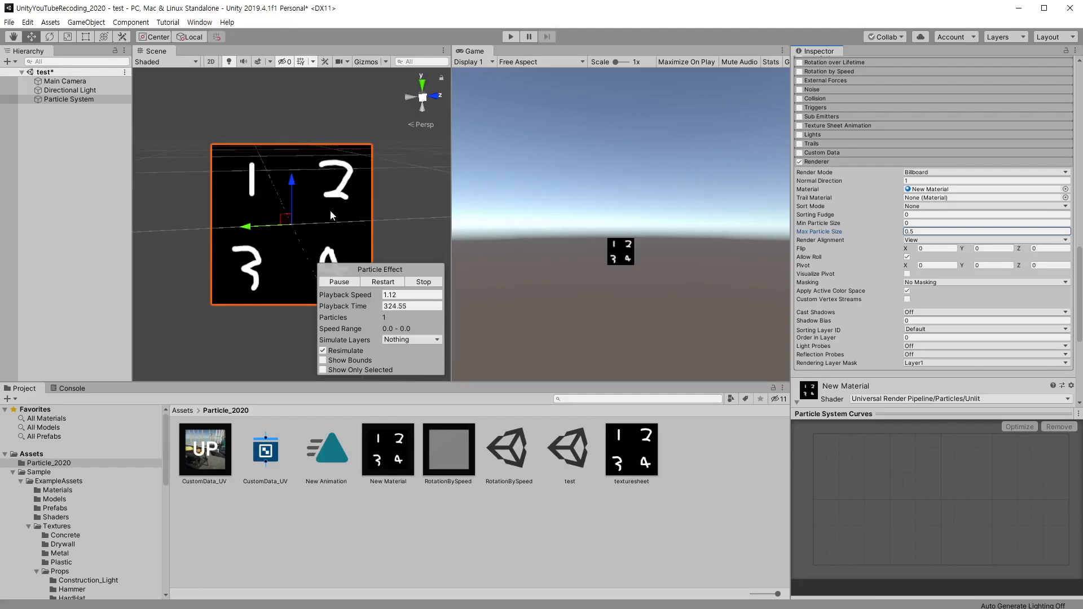
scroll(330, 211, down, 2)
click(936, 230)
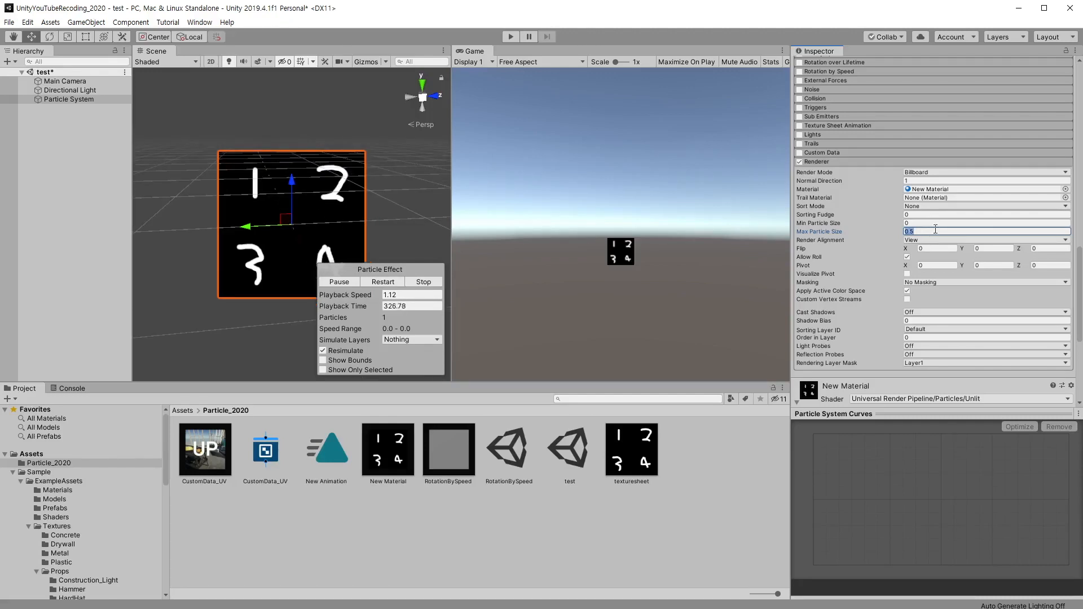
text(2)
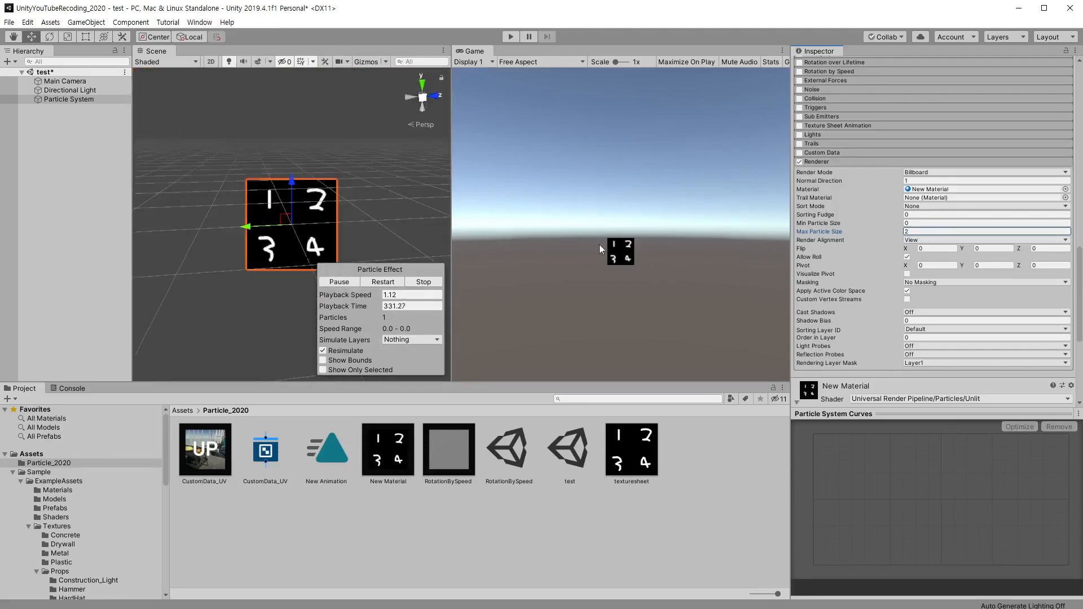
click(935, 232)
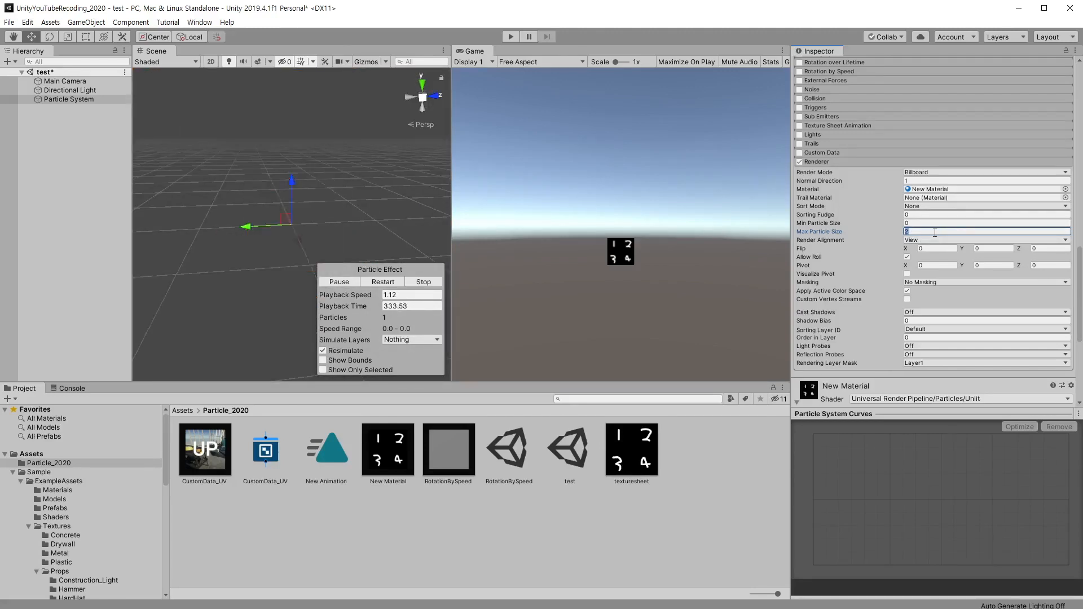
text(0.5)
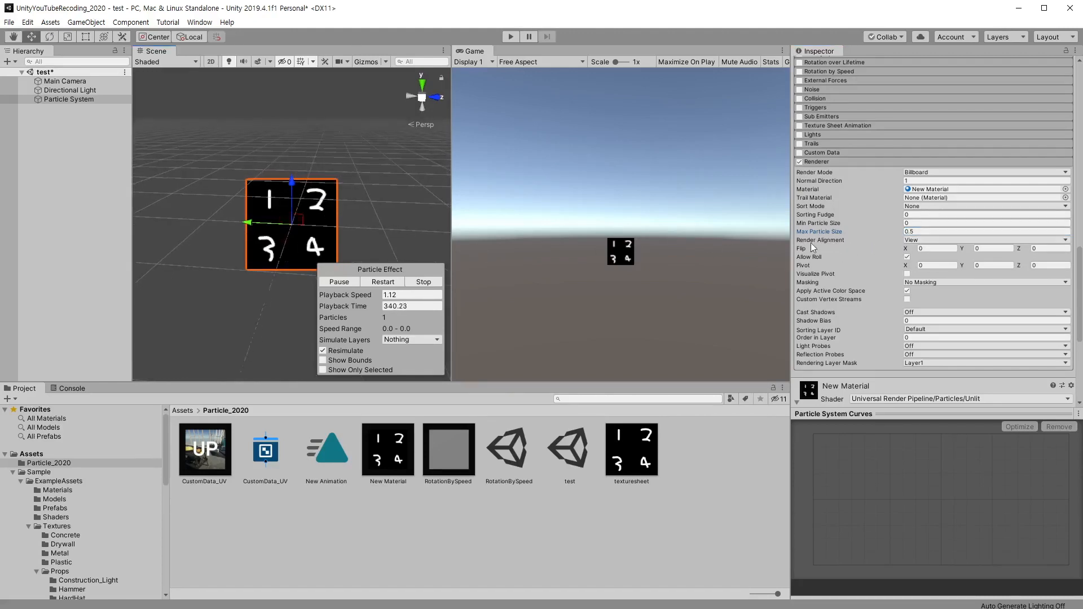
Step: Try the World and Local Render Alignment options and examine the particle's orientation from different scene angles
click(921, 247)
alt+drag(330, 231, 357, 248)
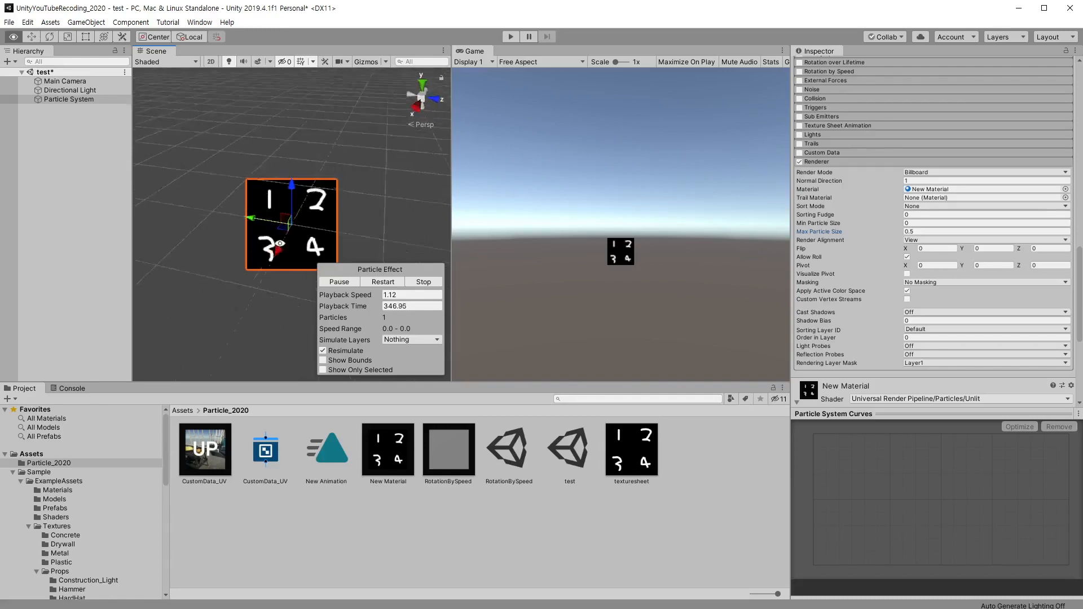
click(914, 240)
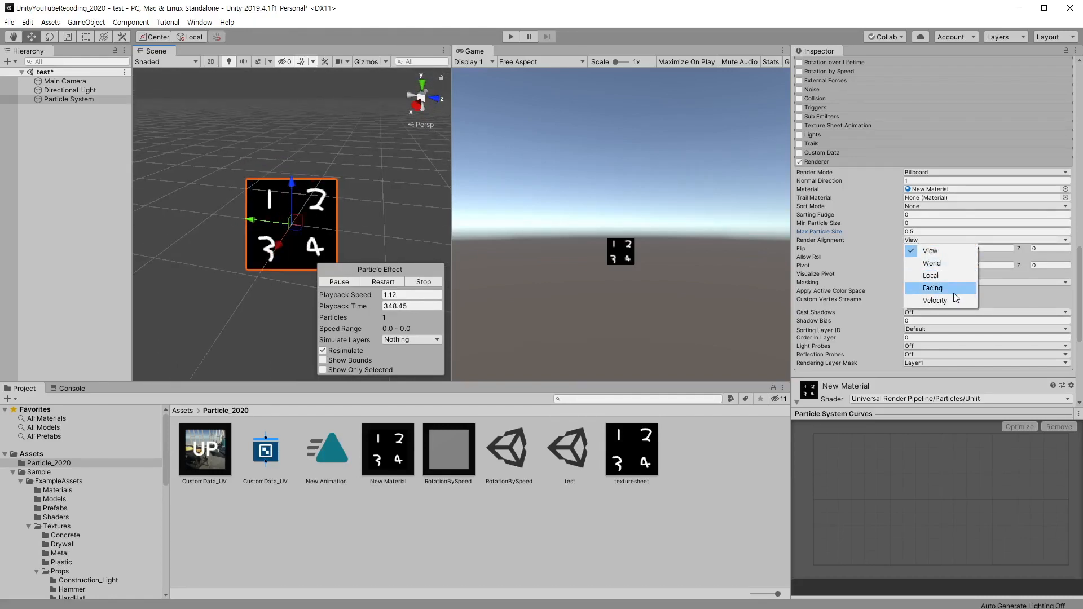
click(939, 266)
alt+drag(334, 152, 564, 183)
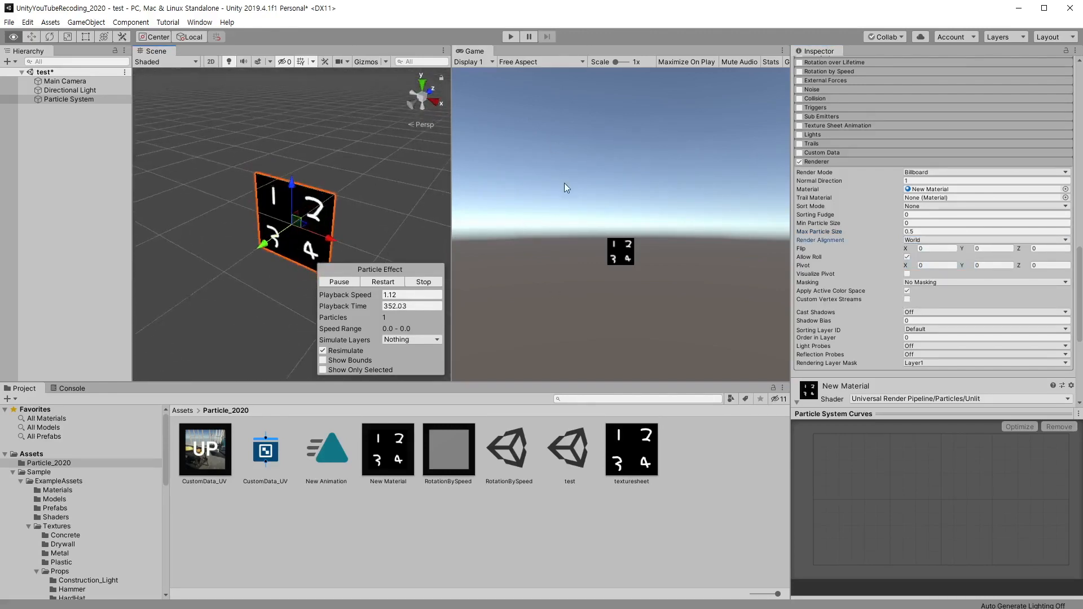
click(936, 239)
click(940, 276)
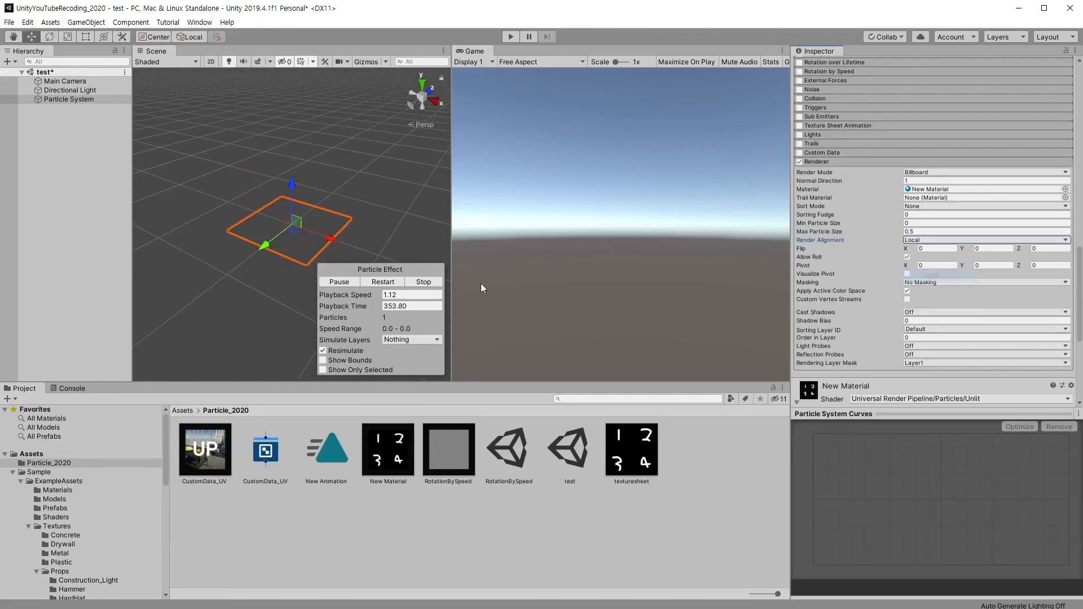
alt+drag(298, 238, 356, 186)
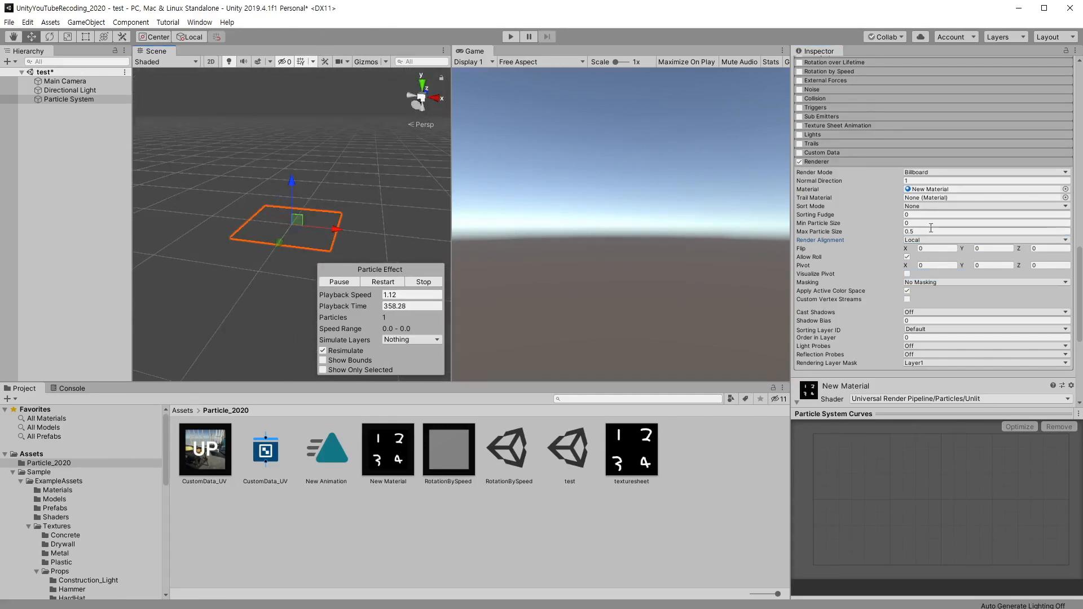
Step: Try Render Alignment Facing, view the particle from another angle, and return the alignment to View
click(931, 240)
click(933, 288)
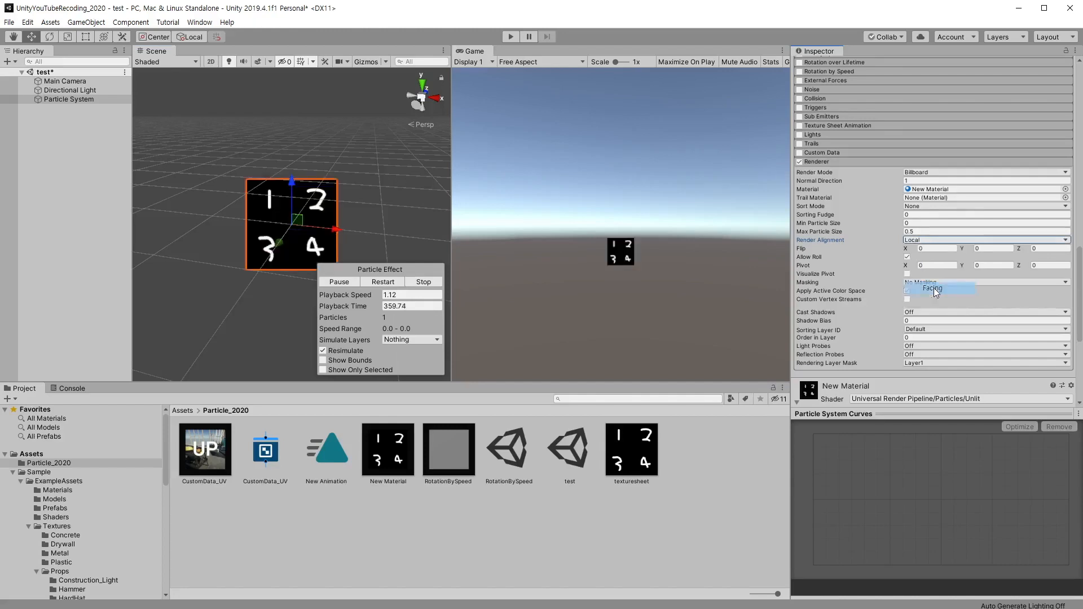
alt+drag(228, 257, 308, 238)
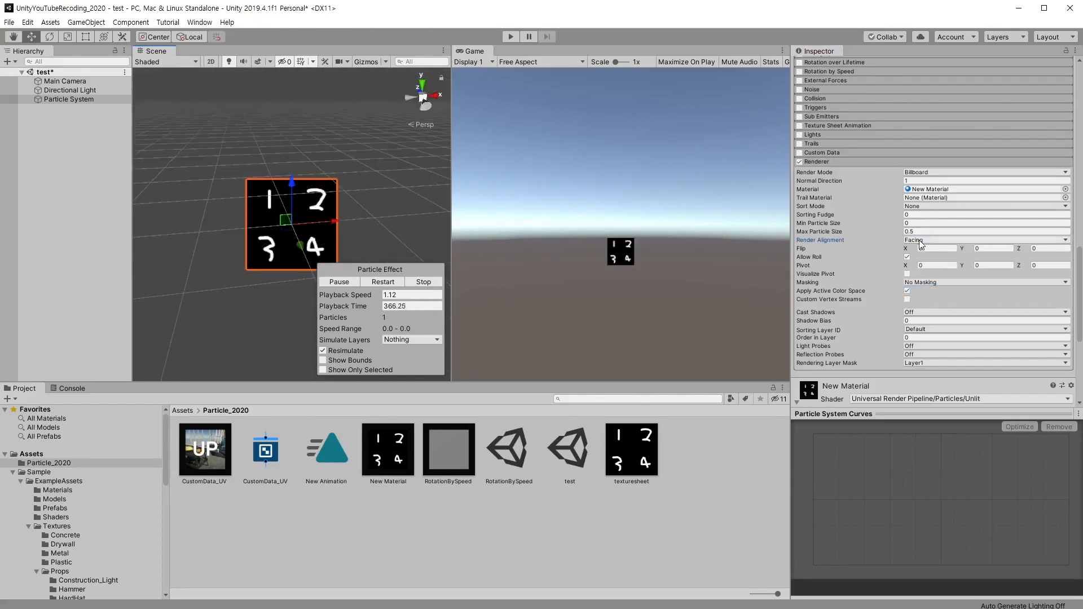
click(920, 241)
click(937, 239)
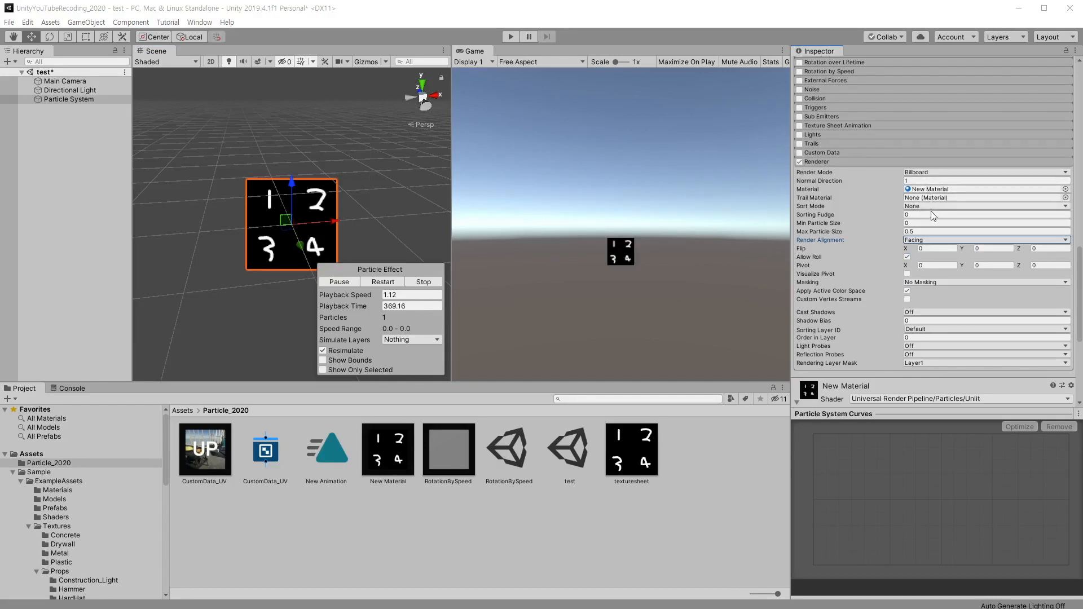
click(930, 241)
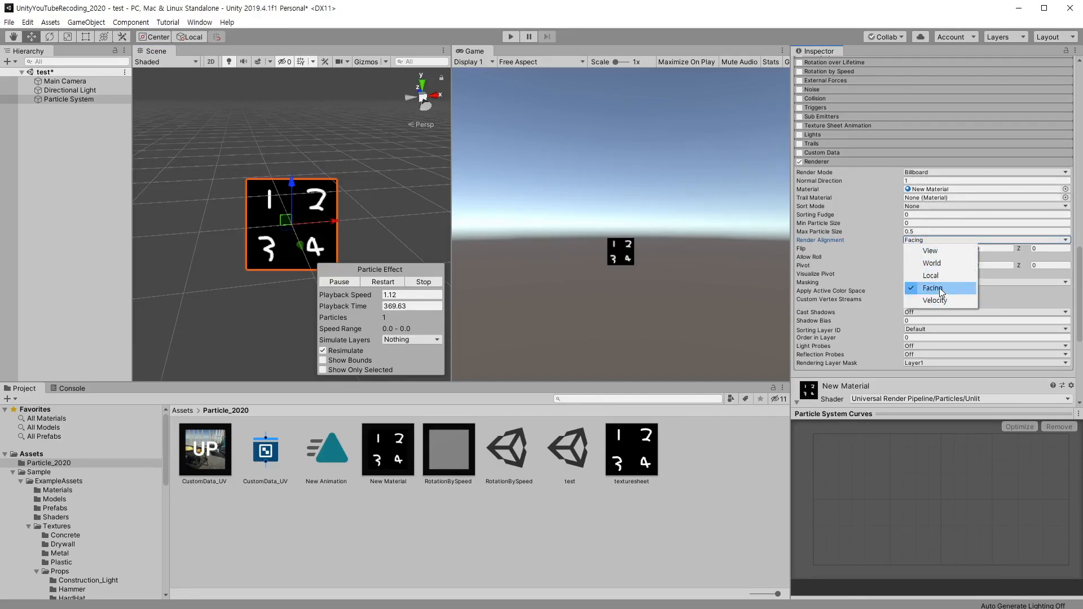
click(940, 255)
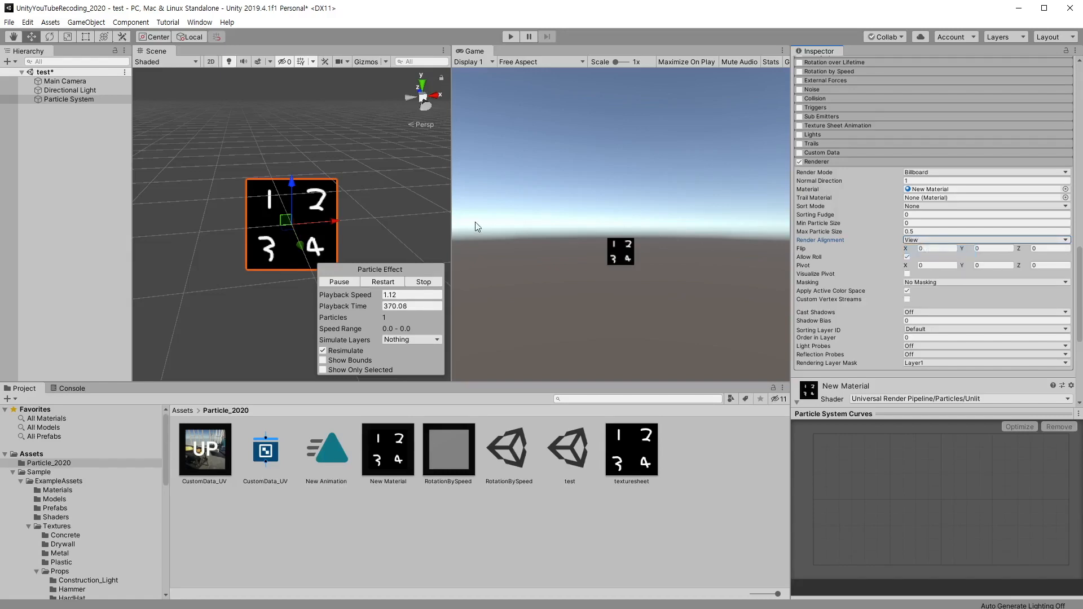
click(926, 241)
click(930, 250)
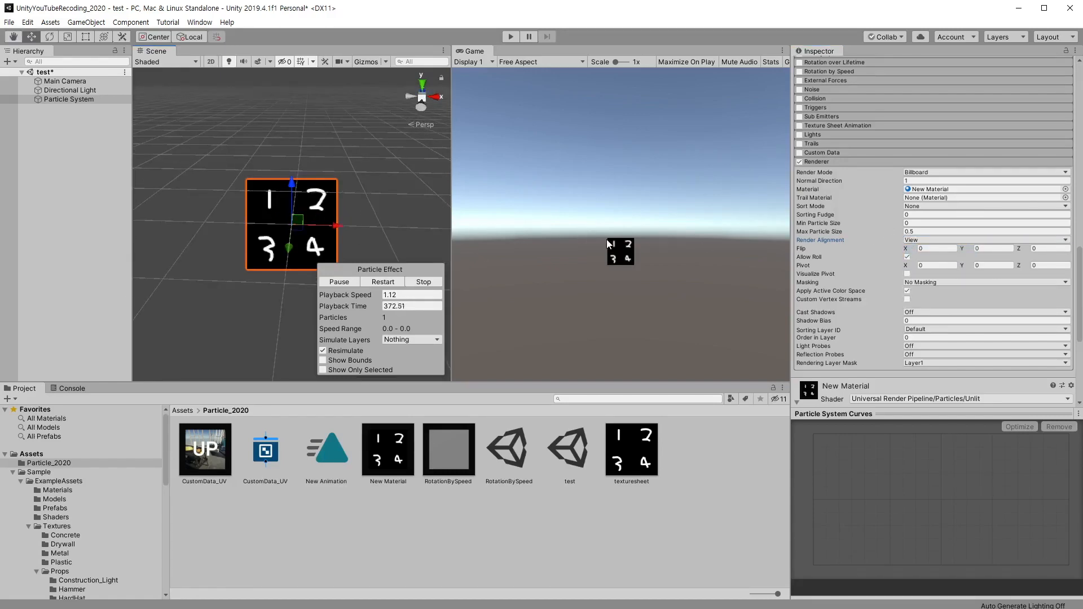
click(912, 240)
click(925, 248)
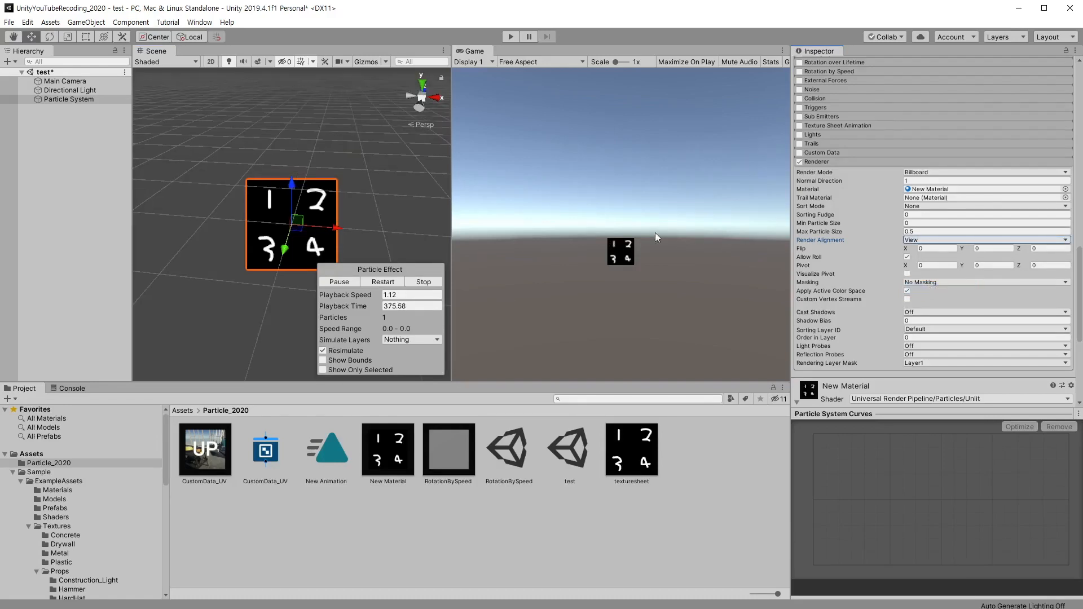
Step: Try Render Alignment Local, rotate the particle system in the scene, and undo the rotation
click(937, 239)
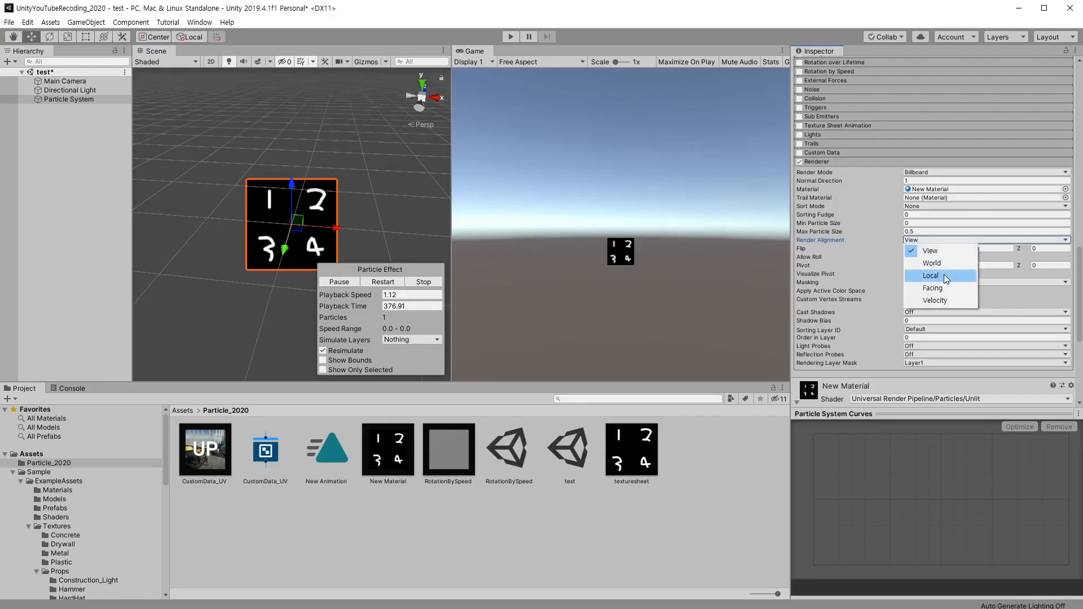
click(943, 274)
alt+drag(390, 235, 292, 224)
key(e)
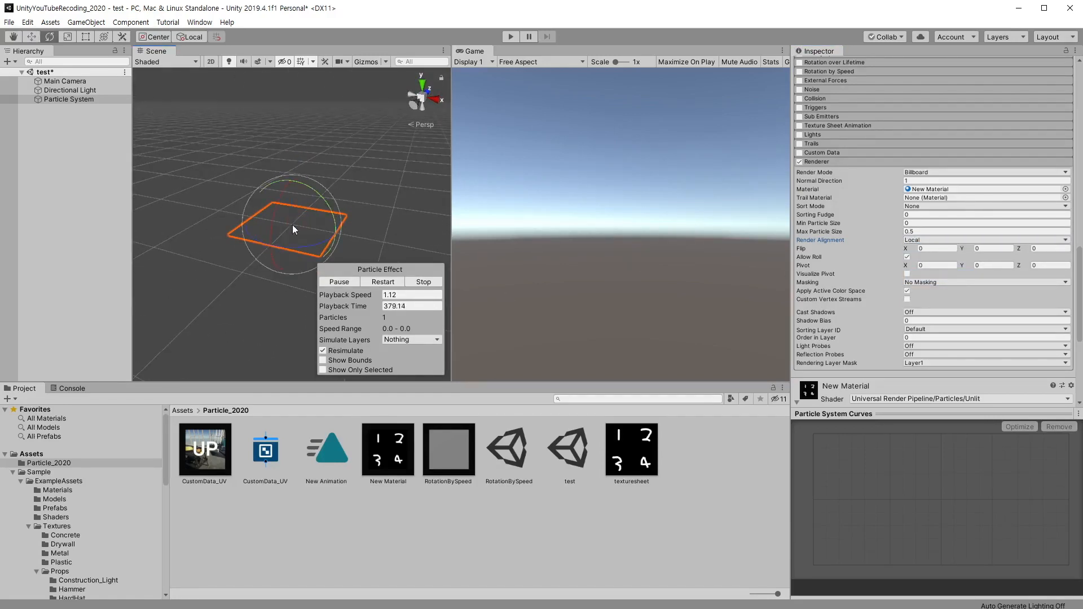
drag(289, 180, 547, 101)
key(ctrl+z)
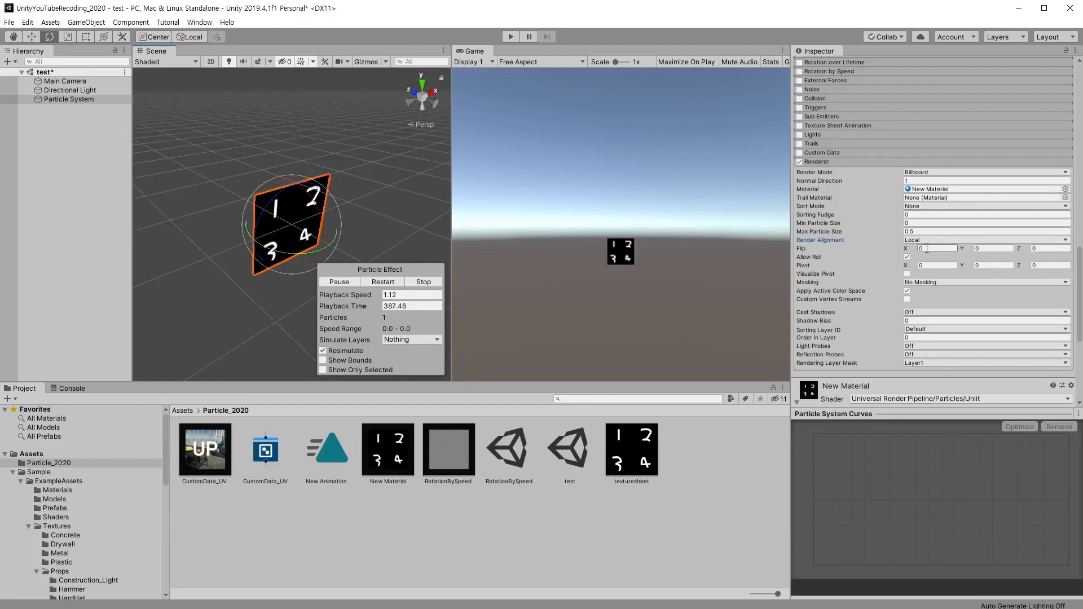
Step: Return Render Alignment to View and inspect the particle from another scene angle
click(926, 241)
click(925, 242)
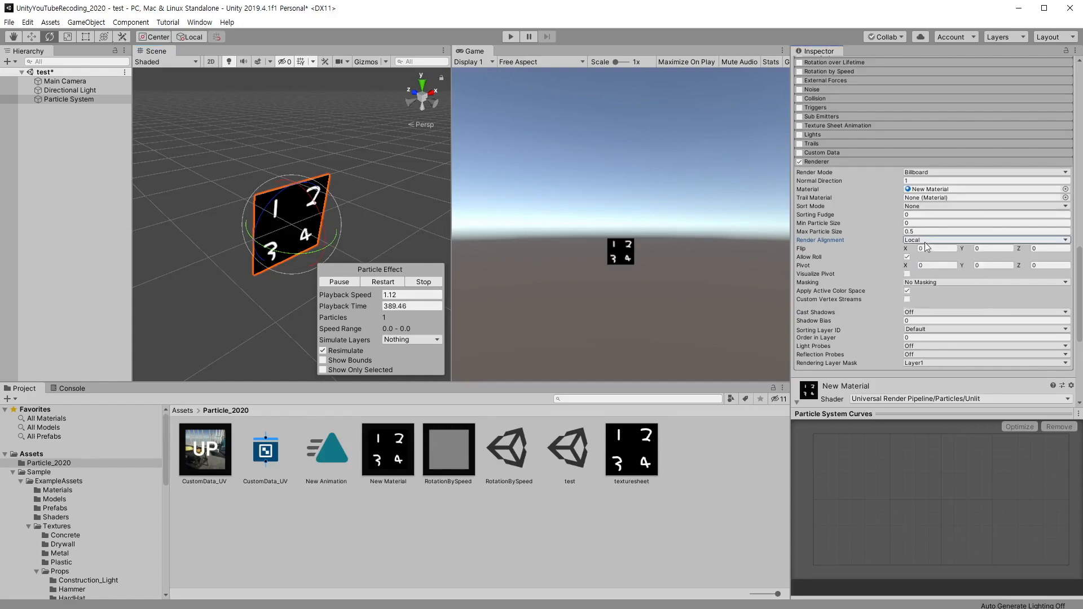
click(926, 243)
click(928, 251)
alt+drag(341, 188, 408, 169)
key(w)
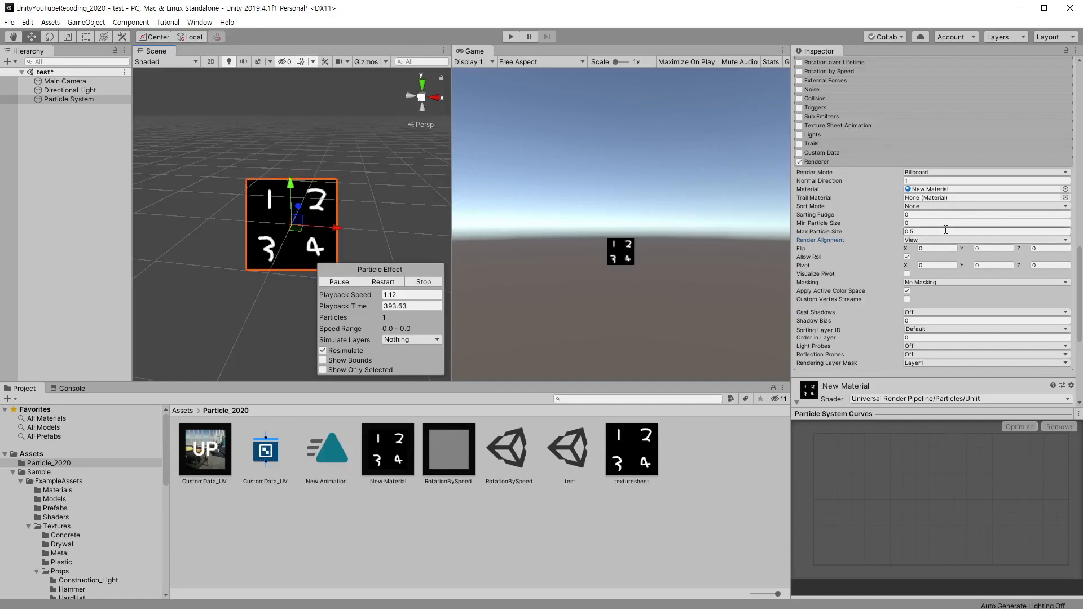
Step: Try adjusting the Flip Y value, move the particle system upward in the scene, and undo the move
click(965, 249)
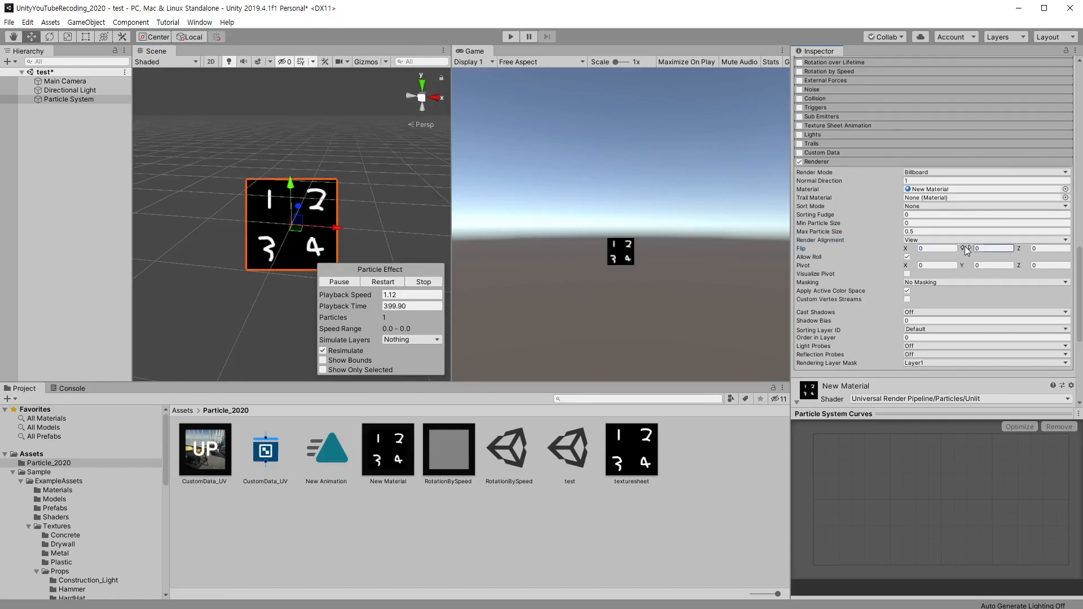
drag(966, 249, 909, 282)
drag(292, 211, 292, 149)
key(ctrl+z)
alt+drag(385, 209, 301, 228)
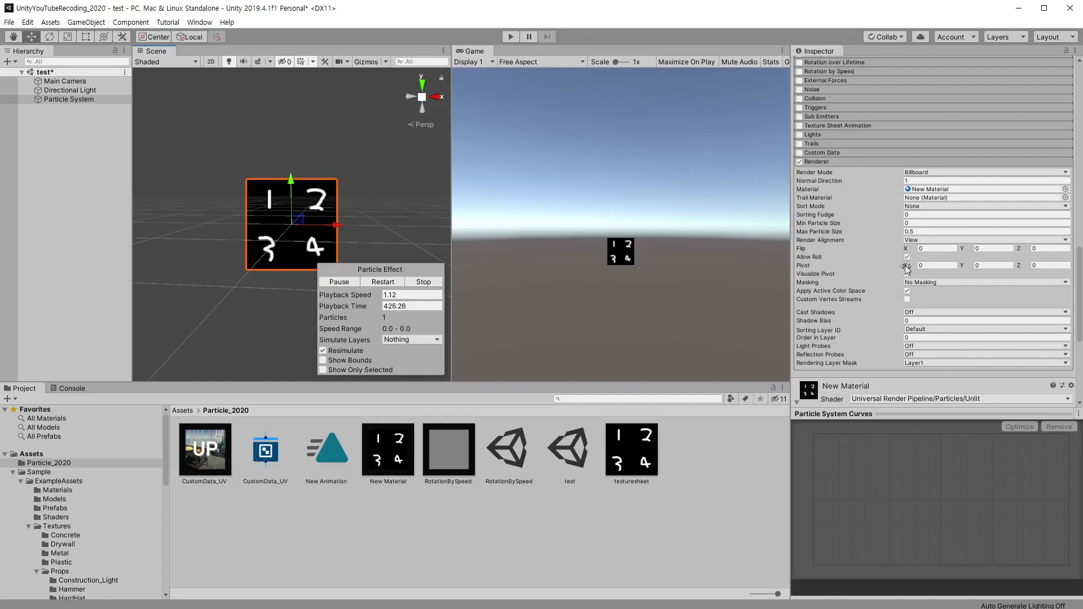
Step: Set Render Alignment to Local, rotate the particle system with Pivot X at 0.82, and try -0.23 with Visualize Pivot before restoring 0
drag(906, 268, 923, 271)
key(e)
drag(326, 199, 416, 287)
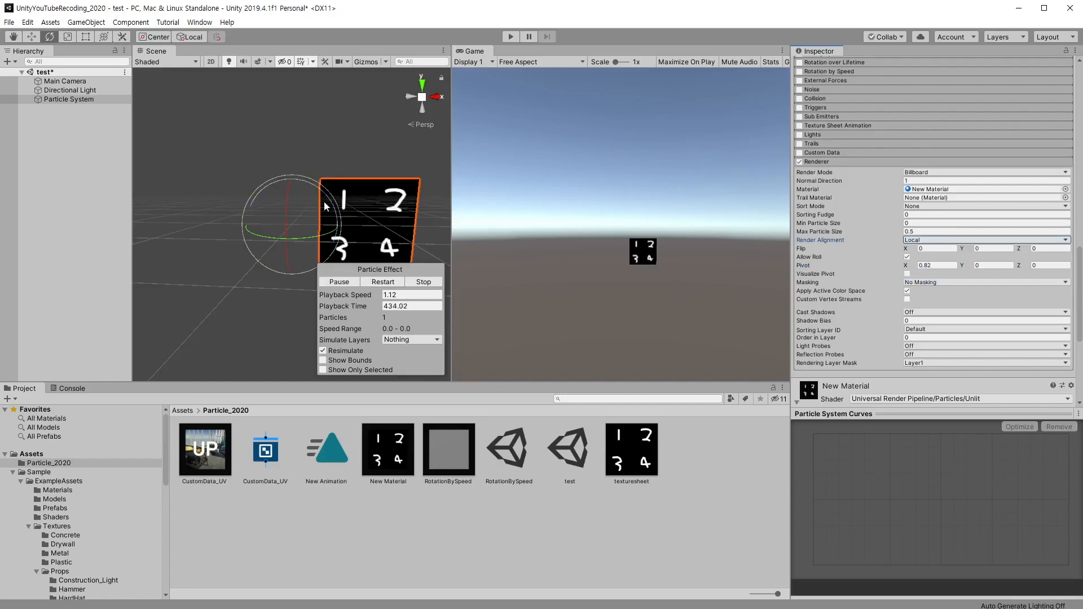
drag(324, 201, 558, 209)
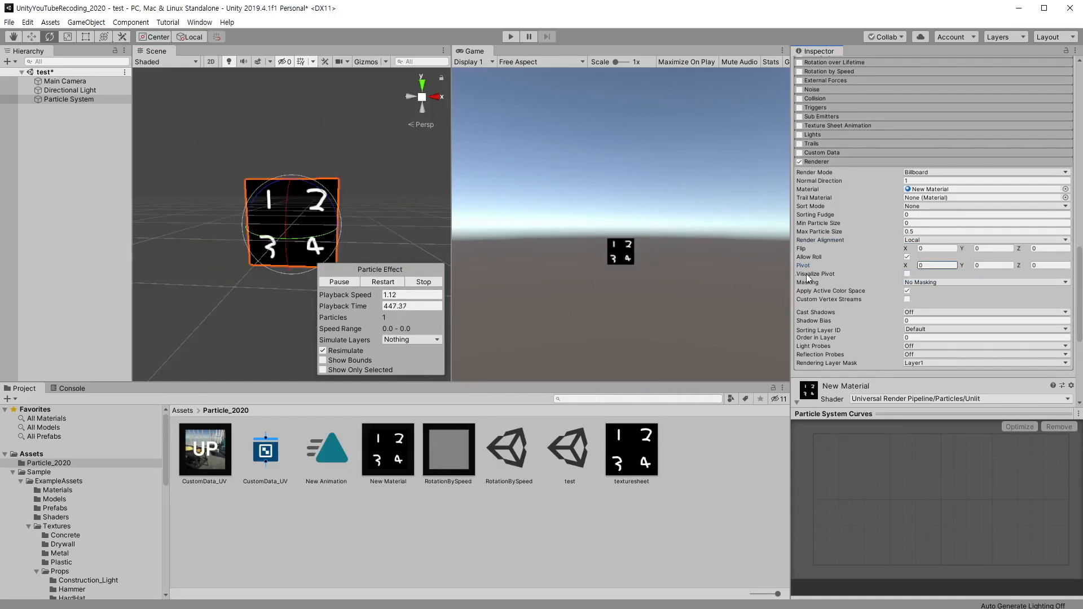
click(907, 273)
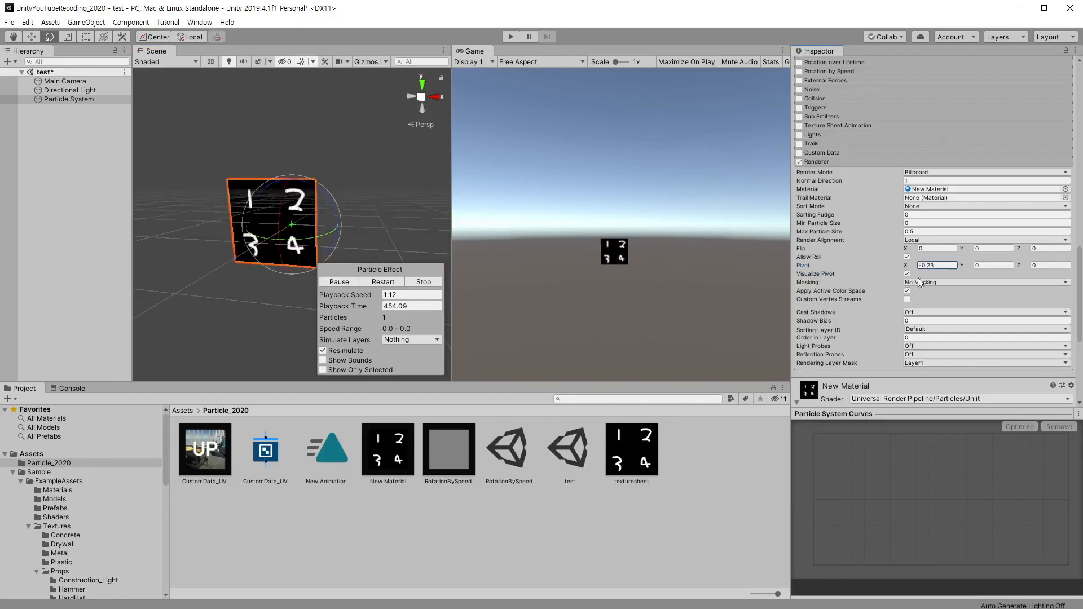
click(908, 273)
Step: Check the Masking options and place Particle System under a new empty GameObject
click(947, 282)
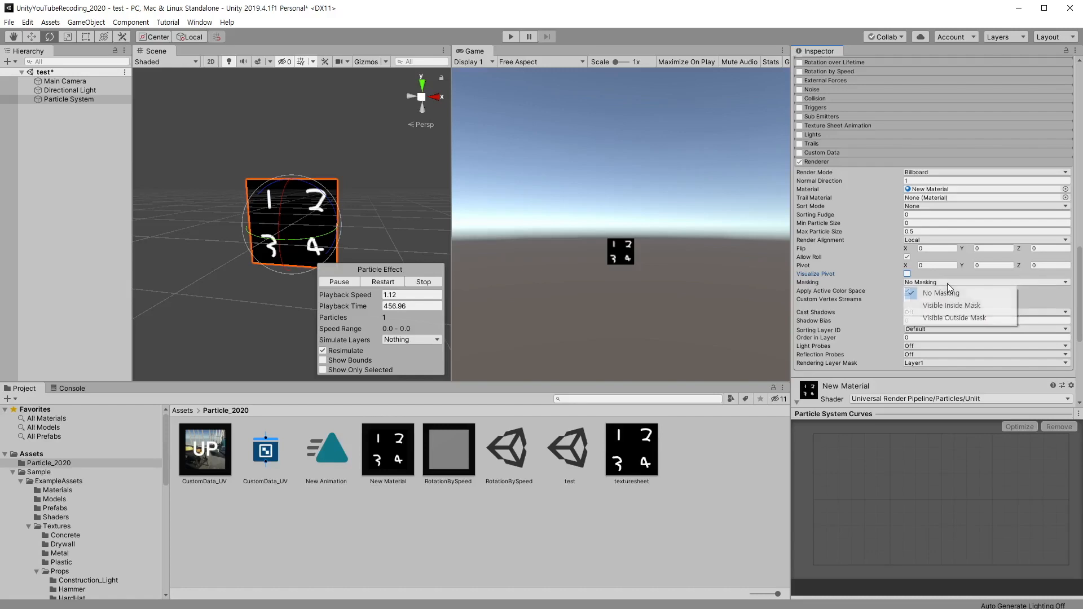
click(983, 306)
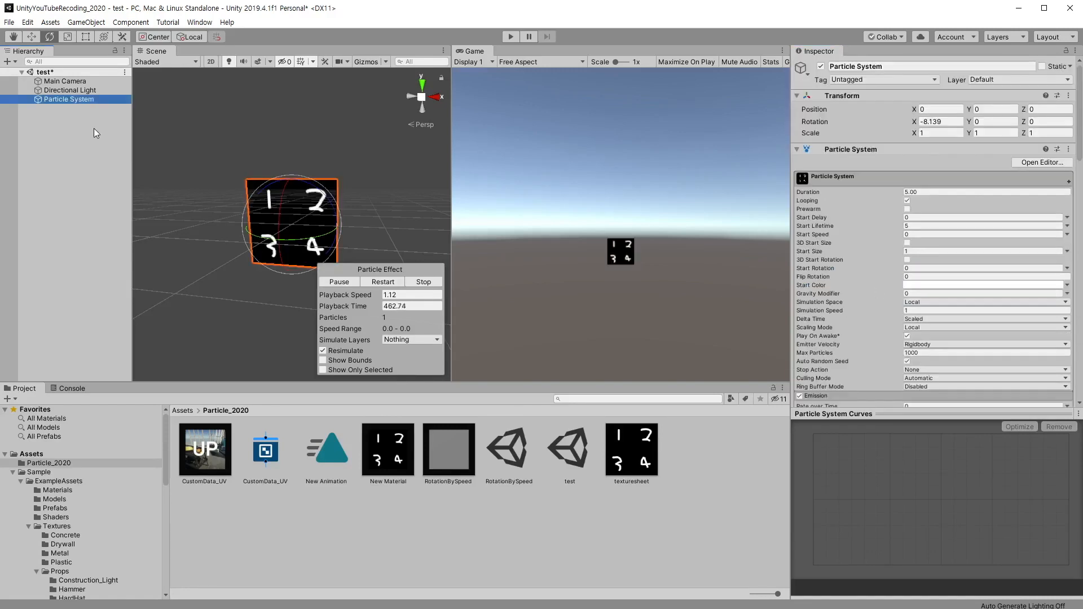
key(ctrl+shift+n)
drag(79, 99, 93, 107)
Step: Add a Sprite Mask component to the parent GameObject and assign the Knob sprite to it
click(939, 155)
text(mask)
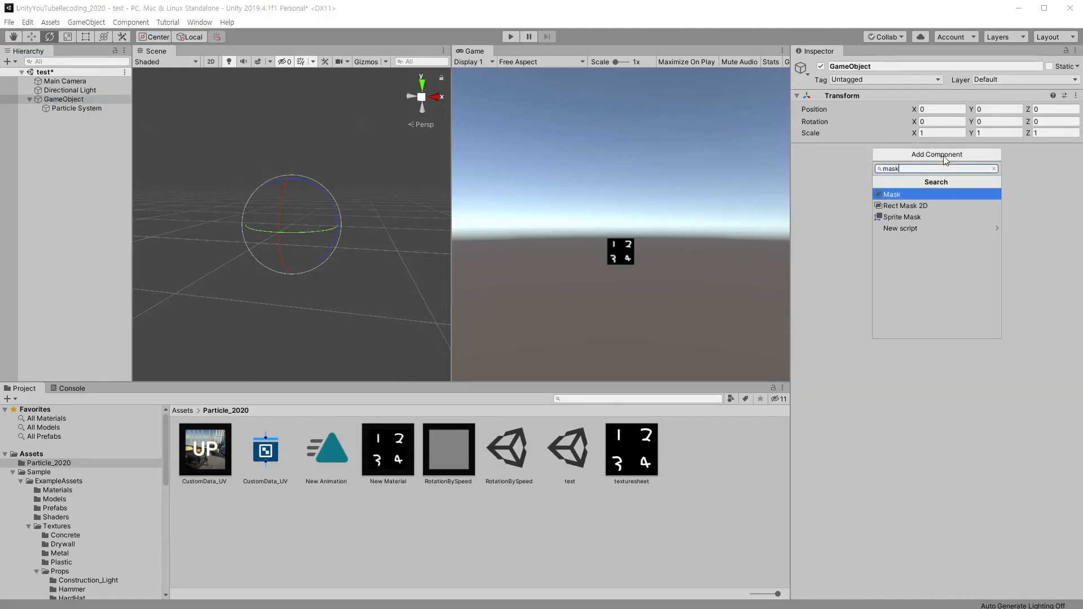
key(Down)
key(Down)
key(Return)
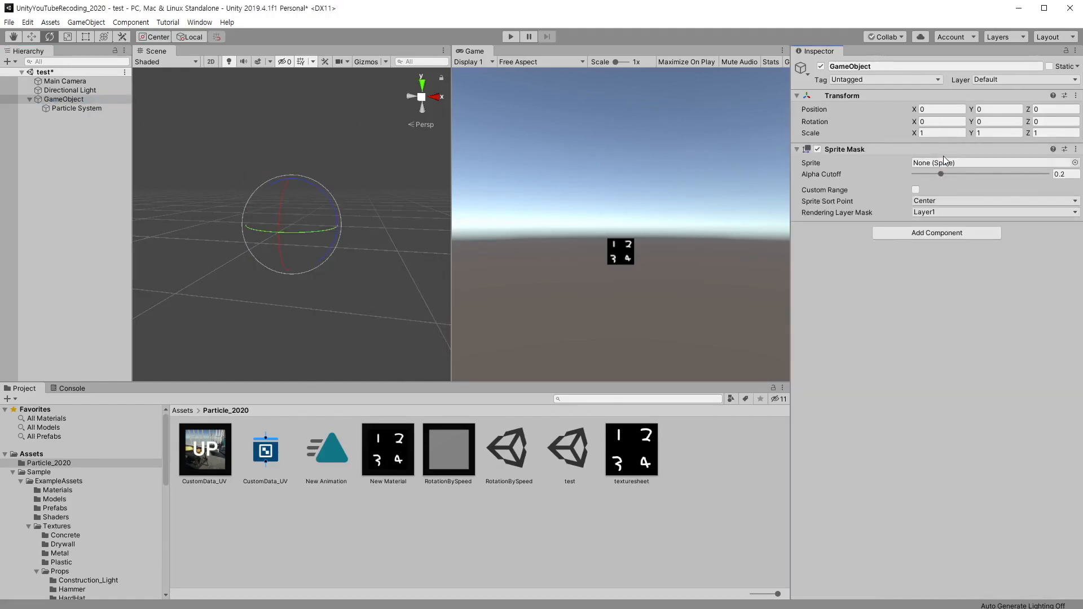
click(1075, 162)
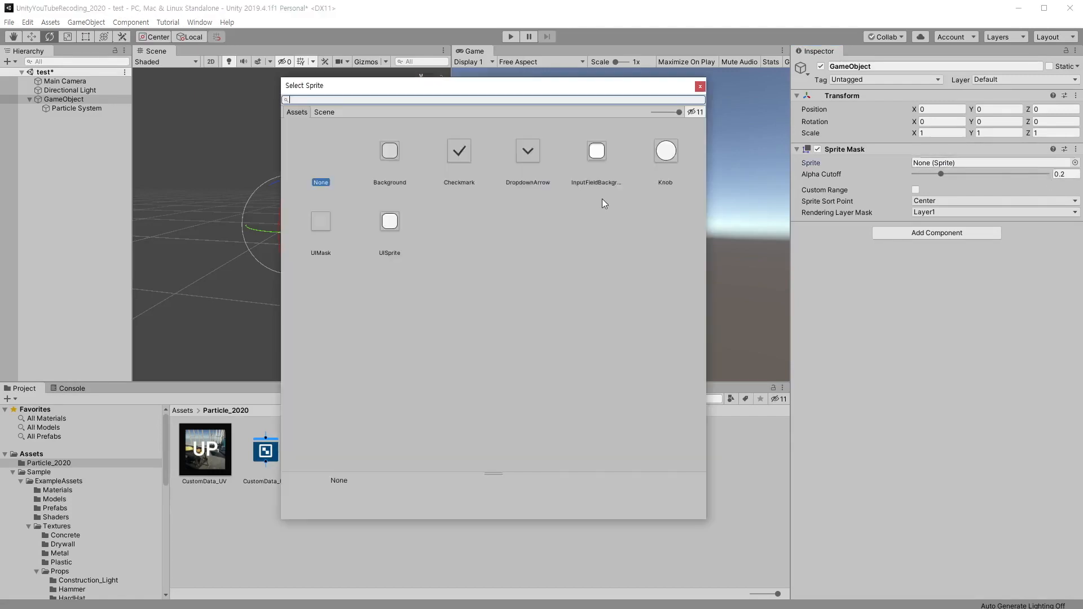
click(665, 158)
double_click(663, 162)
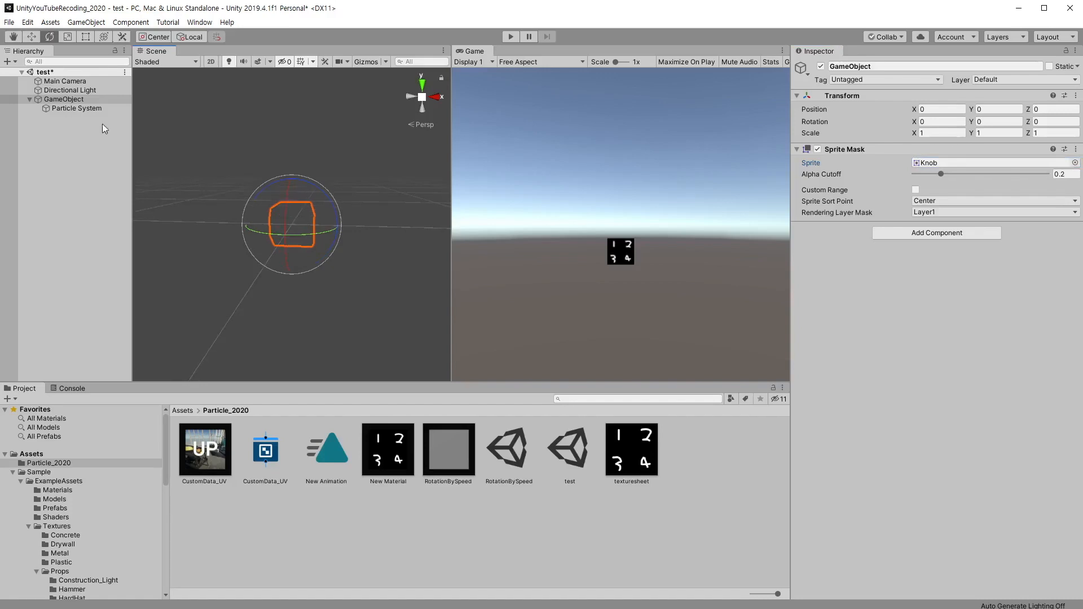
Step: Set the particle system's Renderer Masking to Visible Inside Mask
click(92, 109)
click(925, 180)
click(923, 188)
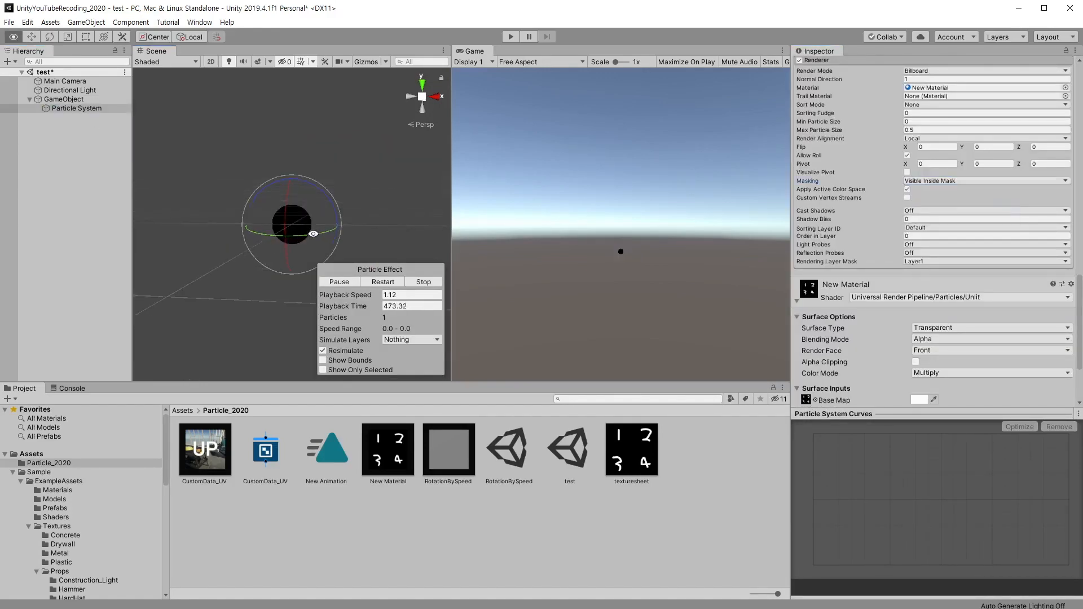
Step: Compare the mask object with the masked particle, and set the particle system's Start Size to 0.2
click(64, 99)
click(95, 108)
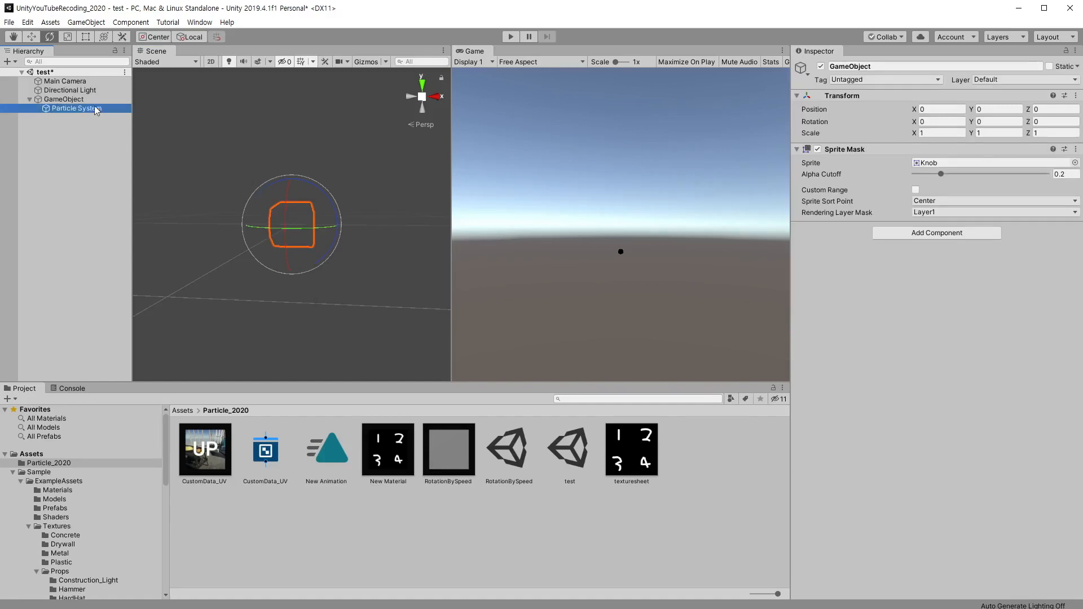
click(95, 101)
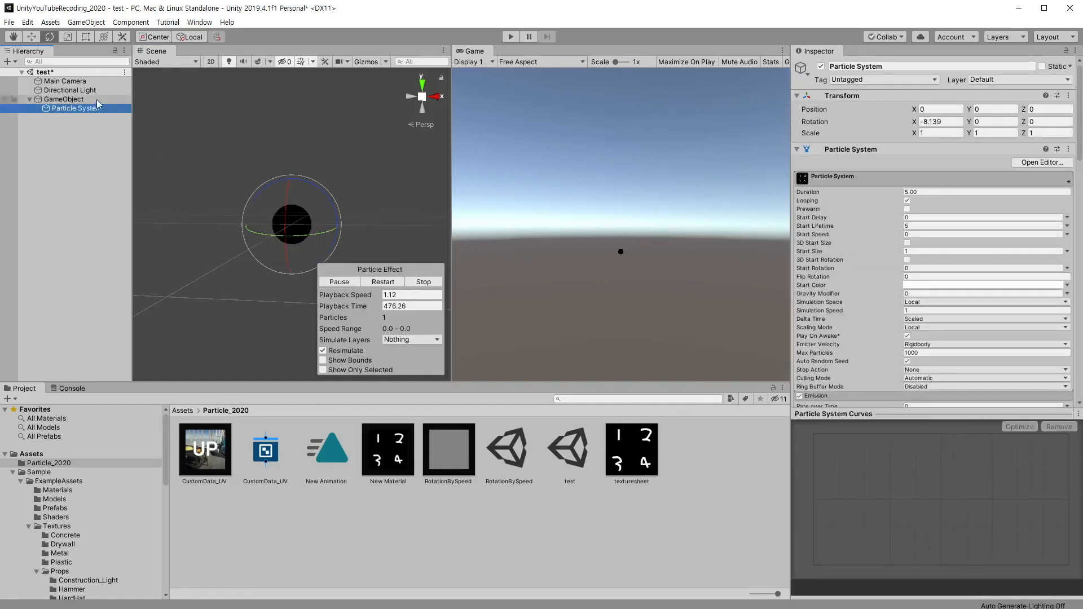
click(96, 108)
alt+drag(342, 230, 345, 238)
key(r)
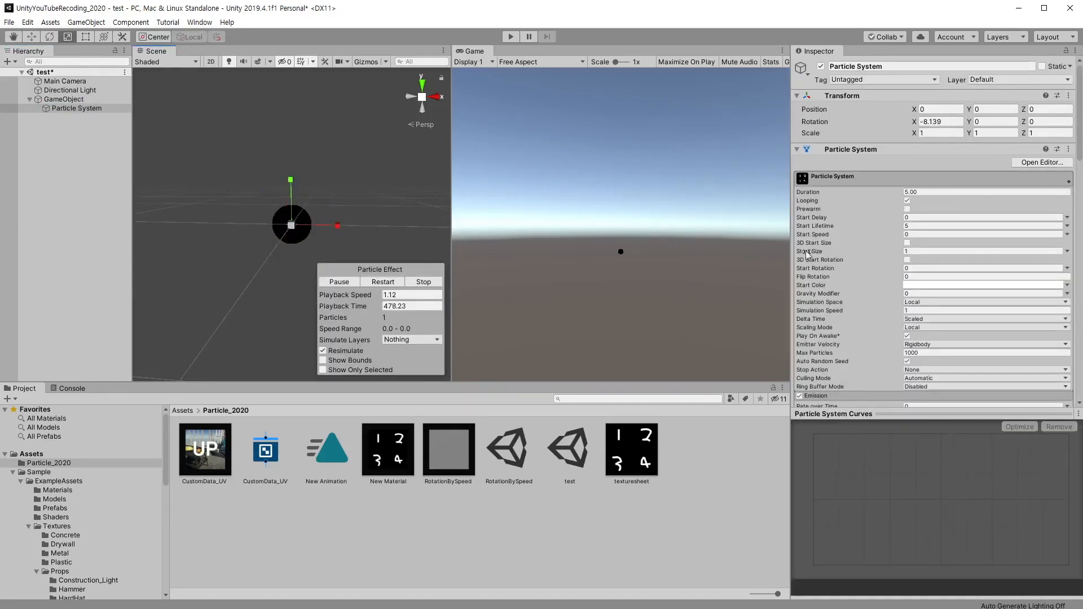
drag(808, 252, 791, 253)
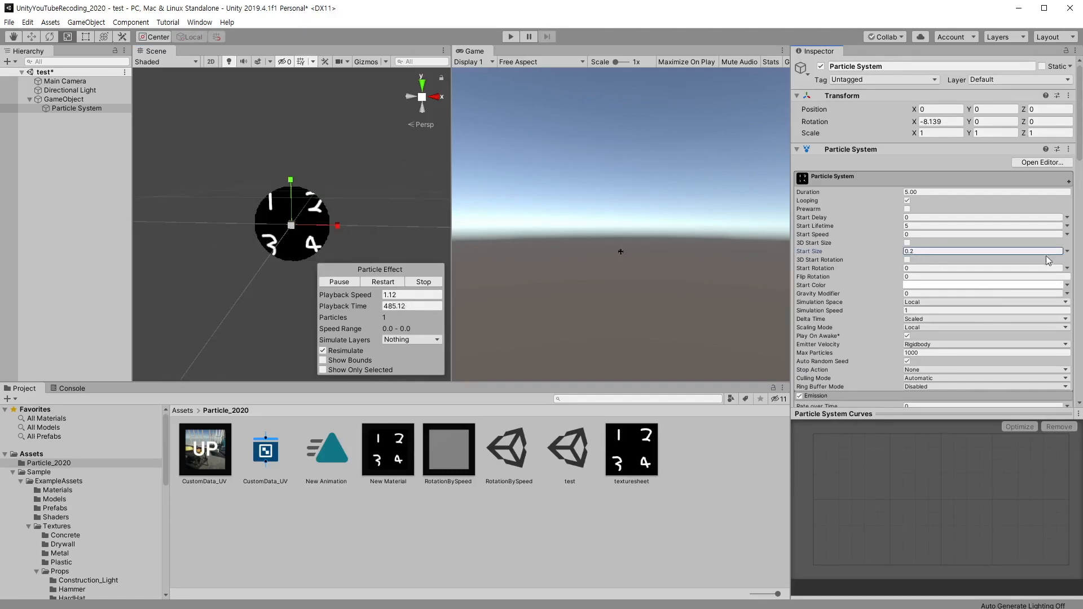
Step: Try Masking with Visible Outside Mask, return it to Visible Inside Mask, and examine the masked particle in the scene
scroll(935, 243, down, 10)
click(984, 231)
click(948, 266)
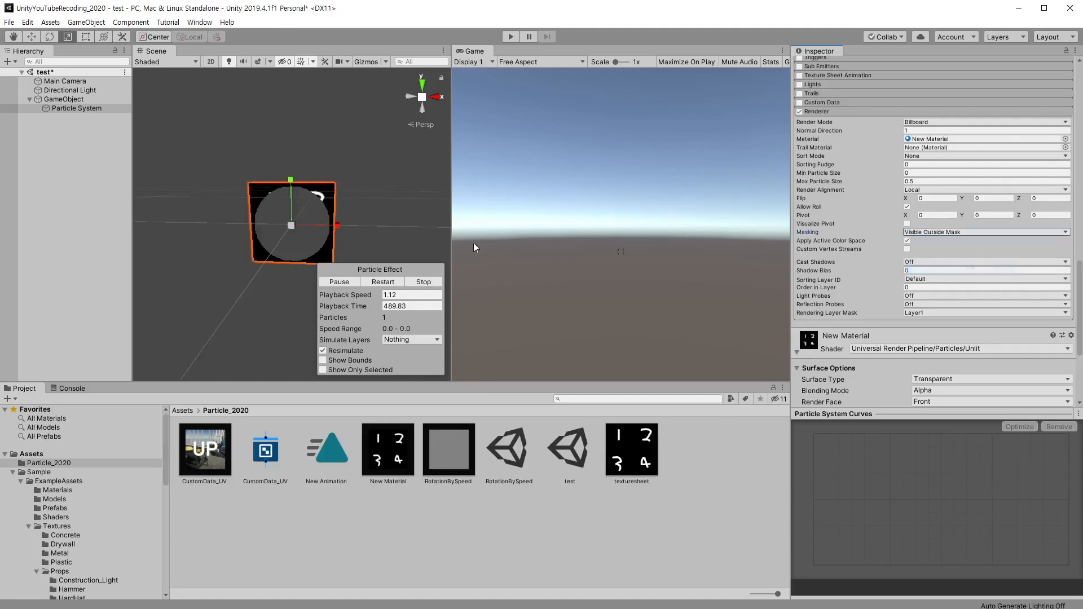
key(w)
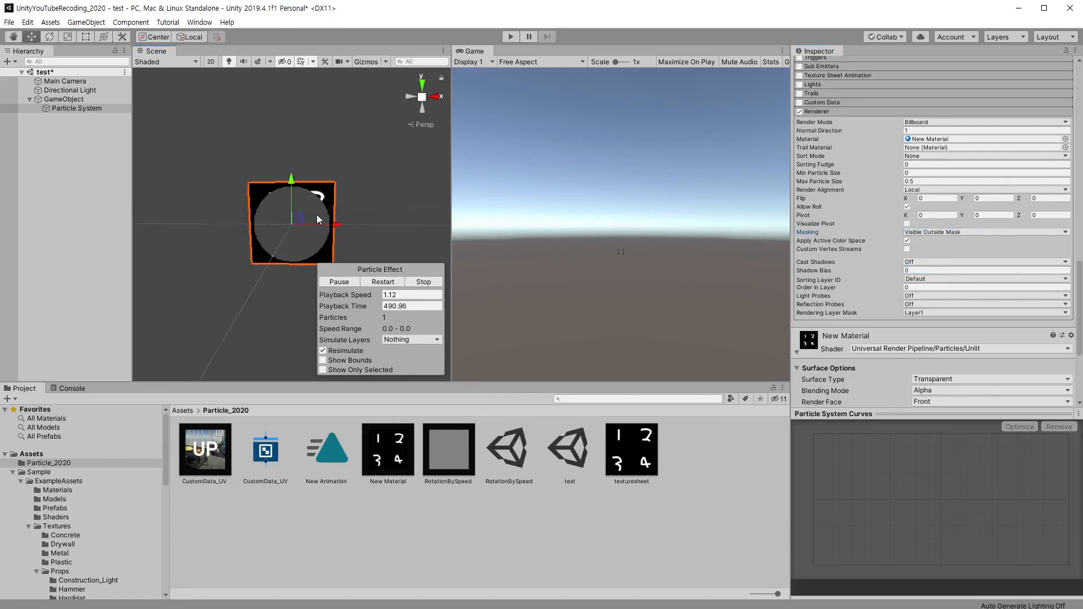
click(930, 231)
click(950, 256)
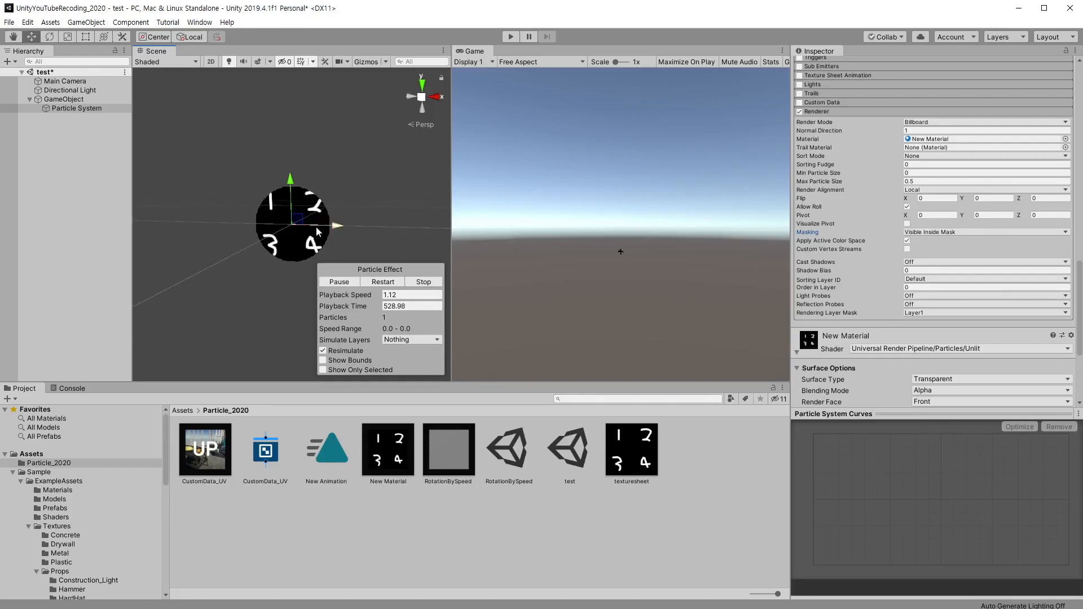
alt+drag(337, 226, 364, 200)
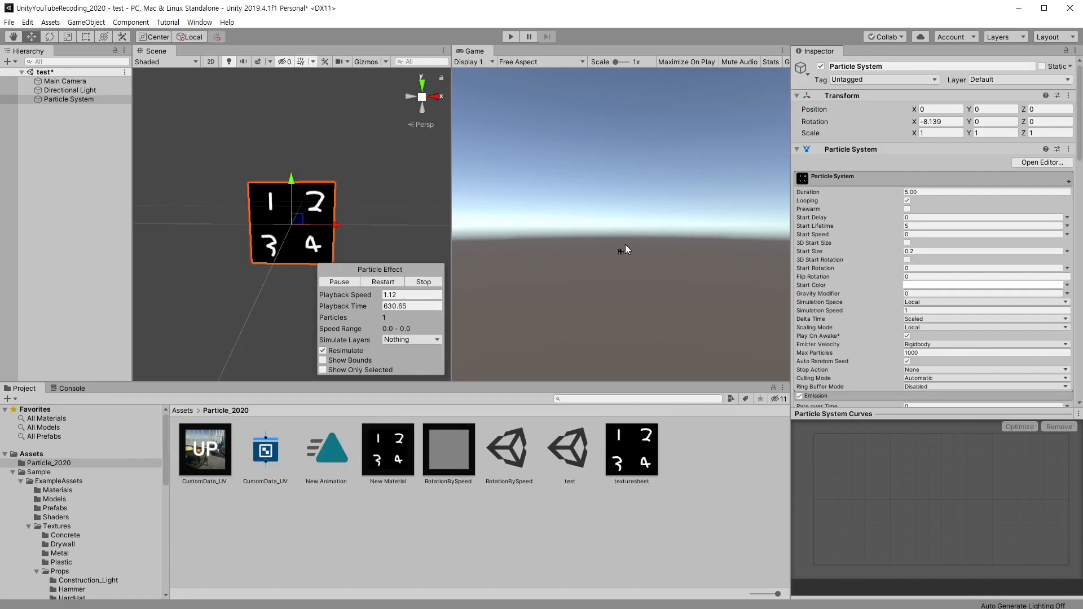
Step: Collapse the Shape and Emission modules of the particle system and return to its main settings
scroll(820, 271, down, 5)
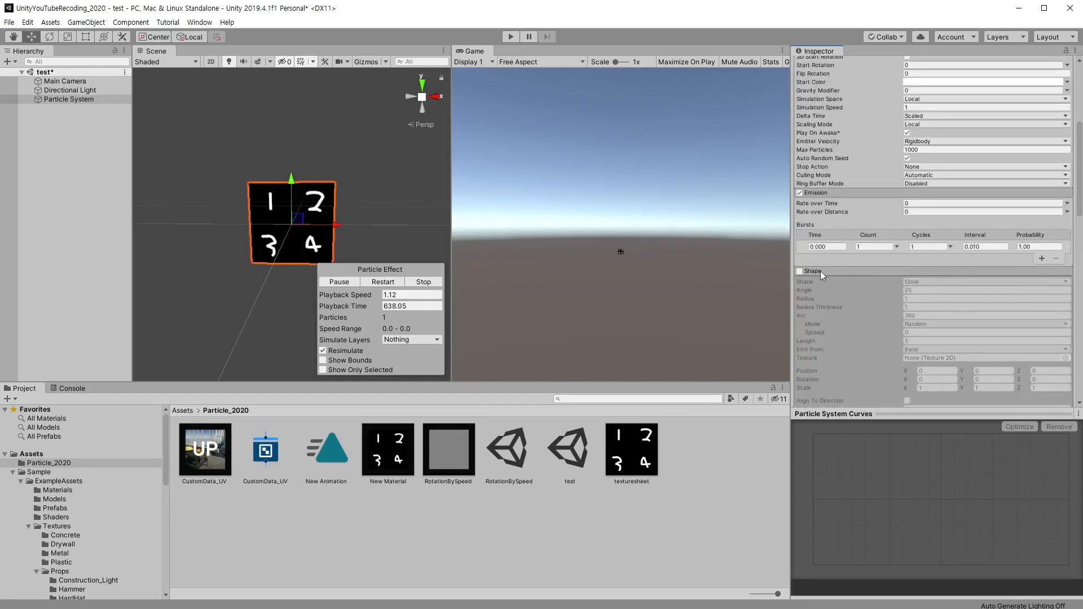
click(813, 273)
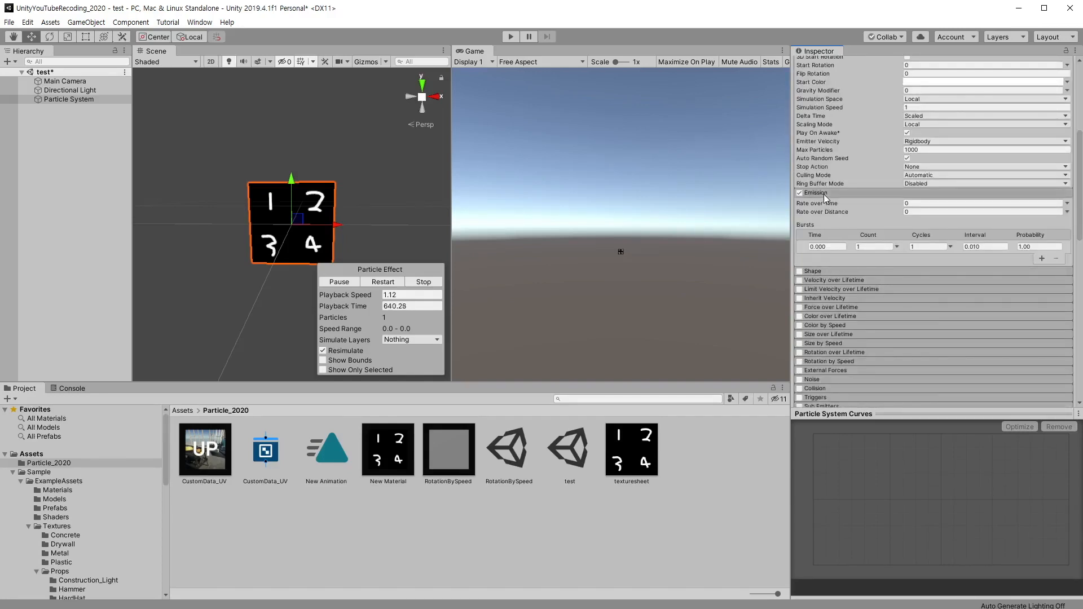
click(824, 193)
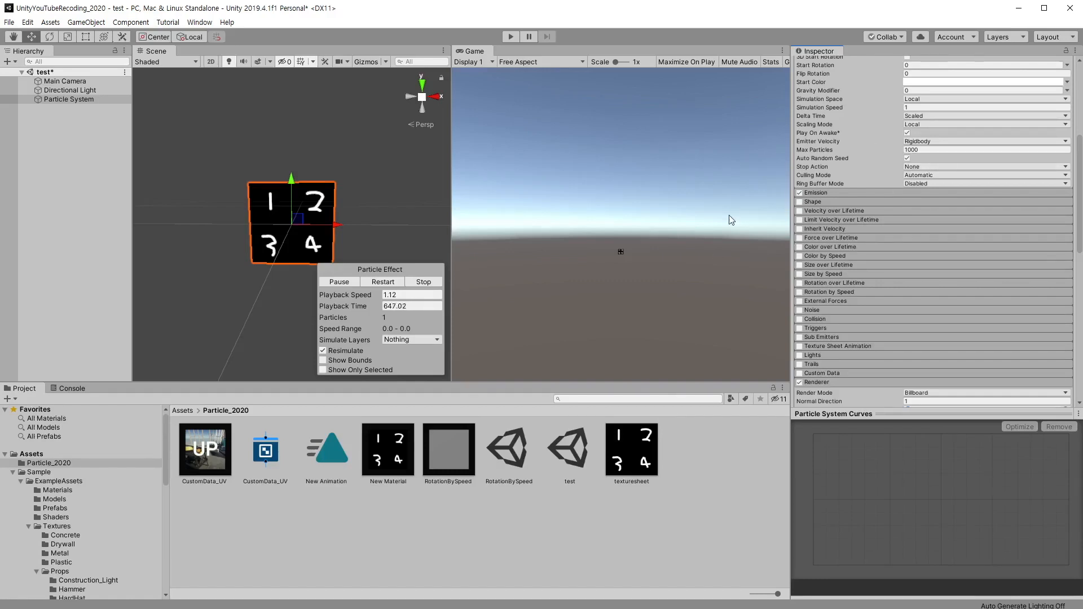
scroll(953, 286, up, 5)
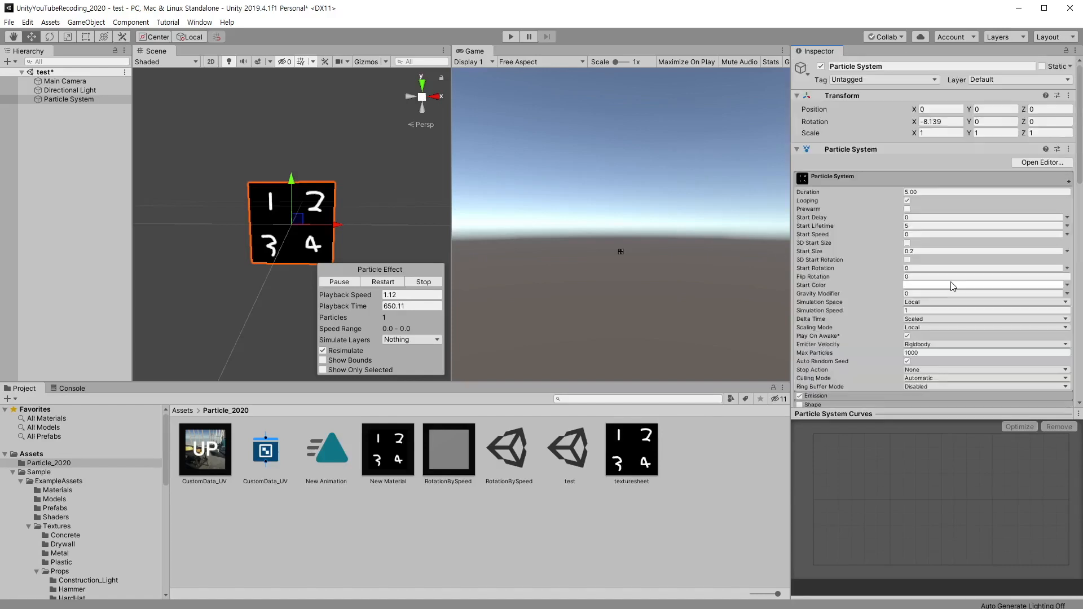